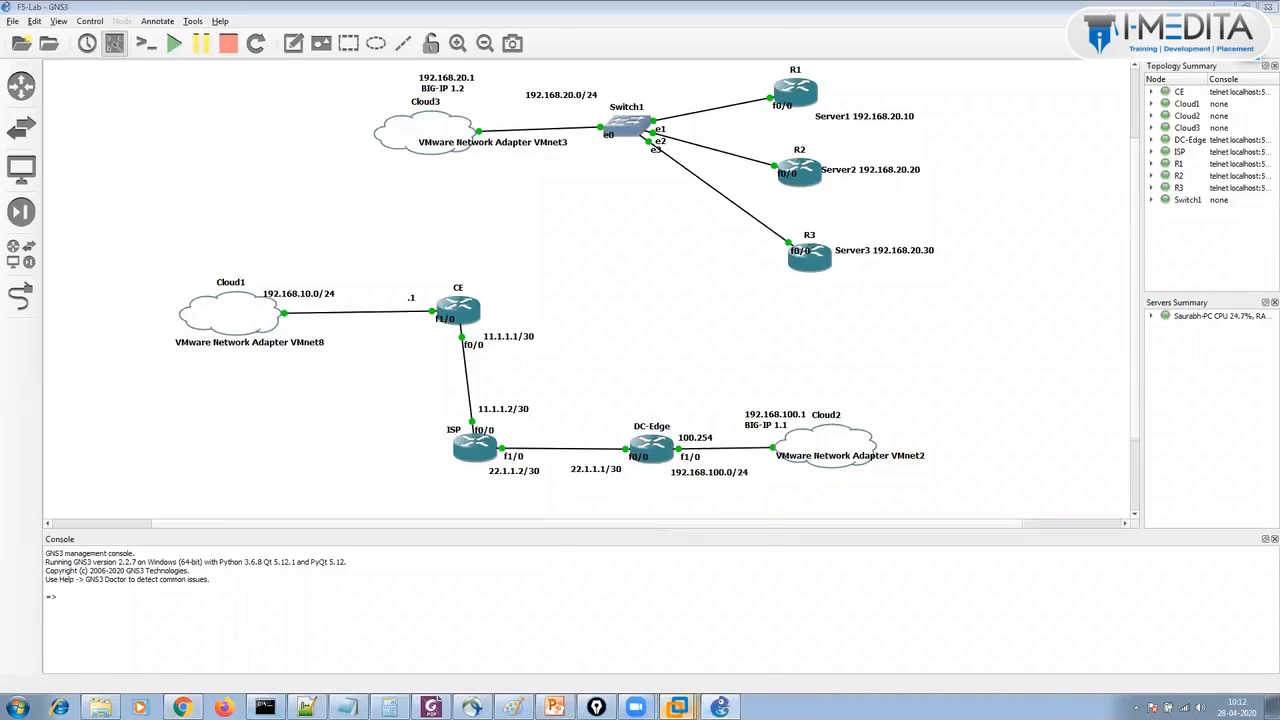
Sign in to the Win-7-PC1 guest desktop with the user account password.
mouse_move(677, 707)
left_click(628, 524)
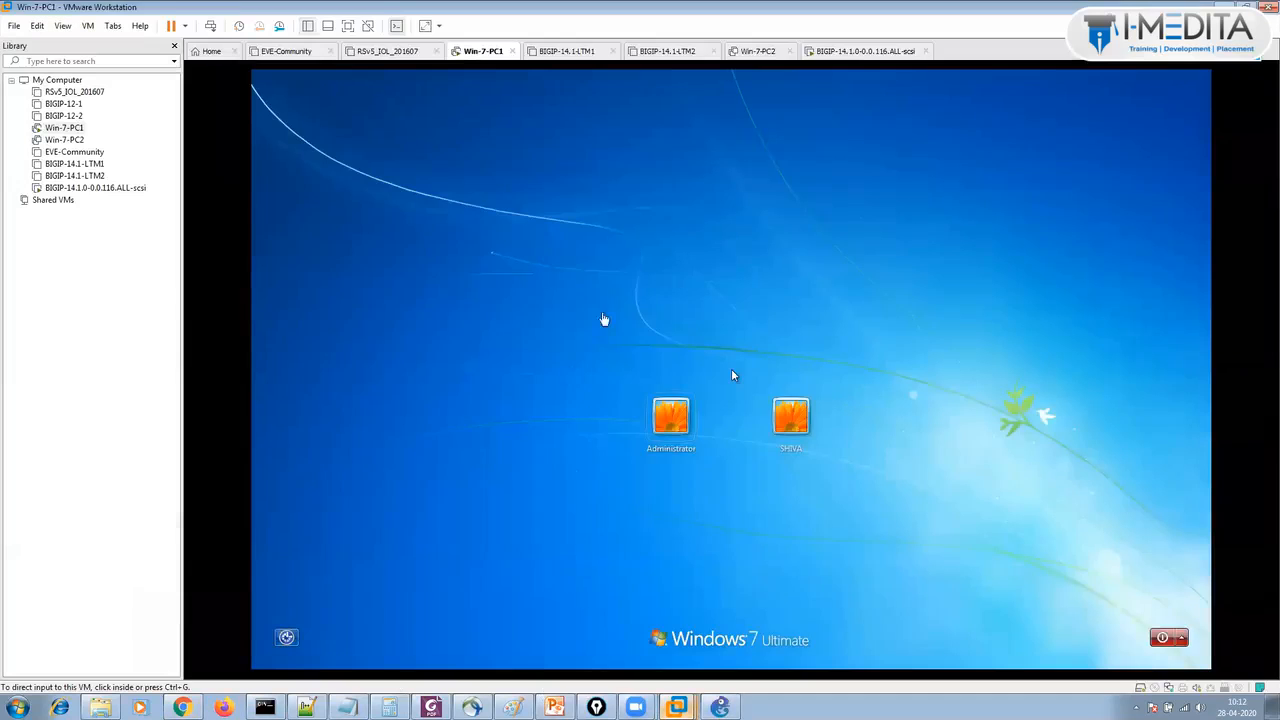
left_click(785, 420)
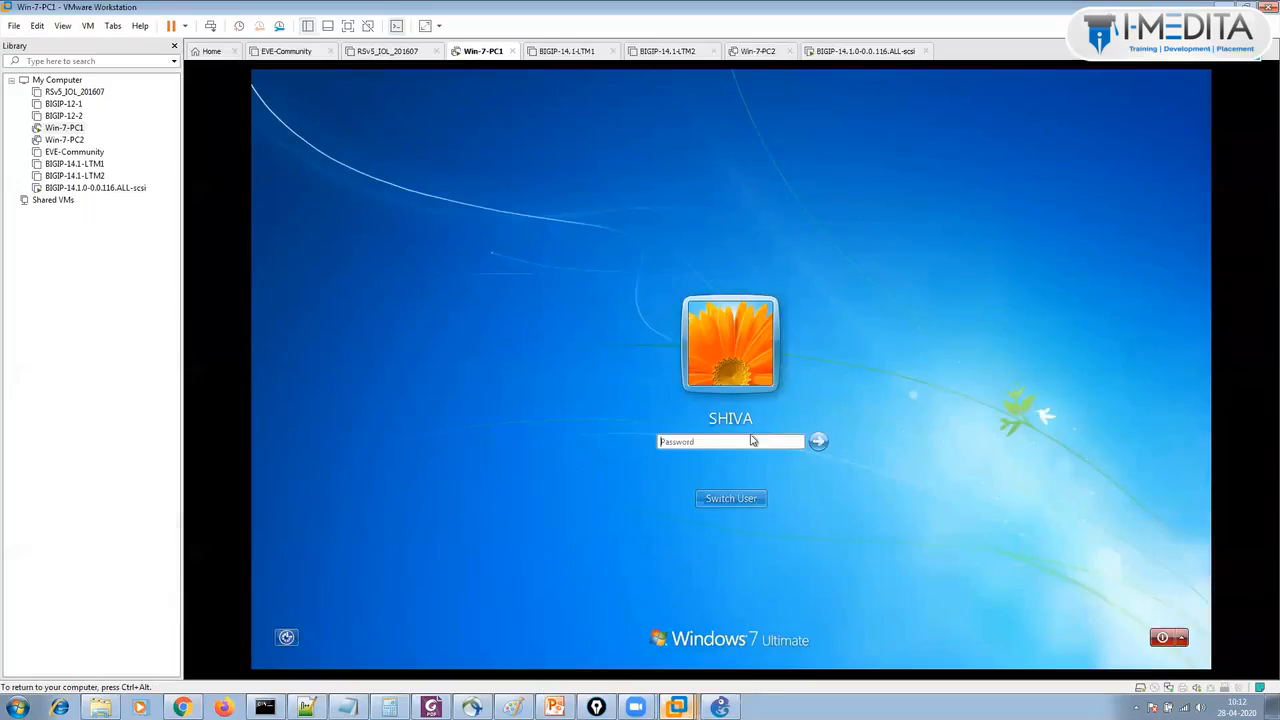
left_click(718, 442)
type("•••••")
key("Return")
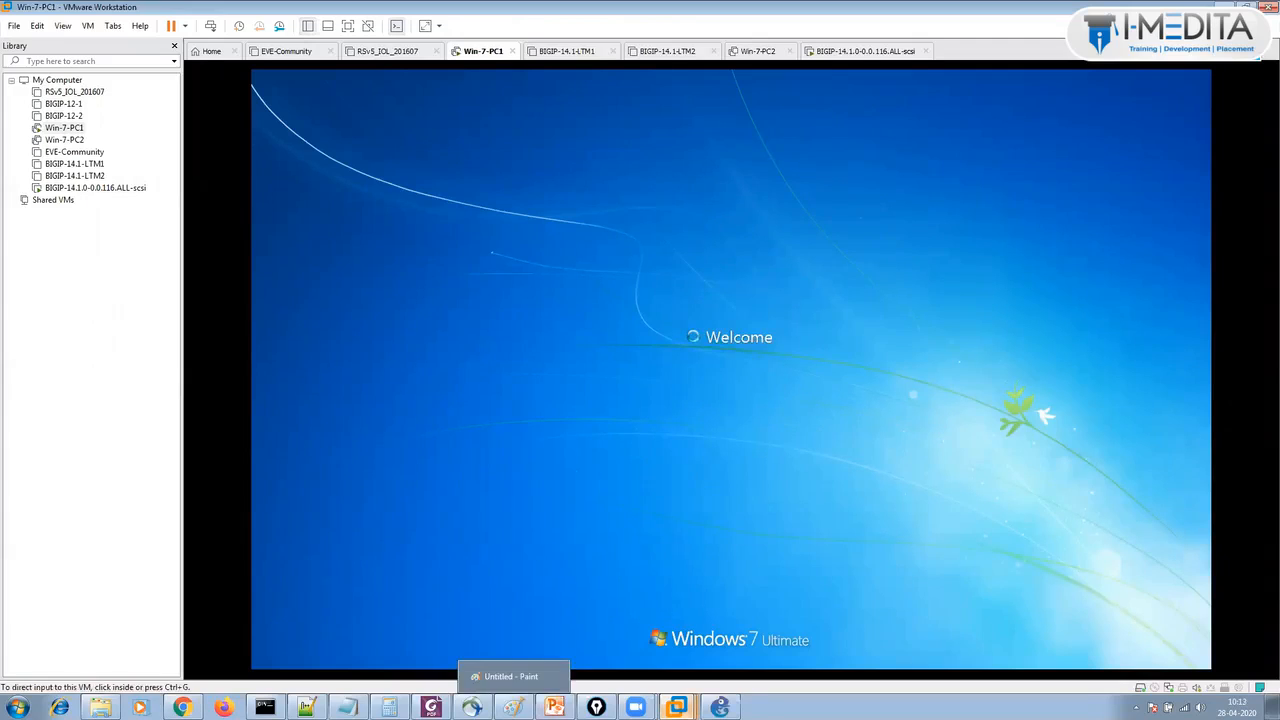
Bring up the BIG-IP 14.1.0 virtual machine console at its ltm1 login prompt and launch the browser.
mouse_move(677, 707)
left_click(678, 514)
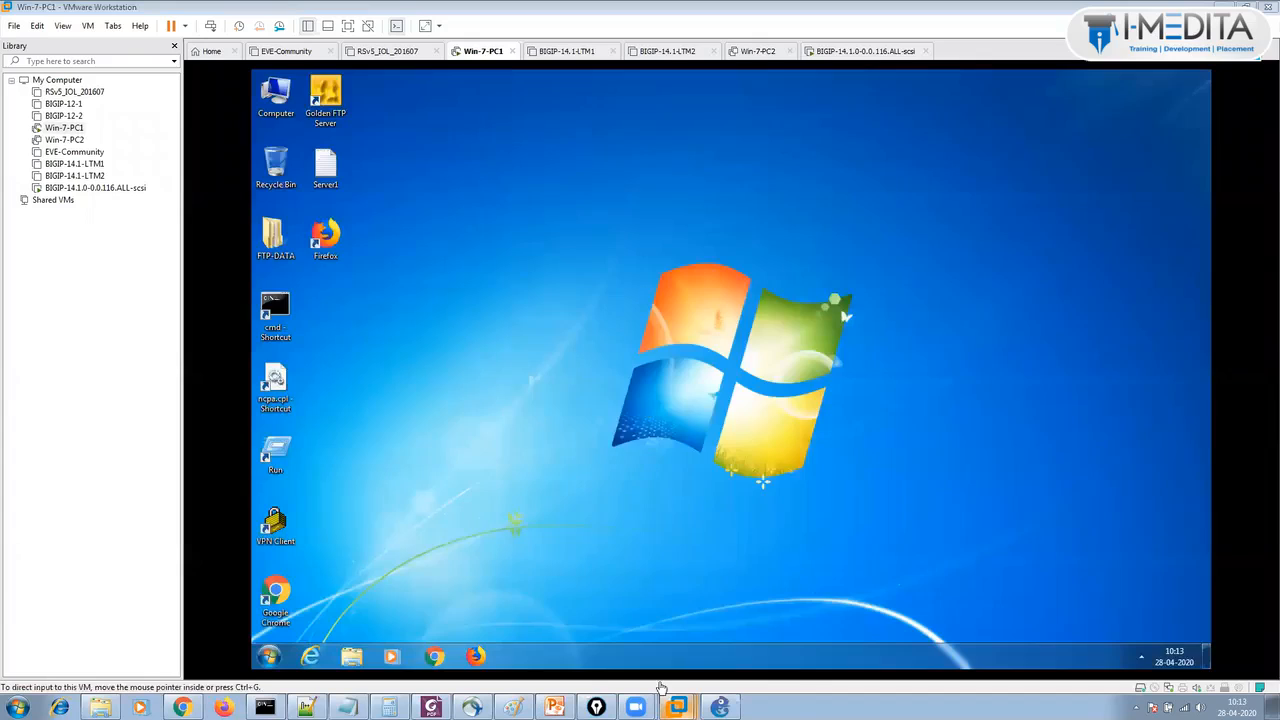
left_click(640, 654)
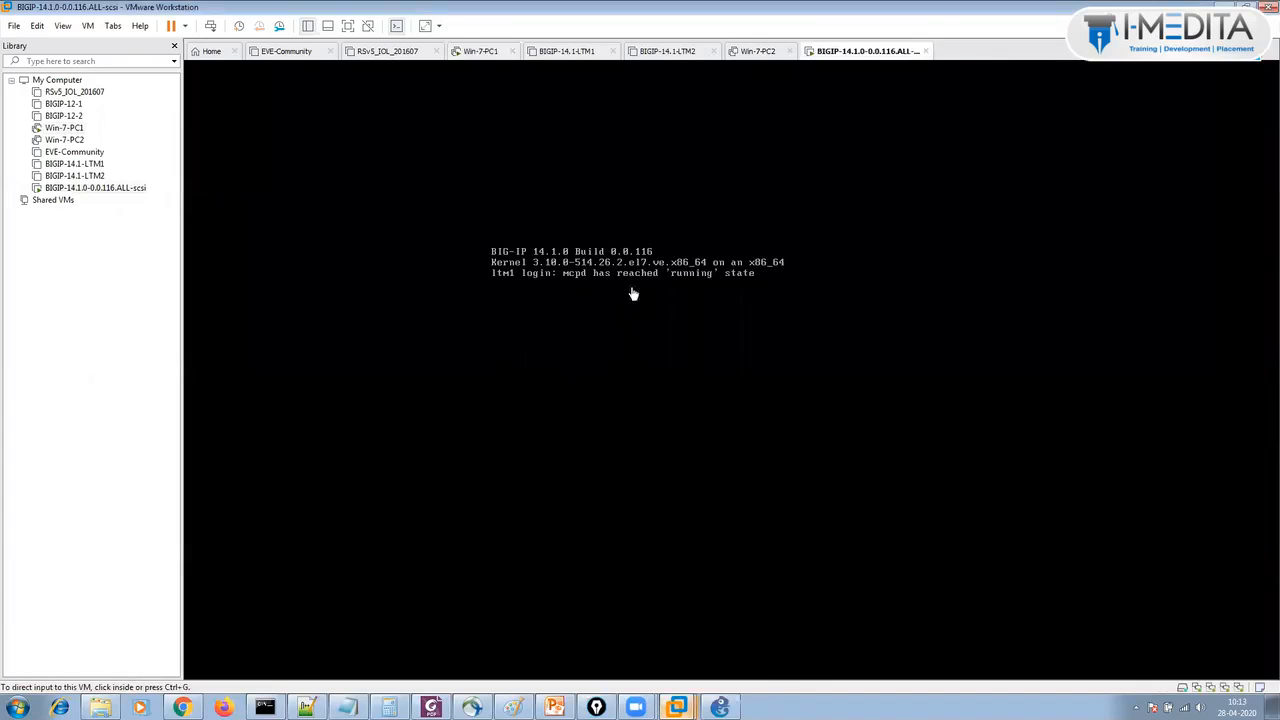
left_click(226, 703)
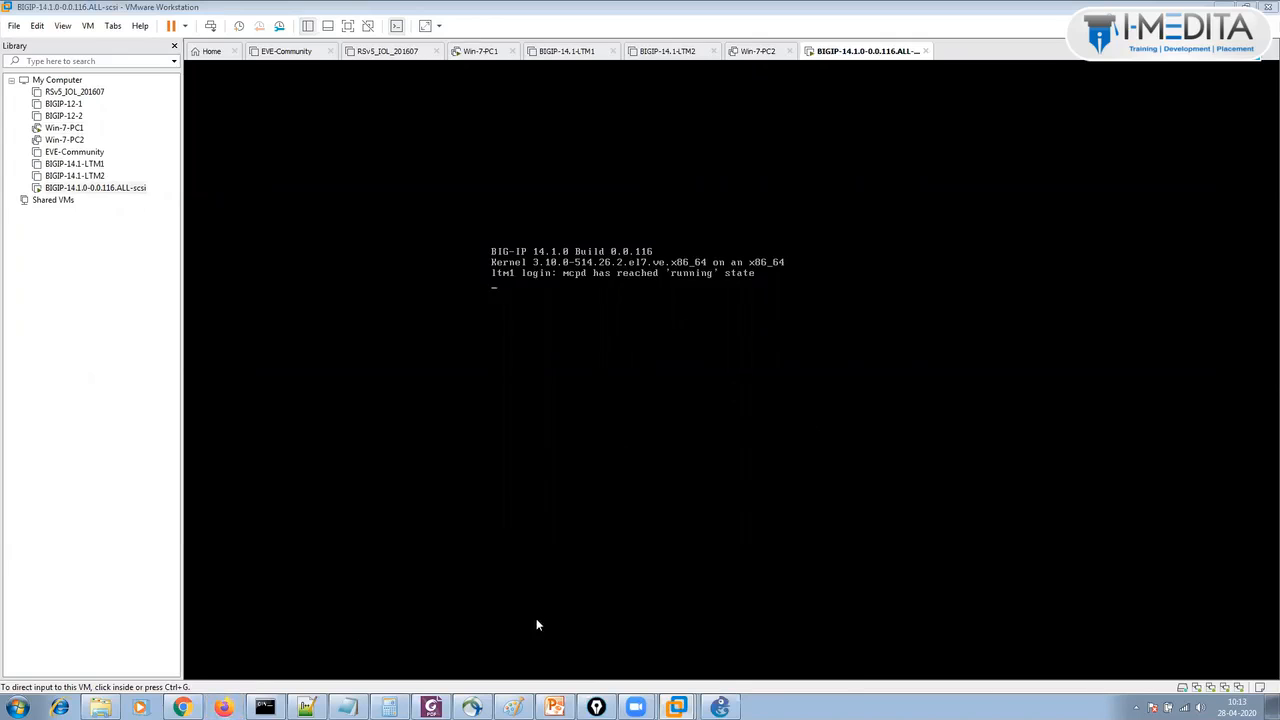
Open a PuTTY SSH session to 192.168.1.245 and log in as root.
left_click(17, 707)
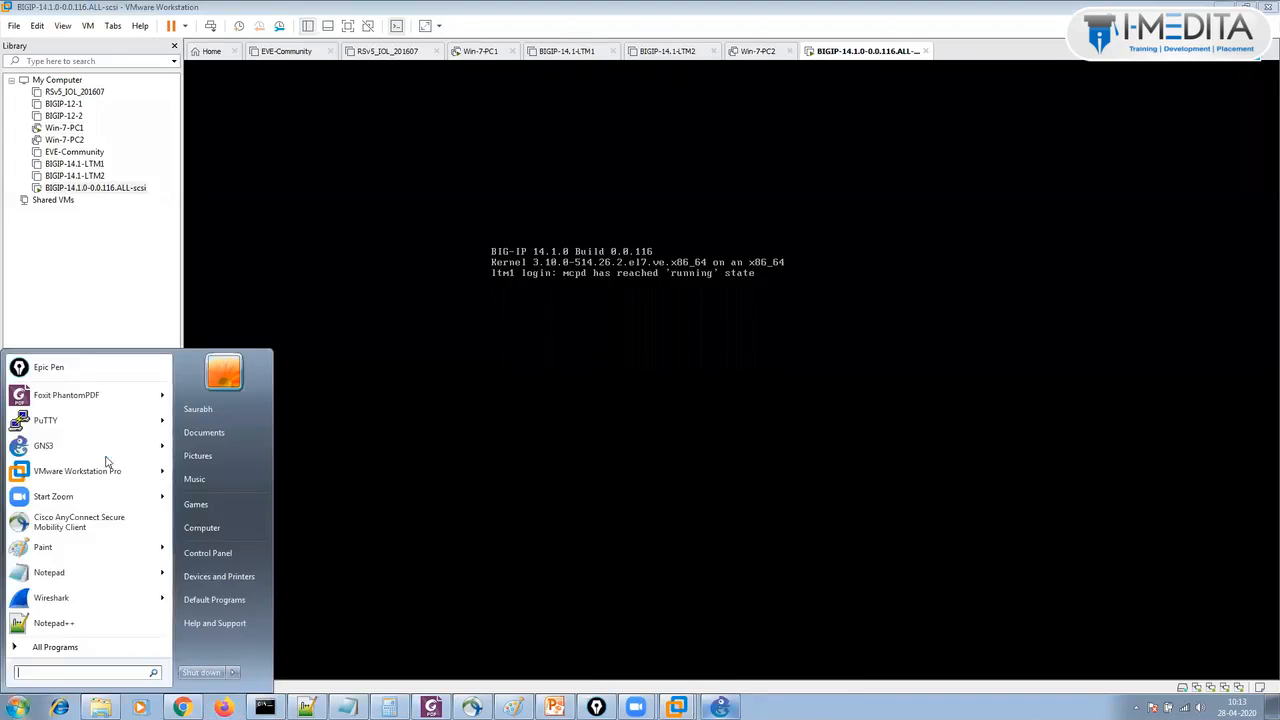
left_click(108, 425)
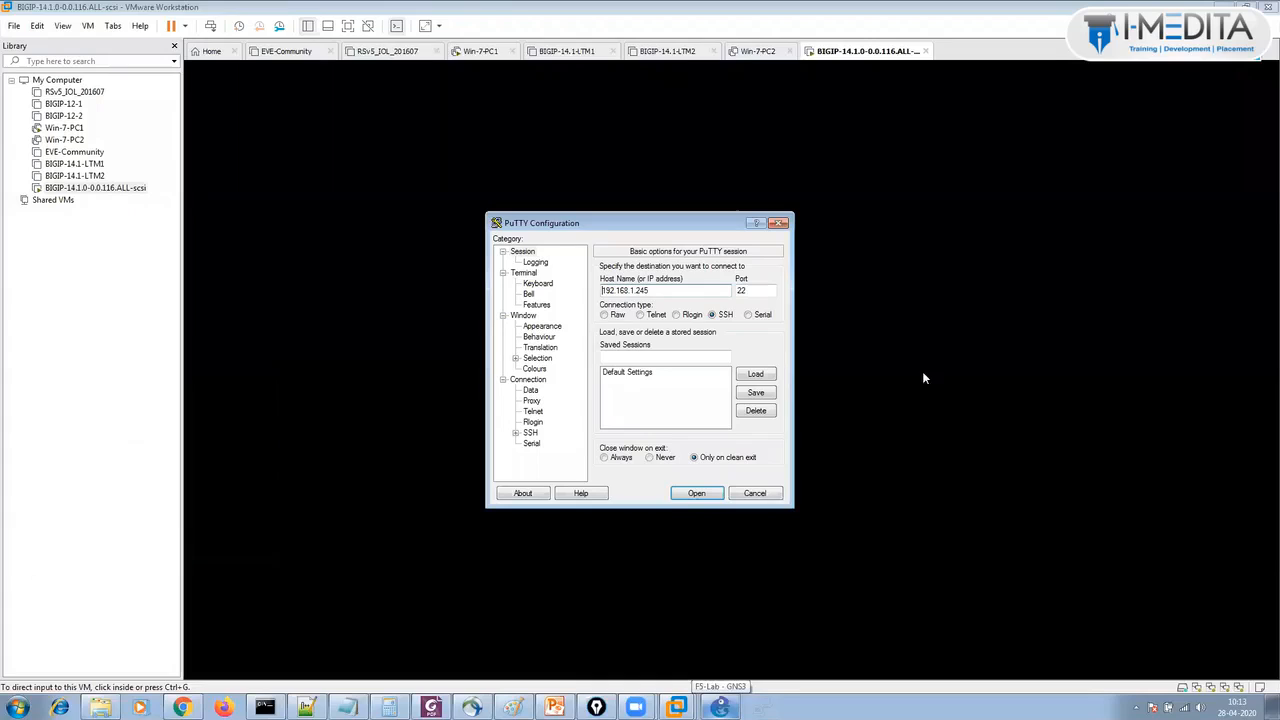
left_click(687, 494)
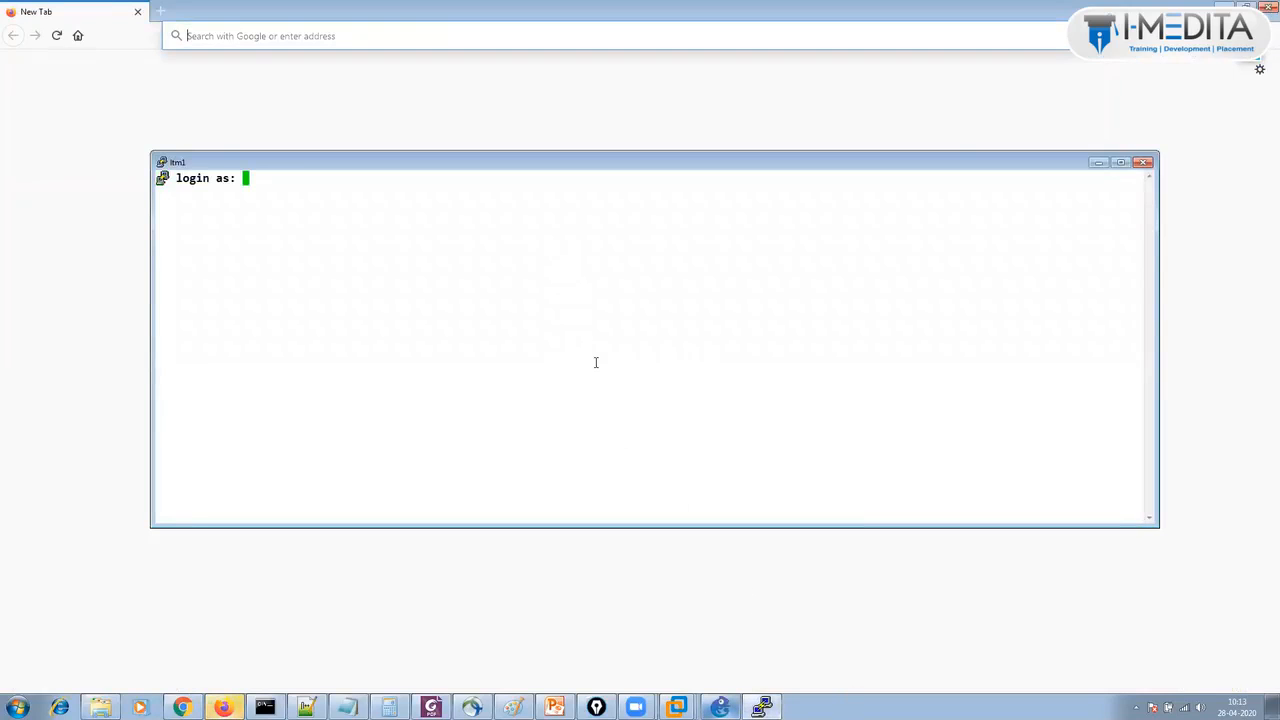
type("root")
key("Return")
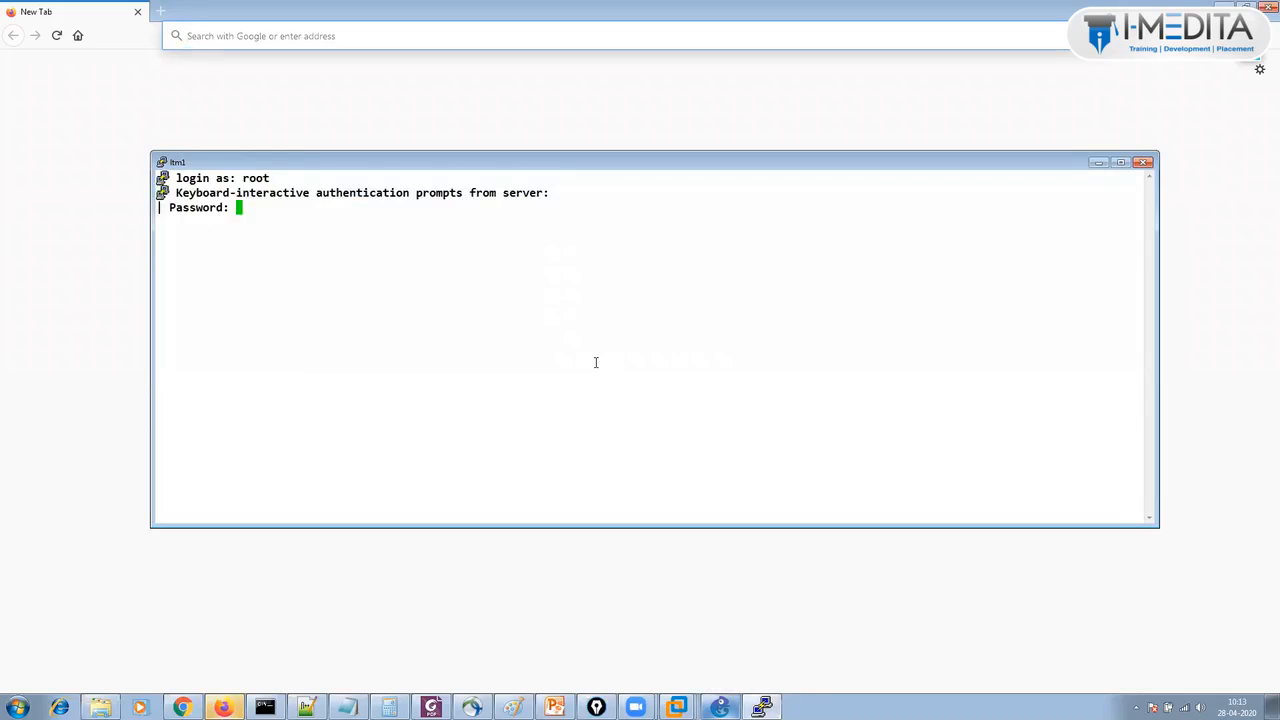
key("Return")
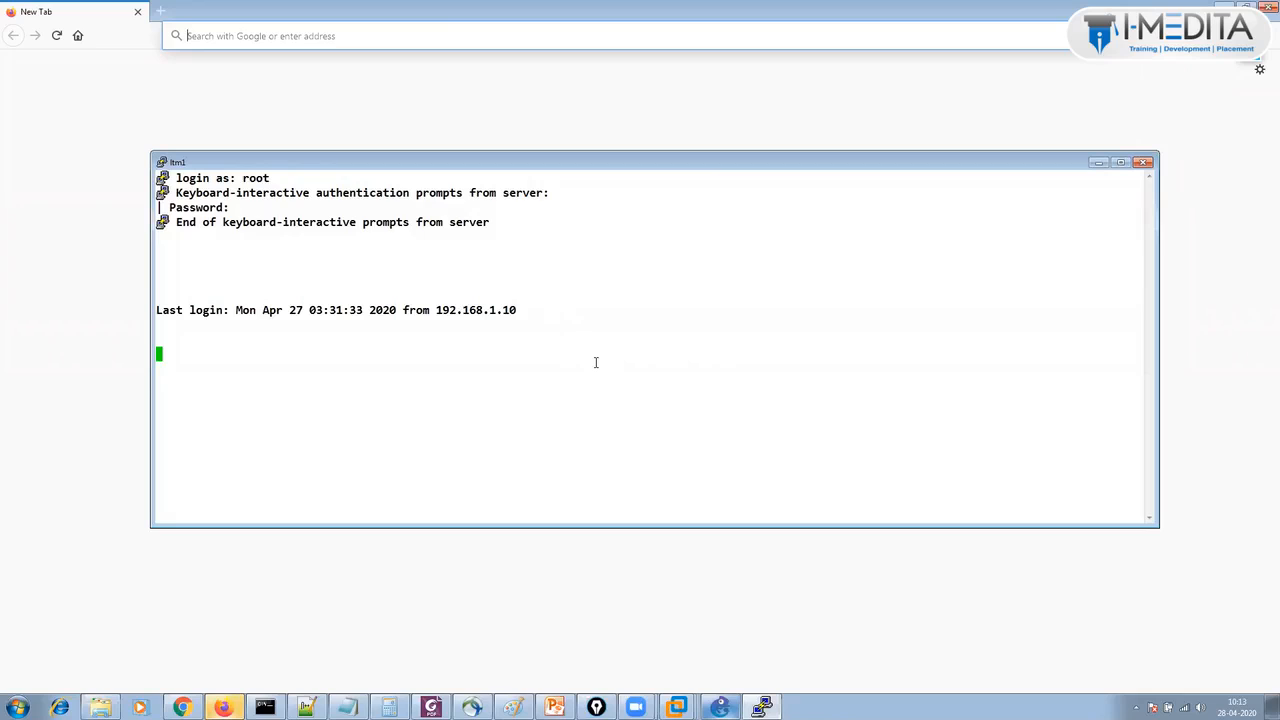
key("Return")
key("Return")
key("Return")
key("Return")
key("Return")
key("Return")
key("Return")
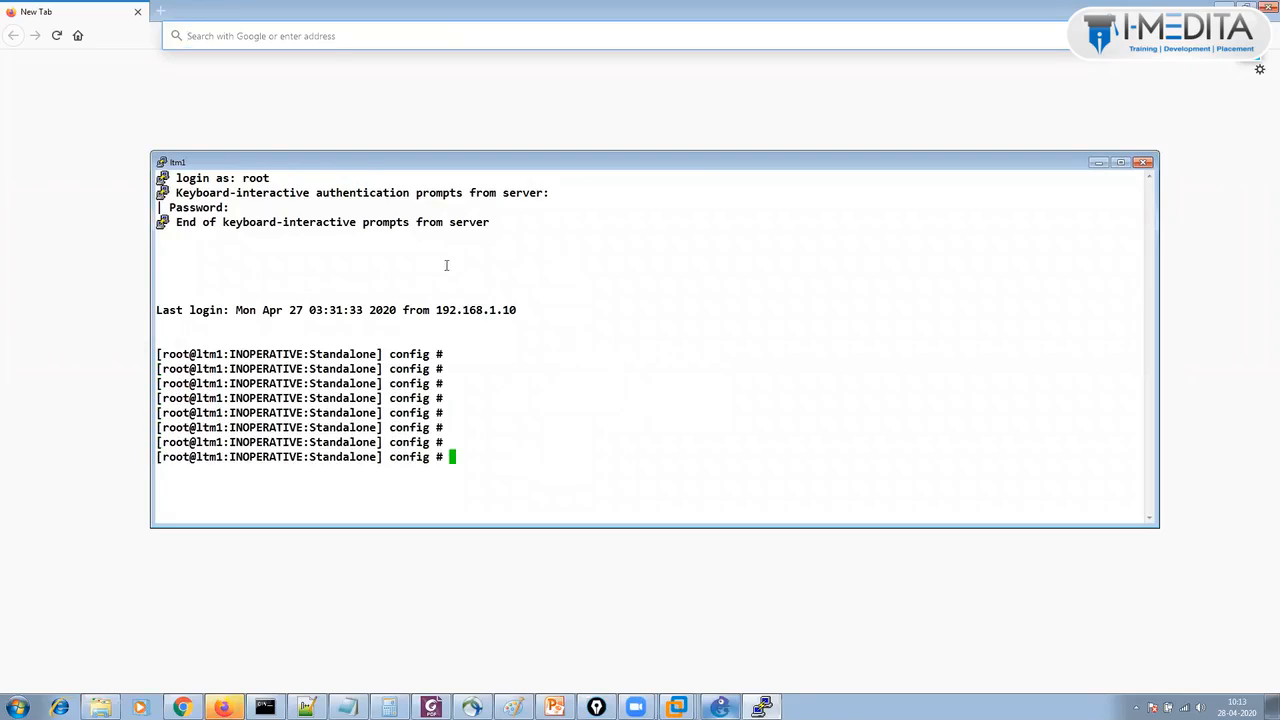
left_click(346, 119)
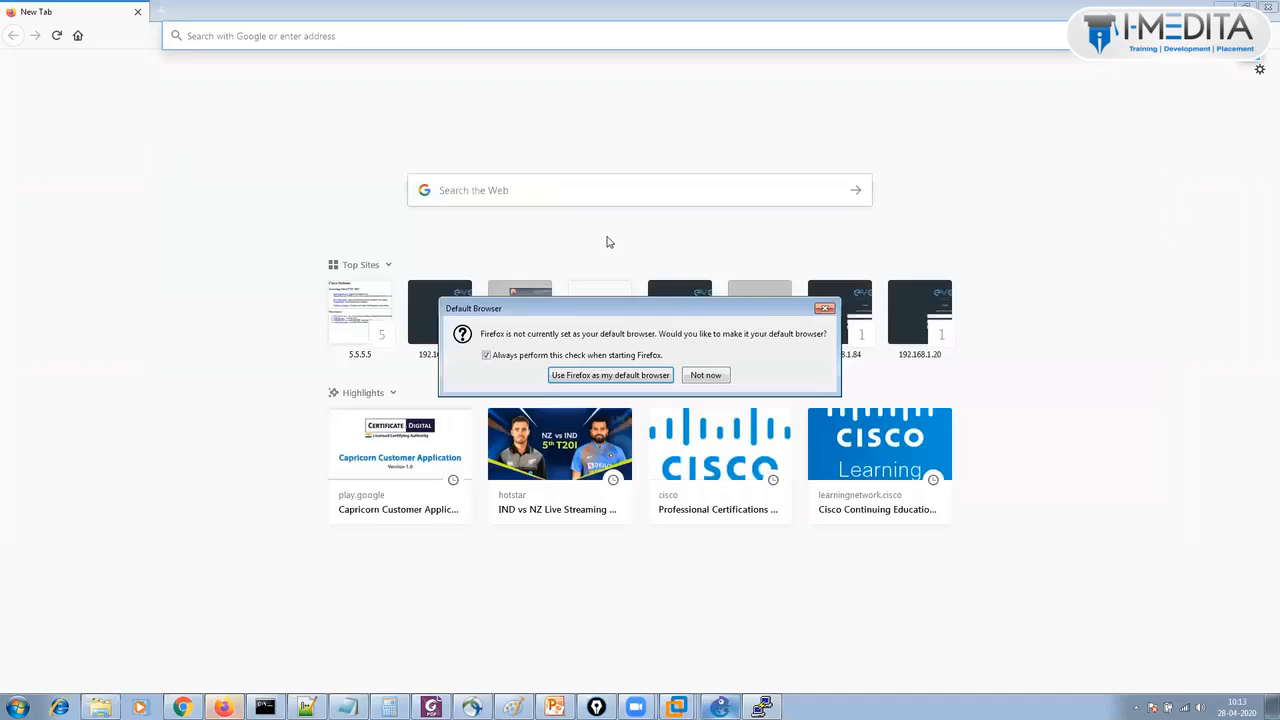
Dismiss Firefox's default-browser prompt and load the BIG-IP management page at 192.168.1.245.
left_click(825, 308)
left_click(508, 322)
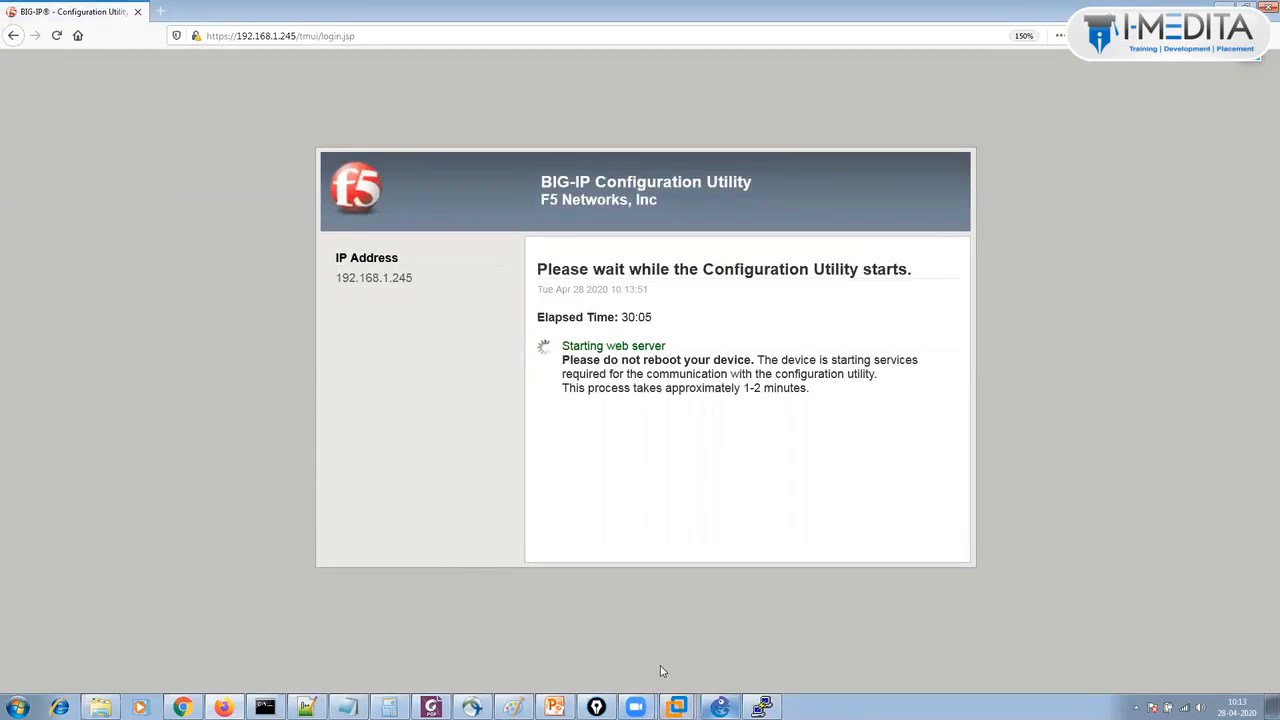
left_click(762, 707)
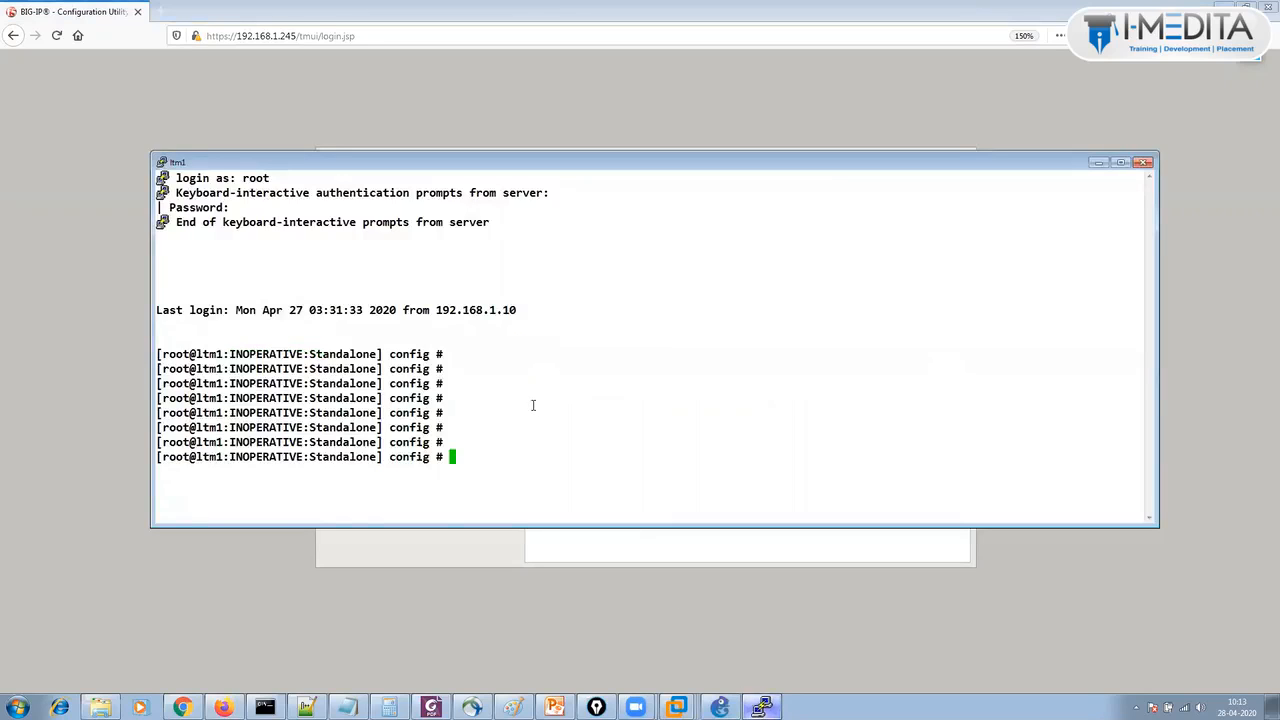
Enter tmsh, note the INOPERATIVE status, and rerun sys crypto check-cert stdout disabled.
key("Return")
key("Return")
type("tmsh")
key("Return")
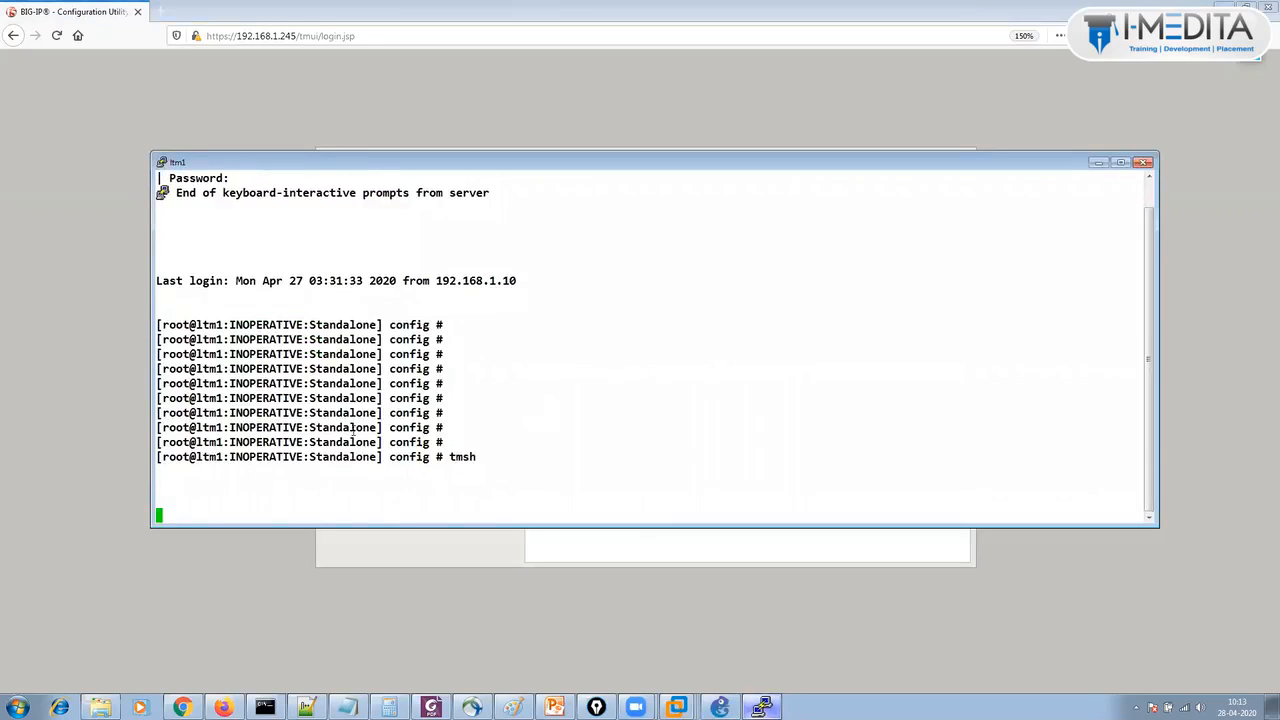
double_click(255, 457)
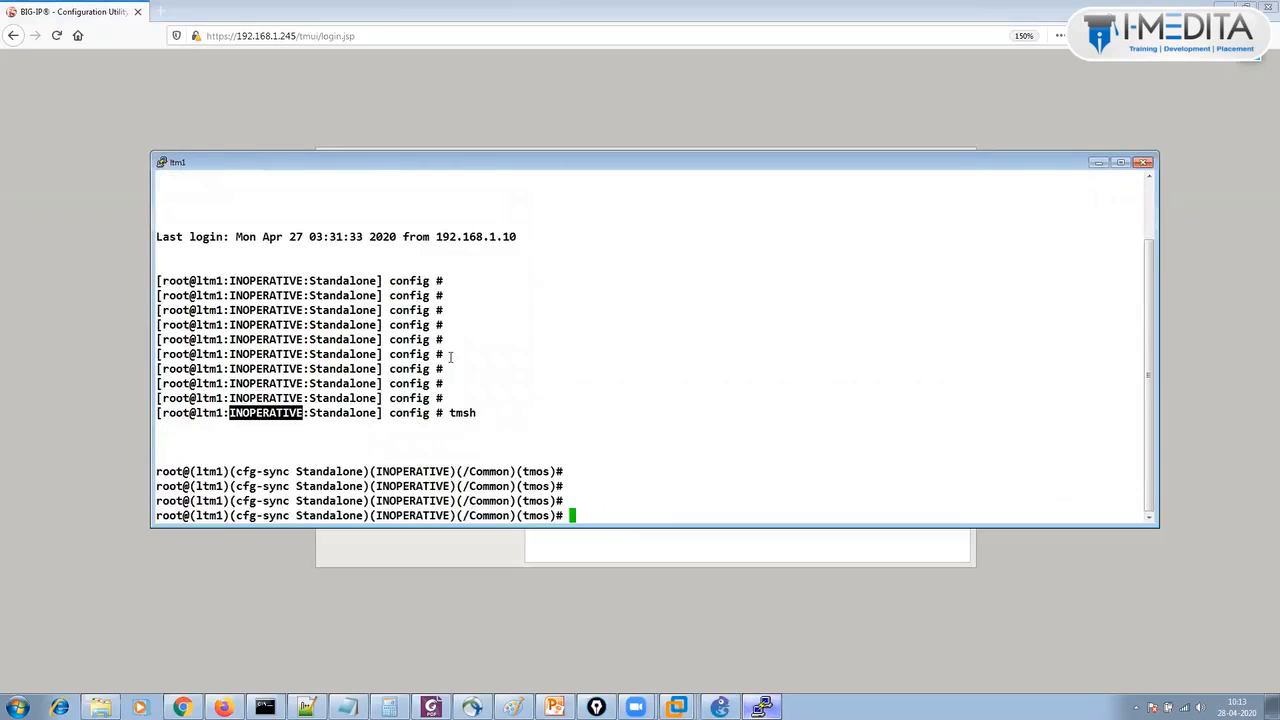
double_click(412, 486)
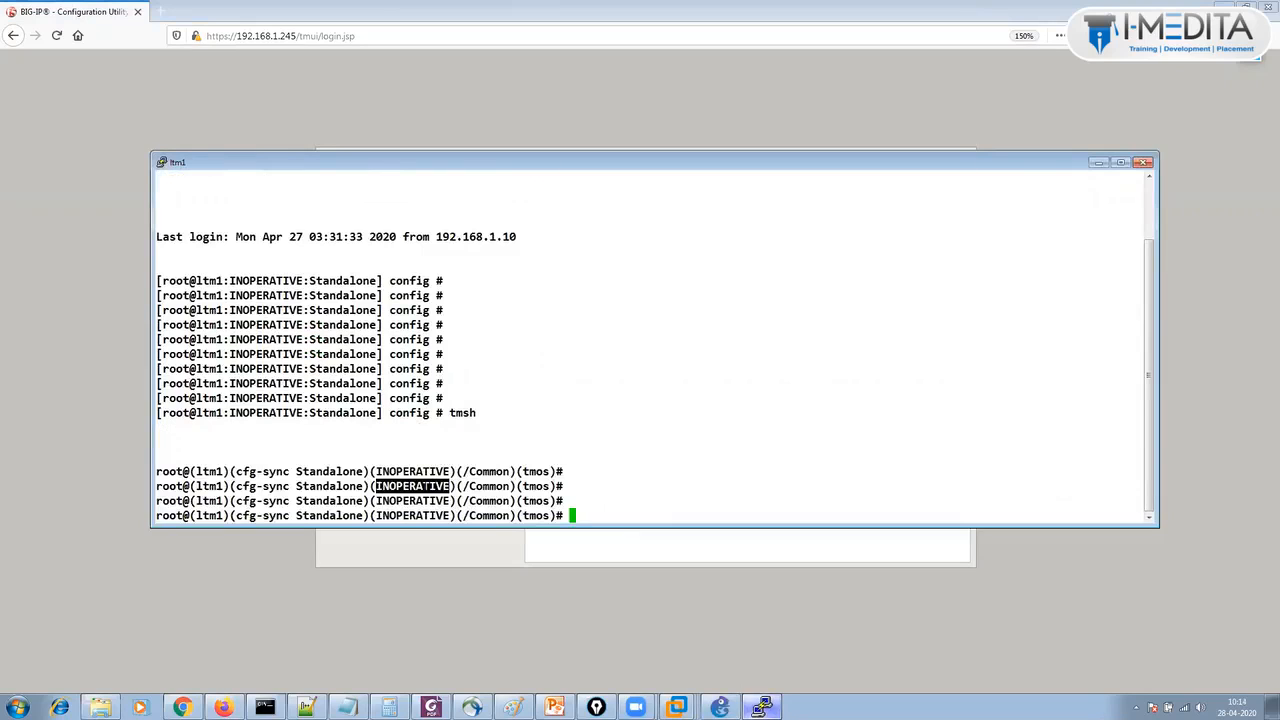
key("Return")
key("Return")
key("Up")
key("Return")
key("Return")
key("Return")
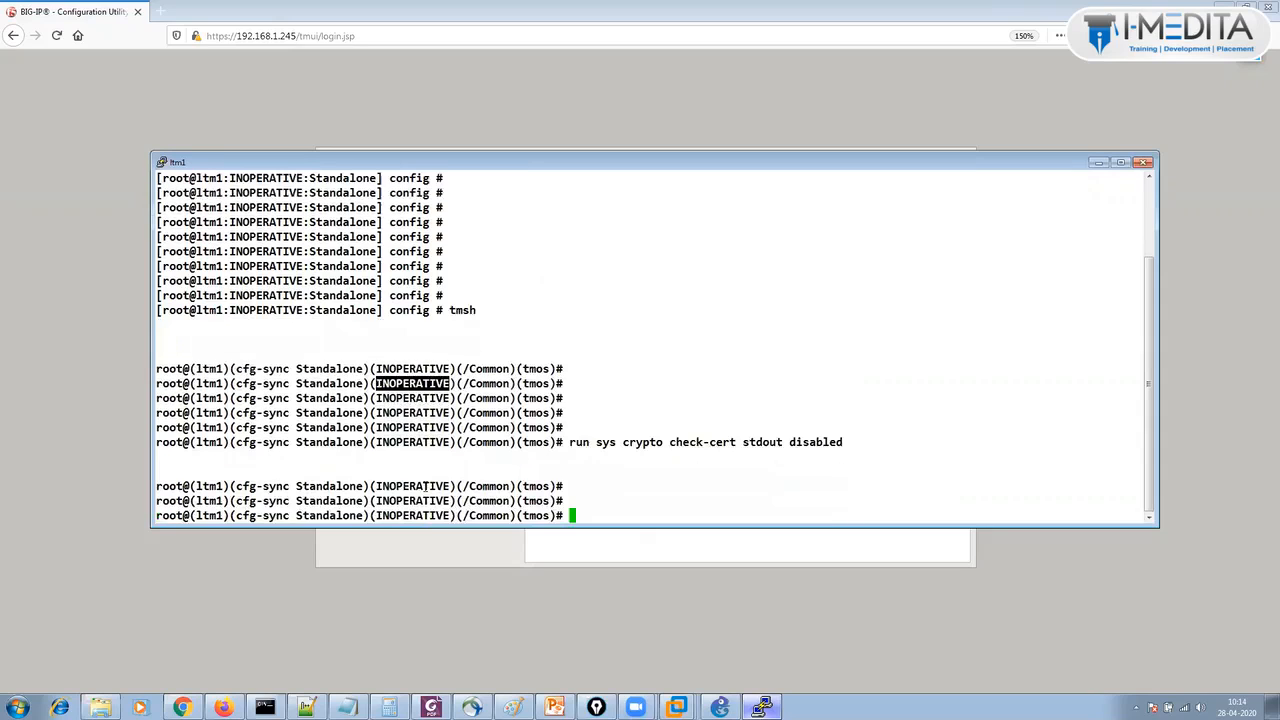
key("Return")
key("Return")
key("Return")
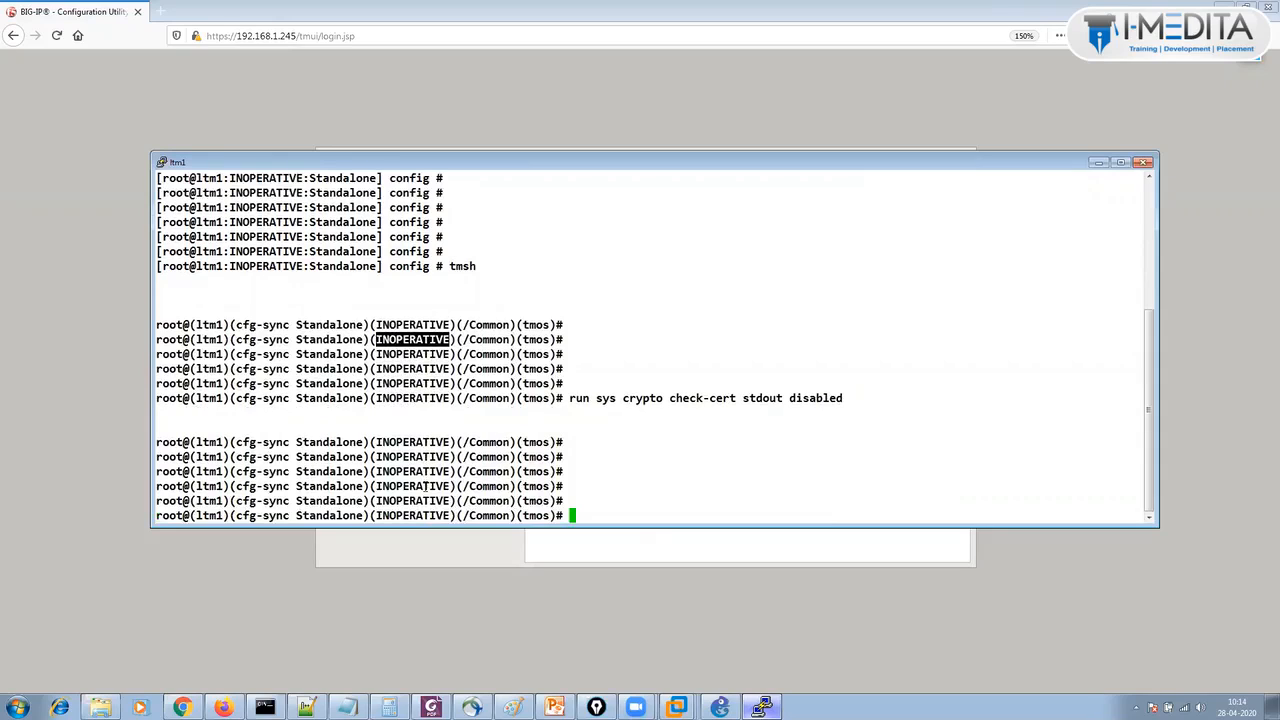
Browse the tmsh command history and refresh the prompt until the status shows Active.
key("Up")
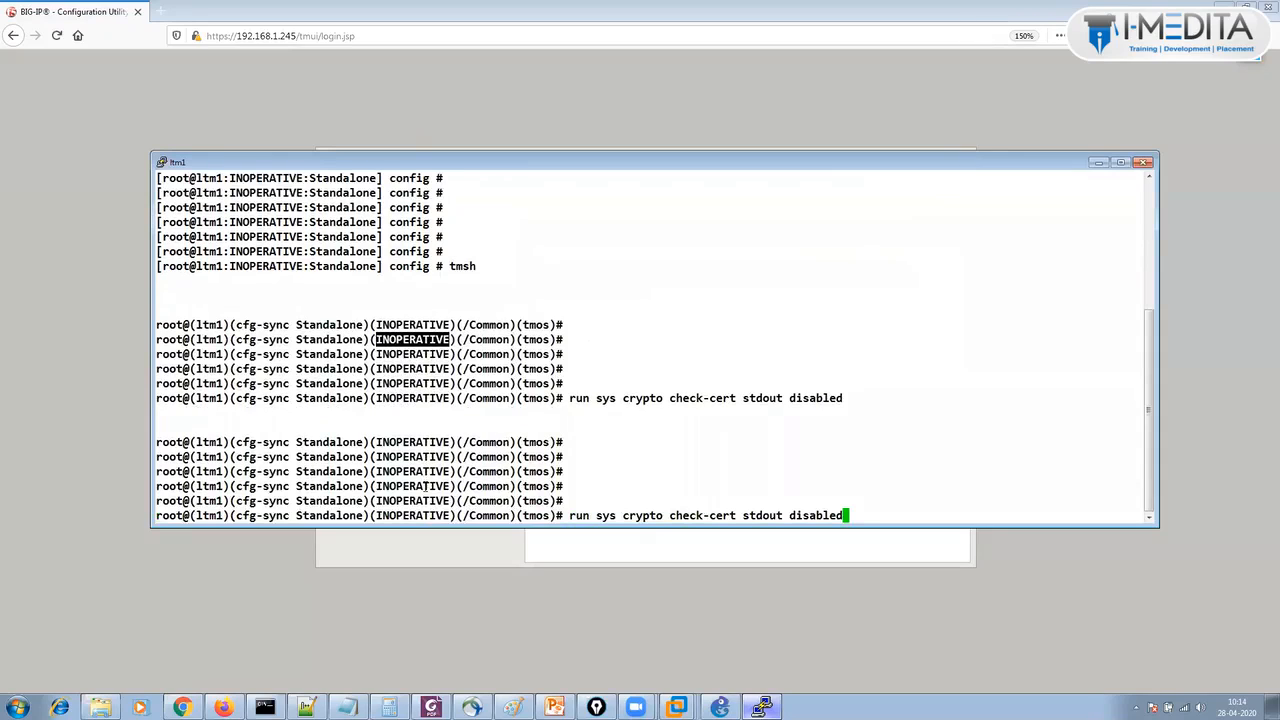
key("Up")
key("Down")
key("Down")
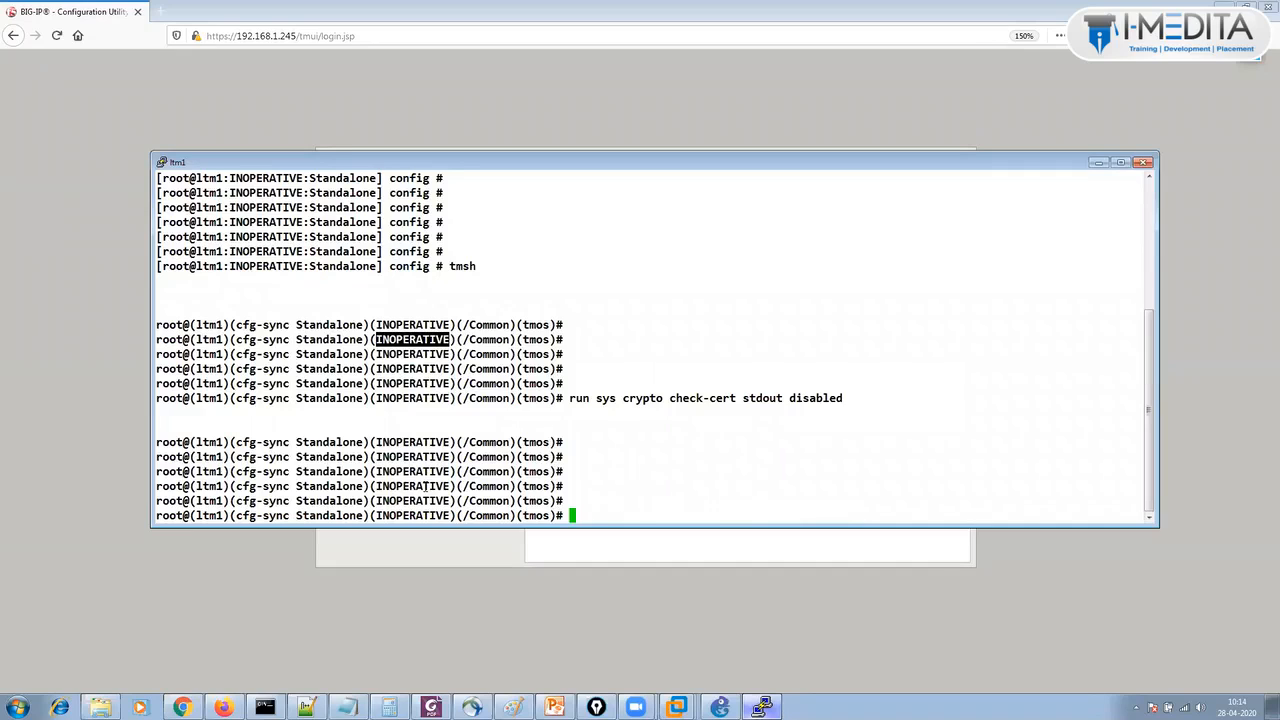
key("Up")
key("Up")
key("Up")
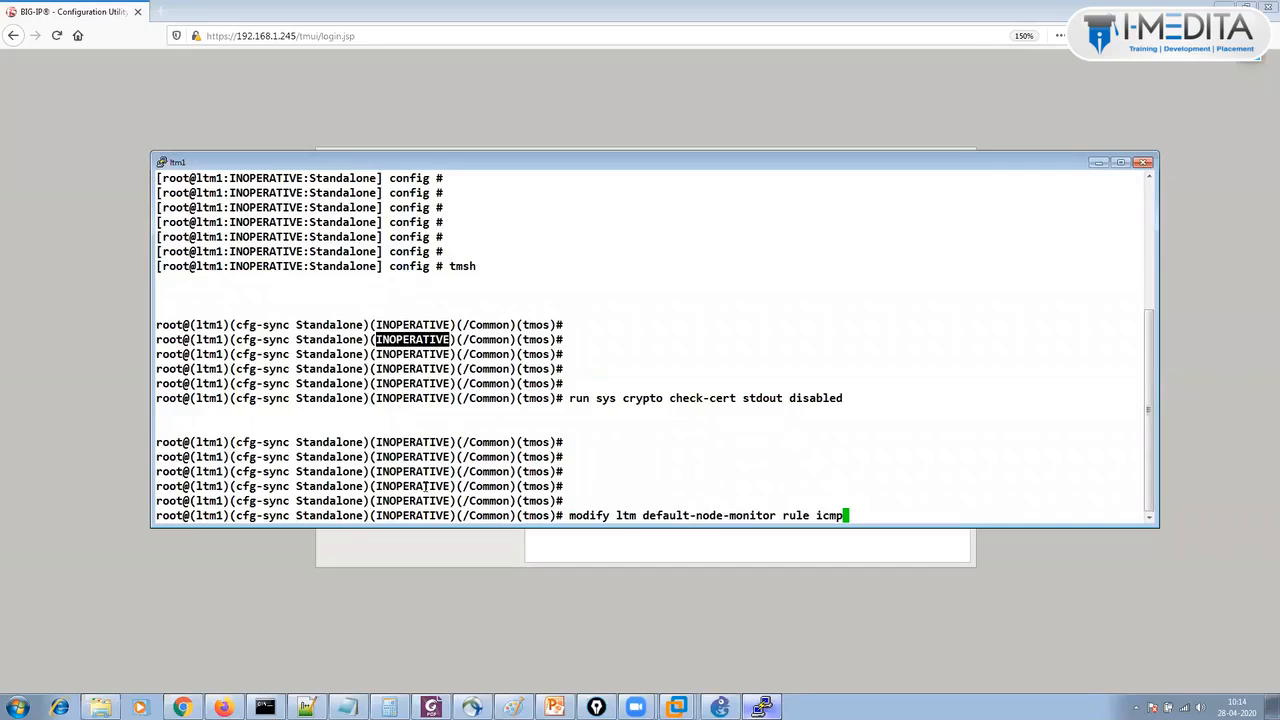
key("Down")
key("Down")
key("Down")
key("Up")
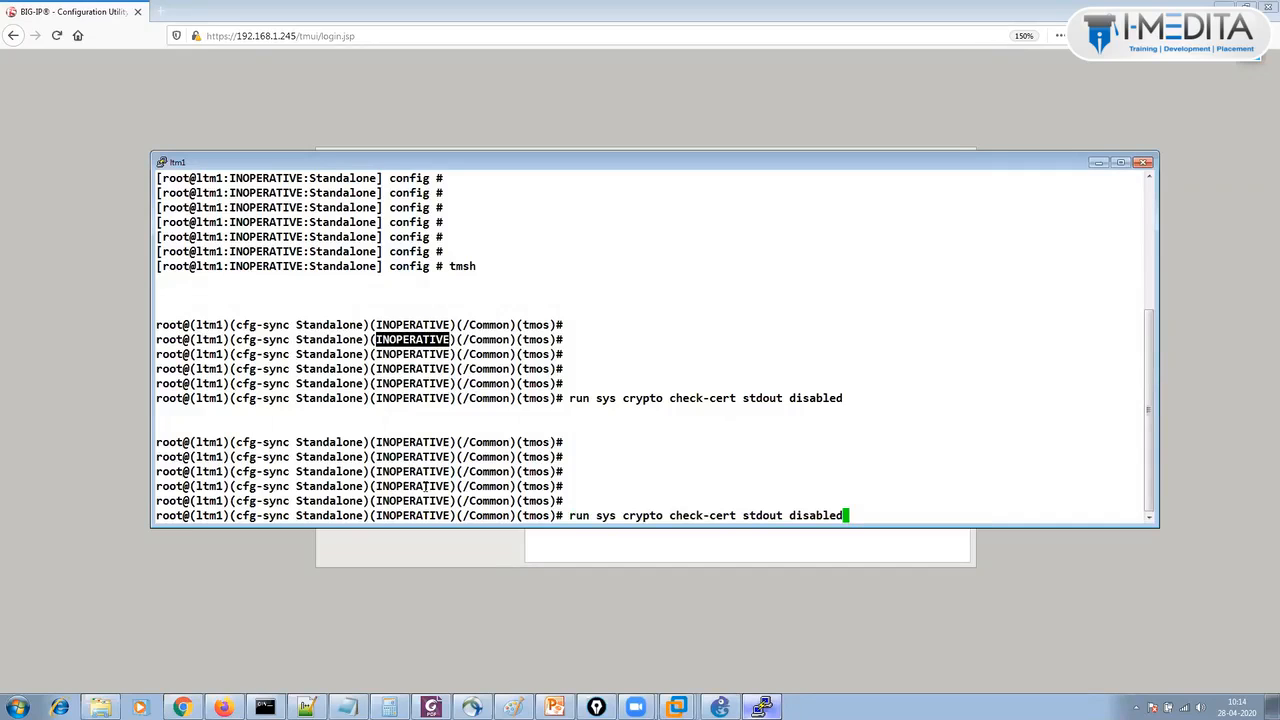
key("Down")
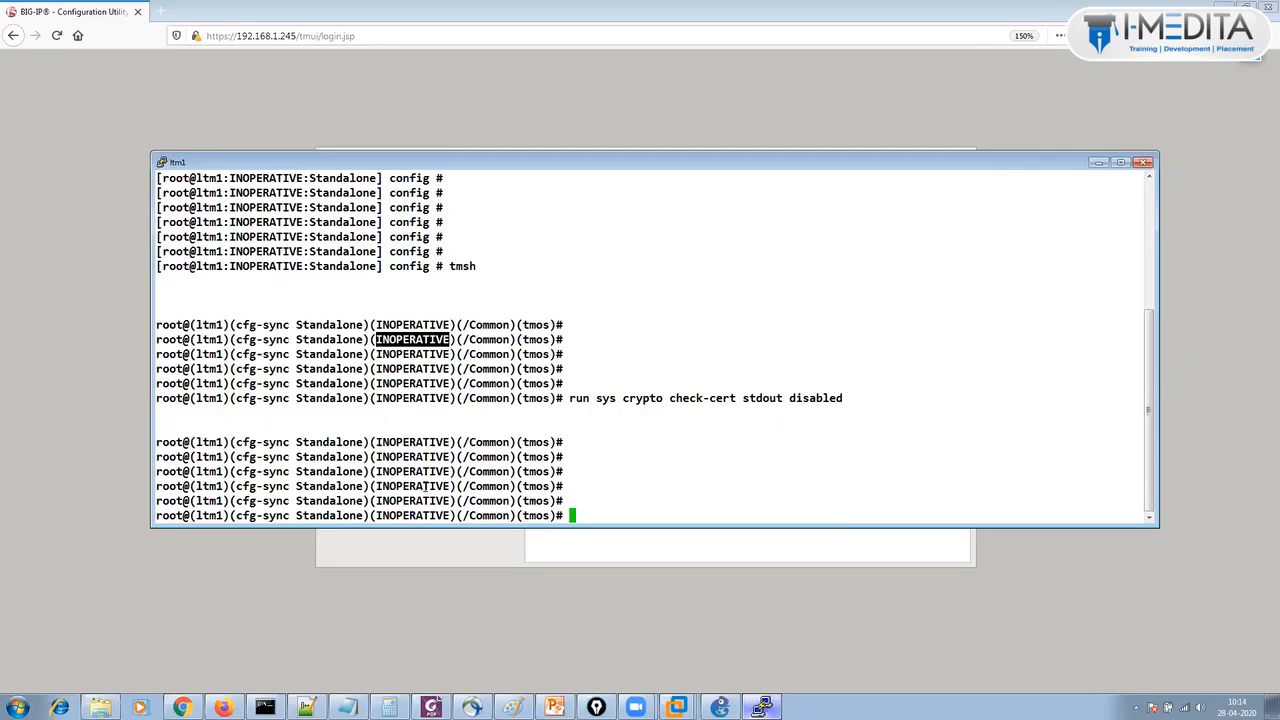
key("Return")
key("Return")
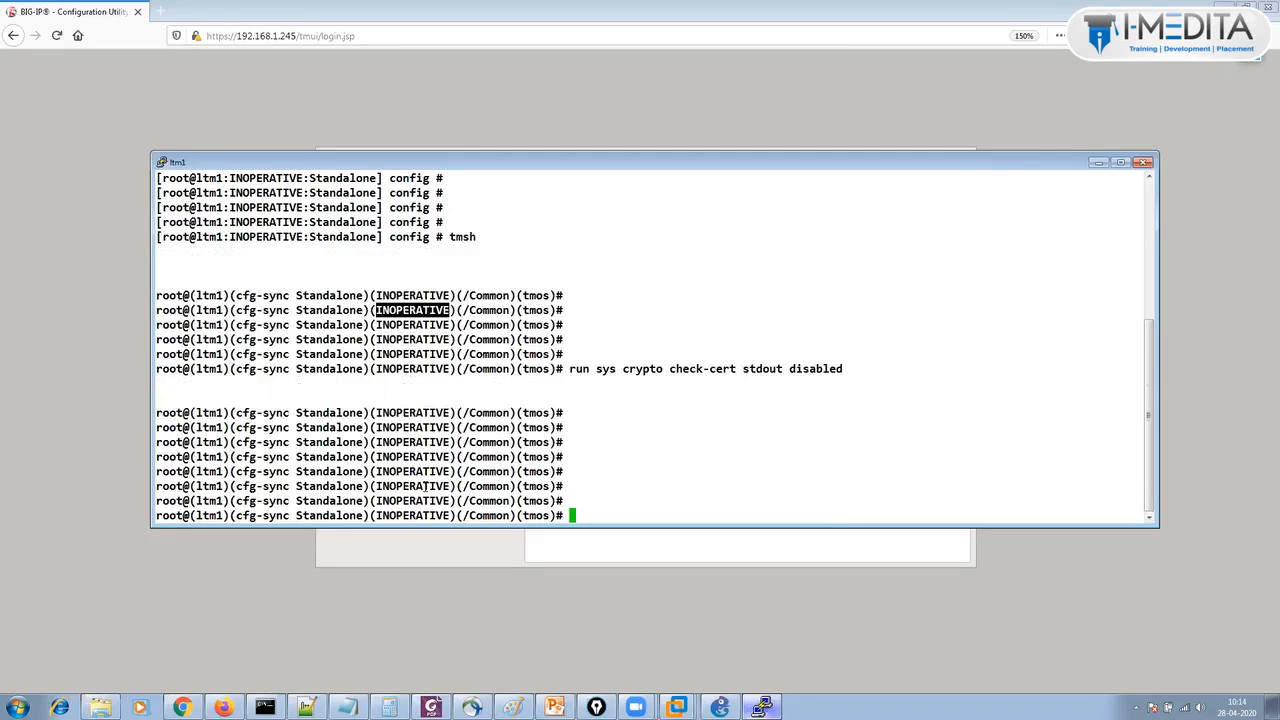
key("Return")
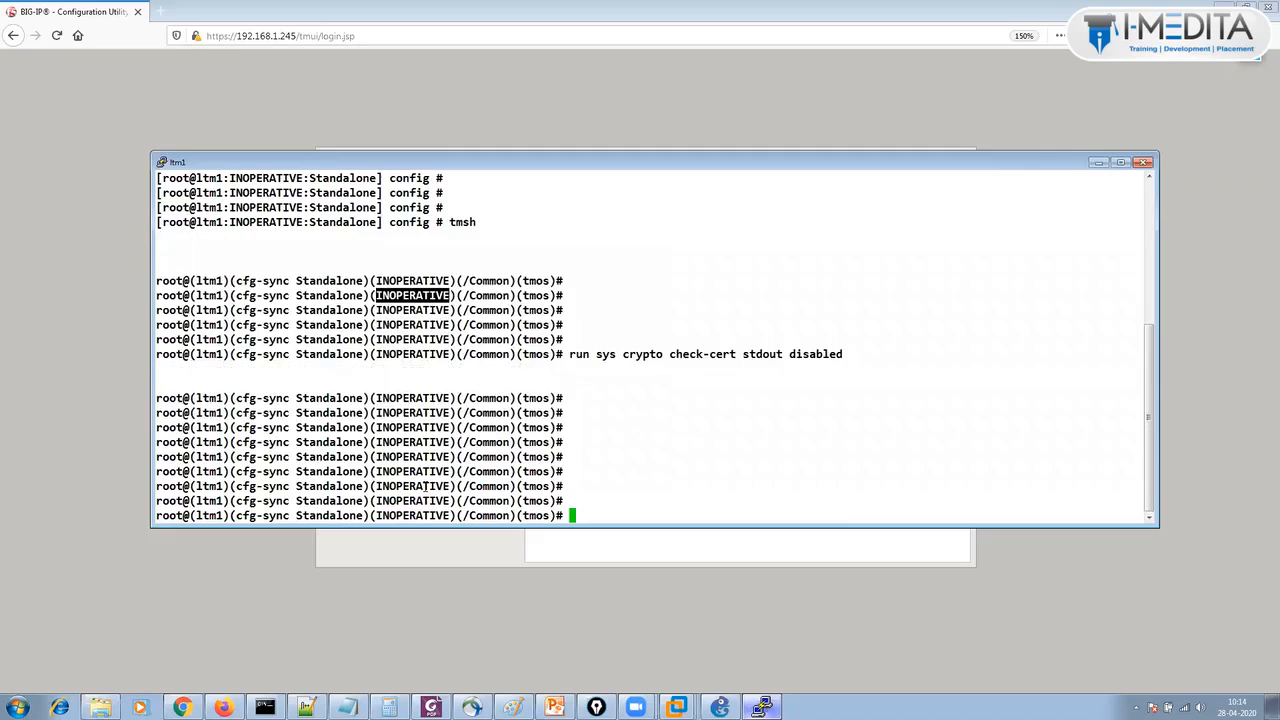
key("Return")
key("Return")
key("Return")
key("Return")
key("Return")
key("Return")
key("Return")
key("Return")
key("Return")
key("Return")
key("Return")
key("Return")
key("Return")
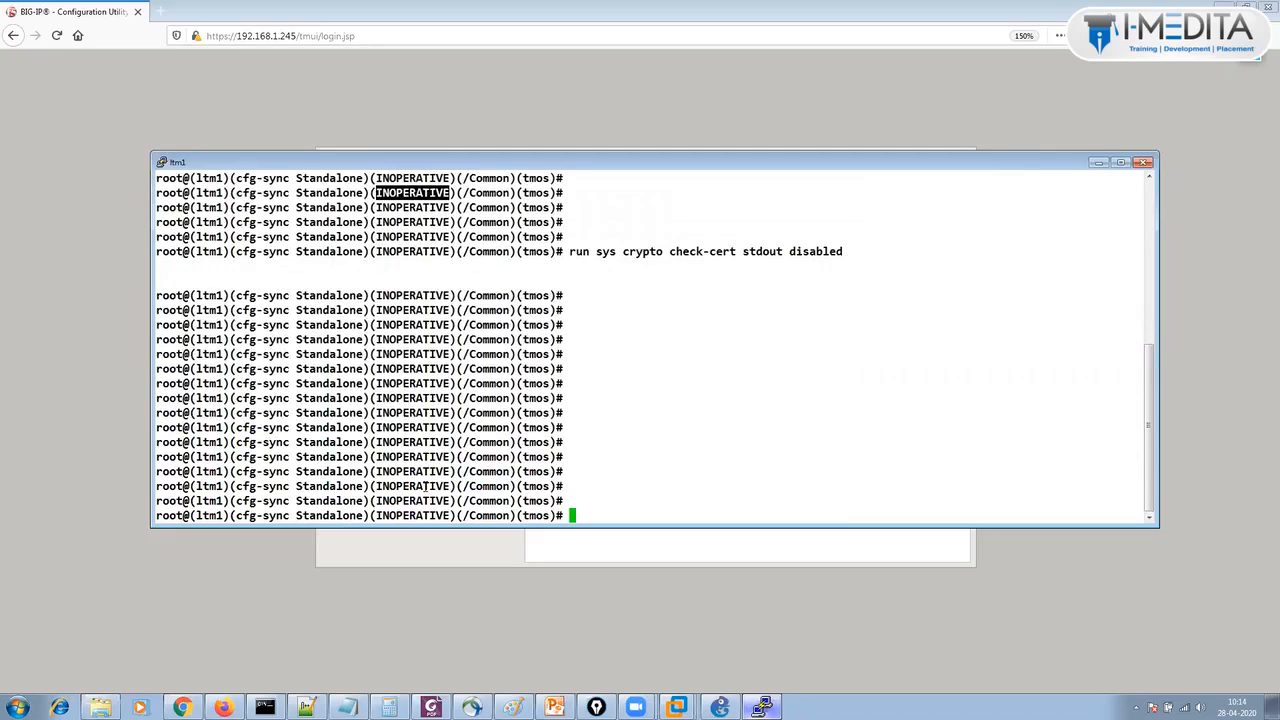
key("Up")
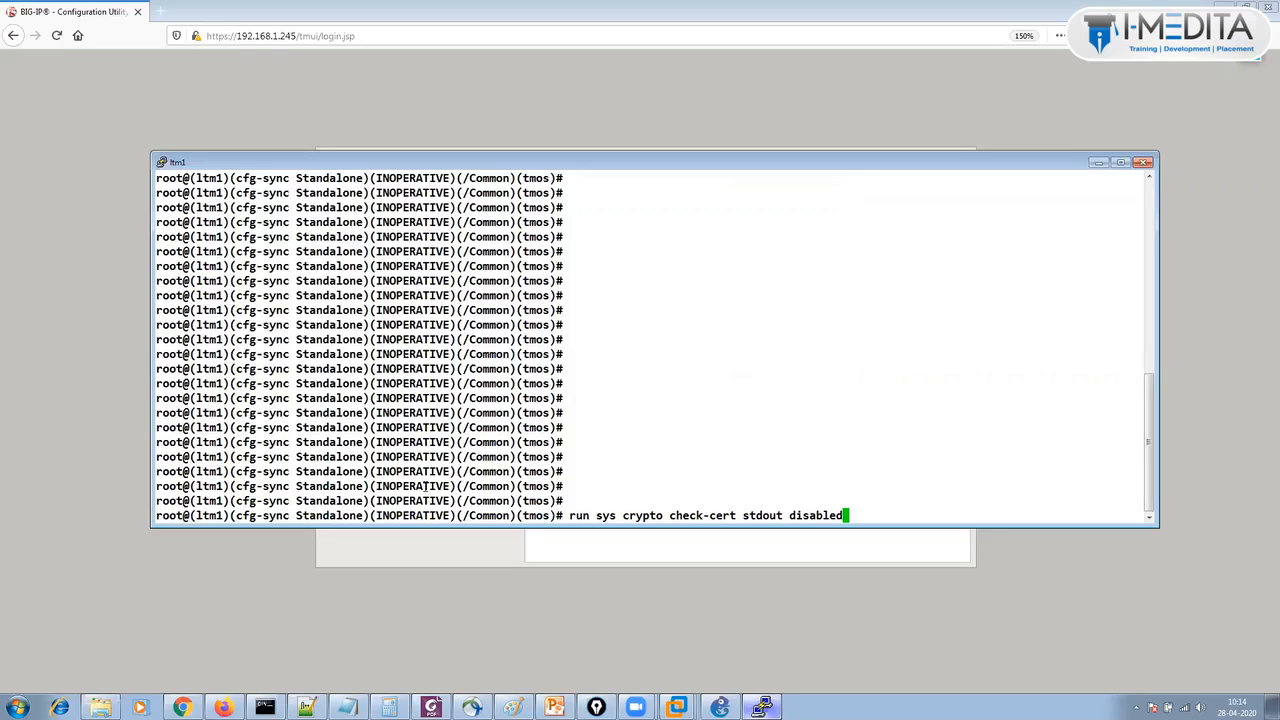
key("Down")
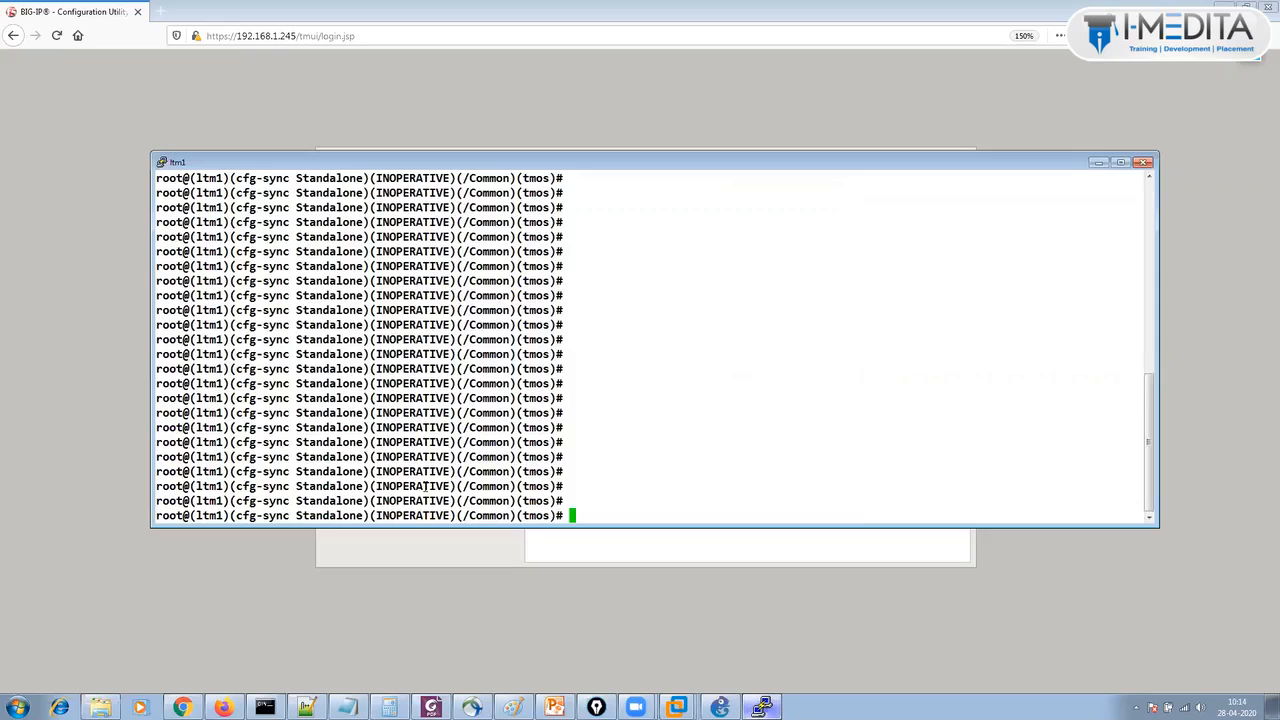
key("Return")
key("Return")
key("Return")
key("Return")
key("Return")
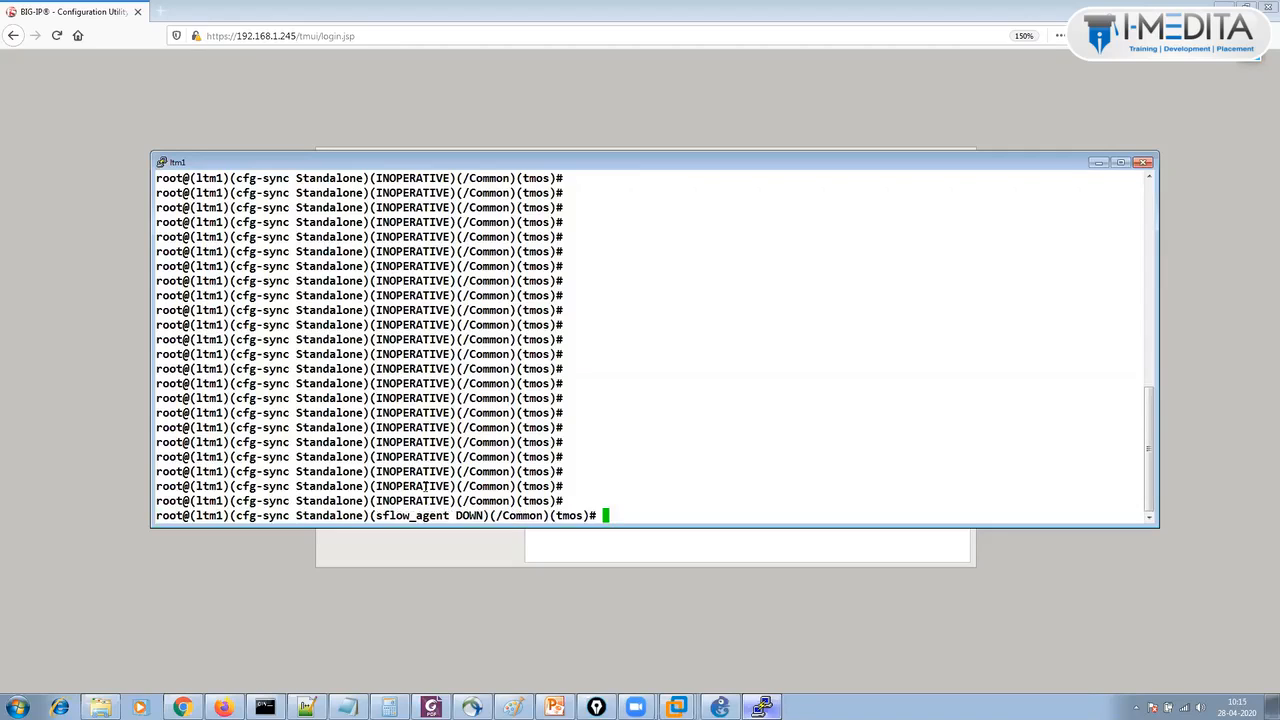
key("Return")
key("Return")
key("Return")
key("Return")
key("Return")
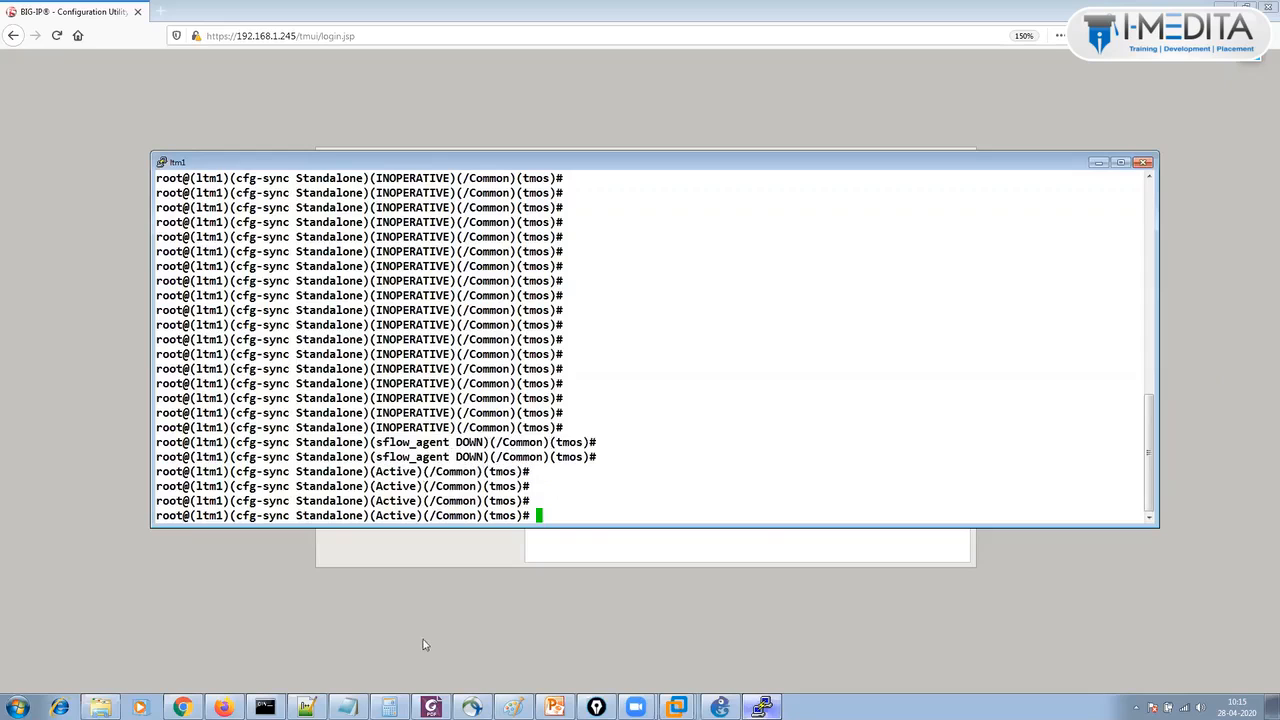
Log in to the BIG-IP utility and list Local Traffic virtual servers, showing test-http on 5.5.5.5:80.
left_click(451, 614)
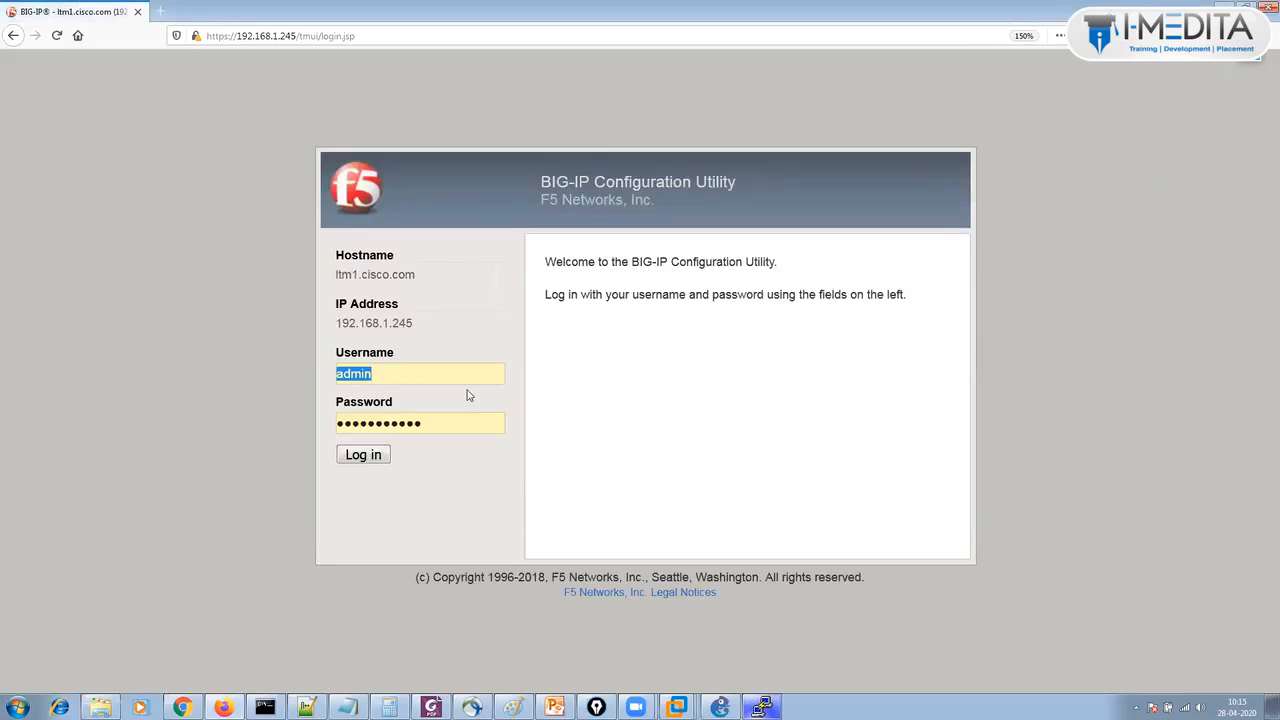
left_click(366, 455)
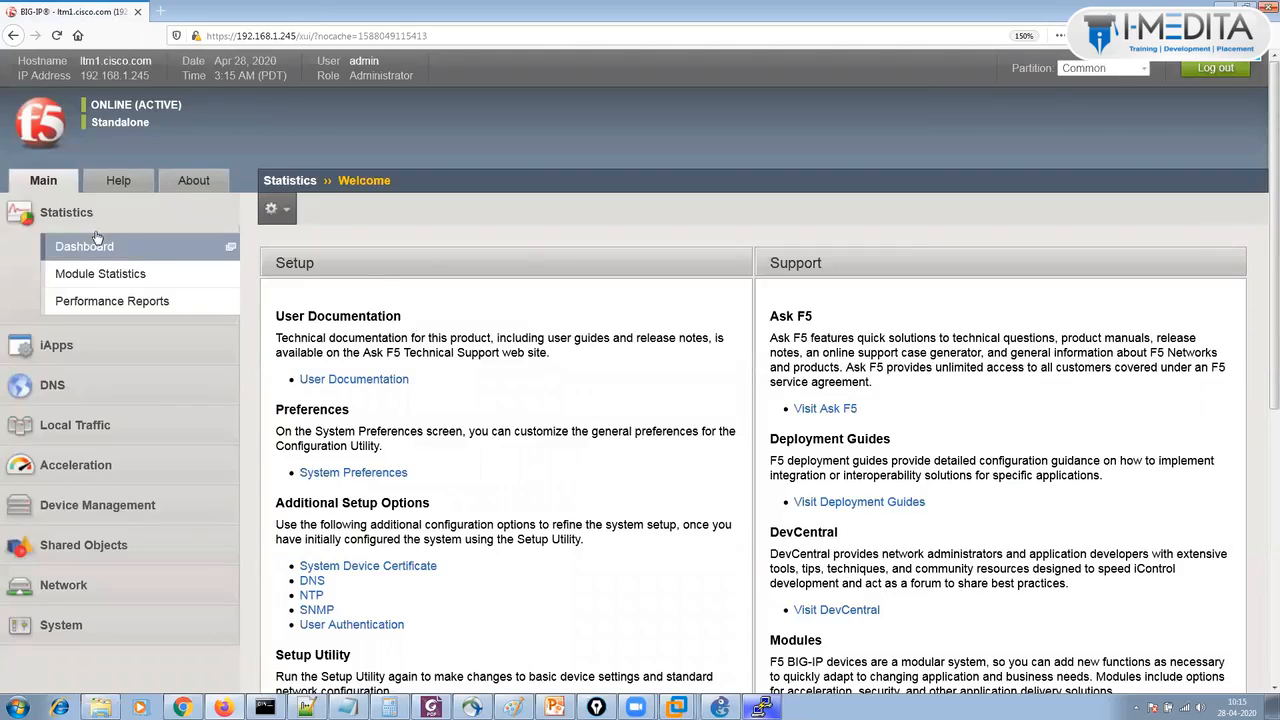
left_click(77, 216)
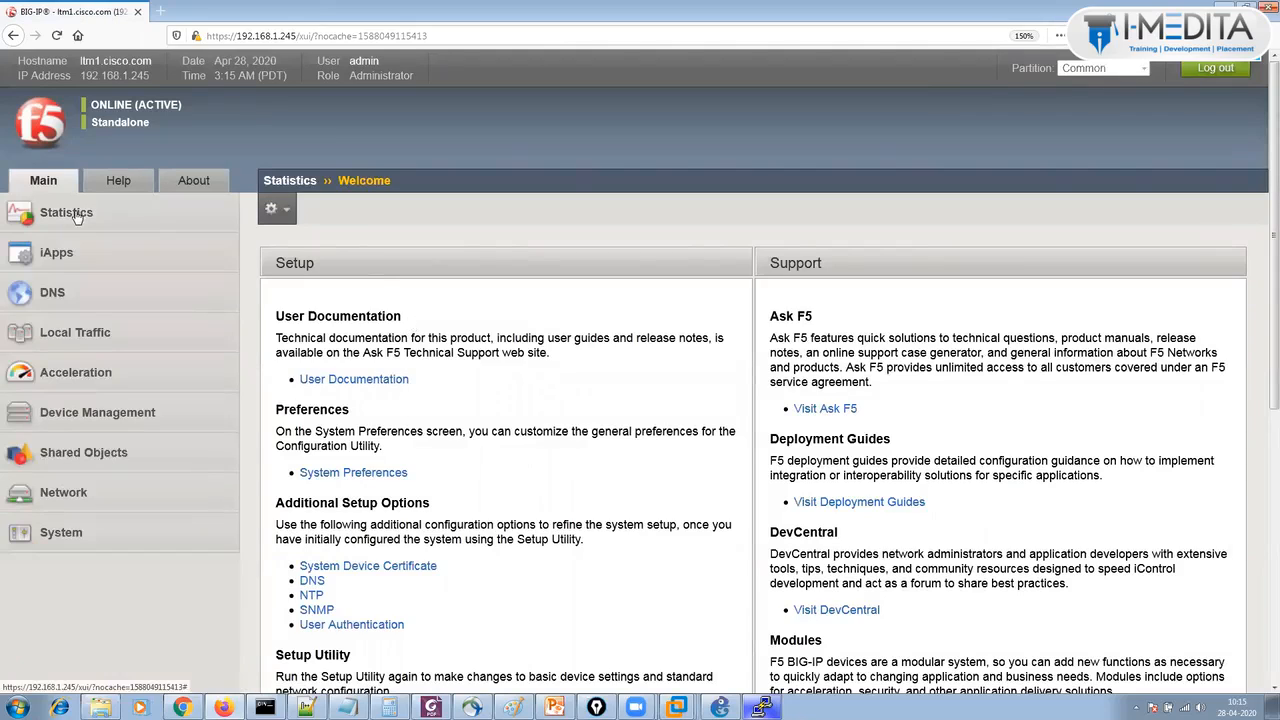
left_click(70, 340)
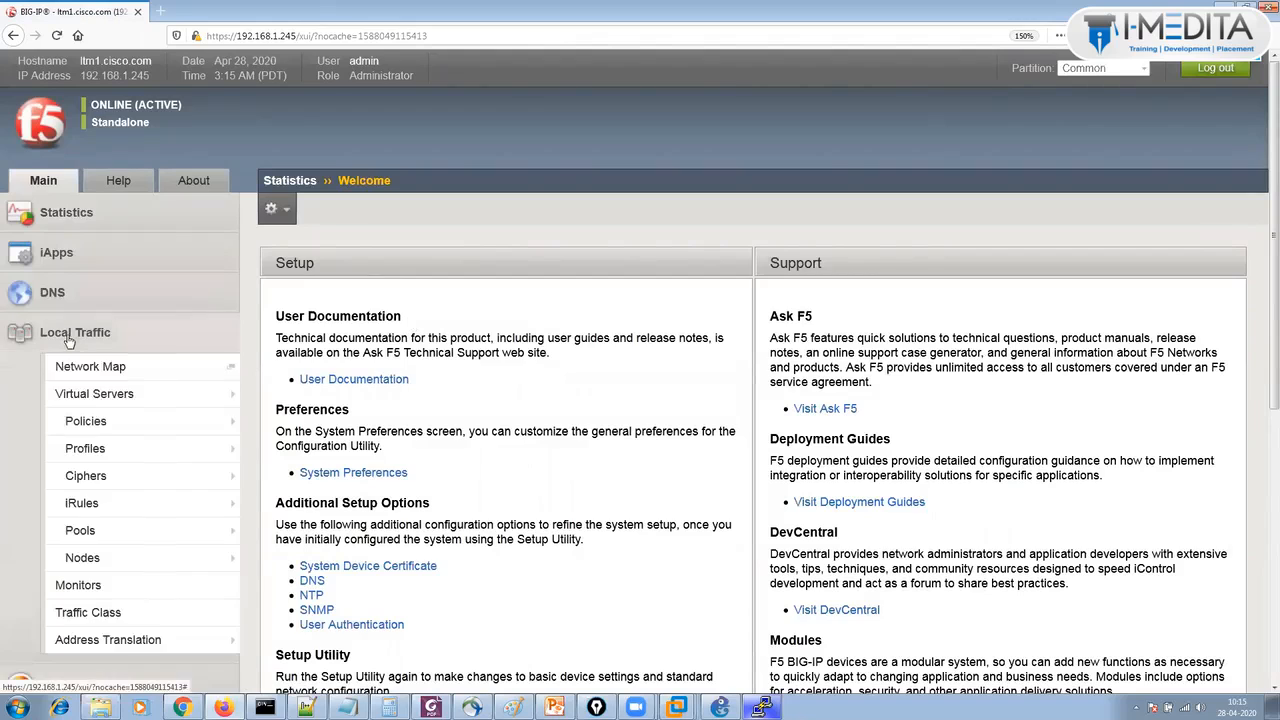
left_click(115, 393)
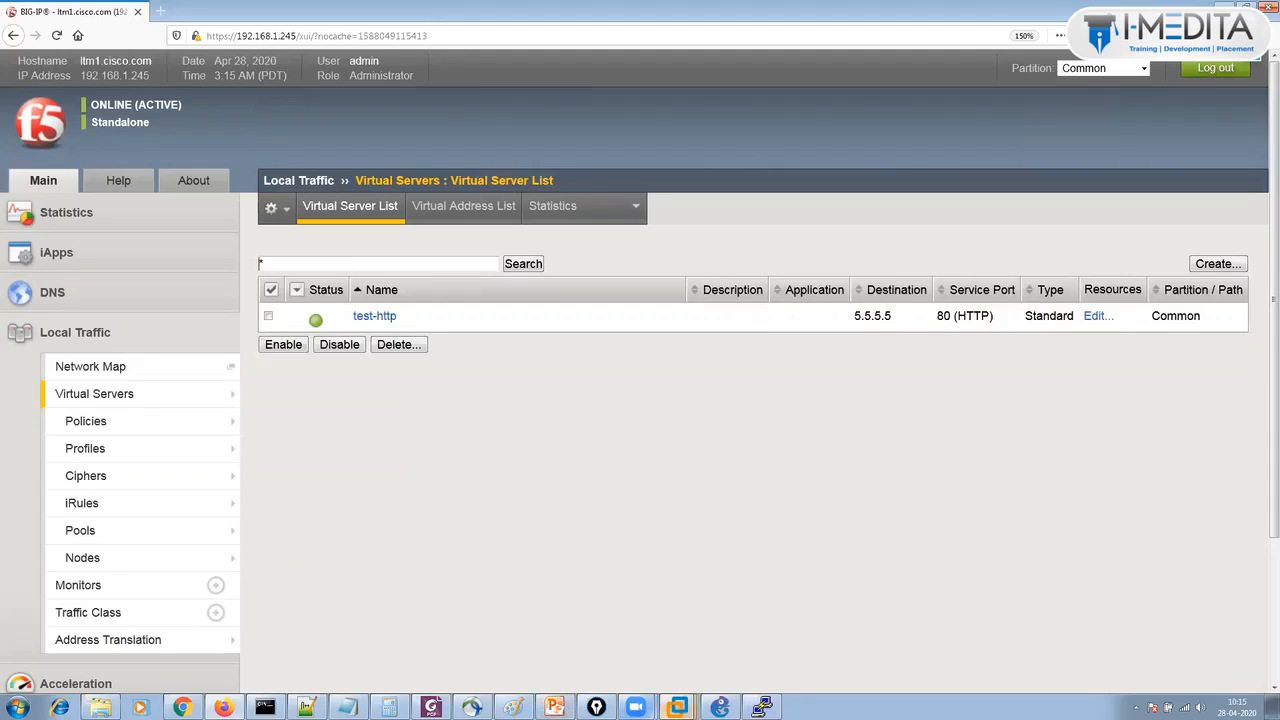
mouse_move(677, 707)
left_click(630, 507)
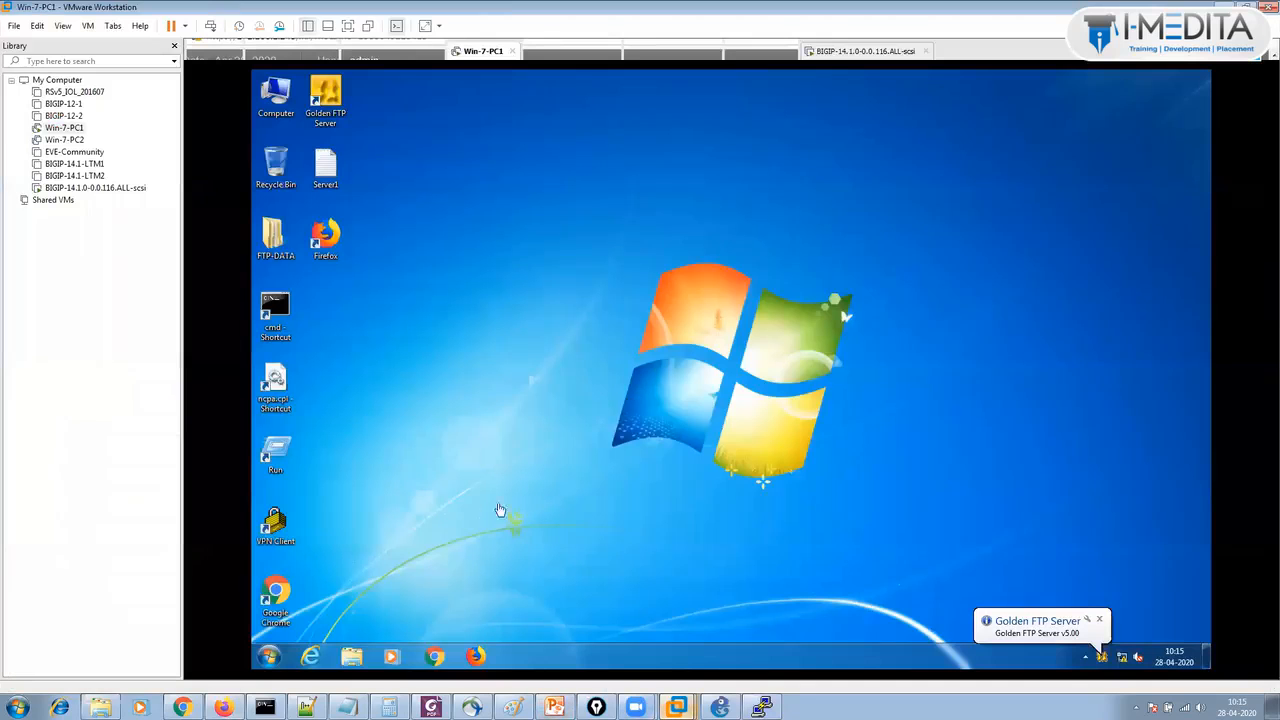
Load 5.5.5.5 in the VM's Chrome and reload repeatedly, watching R1, R2 and R3 rotate.
left_click(434, 655)
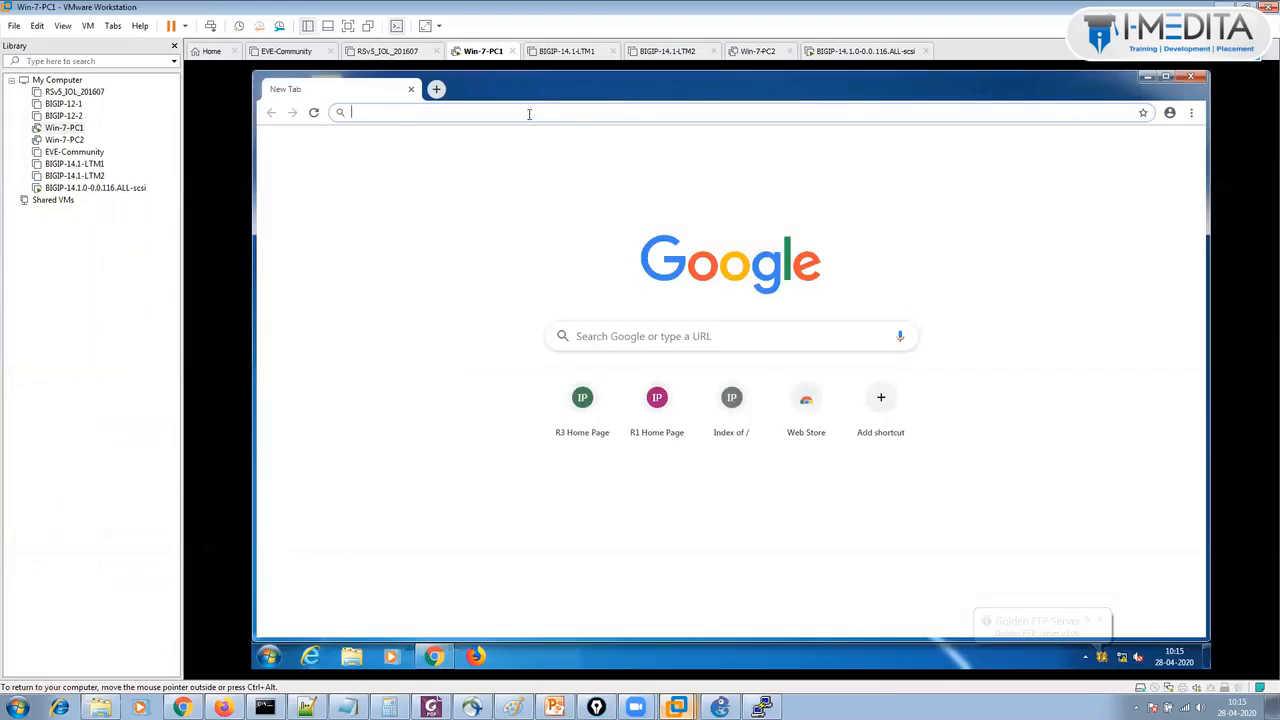
type("5.5.5.5")
key("Return")
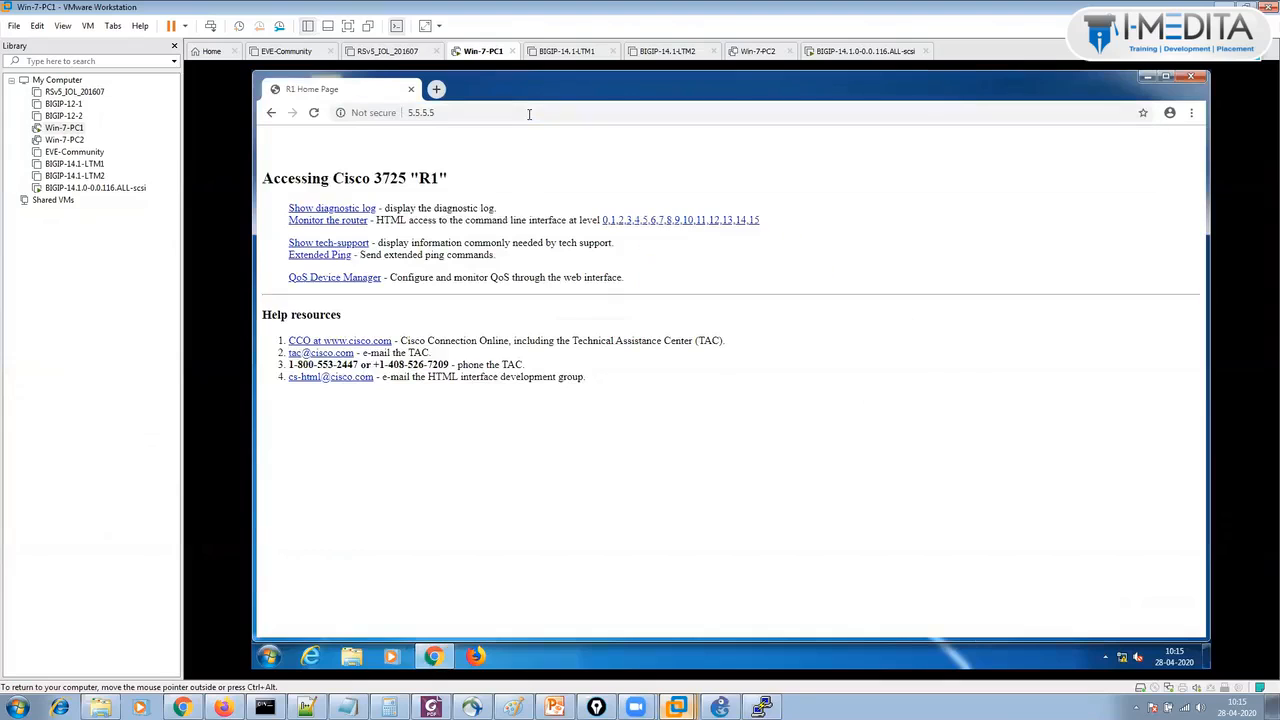
left_click(314, 115)
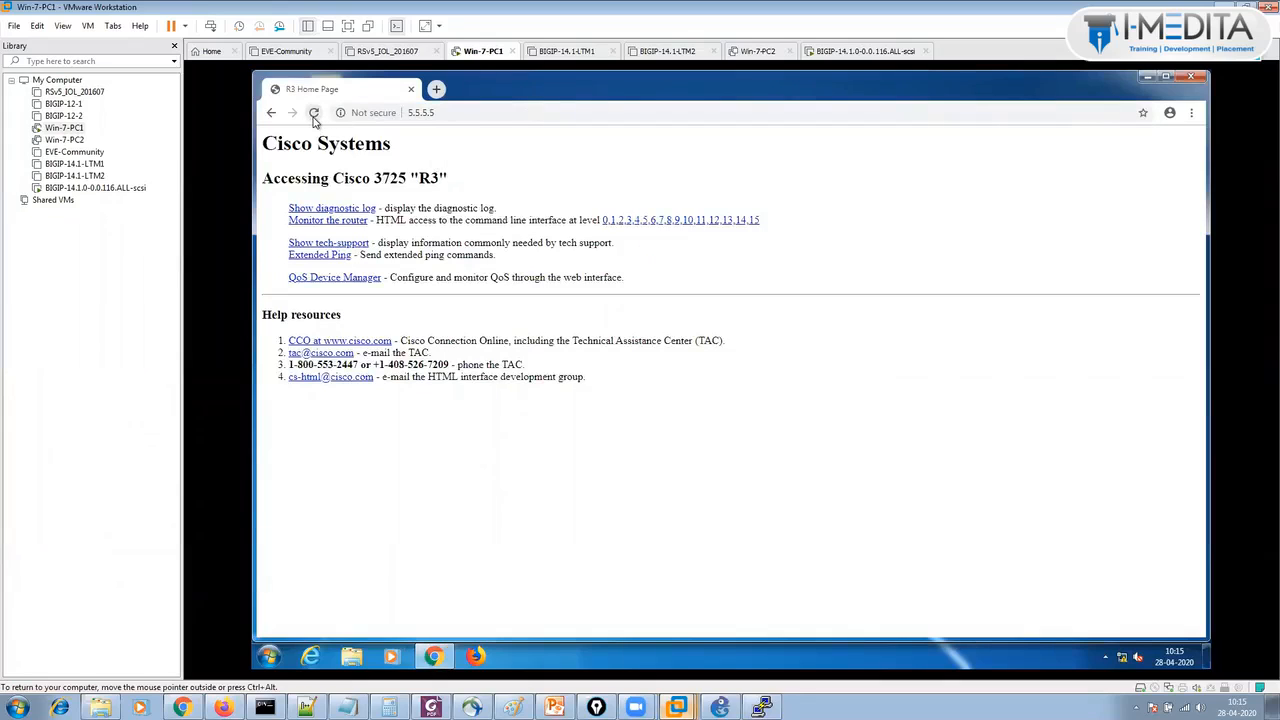
left_click(314, 114)
left_click(314, 114)
left_click(314, 114)
left_click(314, 114)
left_click(314, 114)
left_click(314, 114)
left_click(314, 114)
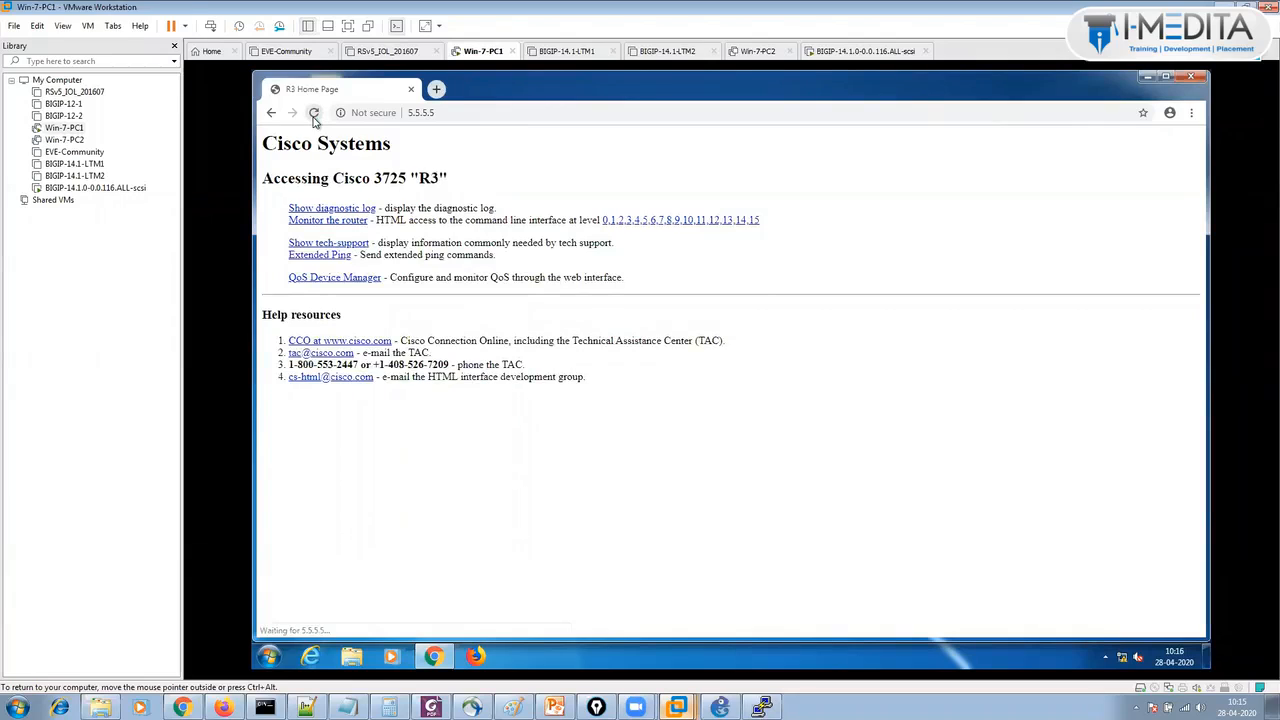
left_click(314, 114)
left_click(314, 114)
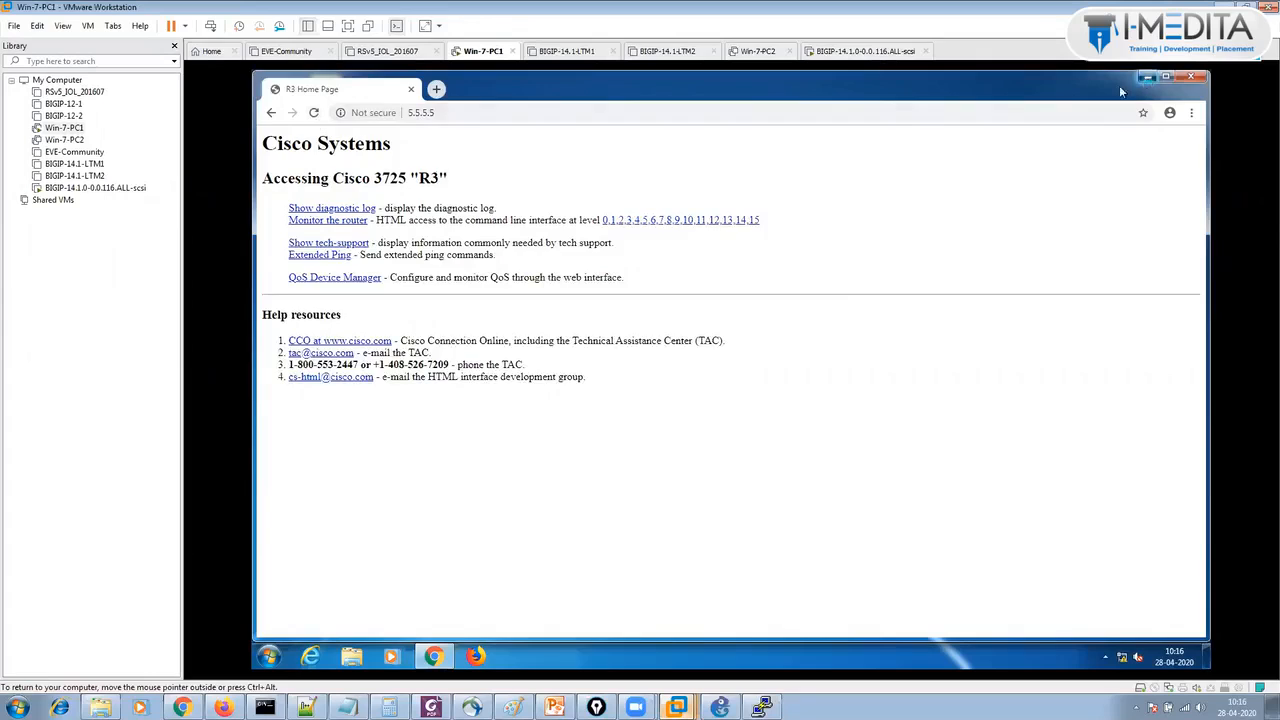
left_click(1146, 79)
left_click(222, 707)
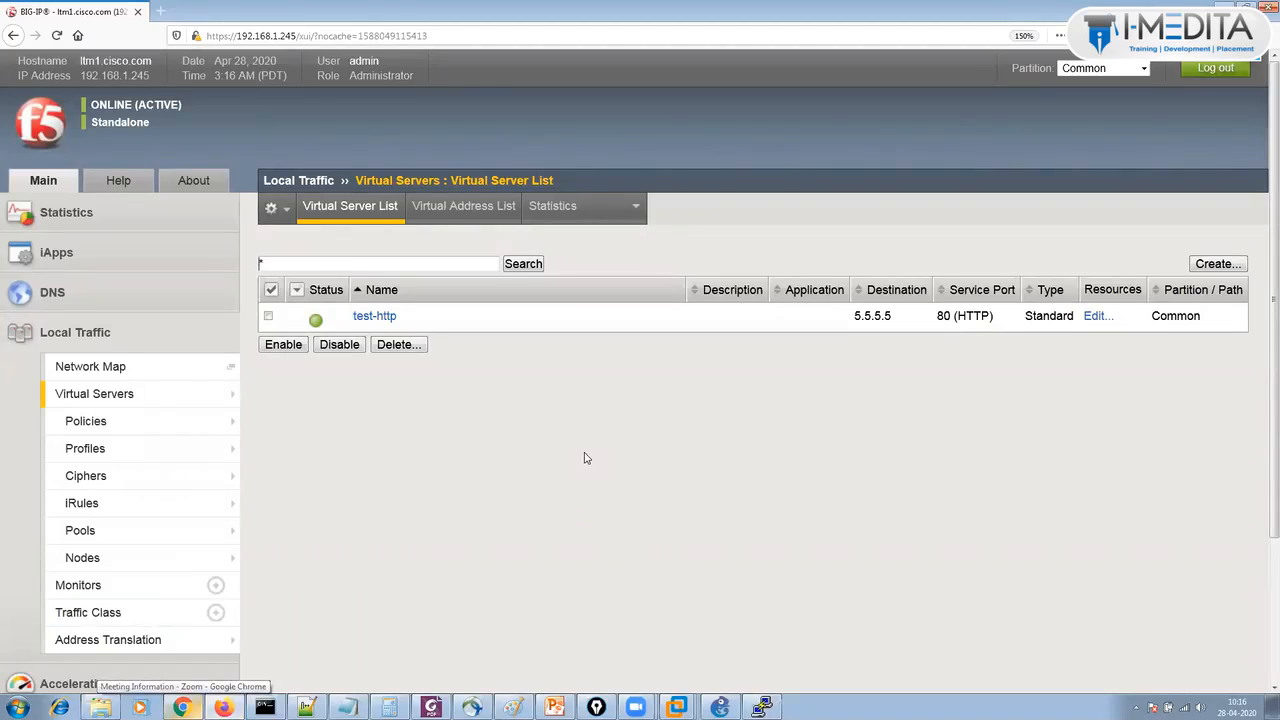
Start a new unsaved Paint canvas and enable the annotation pen.
left_click(513, 707)
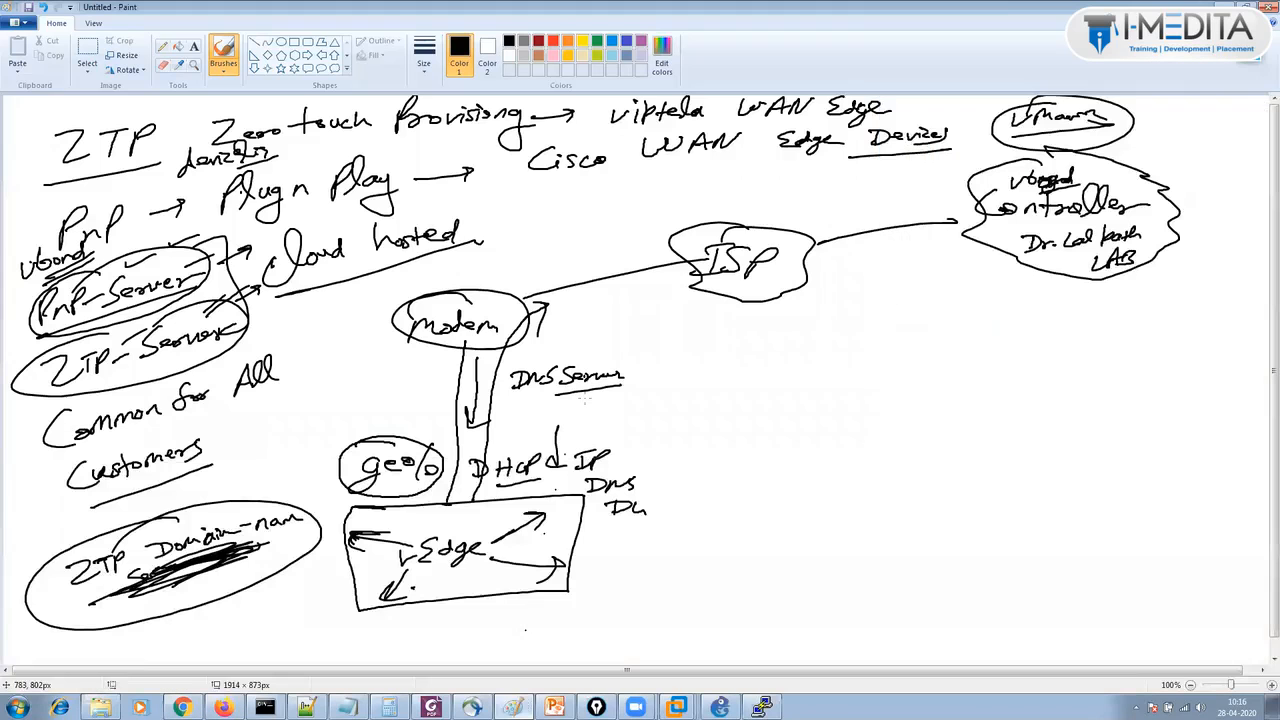
key("ctrl+n")
key("n")
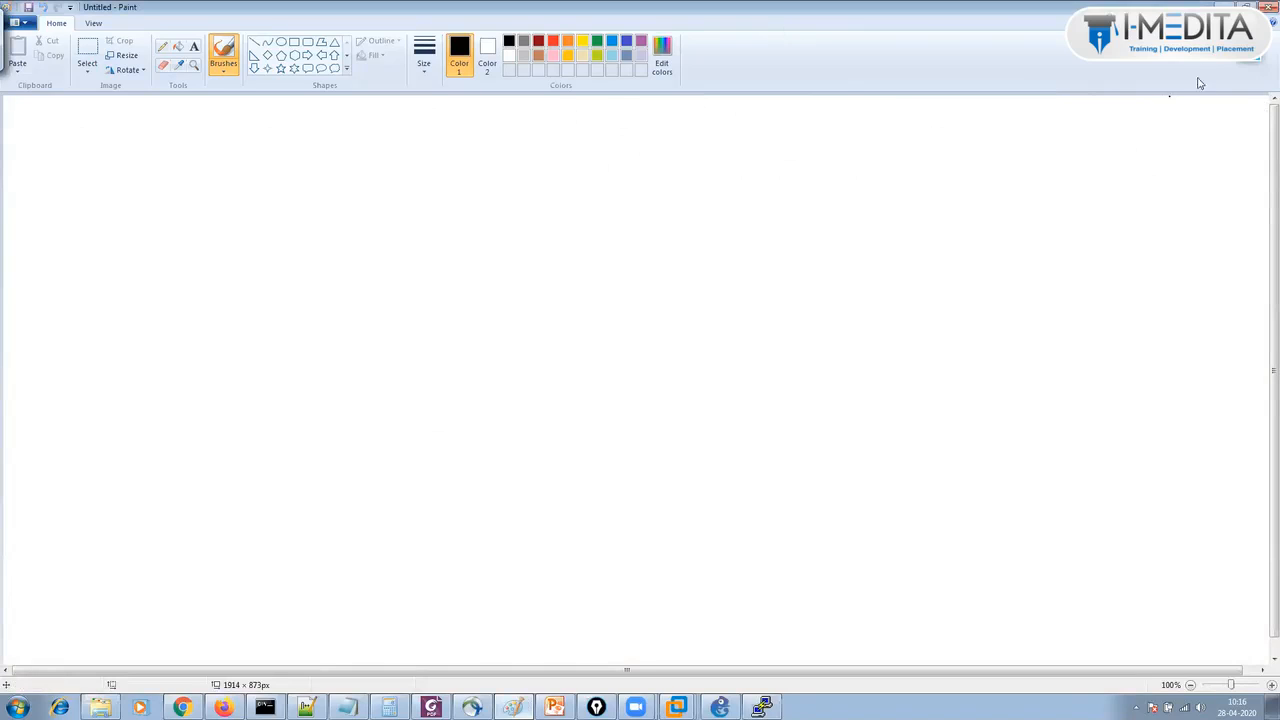
left_click(1253, 68)
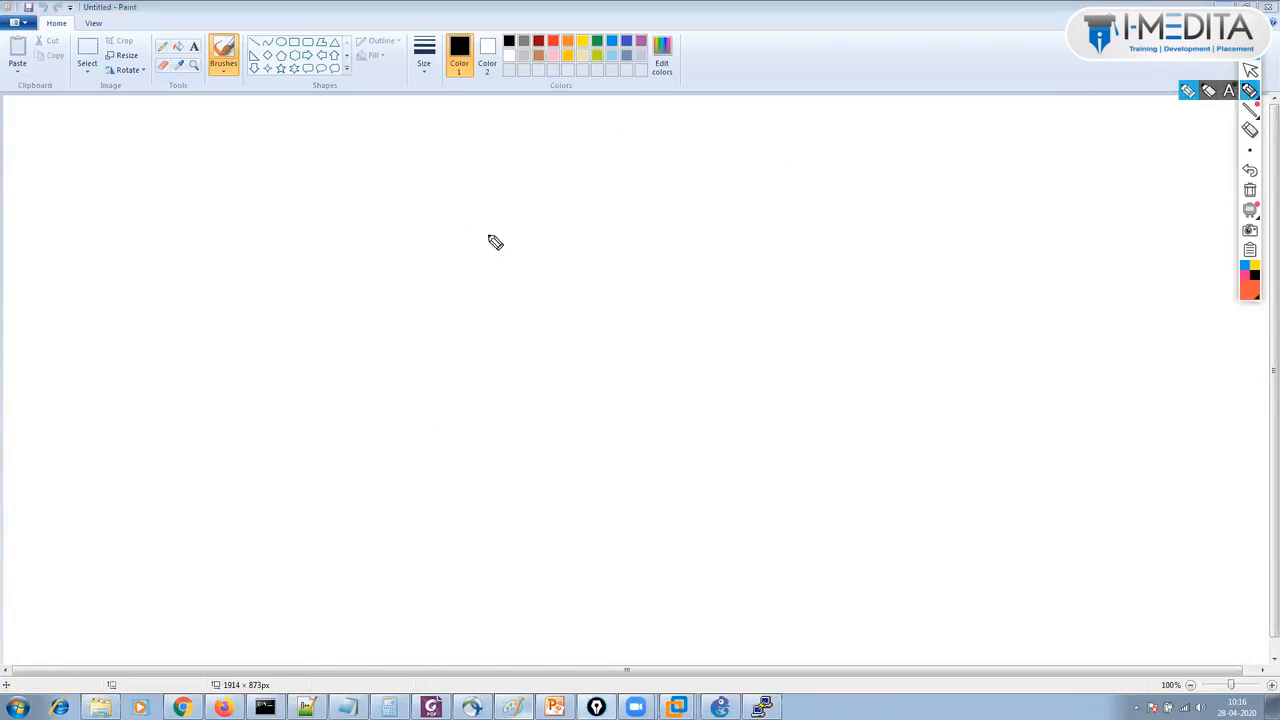
Sketch Client, LTM and Real Server boxes connected by lines, with a divider through LTM.
mouse_move(566, 233)
left_mouse_down()
mouse_move(594, 251)
mouse_move(632, 244)
mouse_move(634, 283)
mouse_move(634, 229)
mouse_move(911, 243)
mouse_move(971, 203)
mouse_move(1014, 246)
mouse_move(1074, 236)
left_mouse_up()
left_click_drag(878, 254, 1045, 261)
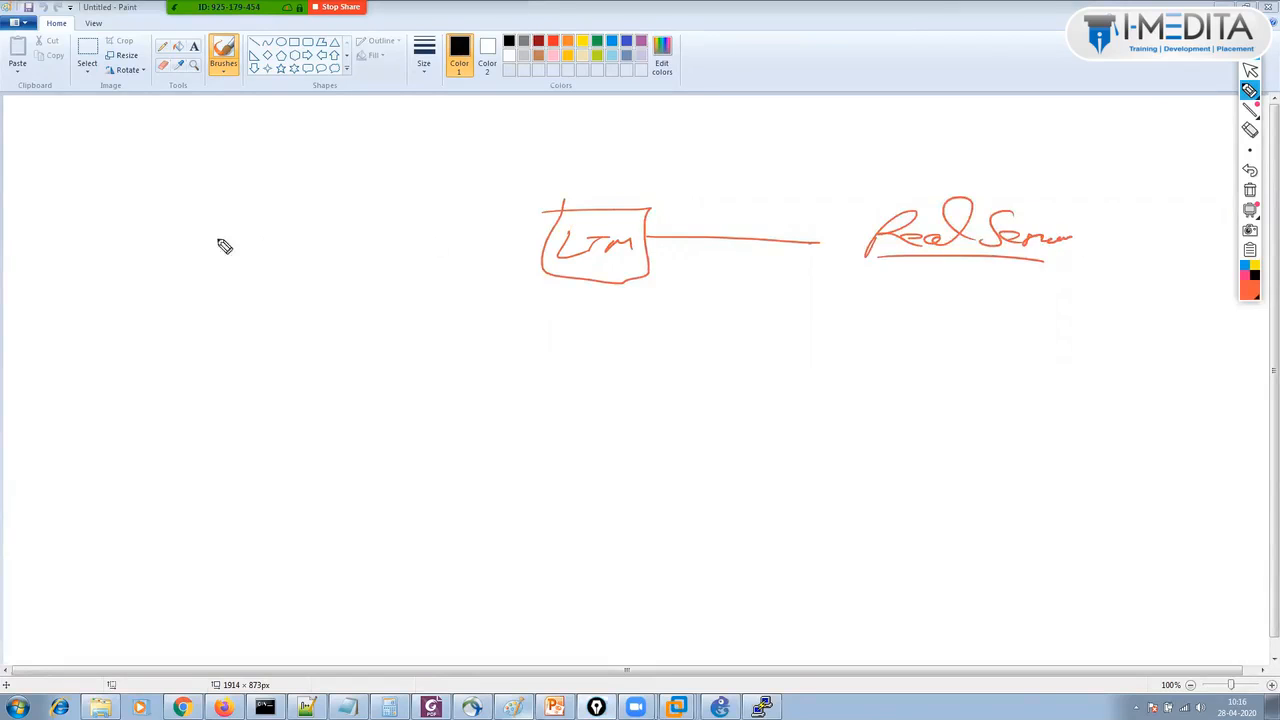
mouse_move(60, 197)
left_mouse_down()
mouse_move(146, 193)
mouse_move(143, 258)
left_mouse_up()
mouse_move(82, 204)
left_mouse_down()
mouse_move(123, 240)
mouse_move(113, 267)
left_mouse_up()
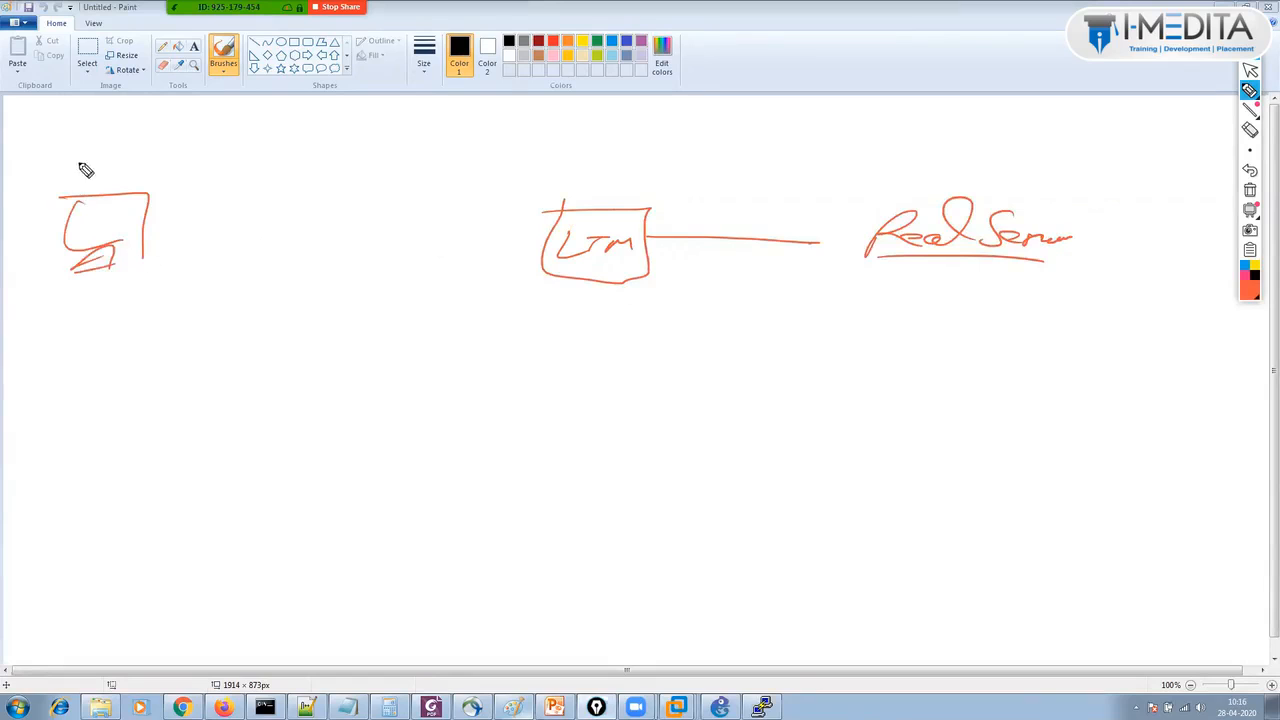
mouse_move(86, 169)
left_mouse_down()
mouse_move(131, 157)
mouse_move(154, 169)
mouse_move(184, 152)
left_mouse_up()
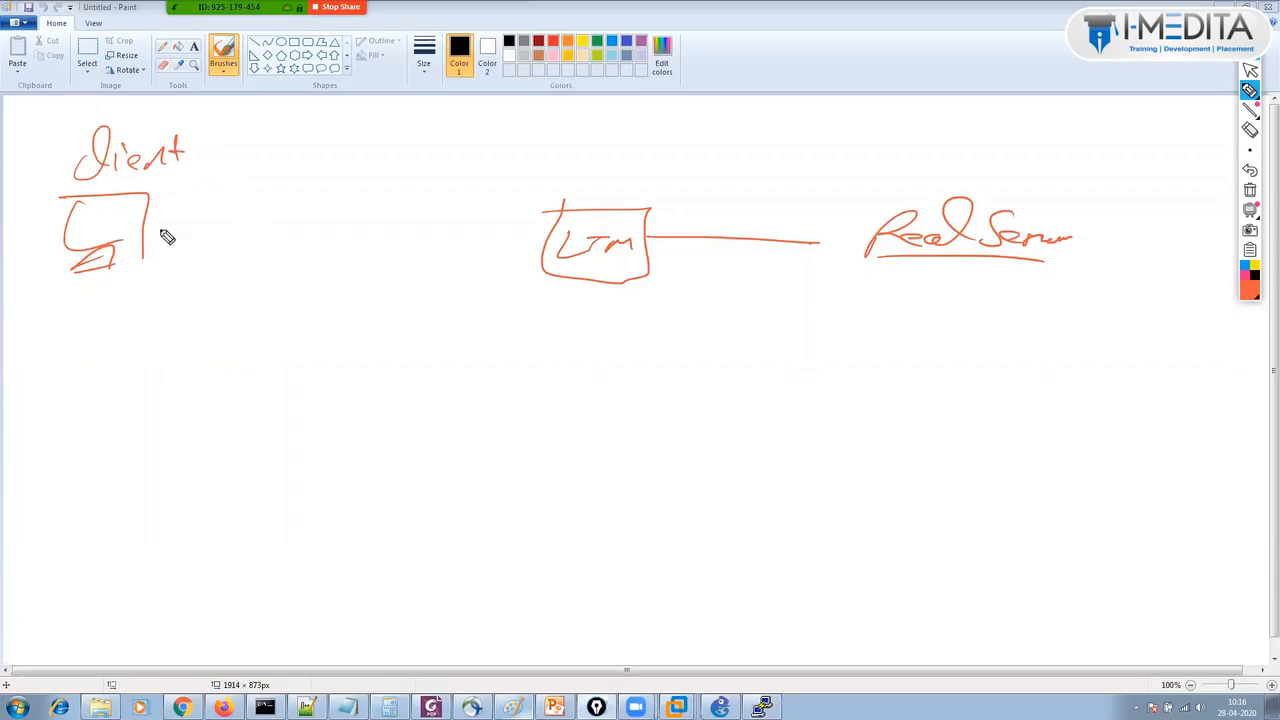
left_click_drag(160, 232, 540, 258)
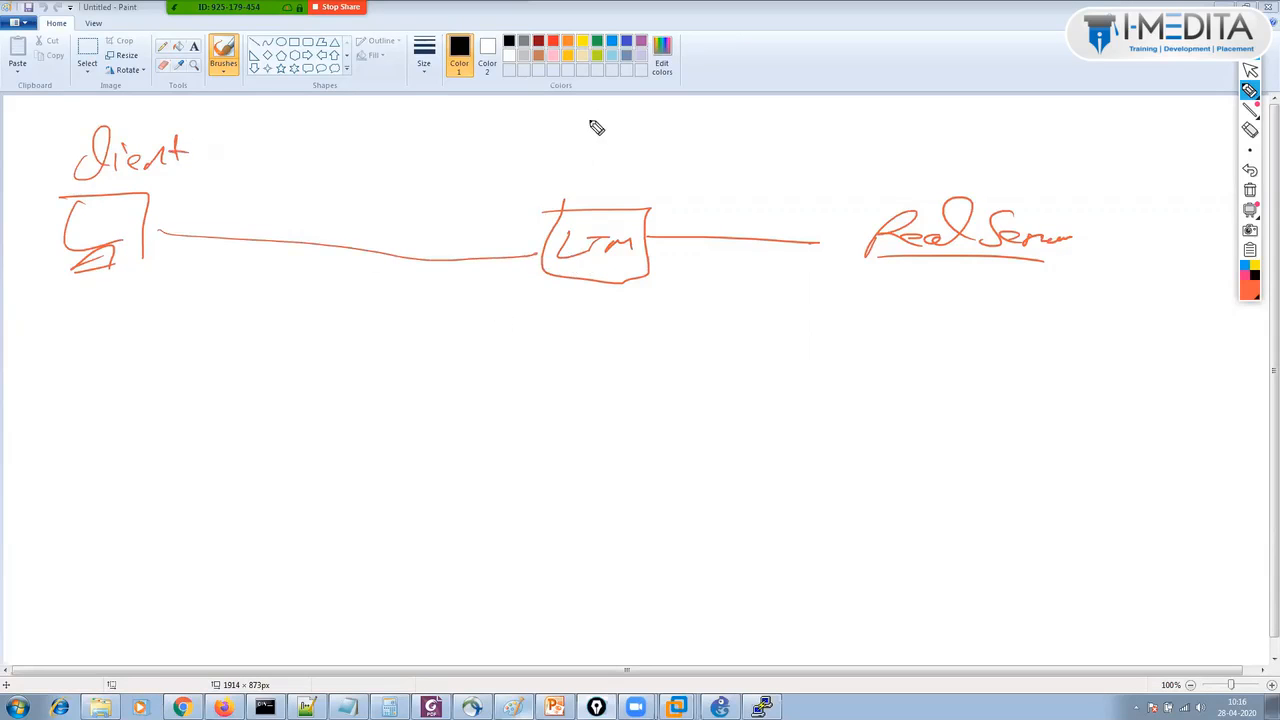
mouse_move(592, 114)
left_mouse_down()
mouse_move(621, 300)
mouse_move(616, 525)
left_mouse_up()
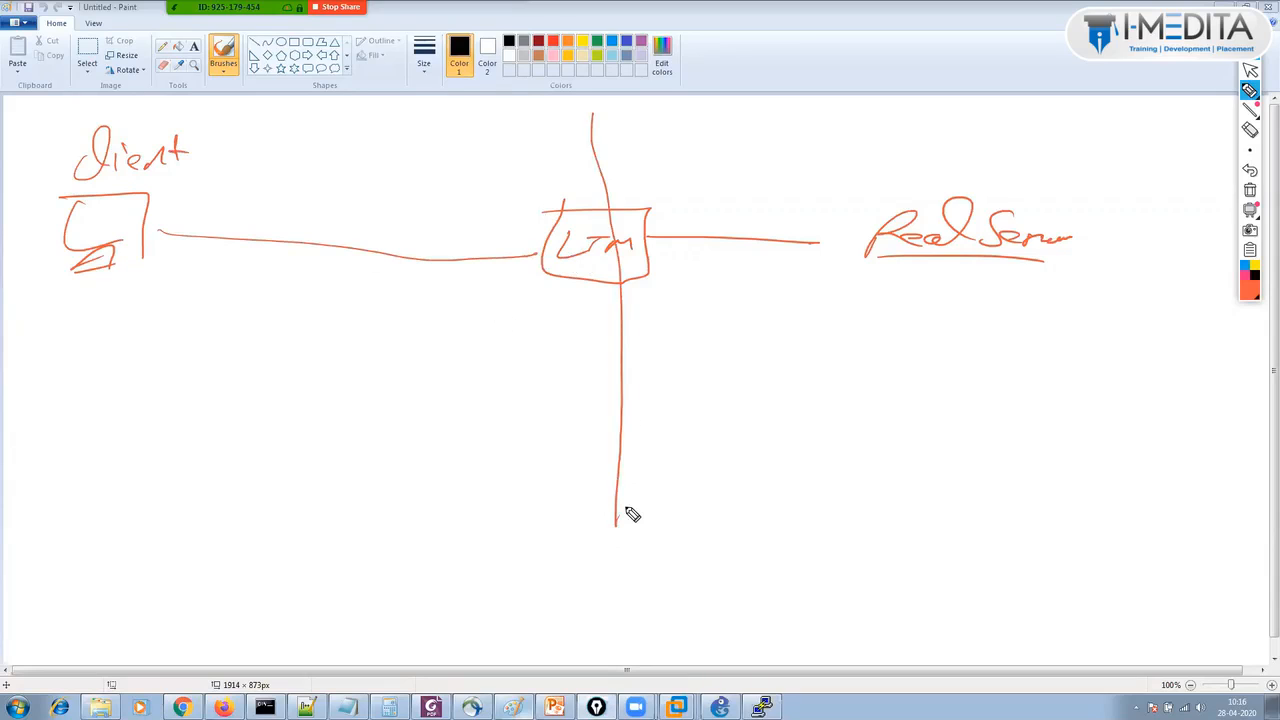
Label a Connection table on each side of LTM and write a circled SSL near Client.
mouse_move(440, 284)
left_mouse_down()
mouse_move(440, 306)
mouse_move(543, 294)
mouse_move(571, 311)
mouse_move(570, 300)
left_mouse_up()
mouse_move(518, 316)
left_mouse_down()
mouse_move(513, 330)
mouse_move(595, 325)
left_mouse_up()
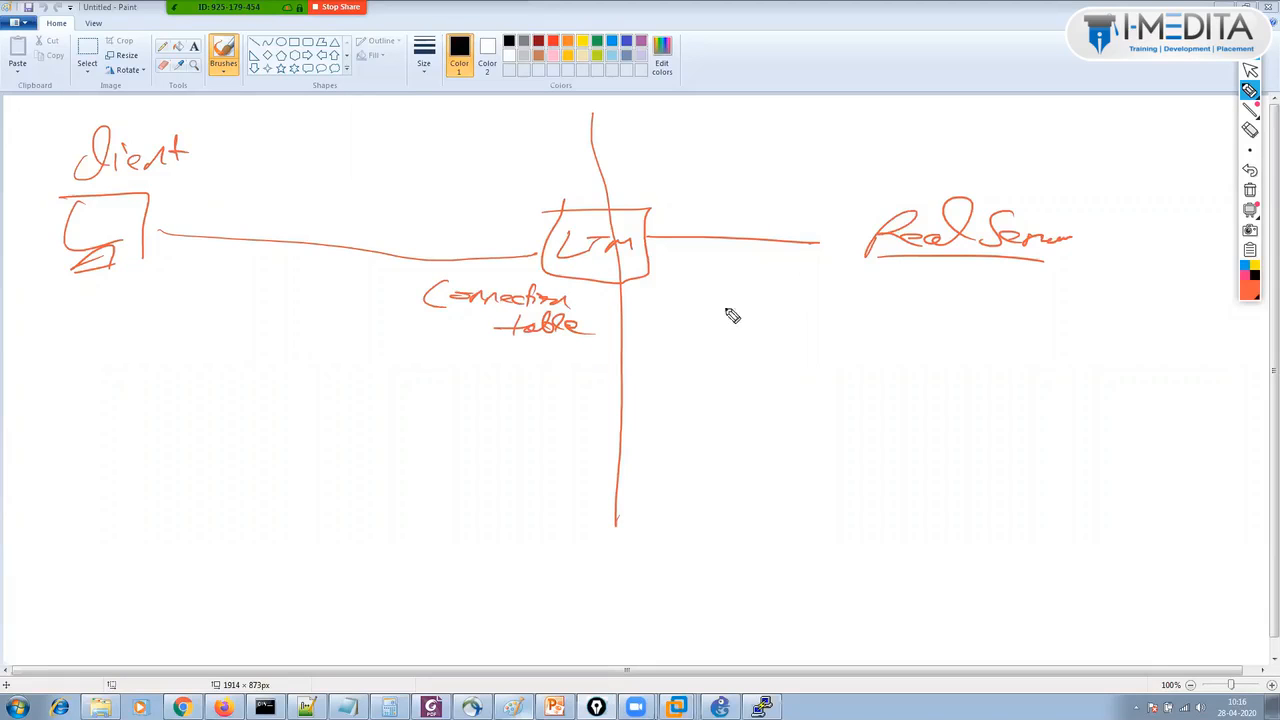
mouse_move(684, 288)
left_mouse_down()
mouse_move(702, 309)
mouse_move(813, 296)
left_mouse_up()
left_click_drag(680, 333, 795, 341)
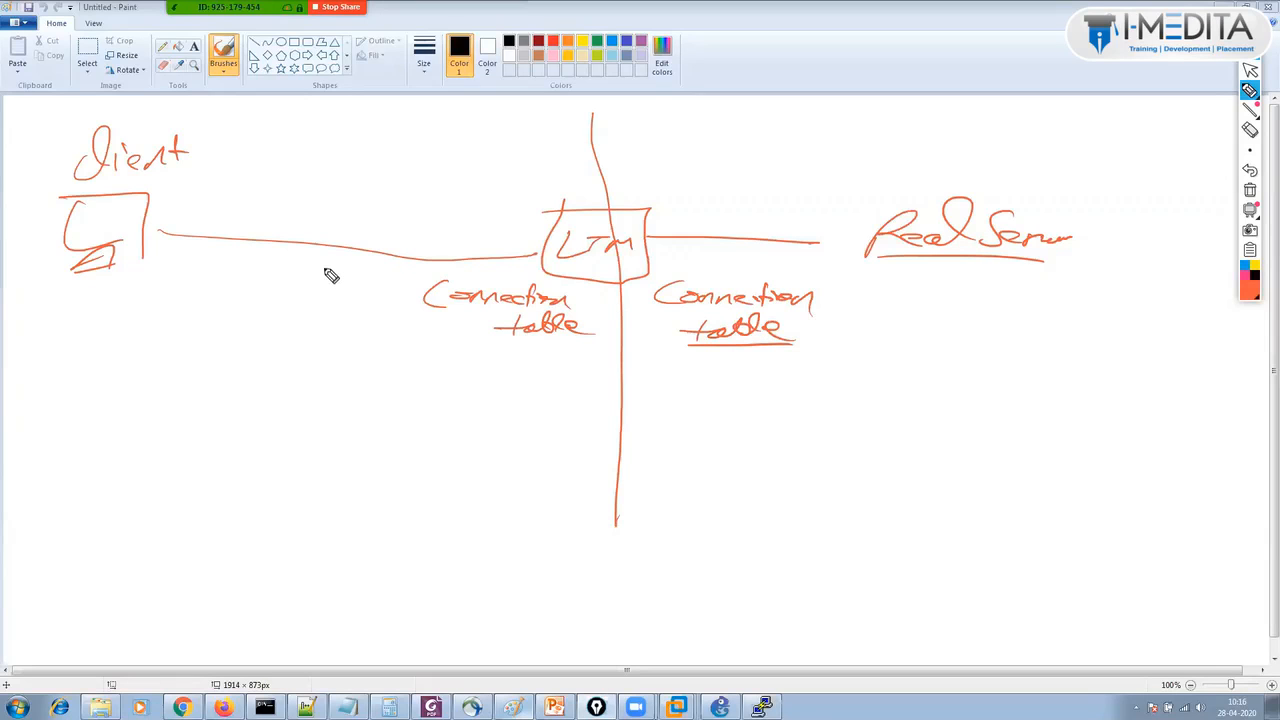
mouse_move(278, 120)
left_mouse_down()
mouse_move(326, 134)
mouse_move(297, 160)
mouse_move(400, 120)
mouse_move(340, 144)
left_mouse_up()
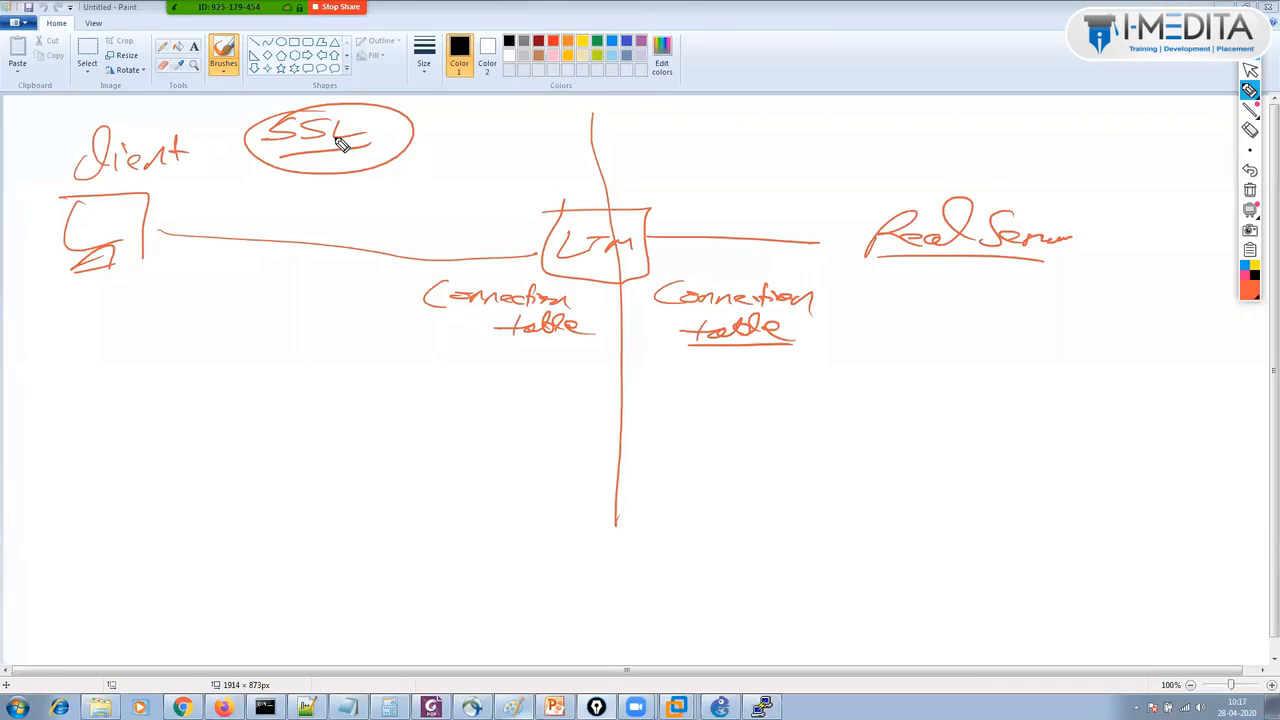
Write and circle 'SSL offloading', box Real Server, and draw a two-way LTM–Real Server arrow.
mouse_move(536, 117)
left_mouse_down()
mouse_move(521, 134)
mouse_move(742, 124)
left_mouse_up()
left_click_drag(526, 148, 722, 142)
left_click_drag(603, 104, 585, 127)
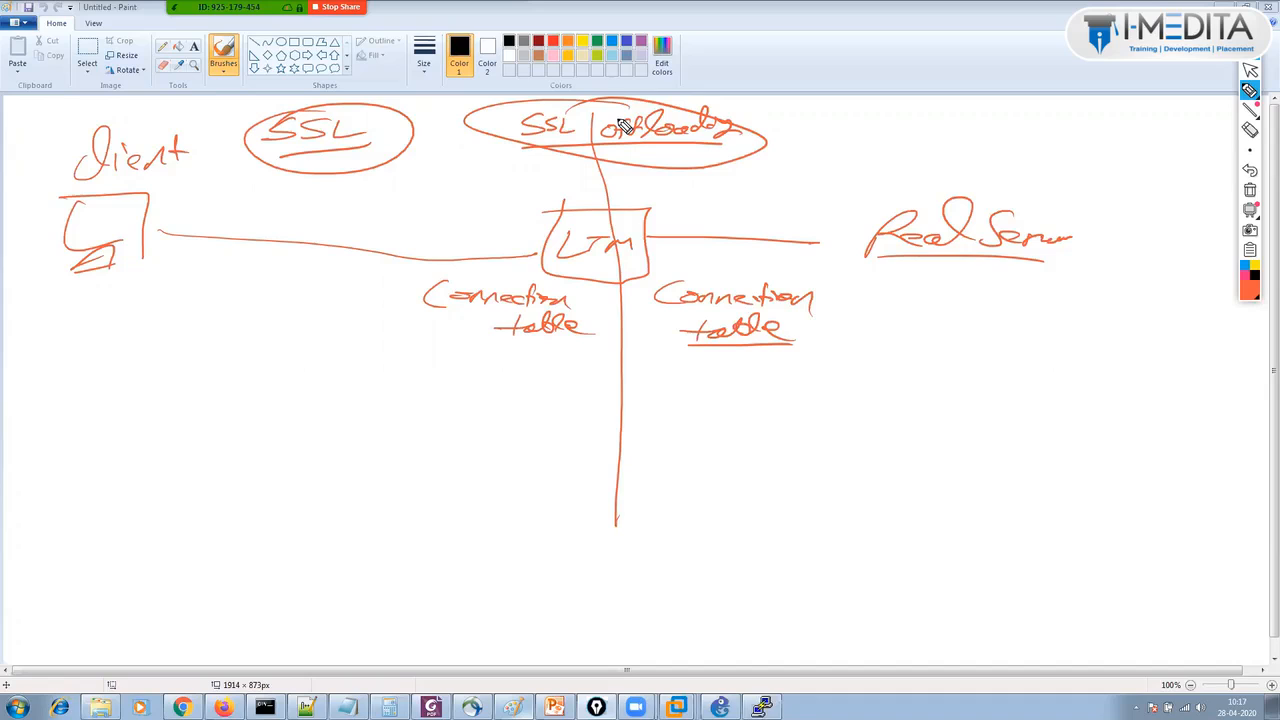
mouse_move(886, 172)
left_mouse_down()
mouse_move(1074, 274)
mouse_move(926, 315)
mouse_move(1070, 289)
left_mouse_up()
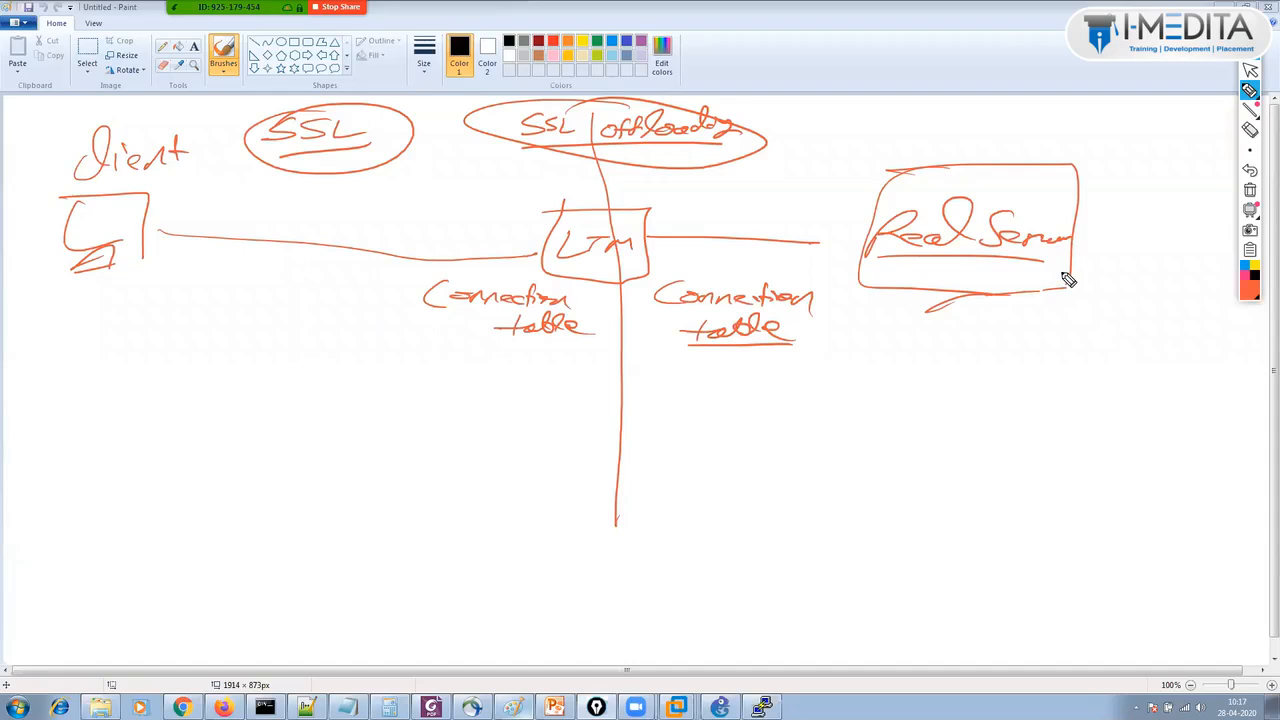
left_click_drag(676, 217, 862, 228)
left_click_drag(690, 212, 662, 232)
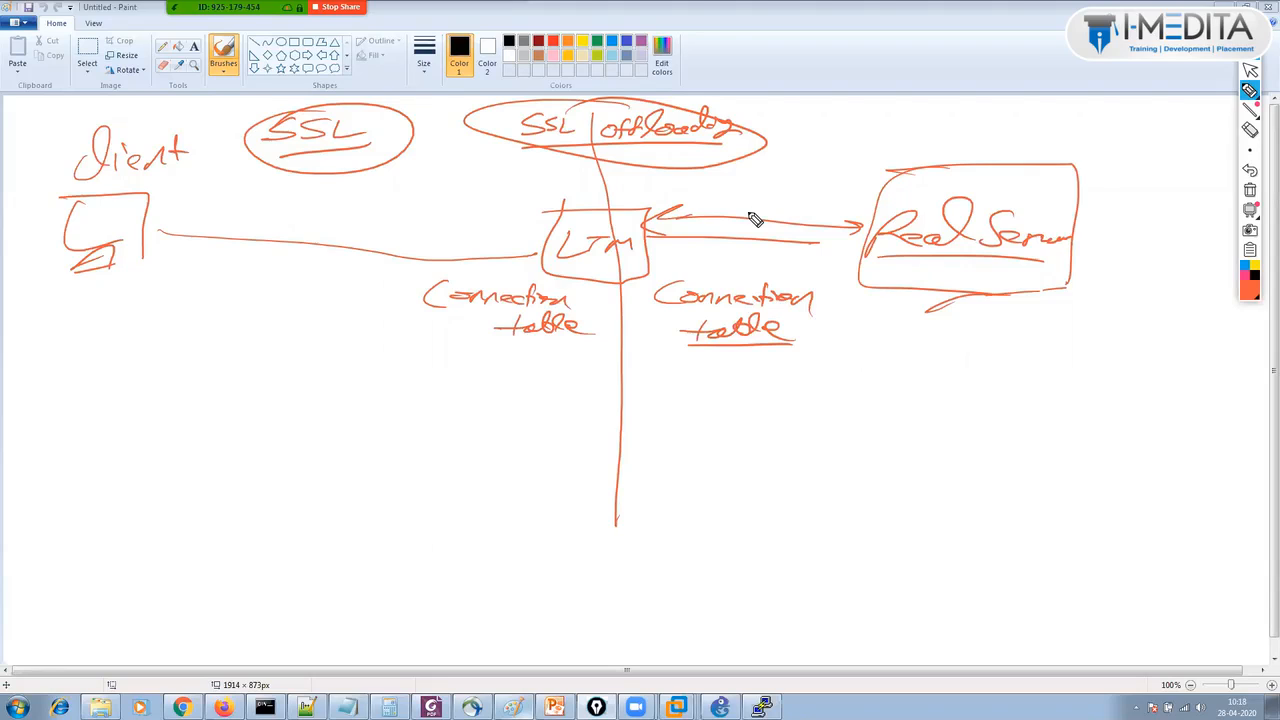
Draw an underlined SSL arrow on the client side and a Plain text two-way arrow server-side.
mouse_move(123, 391)
left_mouse_down()
mouse_move(612, 388)
mouse_move(134, 405)
left_mouse_up()
mouse_move(256, 402)
left_mouse_down()
mouse_move(226, 428)
mouse_move(262, 428)
left_mouse_up()
left_click_drag(298, 404, 314, 428)
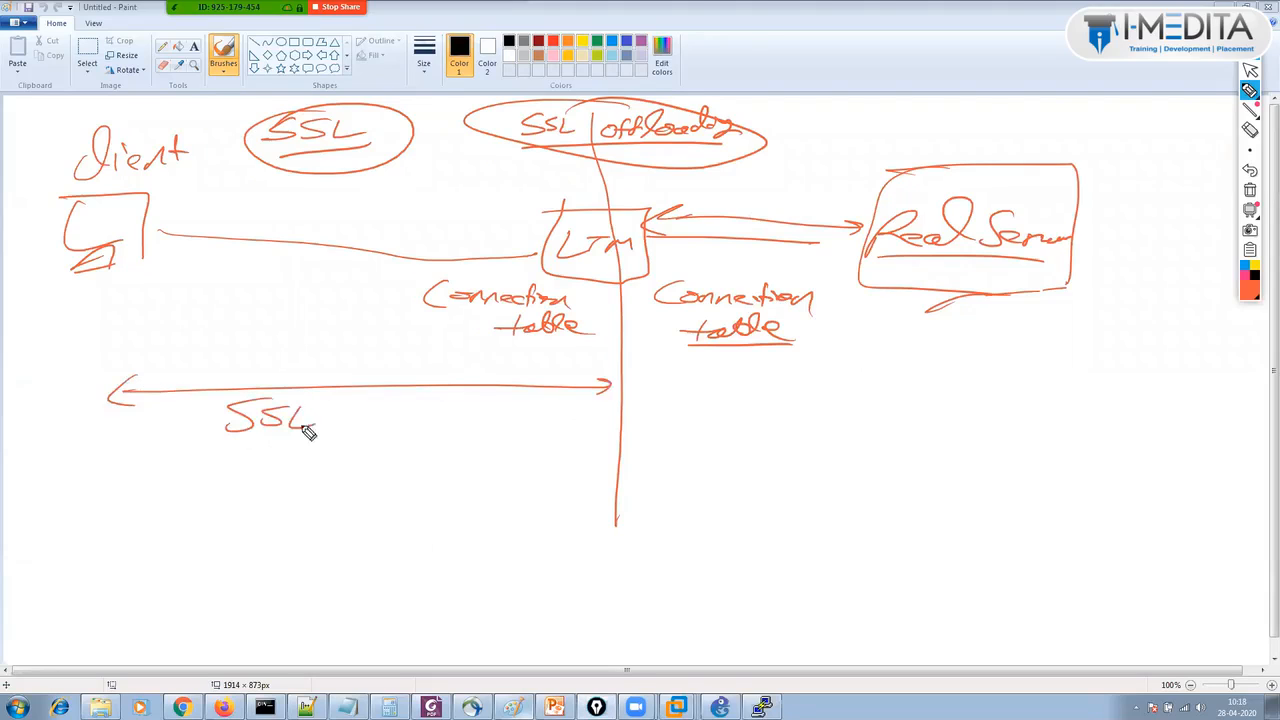
left_click_drag(216, 452, 310, 442)
left_click_drag(650, 387, 1040, 386)
left_click_drag(1020, 380, 1020, 398)
mouse_move(650, 378)
left_mouse_down()
mouse_move(648, 398)
mouse_move(757, 420)
mouse_move(777, 403)
mouse_move(845, 424)
mouse_move(889, 400)
mouse_move(877, 437)
mouse_move(688, 436)
left_mouse_up()
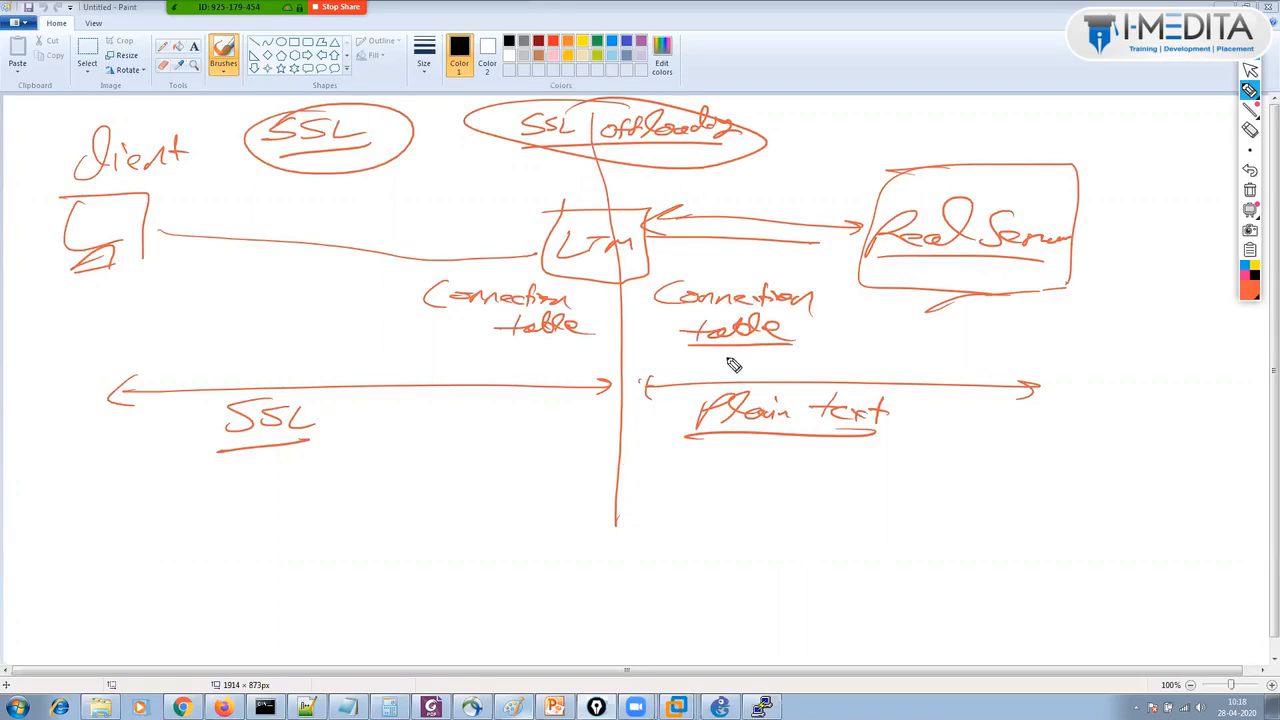
Sharpen the Plain text arrowheads, add a return arrow under LTM–Real Server, and circle Plain text.
mouse_move(1018, 371)
left_mouse_down()
mouse_move(1036, 381)
mouse_move(1017, 396)
left_mouse_up()
left_click_drag(662, 366, 660, 402)
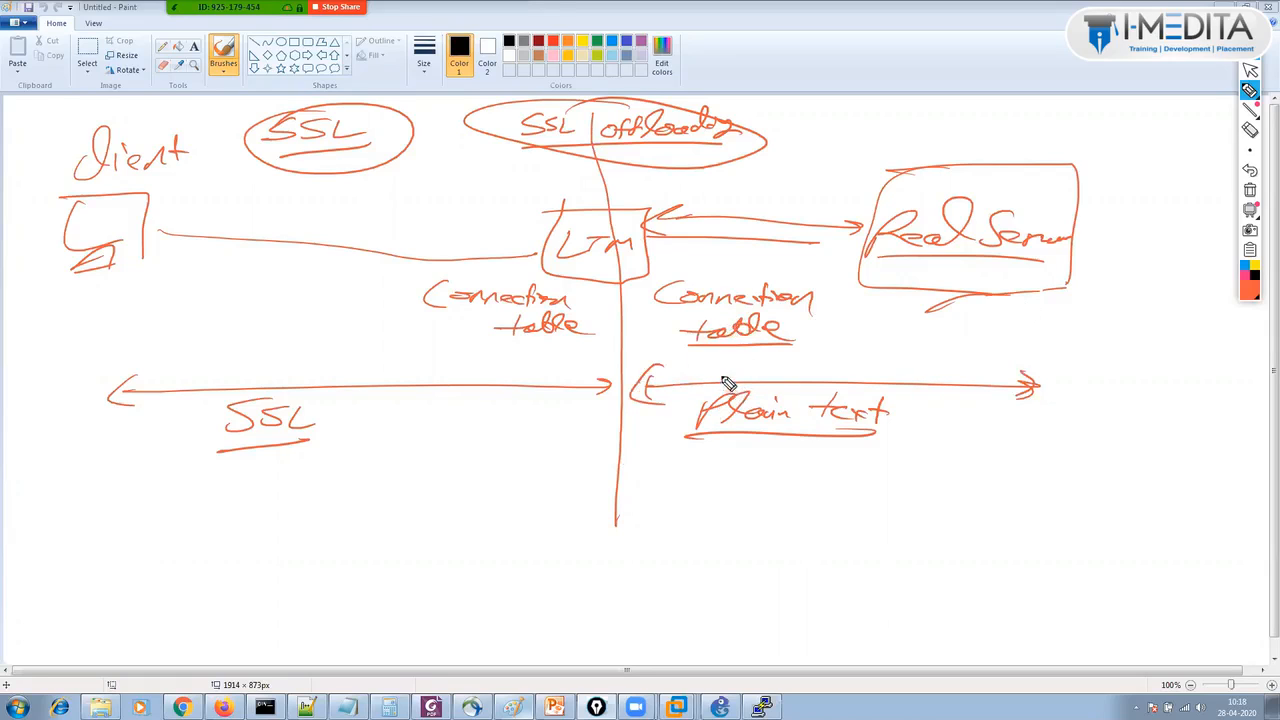
left_click_drag(748, 246, 866, 257)
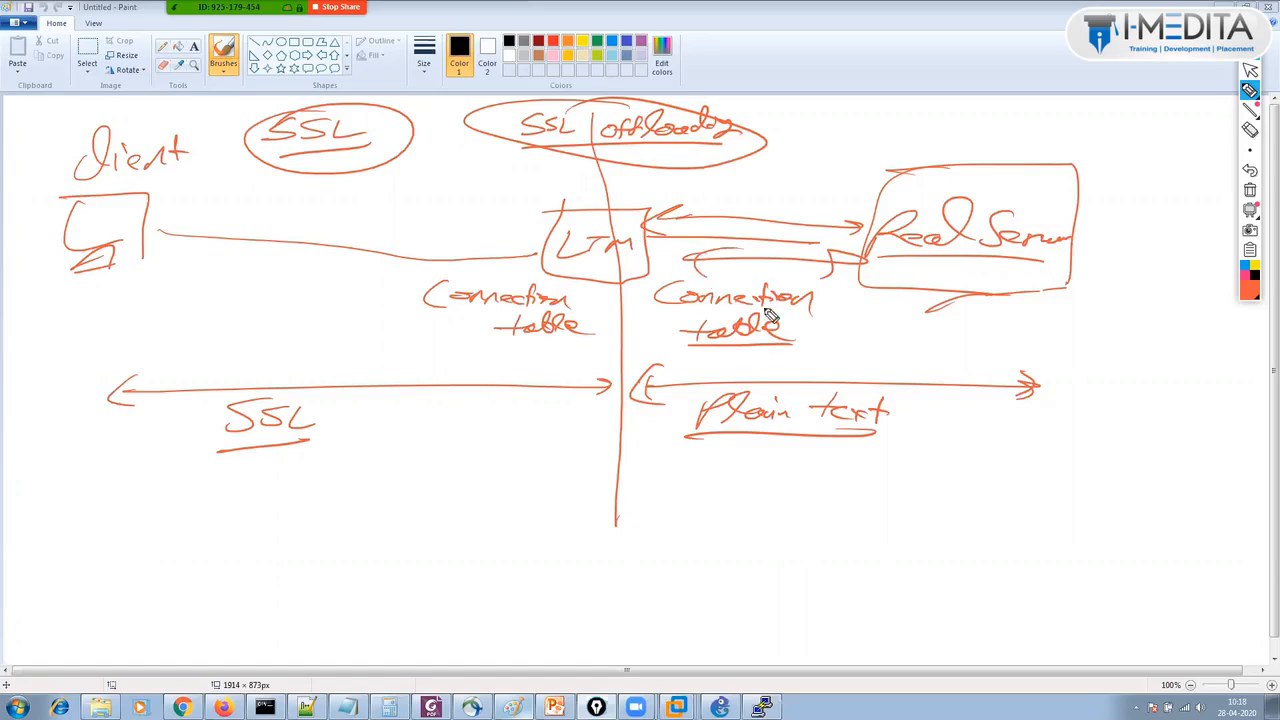
left_click_drag(689, 435, 730, 407)
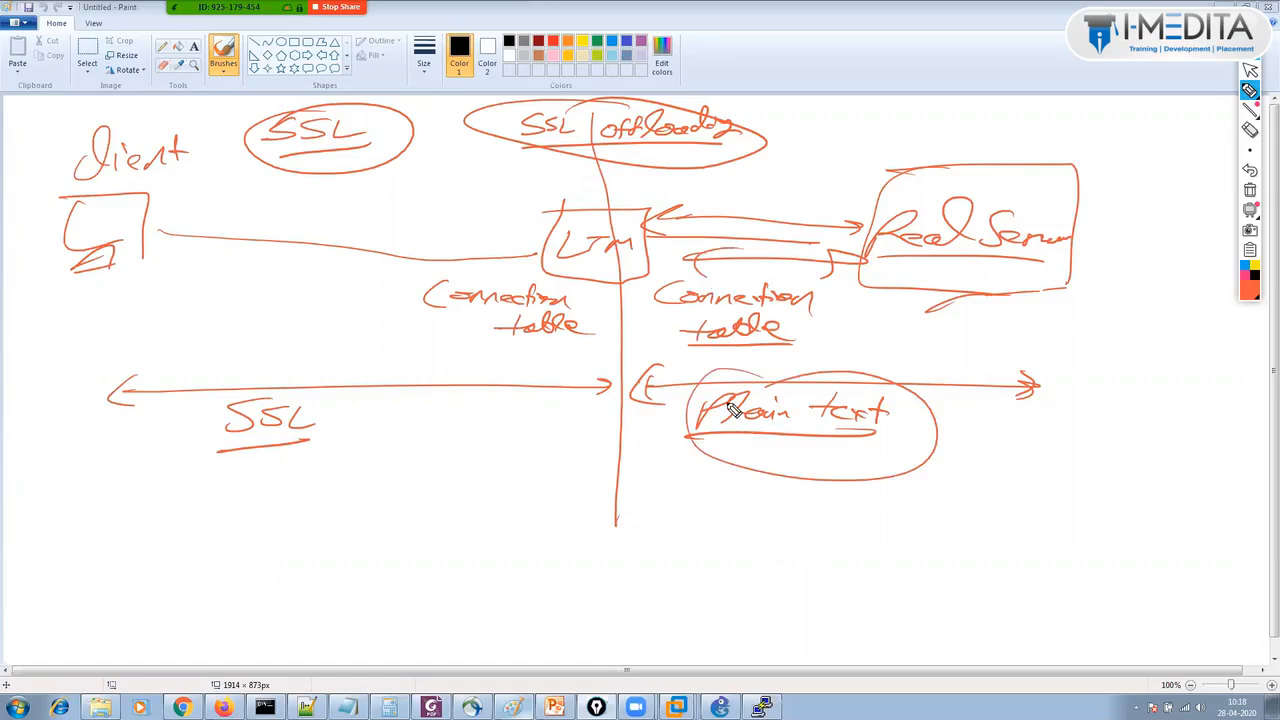
Draw a second server-side arrow and write, circle and cross out 'Toach' beneath it.
left_click_drag(691, 514, 990, 512)
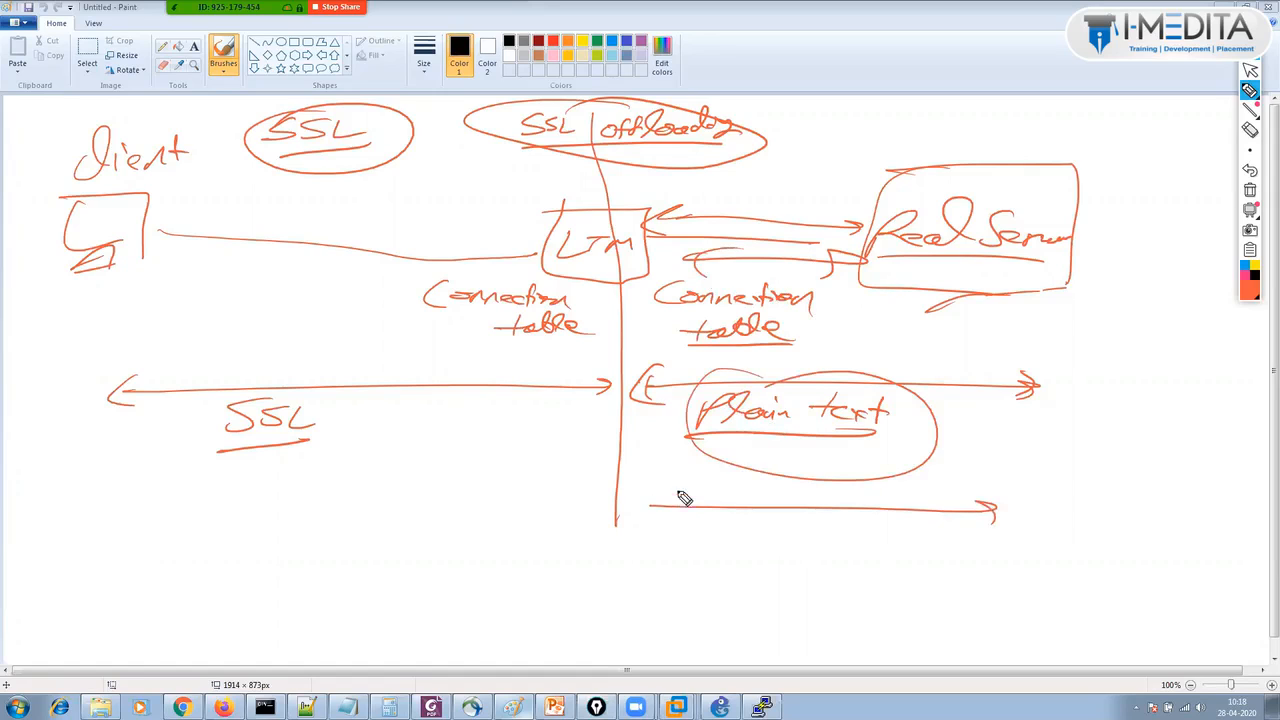
left_click_drag(680, 493, 673, 527)
mouse_move(975, 507)
left_mouse_down()
mouse_move(1035, 503)
mouse_move(1015, 513)
left_mouse_up()
left_click_drag(796, 538, 840, 527)
left_click_drag(818, 530, 803, 558)
left_click_drag(820, 548, 882, 558)
left_click_drag(792, 572, 880, 566)
left_click_drag(845, 508, 850, 512)
left_click_drag(984, 546, 943, 591)
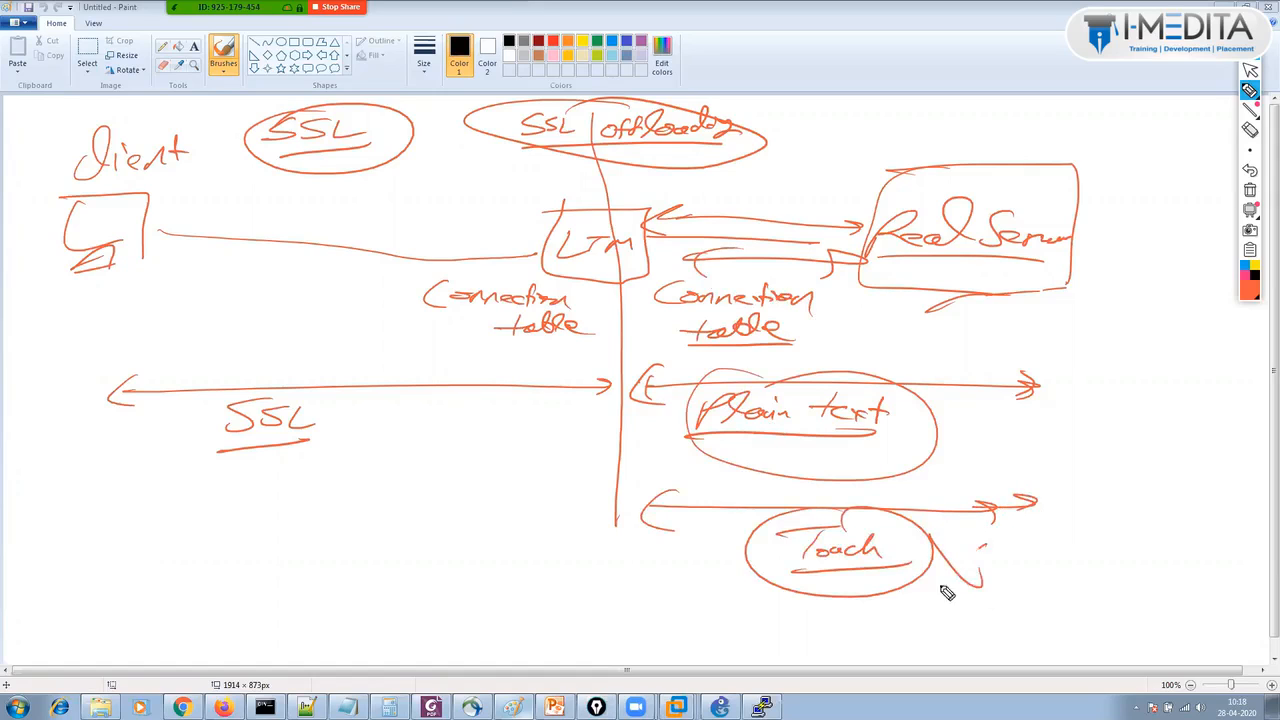
left_click_drag(930, 540, 968, 588)
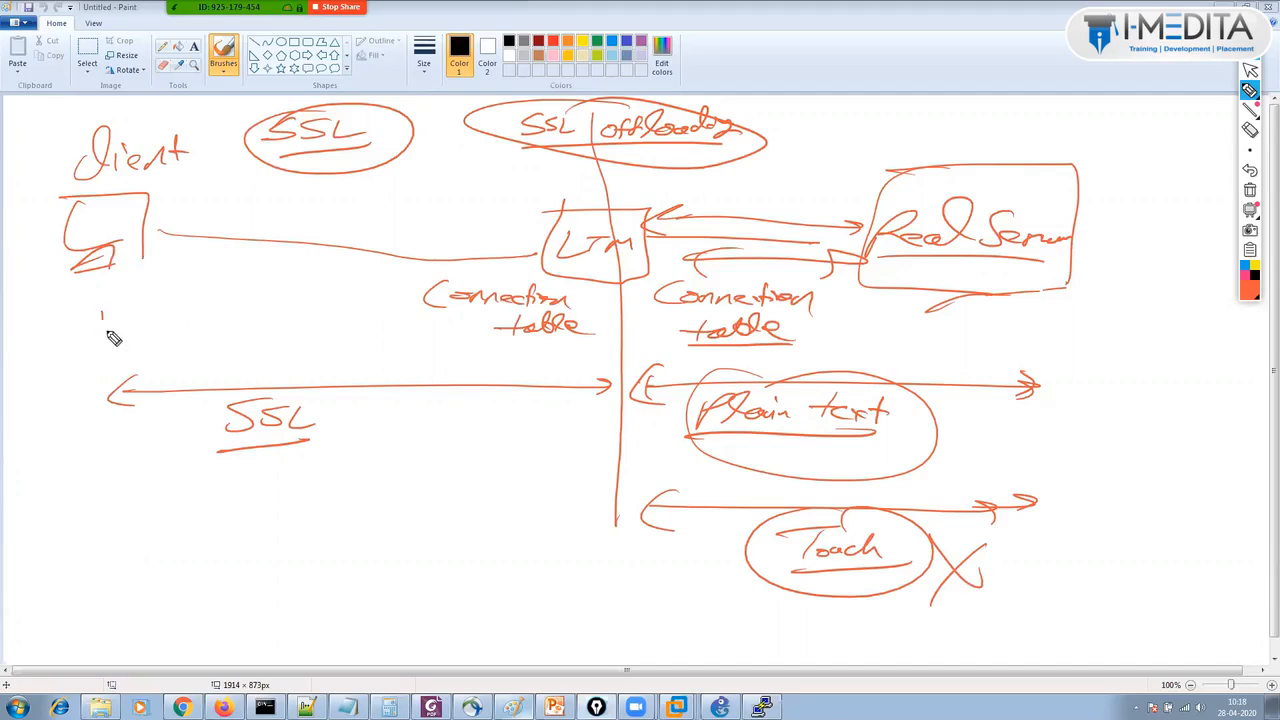
Add a check mark below the client and write VS with HTTPS beneath it.
left_click_drag(101, 311, 229, 291)
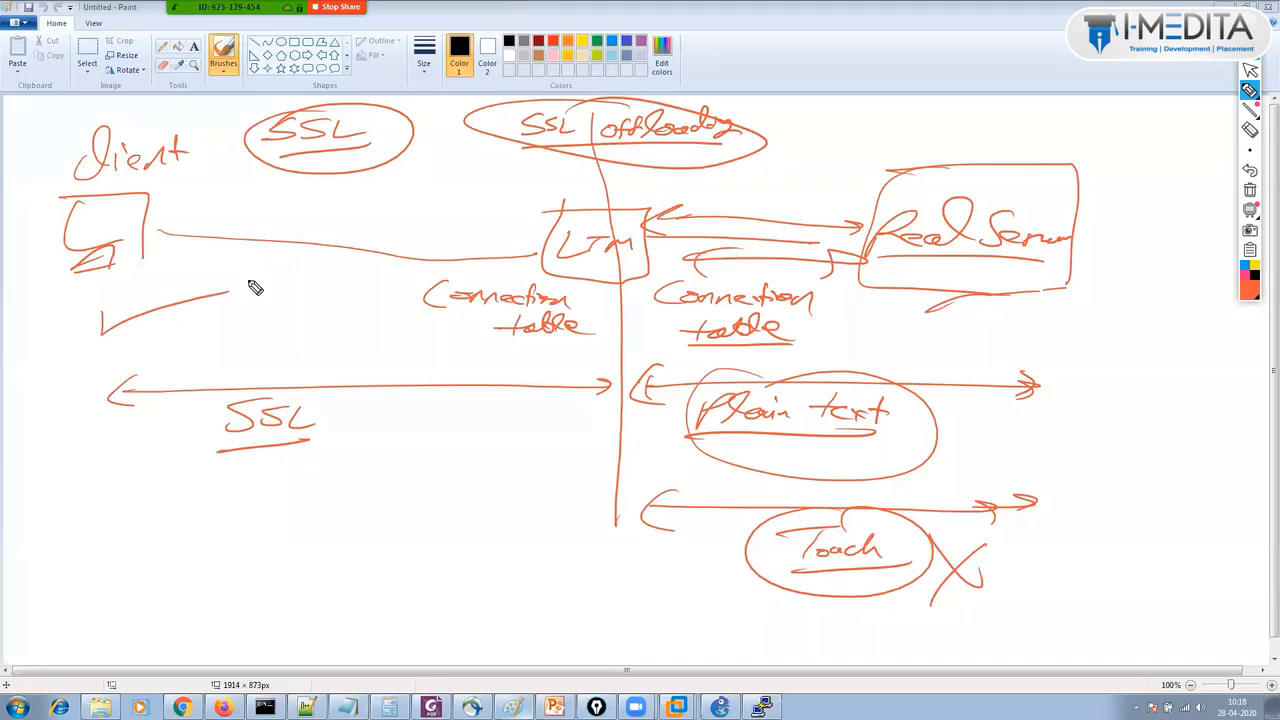
left_click_drag(518, 368, 540, 365)
left_click_drag(566, 362, 503, 428)
left_click_drag(505, 417, 520, 416)
mouse_move(521, 406)
left_mouse_down()
mouse_move(518, 428)
mouse_move(540, 409)
left_mouse_up()
mouse_move(531, 410)
left_mouse_down()
mouse_move(528, 428)
mouse_move(558, 413)
left_mouse_up()
mouse_move(549, 414)
left_mouse_down()
mouse_move(546, 430)
mouse_move(580, 417)
mouse_move(581, 432)
mouse_move(575, 400)
left_mouse_up()
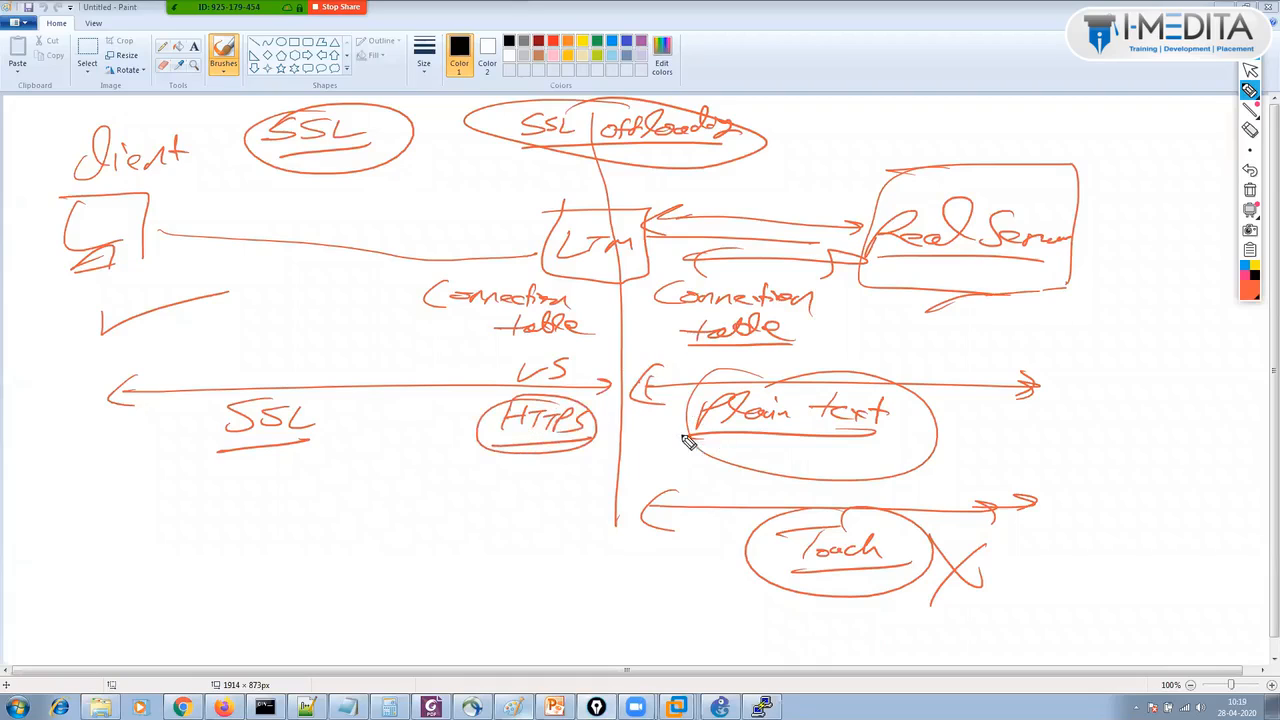
Draw an arrow from Plain text to HTTPS, underline HTTPS, and start an SSL Cert note.
left_click_drag(648, 437, 598, 434)
left_click_drag(494, 442, 552, 437)
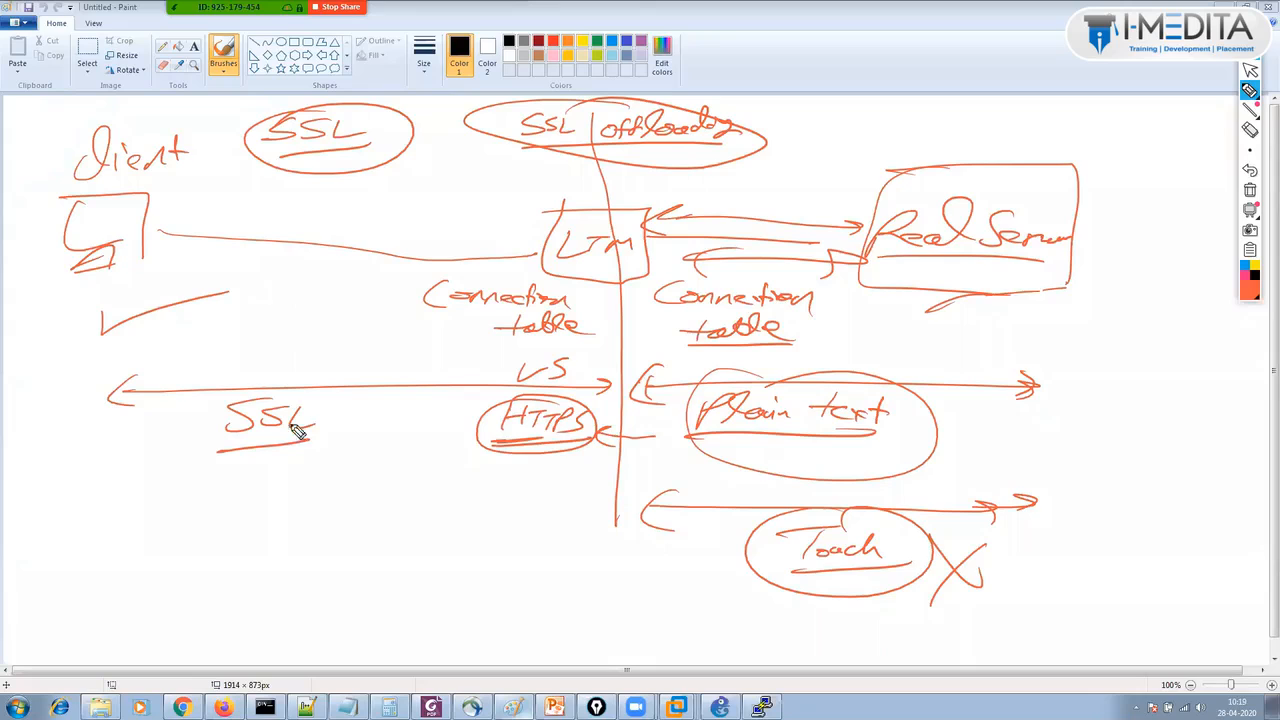
left_click_drag(316, 428, 360, 405)
mouse_move(310, 454)
left_mouse_down()
mouse_move(296, 480)
mouse_move(360, 463)
mouse_move(429, 469)
mouse_move(427, 458)
mouse_move(452, 476)
mouse_move(330, 440)
left_mouse_up()
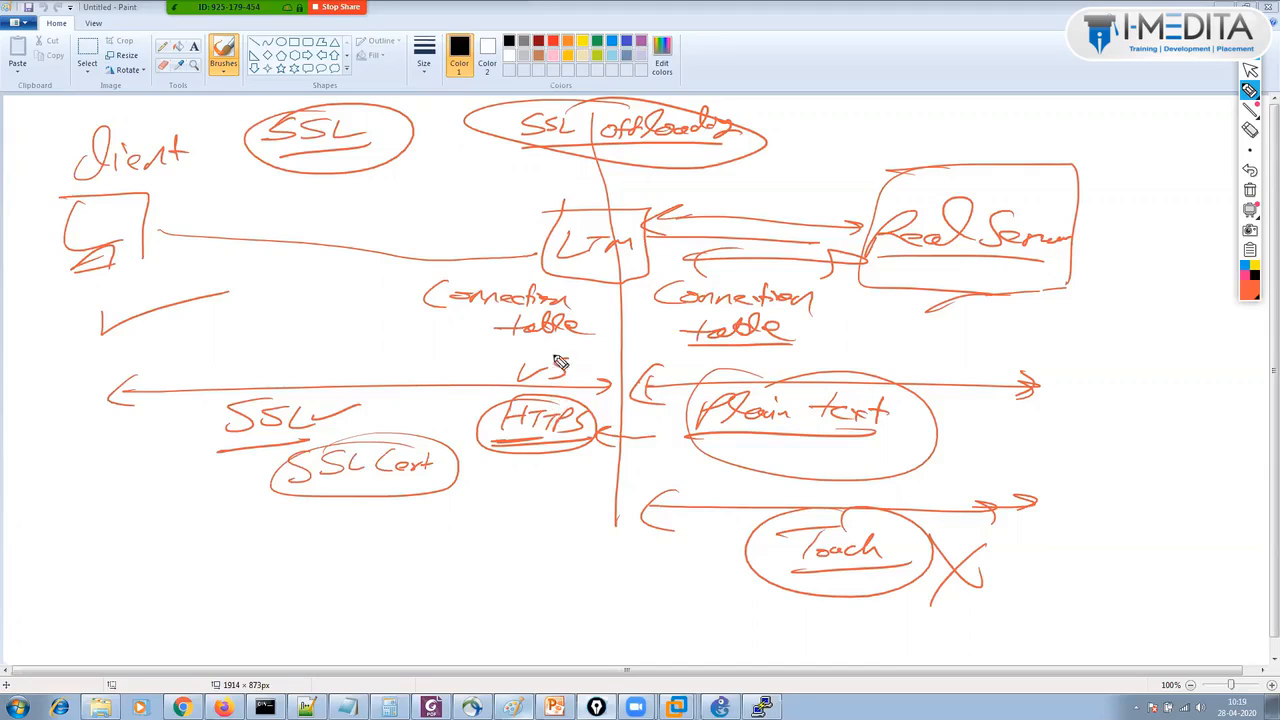
Circle VS and HTTPS together, add a circled CA, and write a circled 'Selfsign CA' note.
mouse_move(560, 360)
left_mouse_down()
mouse_move(537, 466)
mouse_move(508, 403)
left_mouse_up()
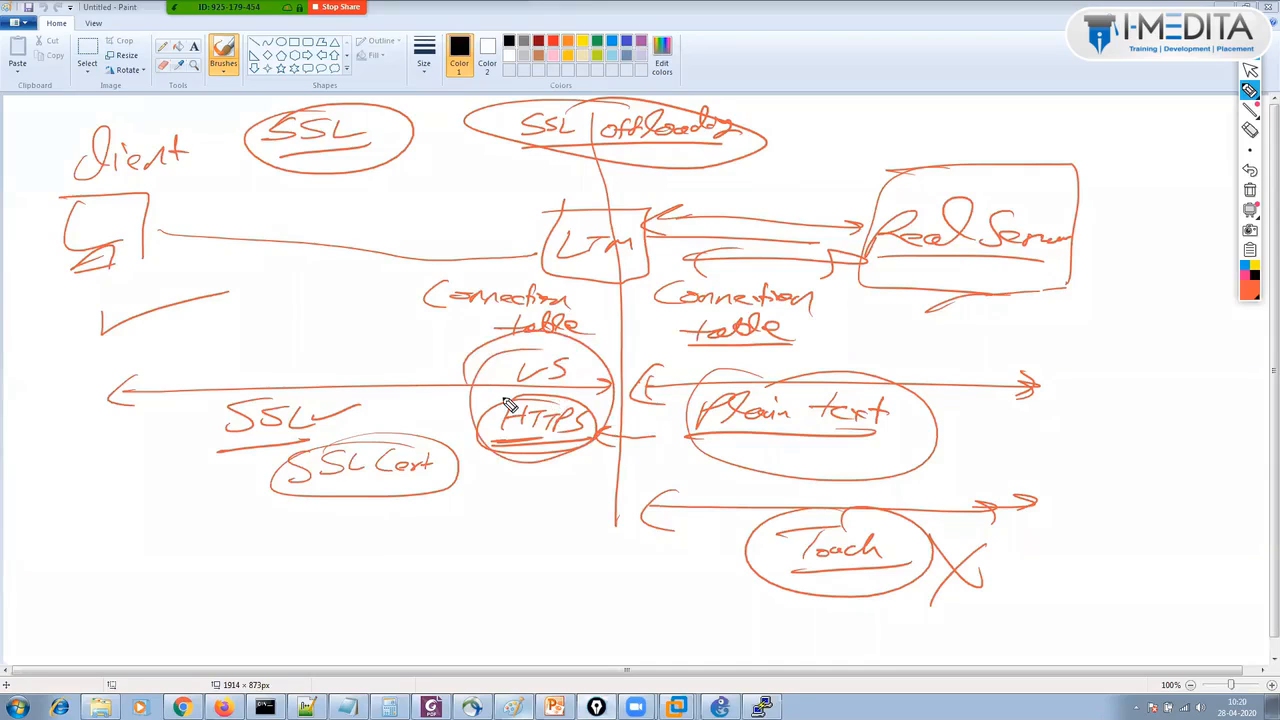
mouse_move(354, 197)
left_mouse_down()
mouse_move(352, 228)
mouse_move(398, 226)
mouse_move(355, 228)
left_mouse_up()
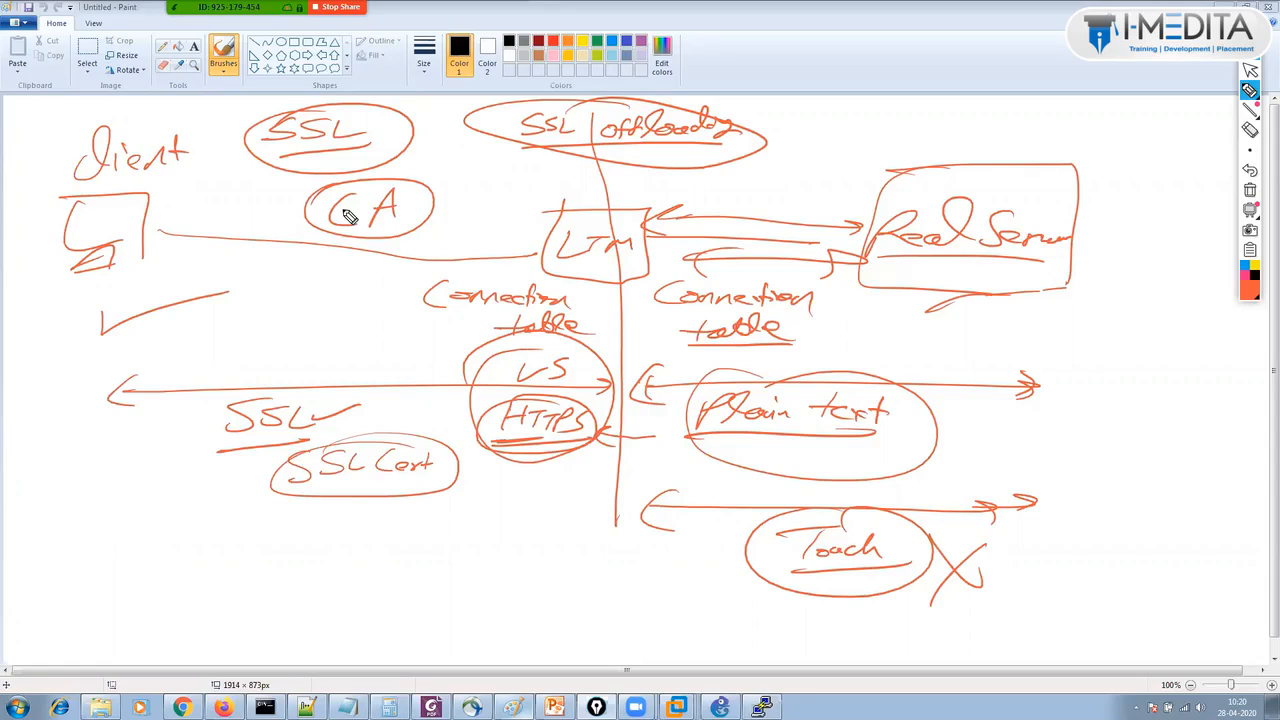
left_click_drag(456, 147, 435, 173)
mouse_move(452, 167)
left_mouse_down()
mouse_move(523, 163)
mouse_move(530, 178)
left_mouse_up()
left_click_drag(446, 184, 486, 181)
mouse_move(505, 136)
left_mouse_down()
mouse_move(400, 158)
mouse_move(548, 150)
left_mouse_up()
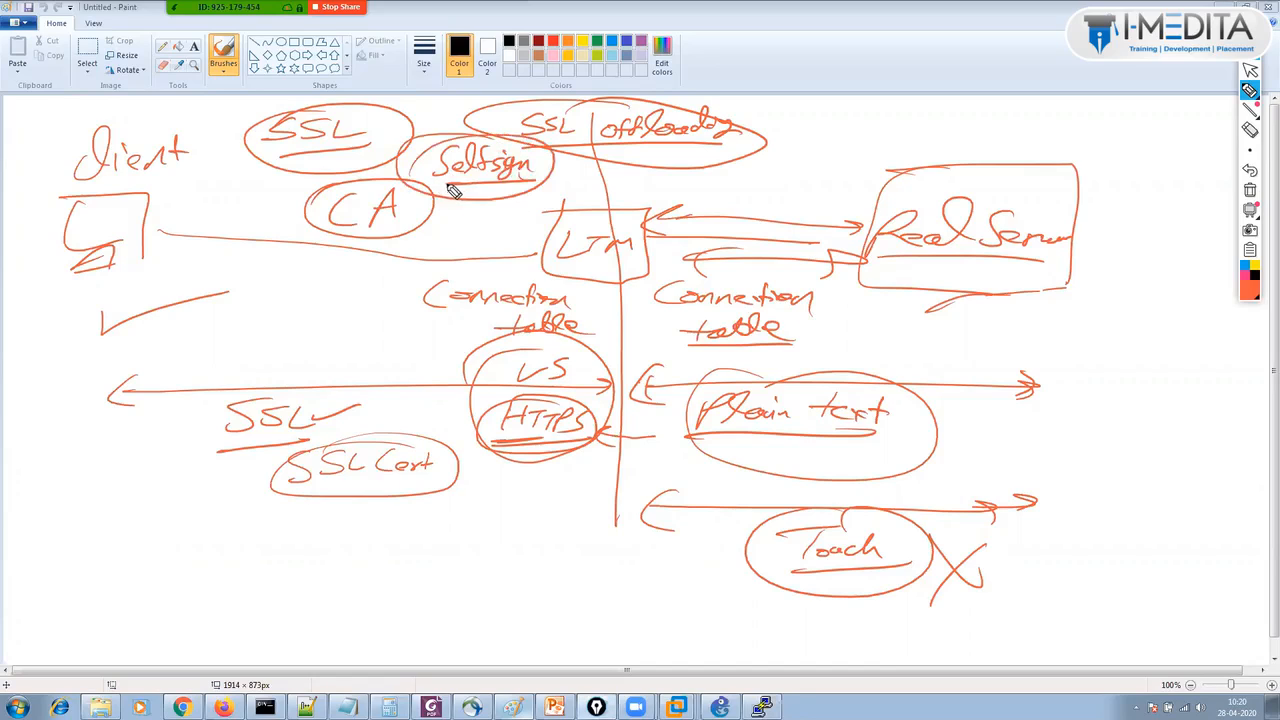
mouse_move(480, 185)
left_mouse_down()
mouse_move(470, 200)
mouse_move(500, 193)
left_mouse_up()
Clear the whiteboard annotations and return to the BIG-IP utility, collapsing Local Traffic.
left_click(1251, 70)
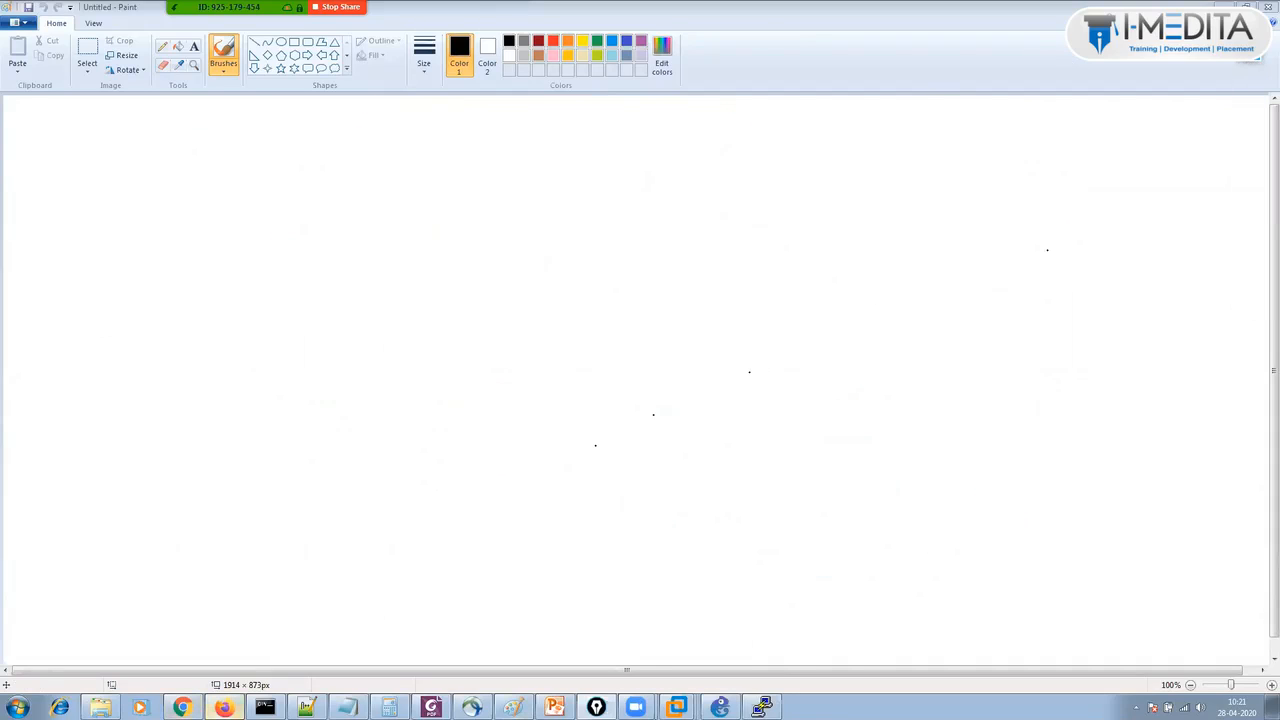
left_click(223, 707)
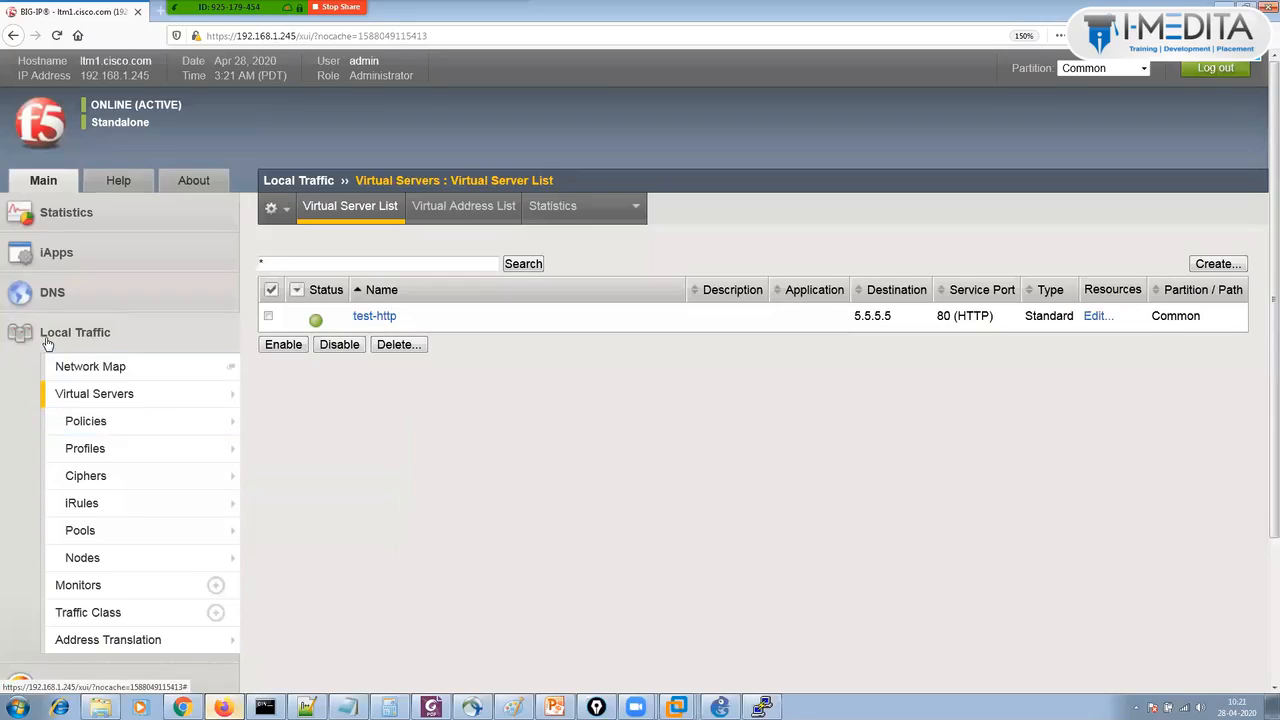
left_click(48, 342)
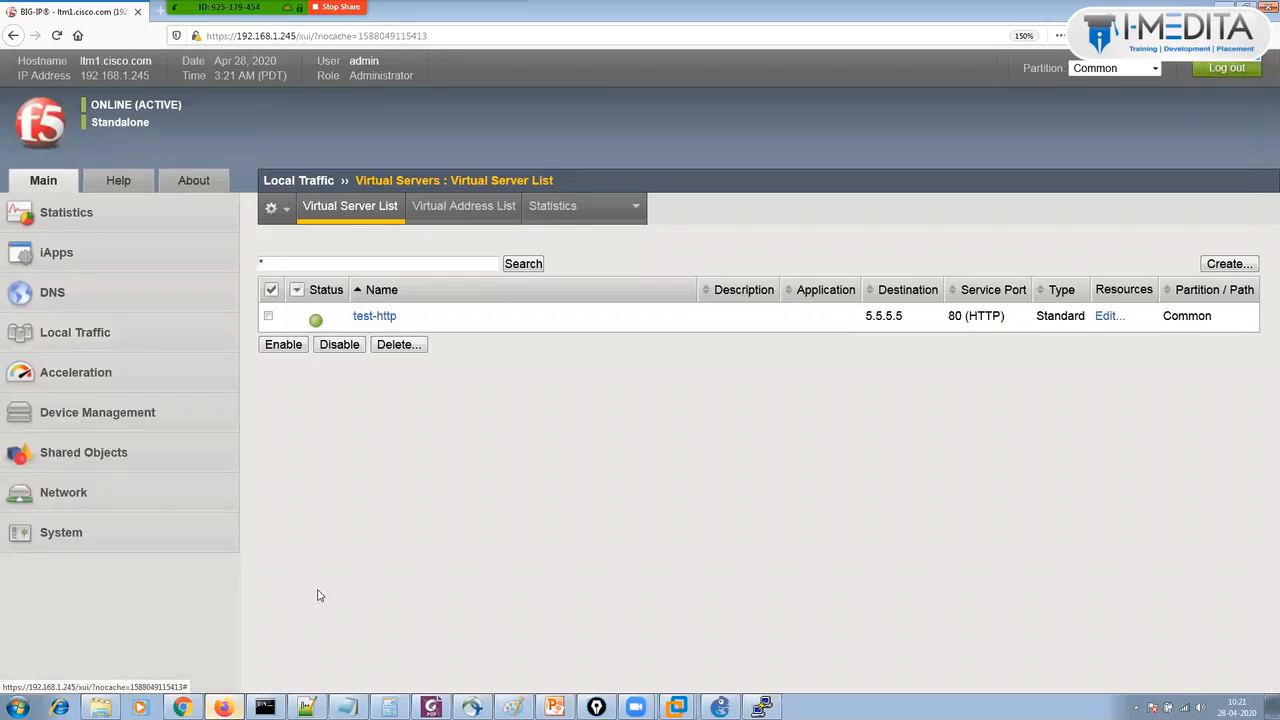
Go to System > Certificate Management > Traffic Certificate Management > SSL Certificate List.
left_click(88, 545)
scroll(88, 555, "down", 3)
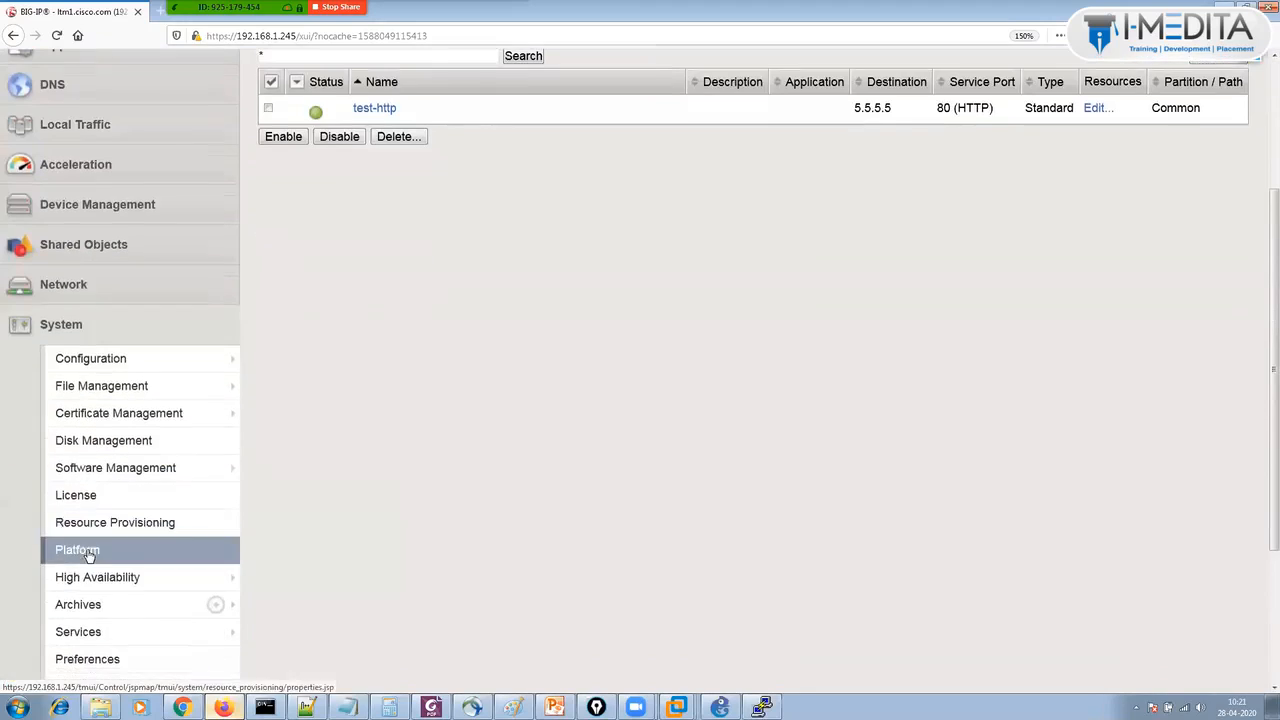
mouse_move(133, 423)
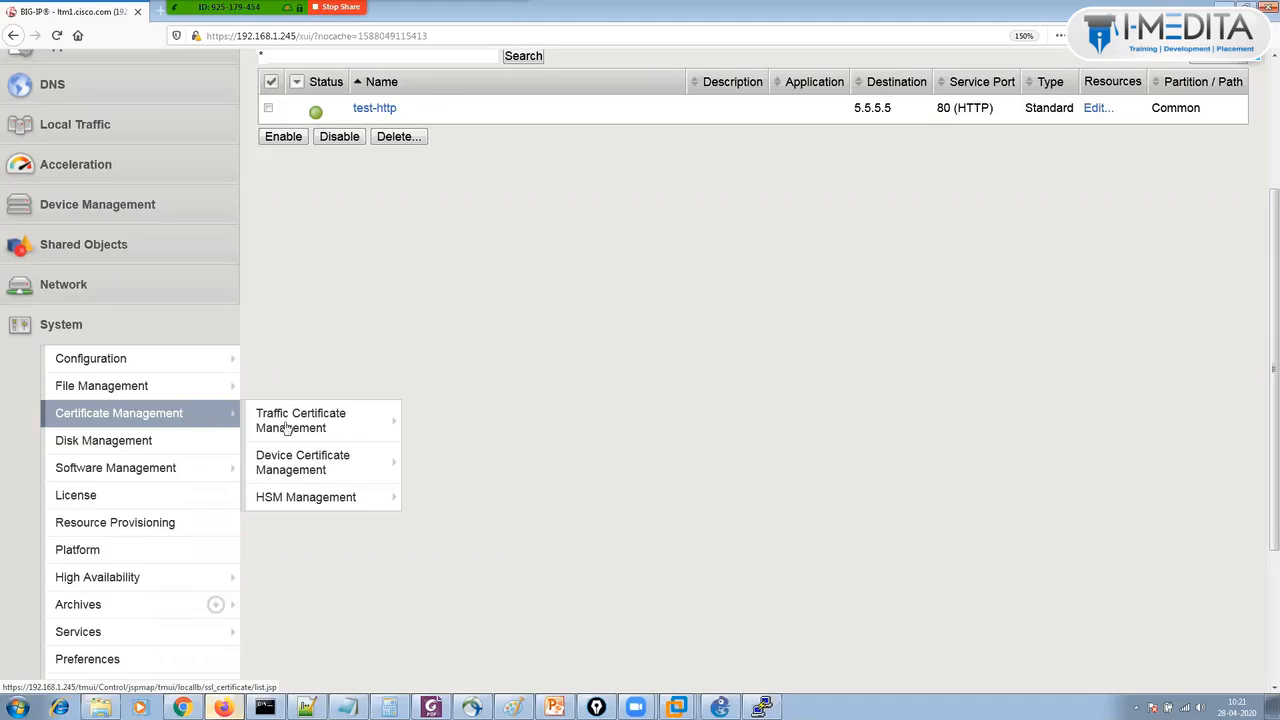
mouse_move(306, 428)
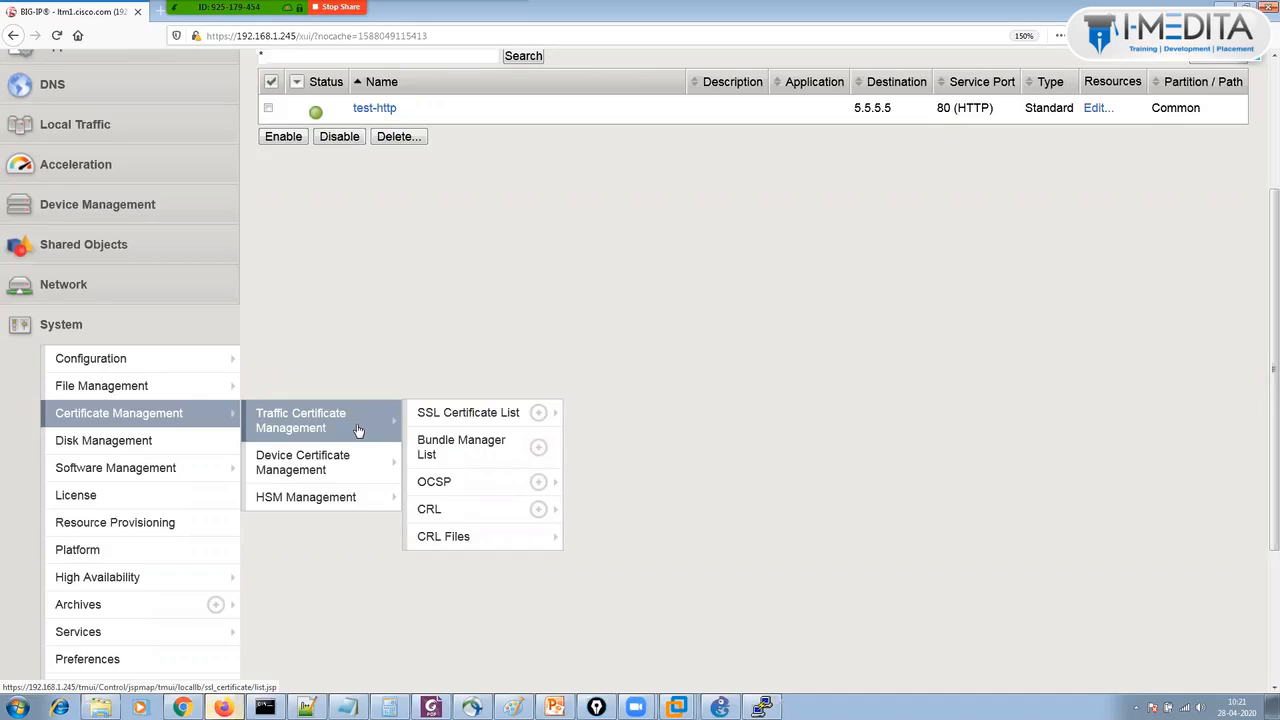
mouse_move(465, 418)
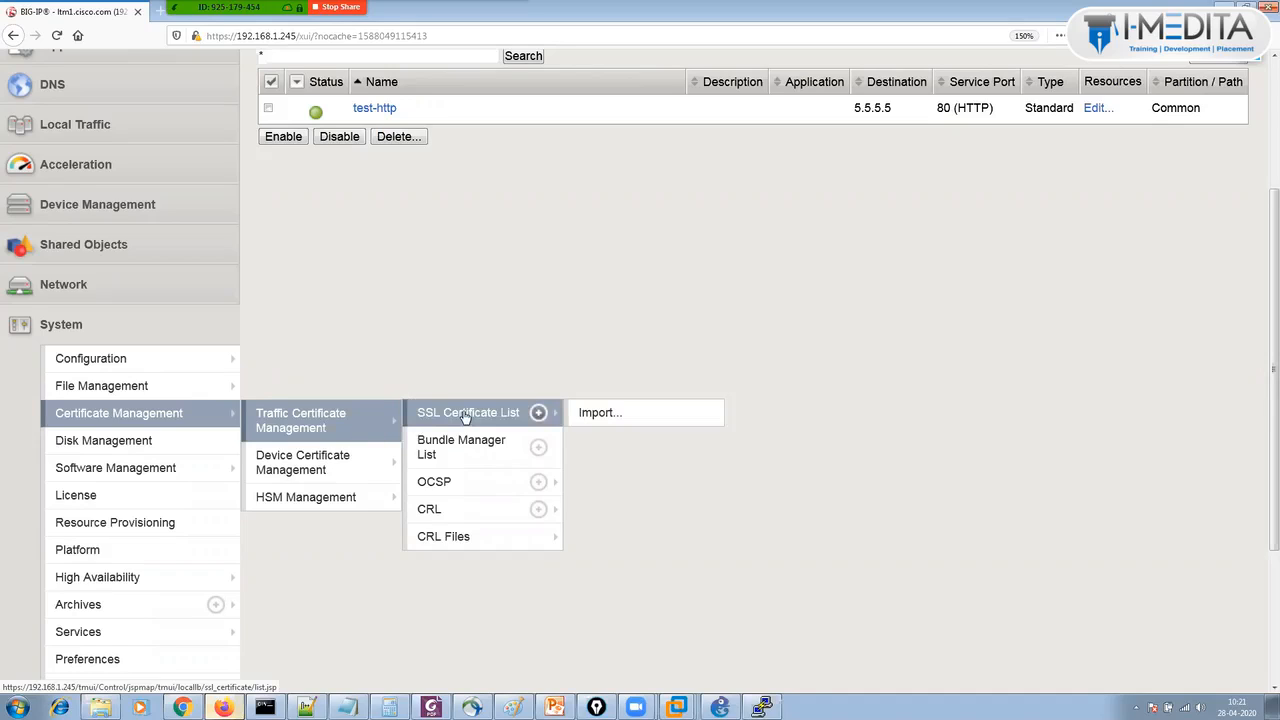
left_click(465, 418)
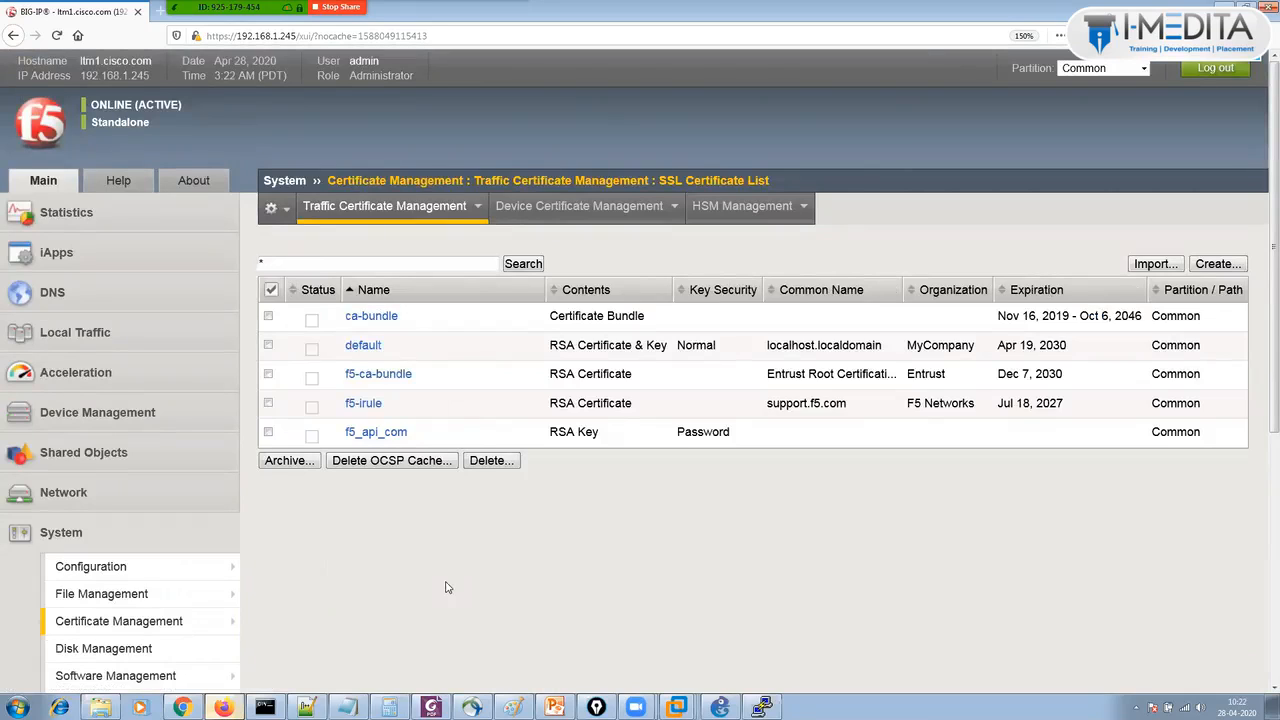
mouse_move(405, 212)
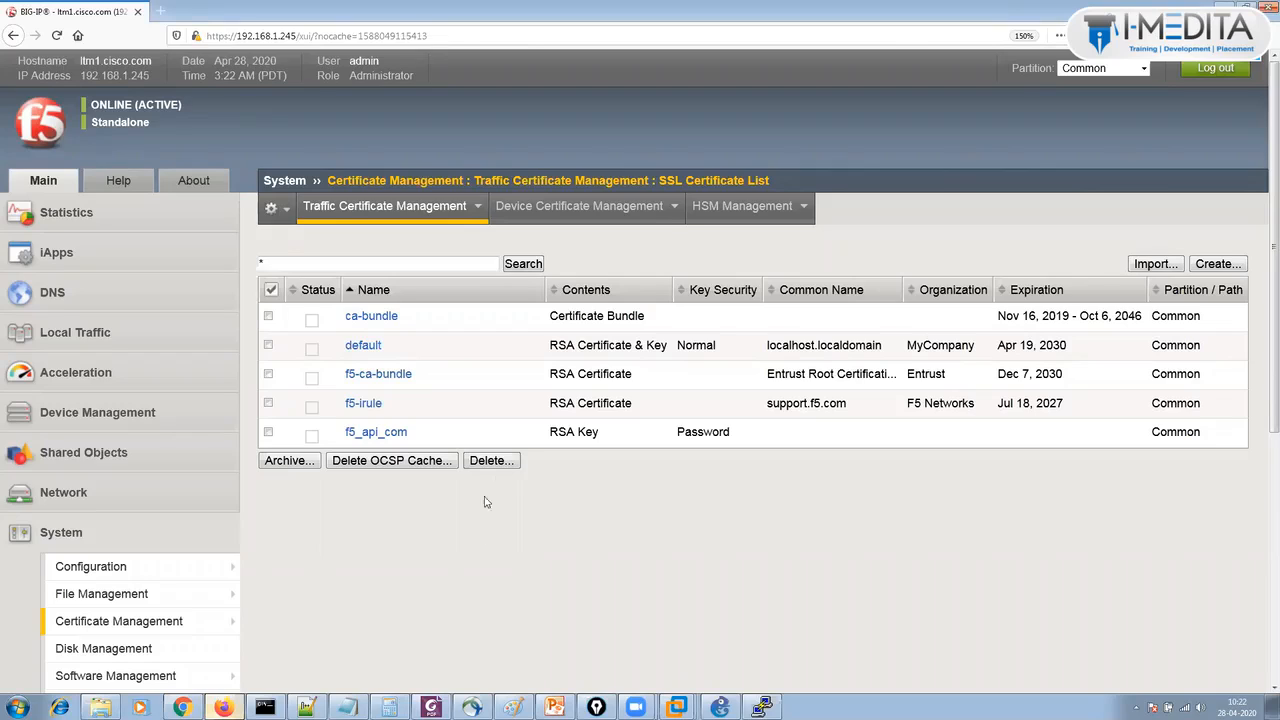
double_click(593, 348)
left_click(956, 261)
left_click(1152, 264)
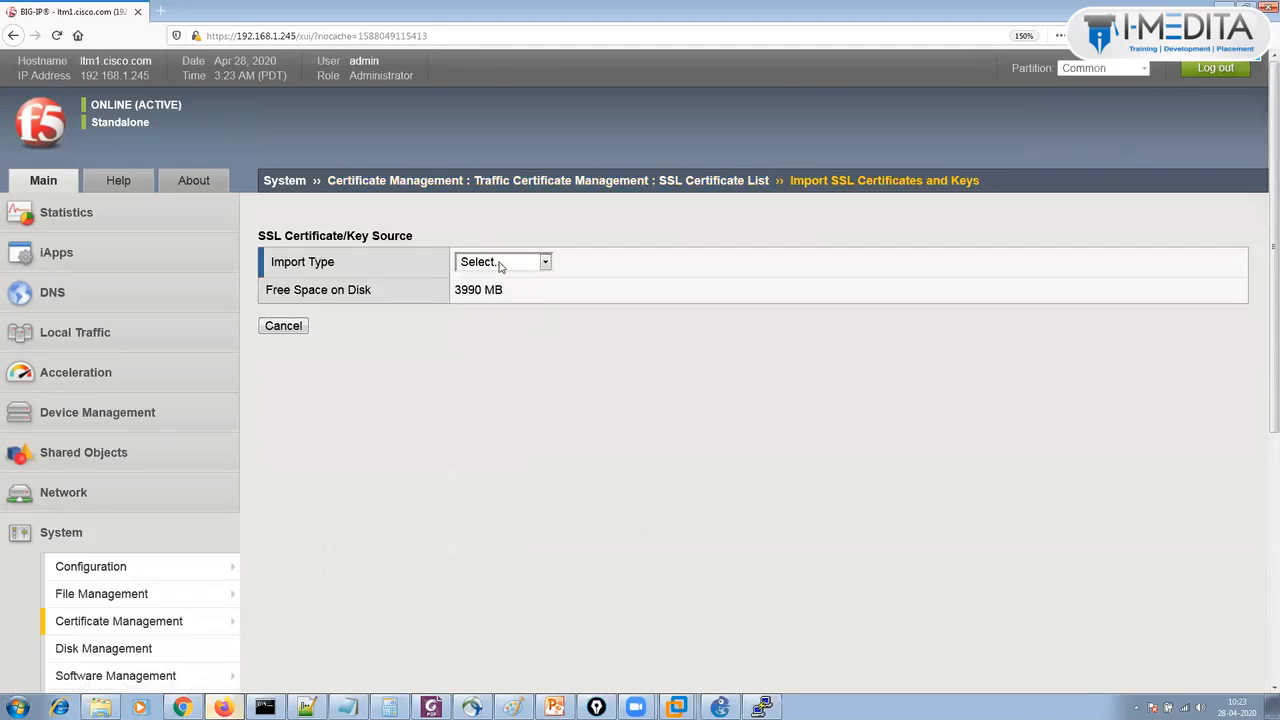
left_click(503, 265)
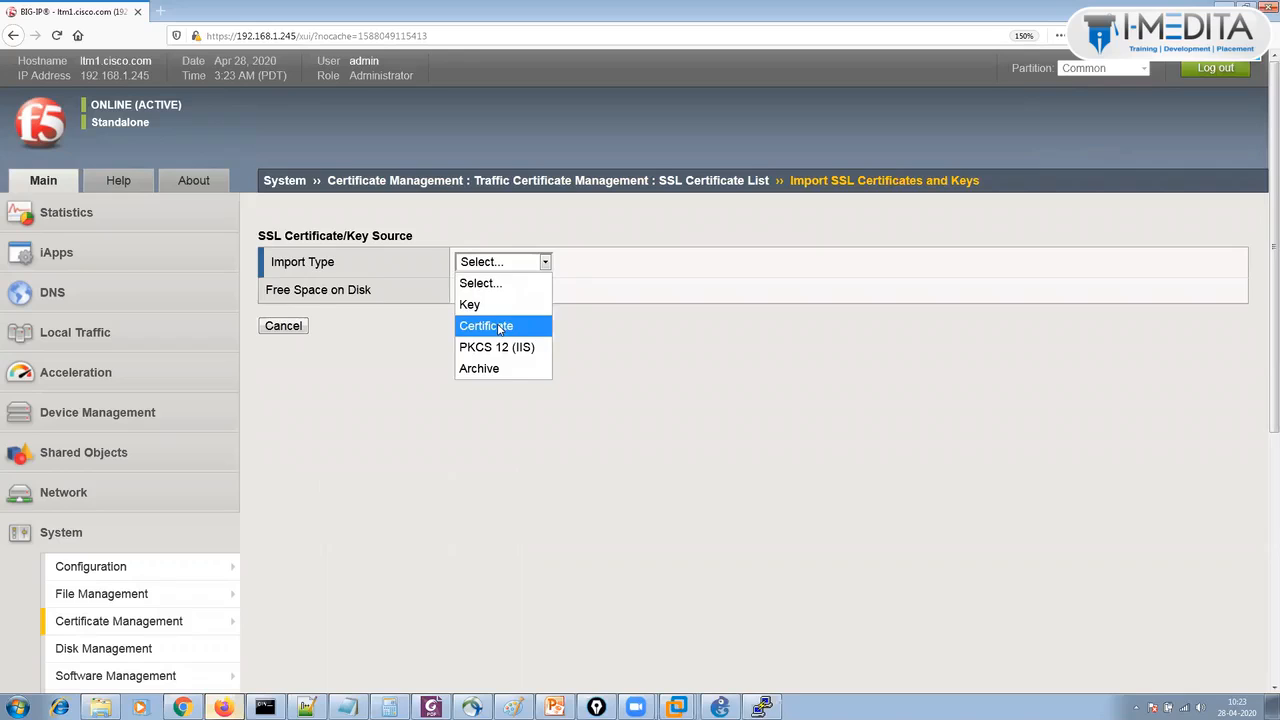
left_click(498, 326)
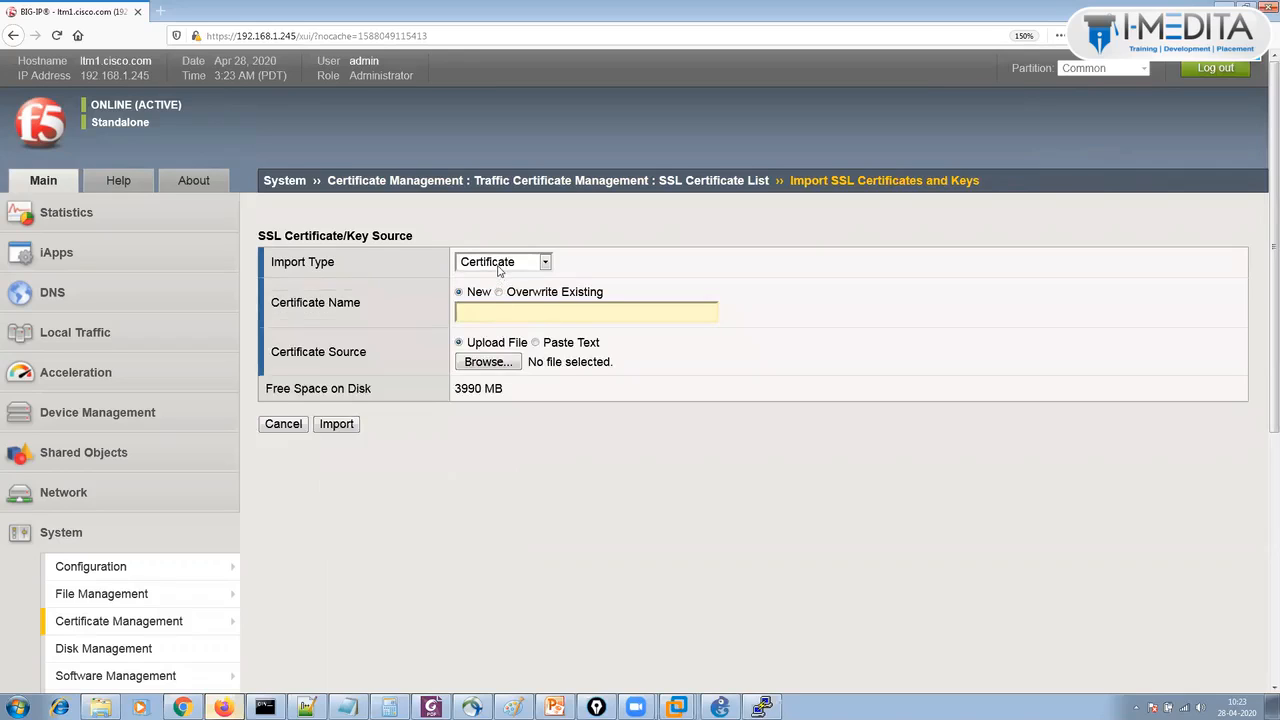
left_click(501, 264)
left_click(493, 304)
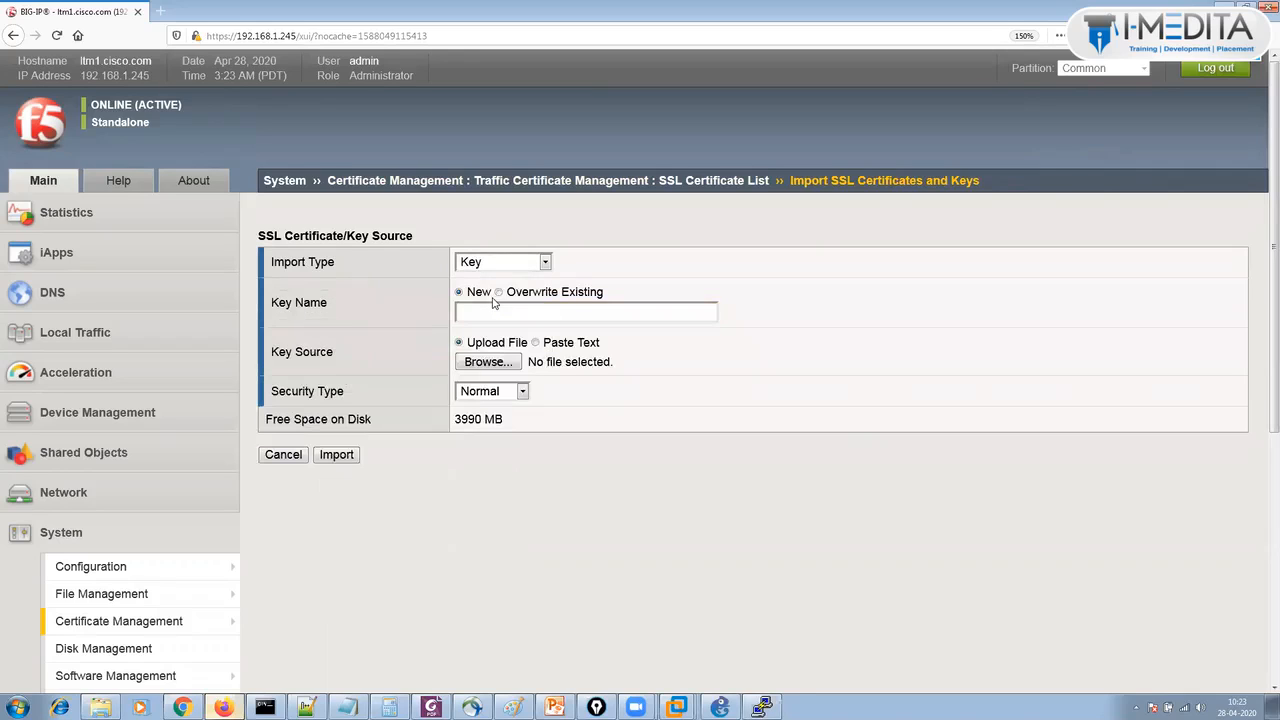
left_click(482, 263)
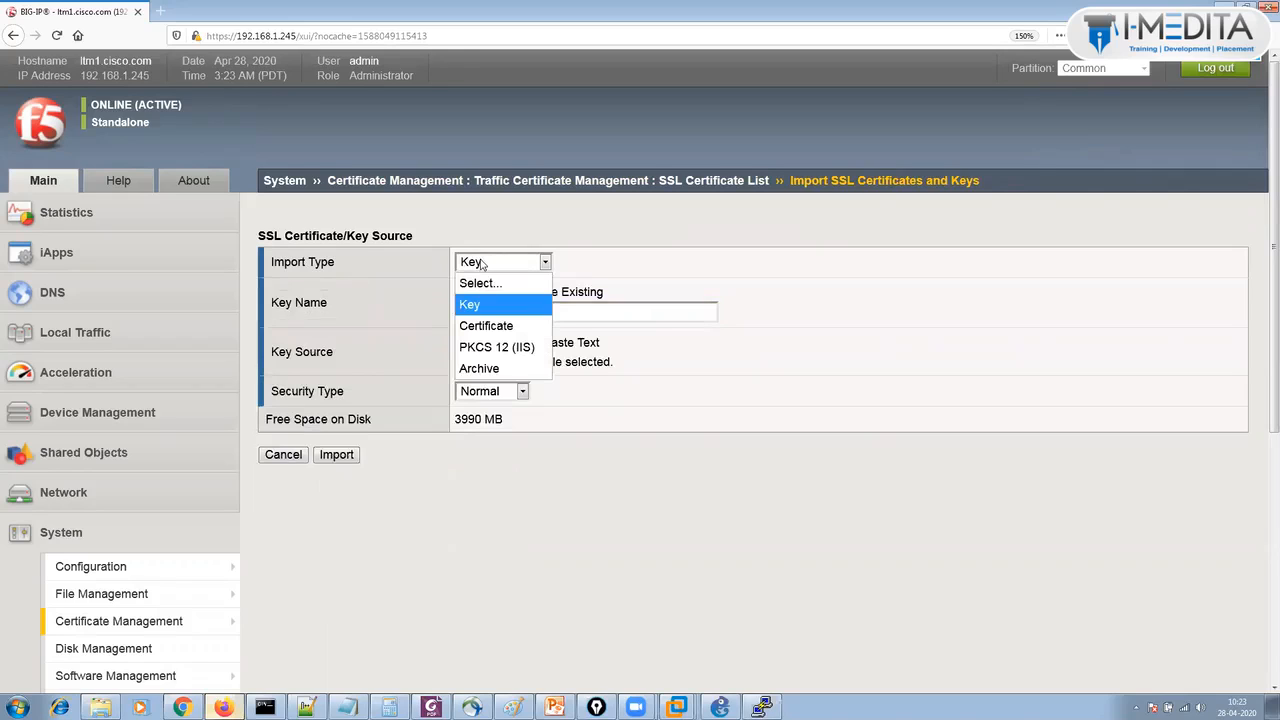
left_click(483, 326)
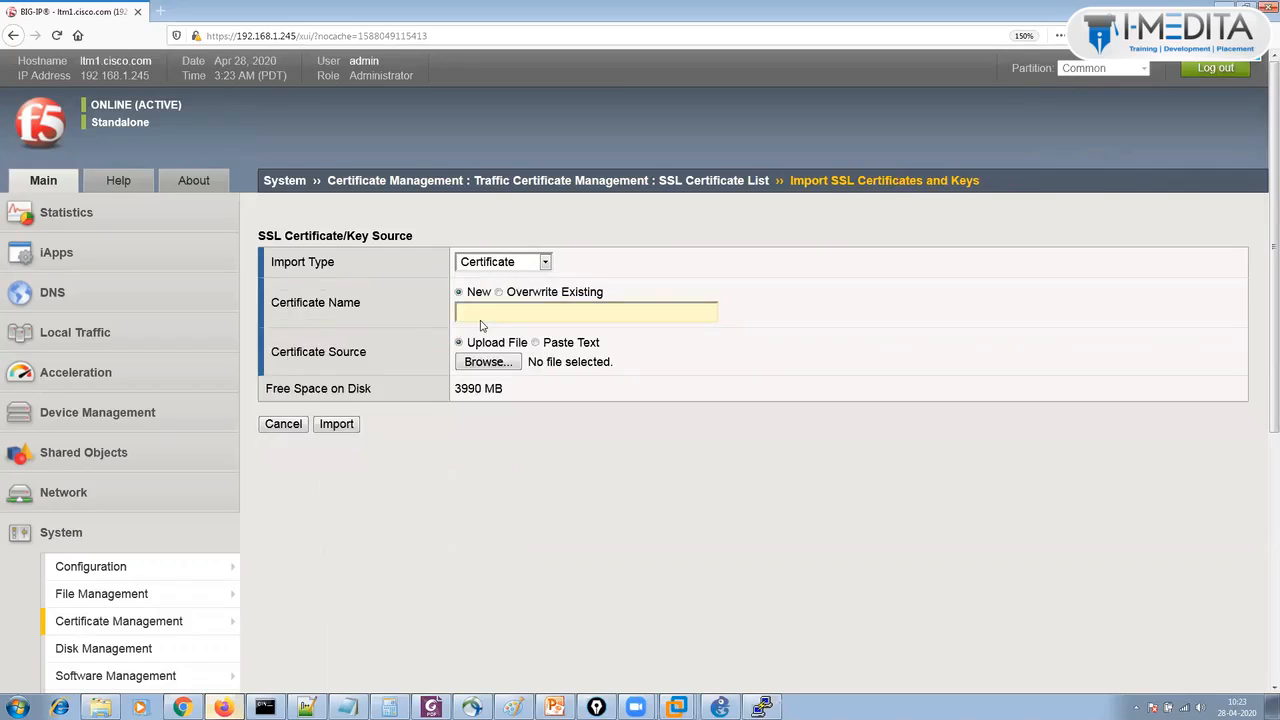
left_click(490, 265)
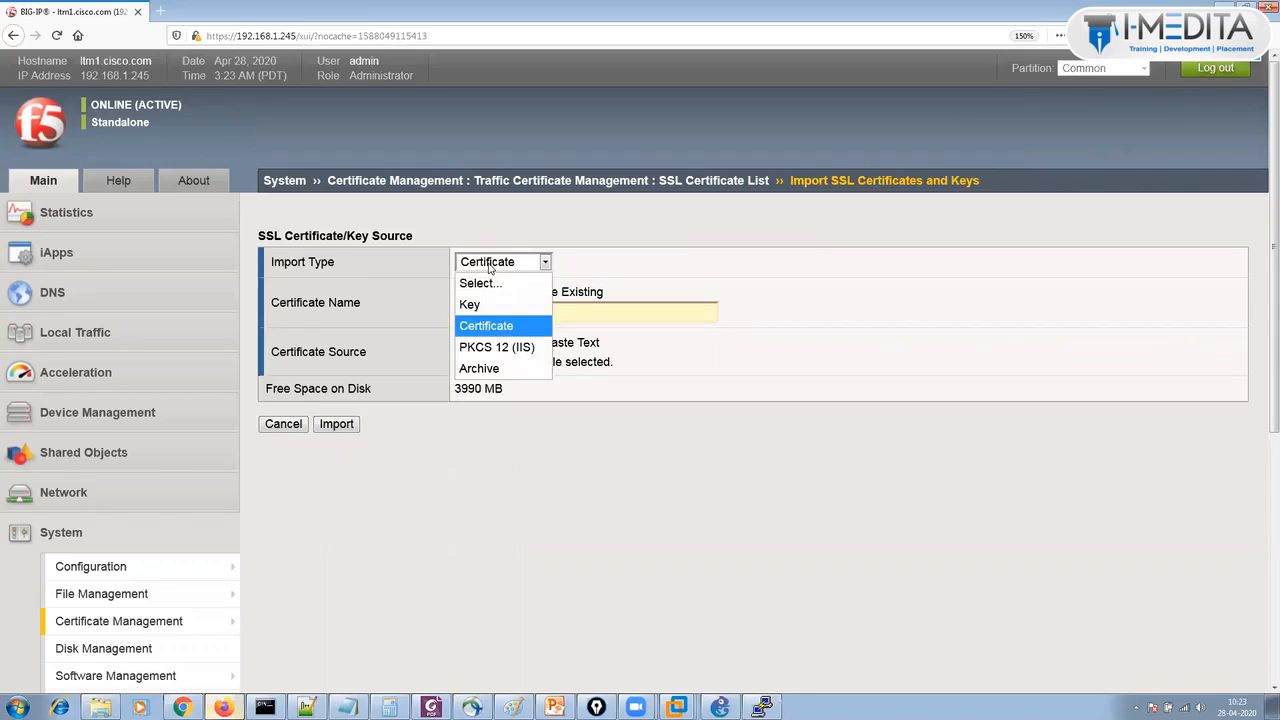
left_click(285, 424)
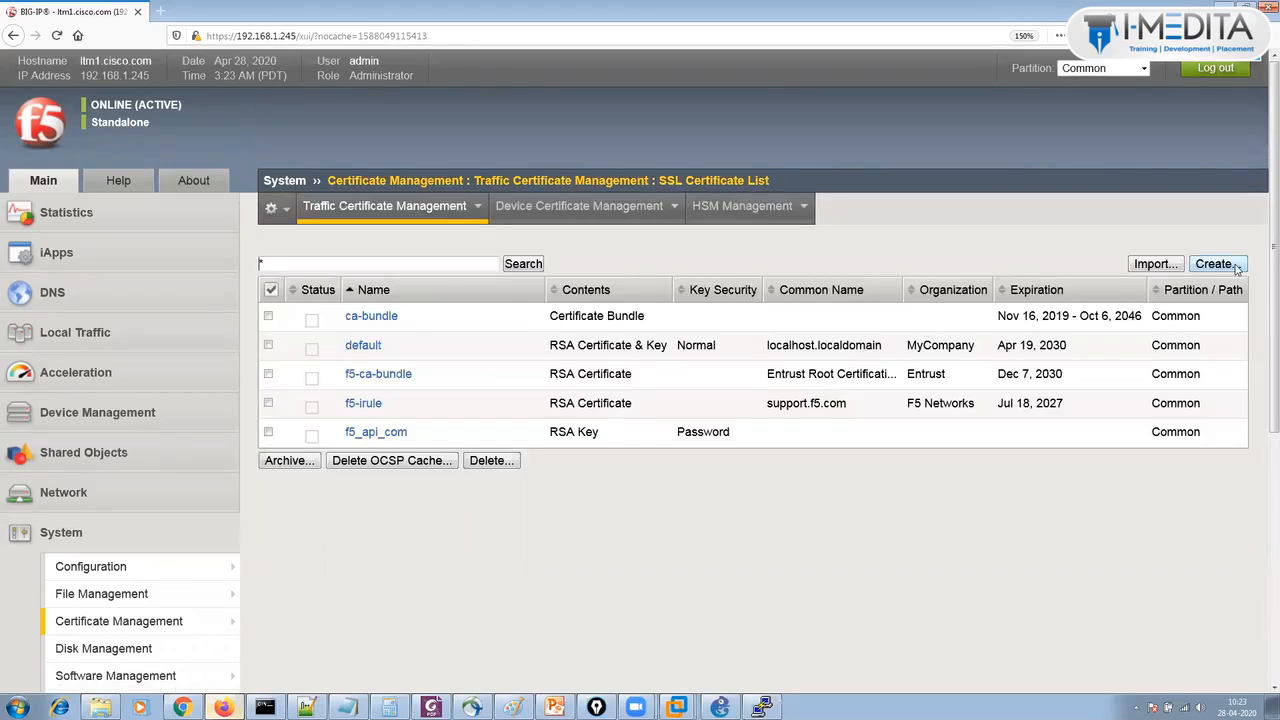
Start a new SSL certificate named Self-Sign and set its issuer to Self.
left_click(1229, 265)
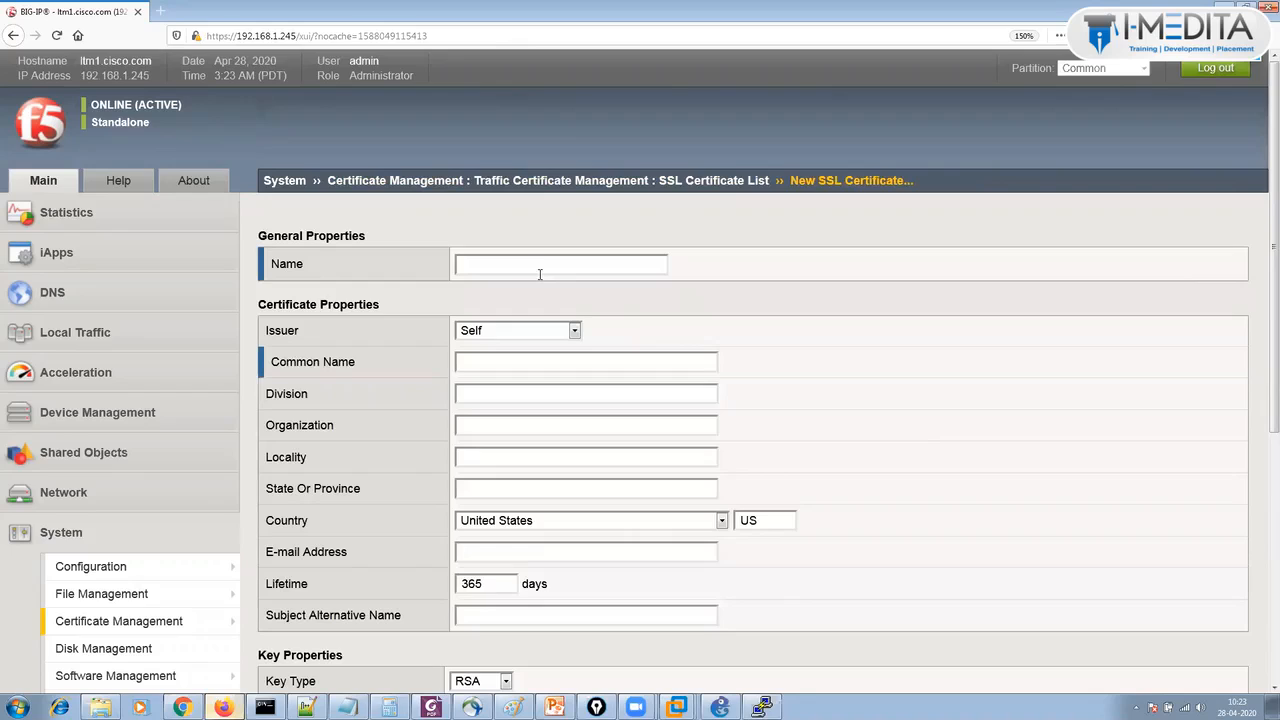
type("Self-Sign")
left_click(575, 331)
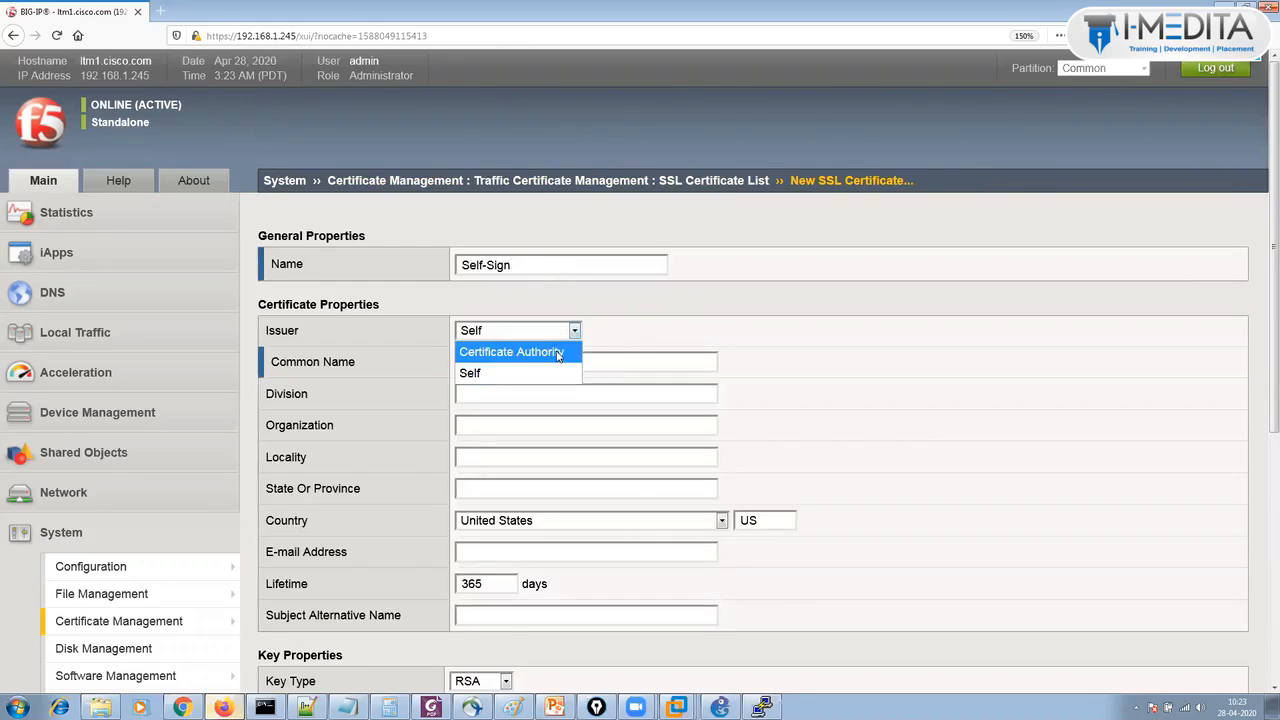
left_click(556, 352)
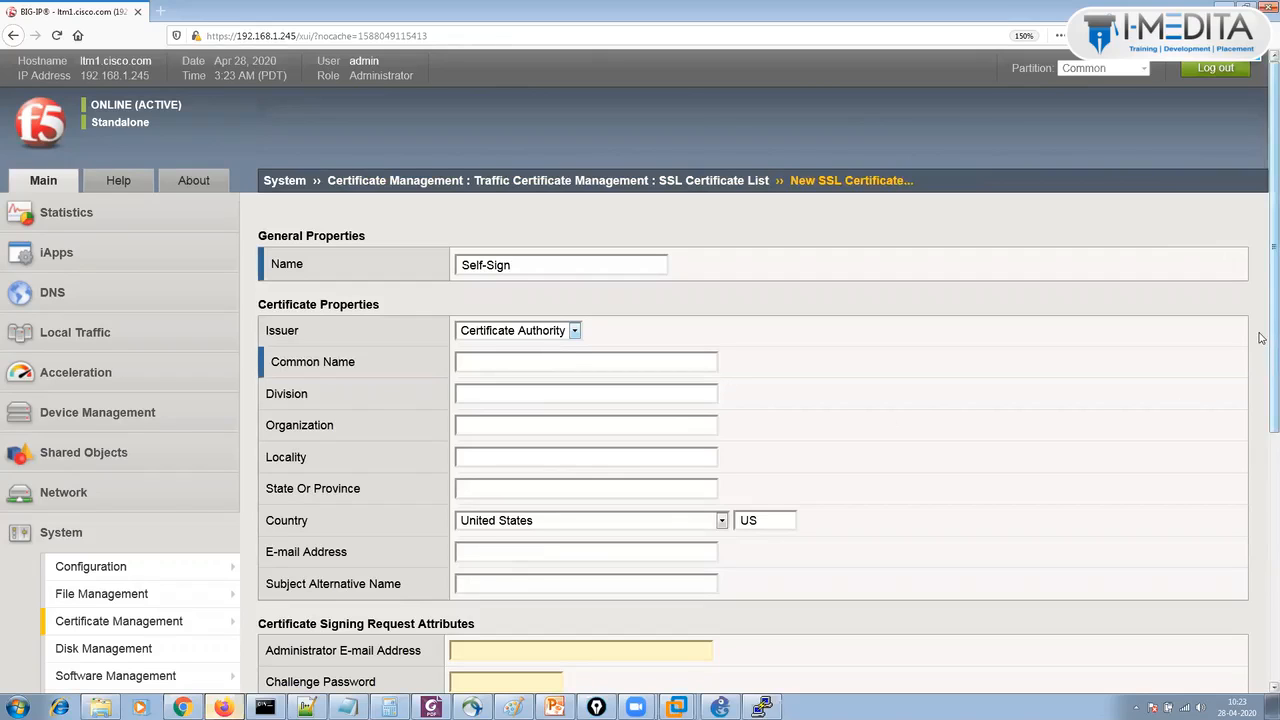
scroll(1261, 363, "down", 1)
scroll(1261, 363, "down", 2)
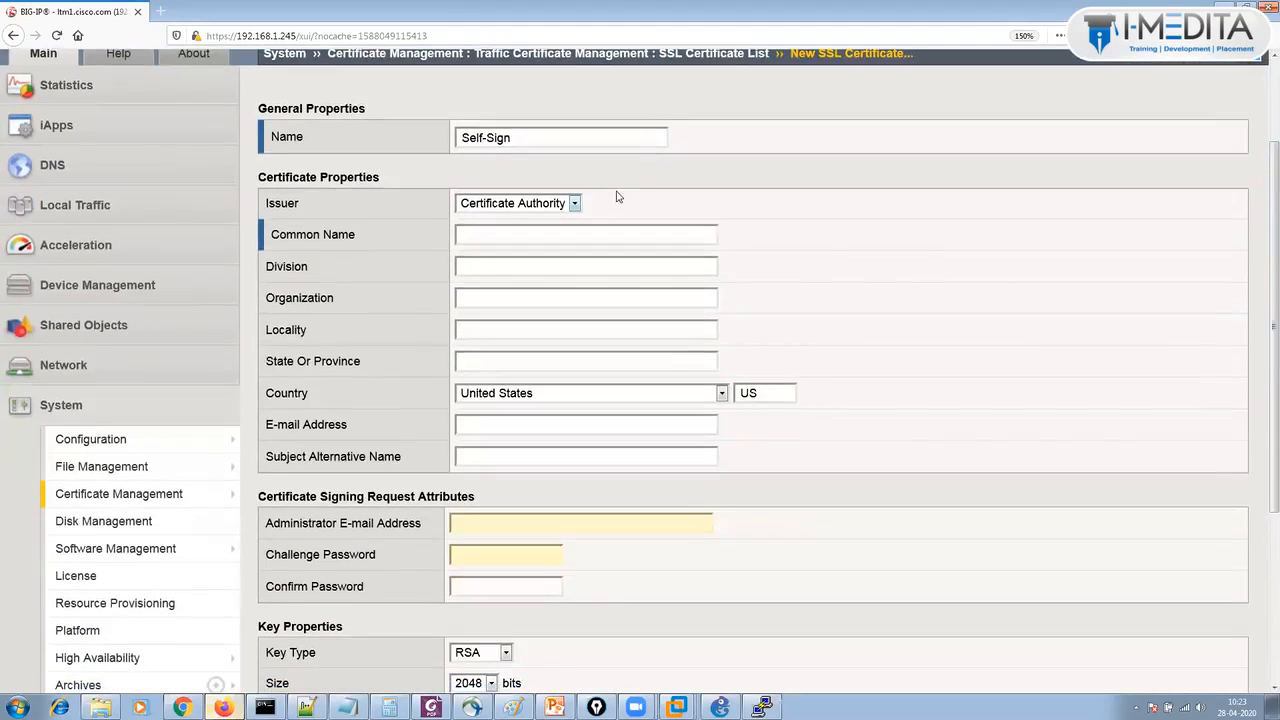
left_click(548, 205)
left_click(550, 243)
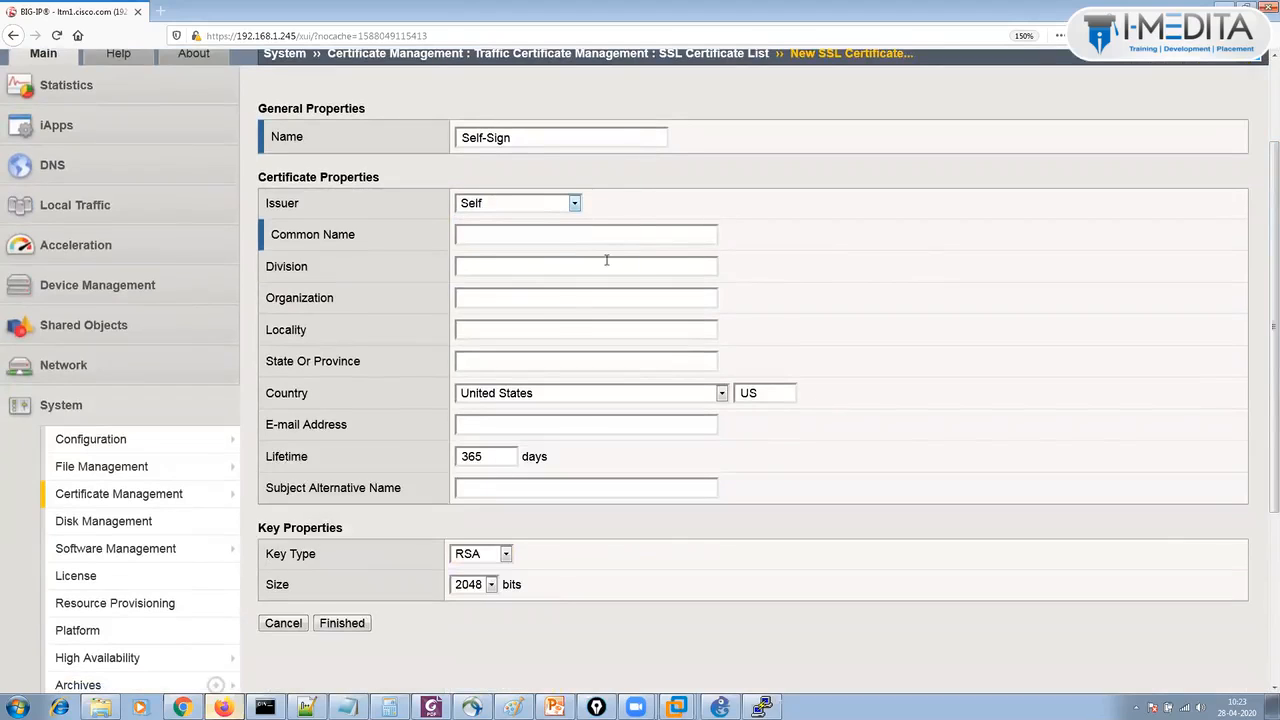
Enter test as the certificate's Common Name.
left_click(488, 239)
type("test")
left_click_drag(278, 230, 395, 226)
left_click(843, 456)
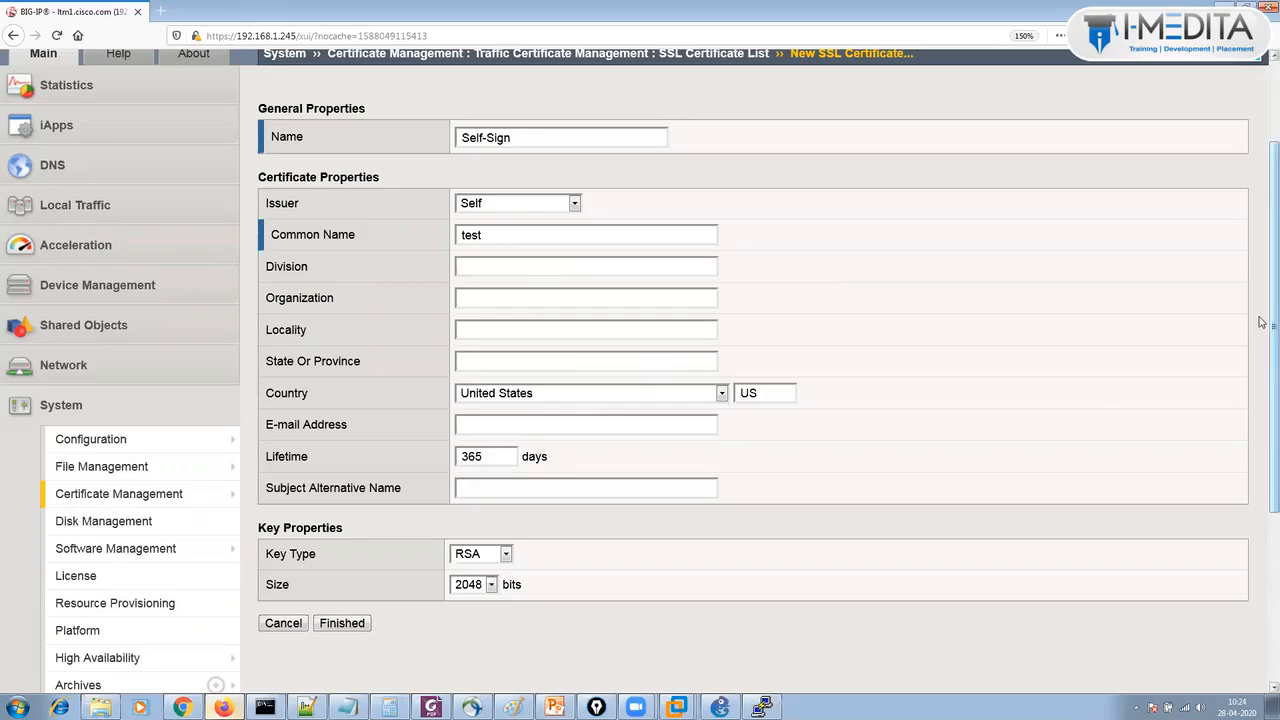
scroll(1265, 330, "down", 1)
scroll(1130, 306, "up", 2)
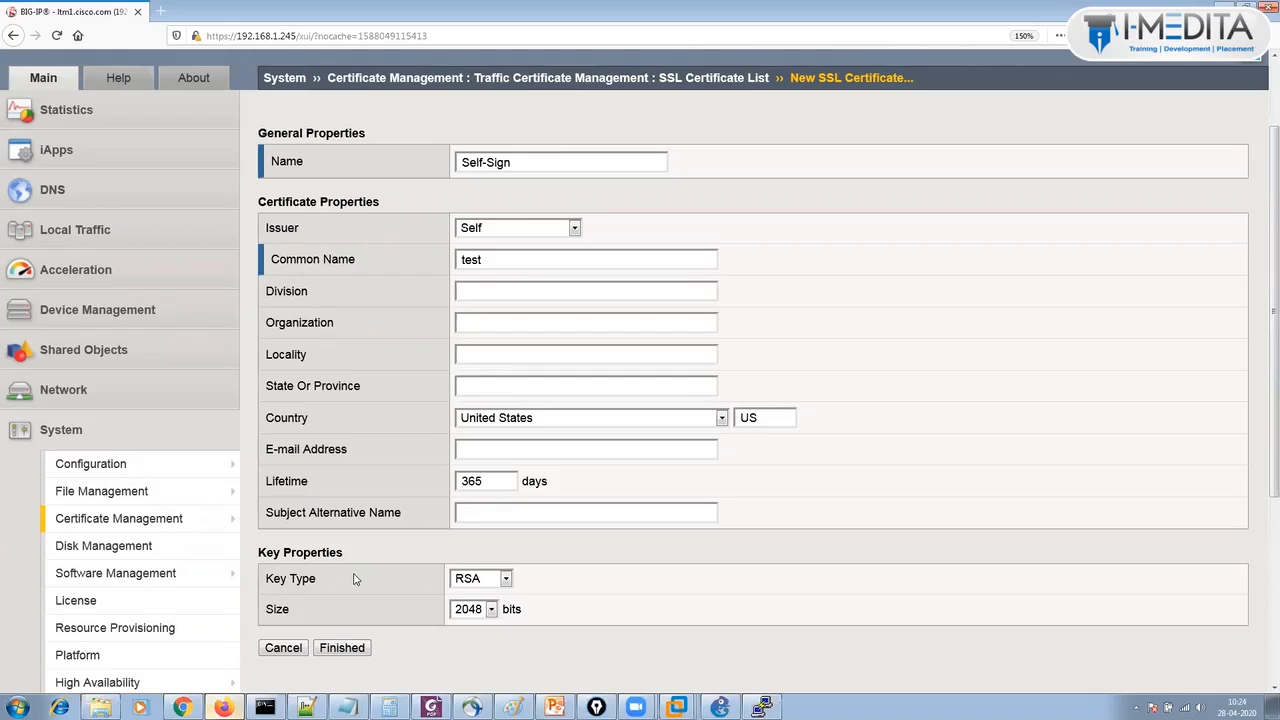
left_click(471, 611)
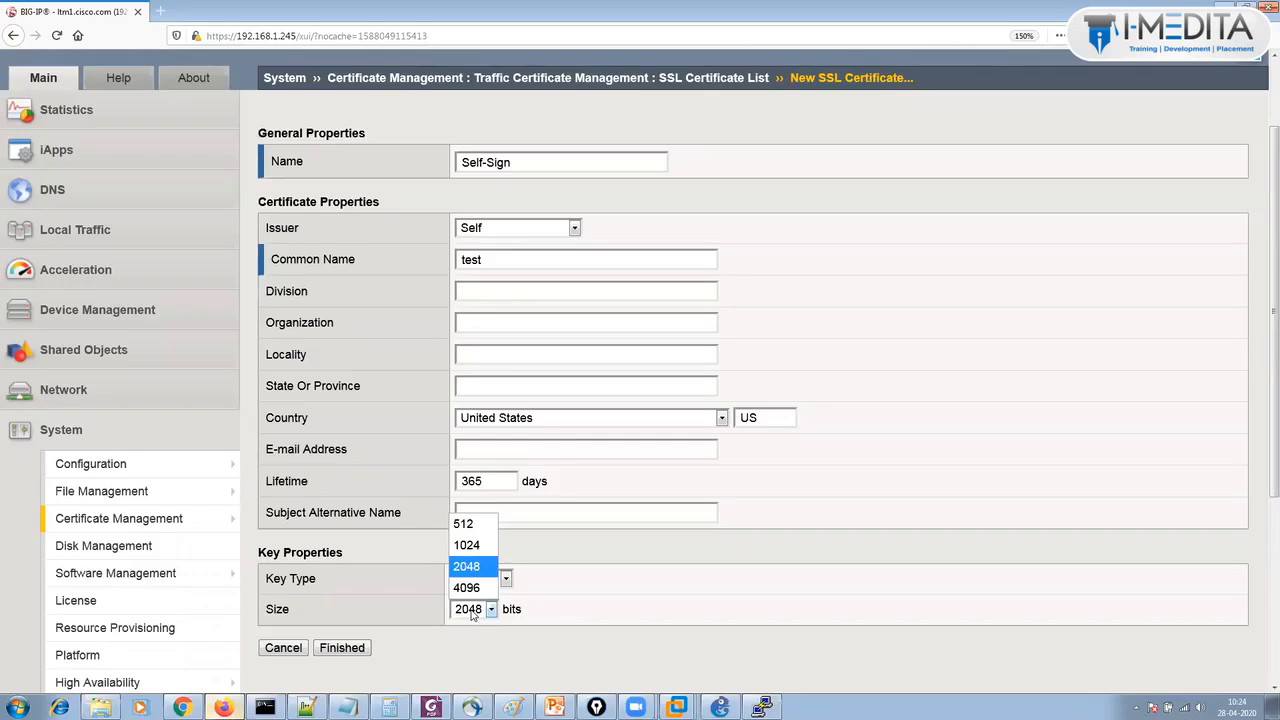
left_click(470, 549)
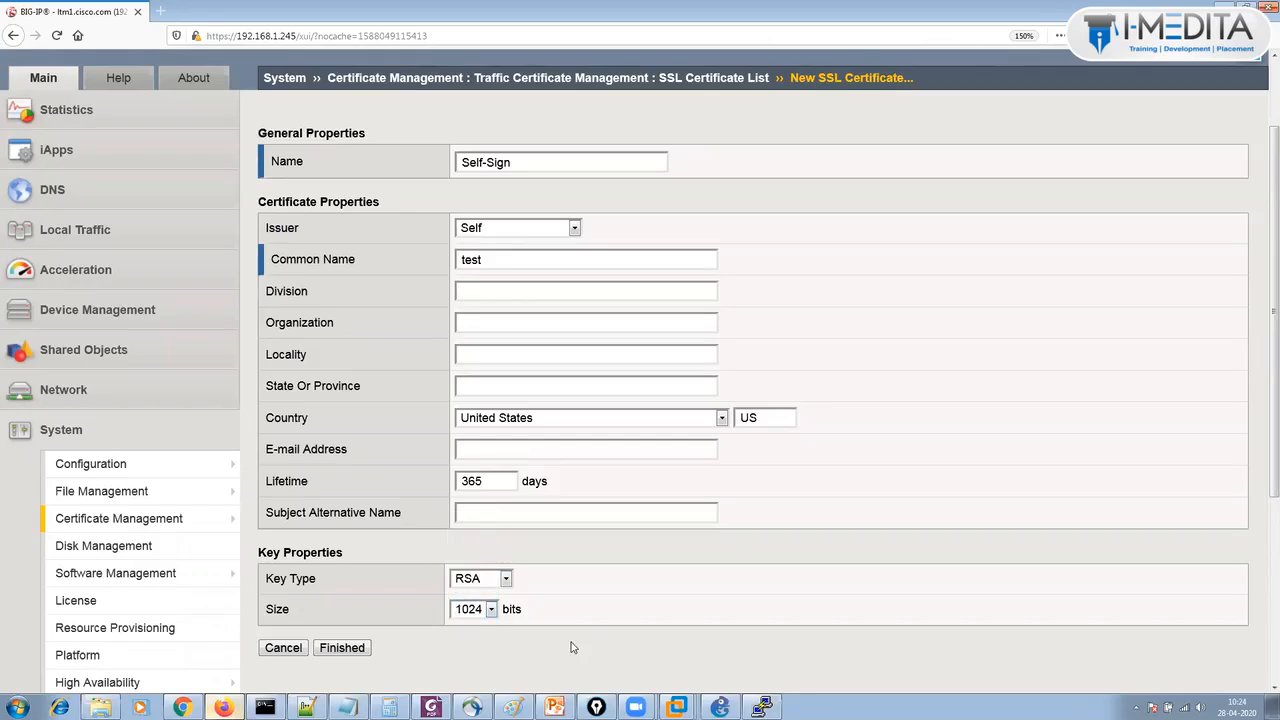
left_click(487, 611)
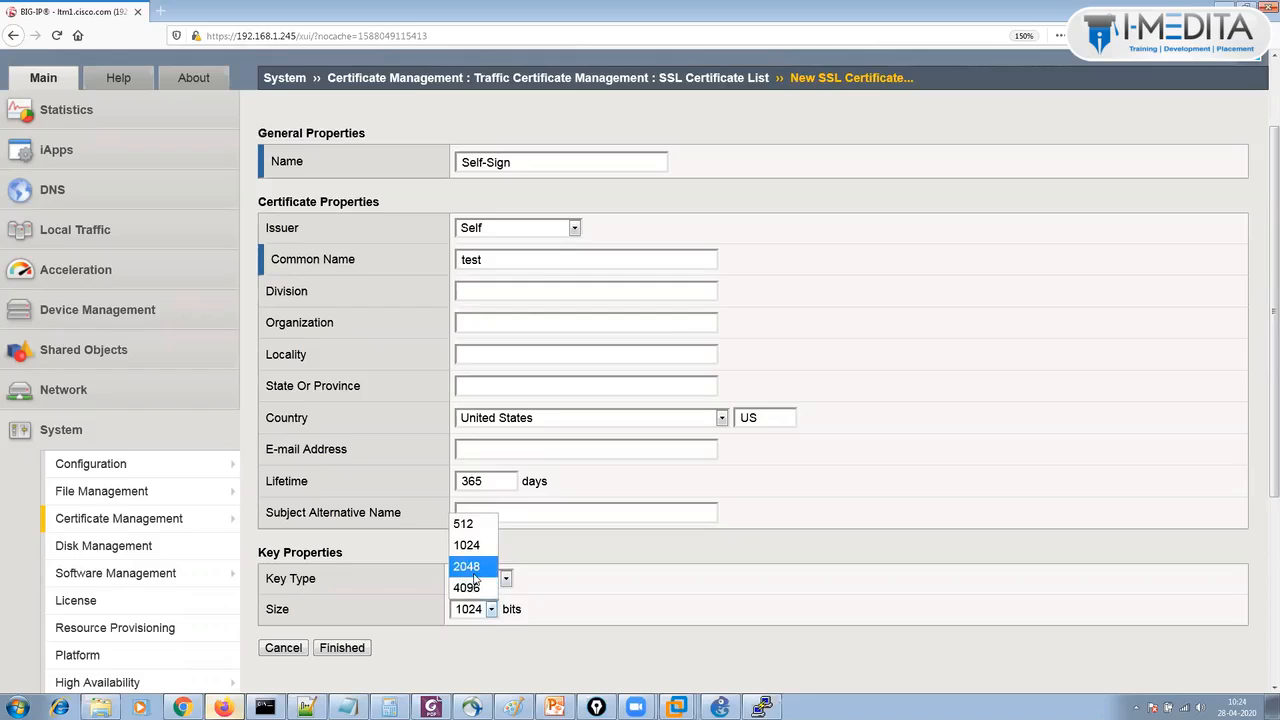
left_click(470, 567)
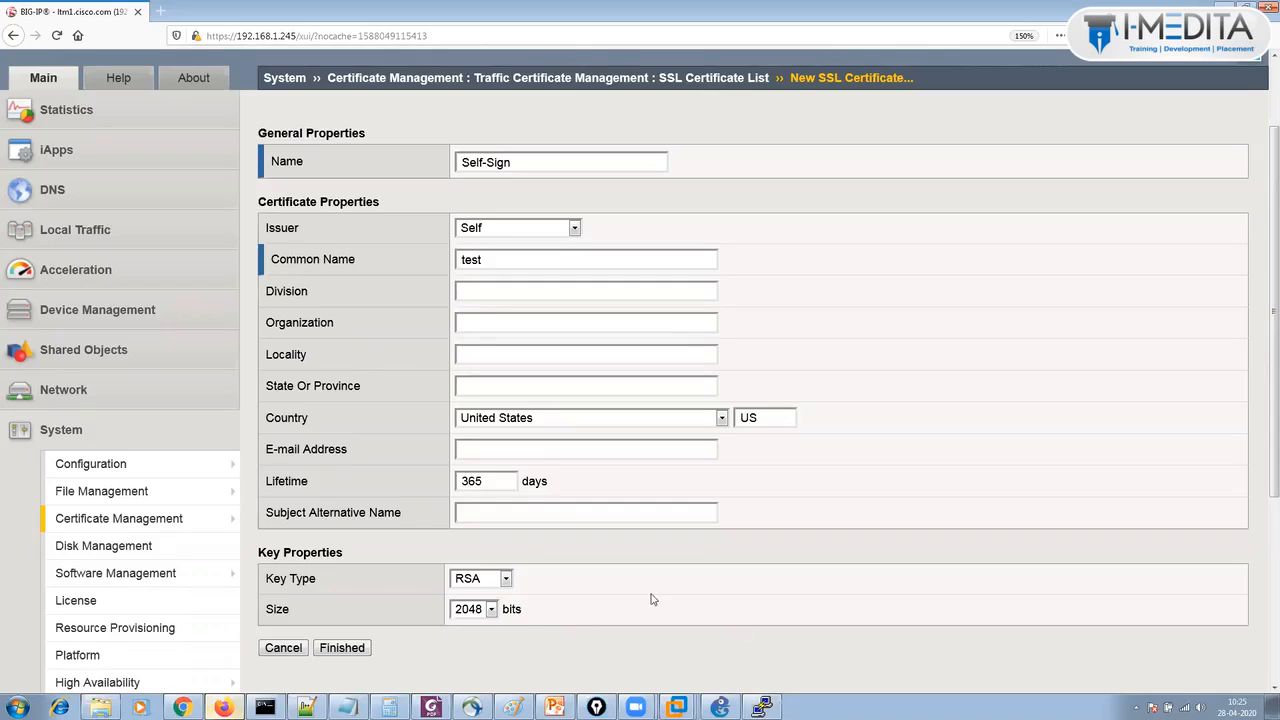
Finish the Self-Sign certificate and check its common name test in the certificate list.
left_click(343, 652)
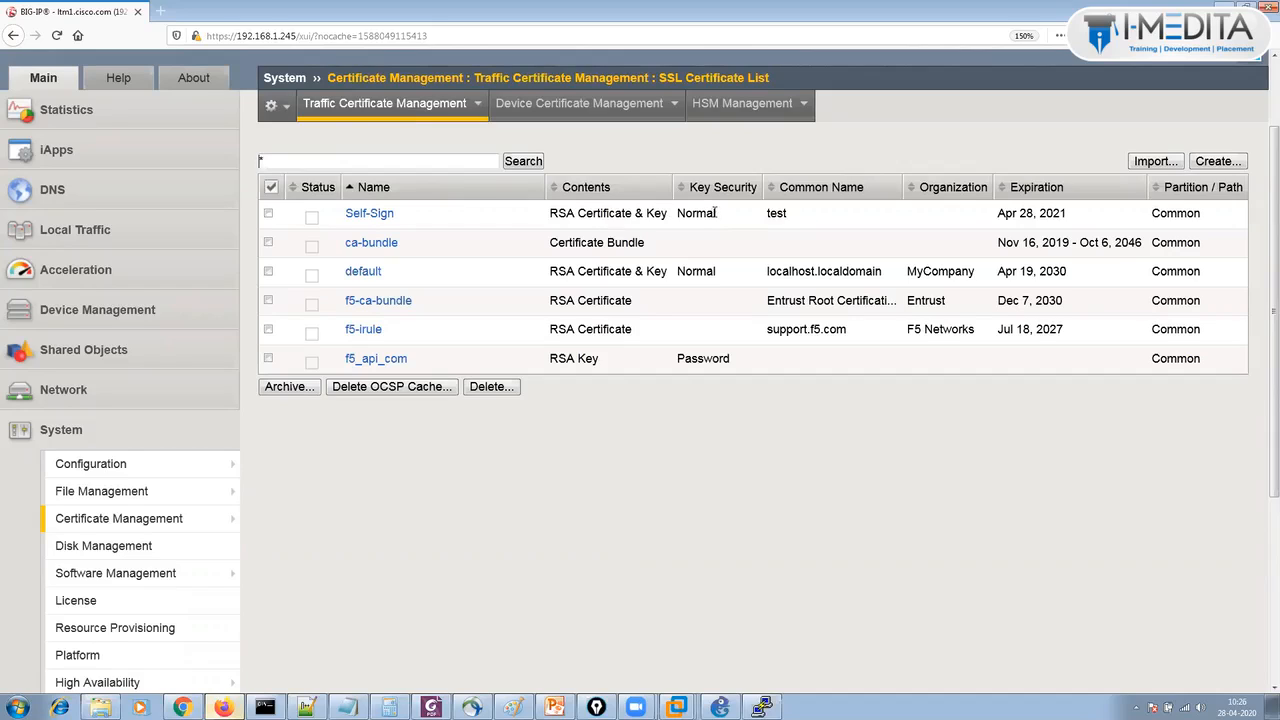
double_click(784, 214)
left_click(978, 208)
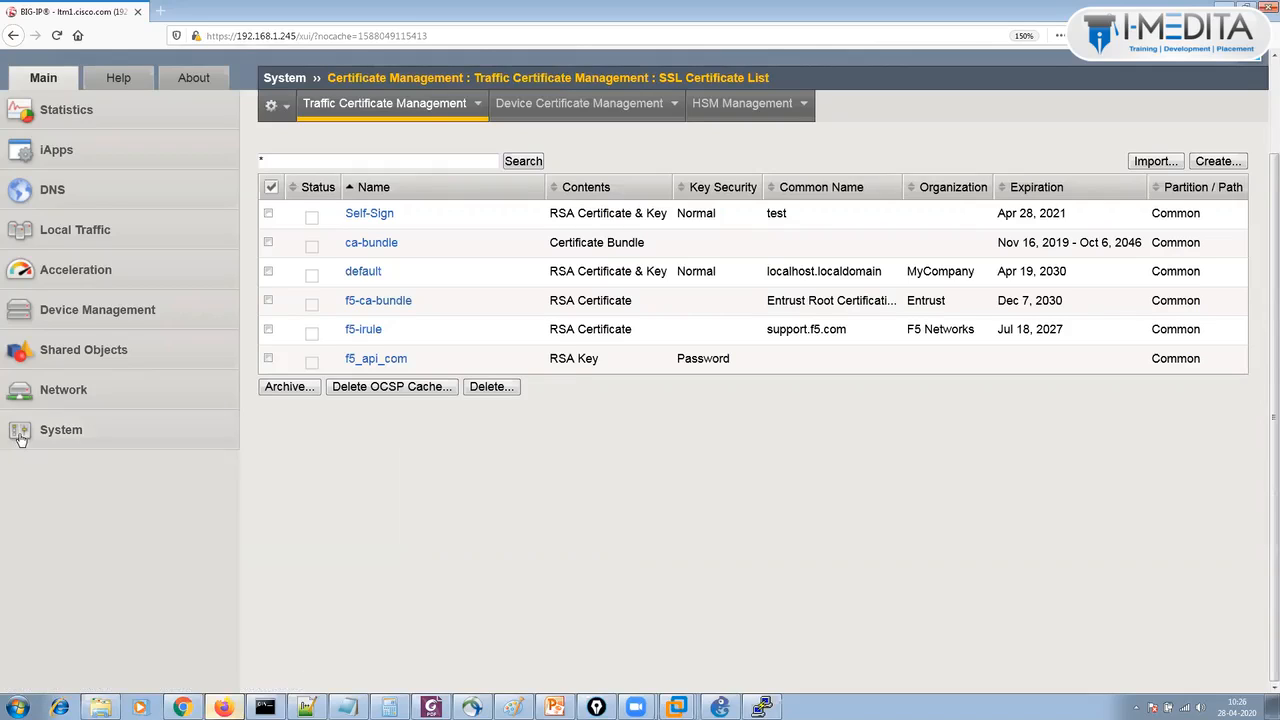
left_click(74, 234)
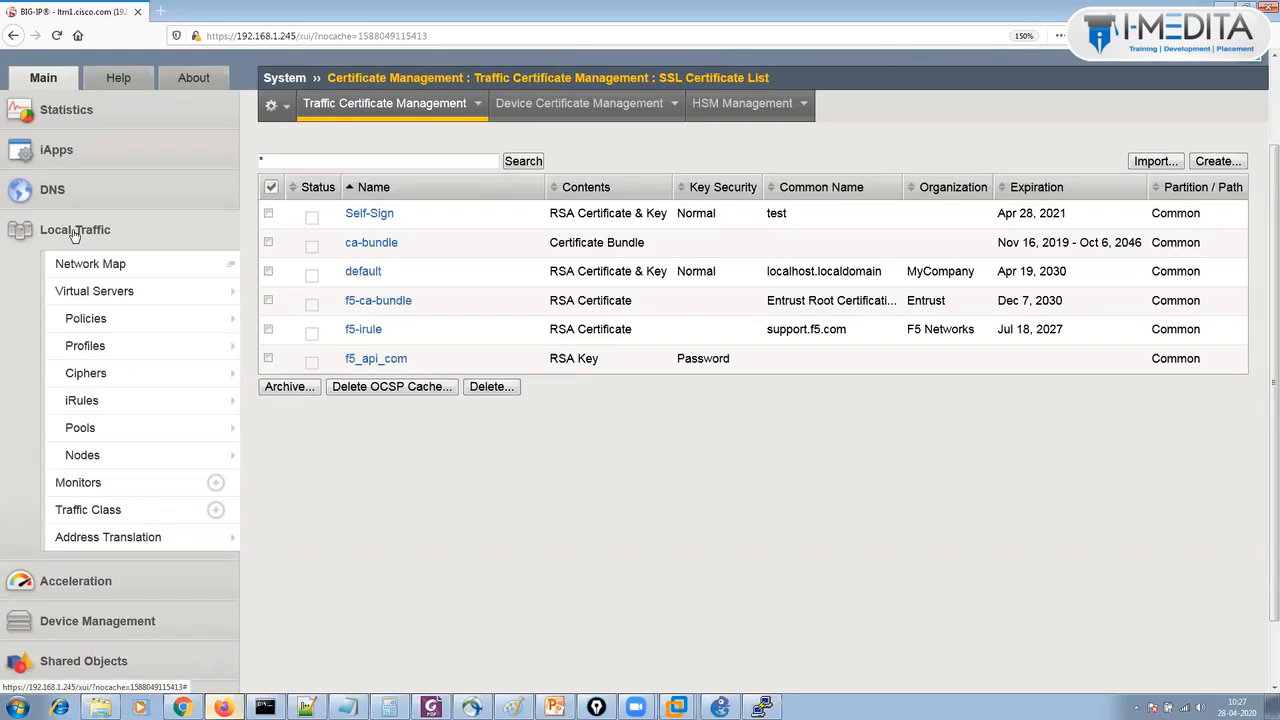
Open Local Traffic > Profiles > SSL > Client and begin a new client SSL profile.
mouse_move(128, 361)
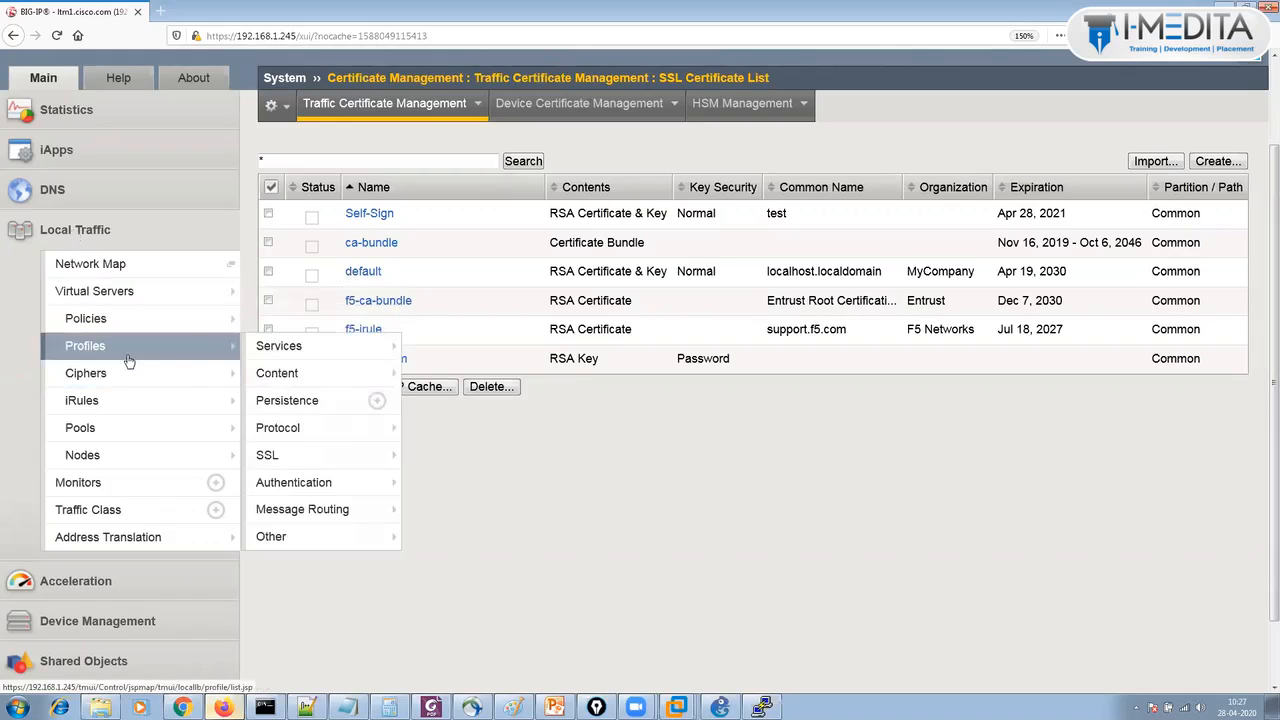
mouse_move(310, 459)
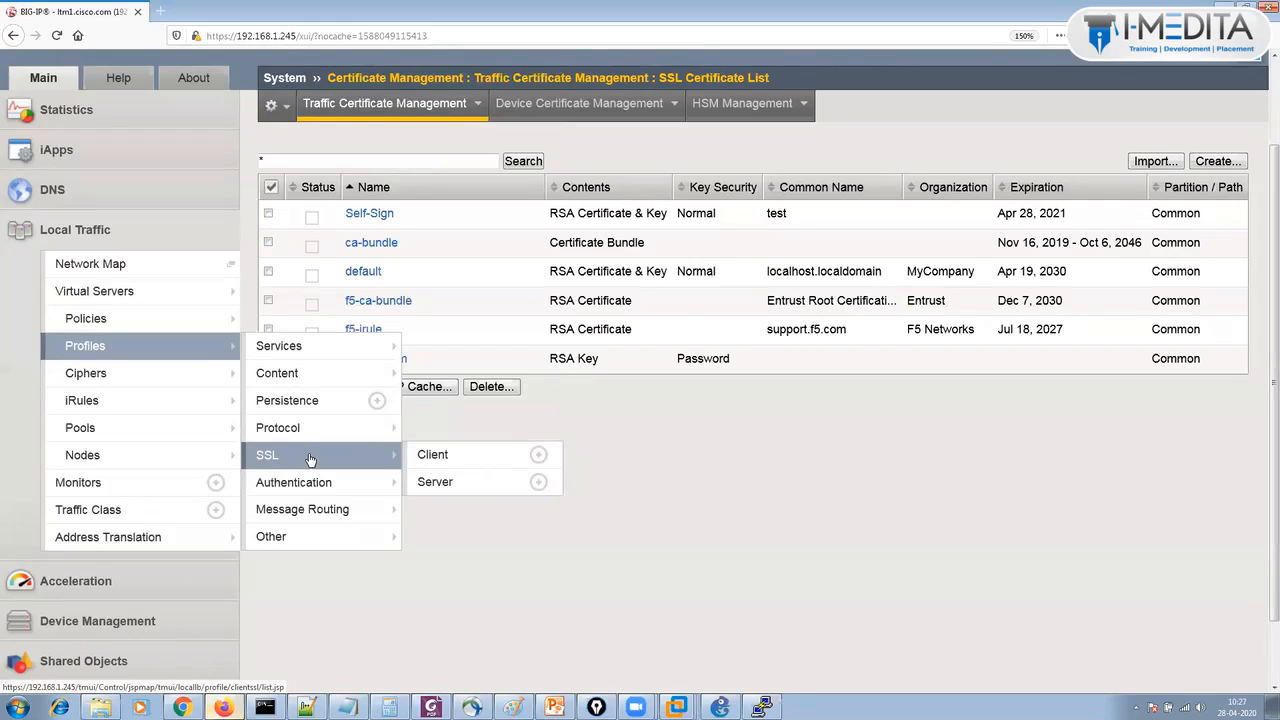
left_click(447, 455)
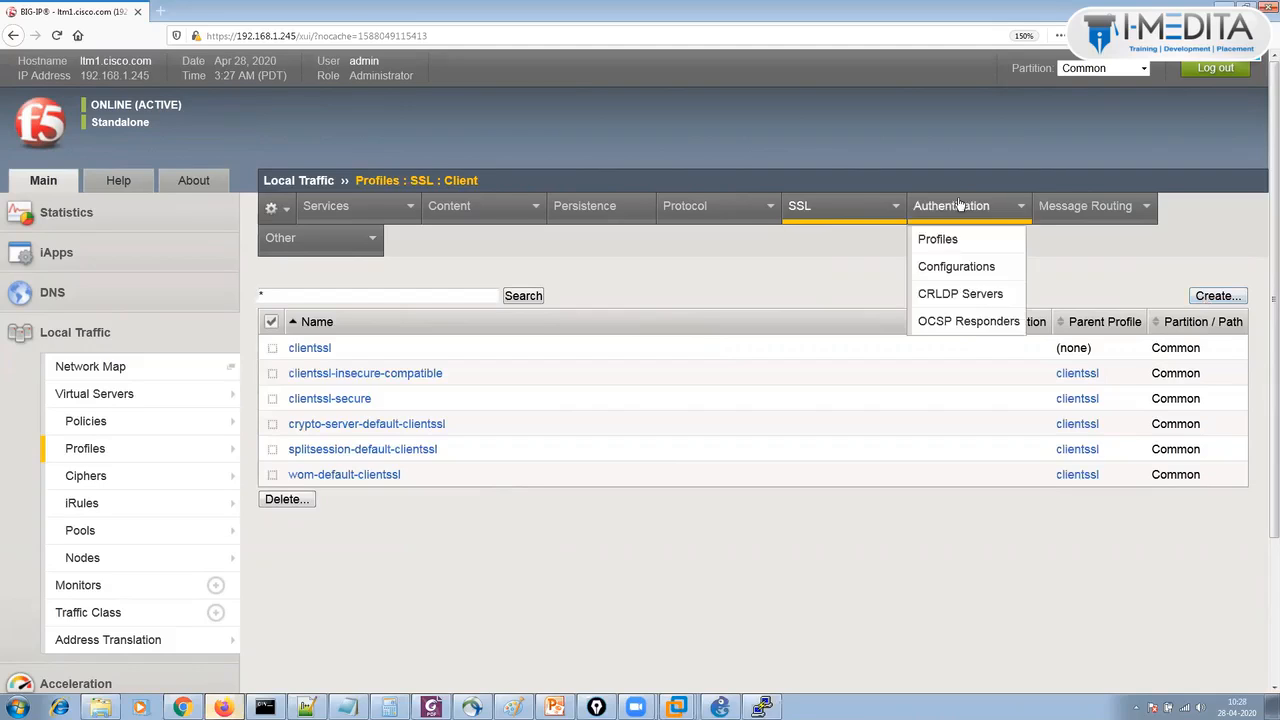
left_click(1231, 300)
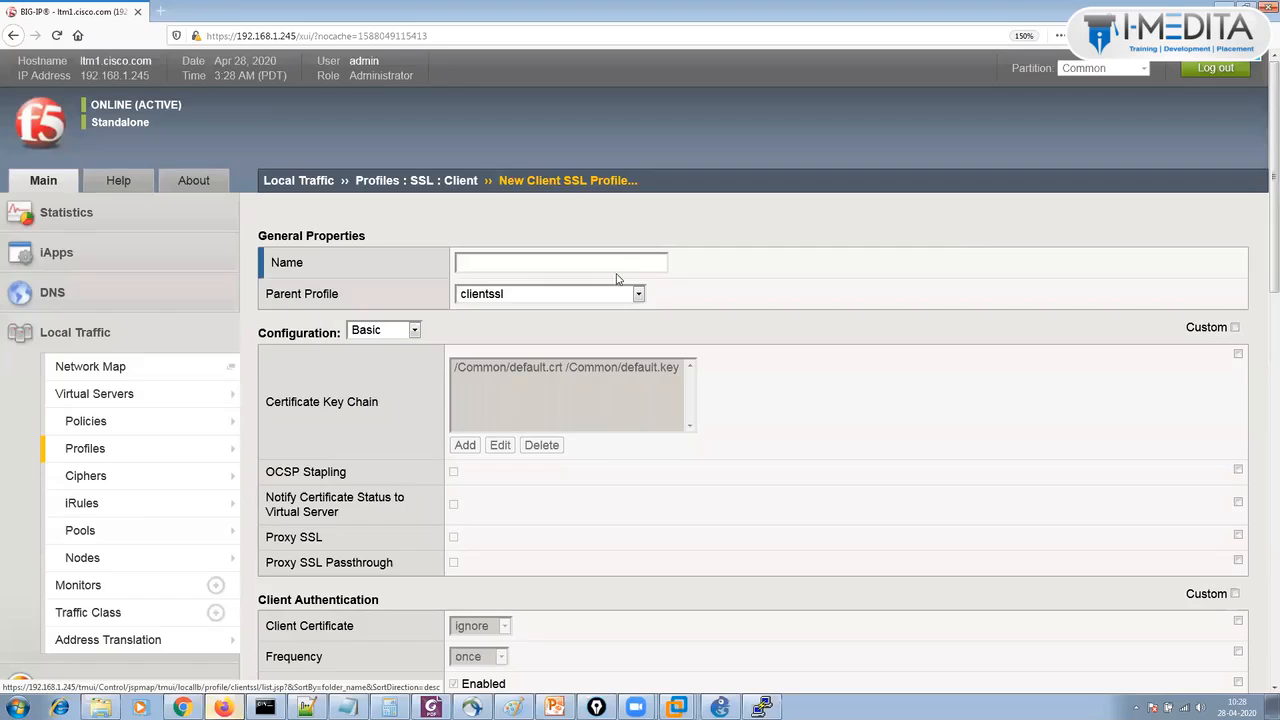
Name the profile Test-SSL-Profile, keep parent clientssl, and tick Custom for the certificate key chain.
left_click(609, 256)
type("test-ssl-")
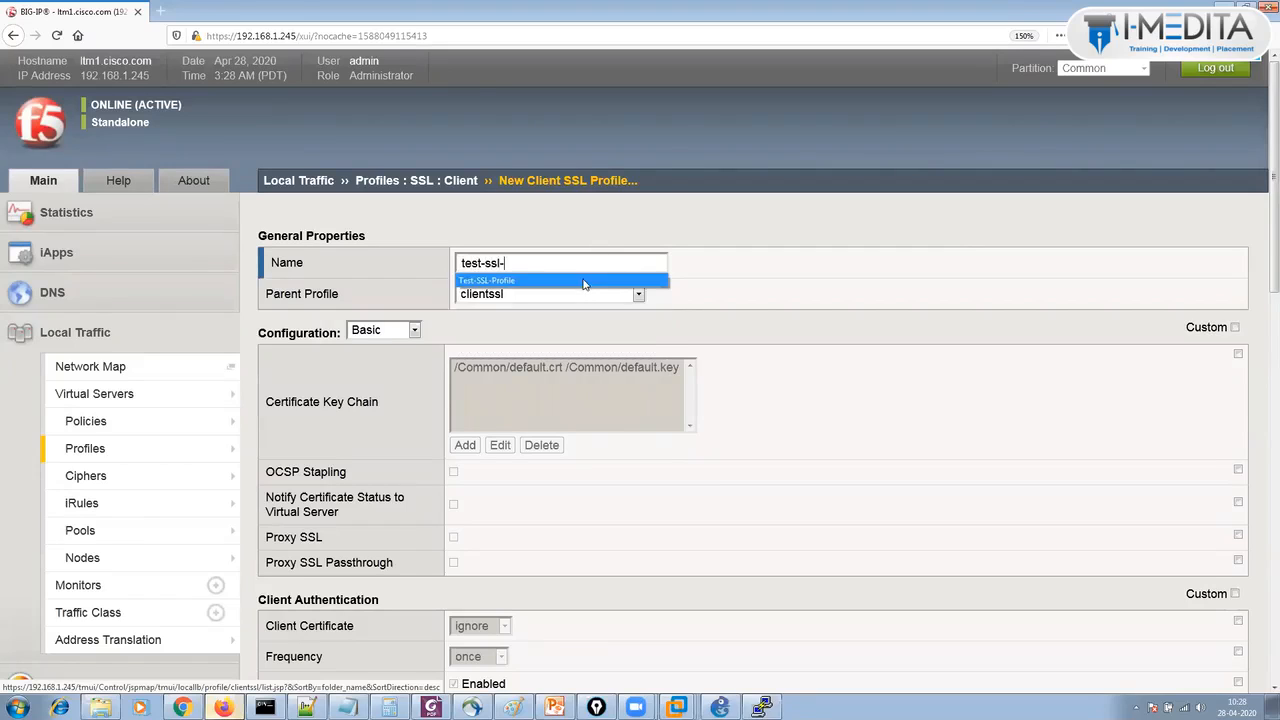
left_click(586, 280)
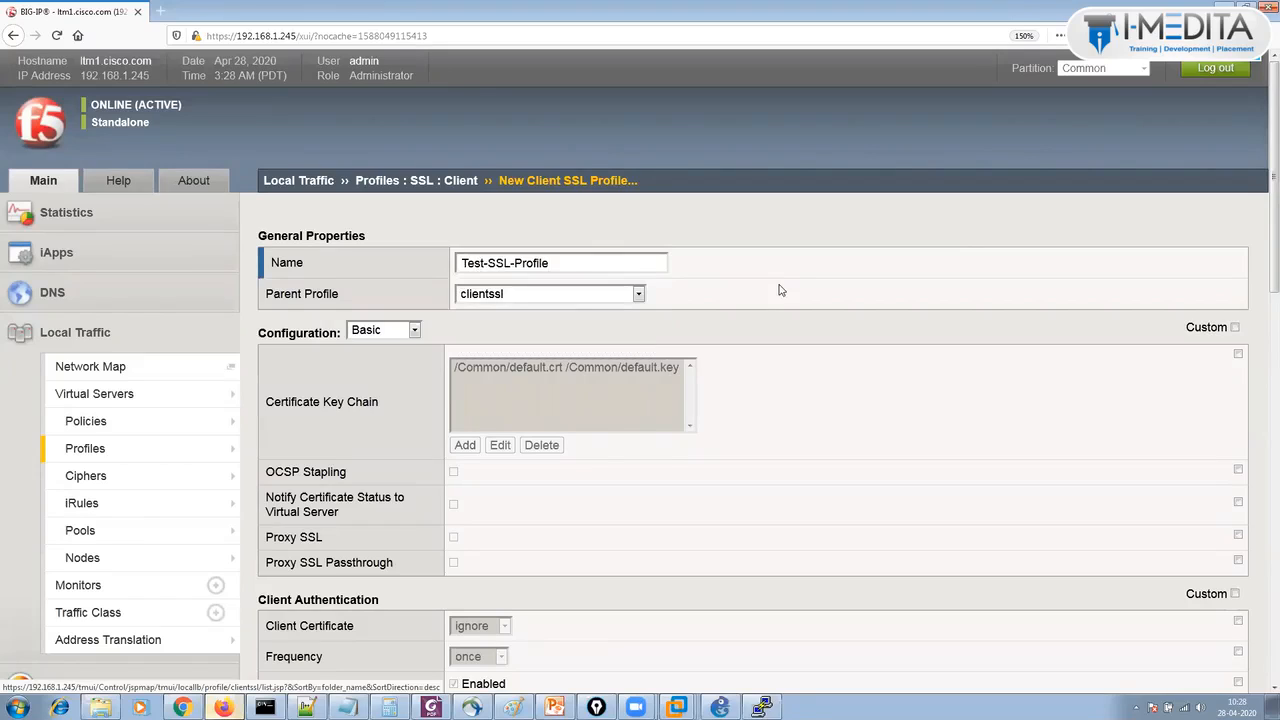
left_click(576, 305)
left_click(573, 336)
left_click(540, 369)
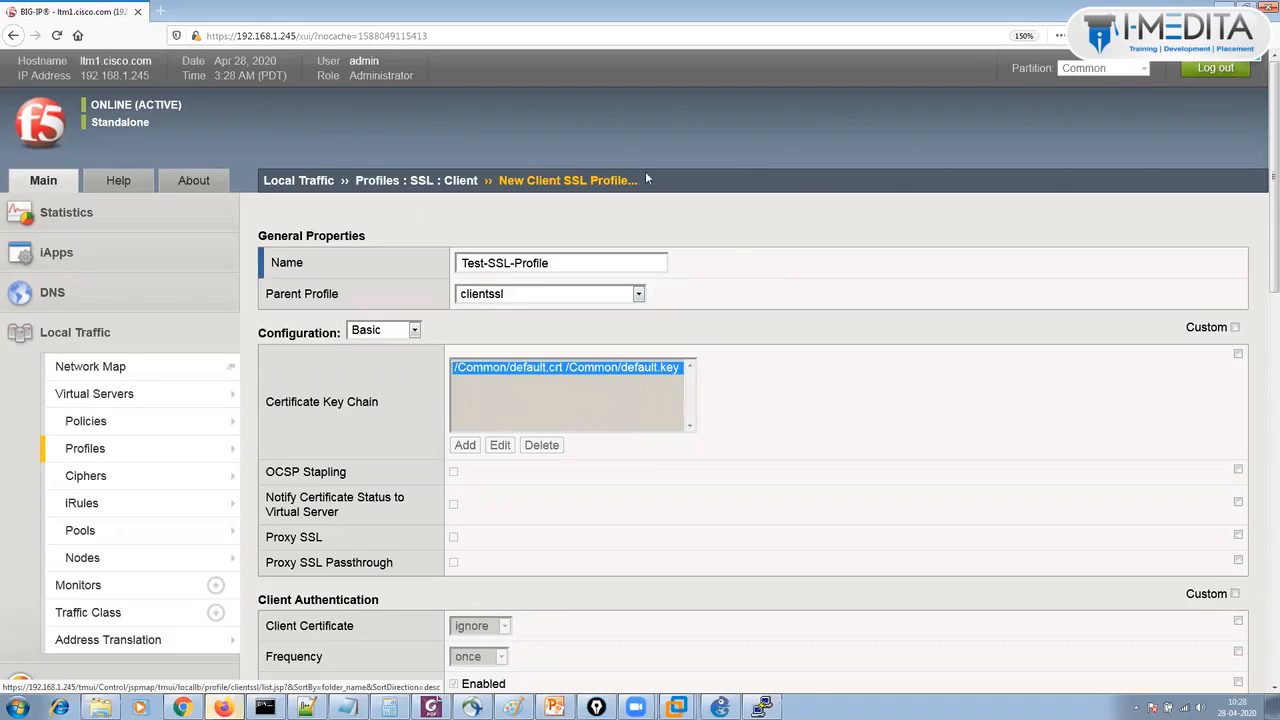
left_click(1235, 327)
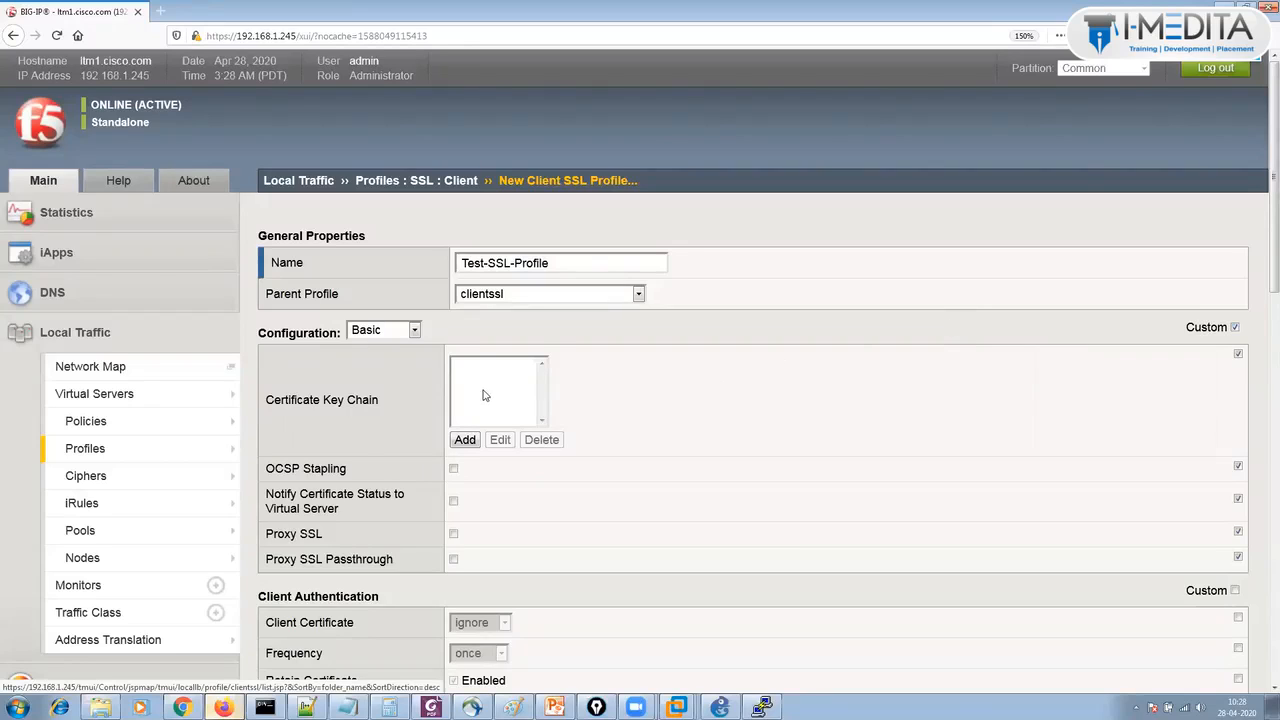
Add a key chain entry using Self-Sign for certificate, key and chain.
left_click(464, 441)
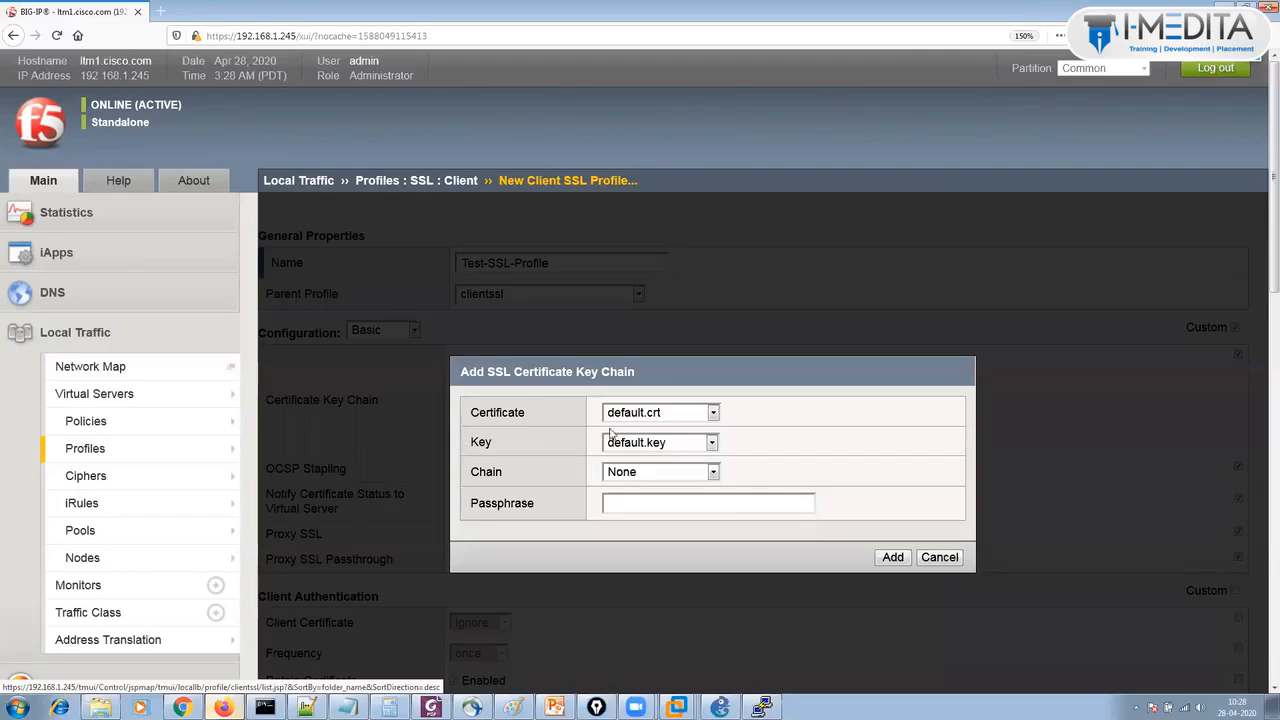
left_click(645, 418)
left_click(645, 457)
left_click(645, 444)
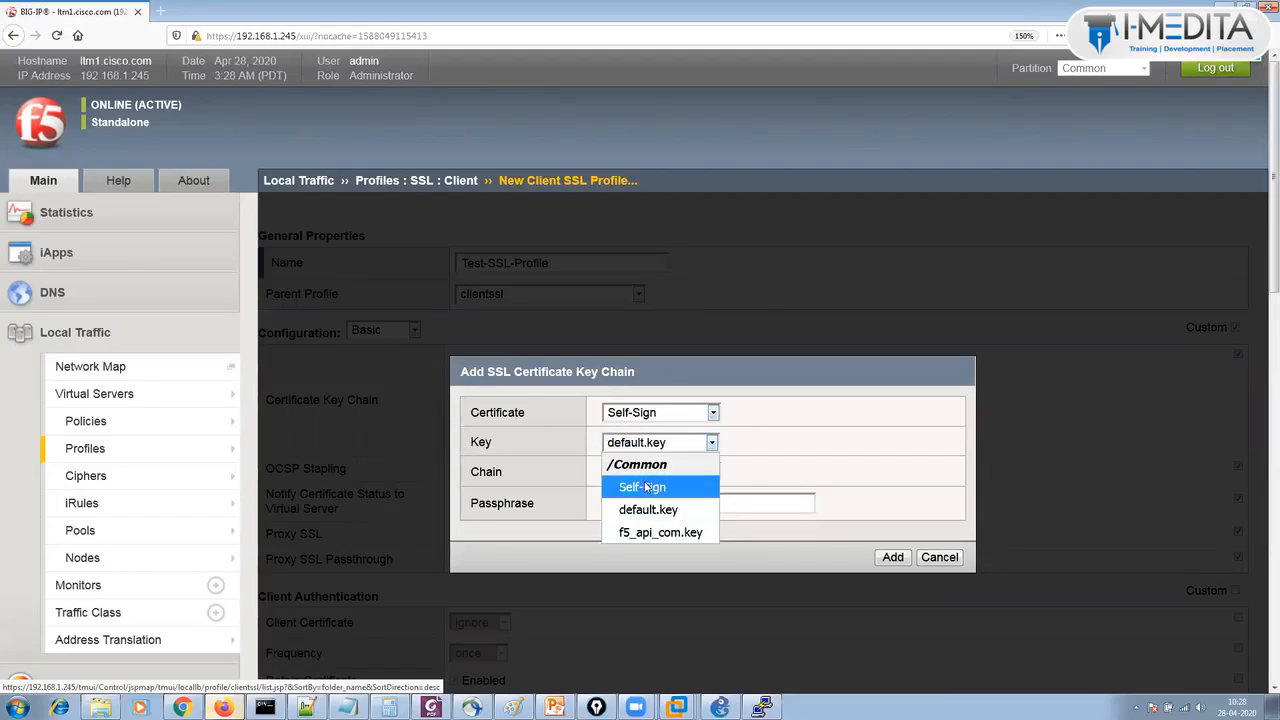
left_click(645, 487)
left_click(645, 476)
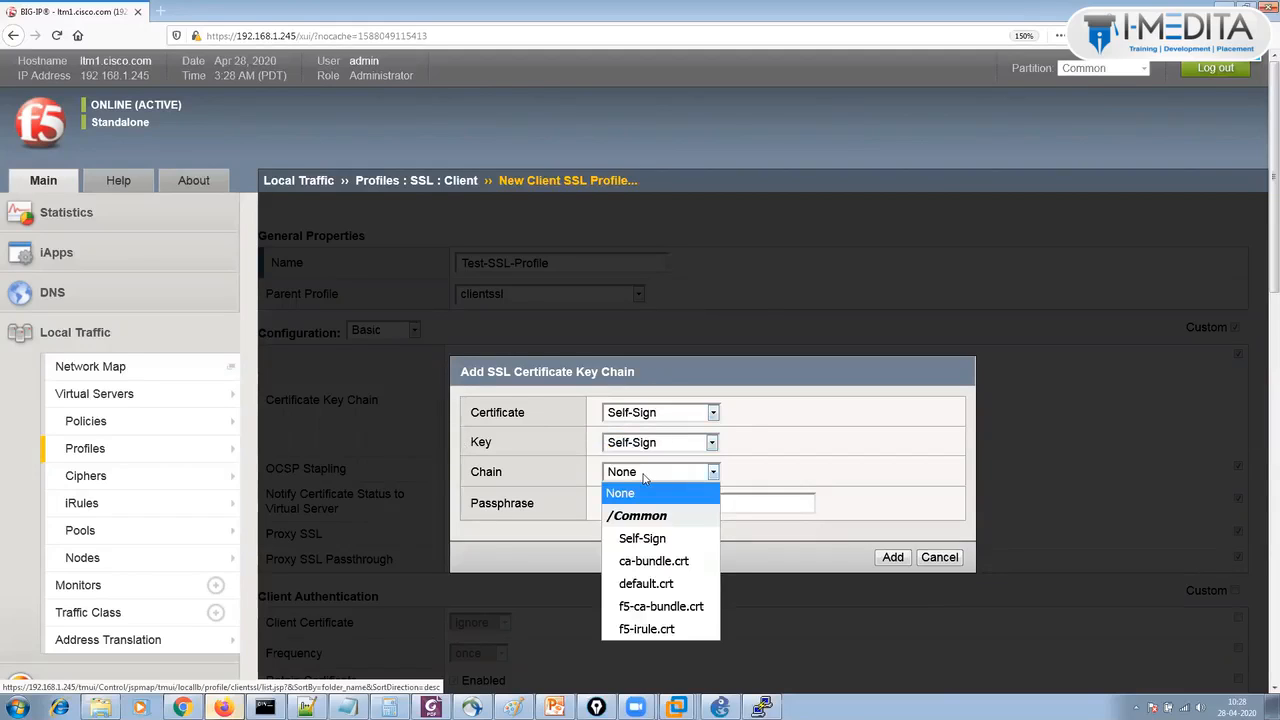
left_click(761, 504)
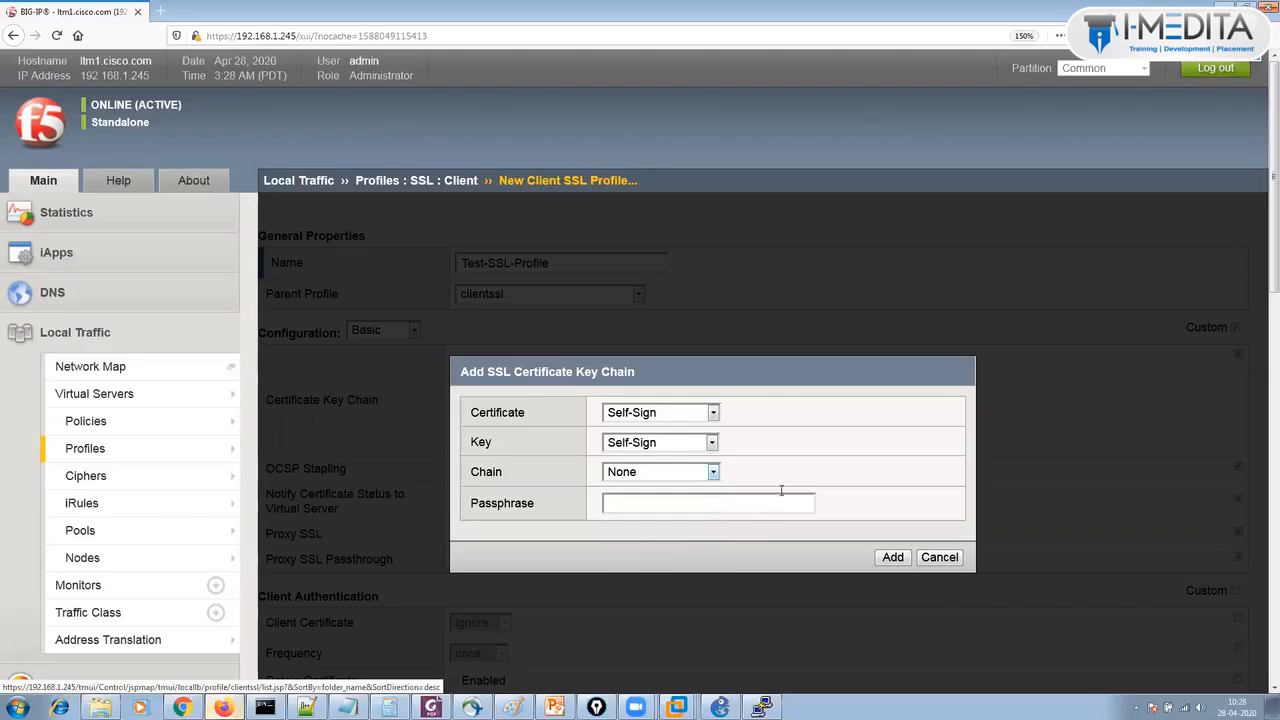
key("Down")
Add the Self-Sign key chain to the profile and show advanced settings, noting the Ciphers.
left_click(893, 557)
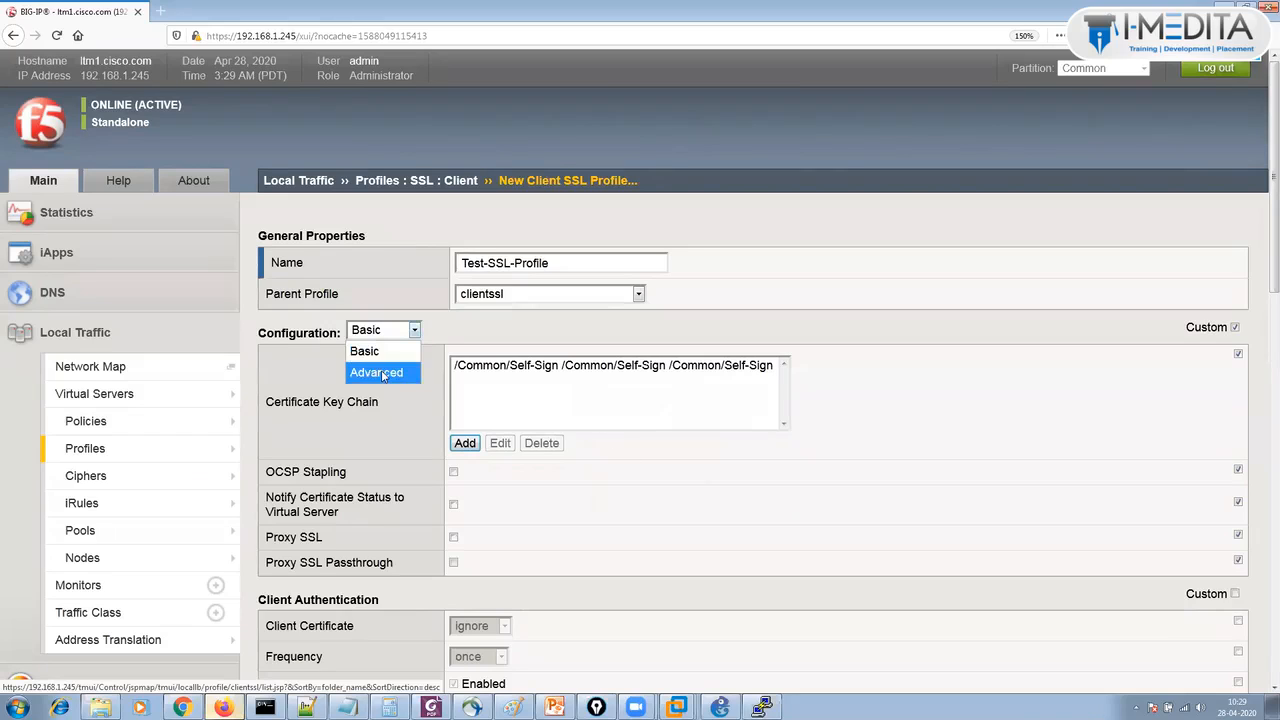
left_click(382, 374)
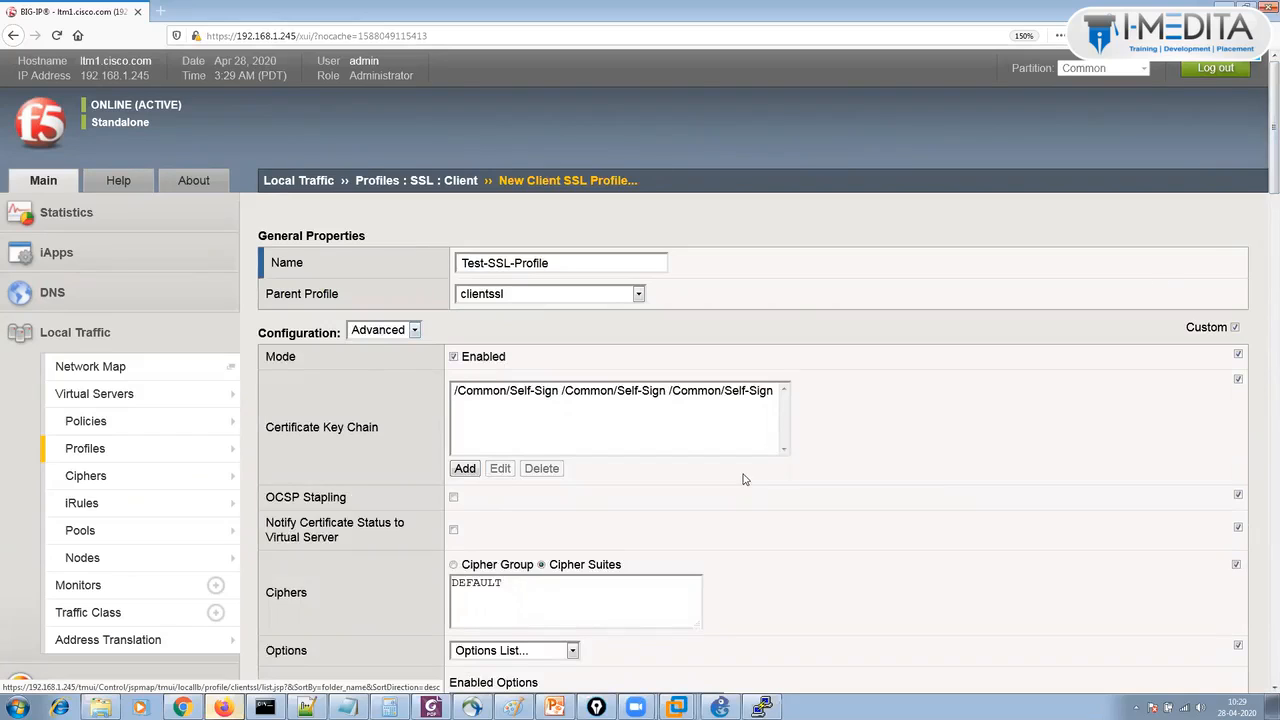
double_click(287, 593)
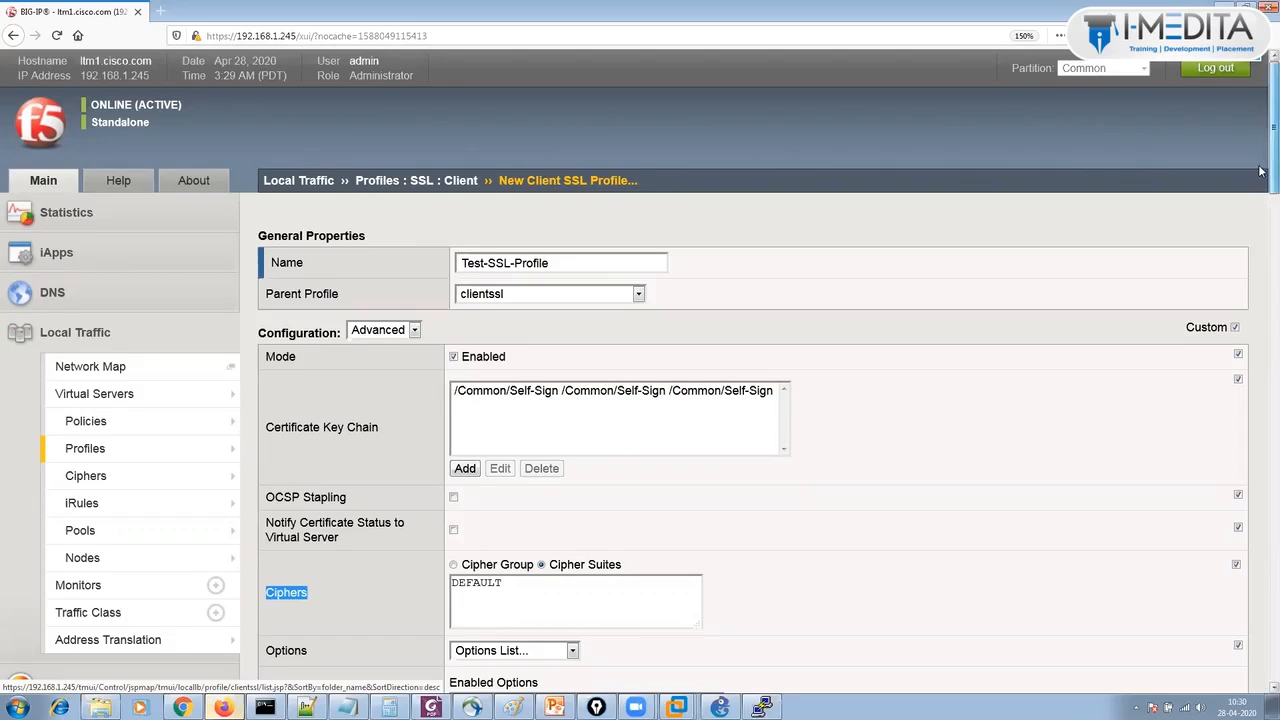
Review the remaining default settings and save Test-SSL-Profile with Finished.
scroll(1262, 197, "down", 1)
scroll(1262, 197, "down", 2)
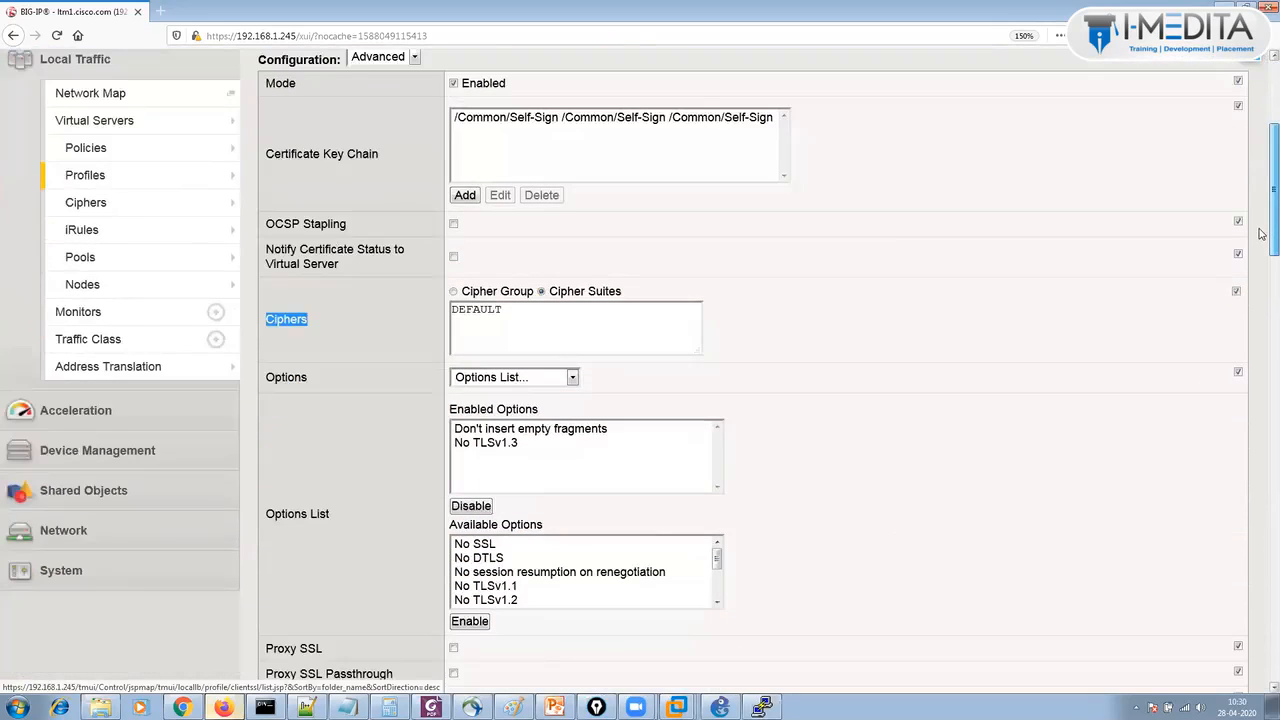
scroll(1262, 233, "down", 2)
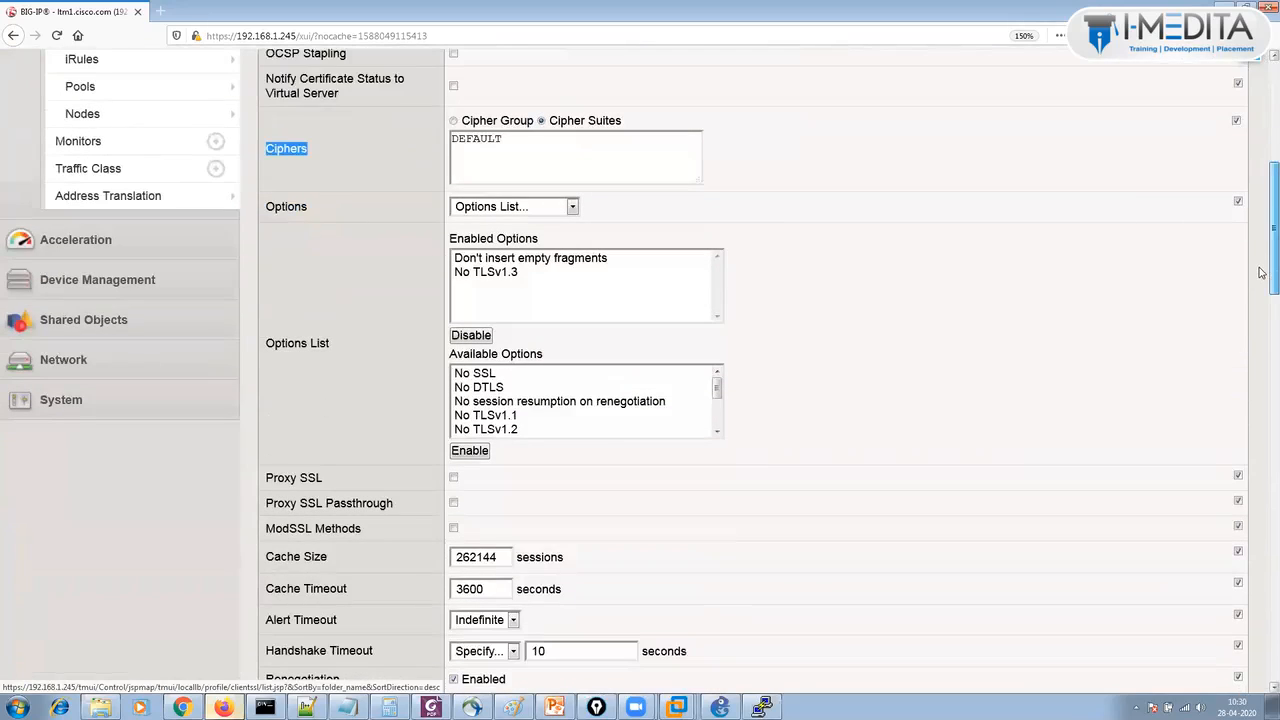
scroll(1262, 273, "down", 1)
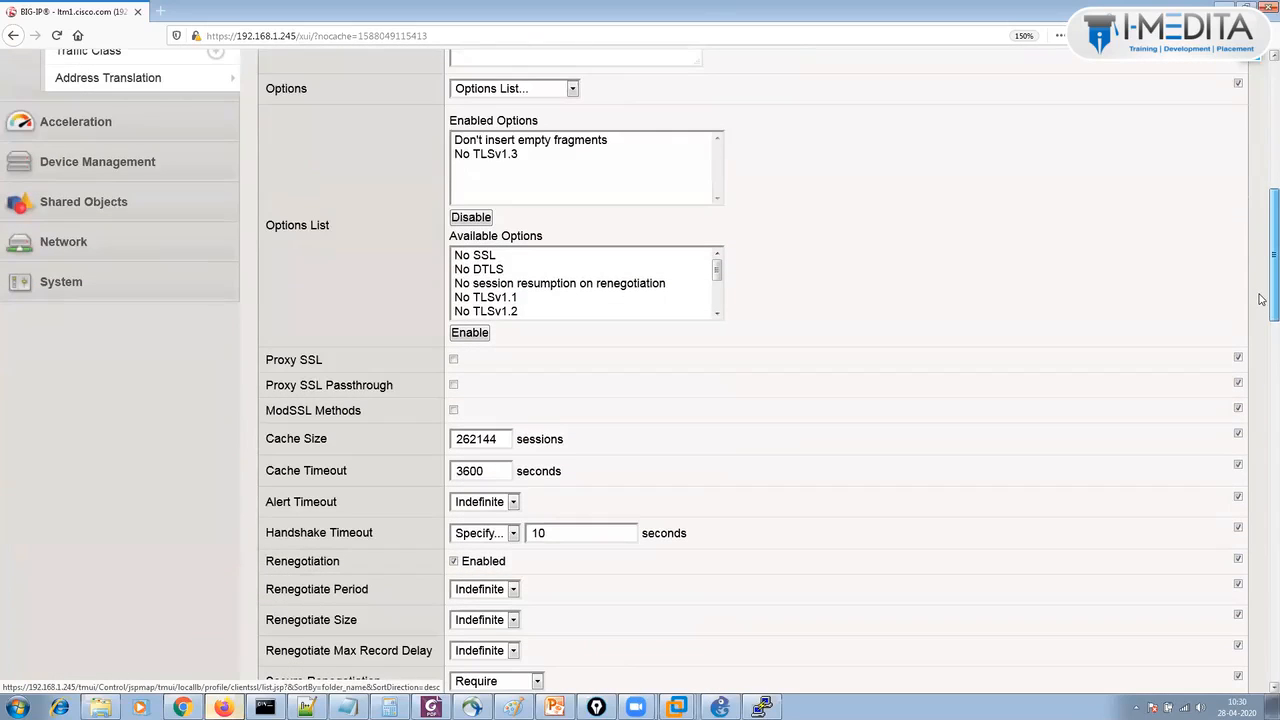
scroll(1262, 300, "down", 2)
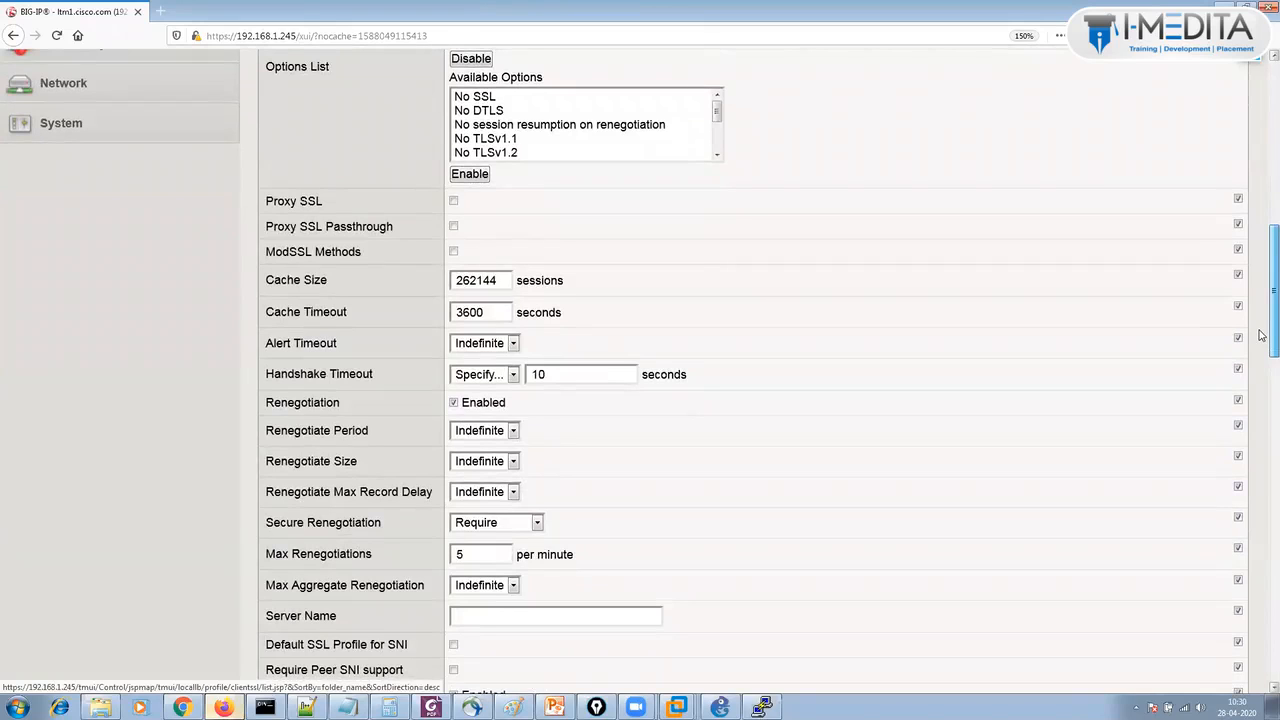
scroll(1262, 340, "down", 1)
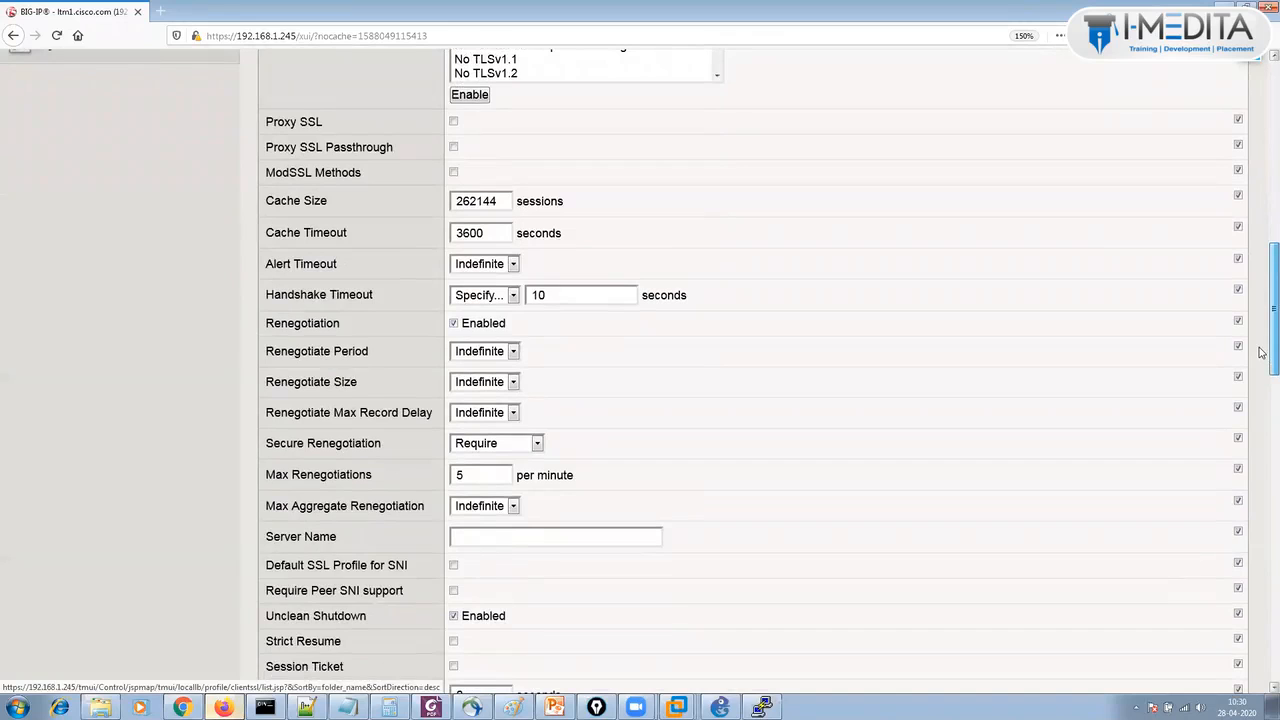
scroll(1262, 360, "down", 1)
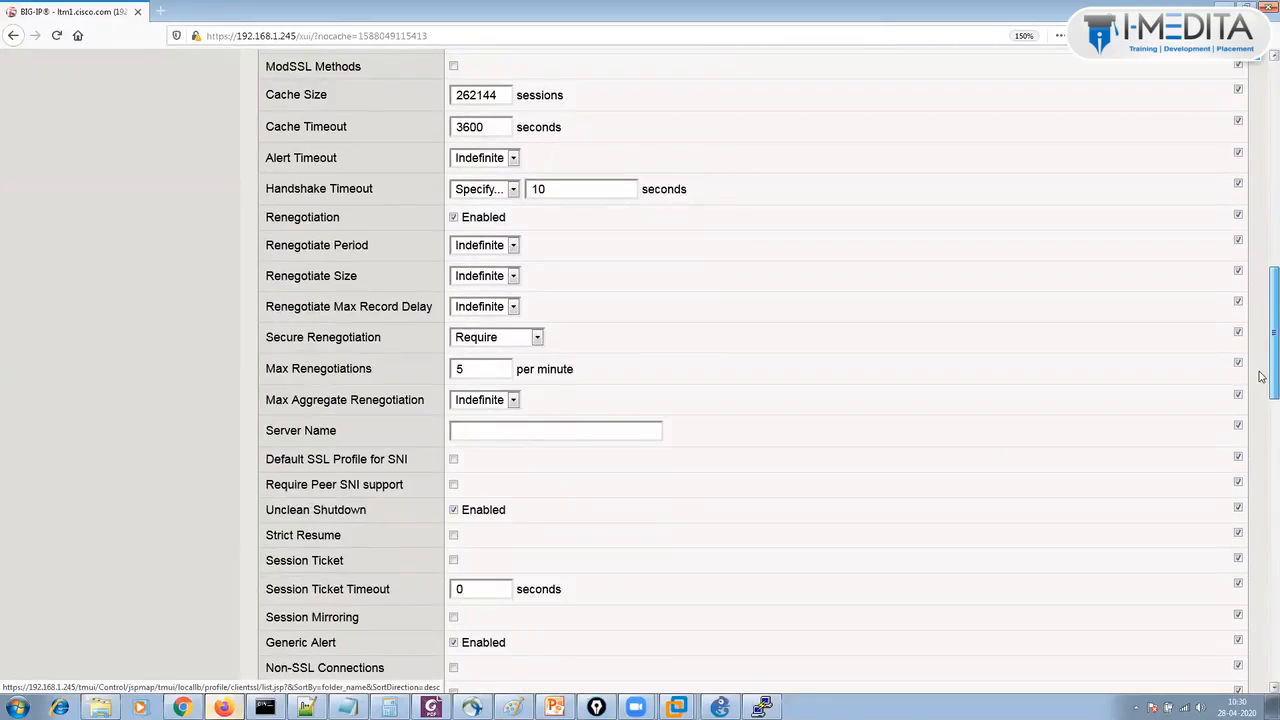
scroll(1260, 376, "down", 5)
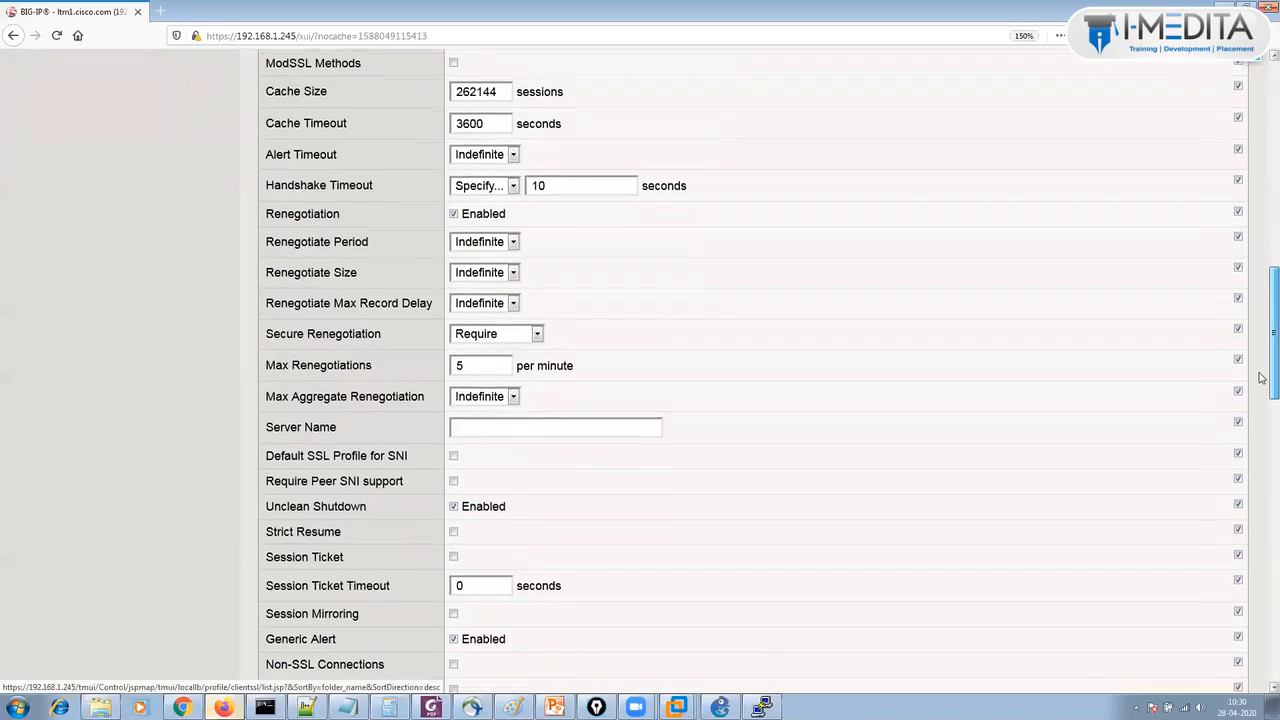
scroll(1260, 491, "down", 6)
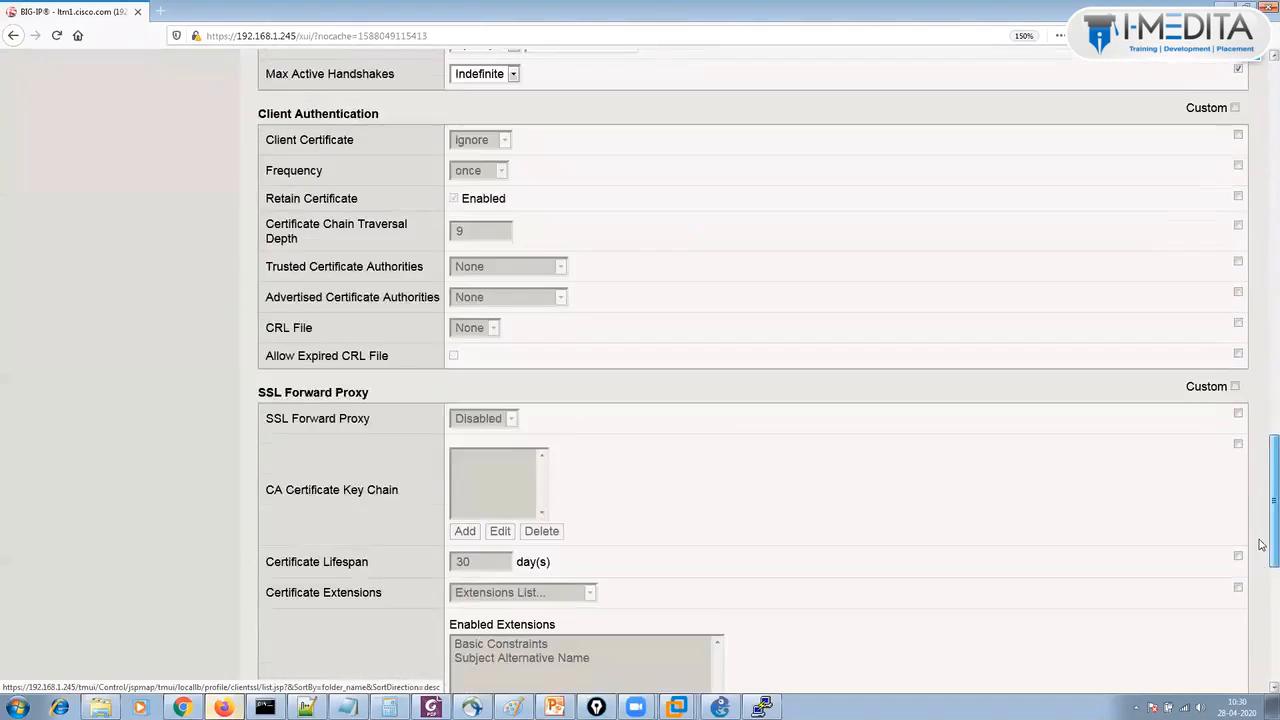
scroll(1260, 441, "up", 8)
scroll(1260, 441, "up", 10)
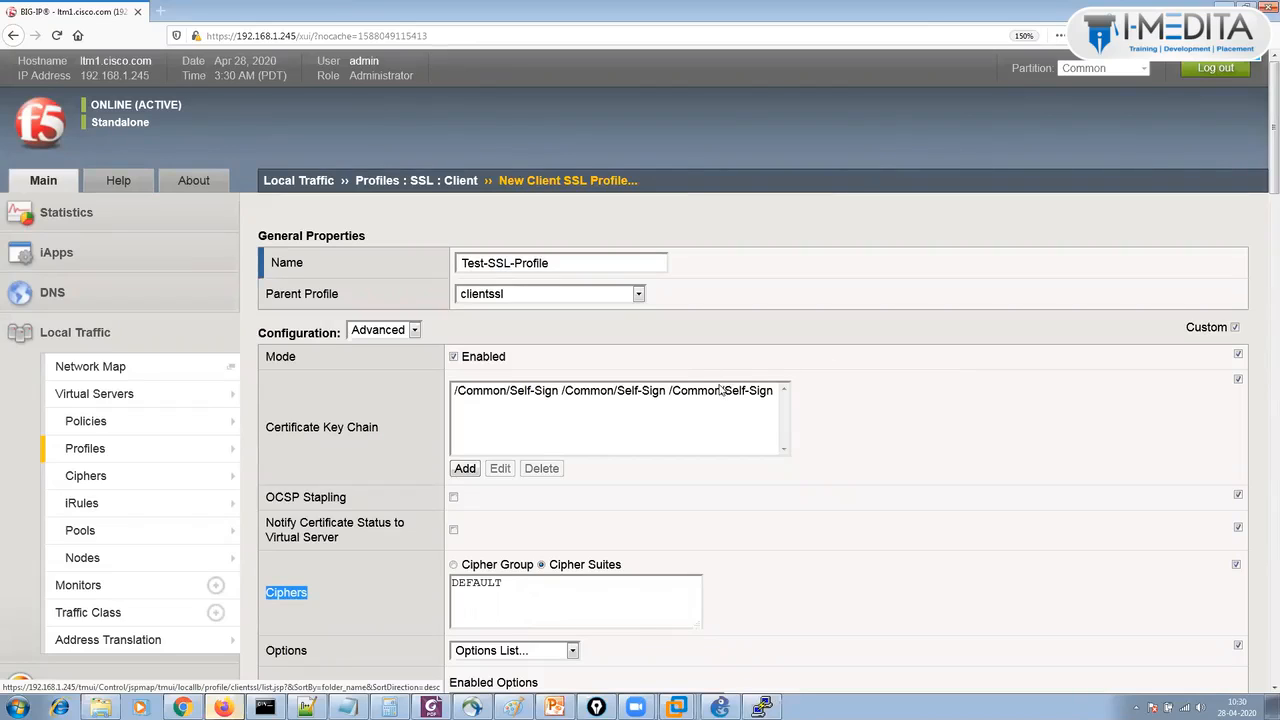
left_click_drag(1264, 162, 1264, 640)
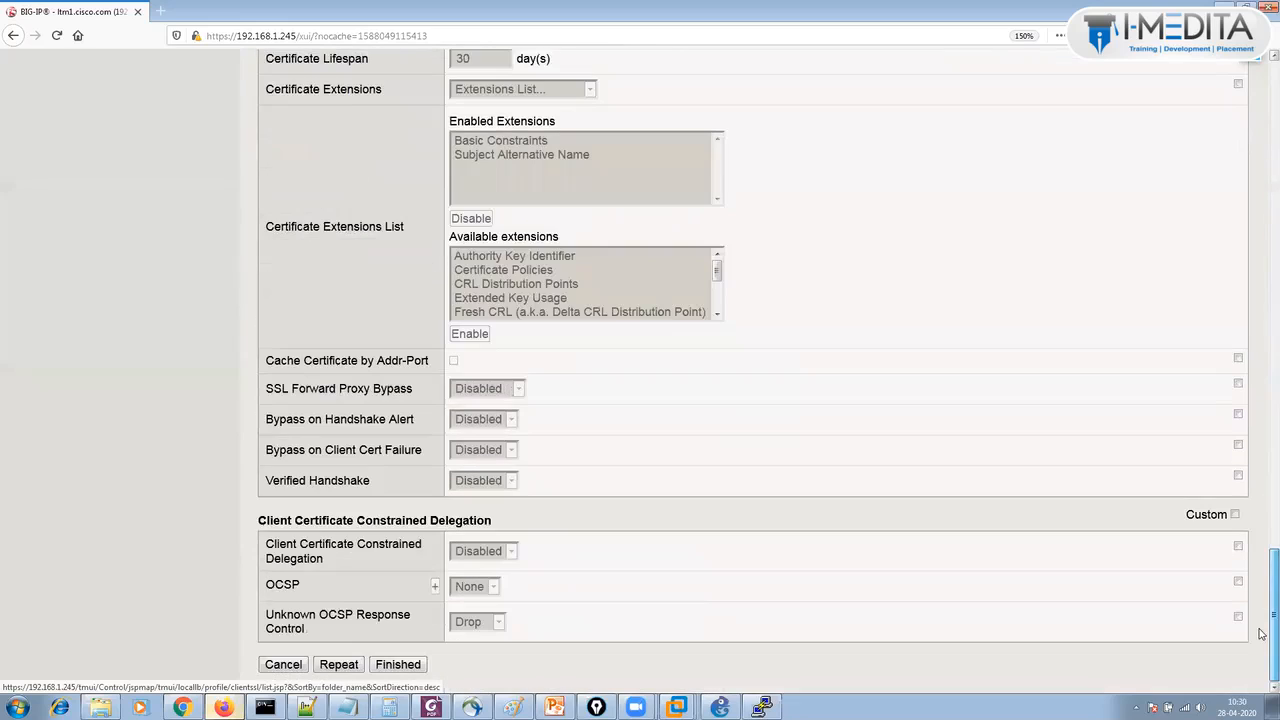
left_click(412, 666)
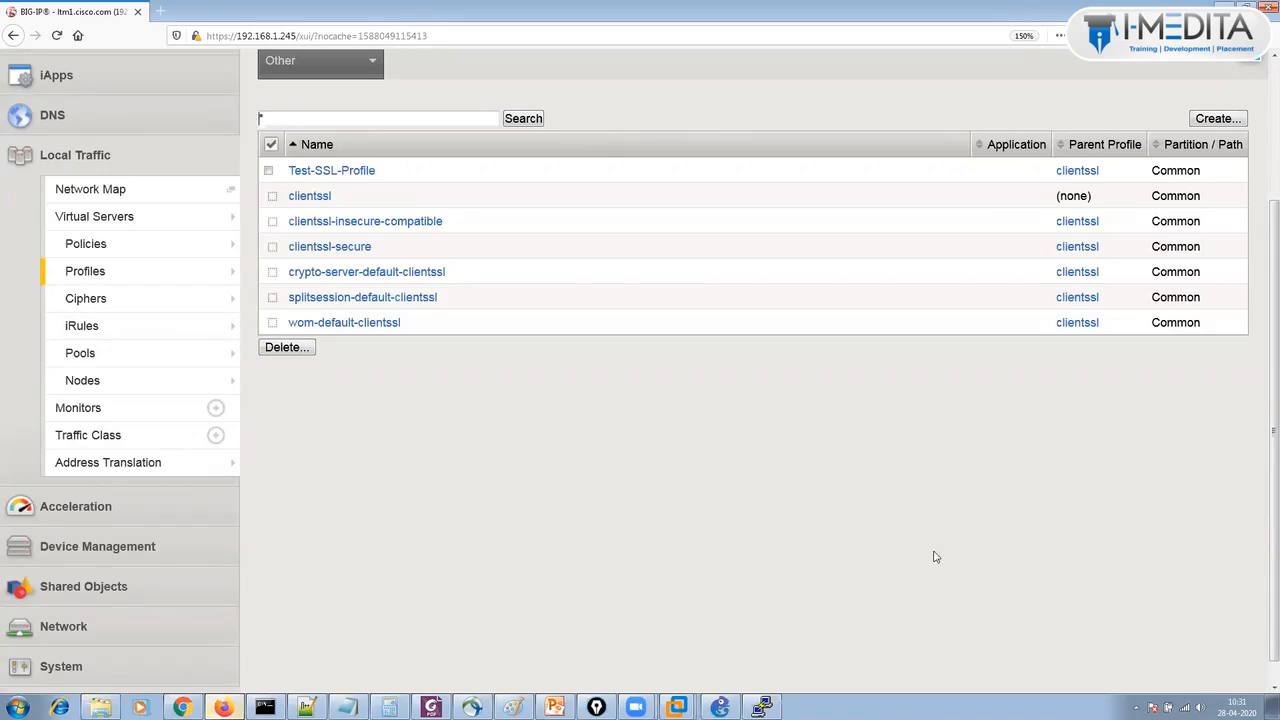
Look over the Nodes and Pools lists, then return to the Virtual Server List showing test-http.
scroll(1262, 322, "up", 1)
scroll(1262, 322, "up", 2)
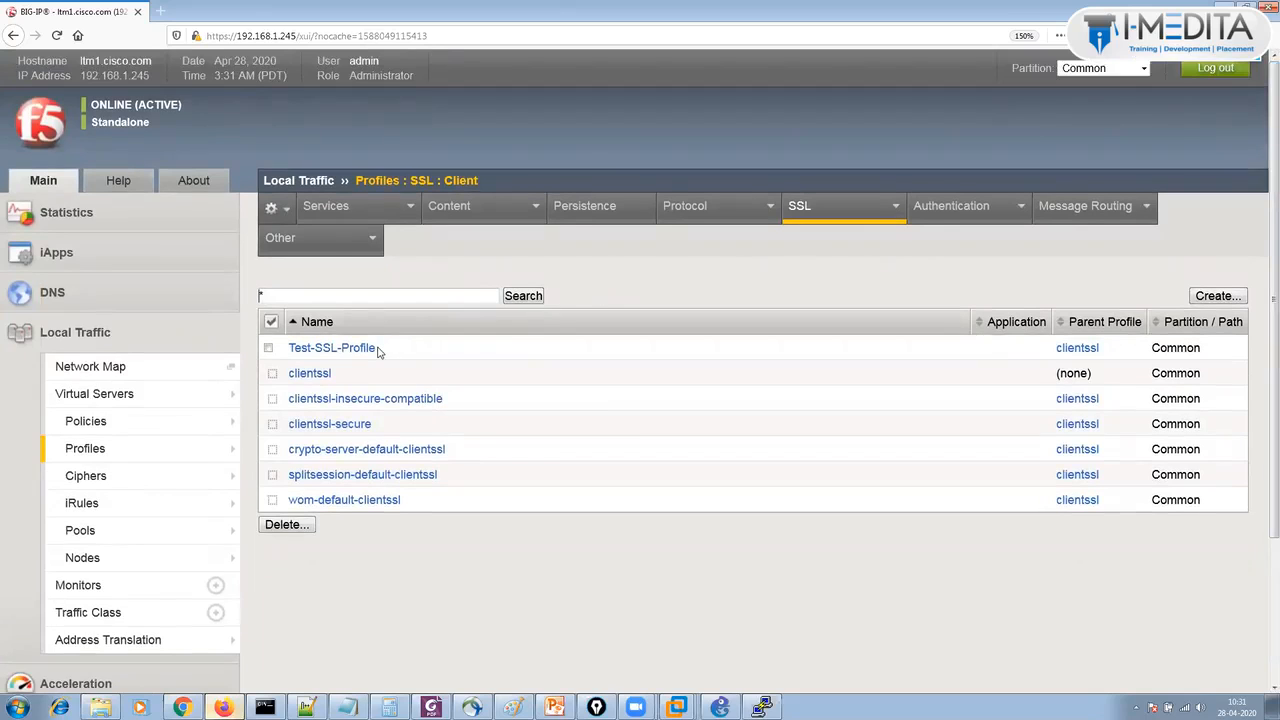
left_click(112, 395)
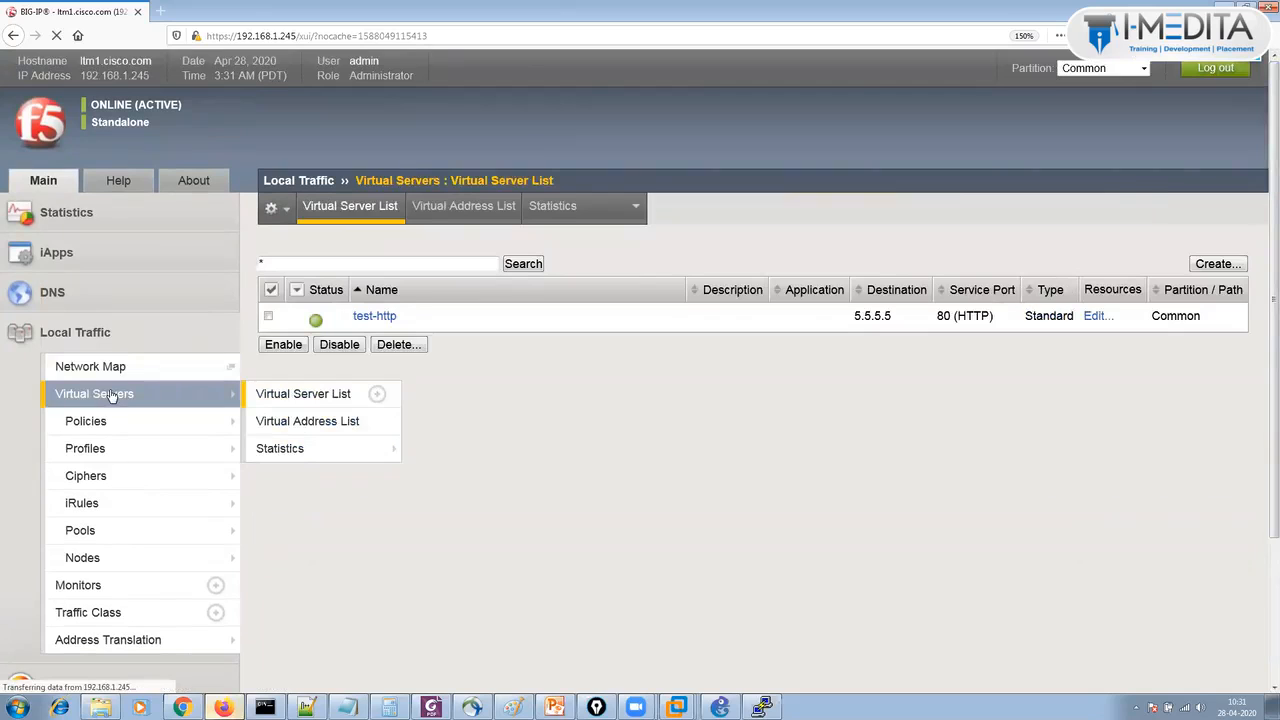
left_click(110, 558)
mouse_move(110, 475)
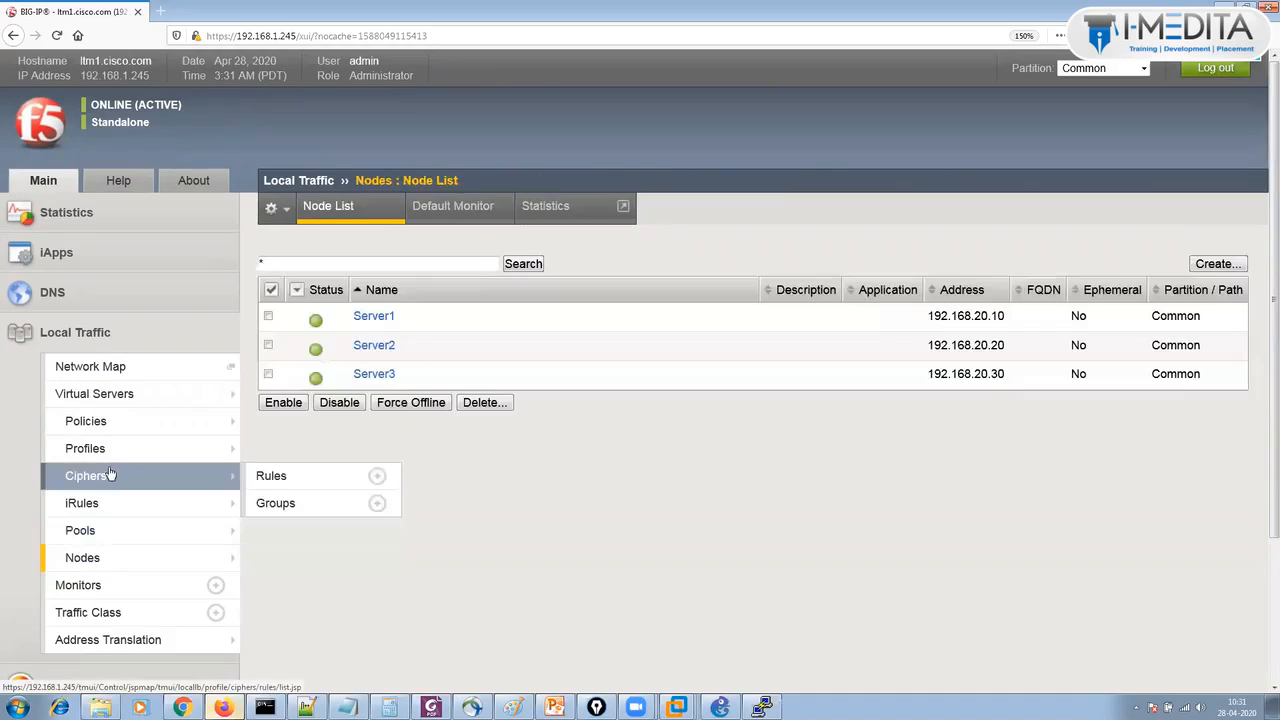
left_click(114, 532)
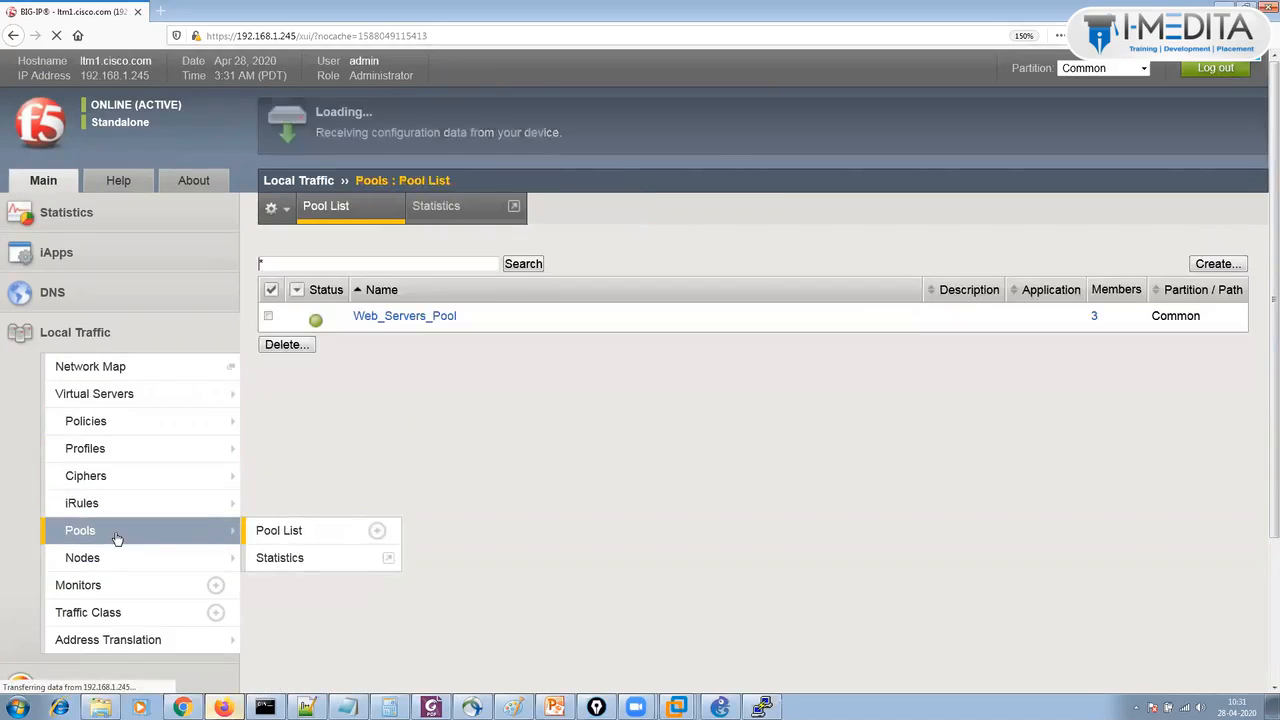
left_click(103, 400)
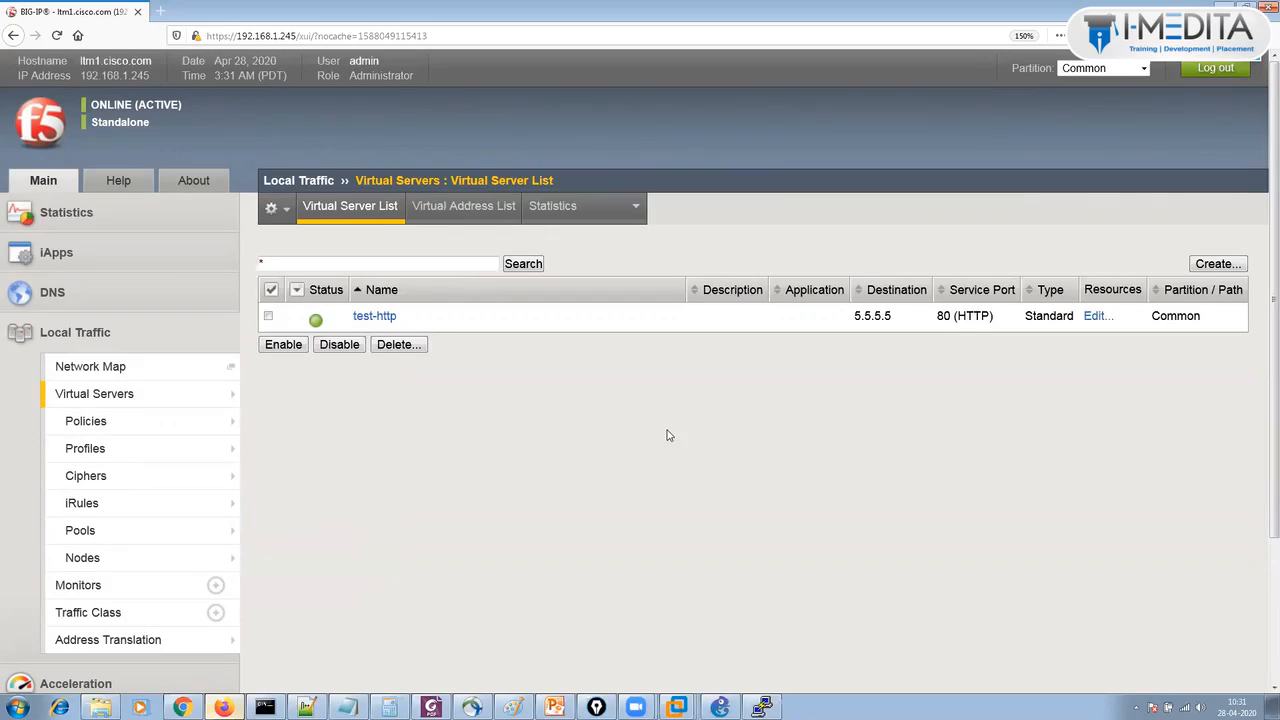
Start a new virtual server named https_vs.
left_click(1216, 264)
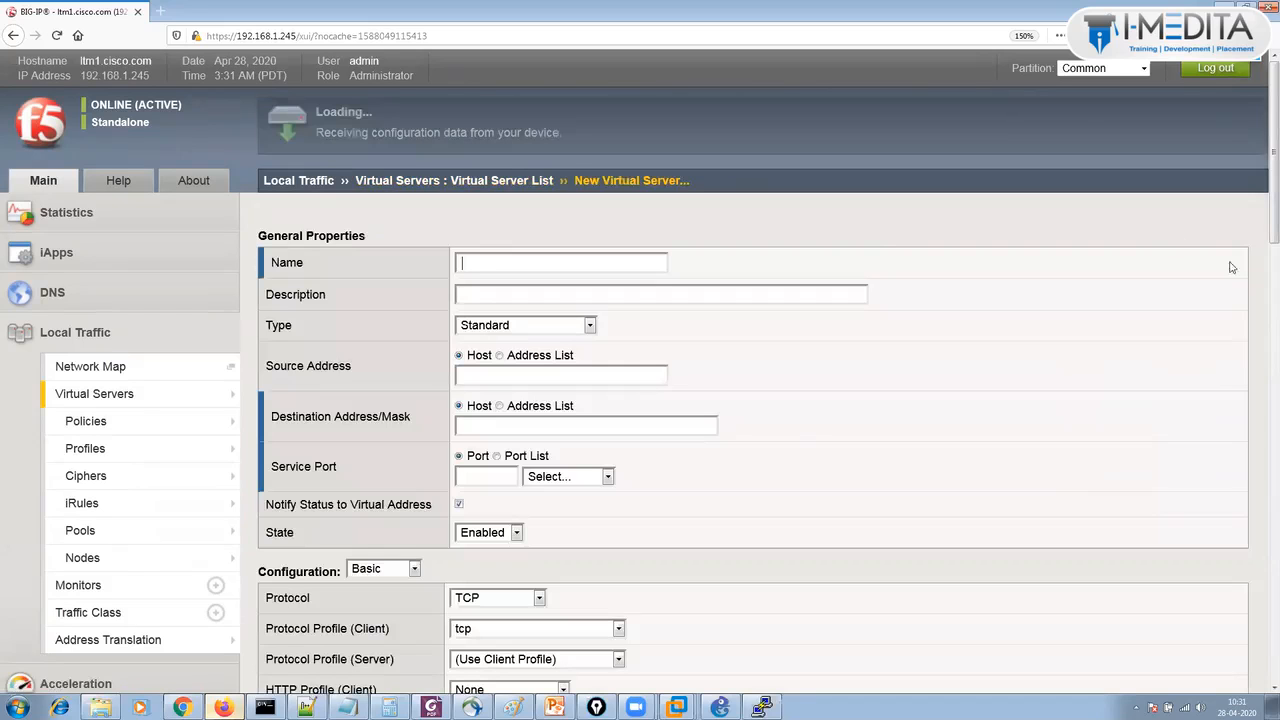
type("http")
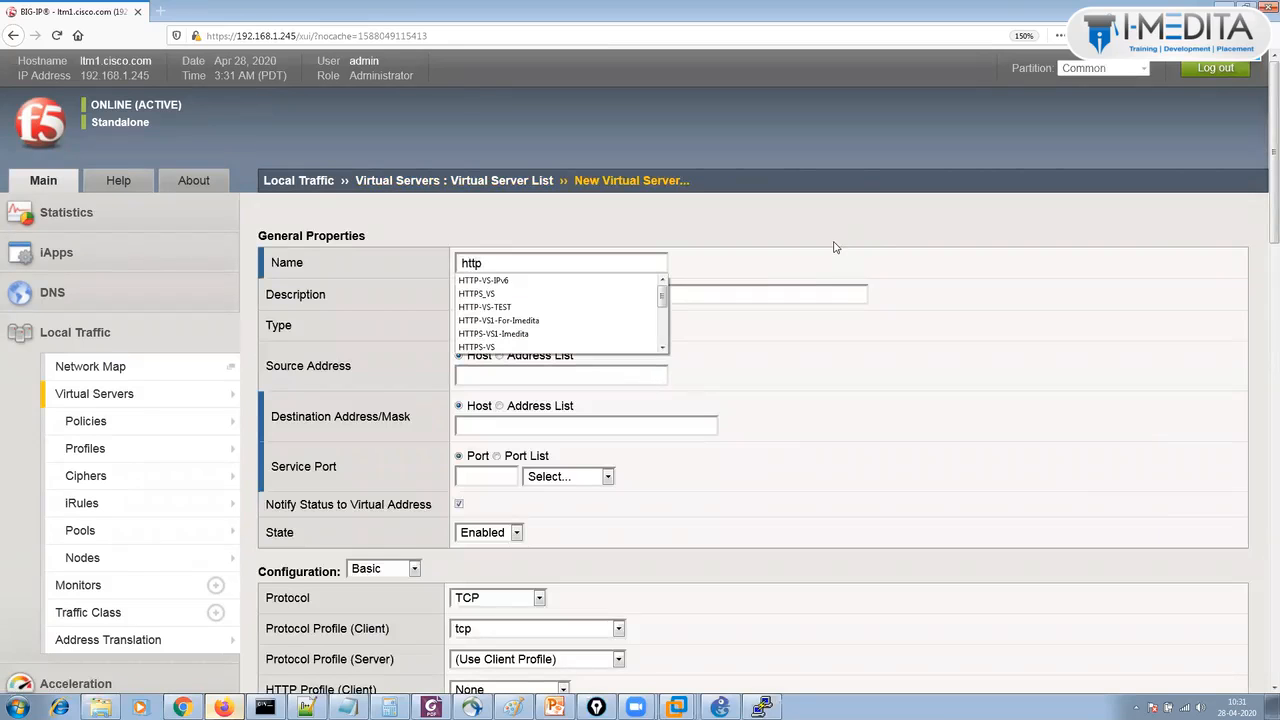
key("BackSpace")
key("BackSpace")
key("BackSpace")
key("BackSpace")
type("https")
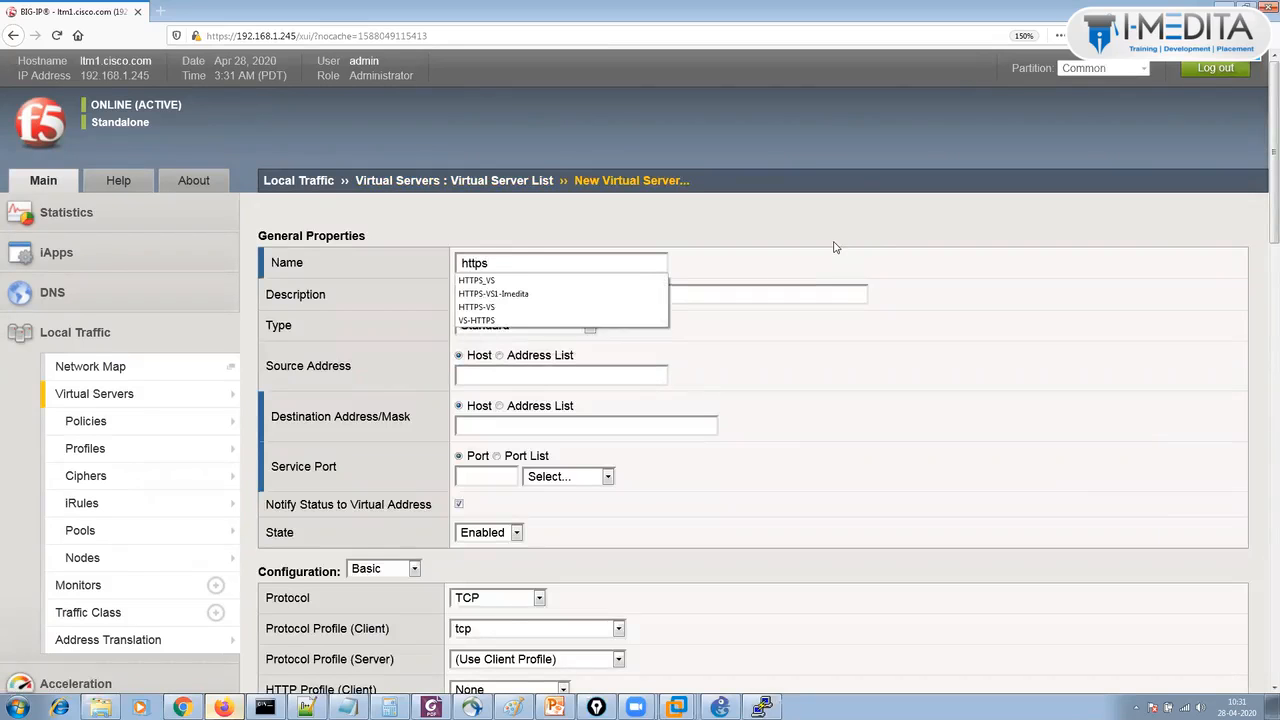
type("_vs")
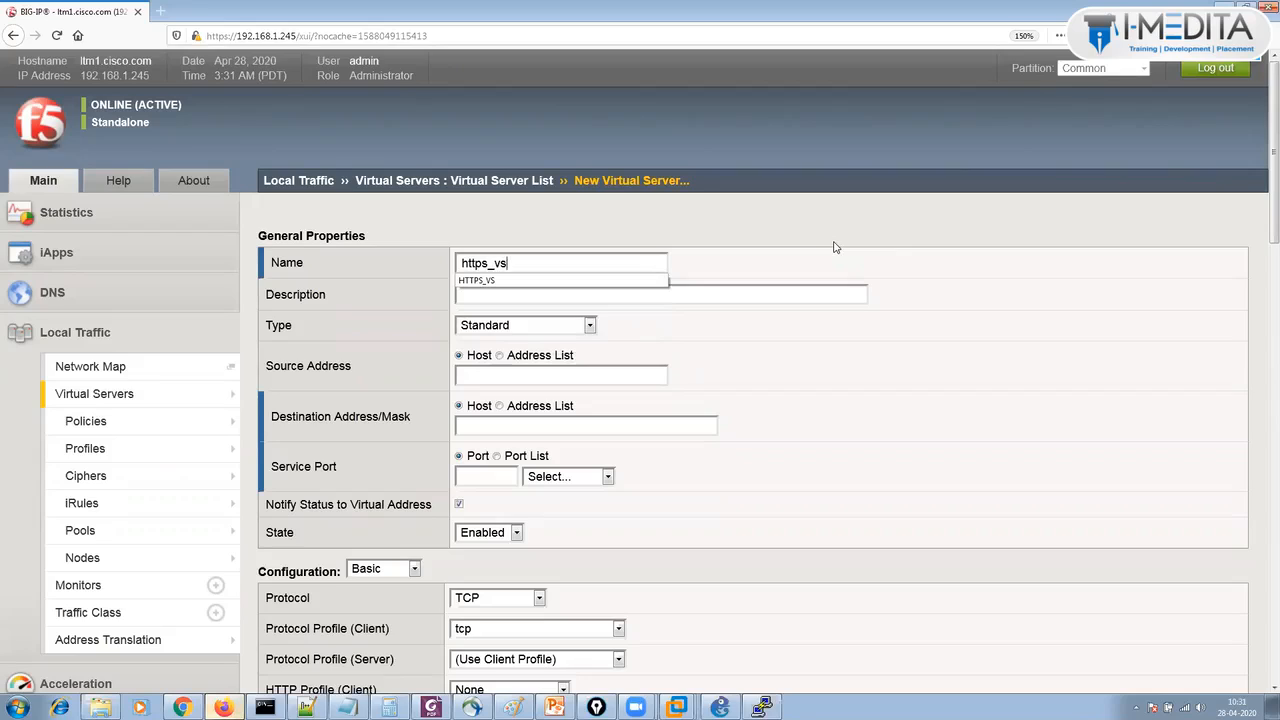
left_click(848, 295)
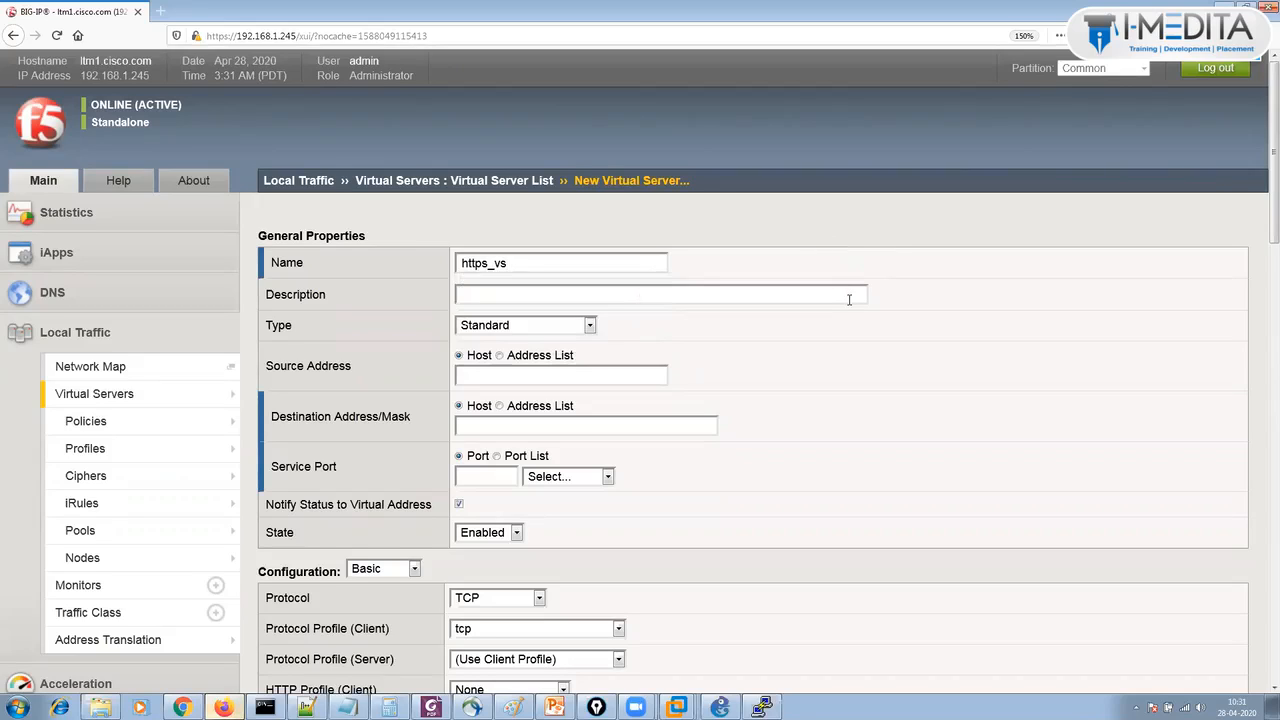
left_click(572, 375)
Set the destination to 5.5.5.5/32 and the service port to 443 HTTPS.
left_click(610, 430)
type("5.5.5.5")
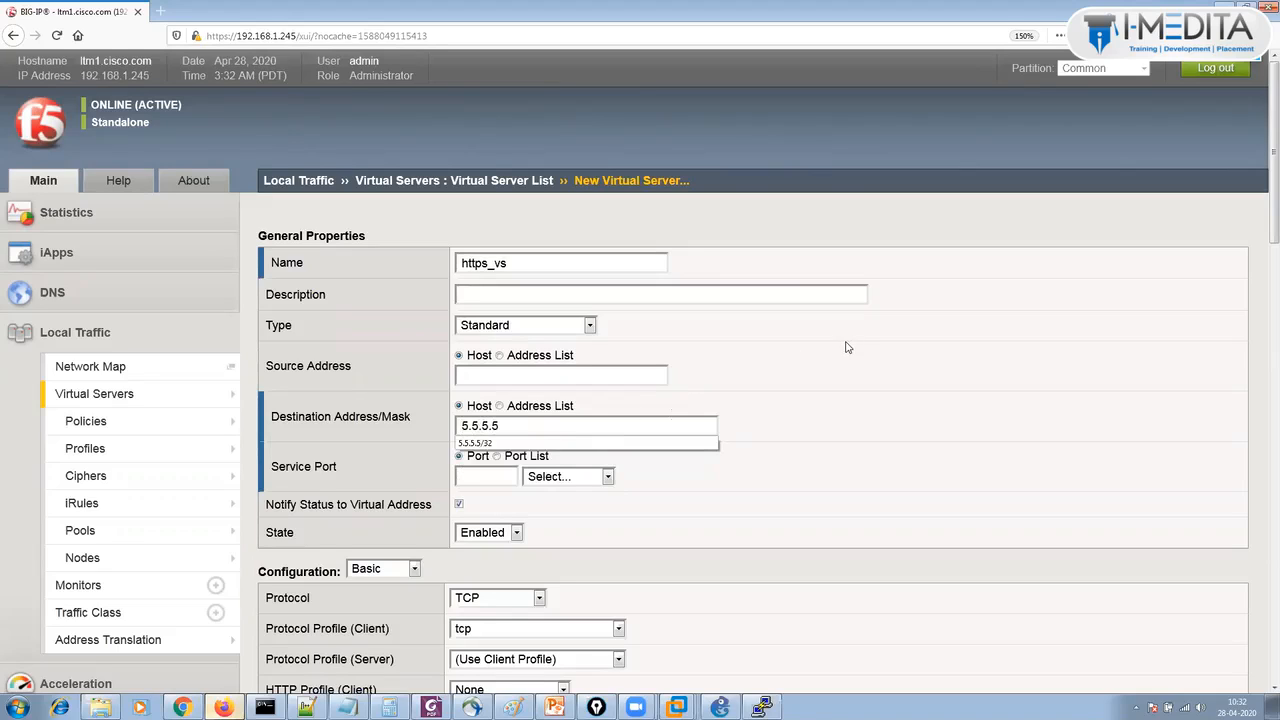
left_click(573, 445)
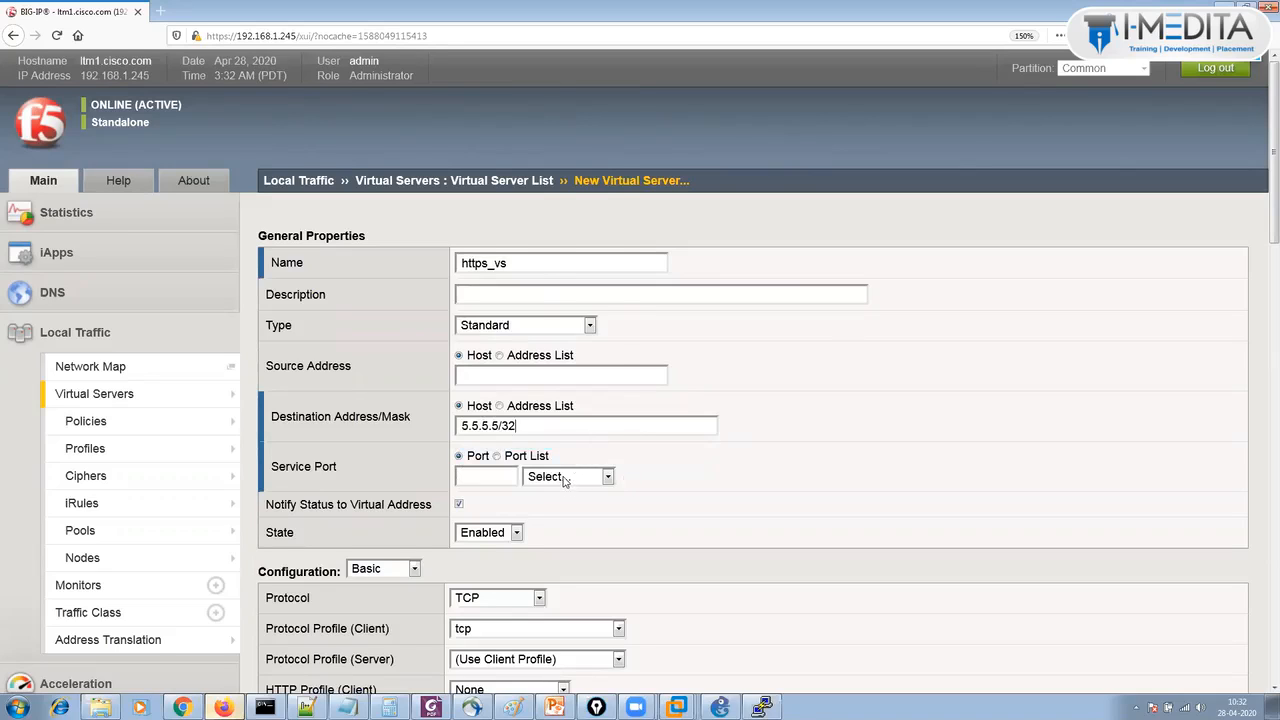
left_click(566, 479)
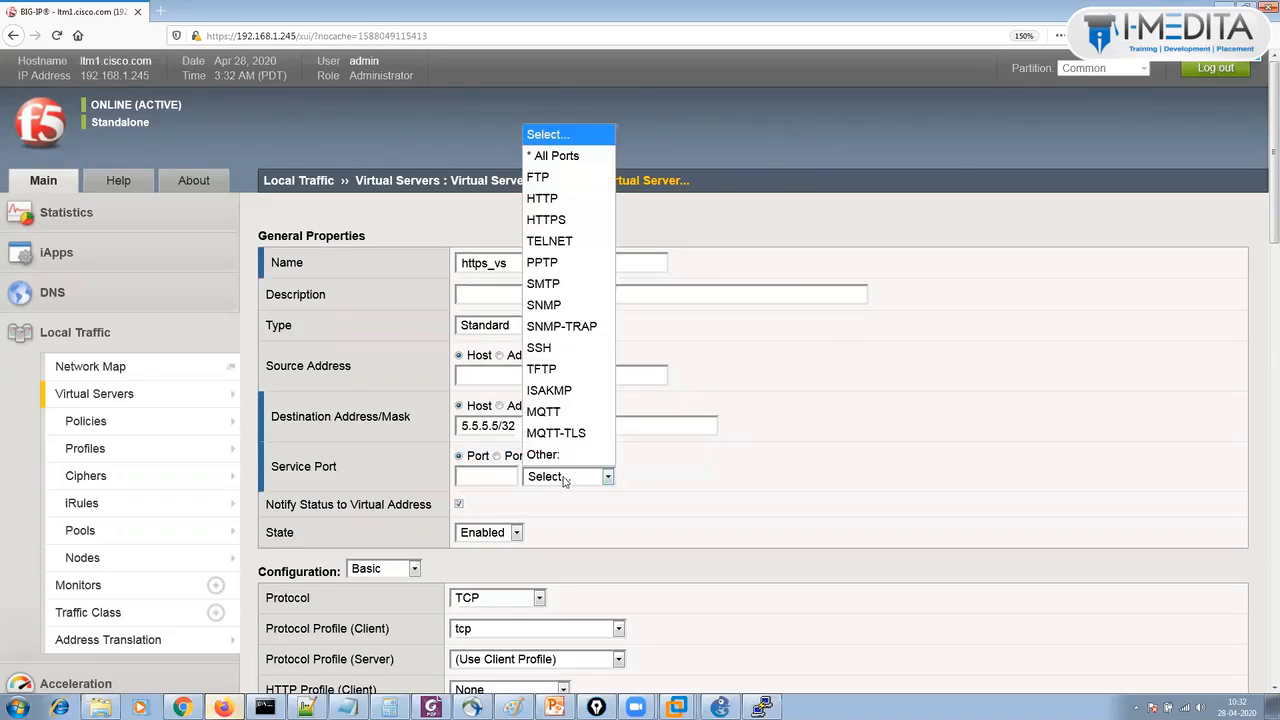
left_click(546, 219)
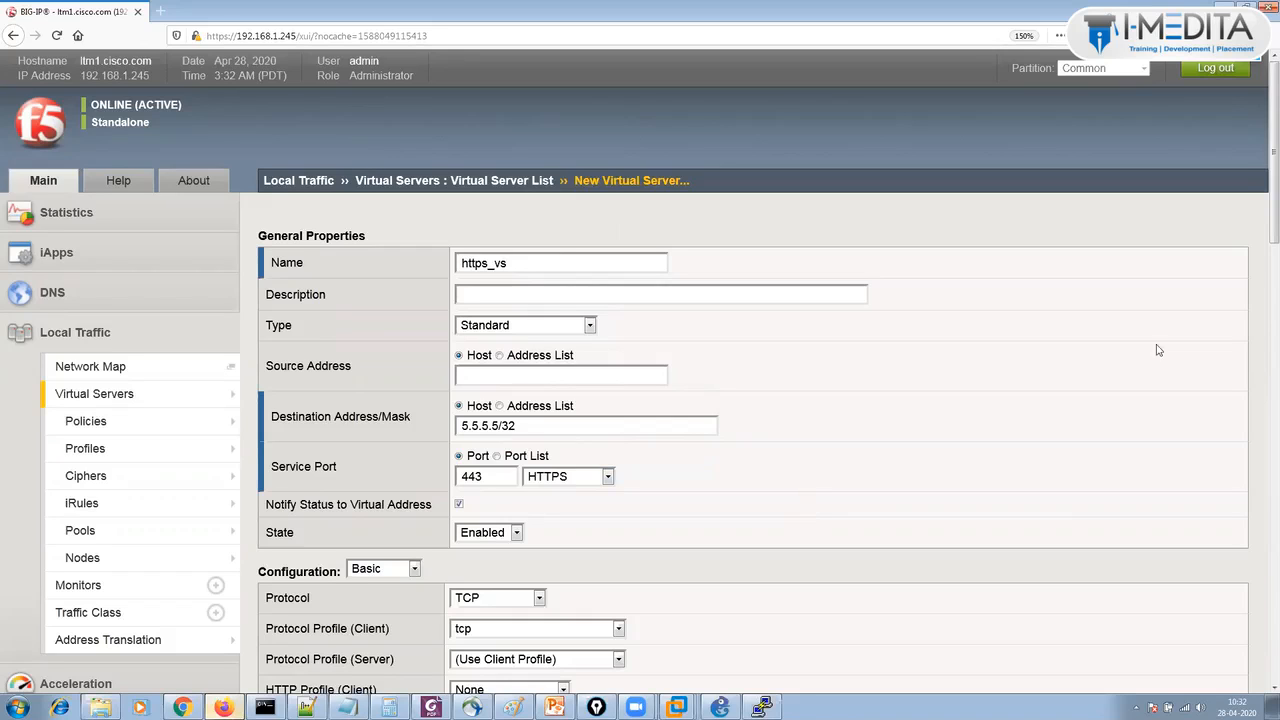
left_click_drag(1263, 170, 1260, 314)
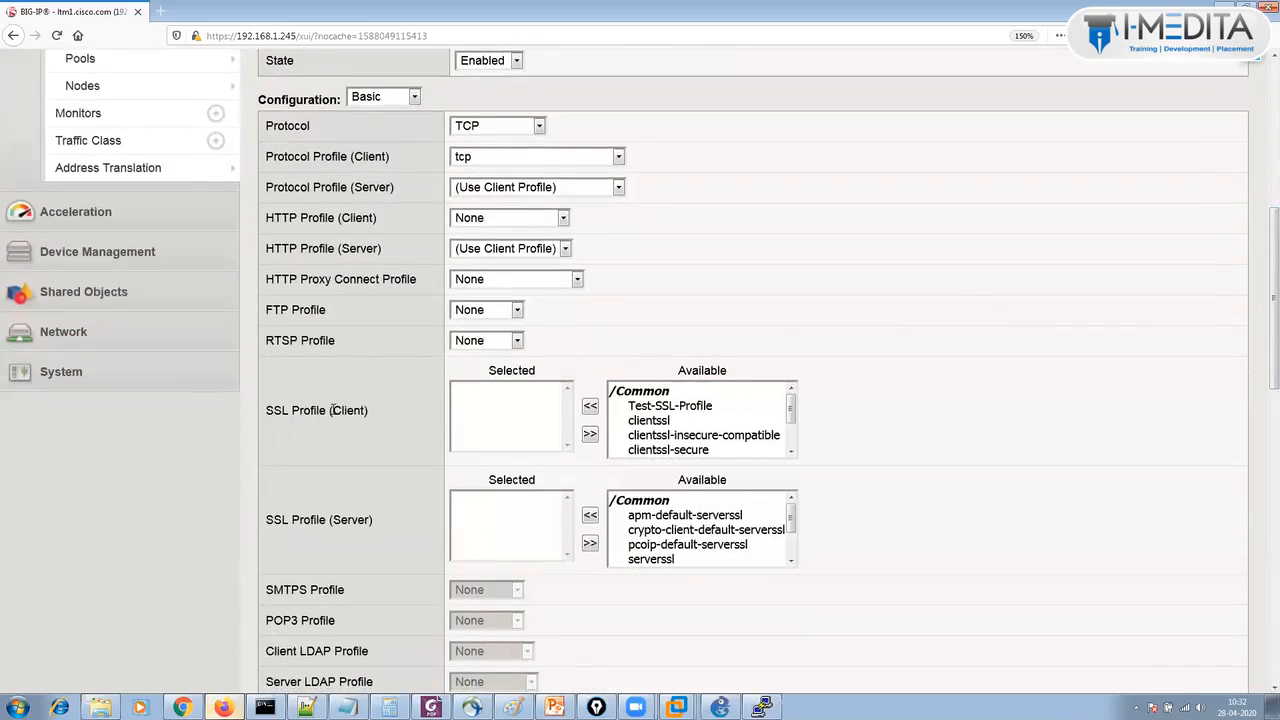
Move Test-SSL-Profile into the selected client SSL profiles.
left_click_drag(330, 417, 357, 427)
left_click_drag(333, 519, 400, 518)
left_click(367, 444)
left_click_drag(365, 410, 341, 410)
left_click(679, 408)
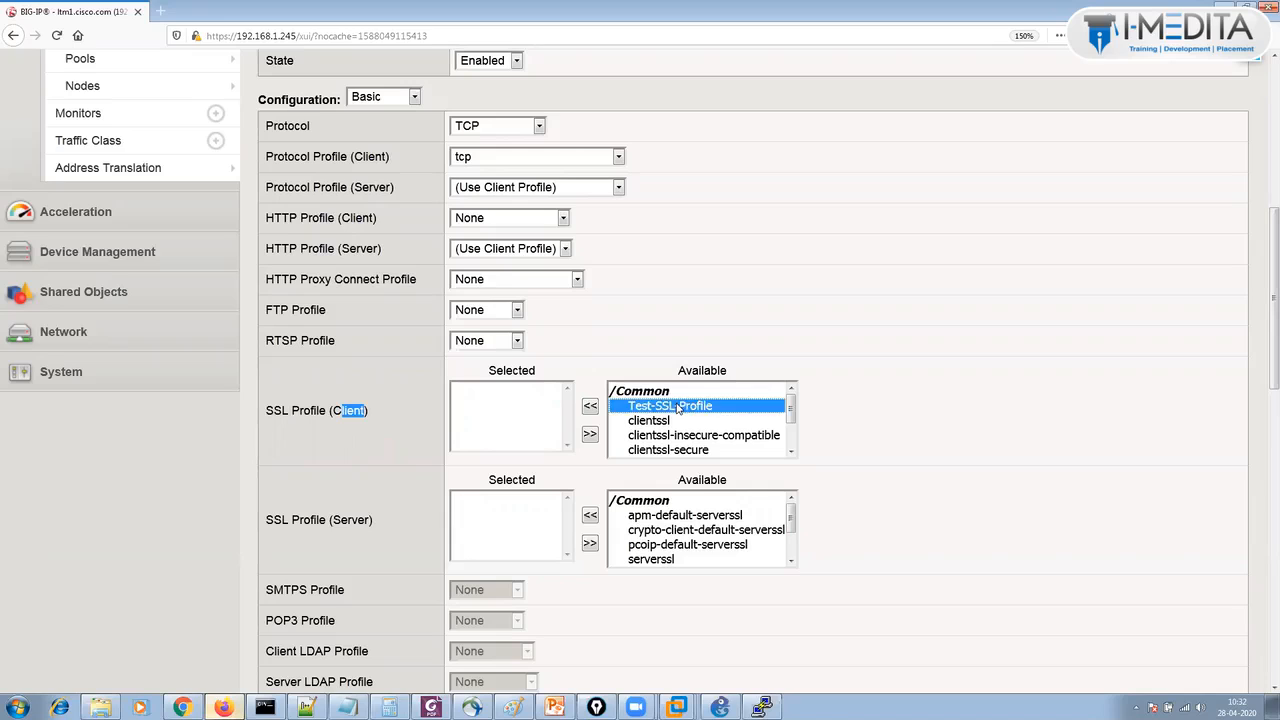
left_click(590, 406)
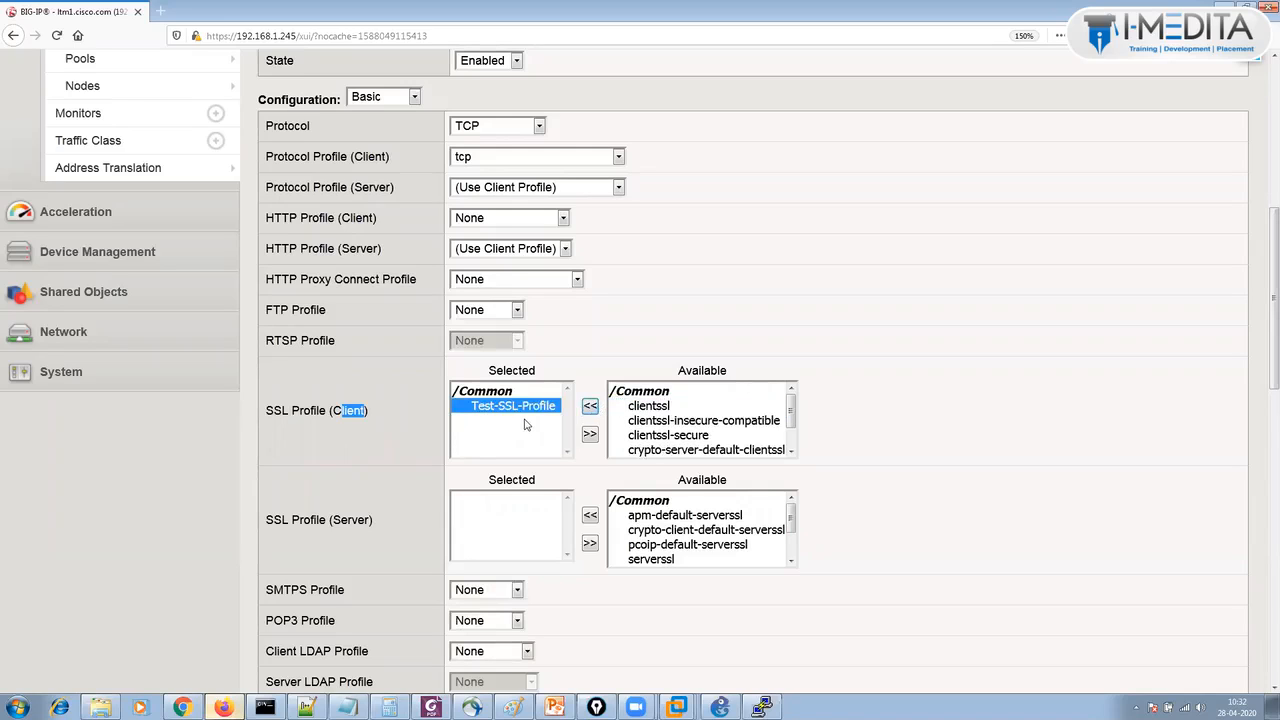
Choose Web_Servers_Pool as the default pool.
left_click_drag(1260, 342, 1262, 672)
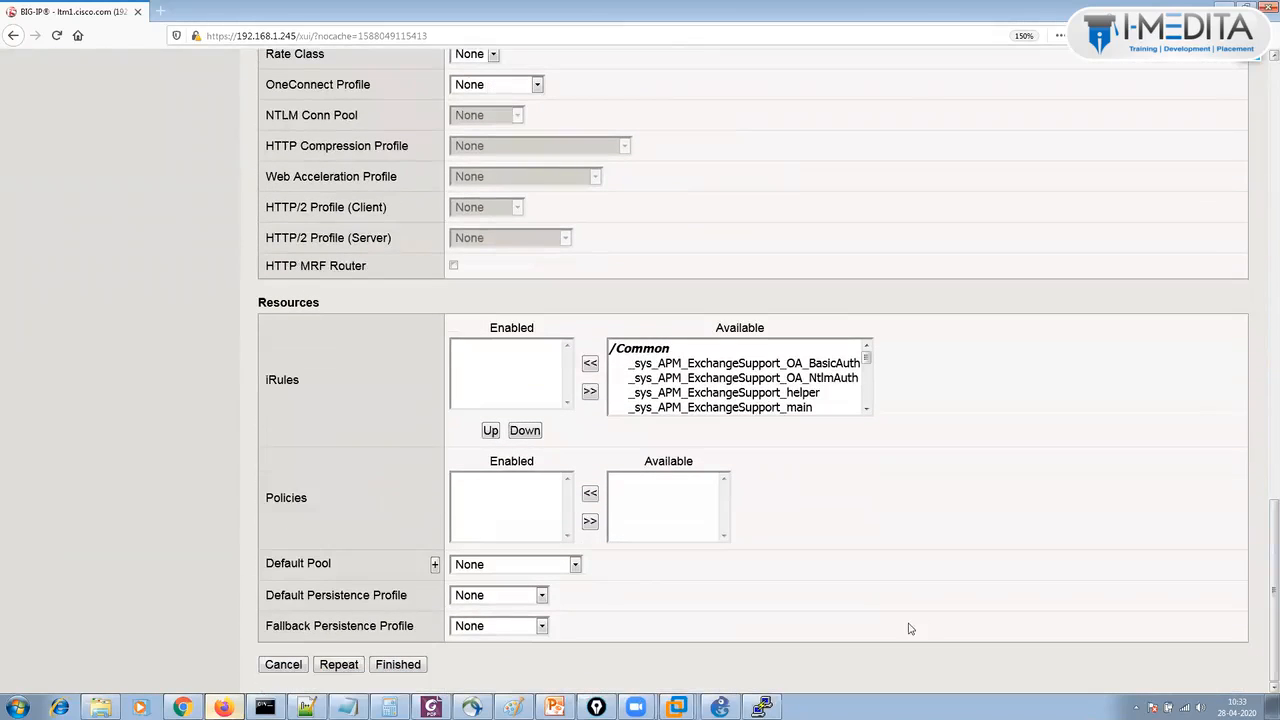
left_click(467, 570)
left_click(512, 631)
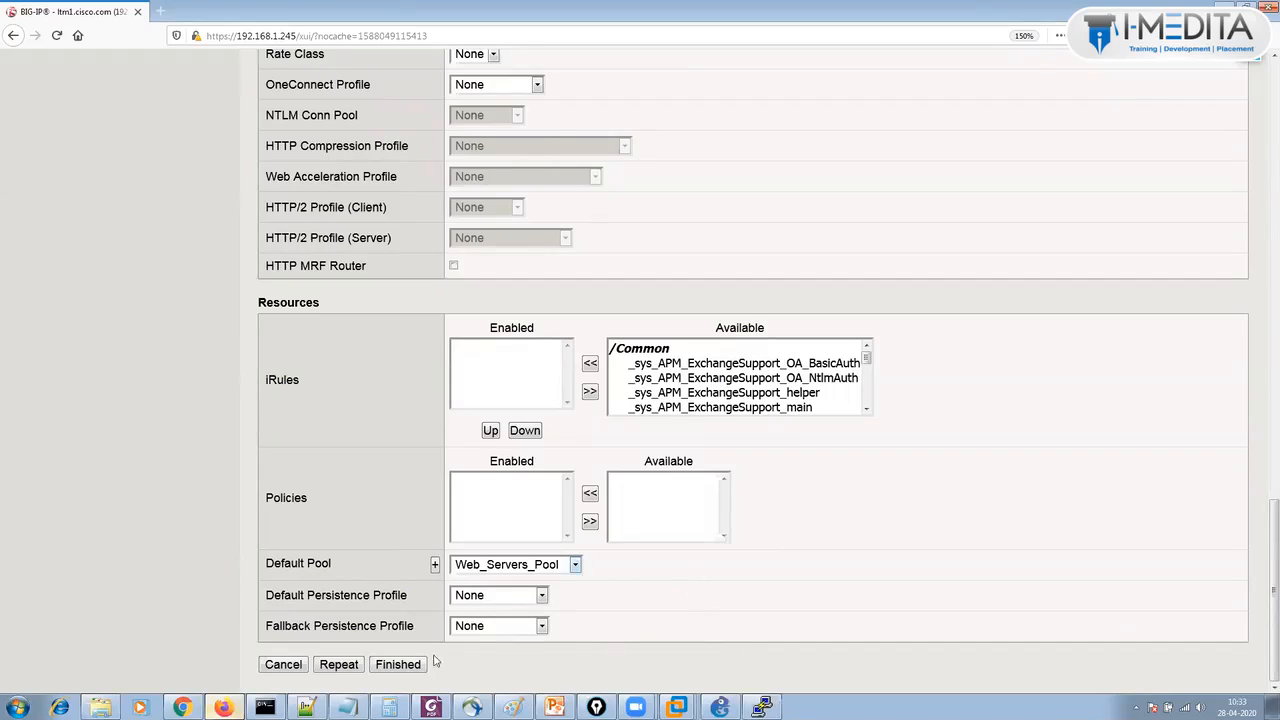
Finish creating https_vs (5.5.5.5:443), confirm it is listed beside test-http, then return to GNS3.
left_click(398, 665)
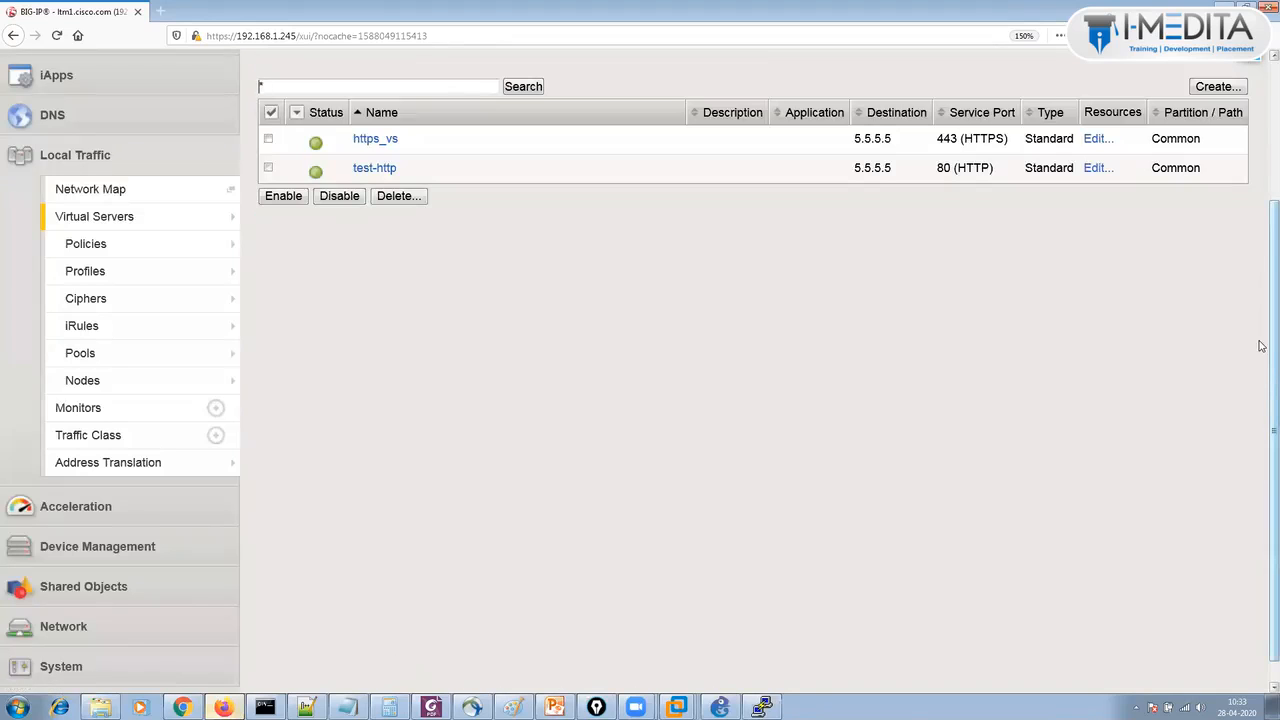
scroll(1261, 330, "up", 3)
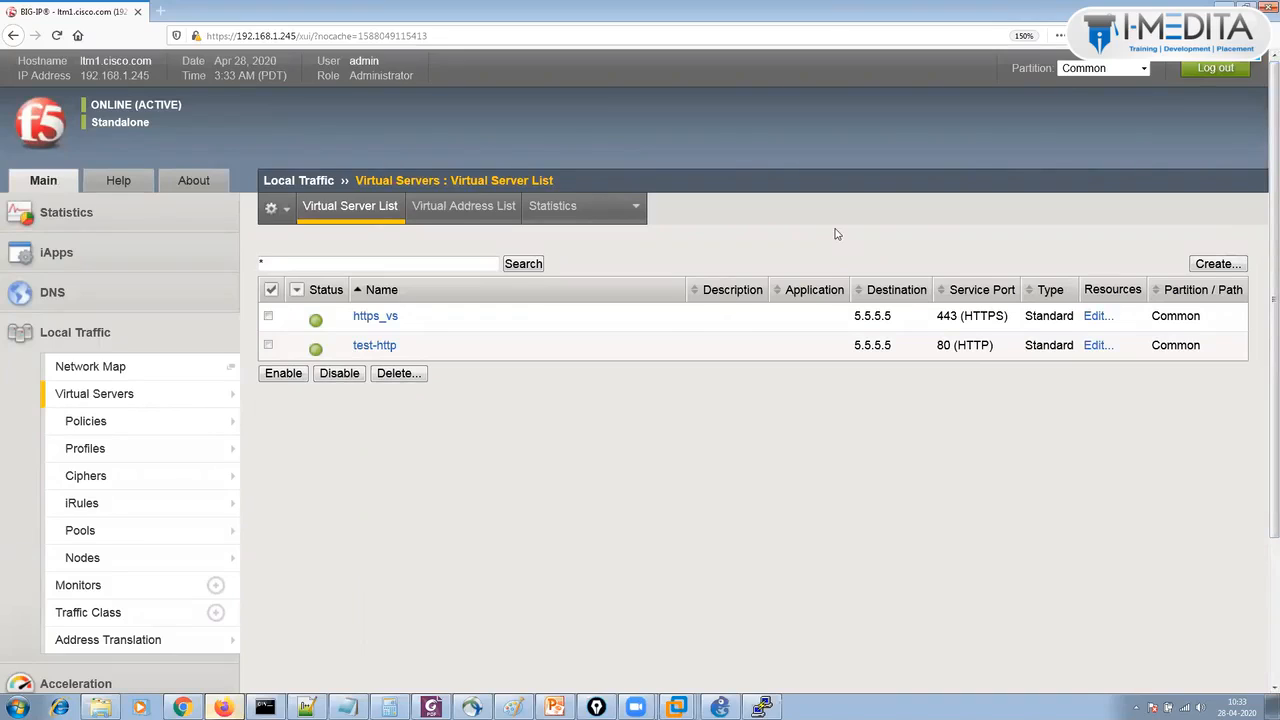
left_click(720, 707)
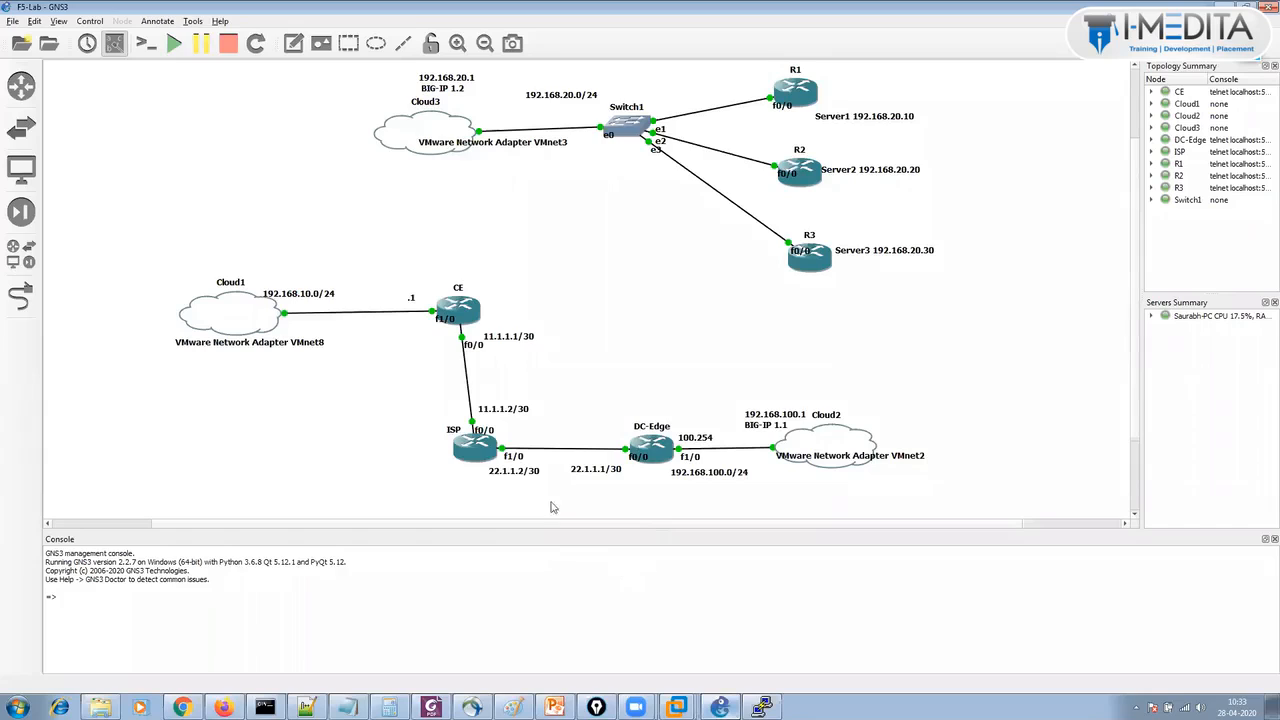
Start a packet capture on the Cloud1–CE link with the default settings.
right_click(360, 316)
left_click(386, 324)
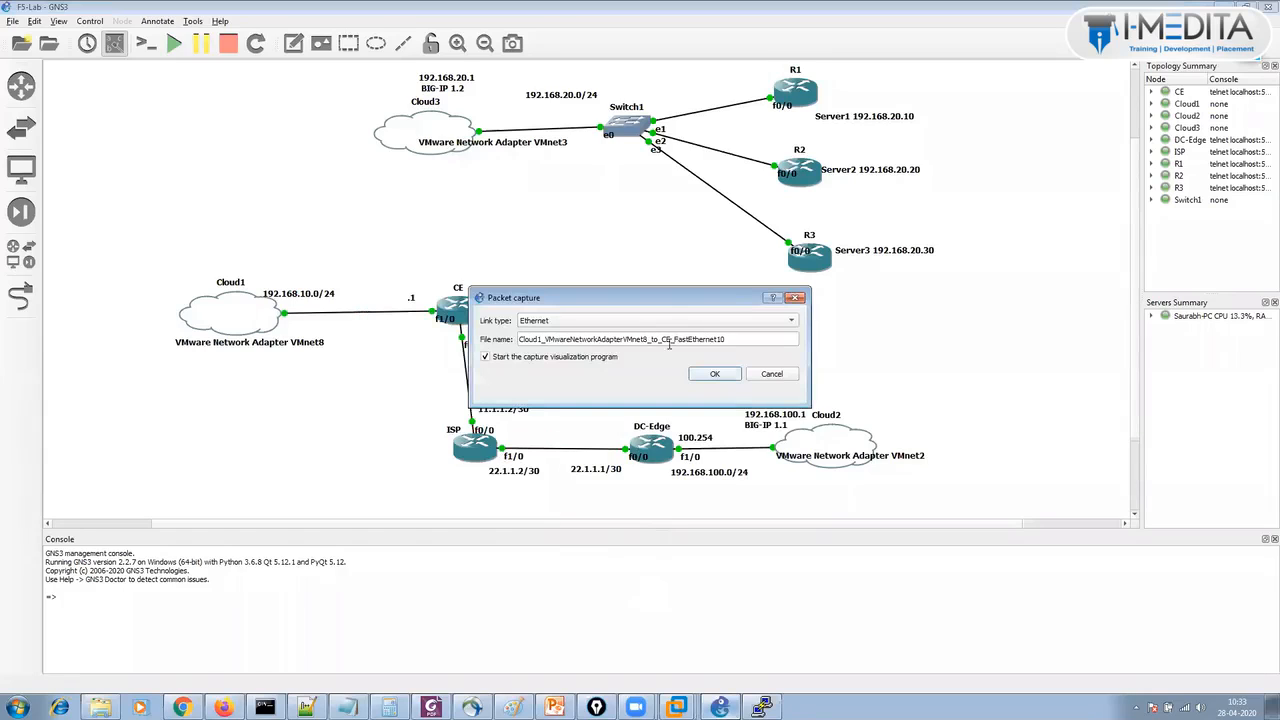
left_click(715, 373)
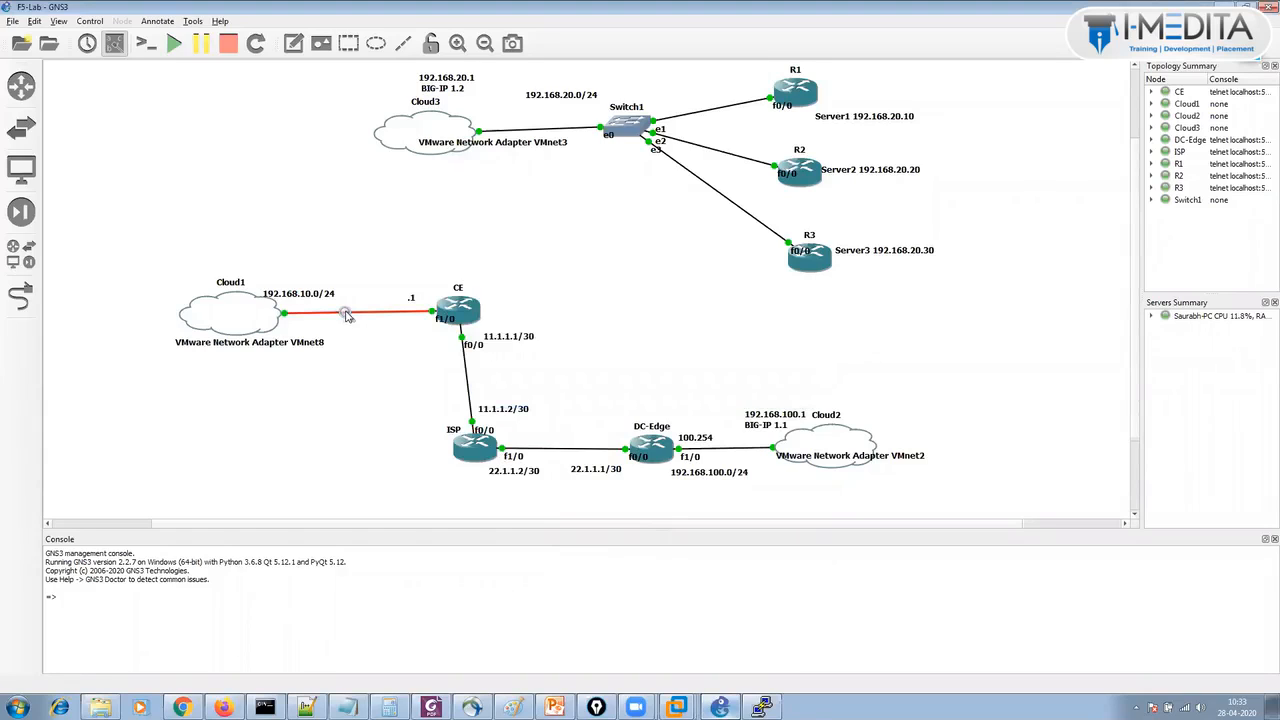
Open the live Cloud1–CE capture in Wireshark and view the first packet's details.
right_click(345, 315)
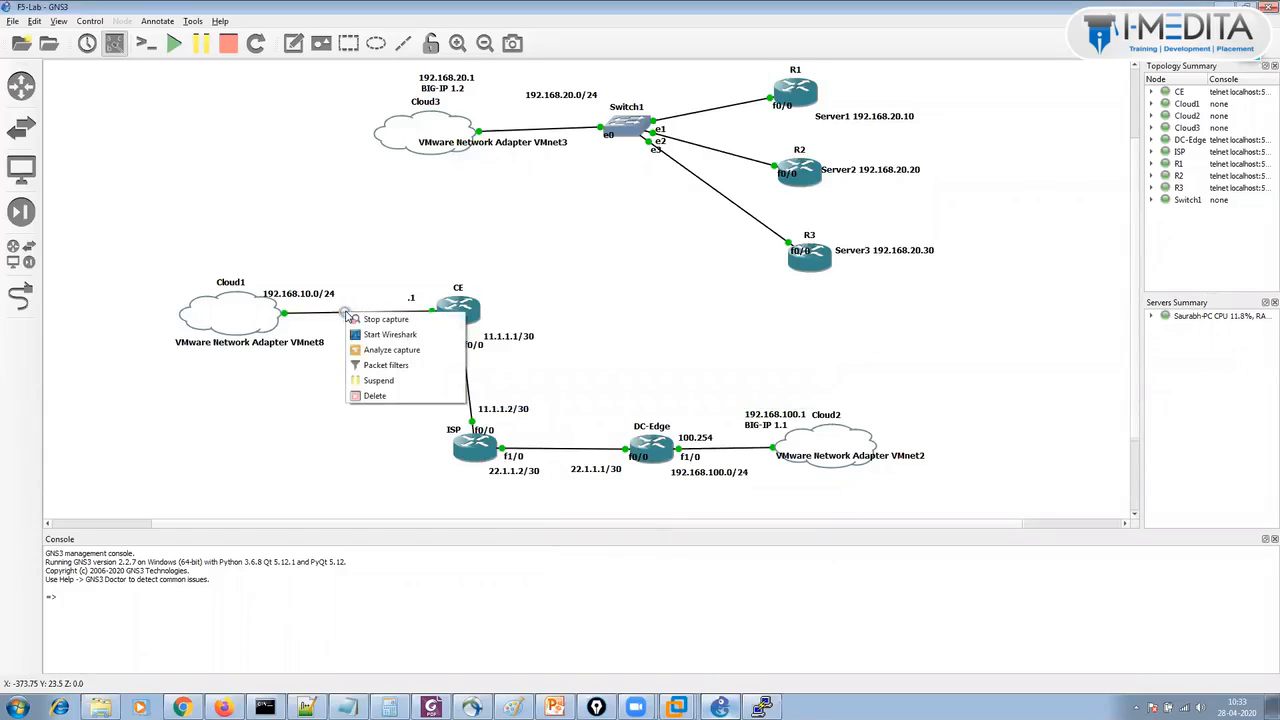
left_click(384, 341)
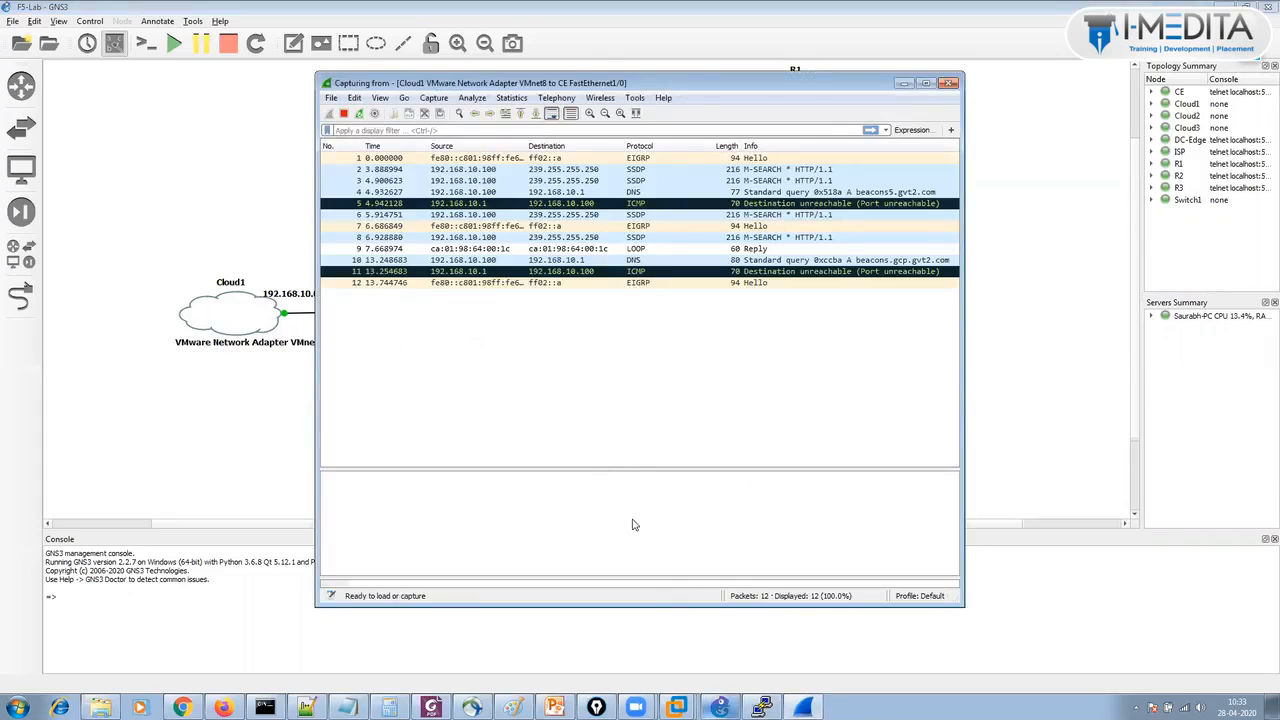
left_click(616, 452)
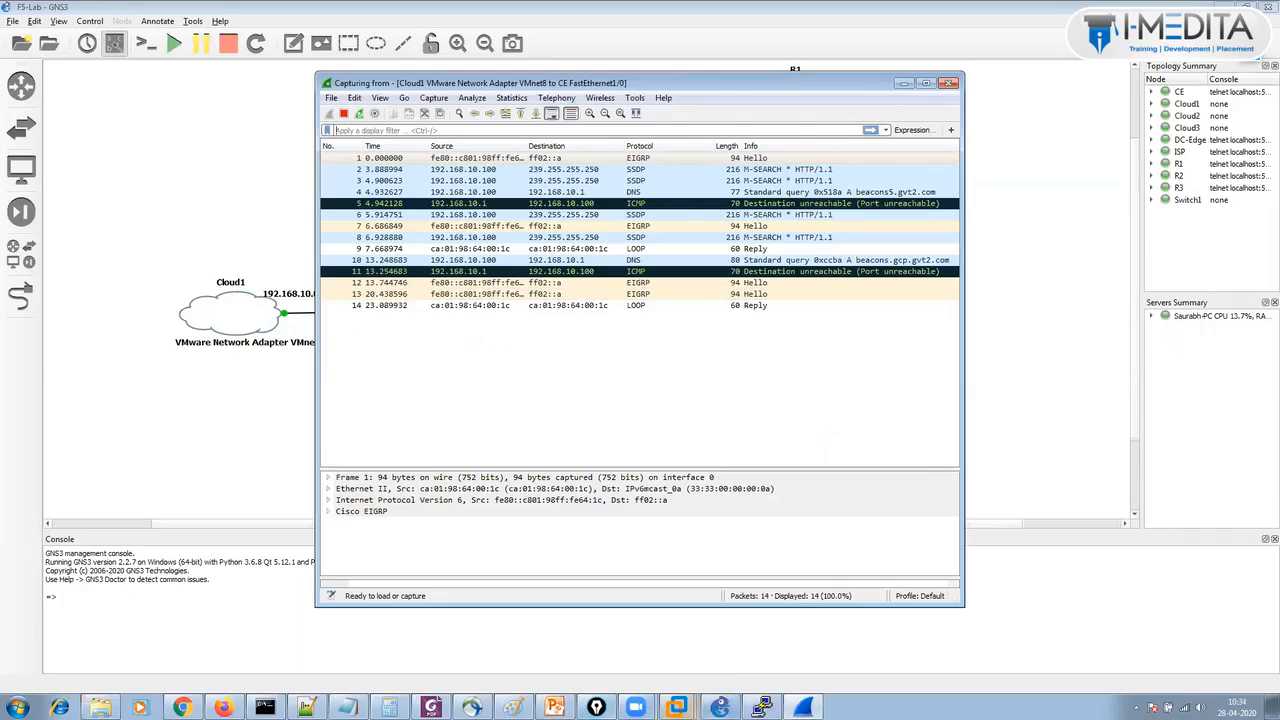
left_click(677, 708)
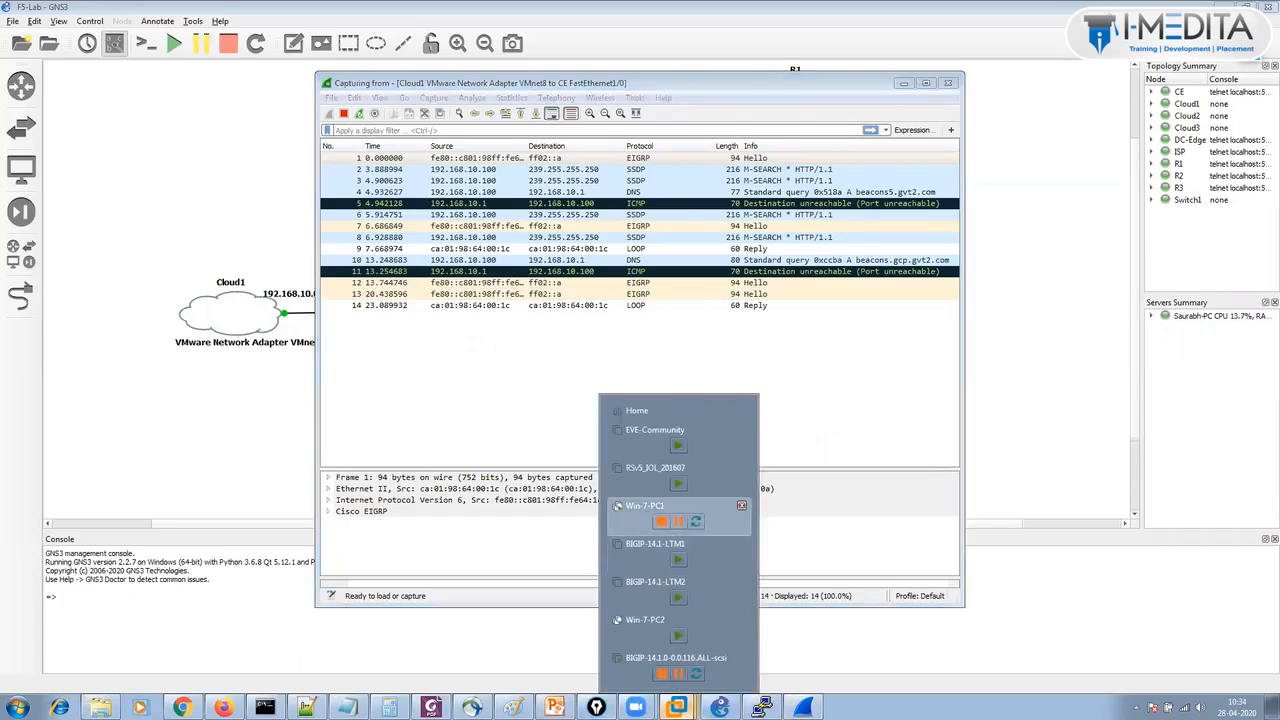
In the Win-7-PC1 VM, open Chrome and load 5.5.5.5 over plain HTTP.
left_click(630, 519)
left_click(436, 657)
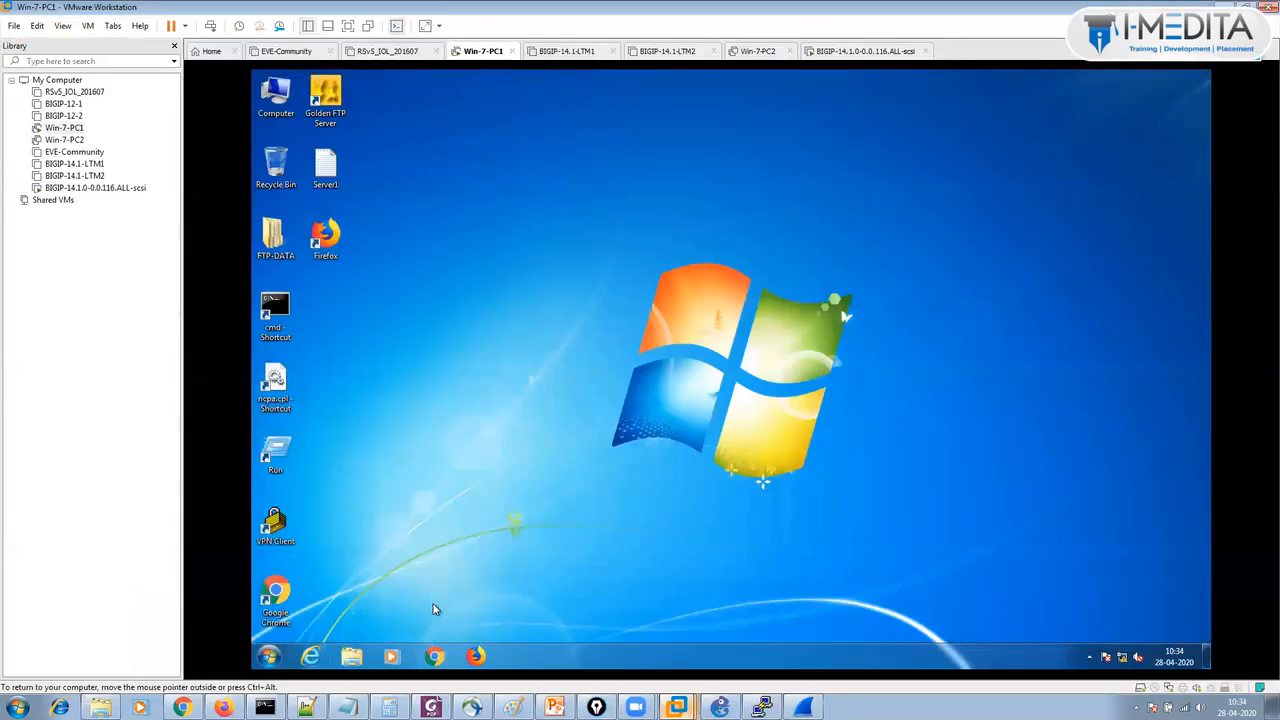
left_click(434, 657)
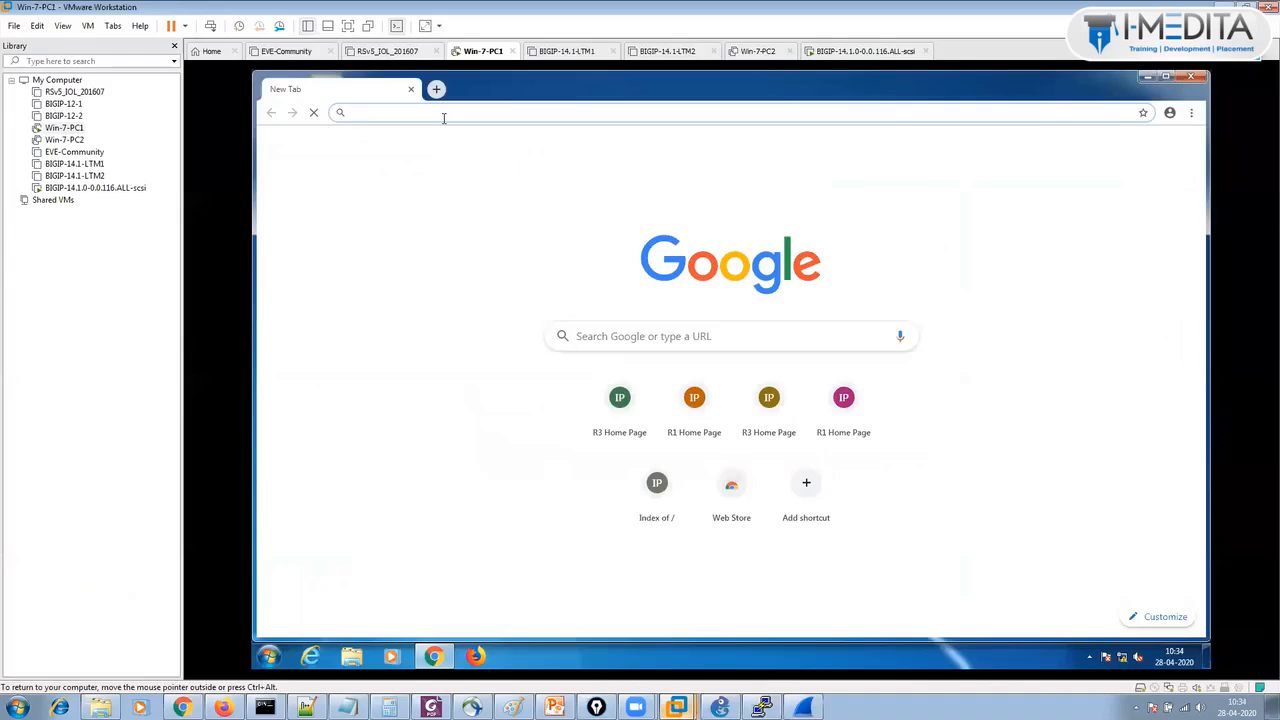
type("5.5.5")
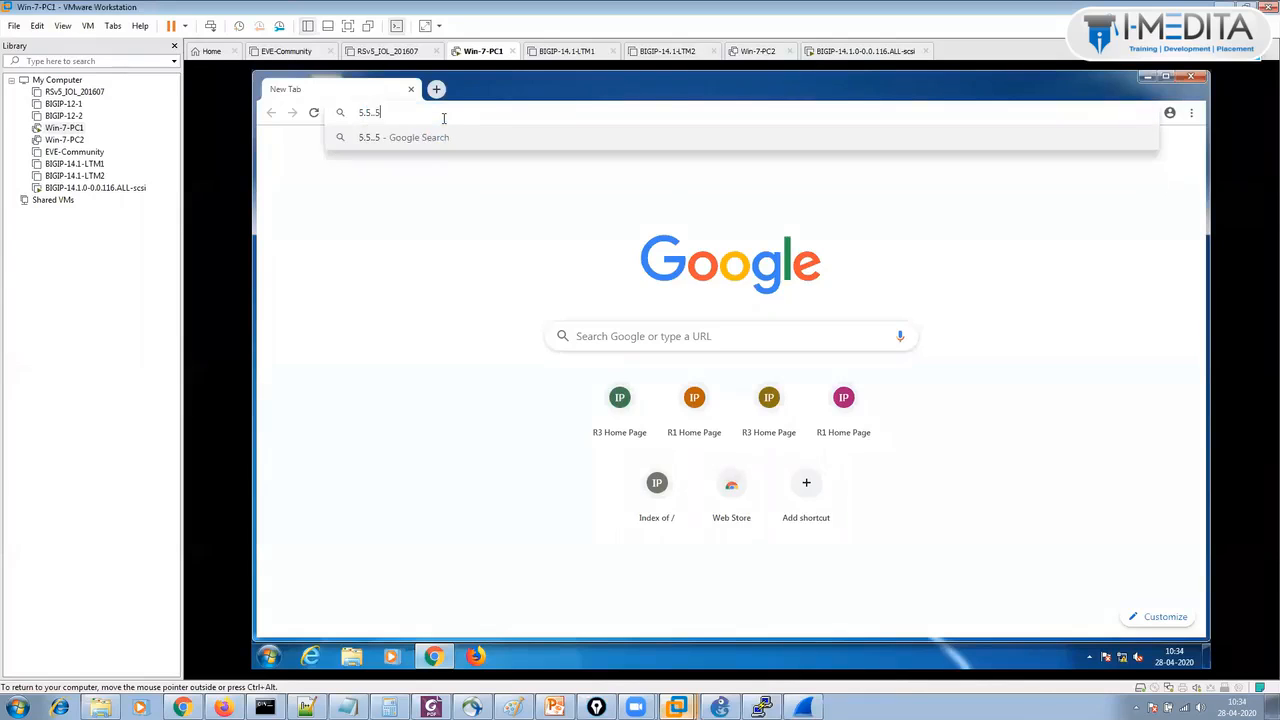
type(".5")
key("Return")
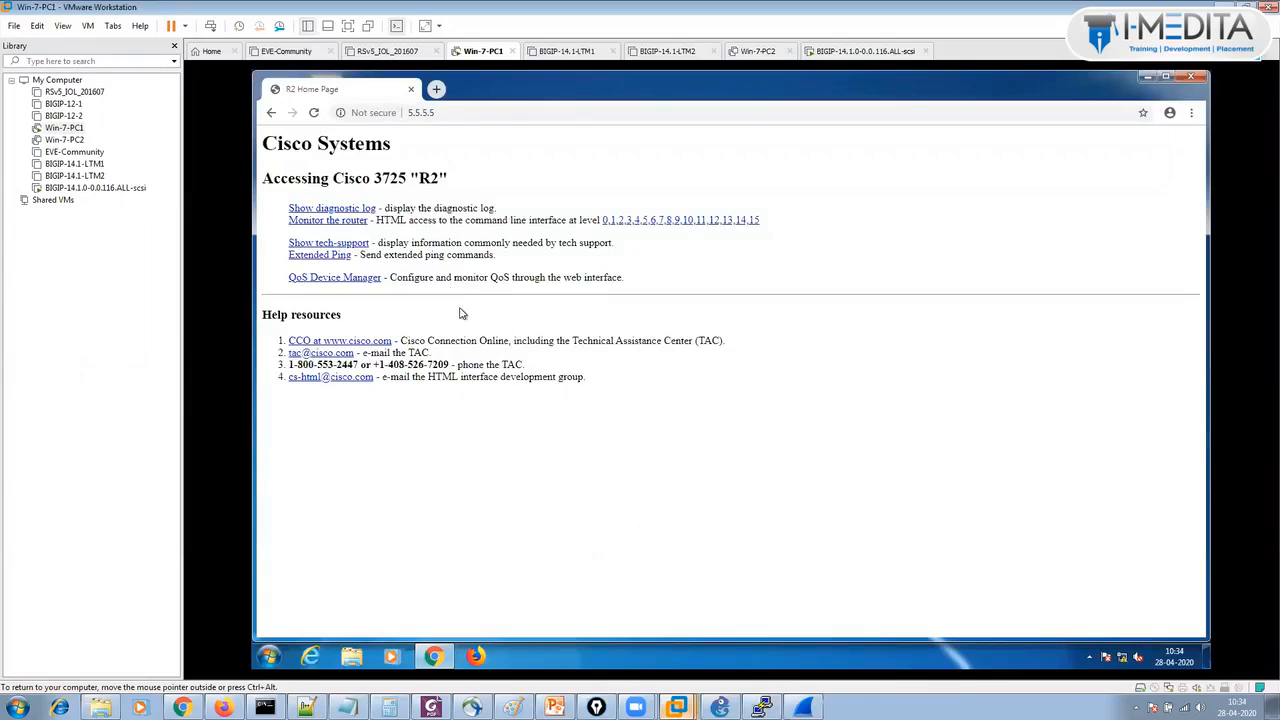
left_click(474, 110)
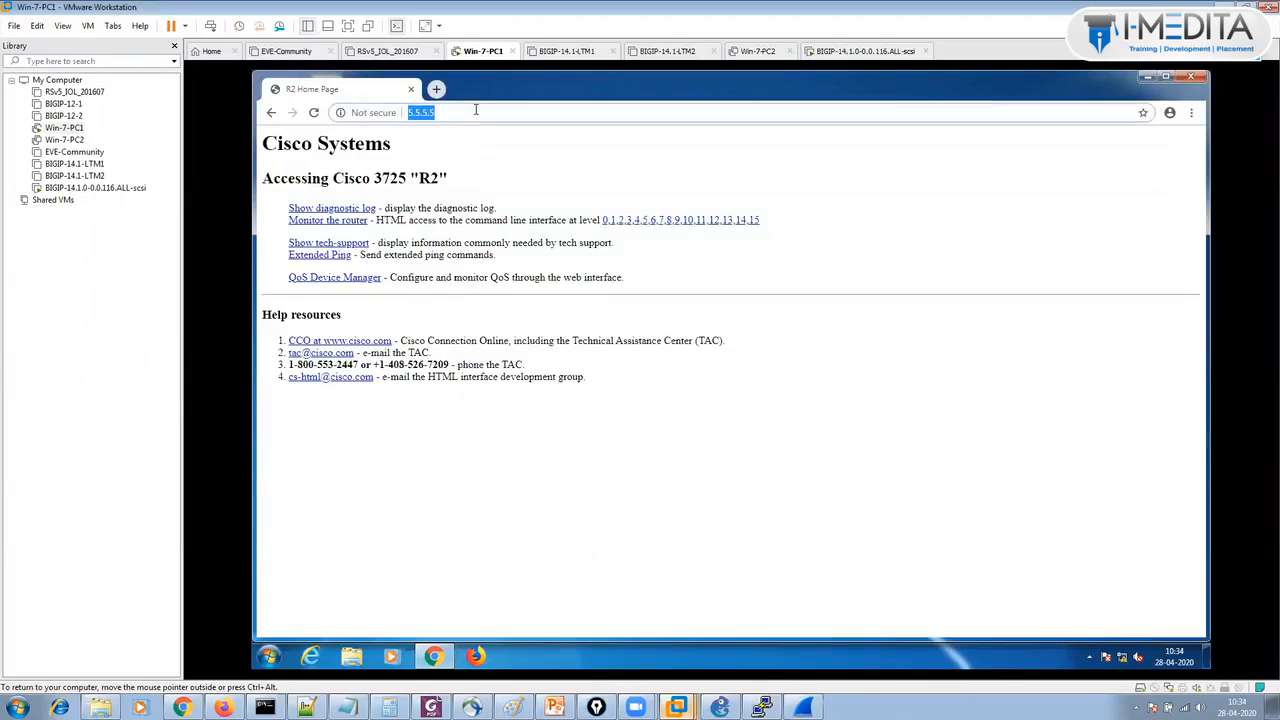
type("https")
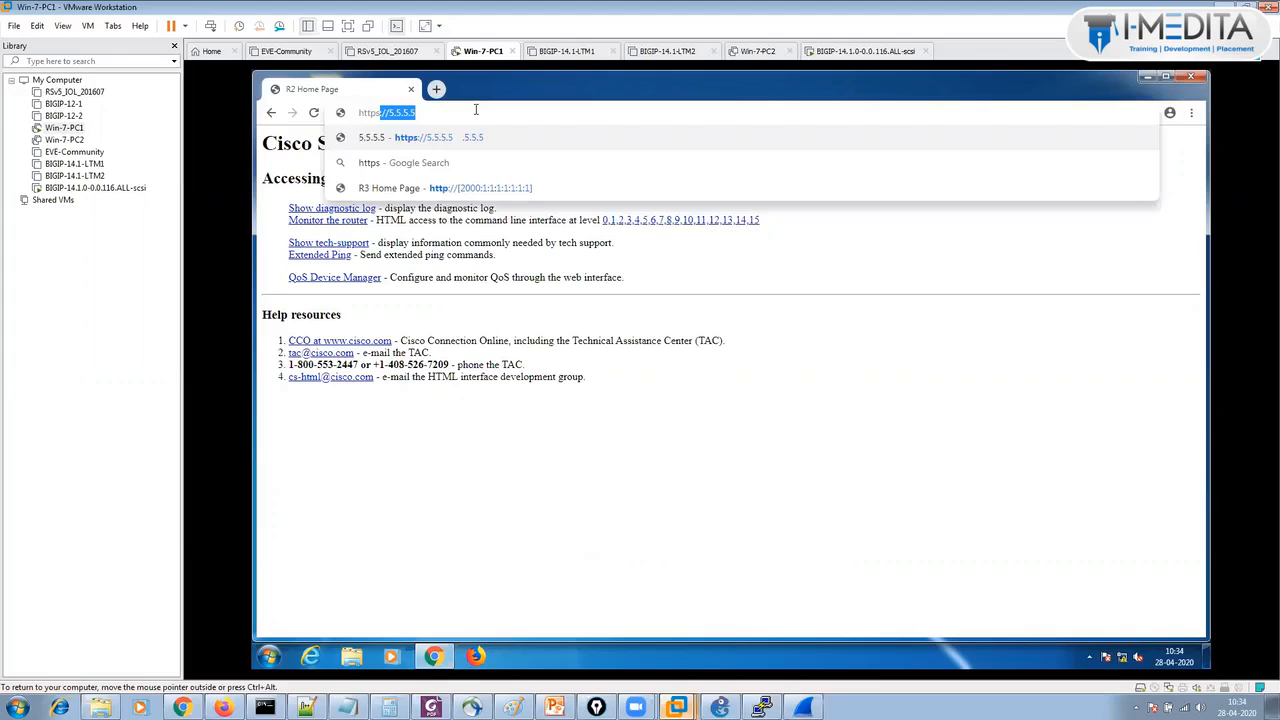
key("Return")
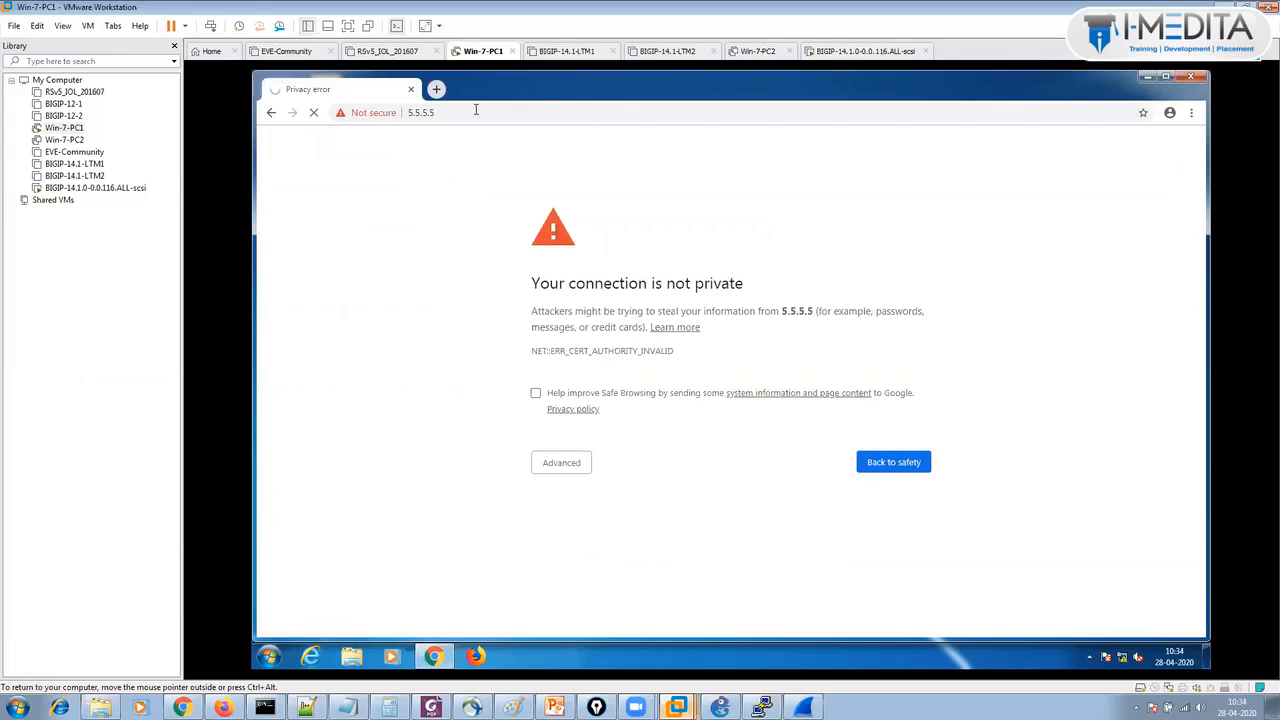
left_click(342, 117)
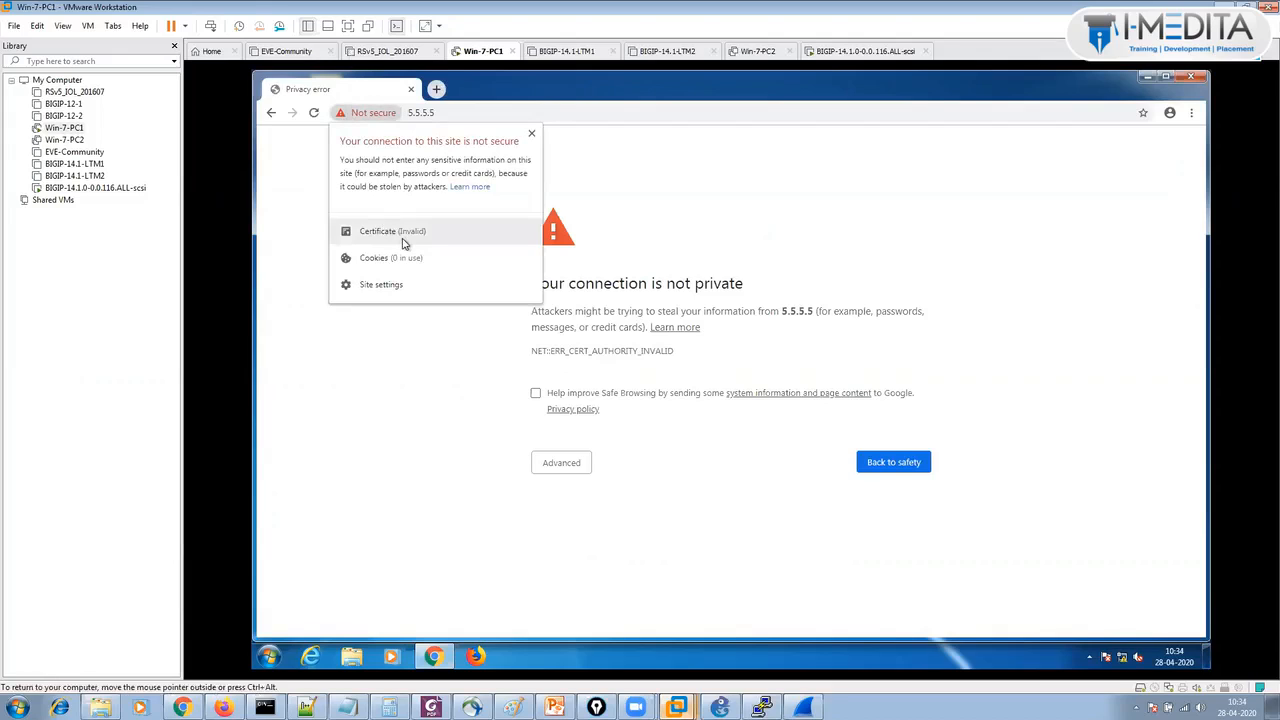
left_click(345, 119)
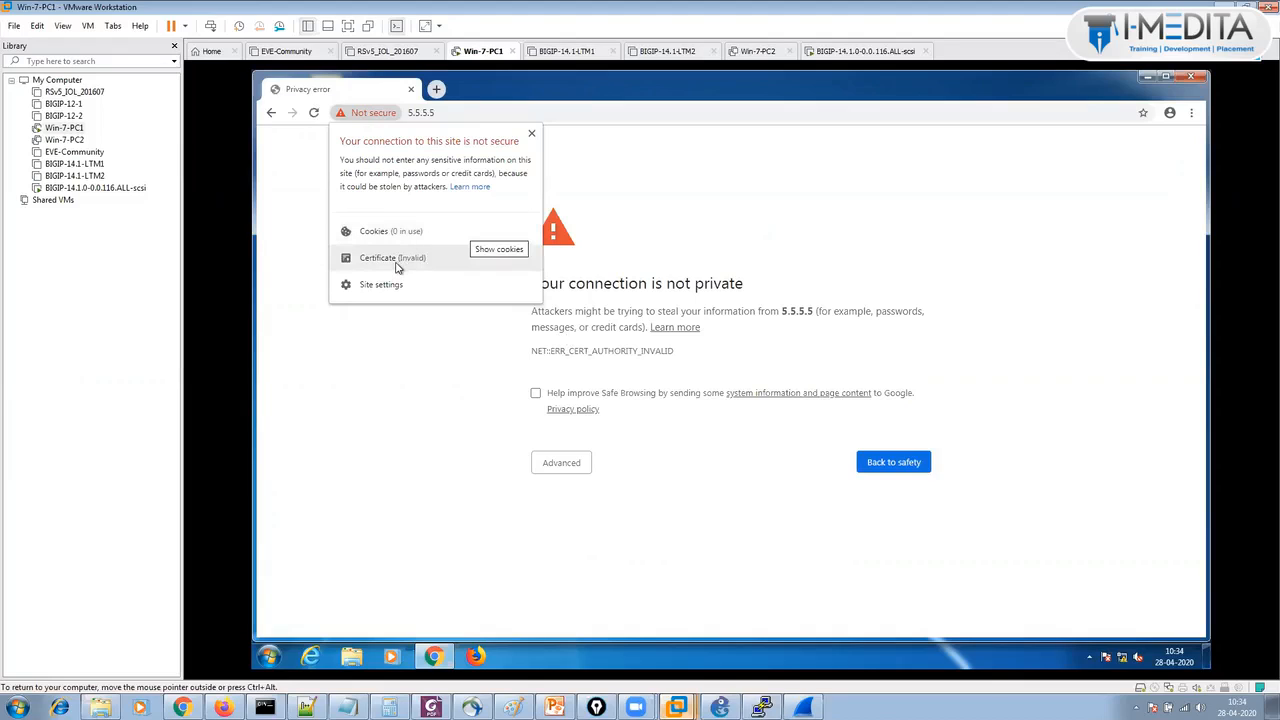
left_click(397, 265)
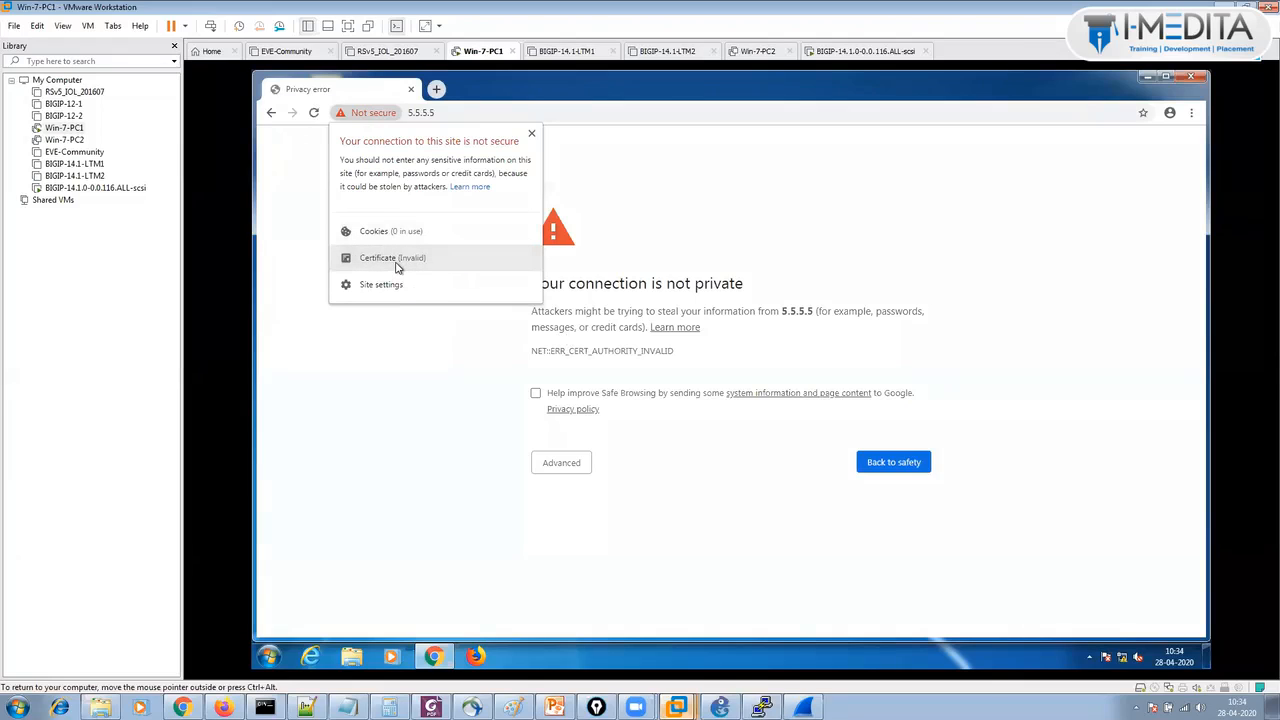
left_click(397, 262)
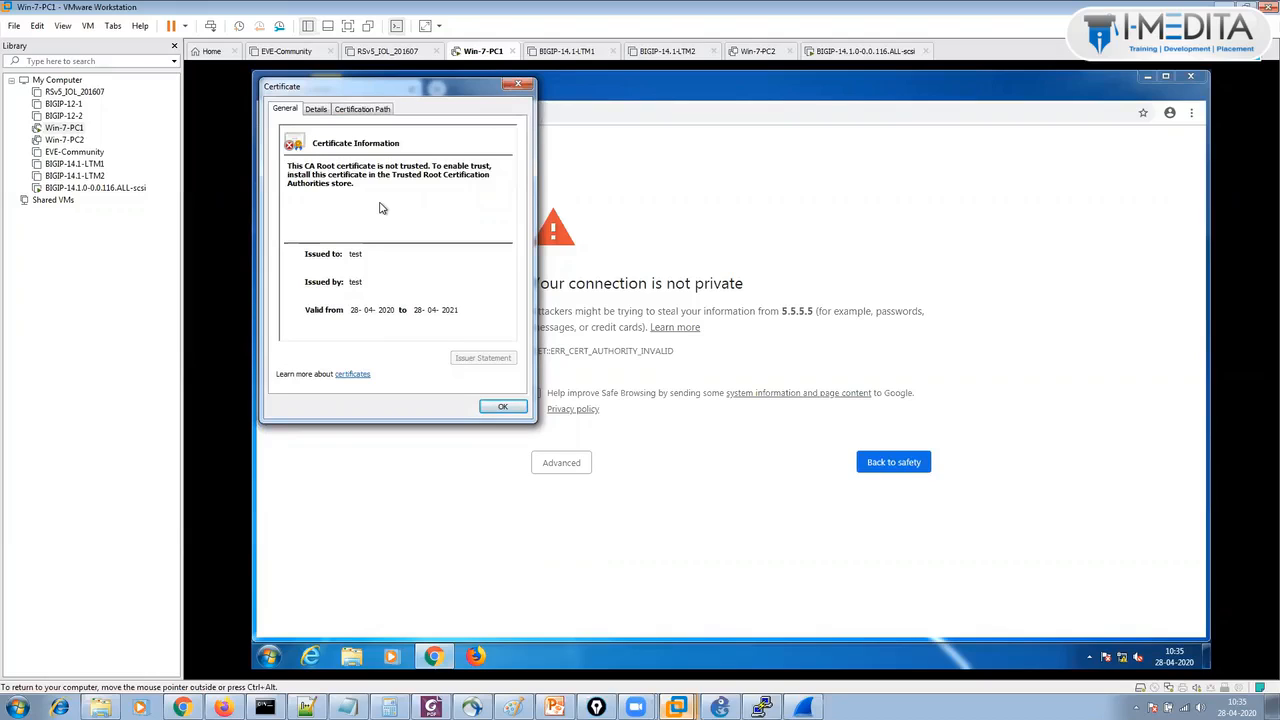
left_click(366, 110)
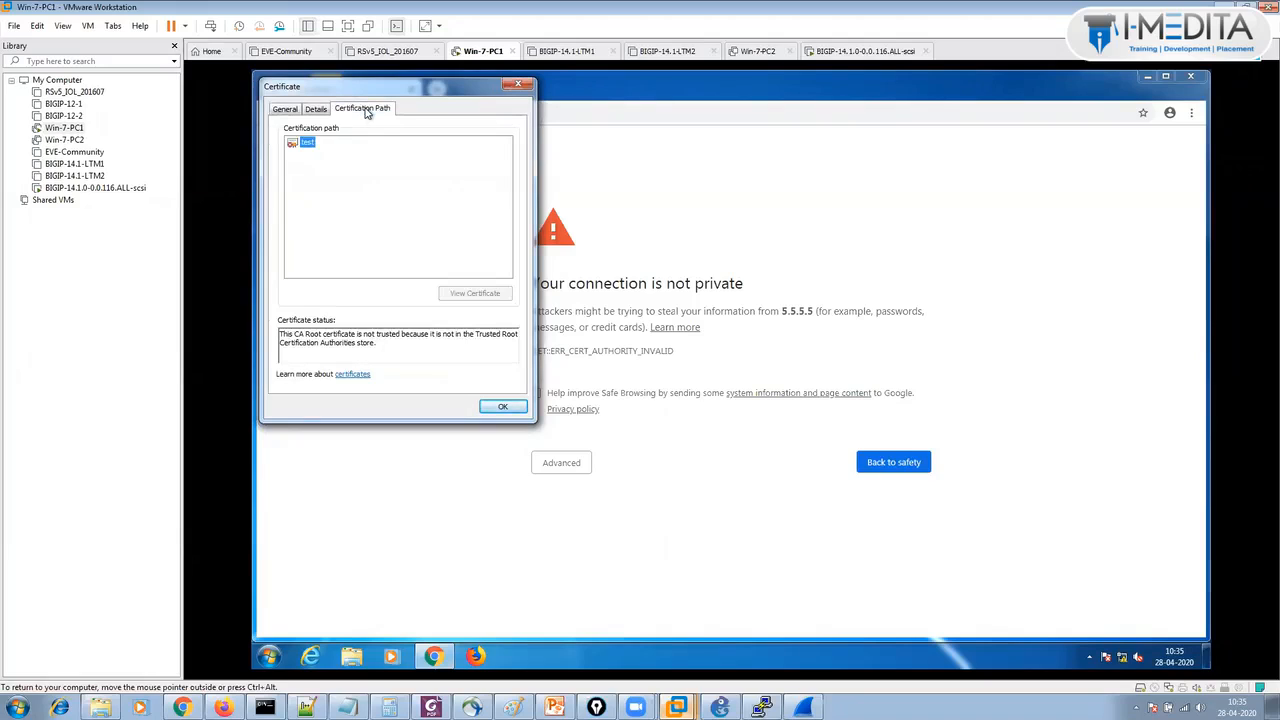
left_click(287, 112)
left_click(519, 88)
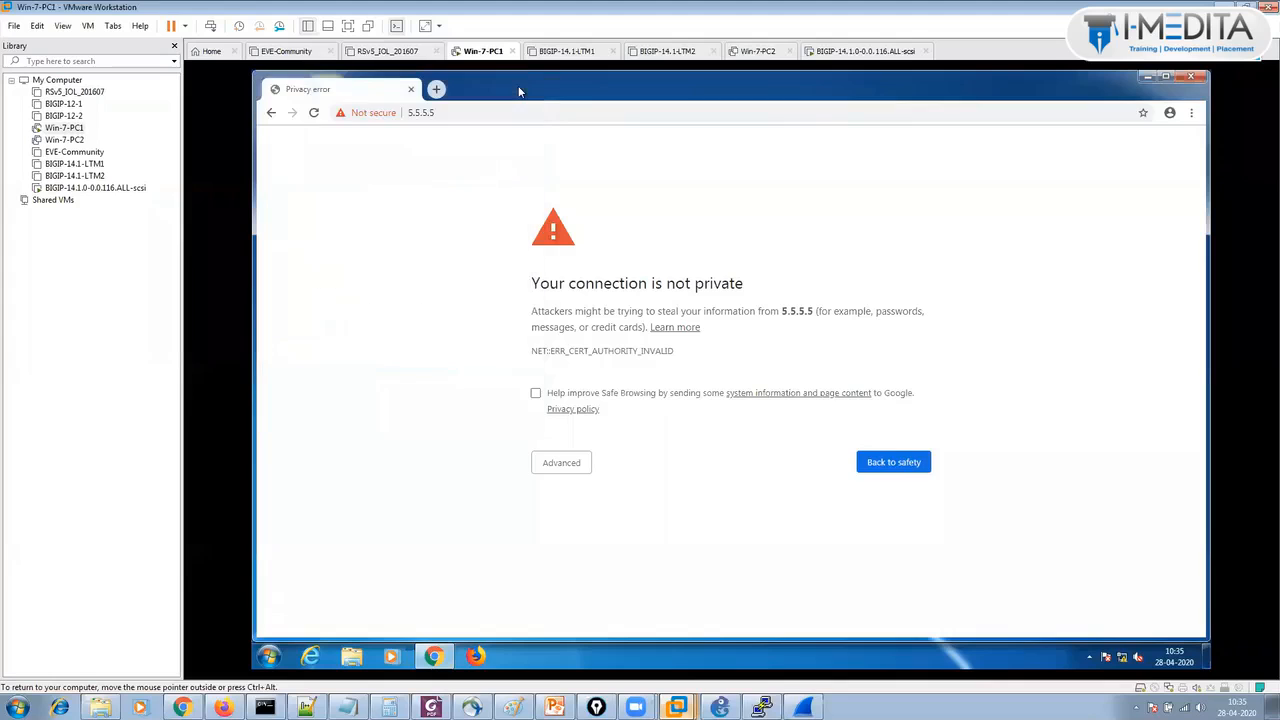
Maximize the Wireshark capture and apply the display filter tcp.stream eq 0.
left_click(803, 707)
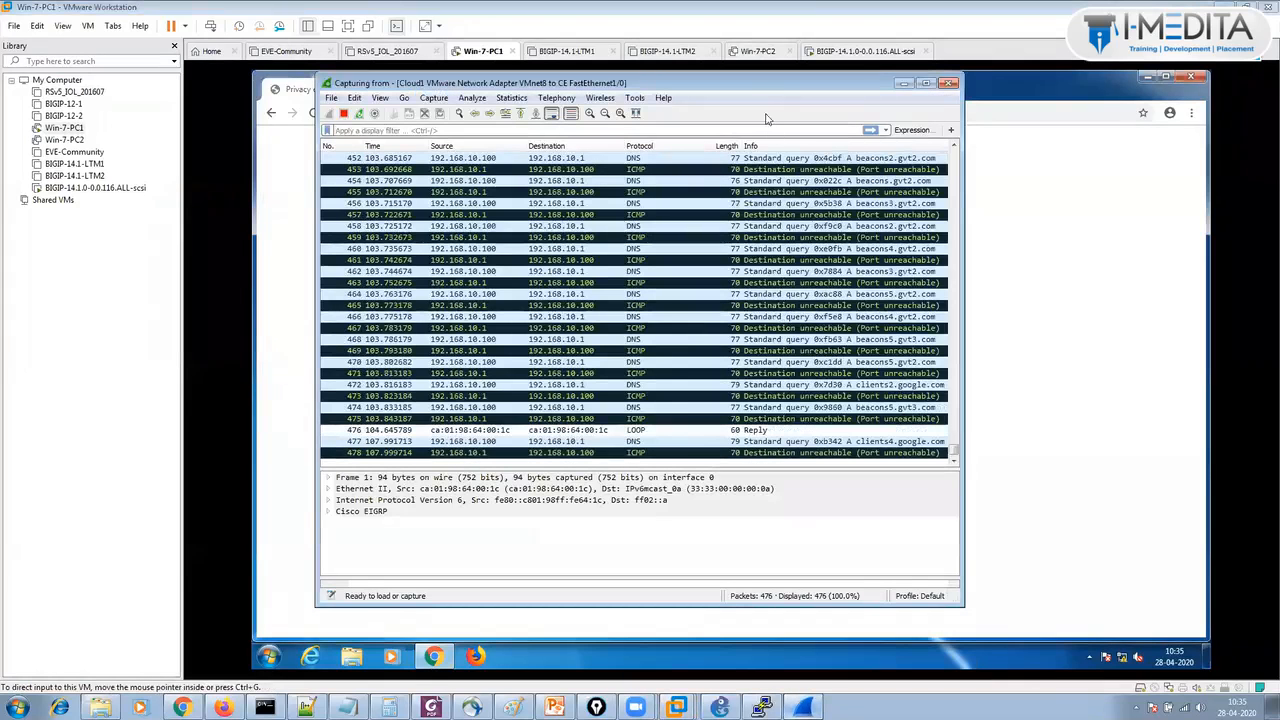
double_click(627, 83)
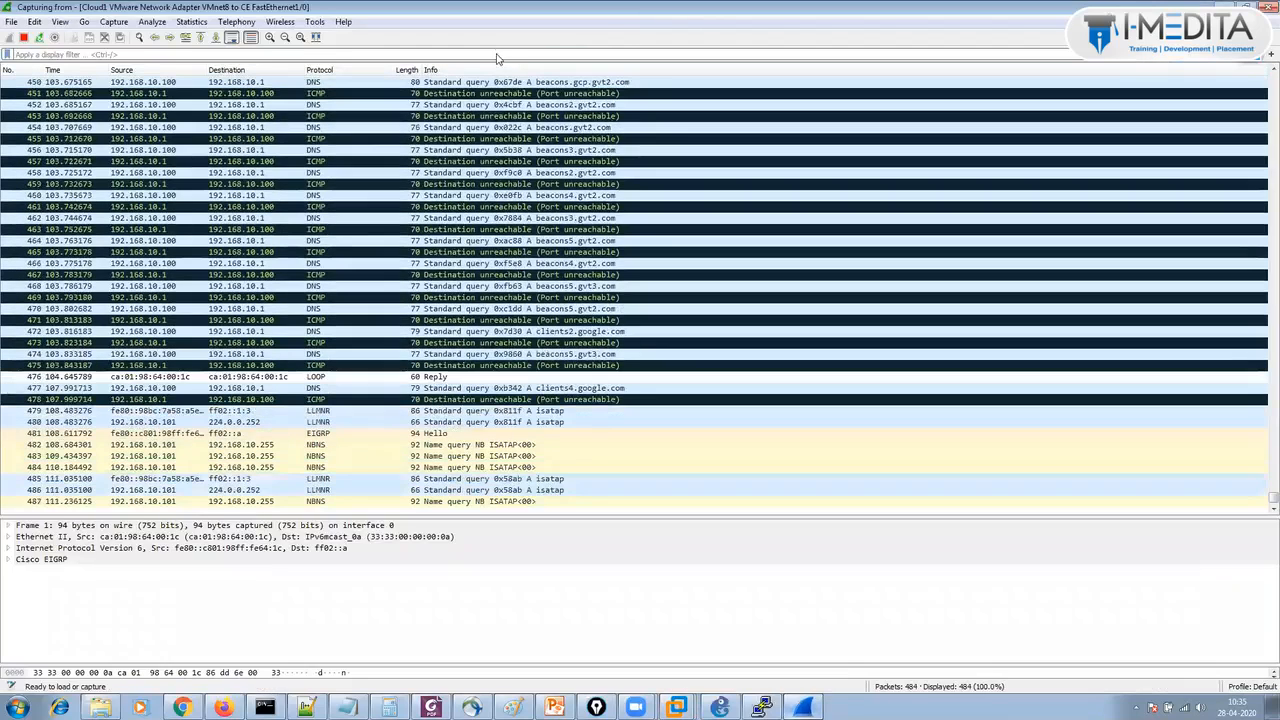
left_click(497, 55)
key("ctrl+z")
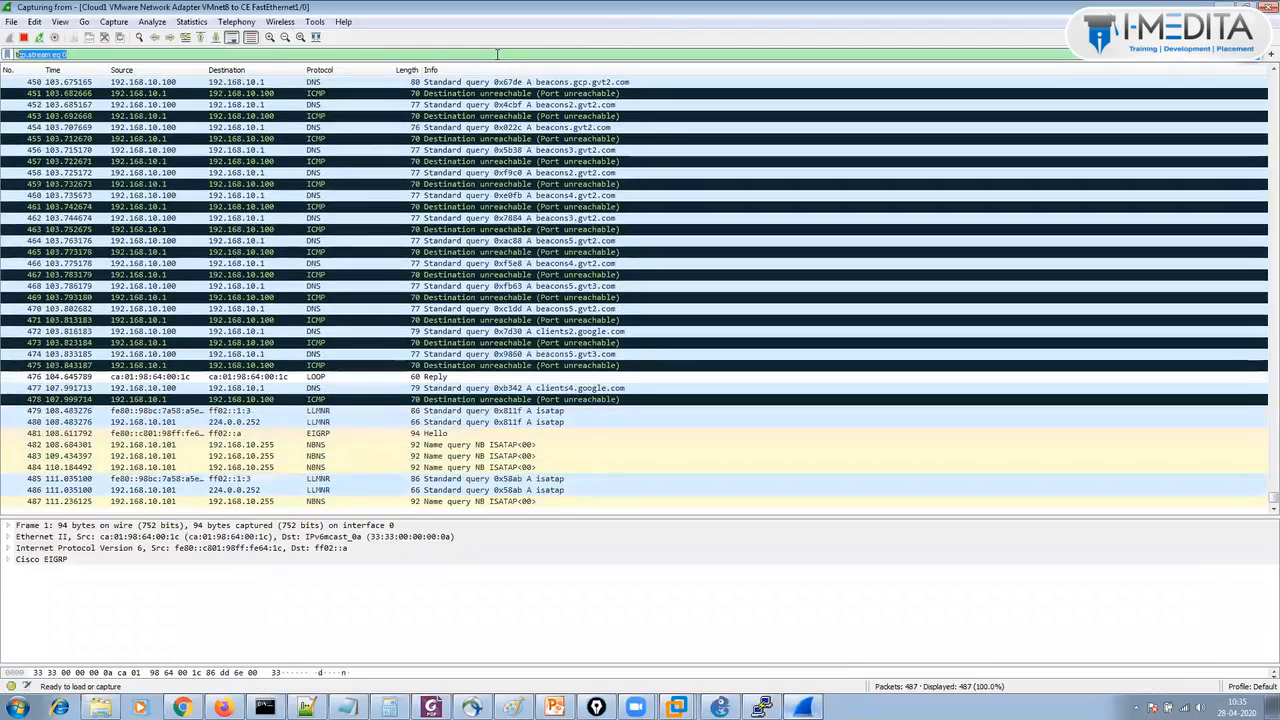
key("Return")
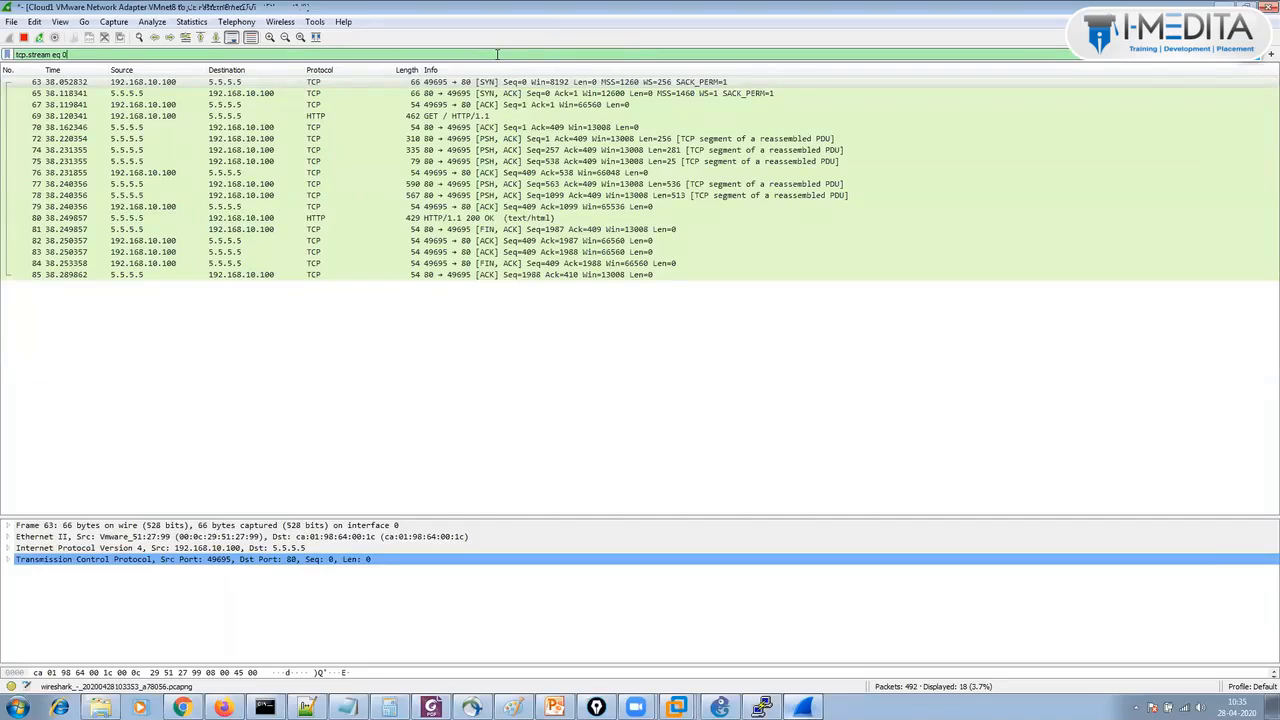
Filter on tcp and inspect port 443 packets 170, 174, 175 and Client Hello 409.
key("BackSpace")
key("BackSpace")
key("BackSpace")
key("BackSpace")
key("BackSpace")
key("BackSpace")
key("BackSpace")
key("BackSpace")
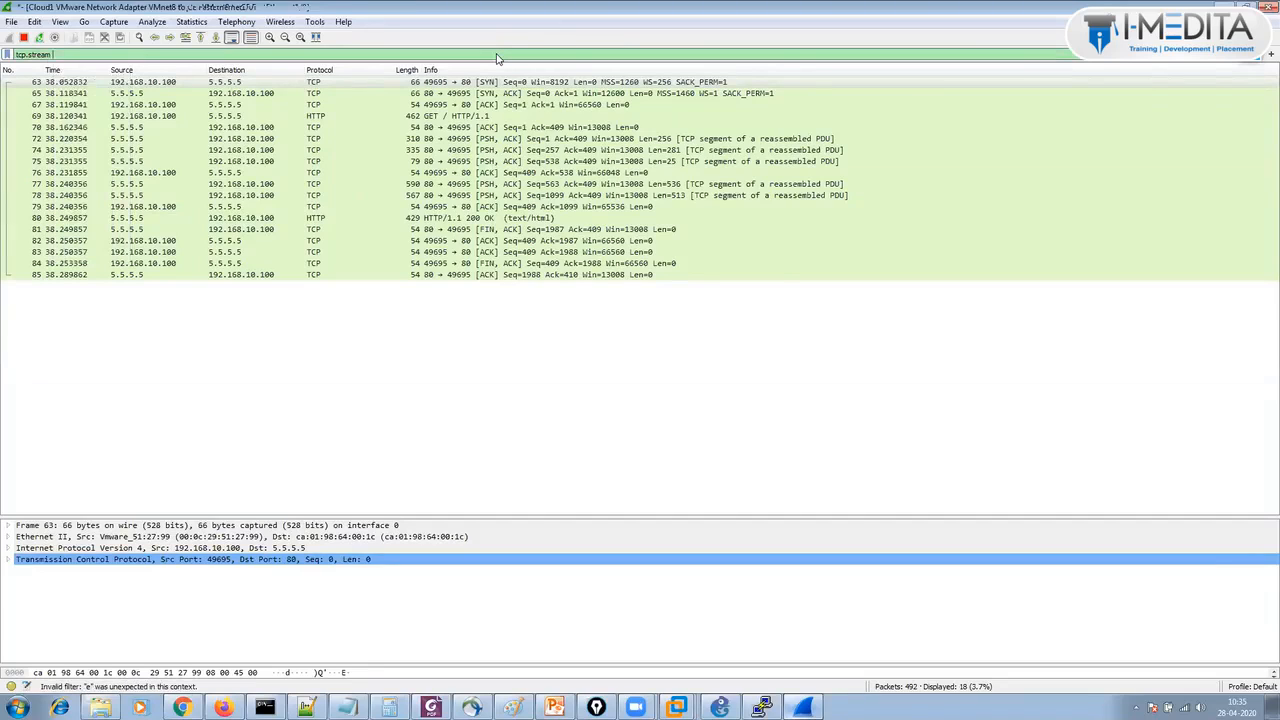
key("BackSpace")
key("BackSpace")
key("BackSpace")
key("BackSpace")
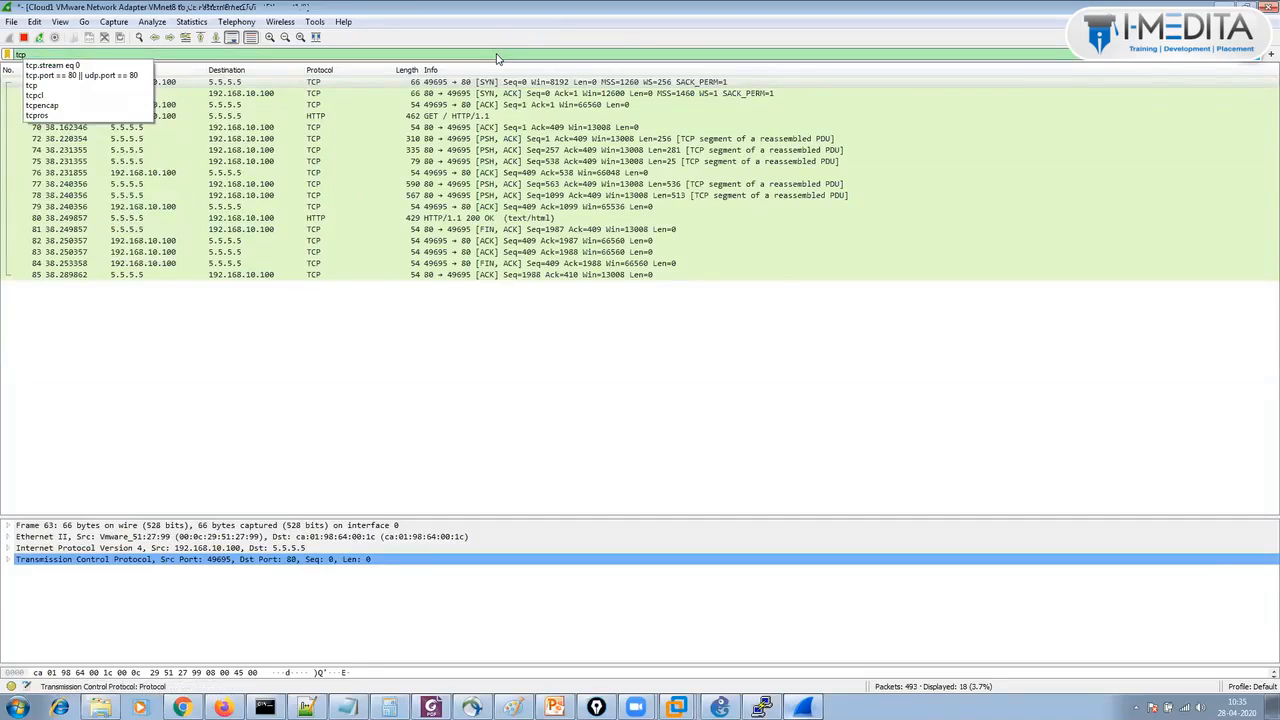
key("Return")
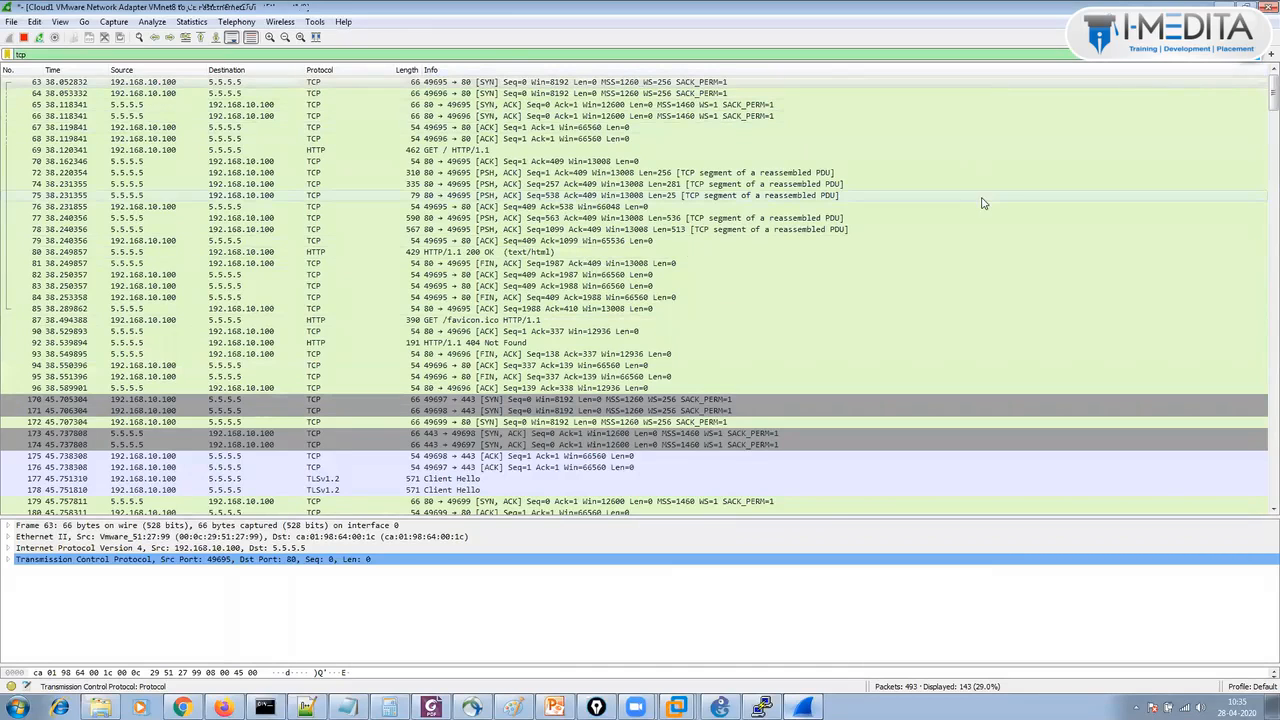
left_click(487, 400)
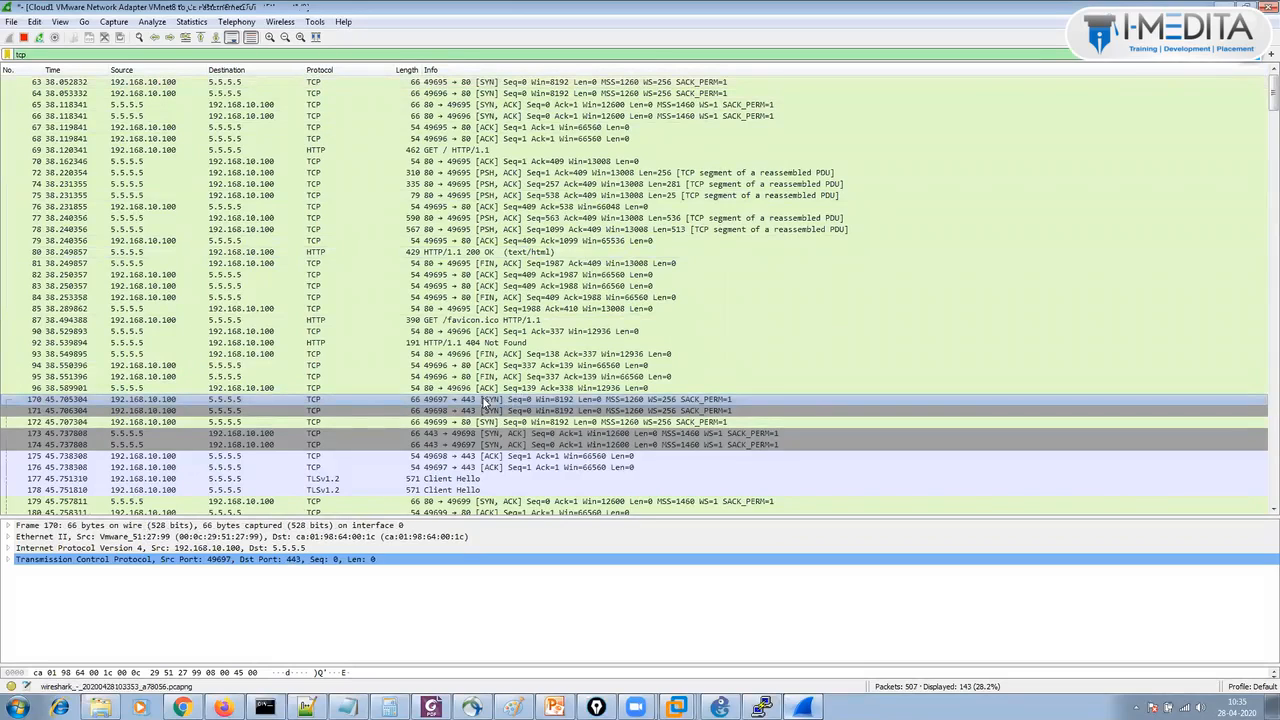
left_click(502, 445)
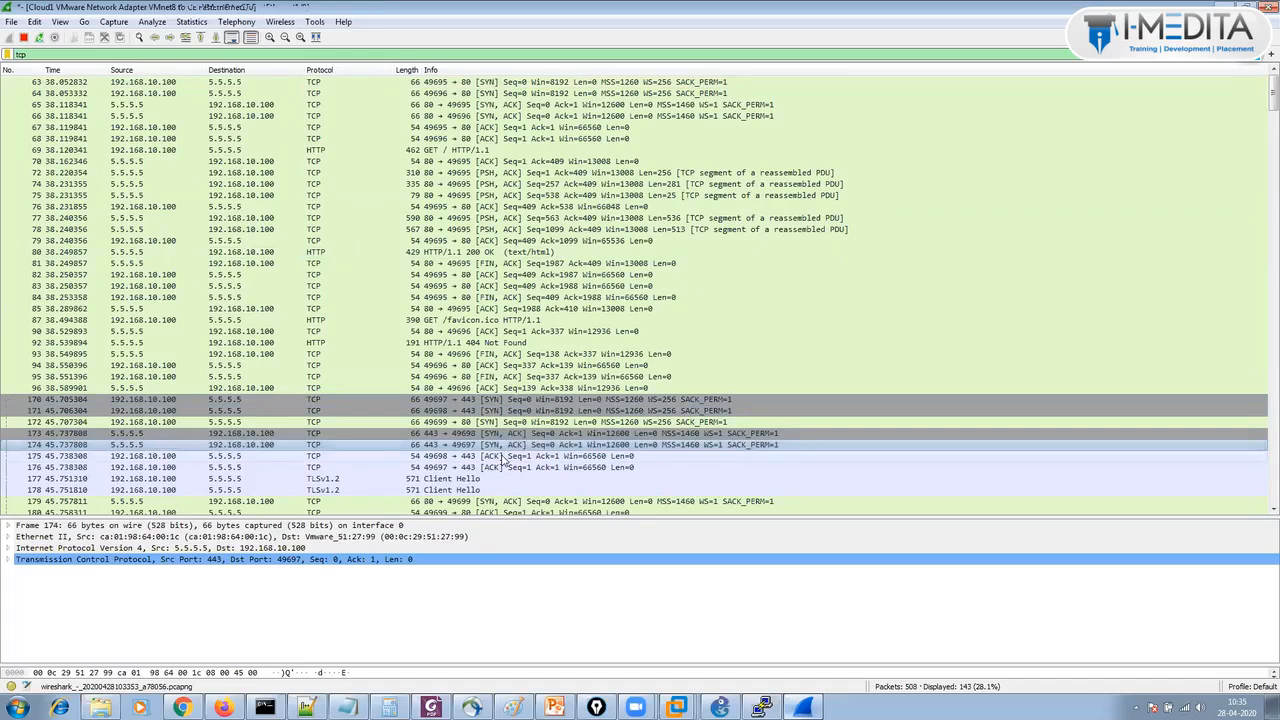
left_click(503, 456)
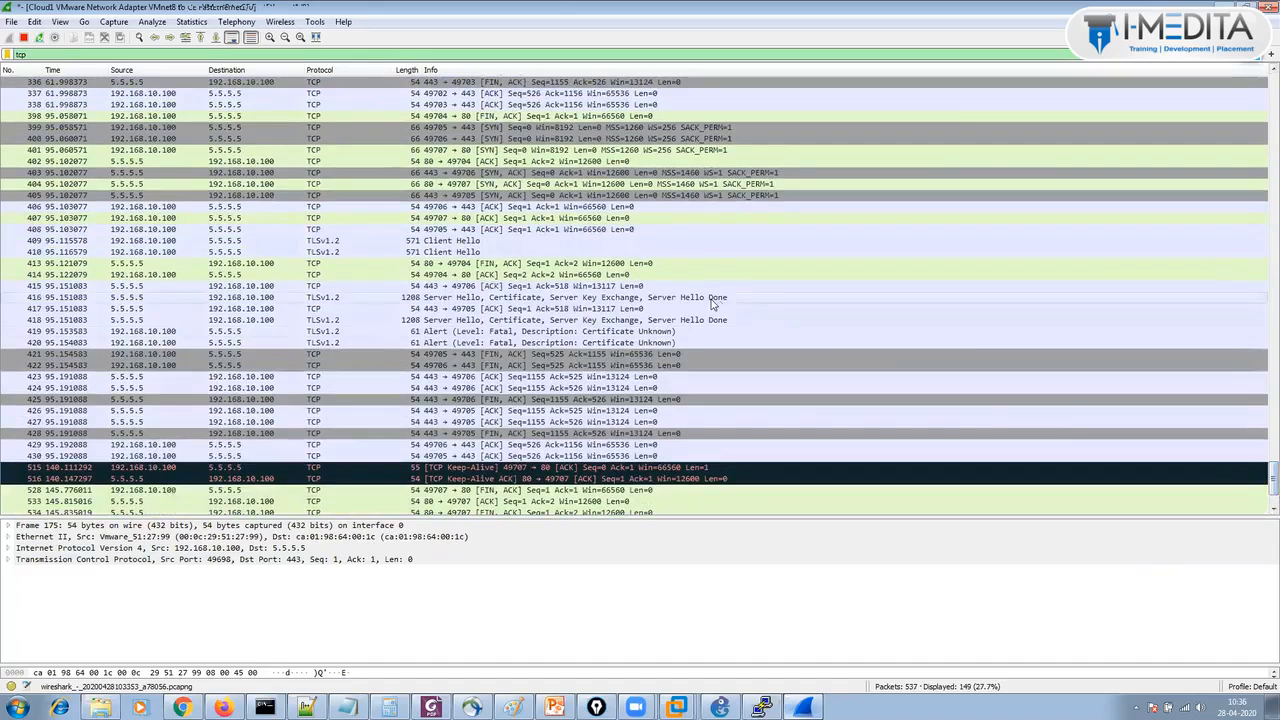
left_click(432, 244)
double_click(432, 246)
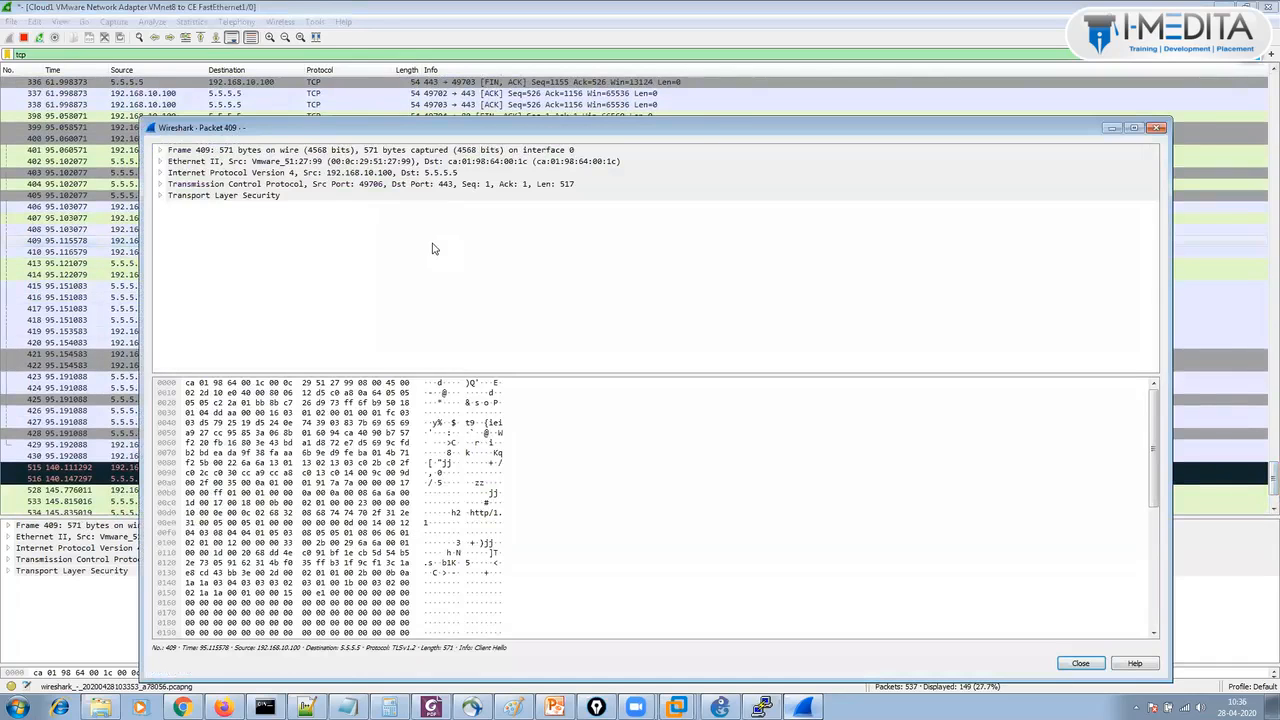
key("Right")
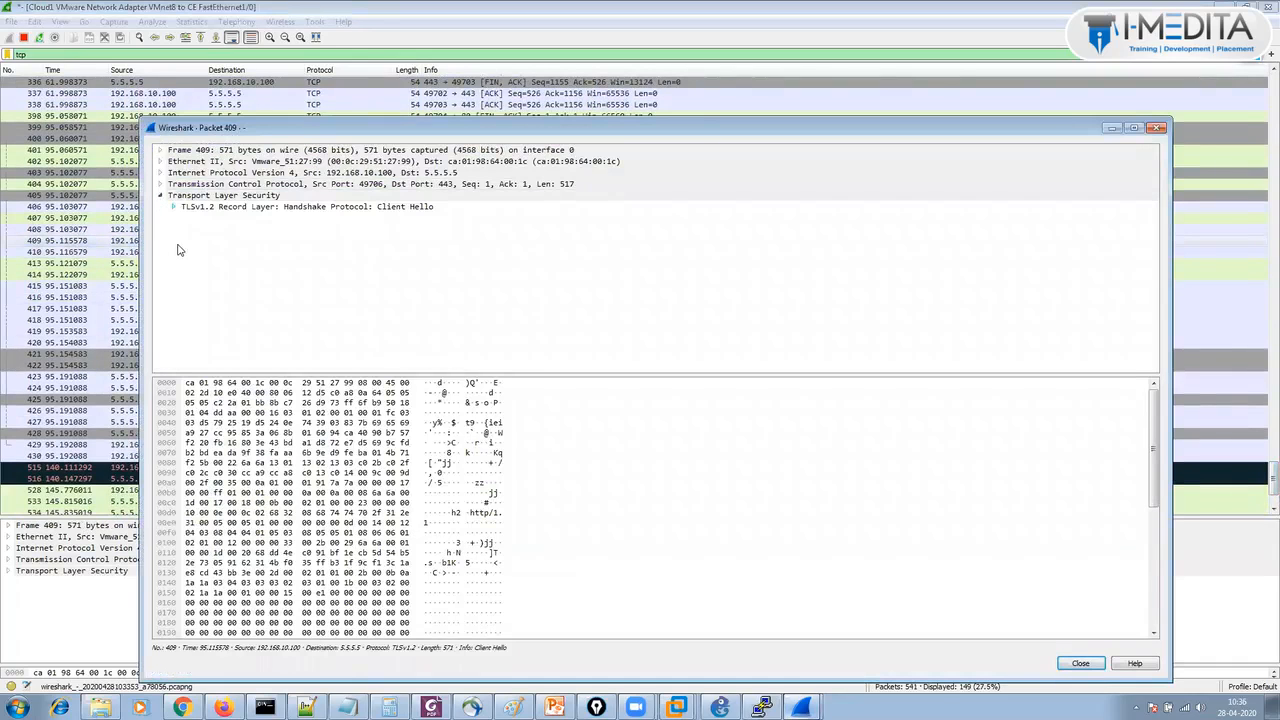
left_click(174, 207)
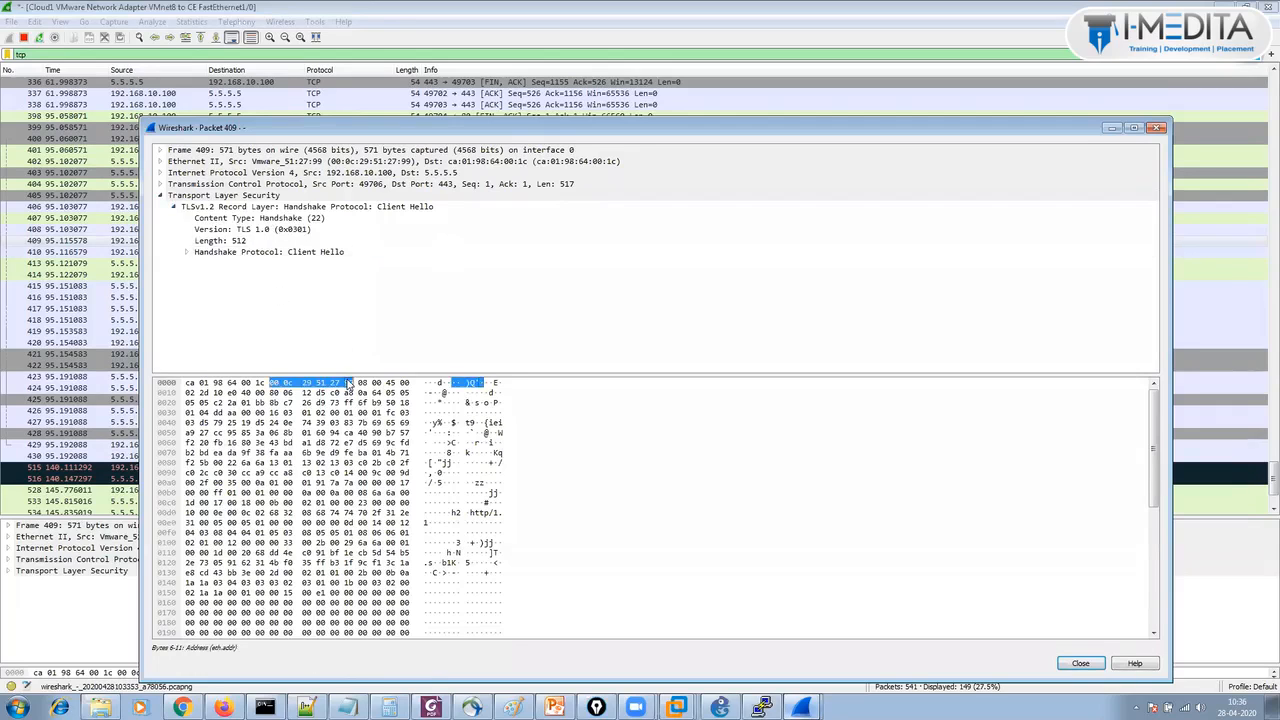
left_click_drag(347, 375, 300, 533)
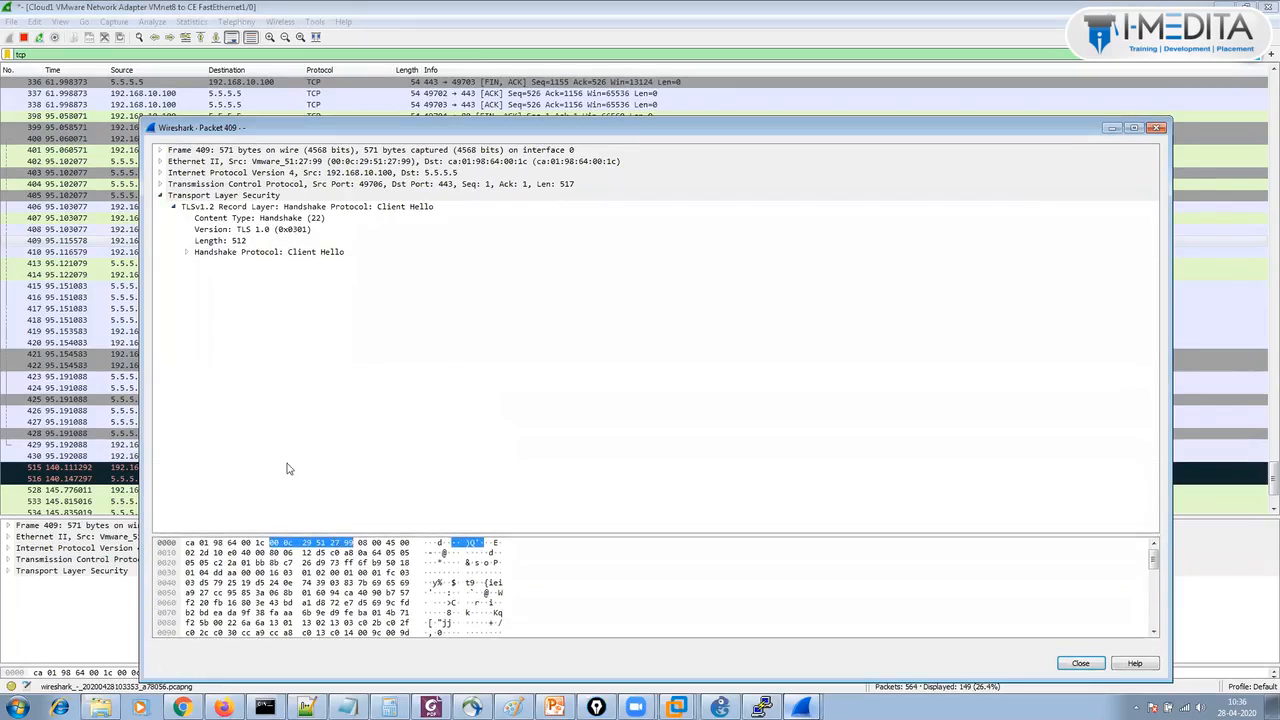
left_click(188, 253)
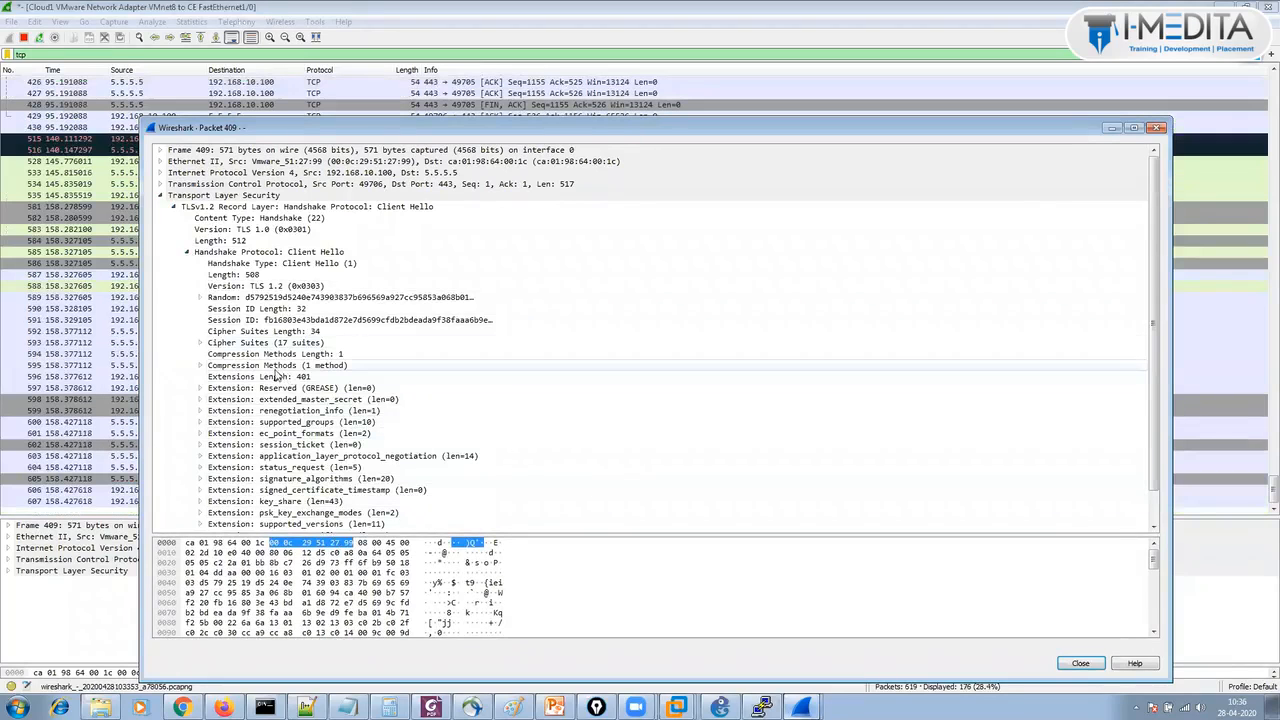
left_click(201, 343)
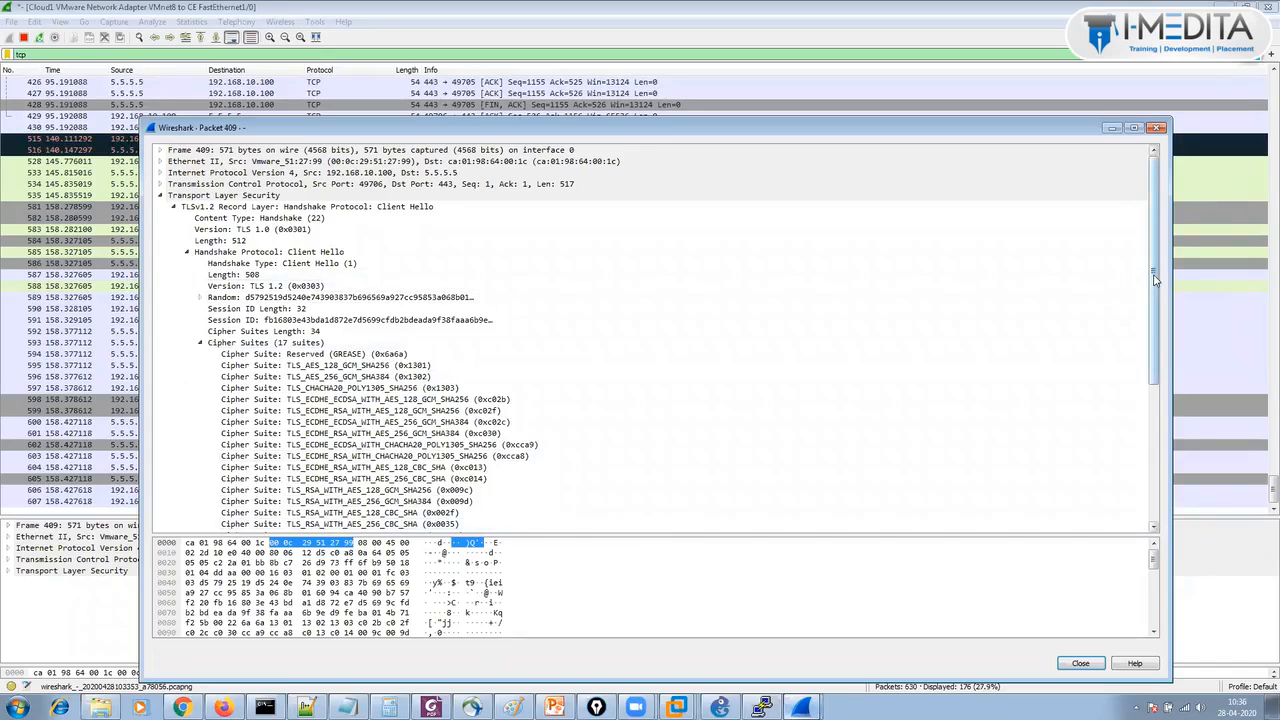
left_click_drag(1155, 280, 1155, 358)
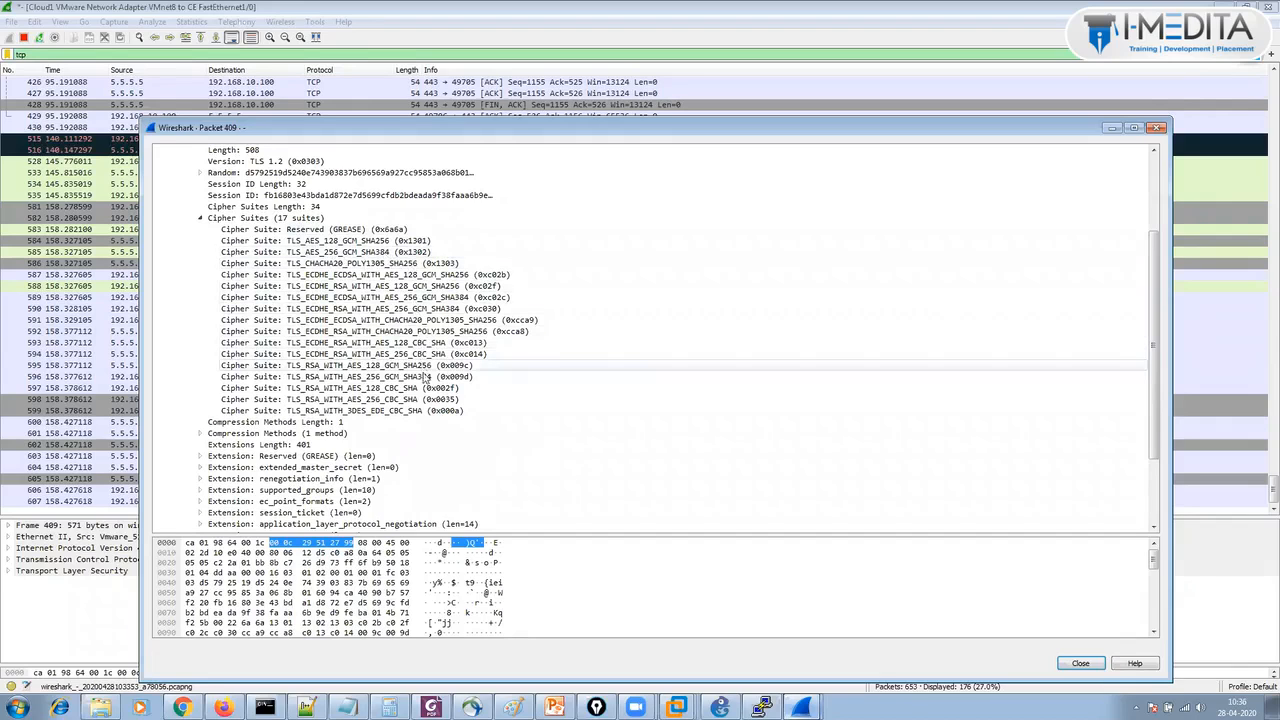
left_click(440, 410)
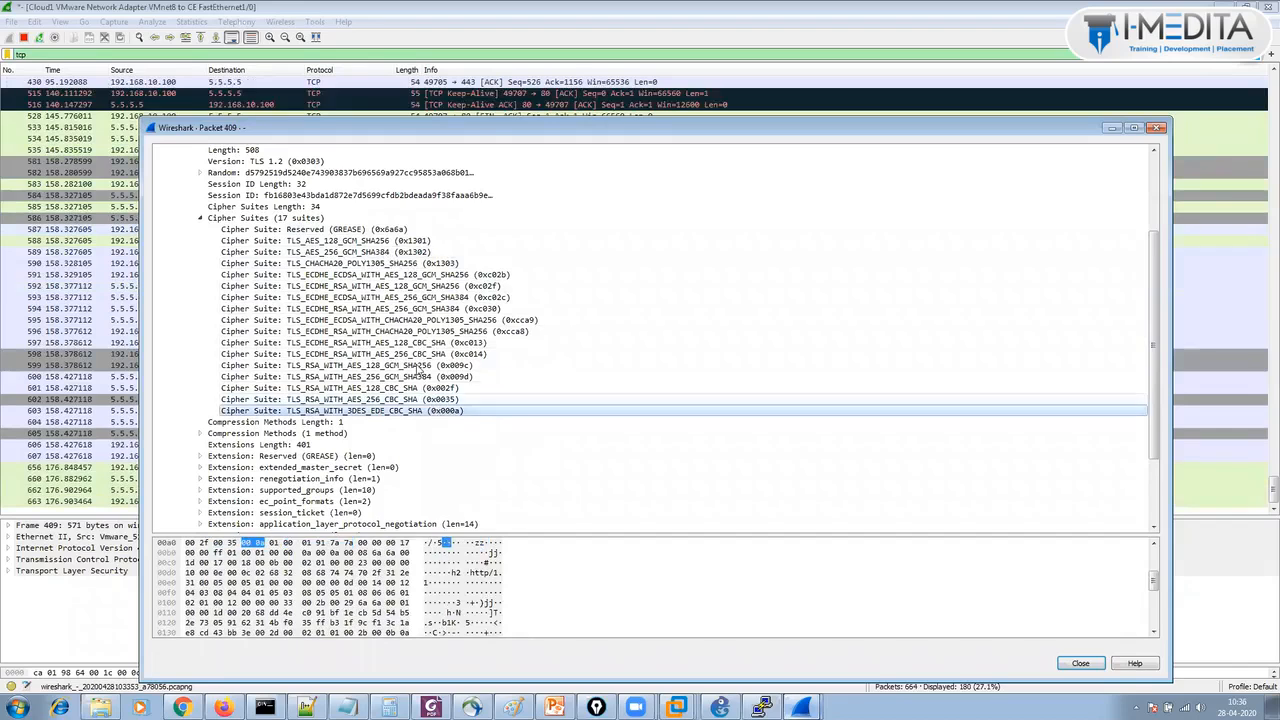
left_click(416, 354)
left_click(398, 320)
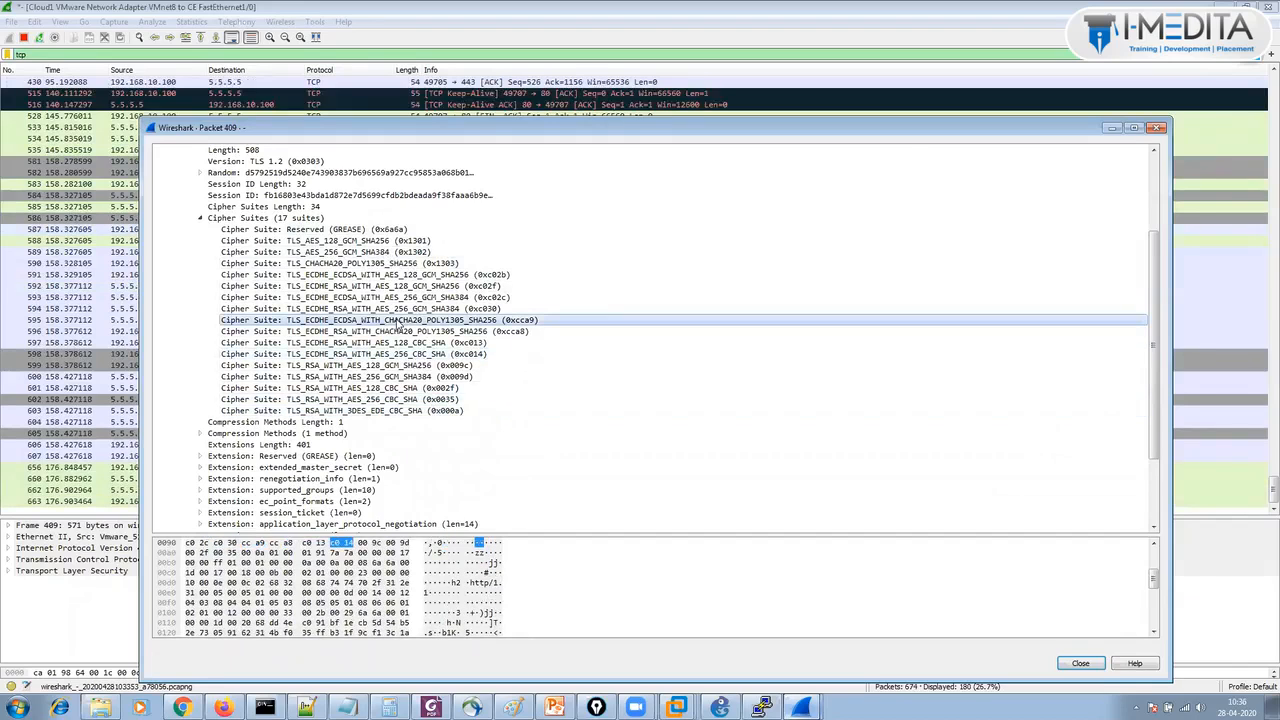
left_click(1157, 129)
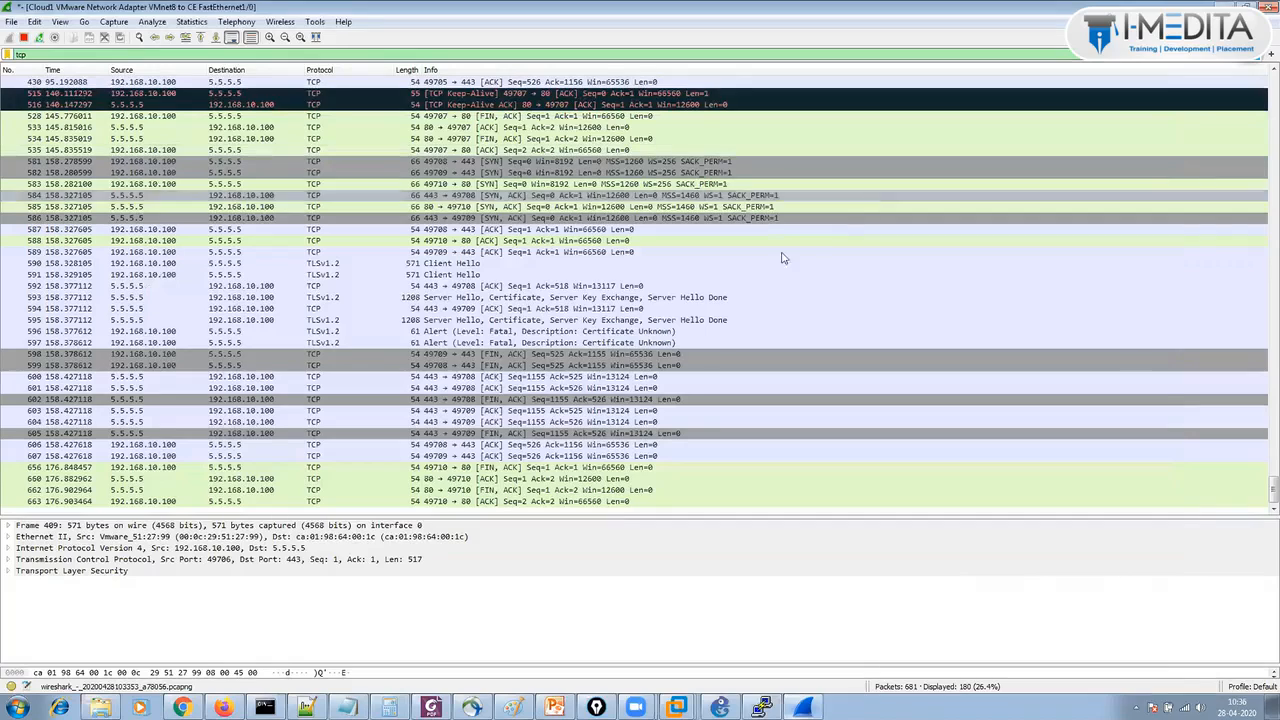
left_click(458, 297)
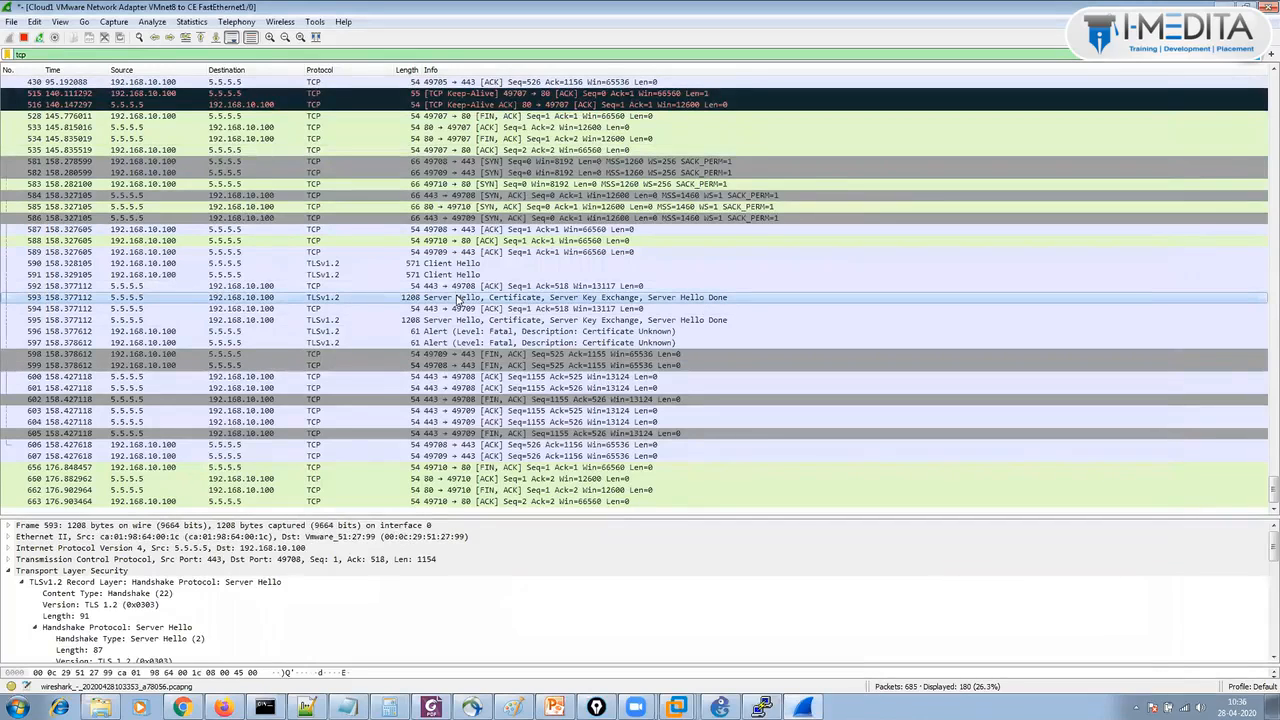
double_click(458, 297)
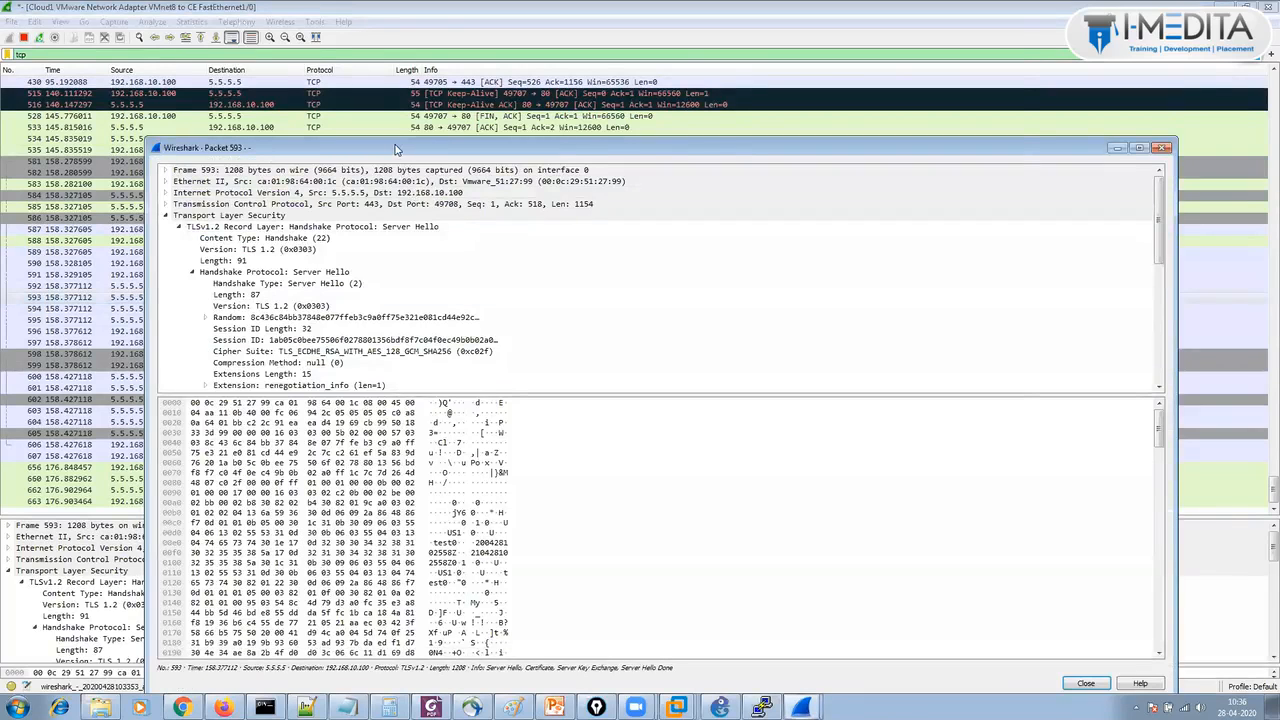
double_click(395, 149)
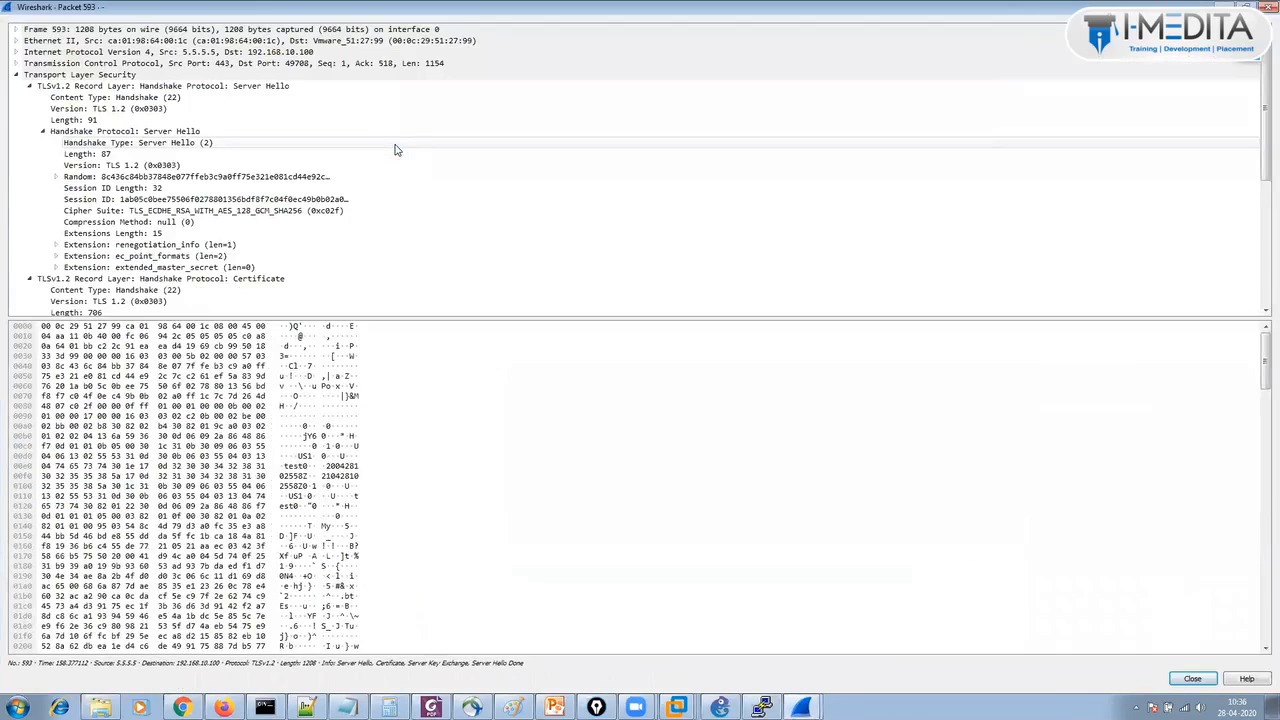
left_click(278, 218)
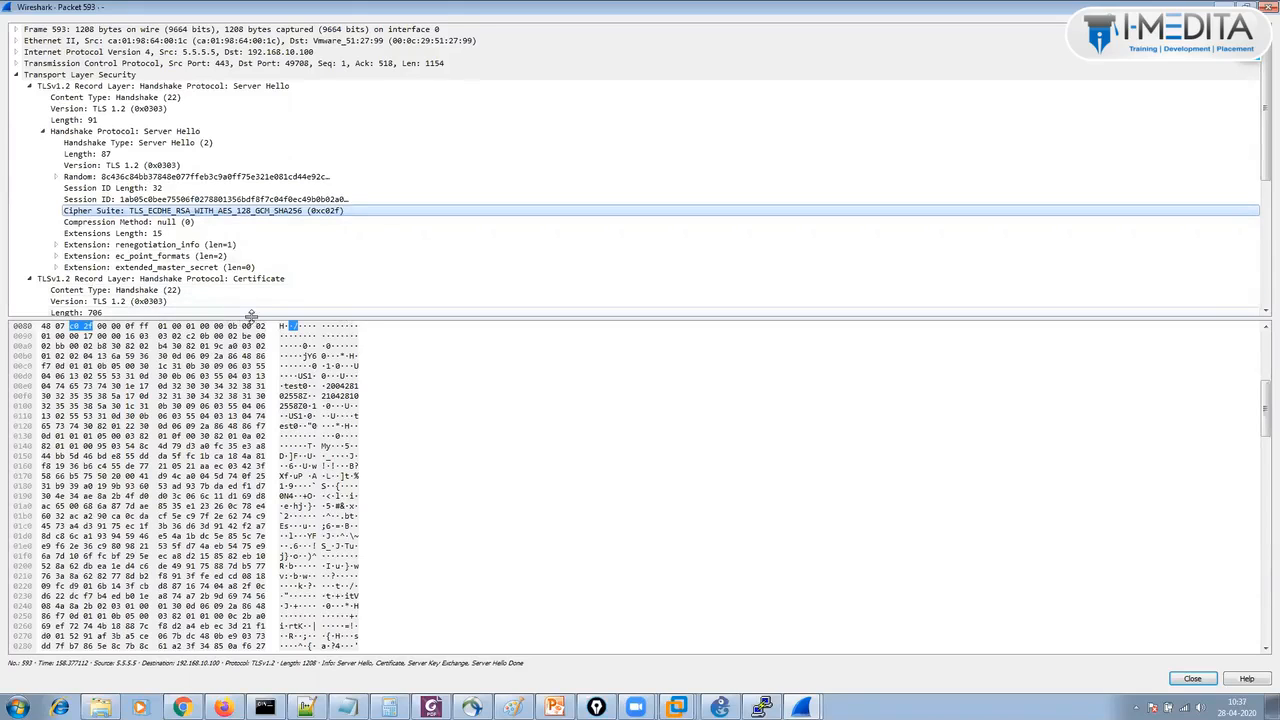
left_click_drag(251, 316, 271, 614)
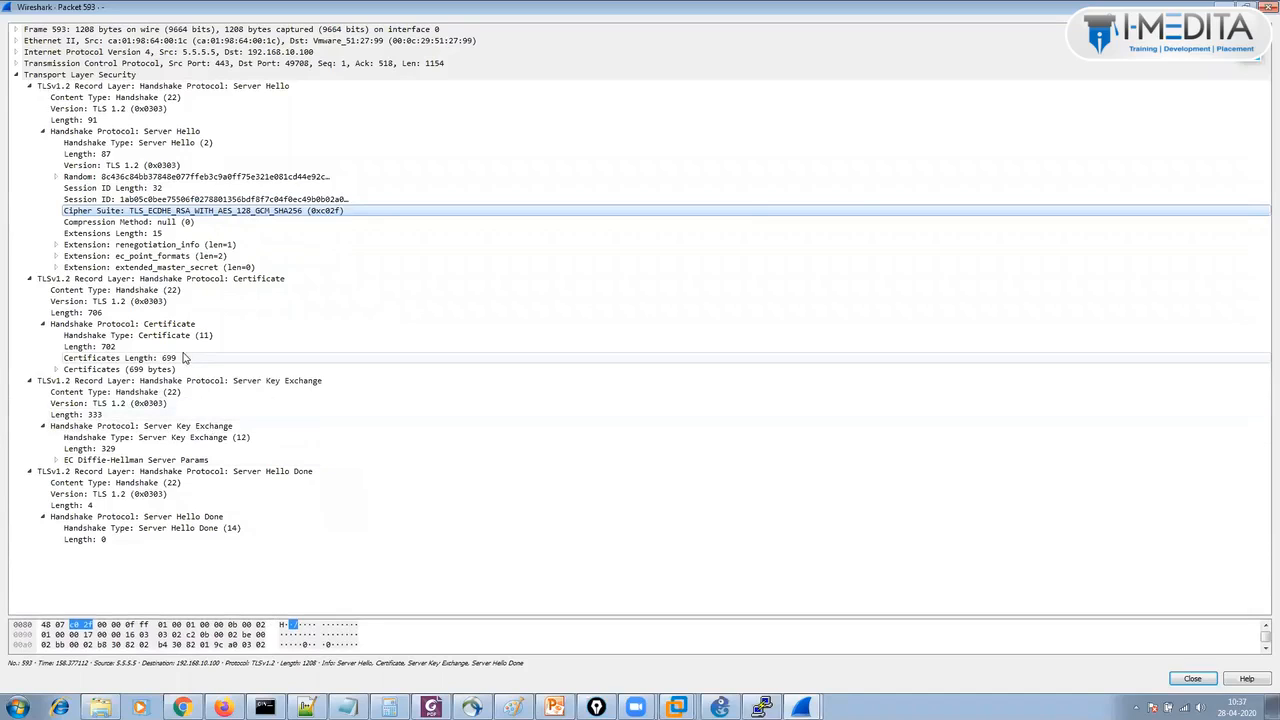
left_click(56, 369)
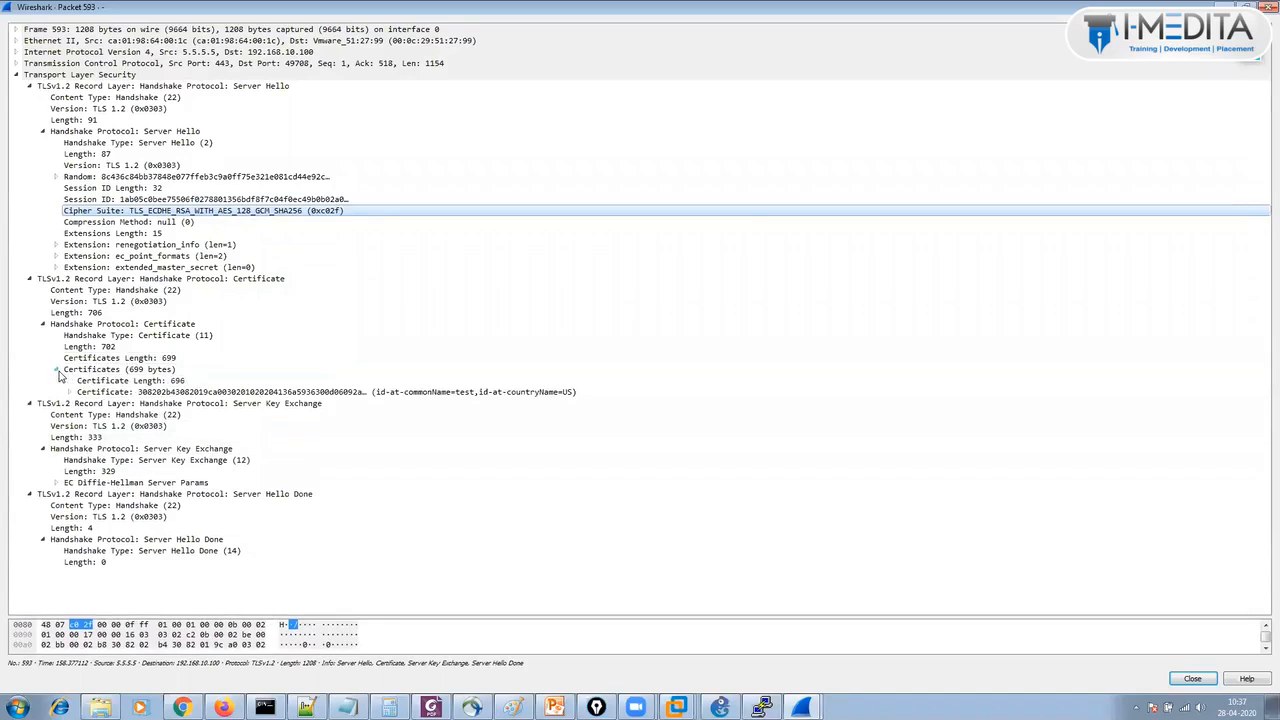
left_click(67, 393)
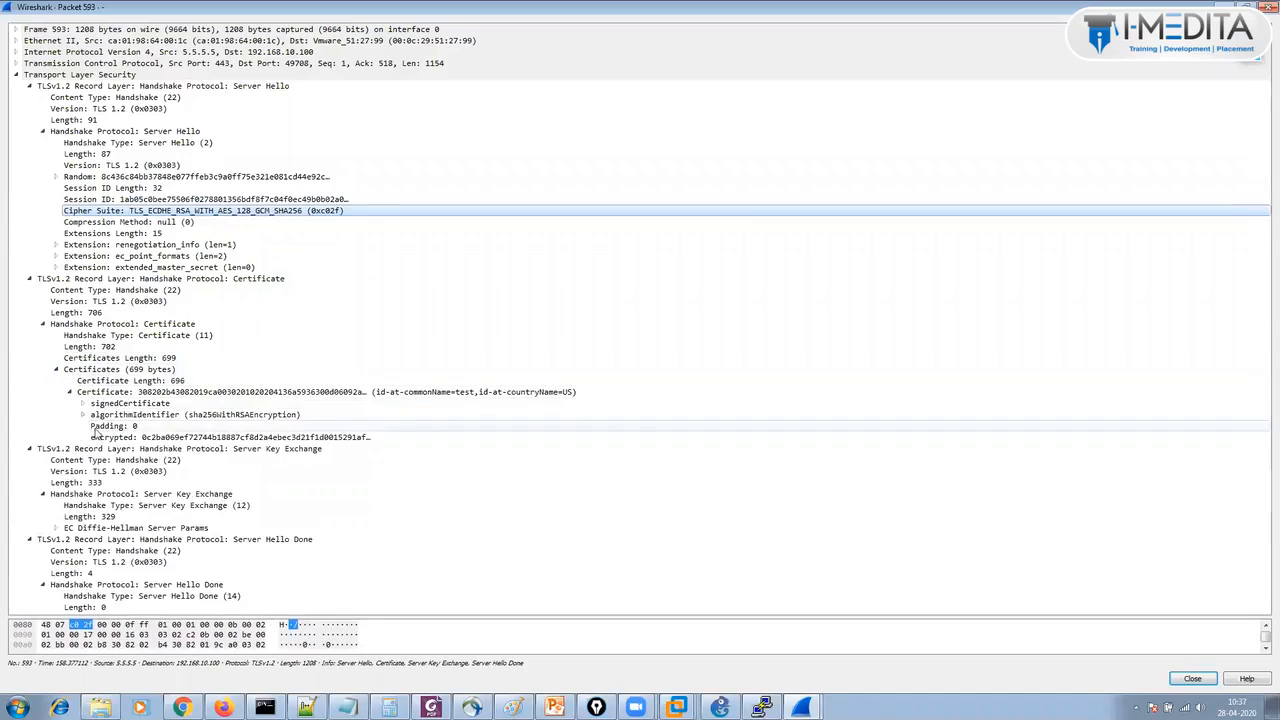
left_click(84, 405)
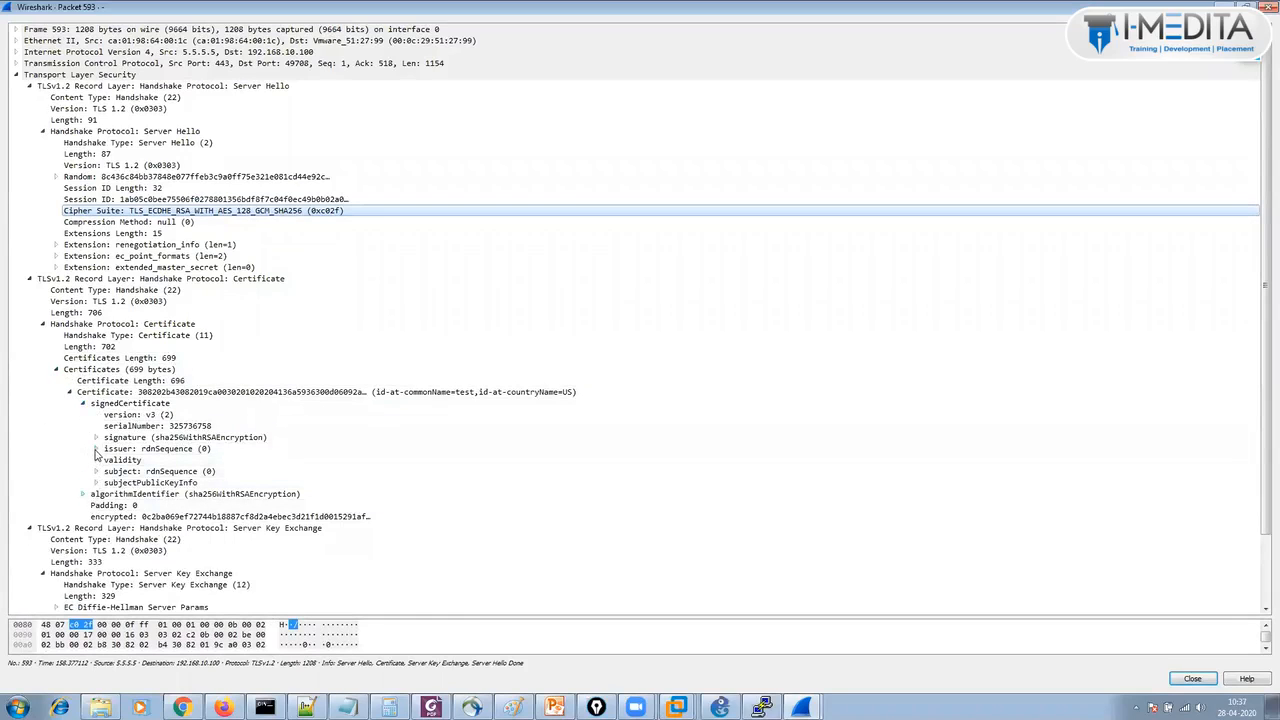
left_click(96, 450)
left_click(109, 461)
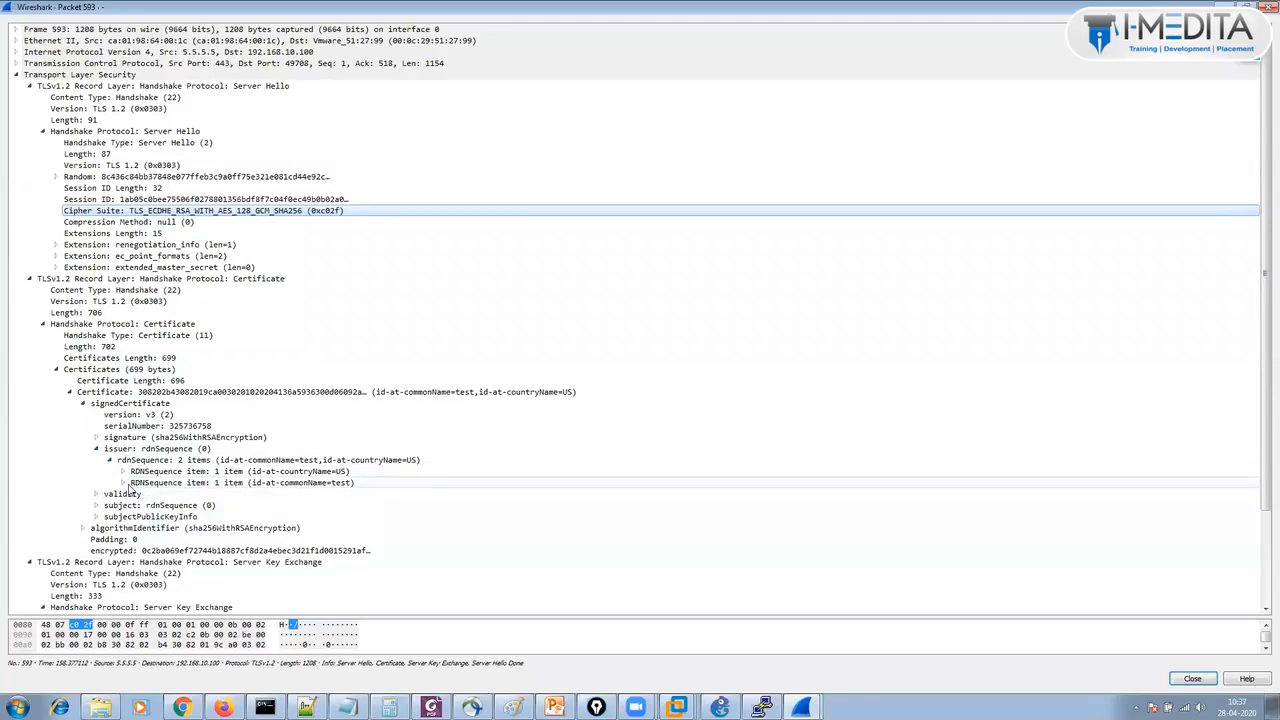
left_click(122, 483)
left_click(122, 471)
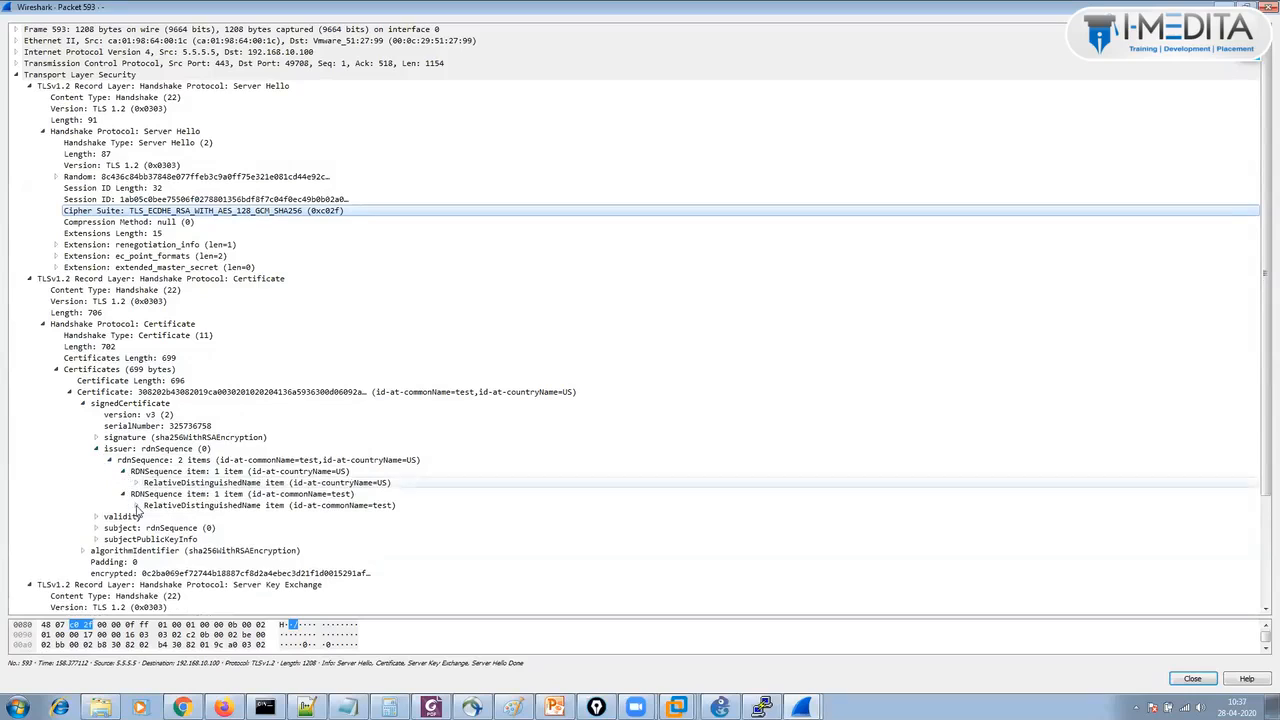
left_click(136, 505)
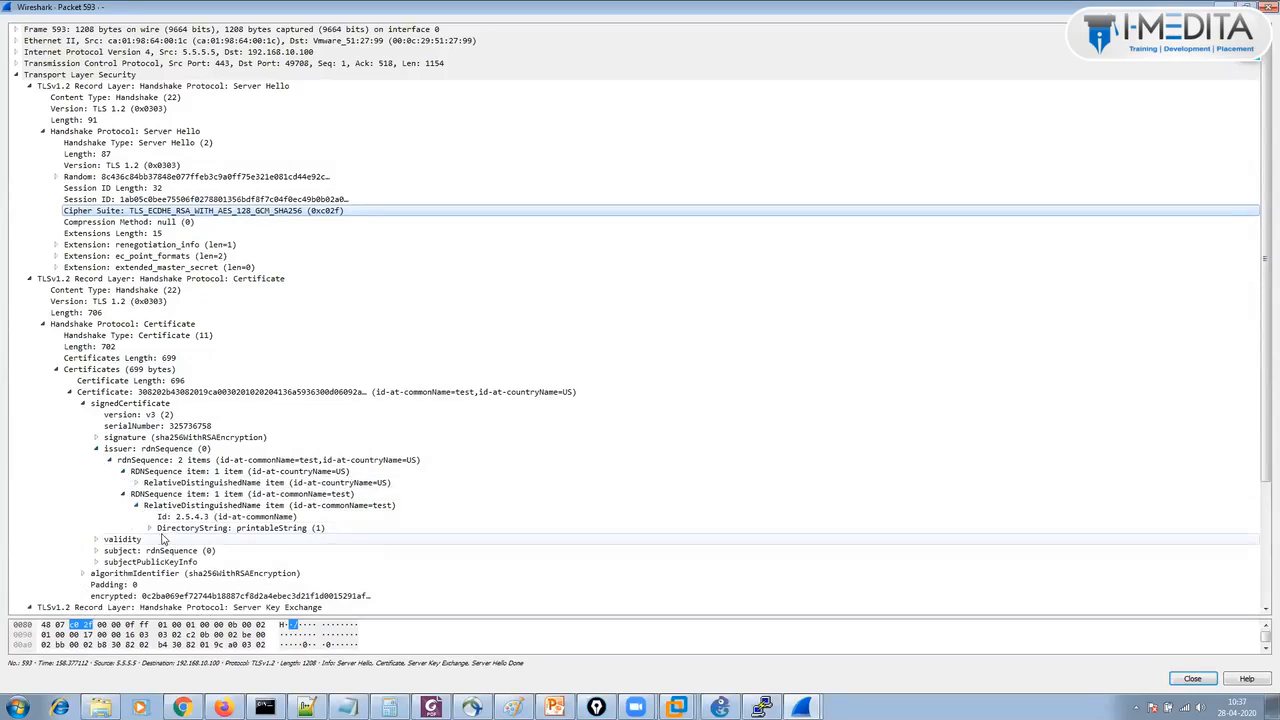
left_click(149, 528)
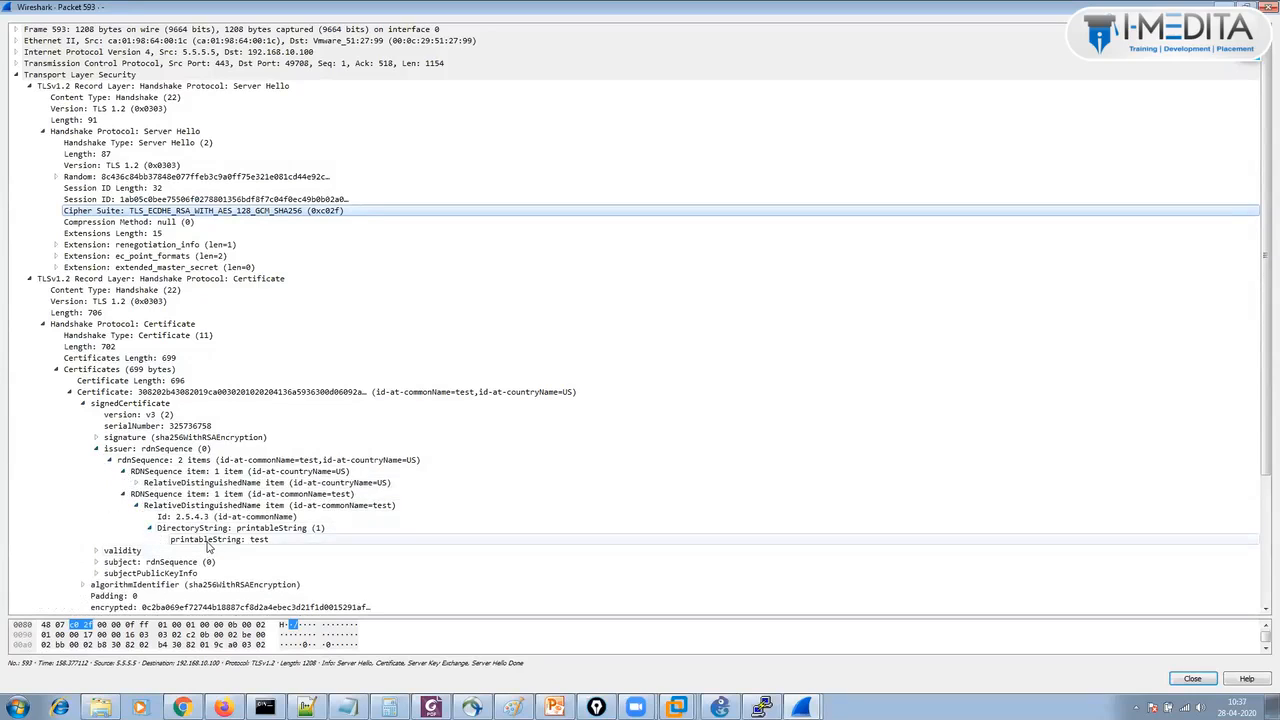
left_click(208, 541)
left_click(97, 551)
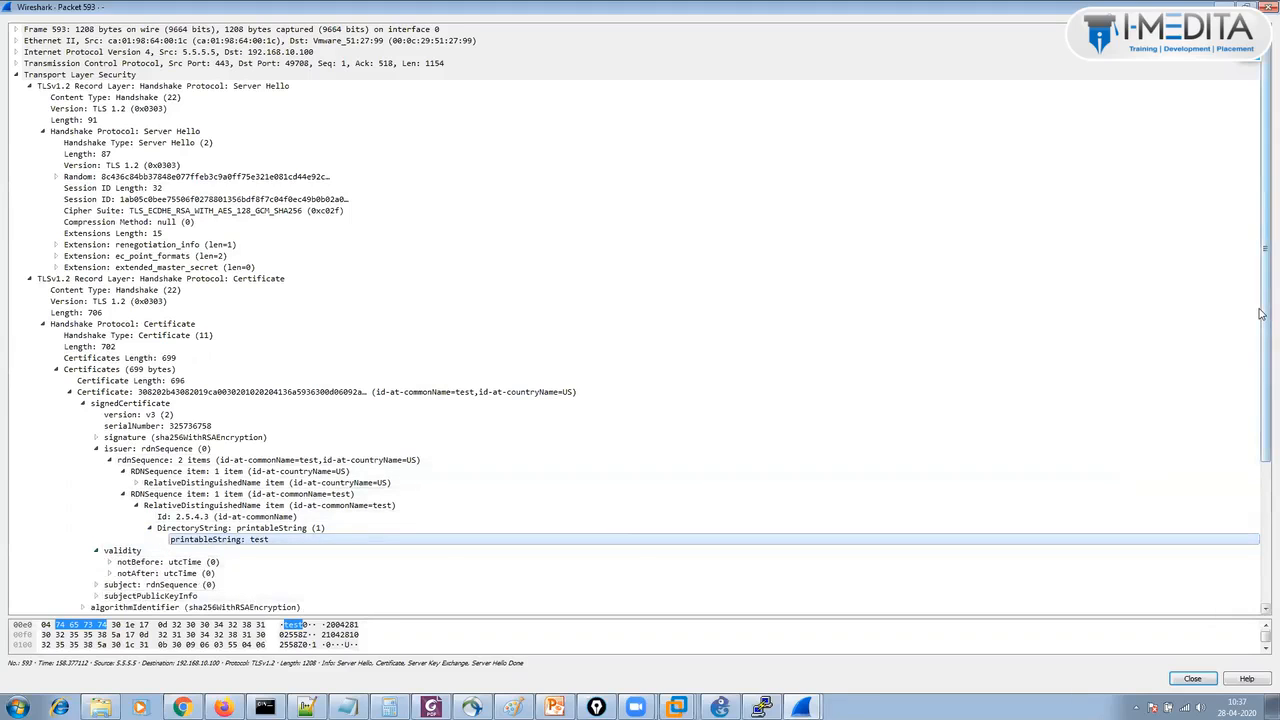
left_click_drag(1260, 314, 1260, 489)
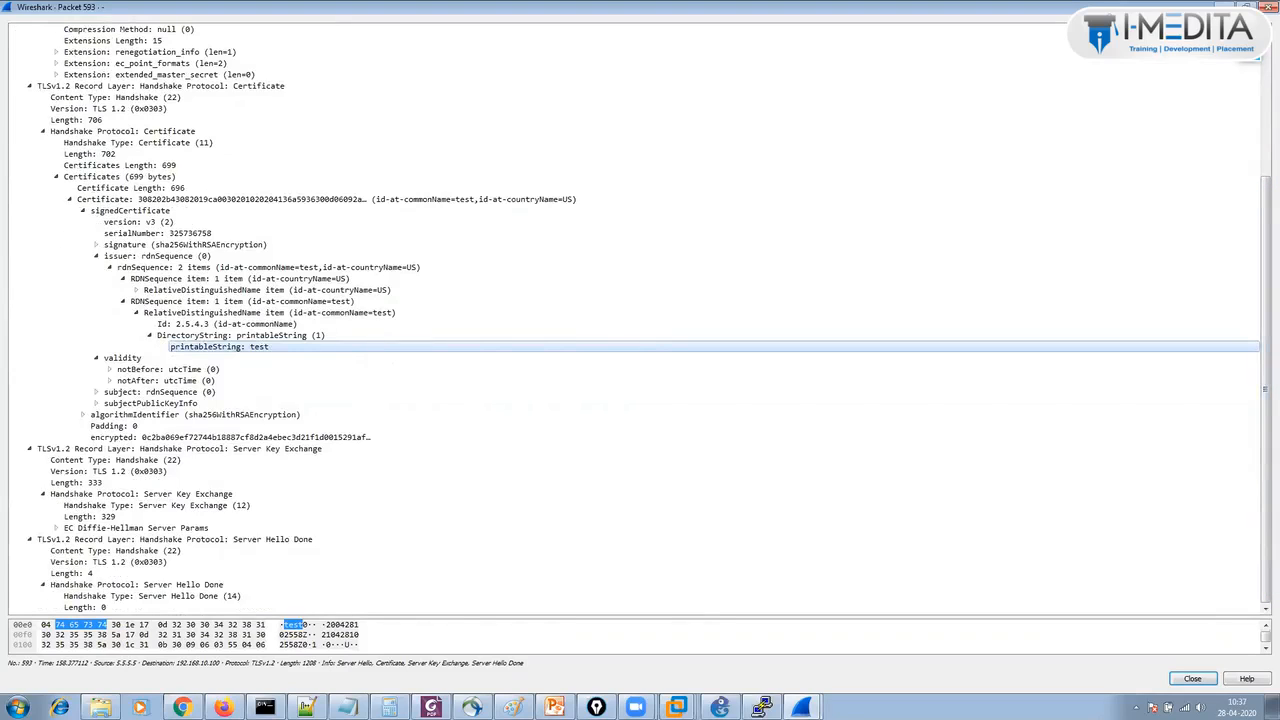
left_click(1268, 7)
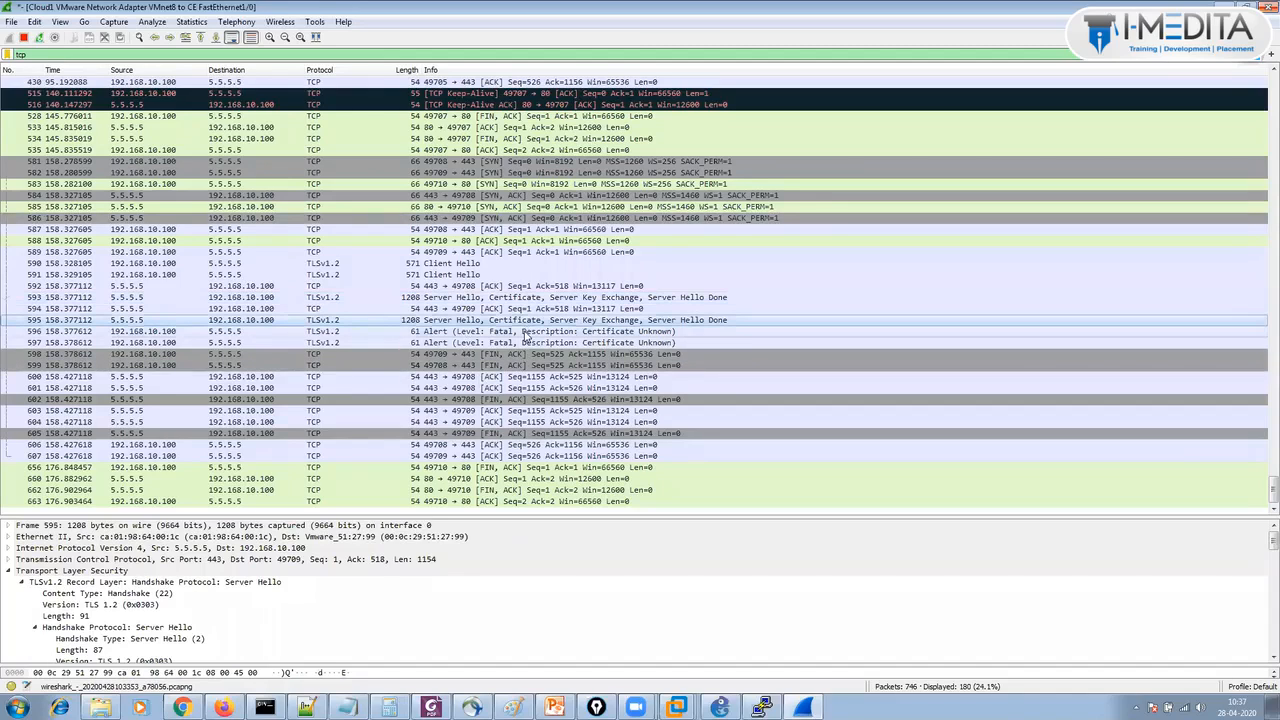
left_click(525, 331)
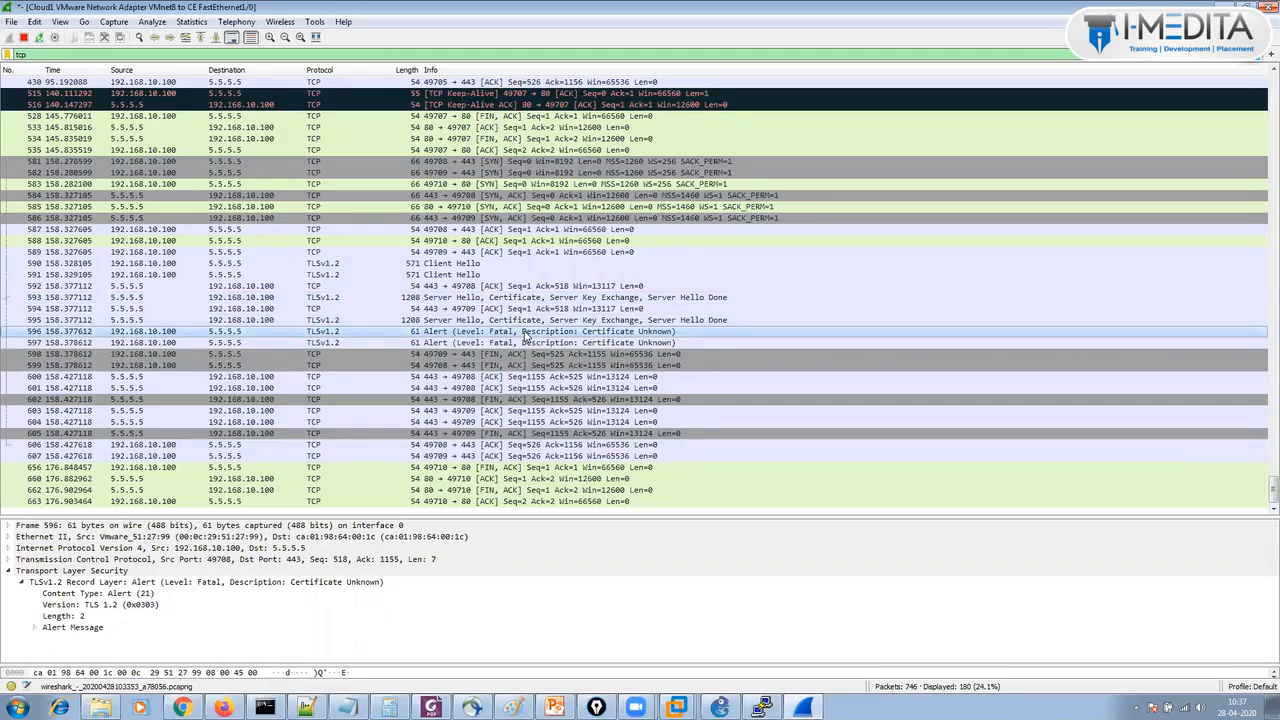
double_click(525, 334)
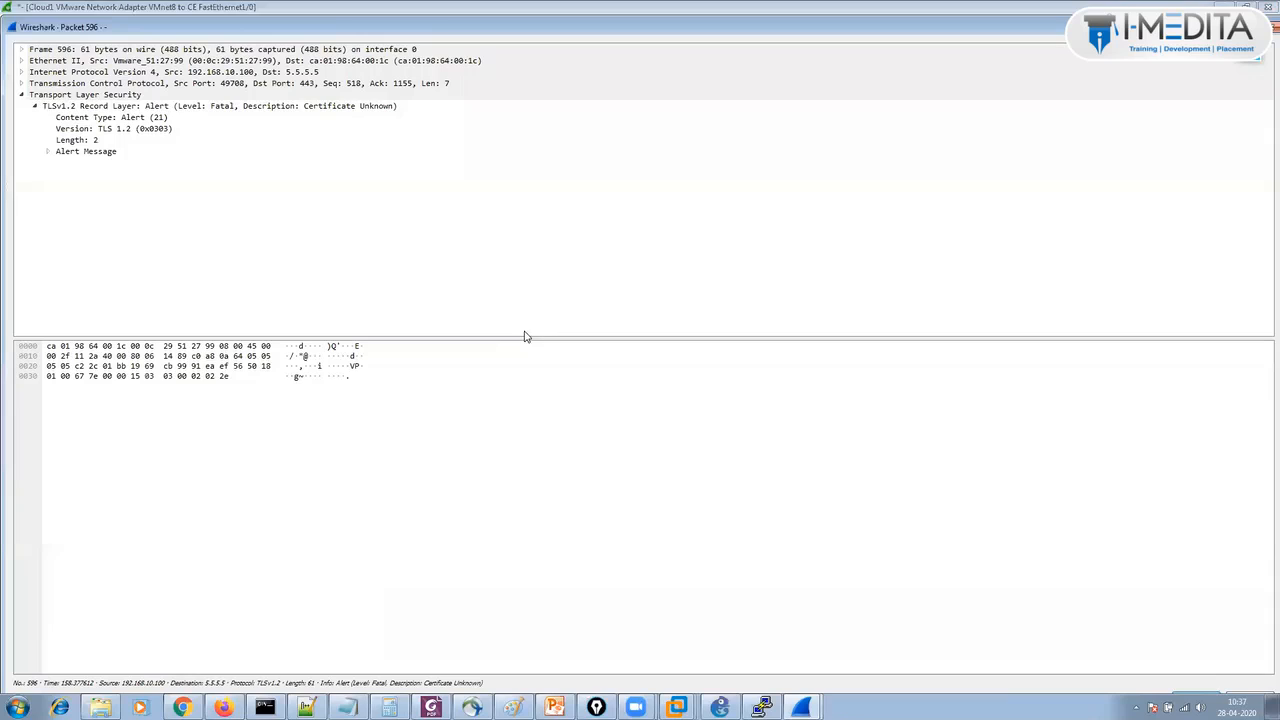
left_click(46, 153)
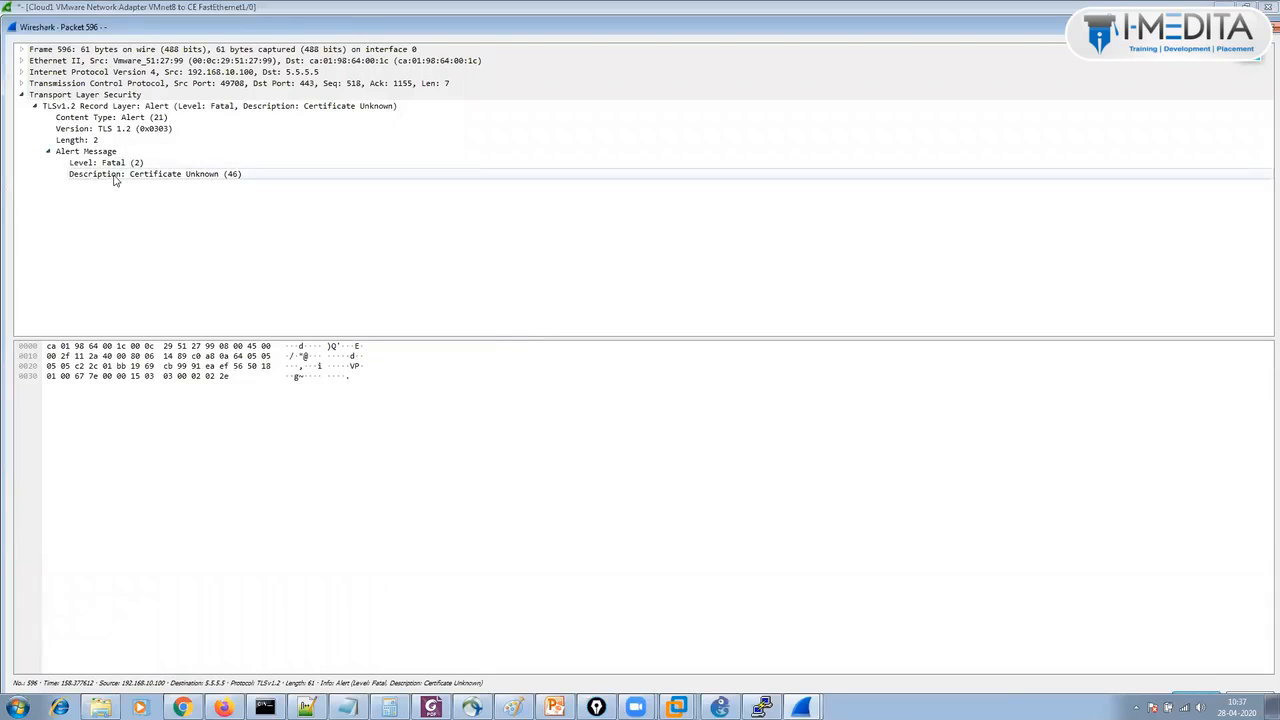
left_click(180, 176)
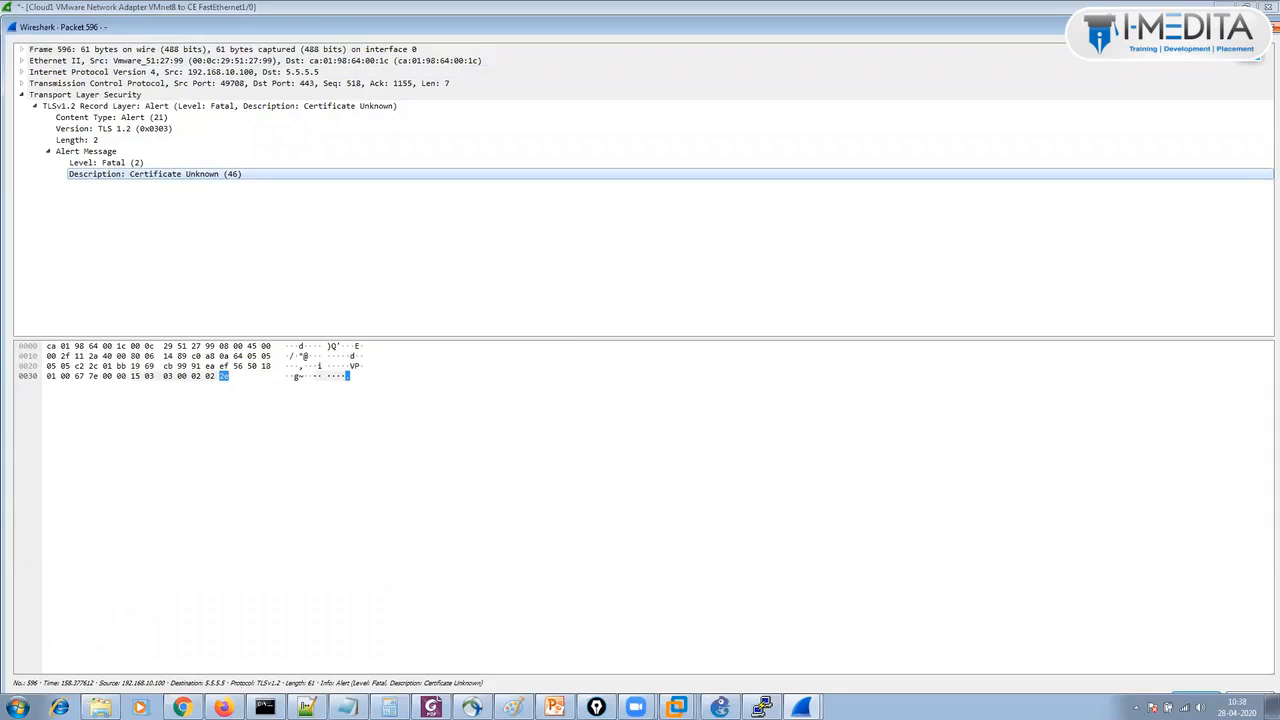
left_click(1274, 28)
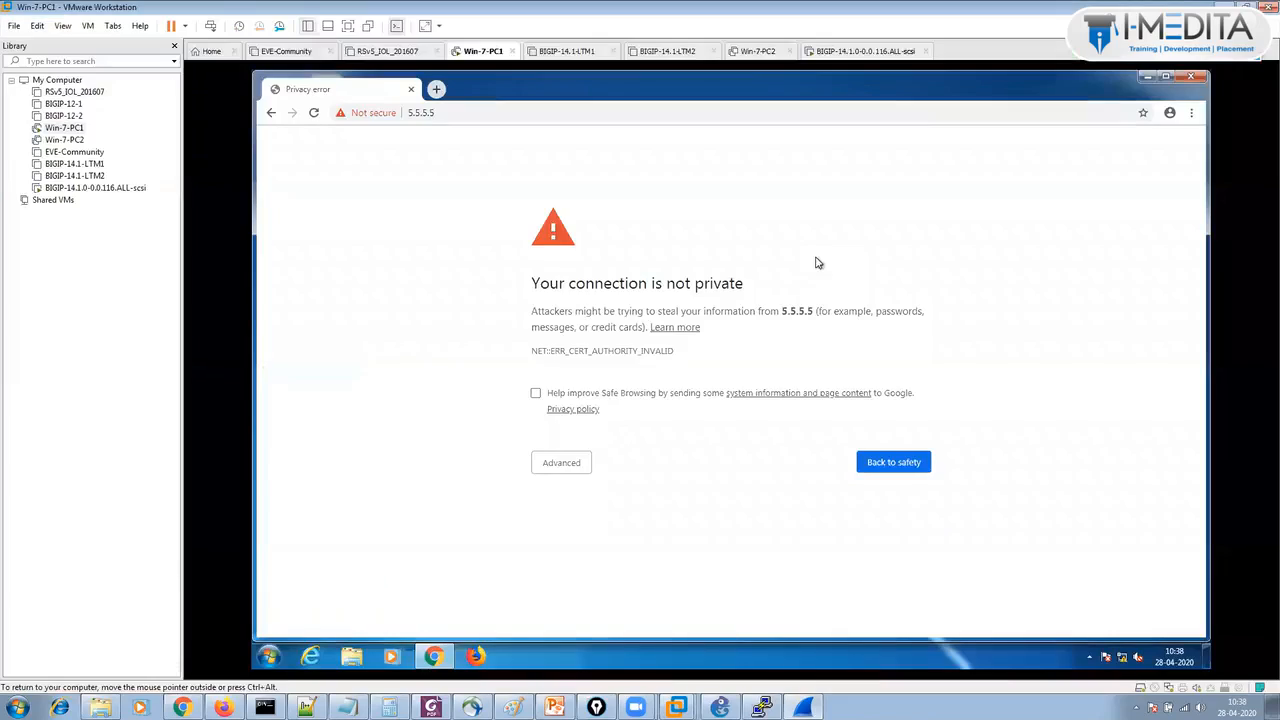
Proceed unsafely past the certificate warning to 5.5.5.5 and check its Not secure certificate status.
left_click(585, 466)
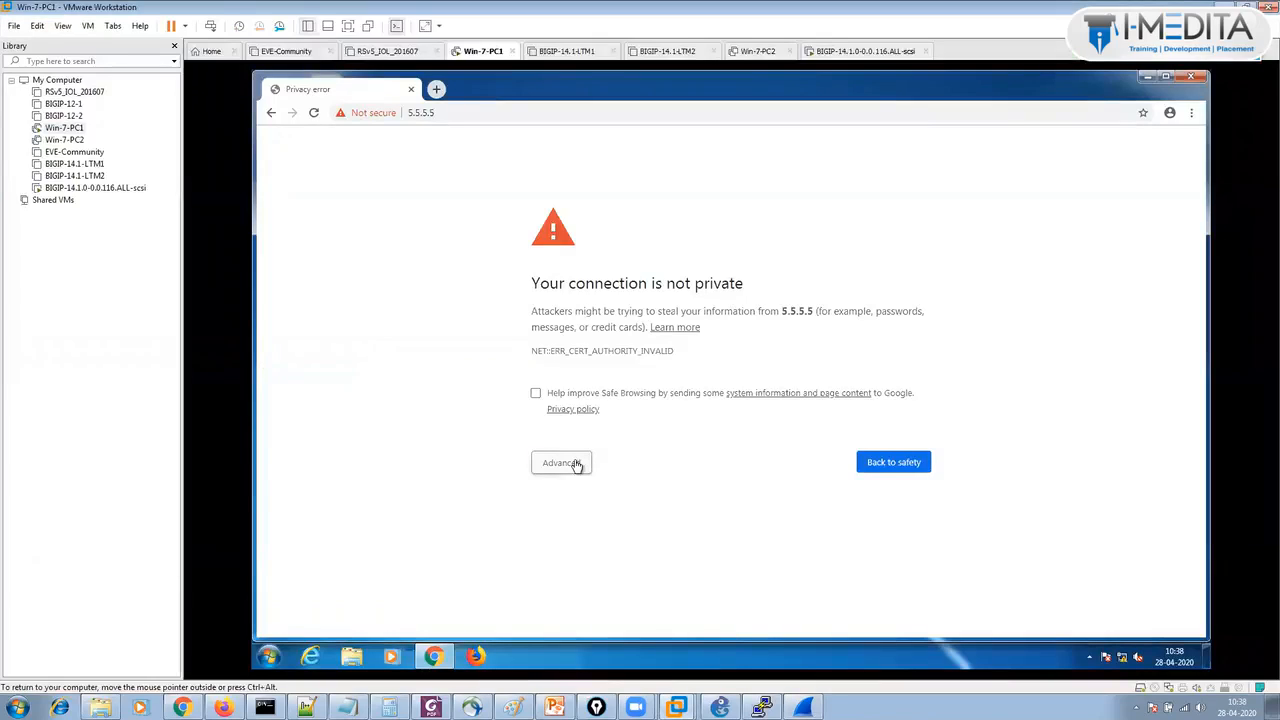
left_click(623, 568)
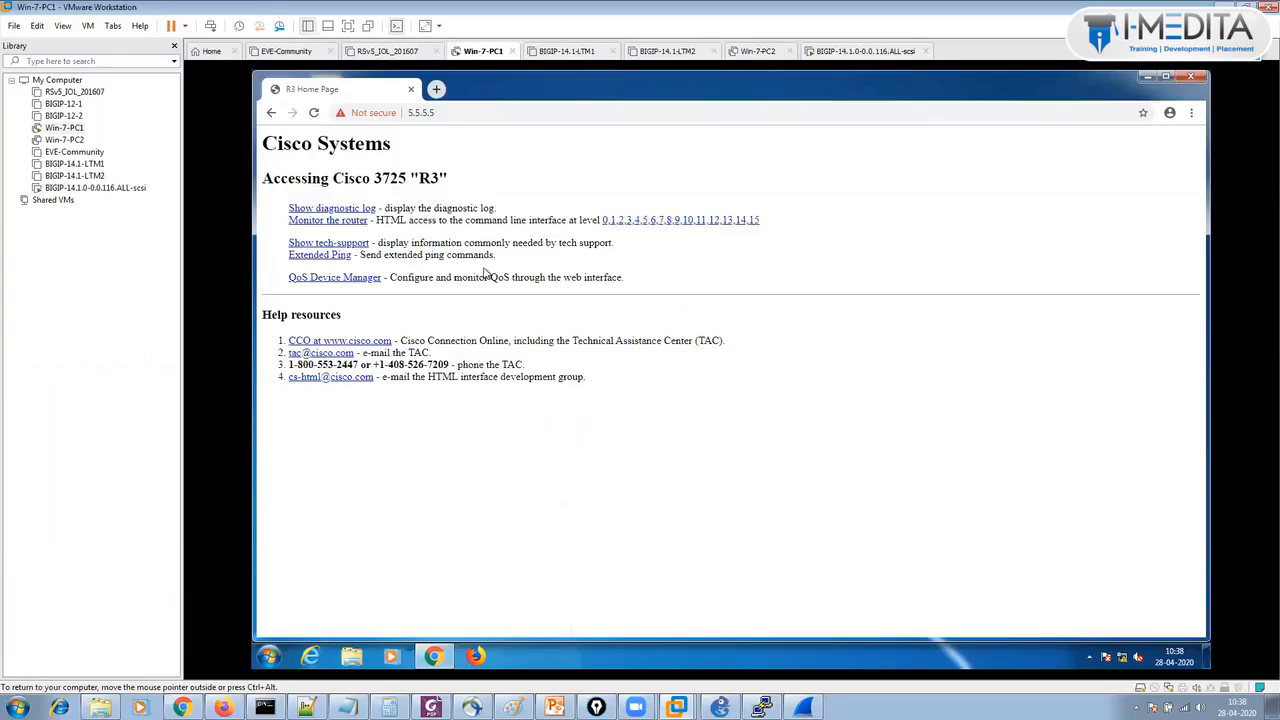
left_click(344, 116)
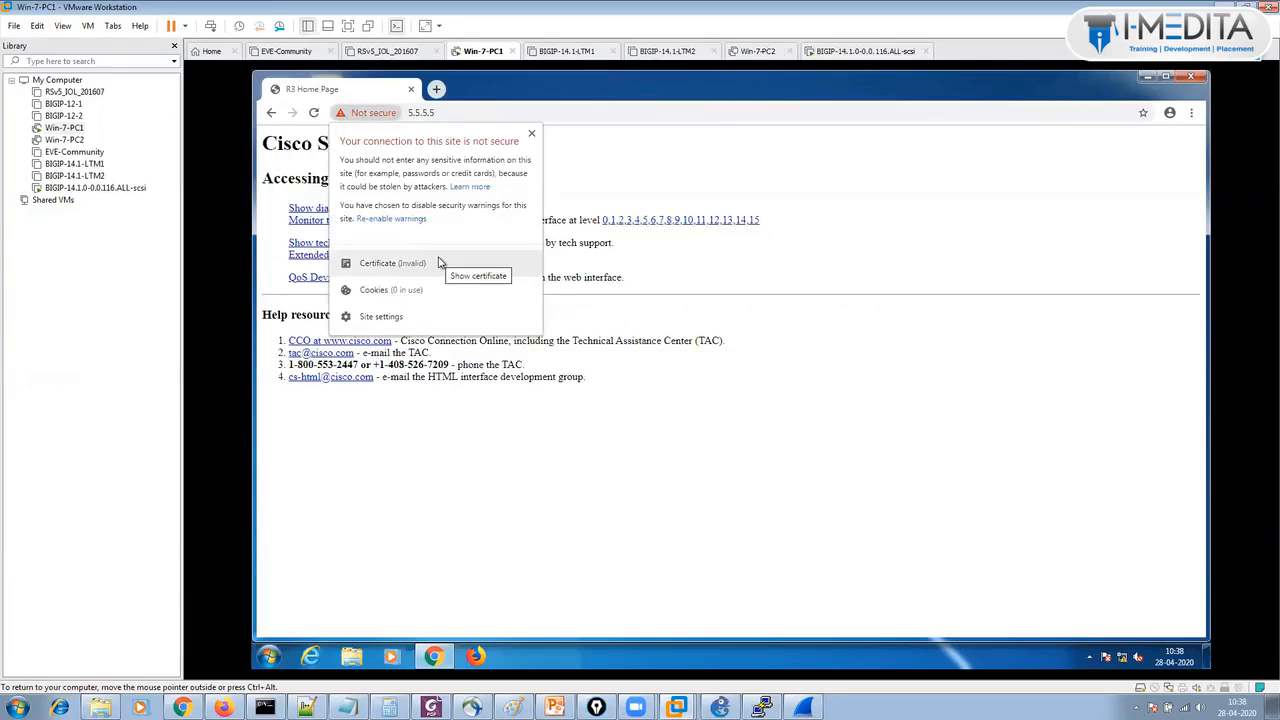
left_click(580, 408)
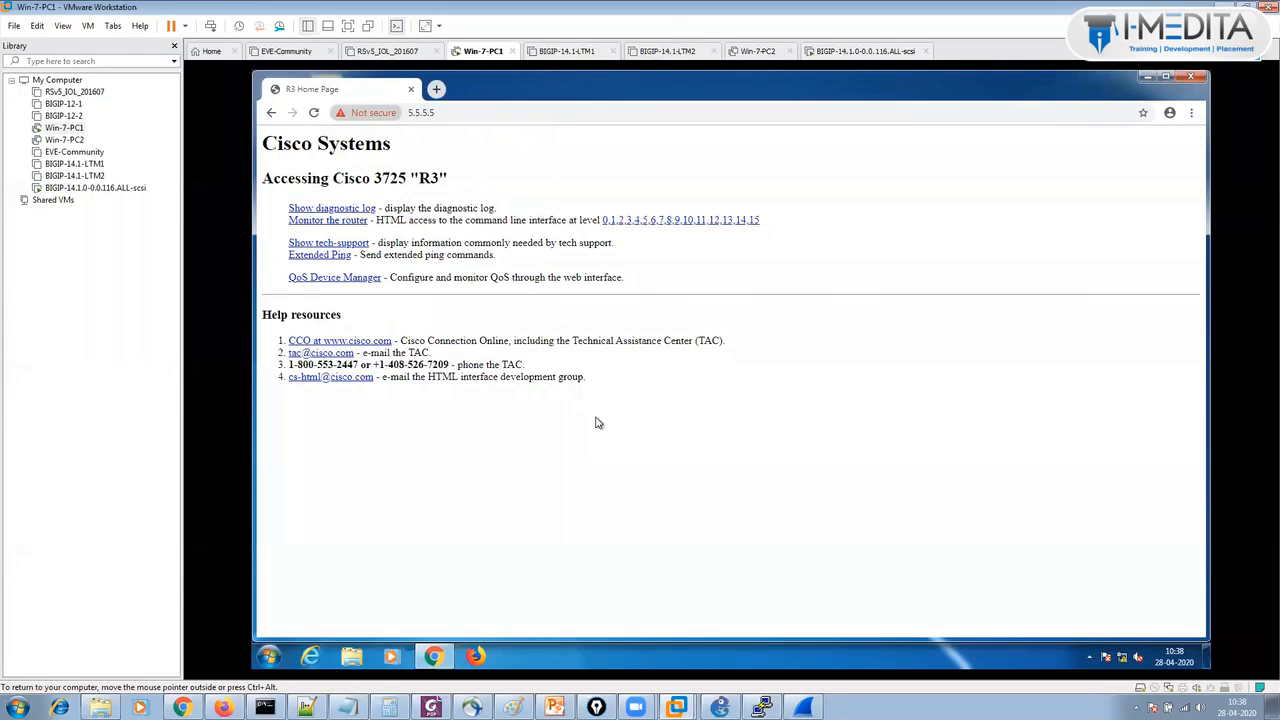
Bring the Wireshark Cloud1–CE capture window to the front.
left_click(720, 707)
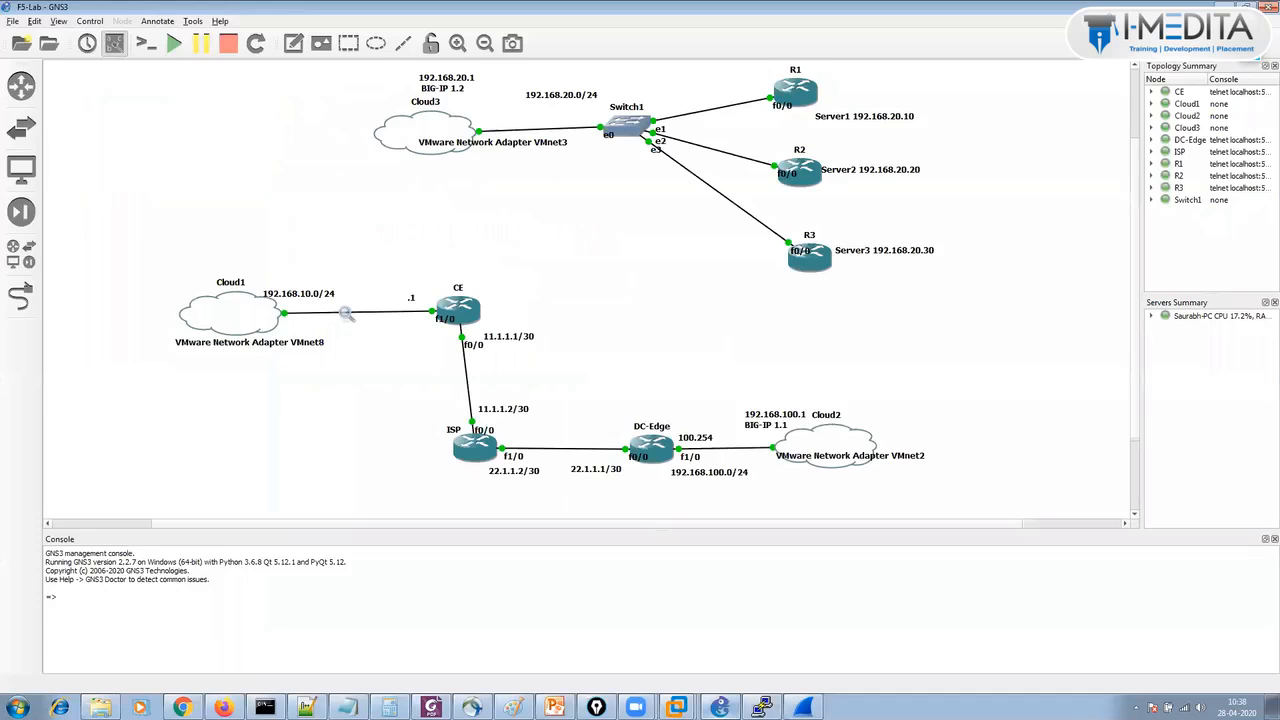
left_click(803, 707)
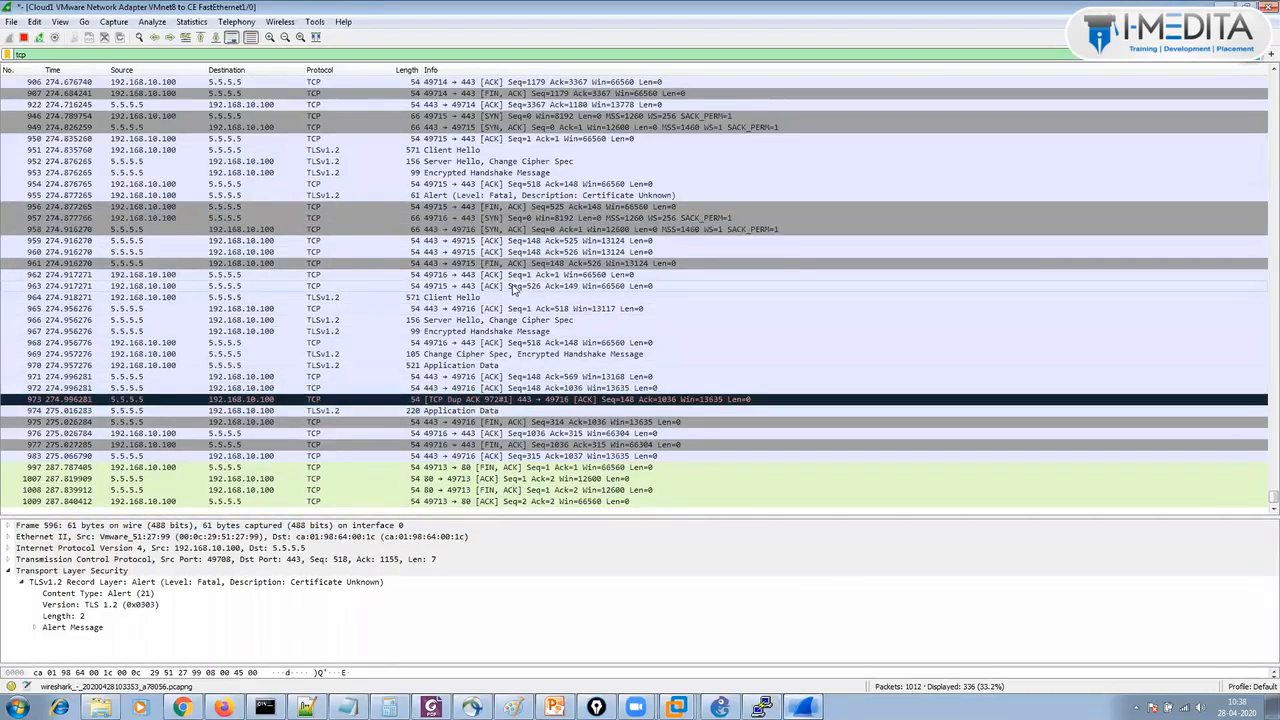
Step through packets 976 to 957, Client Hello 964 and Server Hello 966, ending on Change Cipher Spec 969.
left_click(643, 436)
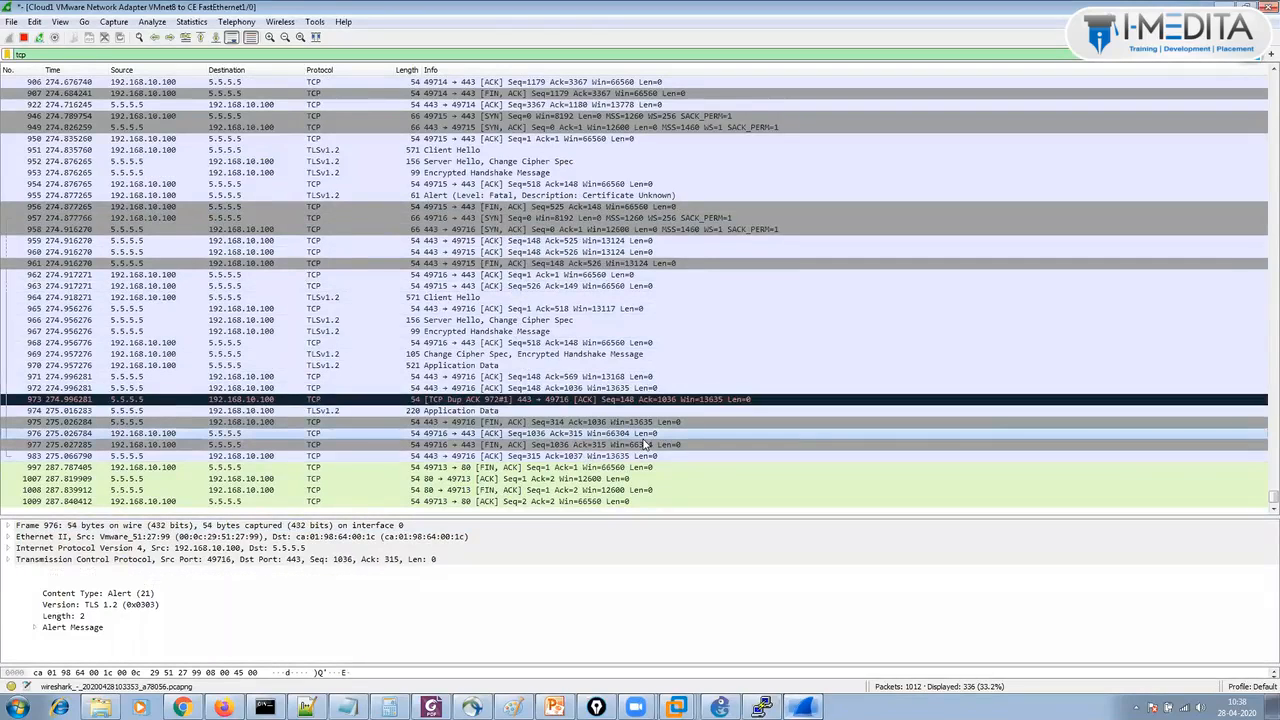
key("Down")
key("Down")
key("Down")
key("Down")
key("Down")
key("Down")
key("Up")
key("Up")
key("Up")
key("Up")
key("Up")
key("Up")
key("Up")
key("Up")
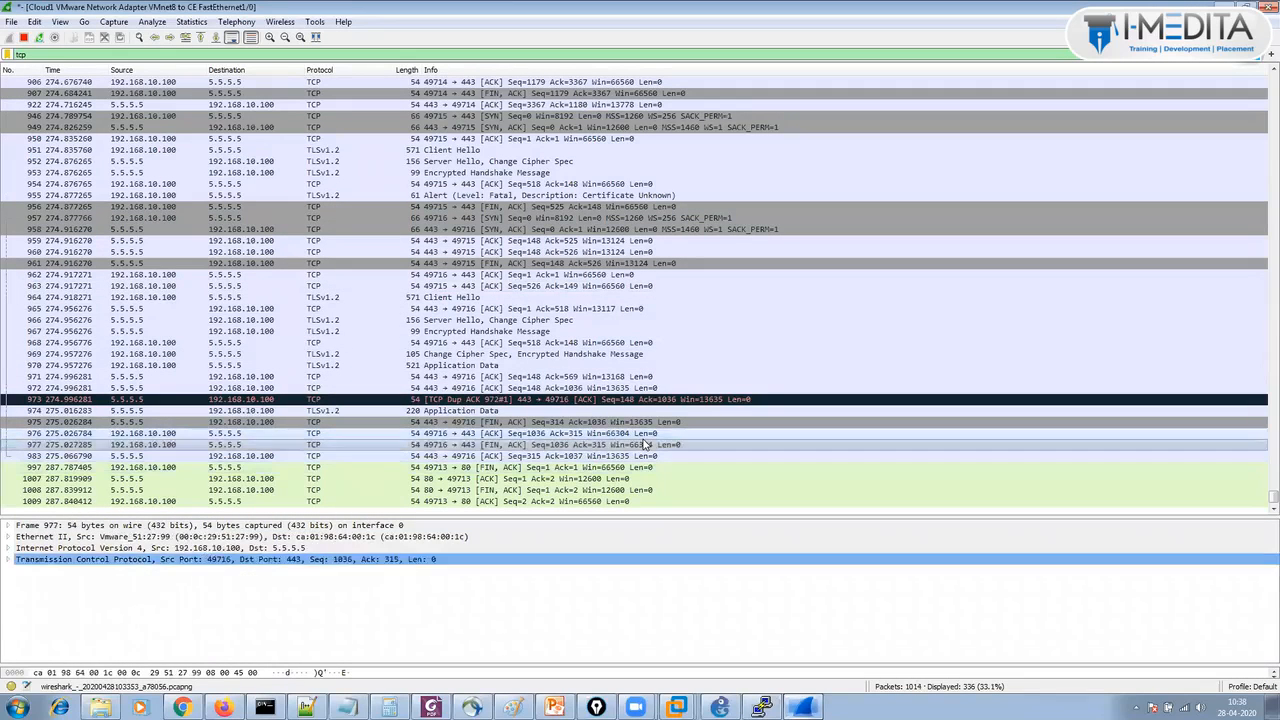
key("Up")
key("Up")
key("Up")
key("Up")
key("Up")
key("Up")
key("Up")
key("Up")
key("Up")
key("Up")
key("Up")
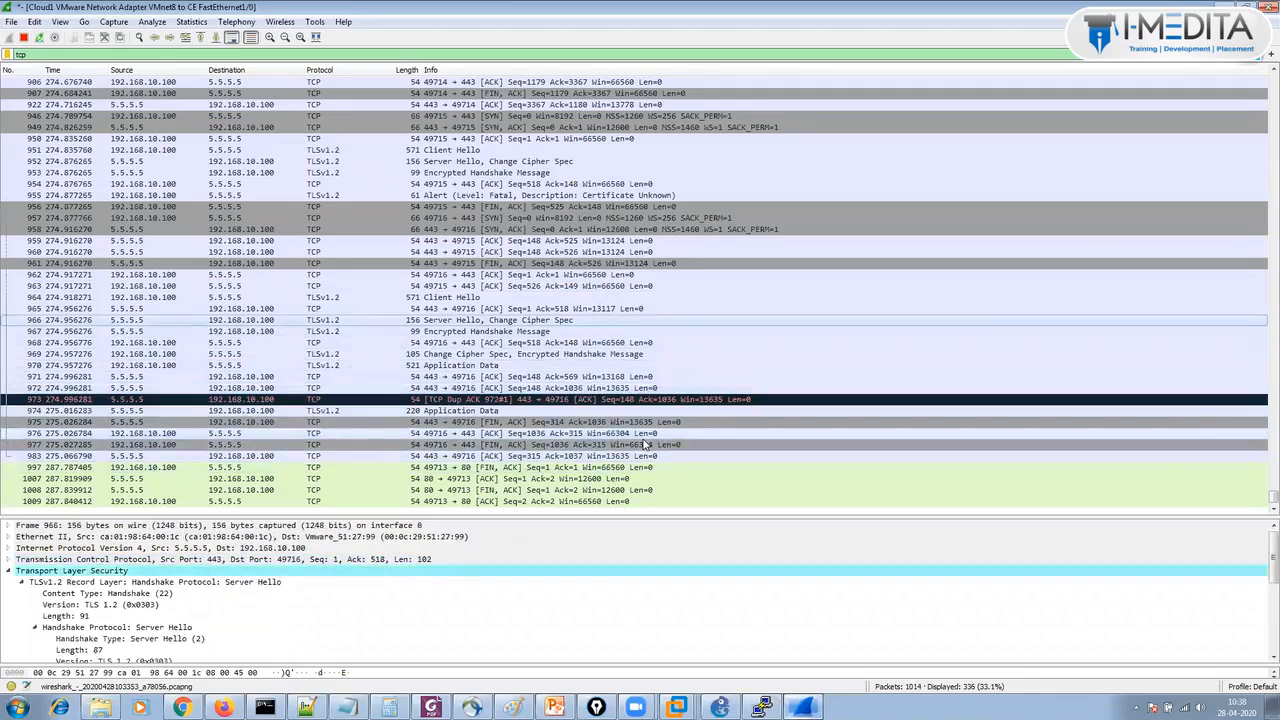
key("Up")
key("Up")
key("Up")
key("Up")
key("Up")
key("Up")
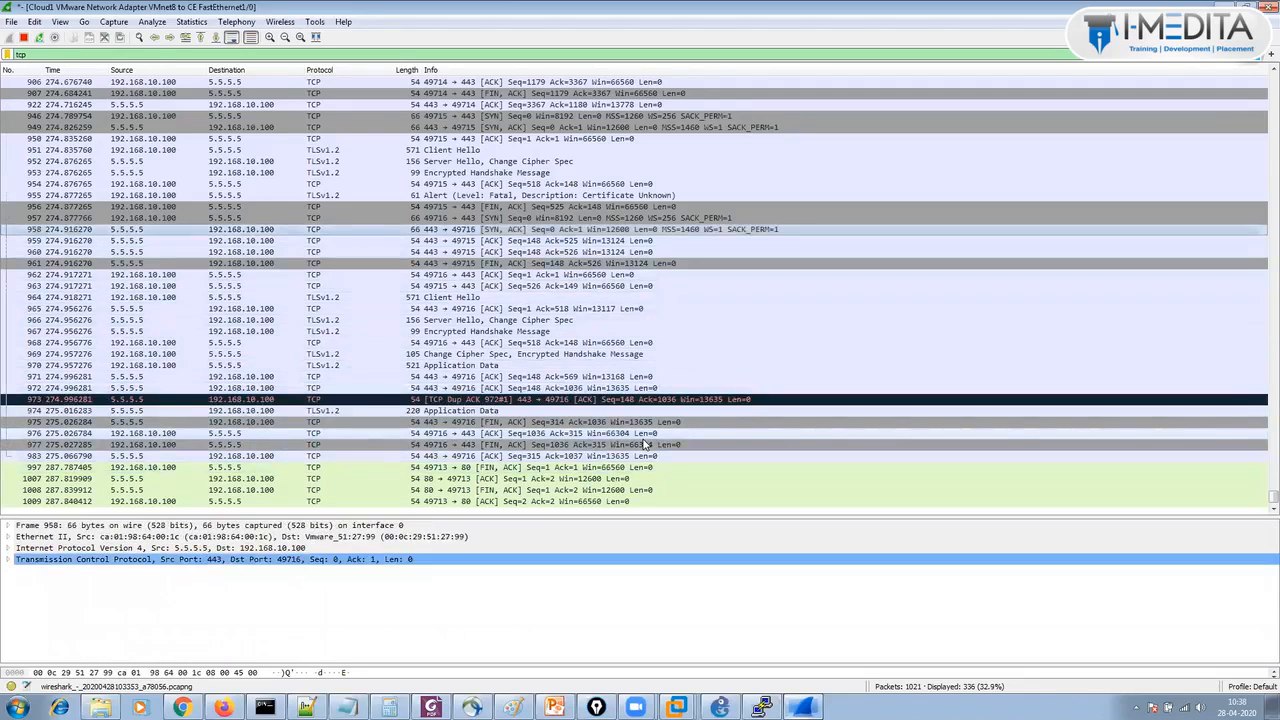
key("Down")
key("Down")
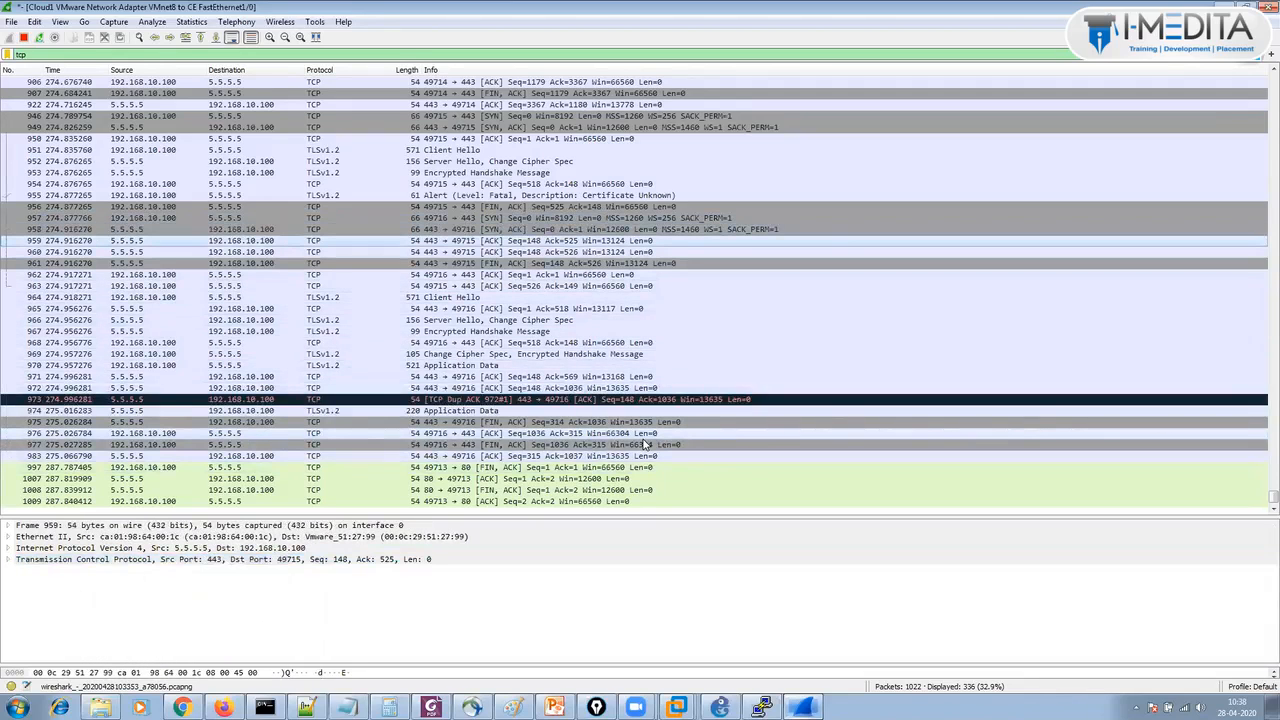
key("Down")
key("Down")
key("Down")
key("Down")
key("Down")
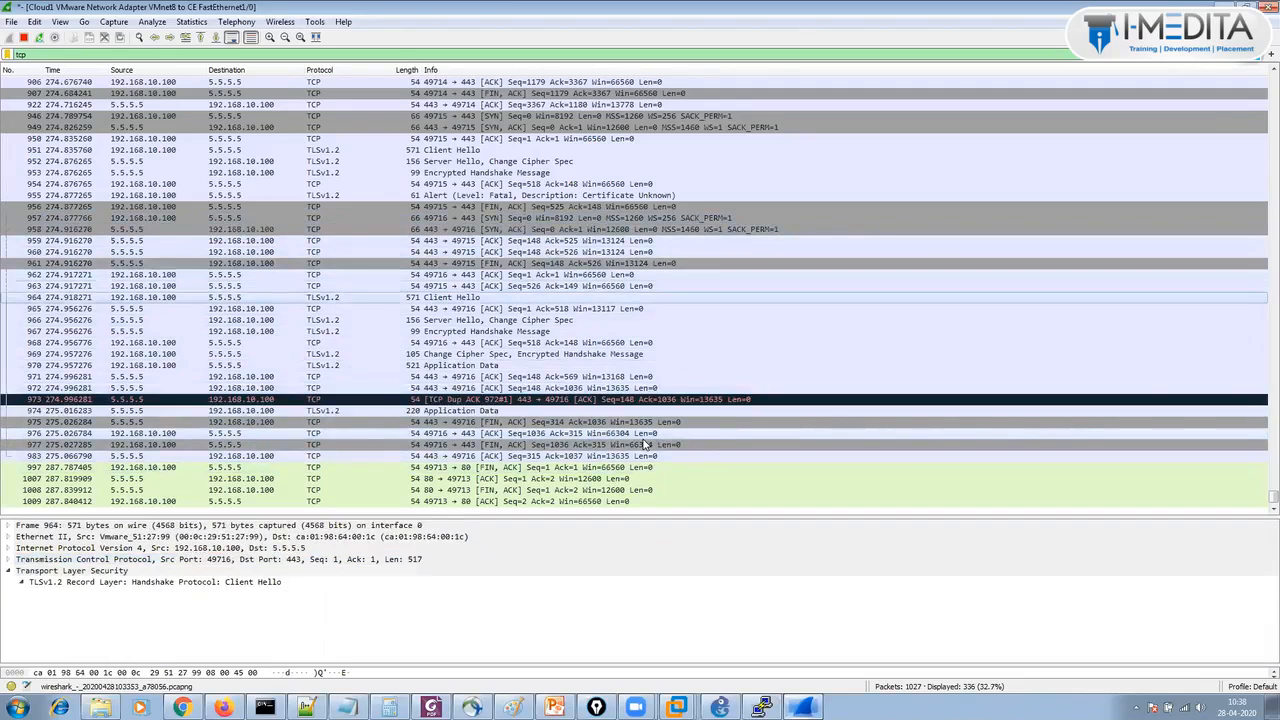
key("Down")
key("Down")
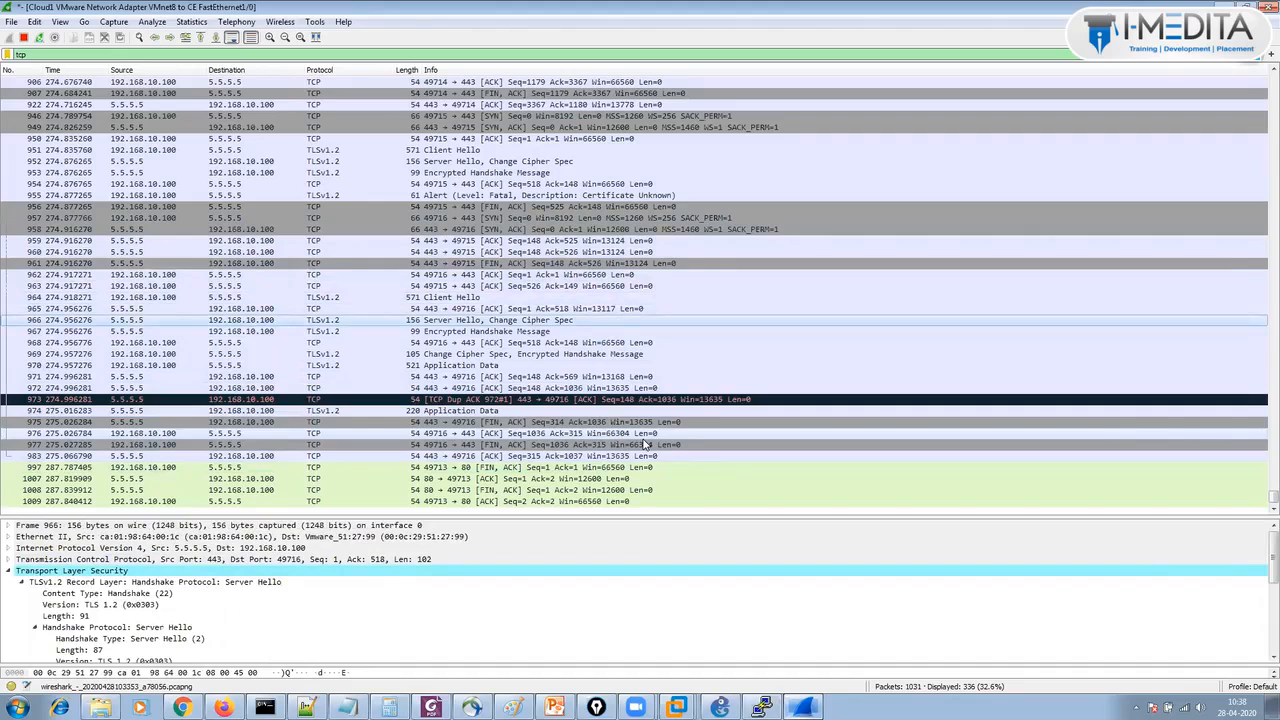
key("Down")
key("Down")
key("Down")
key("Down")
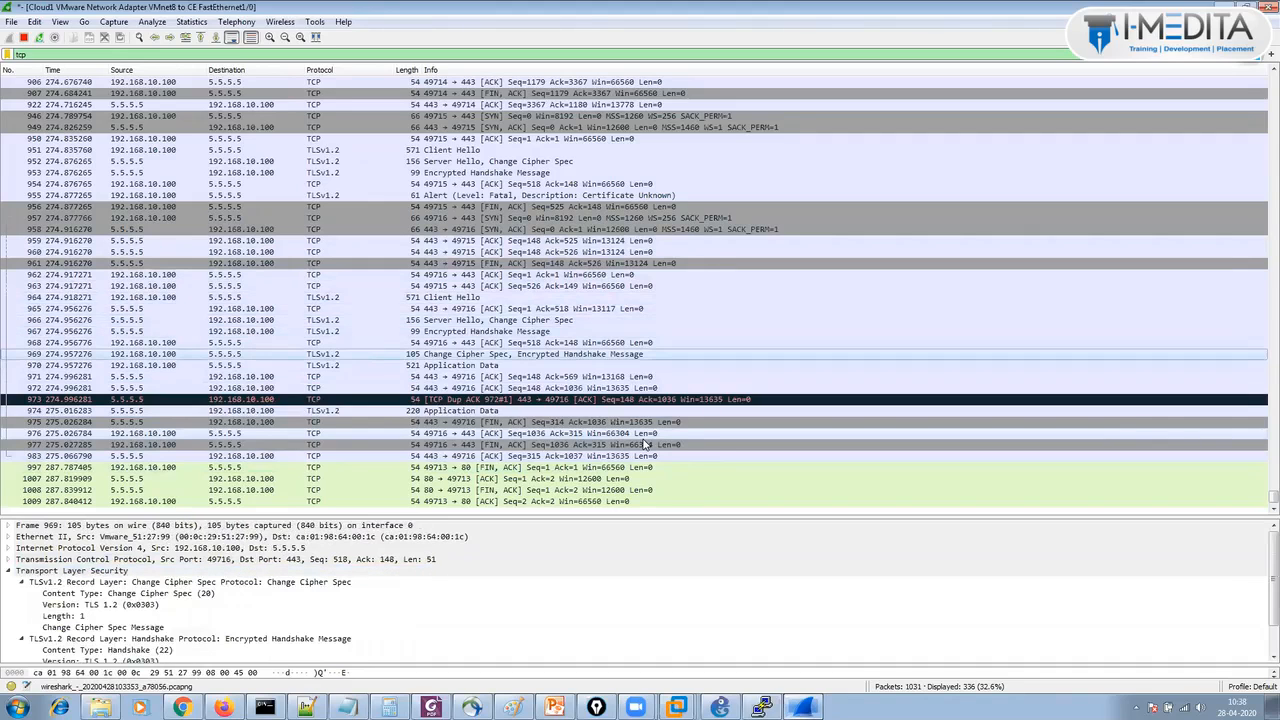
key("Up")
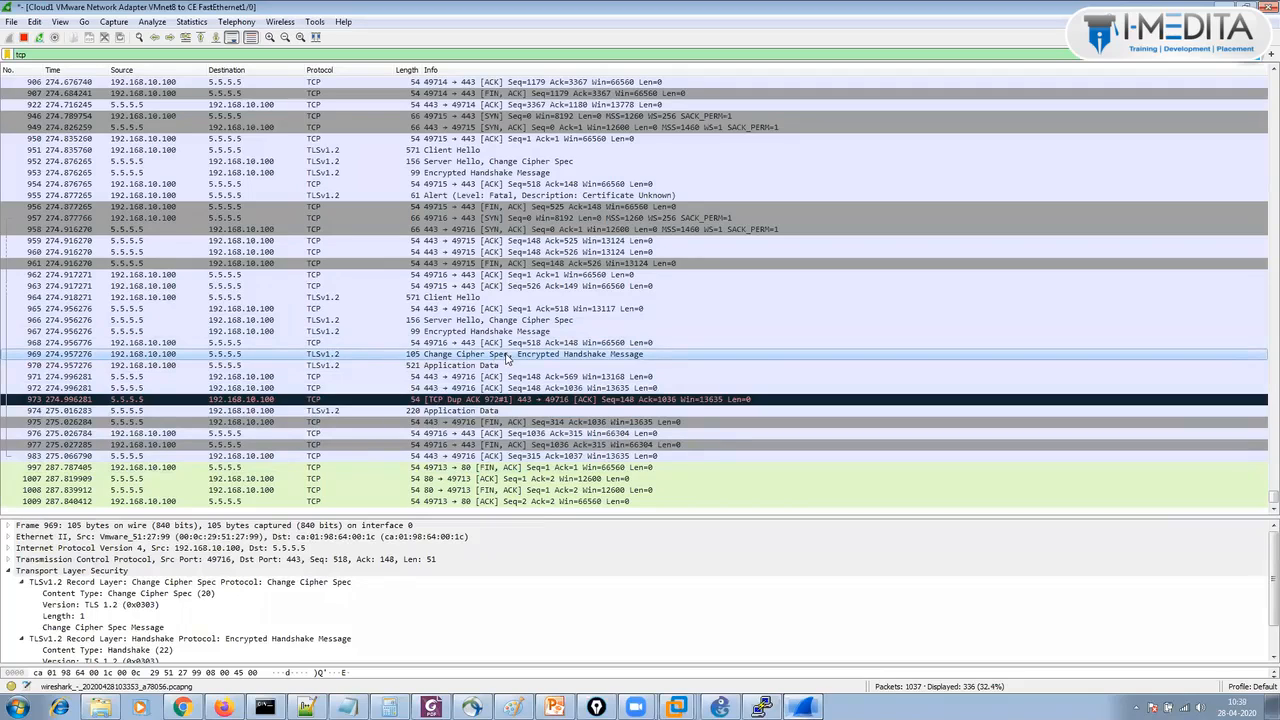
Examine packet 969's Change Cipher Spec, encrypted handshake and TLS 1.2 version fields.
double_click(507, 358)
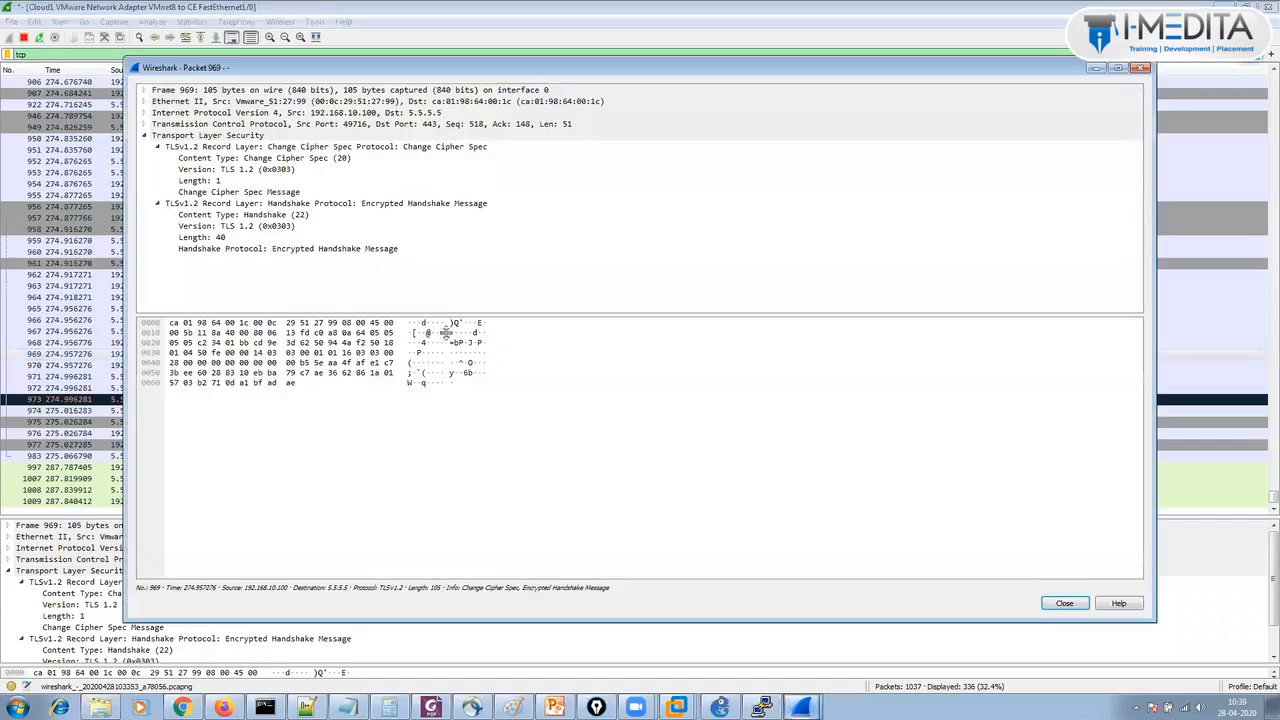
left_click(258, 249)
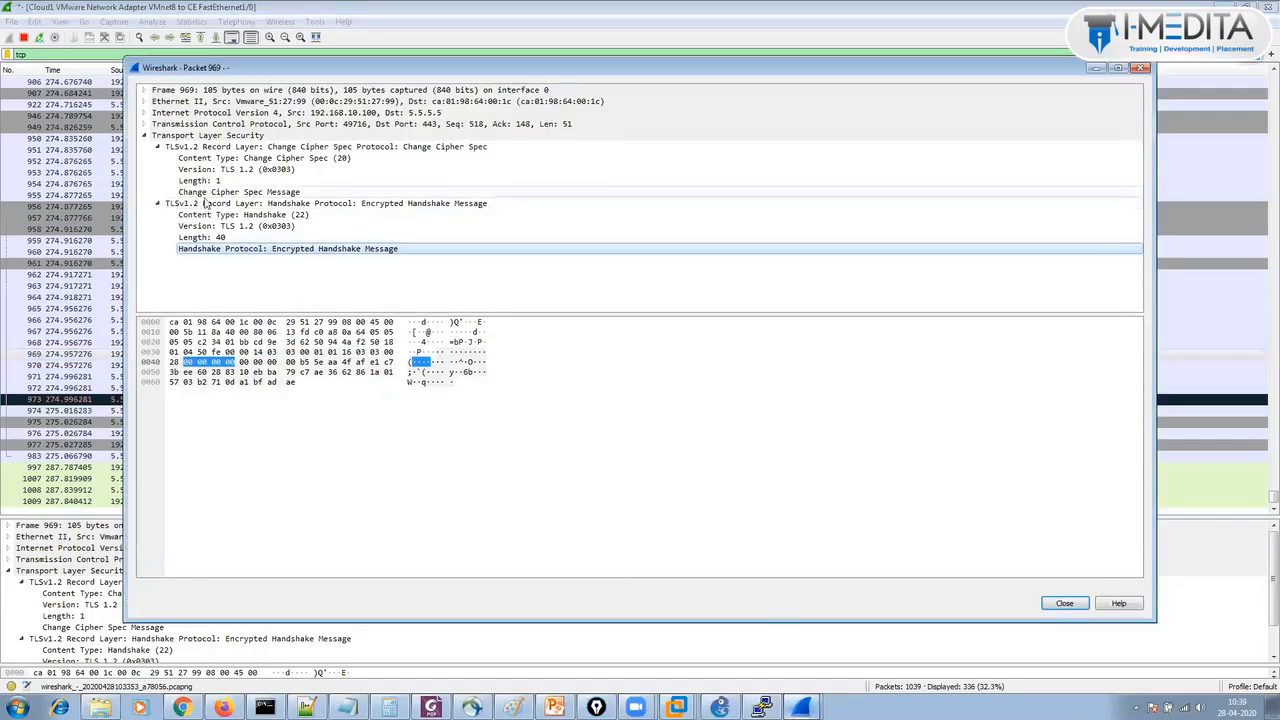
left_click(268, 193)
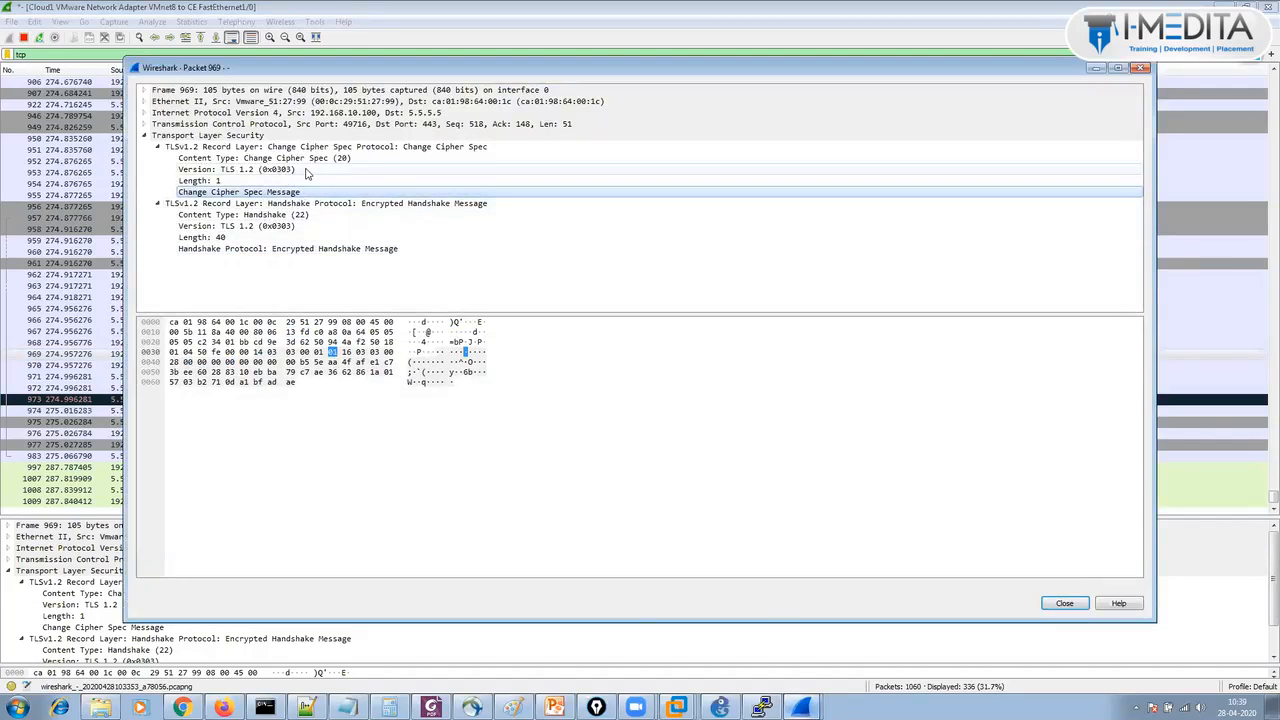
left_click(290, 170)
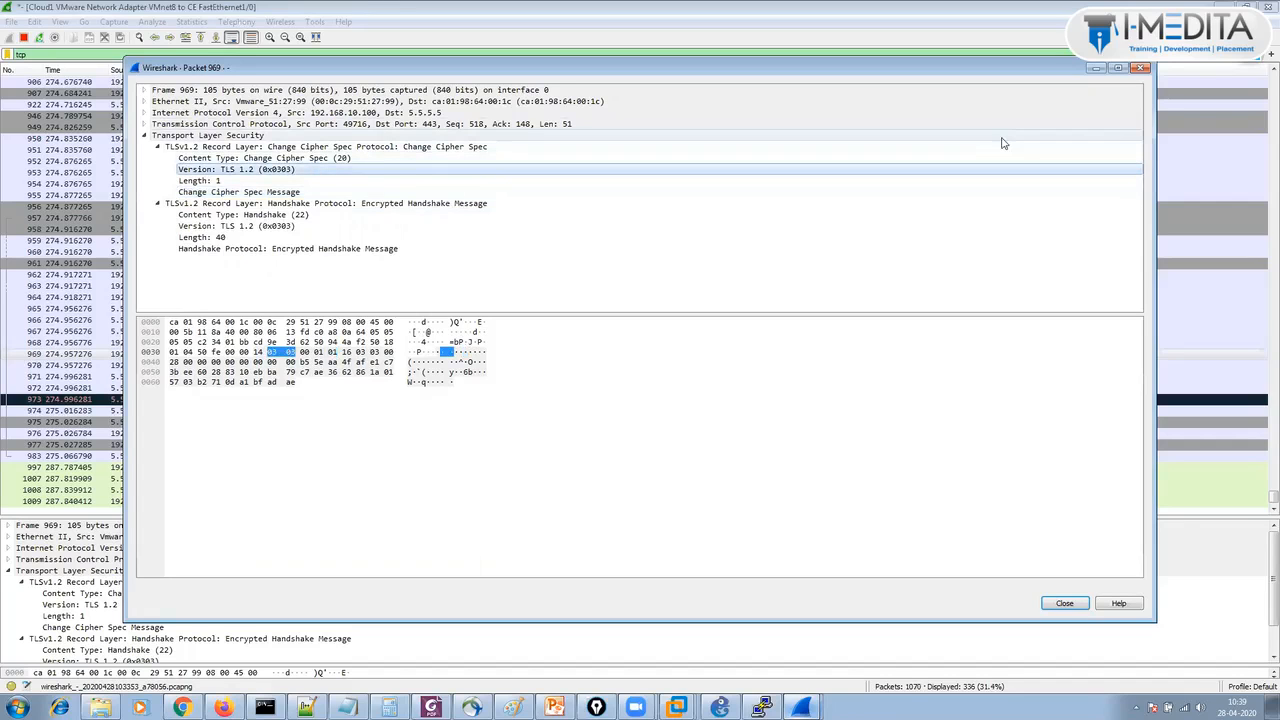
left_click(1141, 68)
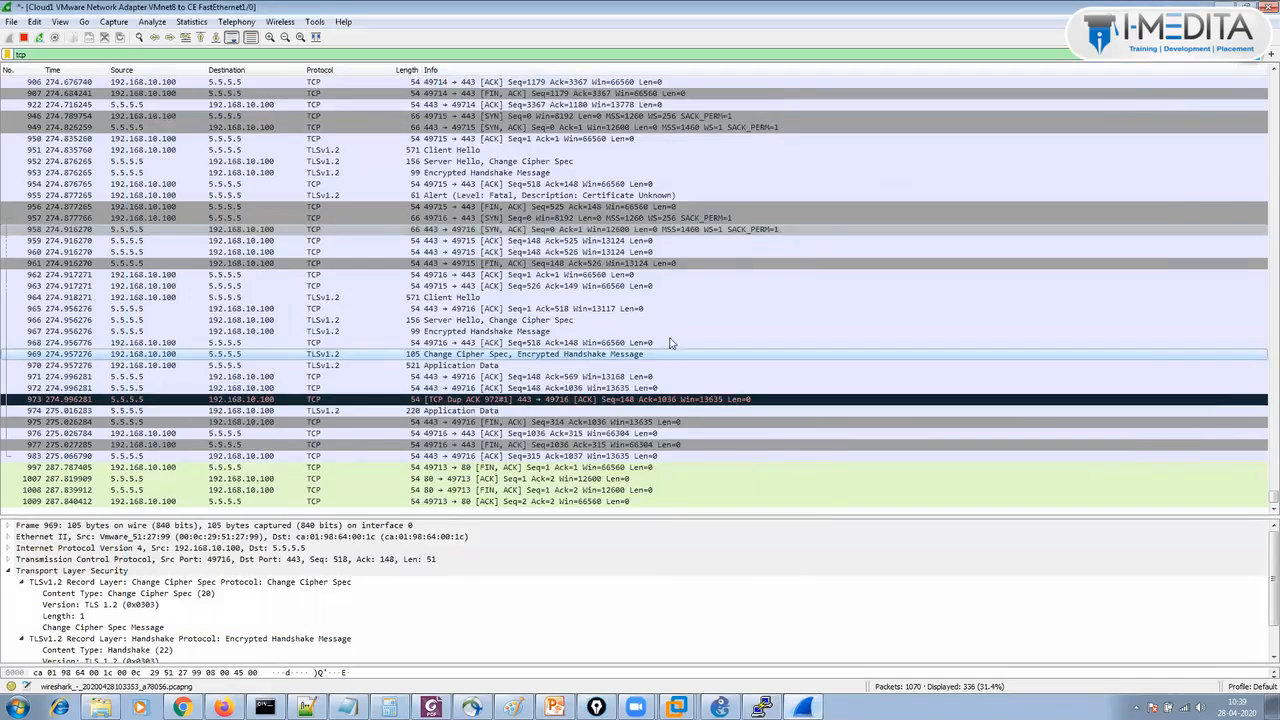
Examine packet 970's encrypted Application Data record after viewing packet 974.
left_click(505, 412)
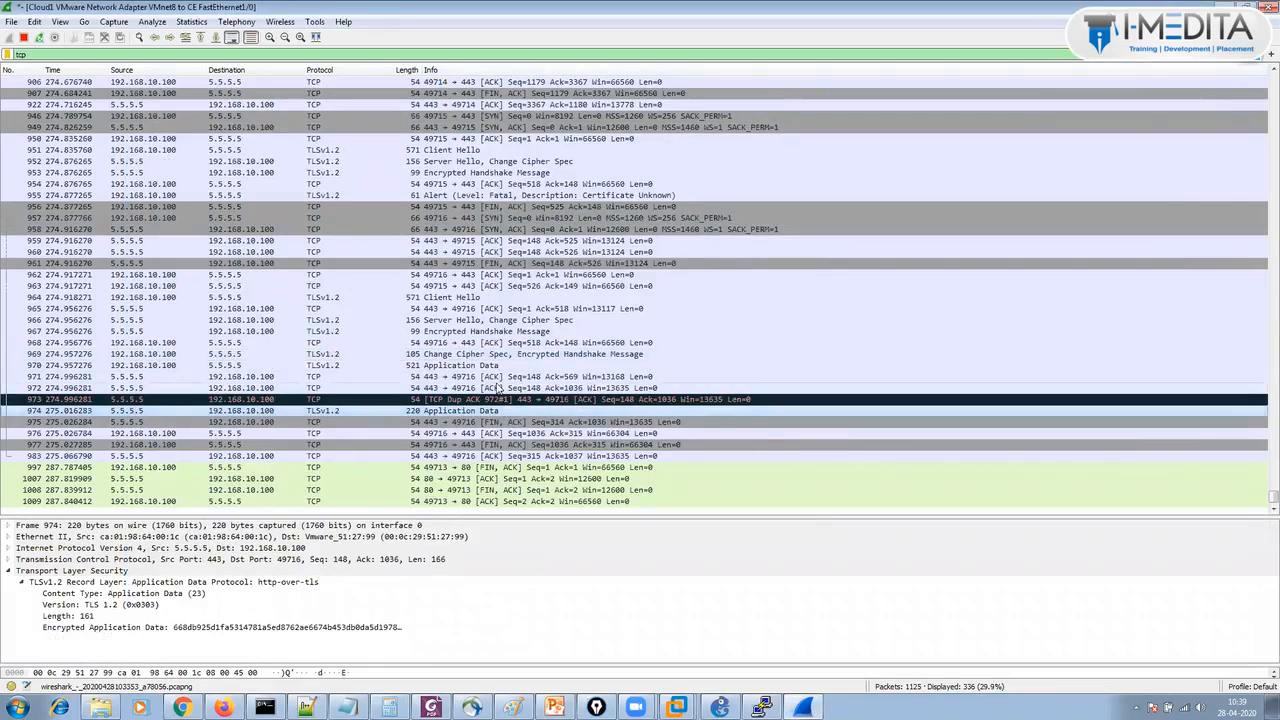
left_click(489, 367)
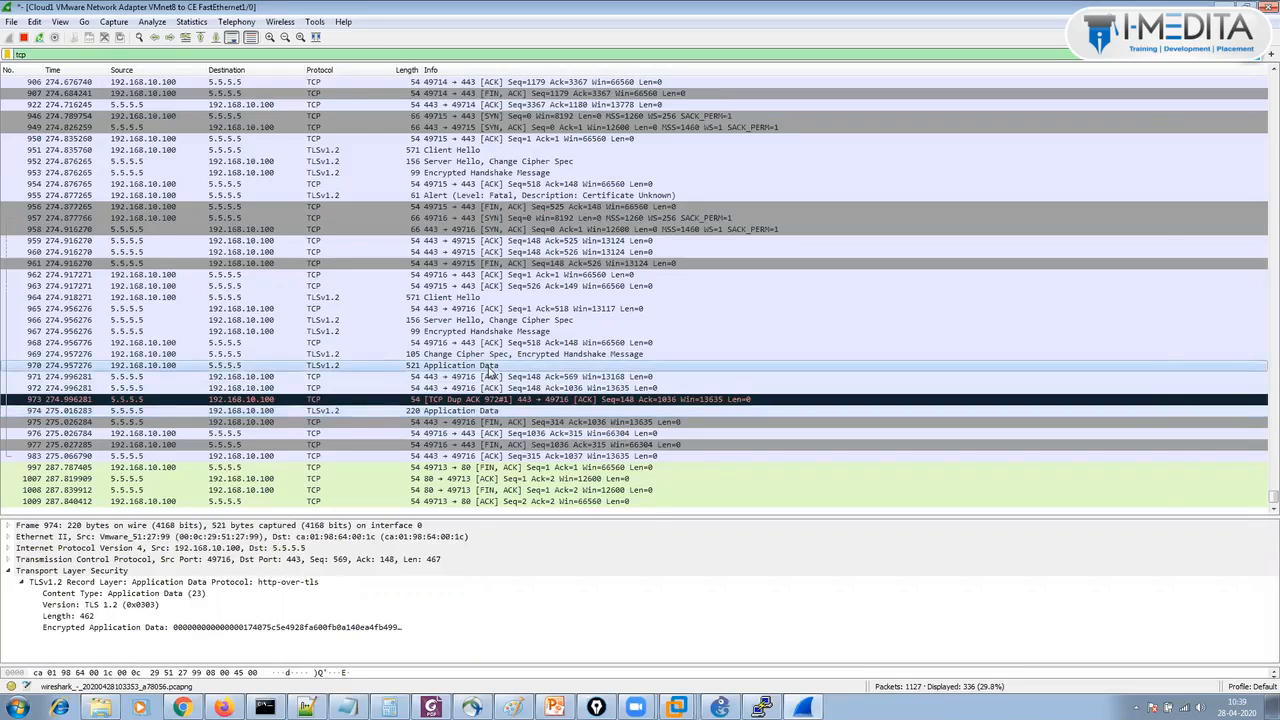
double_click(489, 368)
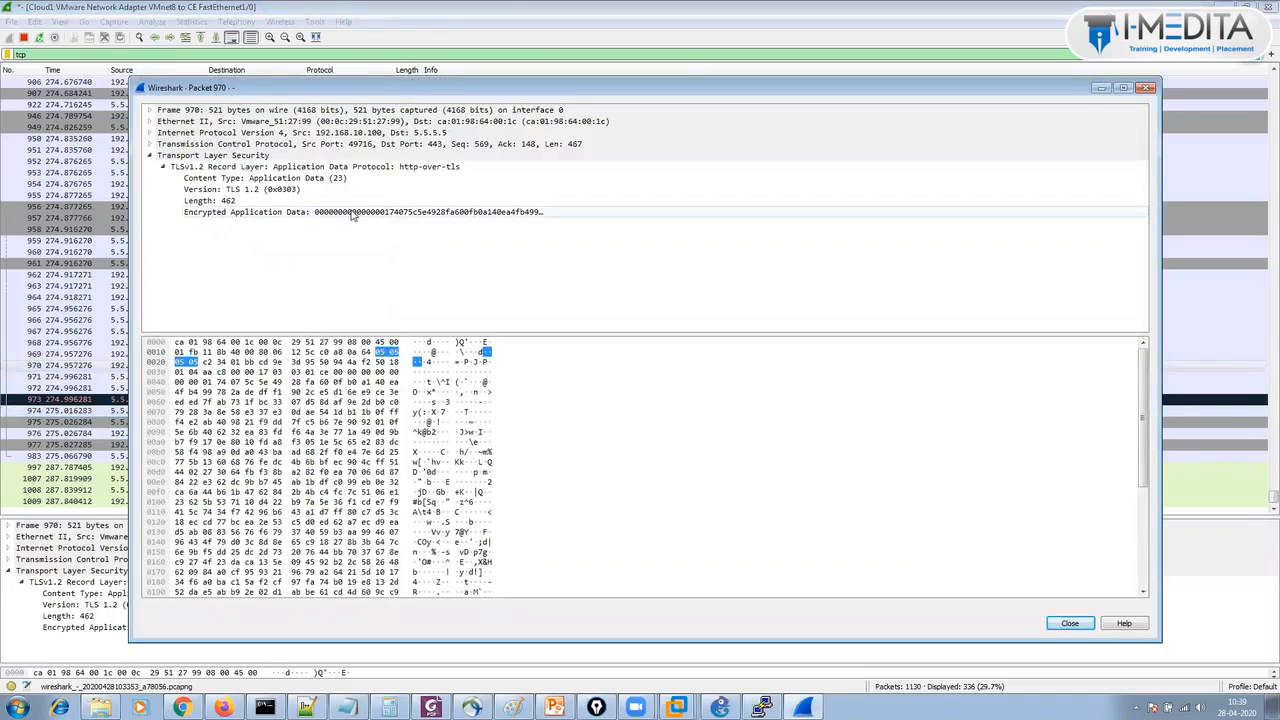
left_click(351, 215)
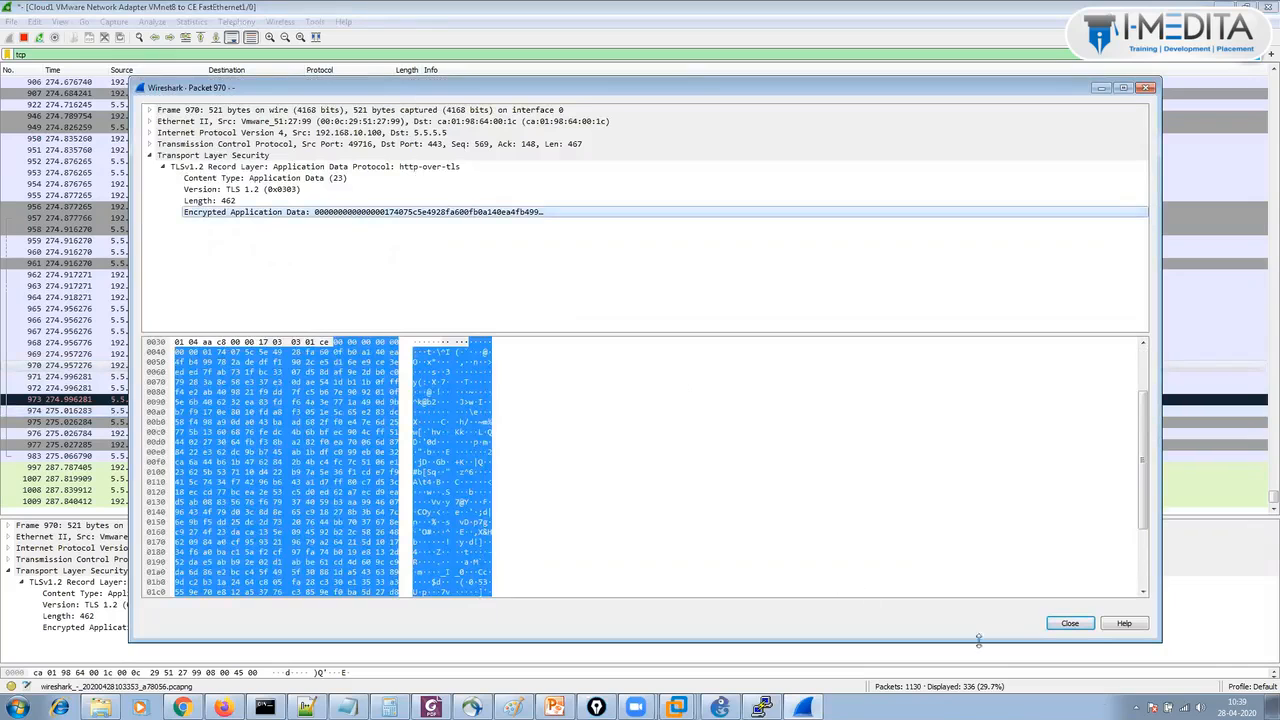
left_click(1087, 629)
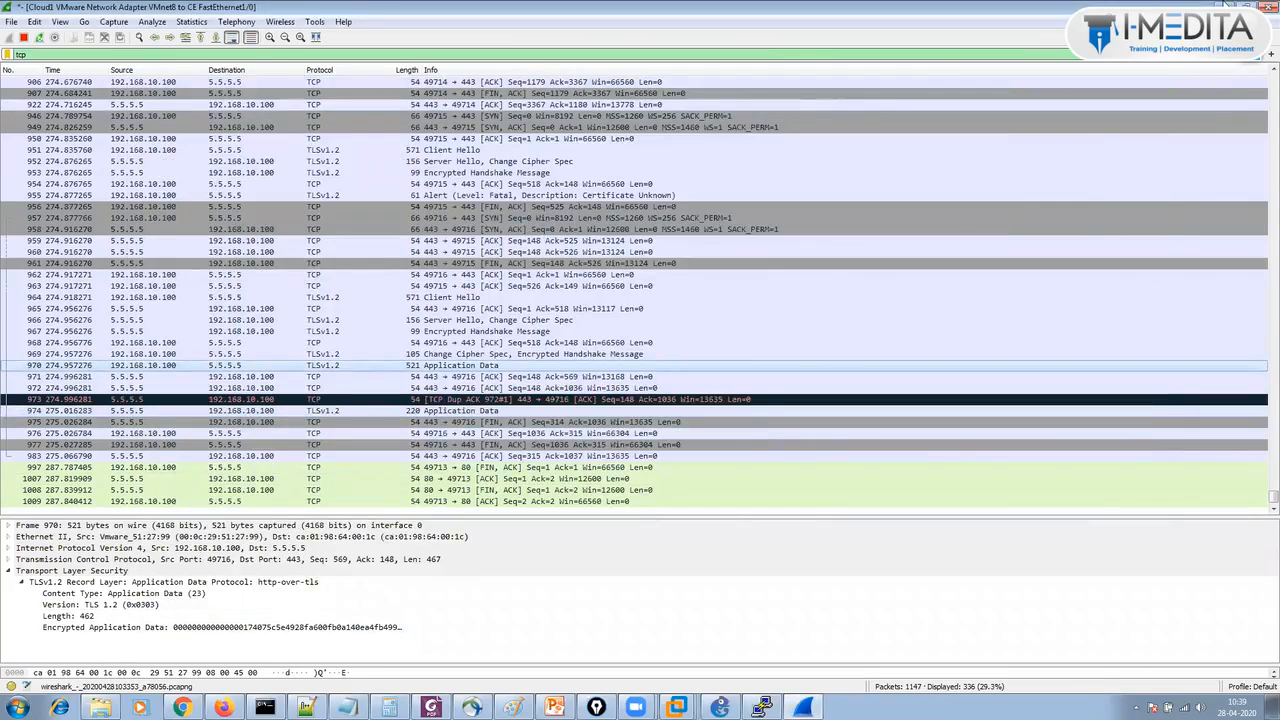
Minimize Wireshark, recheck the Not secure status on Win-7-PC1, and replace the R3 tab with a new tab.
left_click(1223, 6)
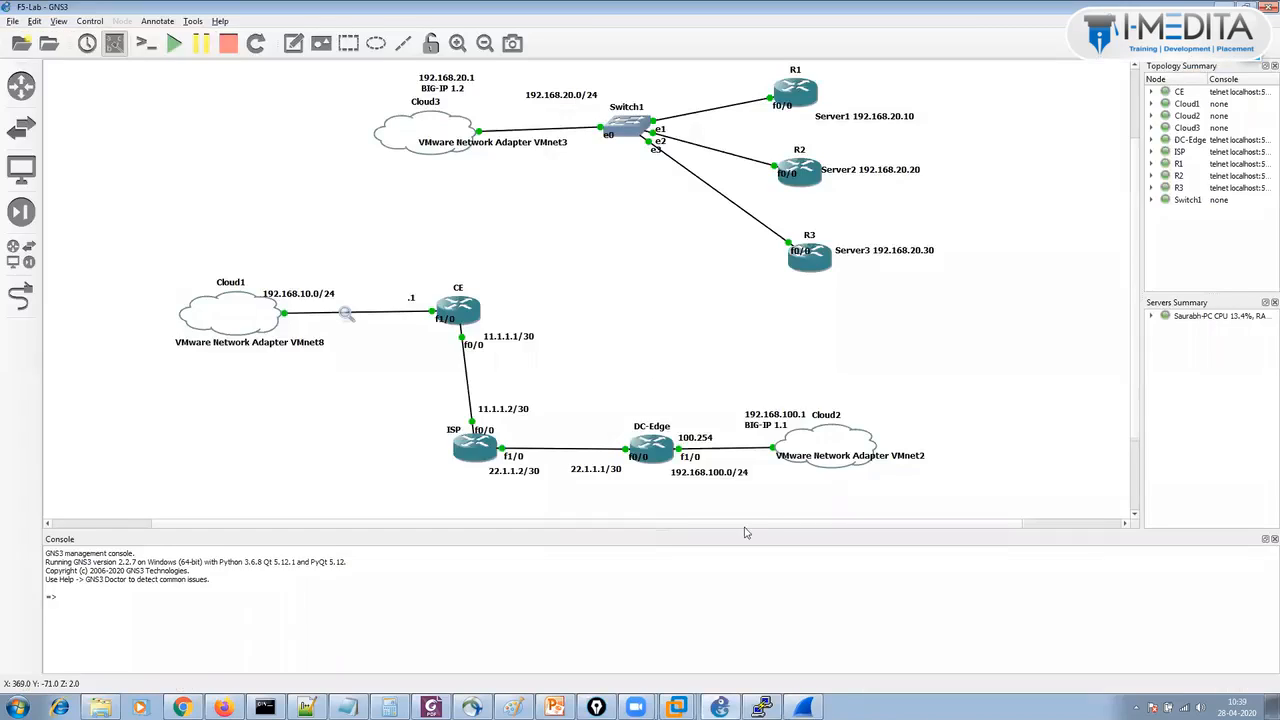
mouse_move(677, 707)
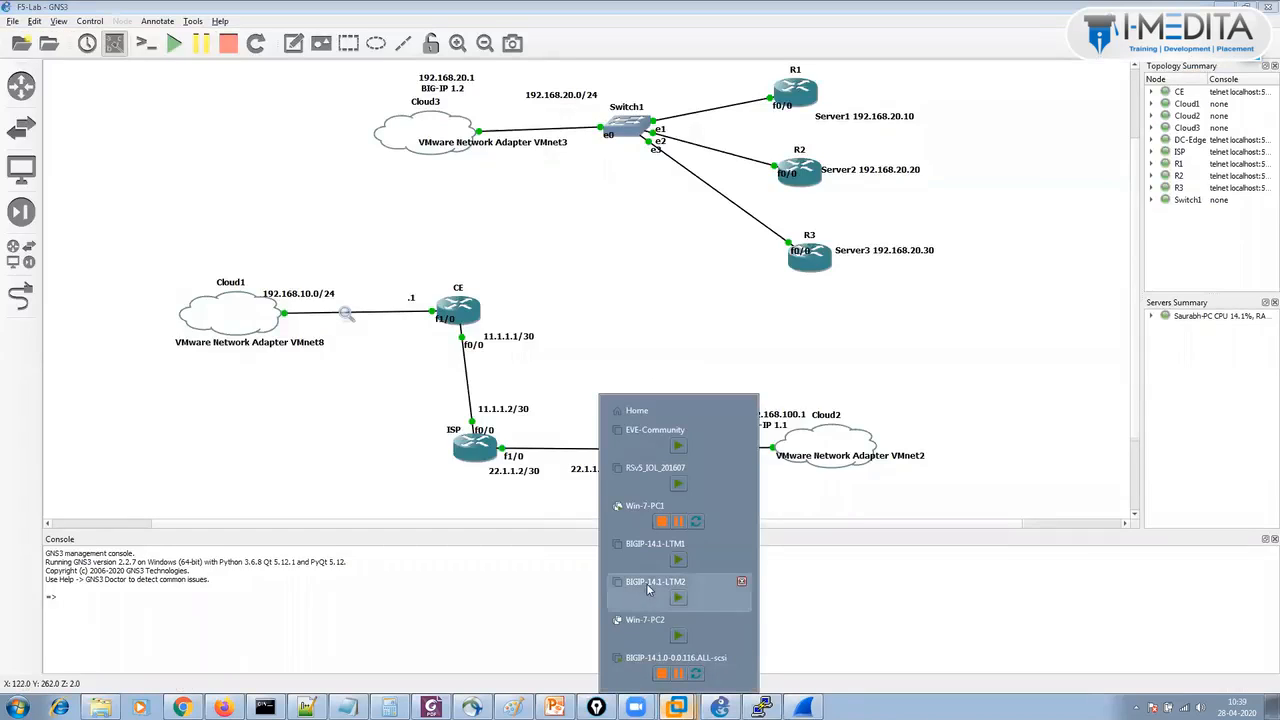
left_click(632, 527)
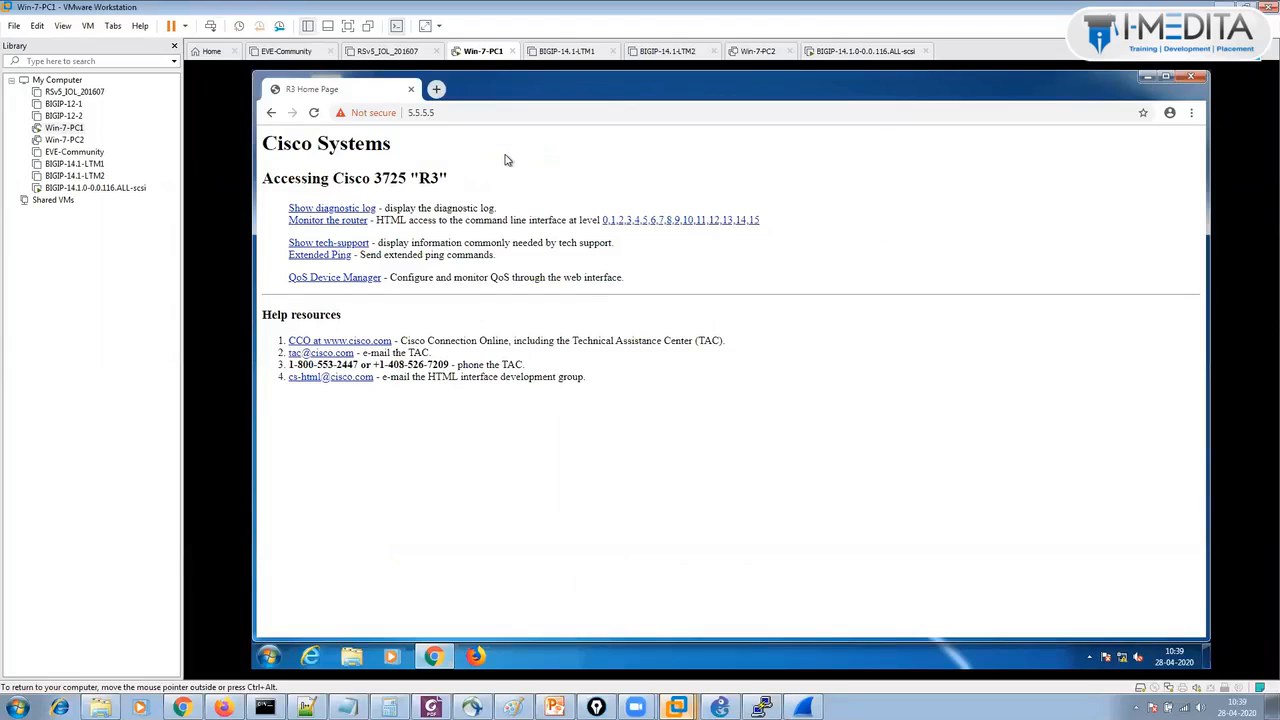
left_click(393, 115)
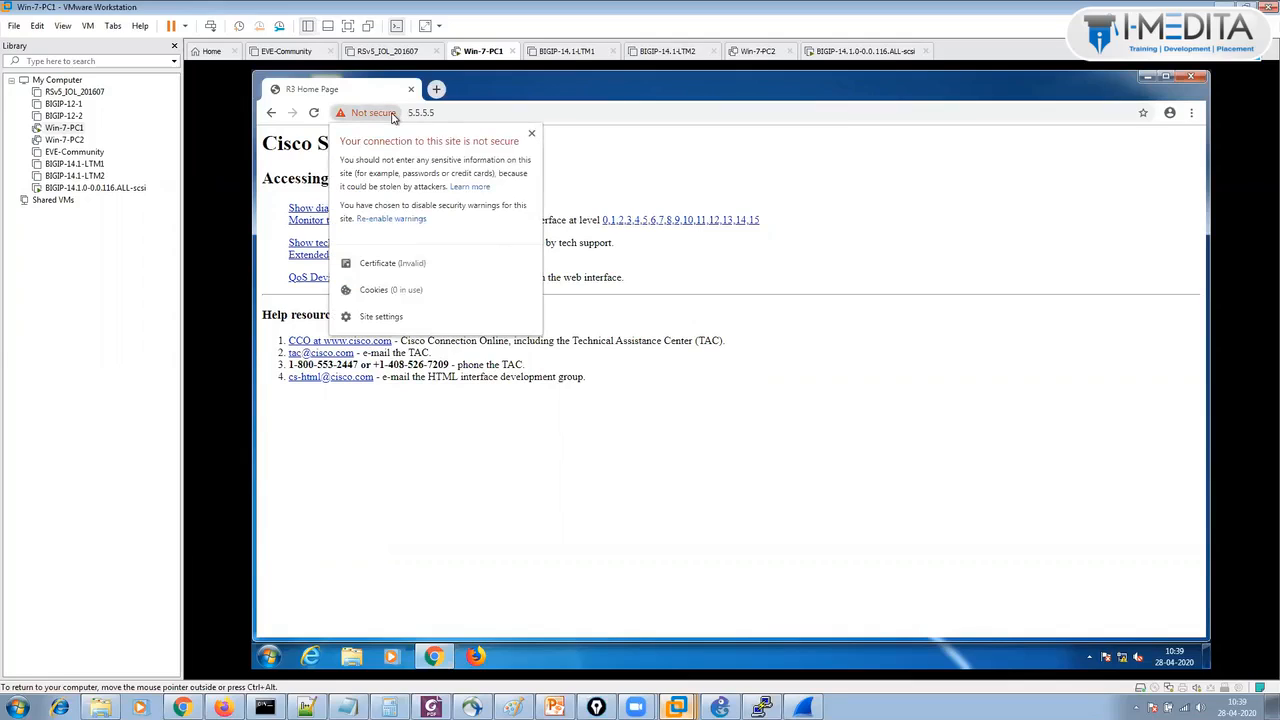
left_click(436, 89)
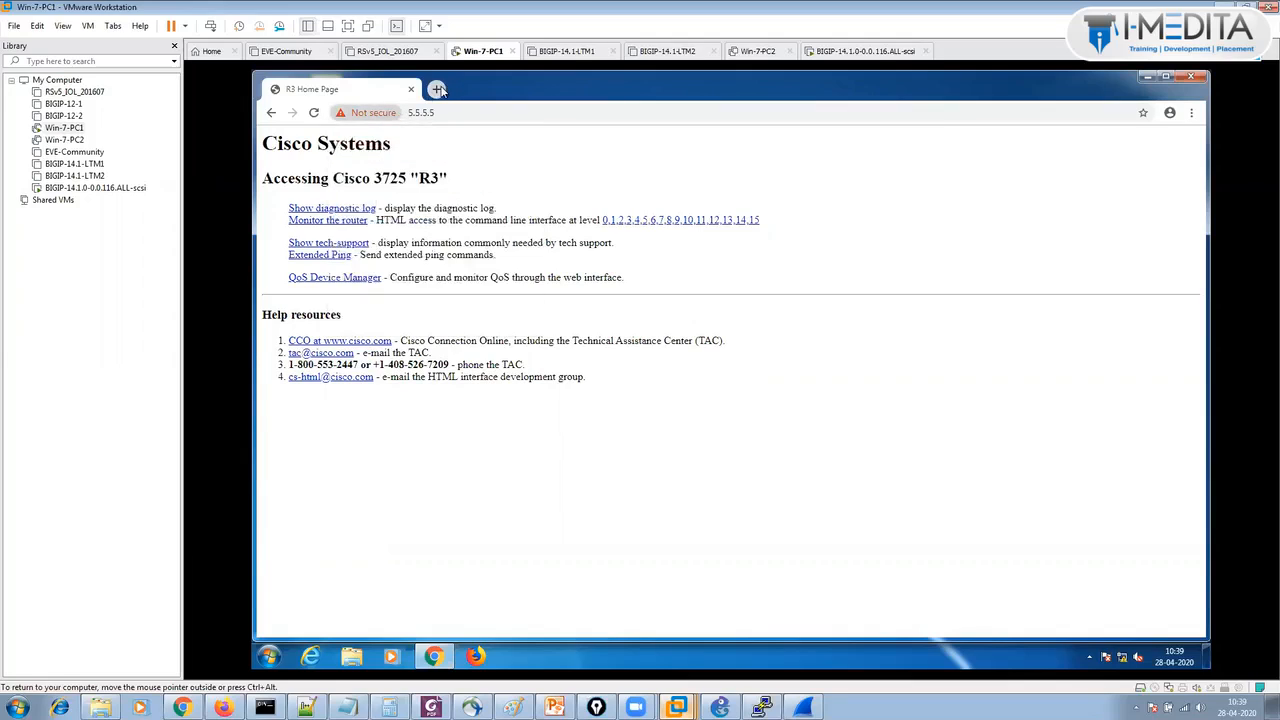
left_click(410, 89)
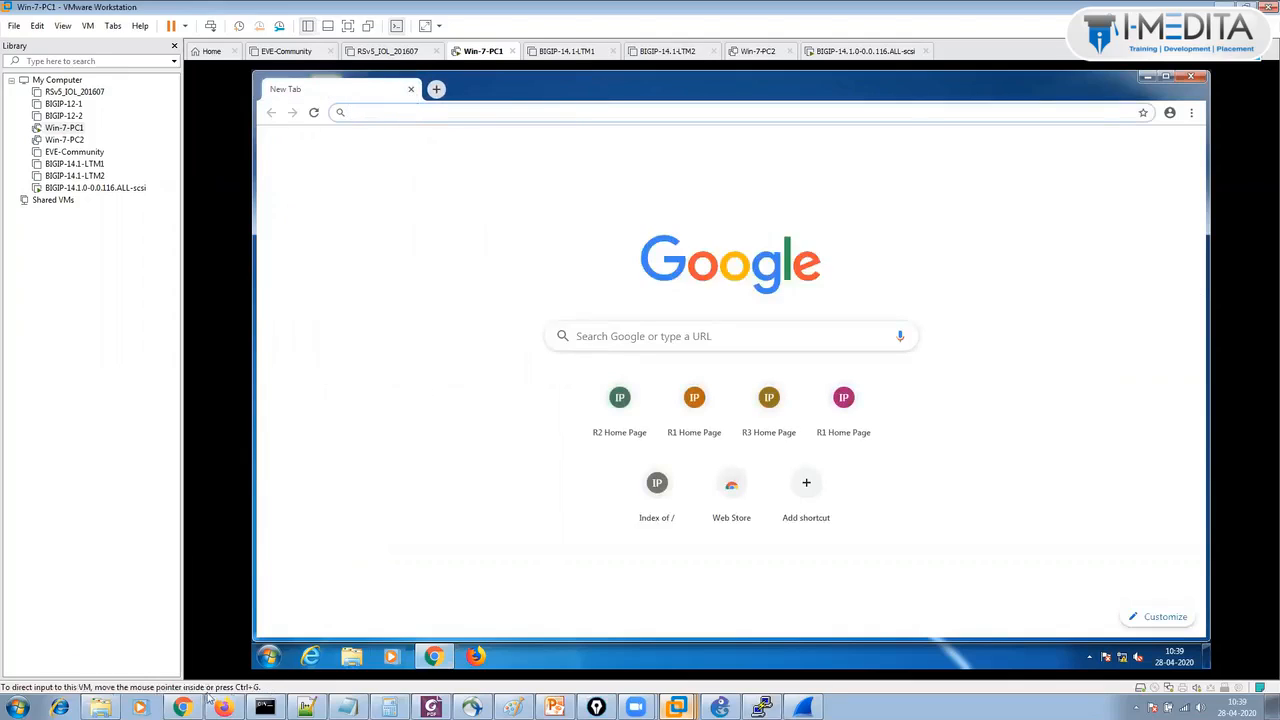
Load google.com in a new tab of the host's Chrome, then return to the GNS3 topology.
mouse_move(182, 710)
left_click(180, 676)
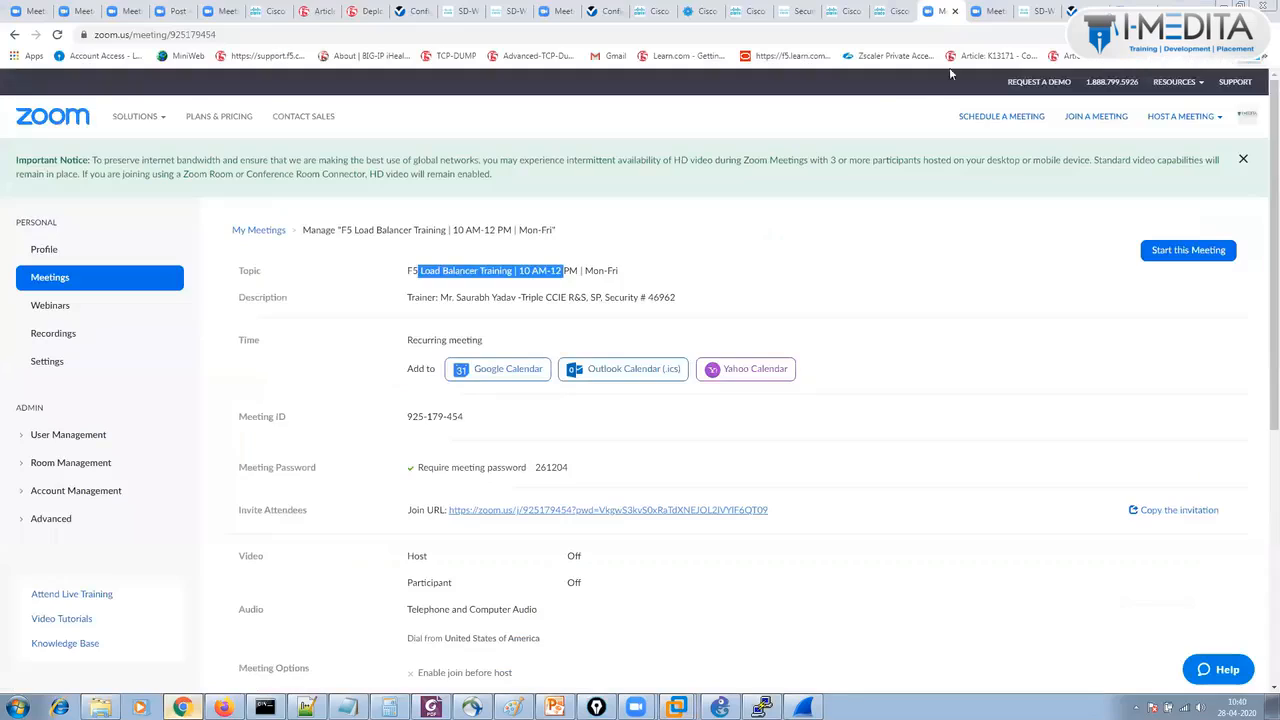
key("ctrl+t")
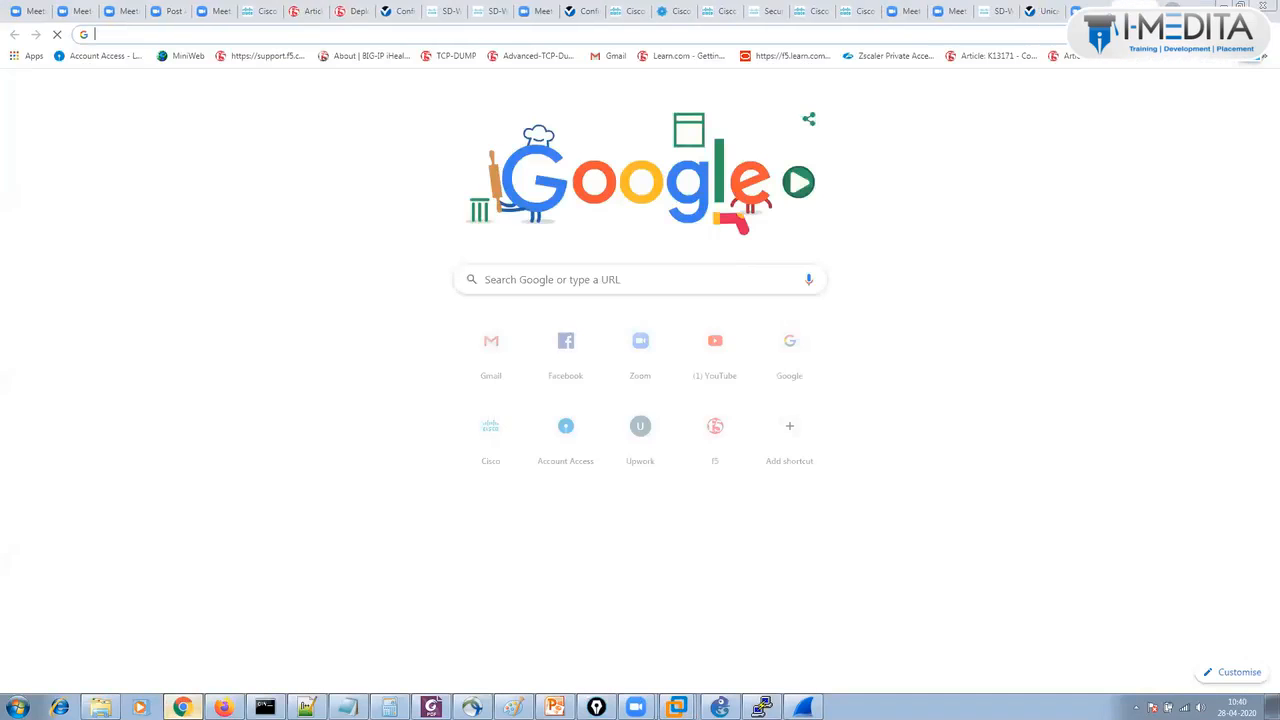
type("google.com")
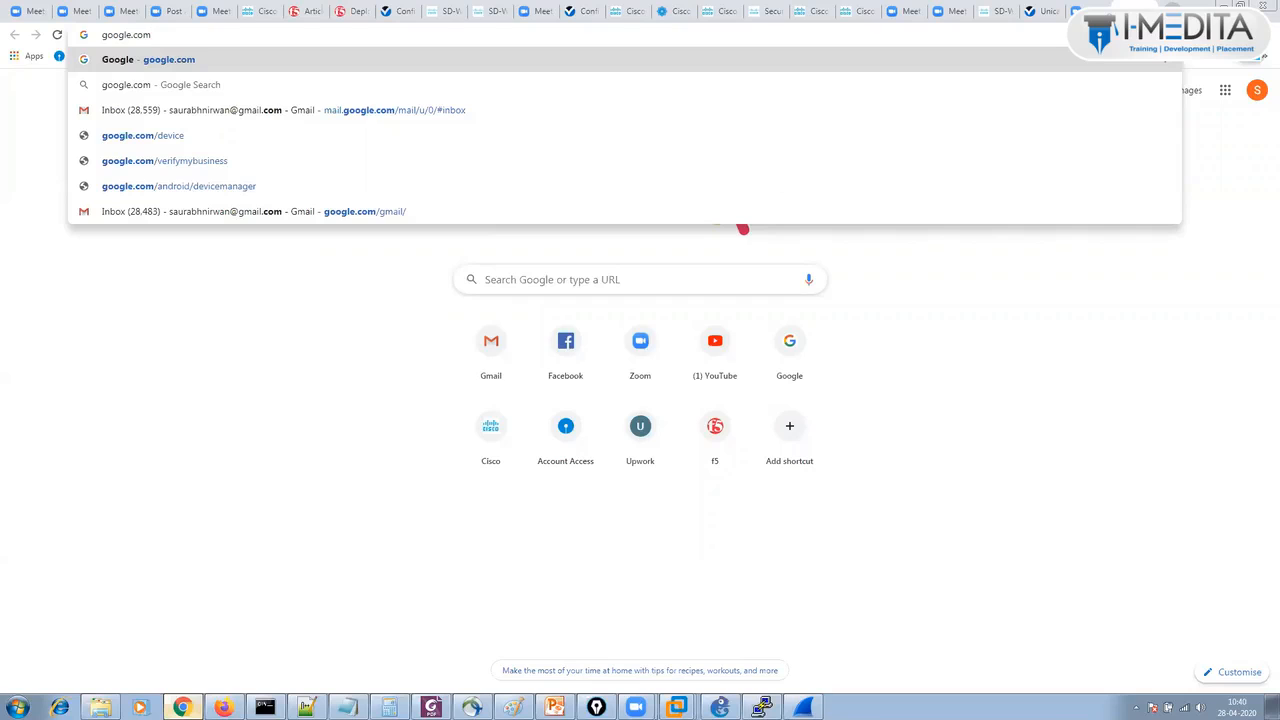
key("Return")
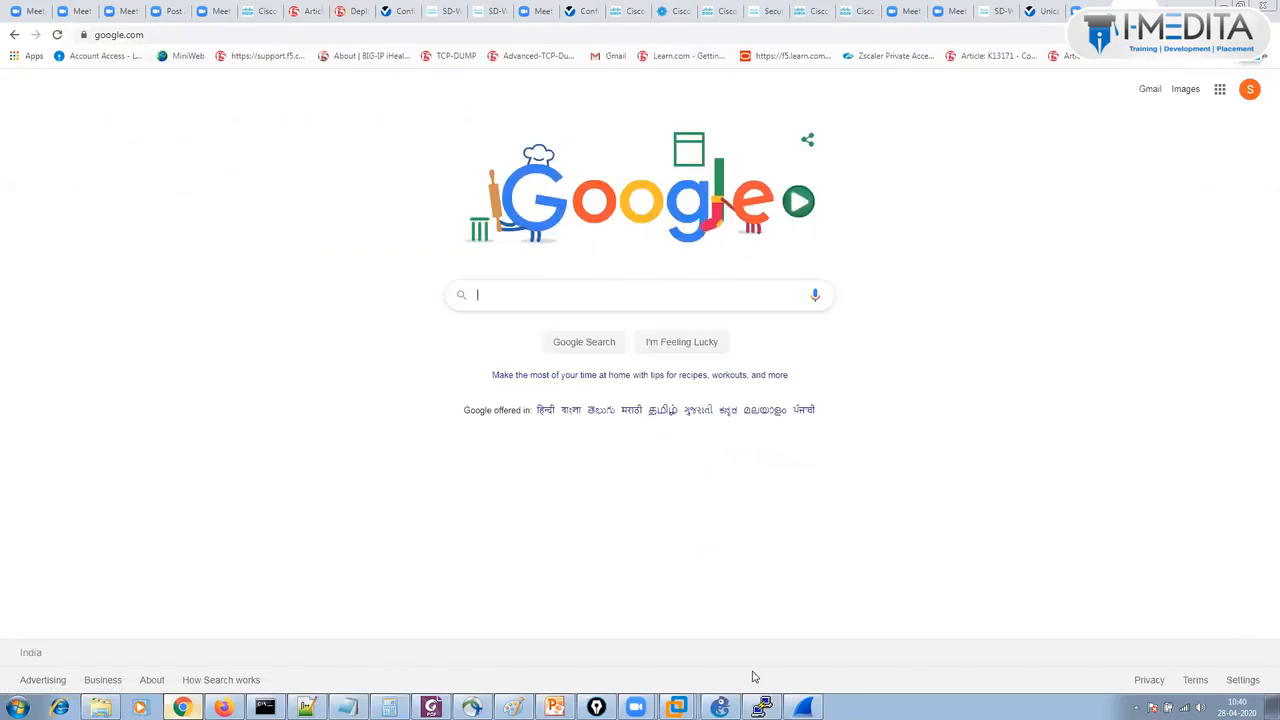
left_click(720, 707)
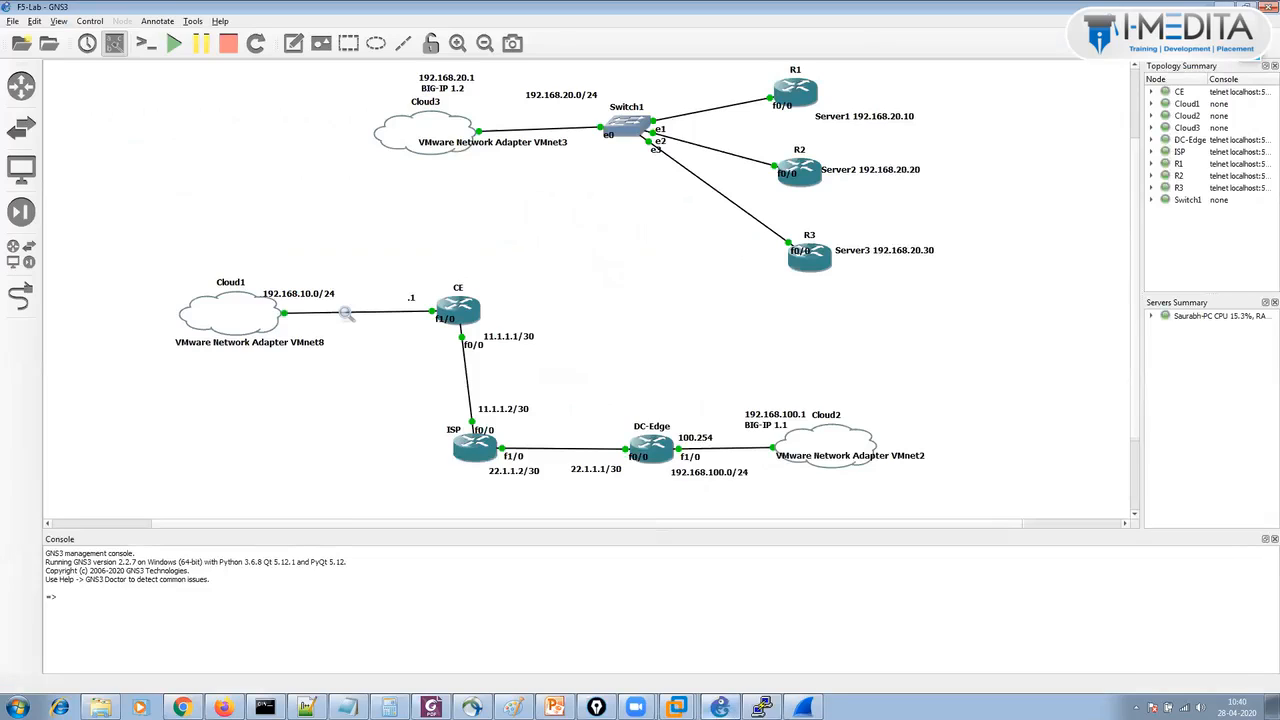
In the Win-7-PC1 VM's Chrome, load 5.5.5.5 over plain http and check its Not secure details.
left_click(677, 707)
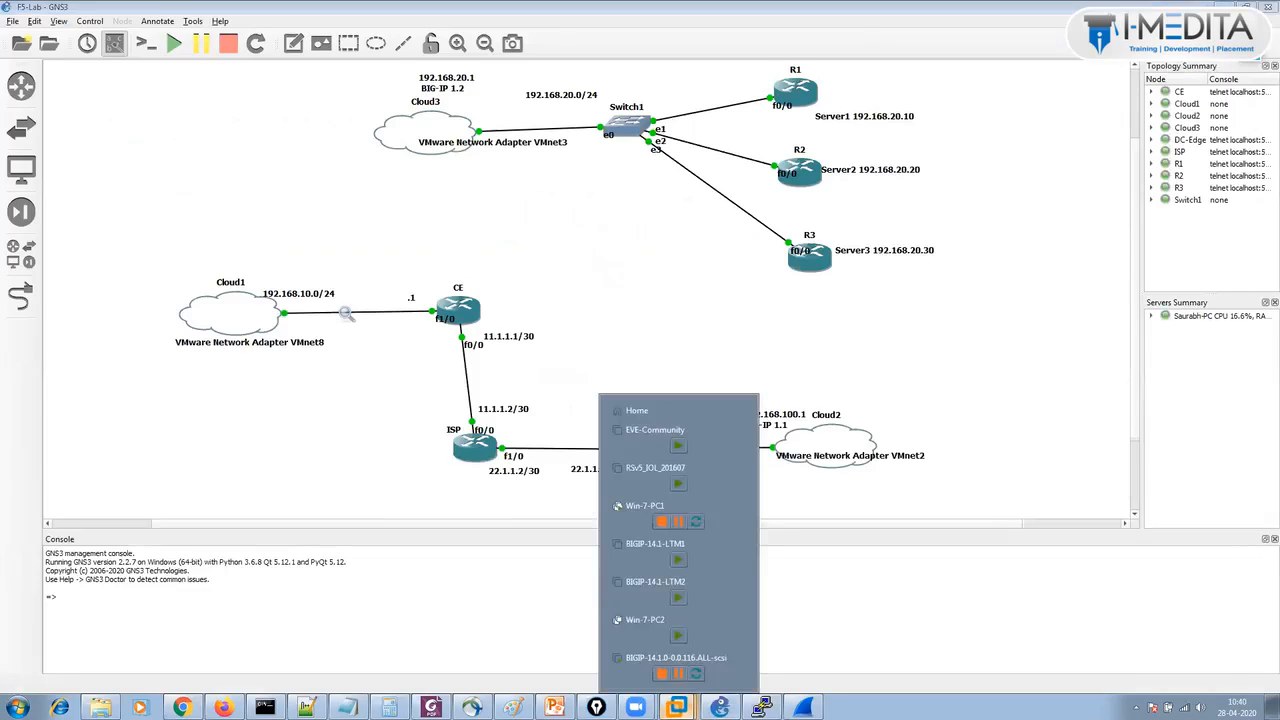
left_click(648, 507)
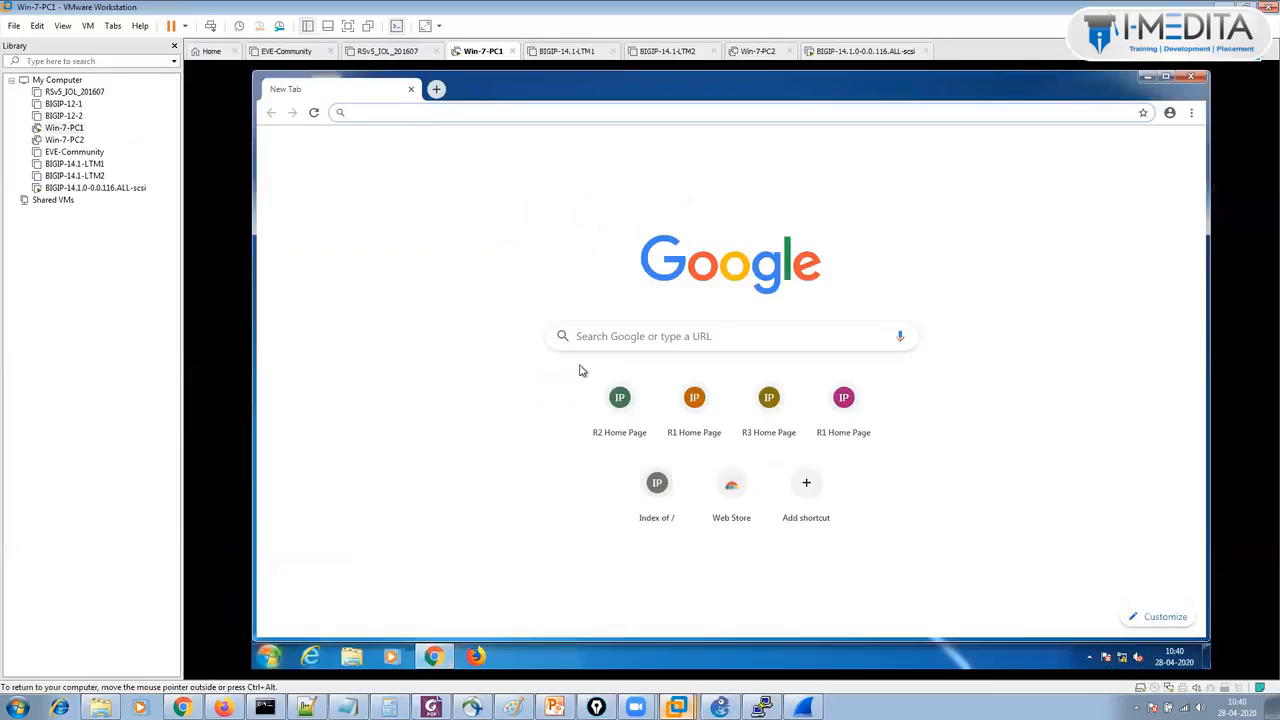
left_click(441, 112)
type("5.5.5.5")
key("Return")
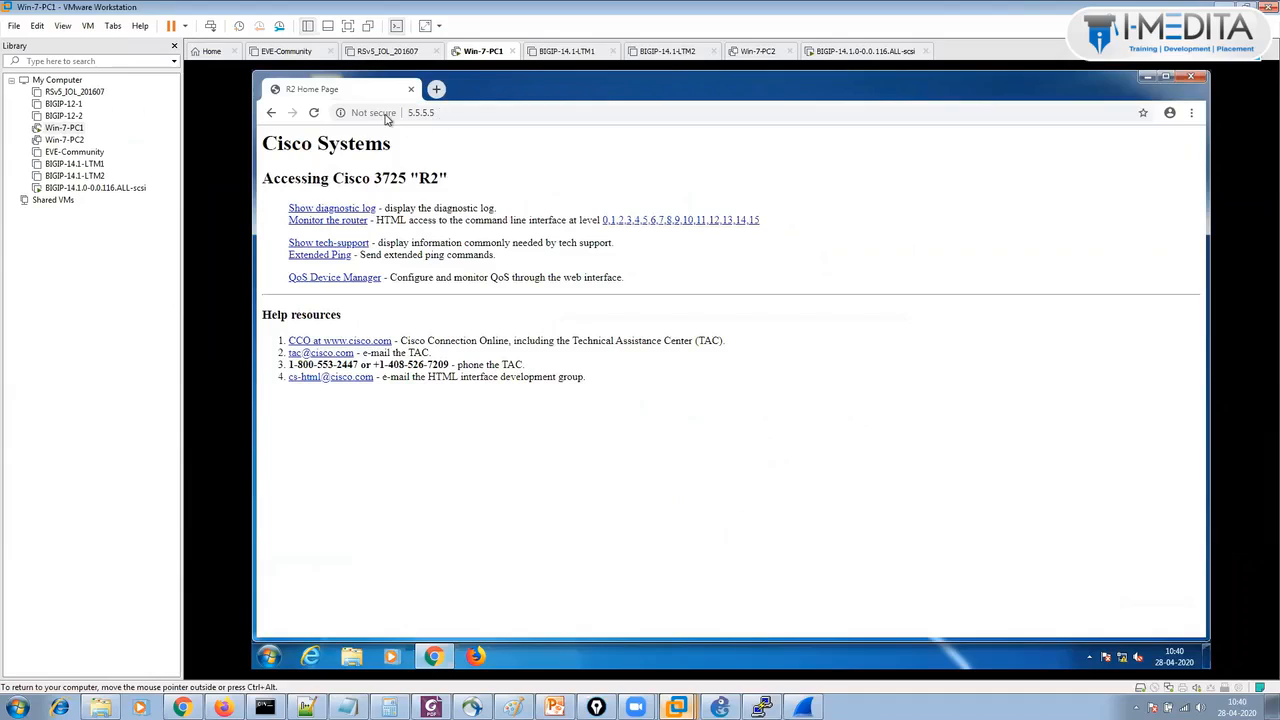
left_click(385, 113)
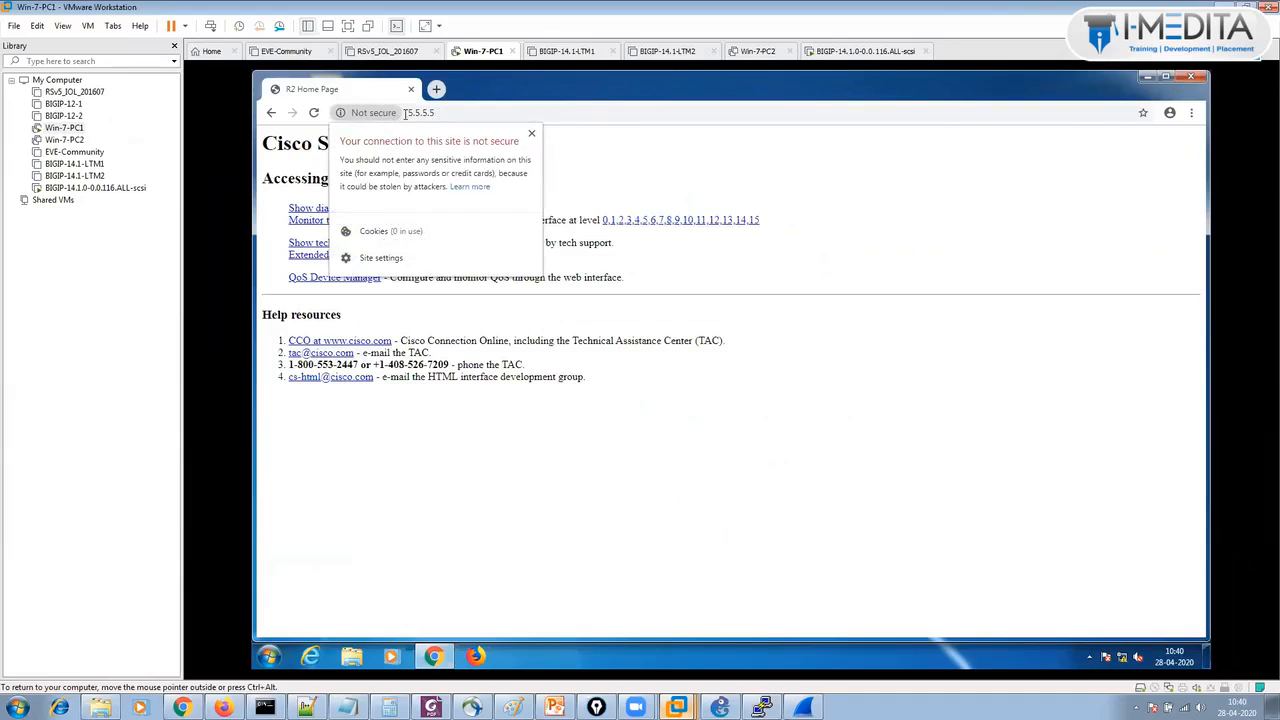
left_click(435, 89)
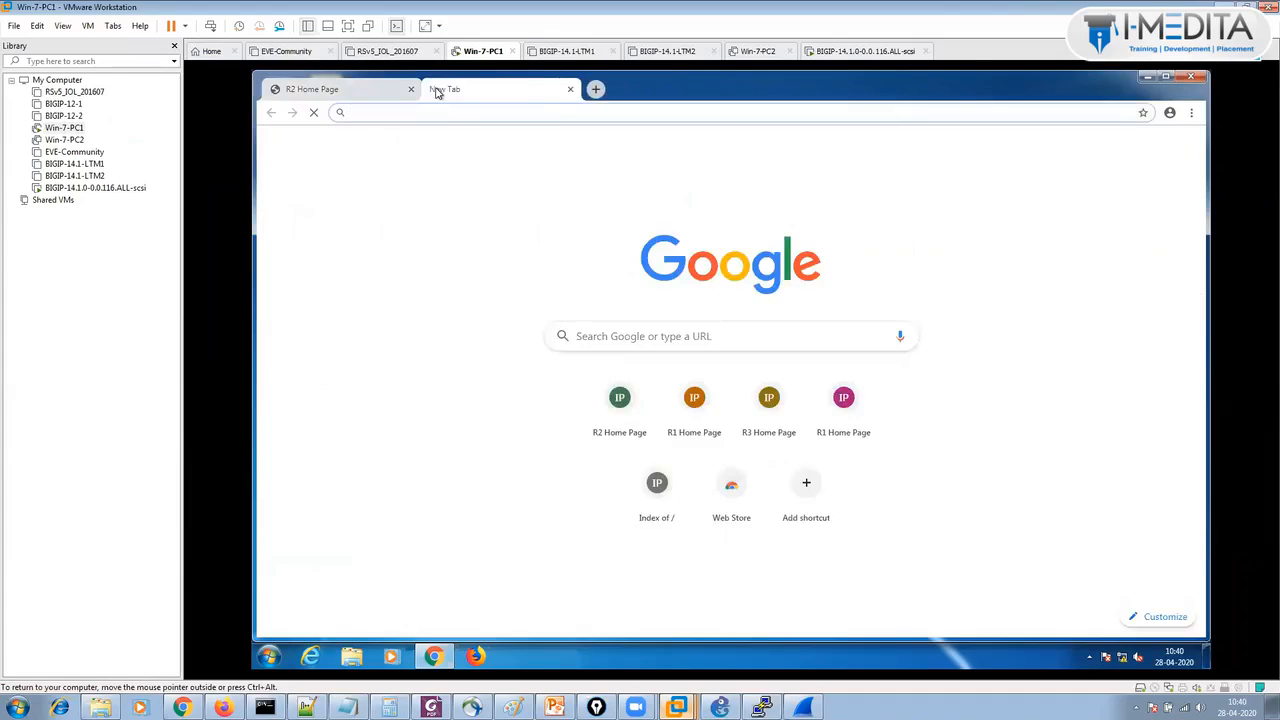
type("https")
key("Return")
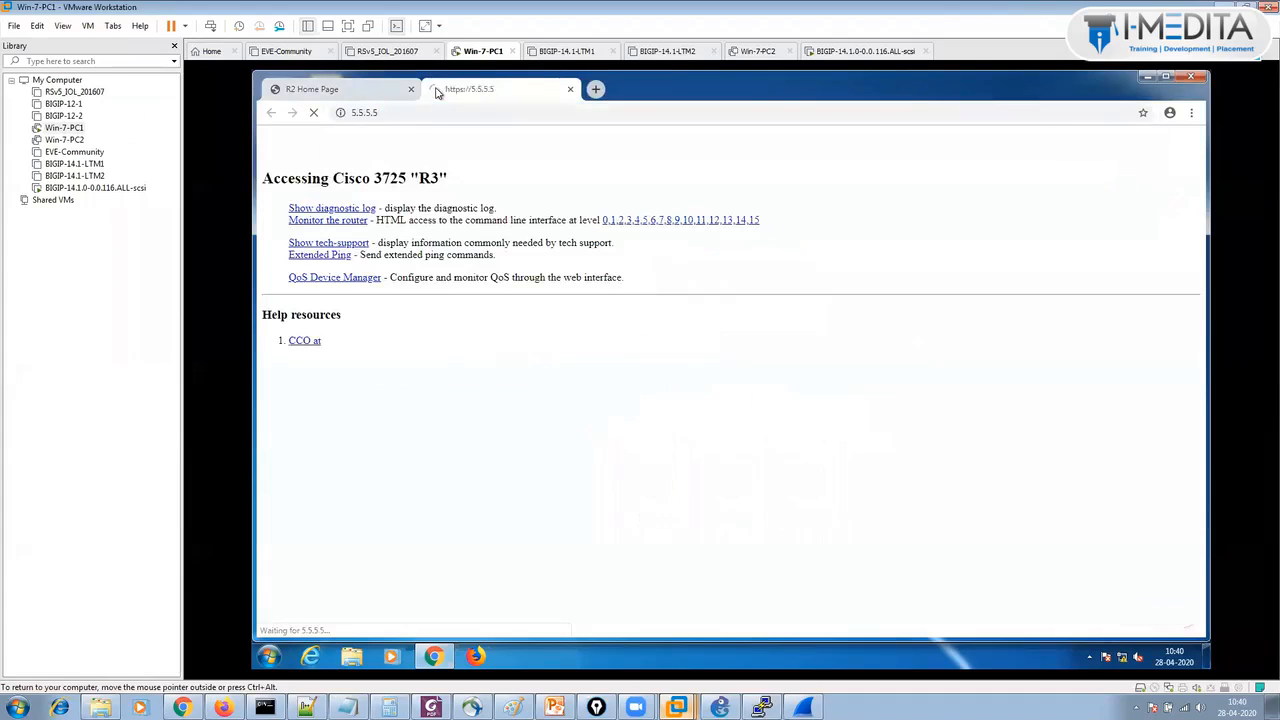
left_click(358, 89)
left_click(488, 88)
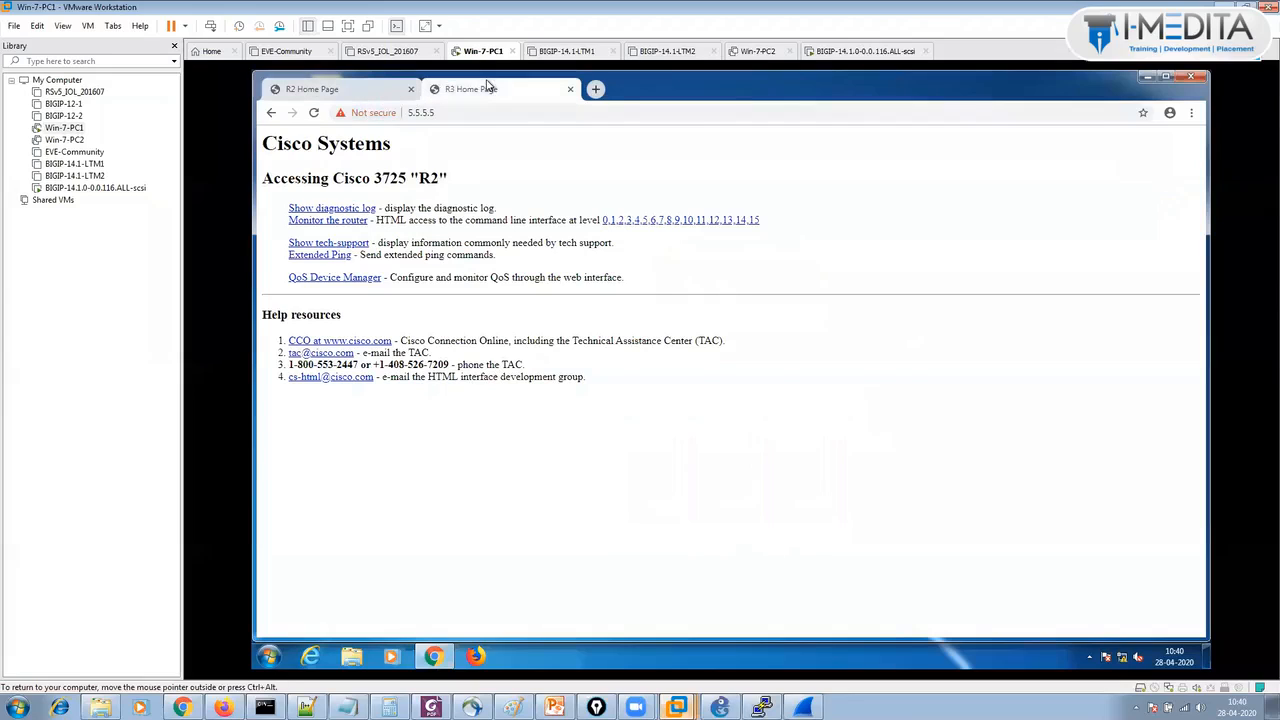
left_click(365, 112)
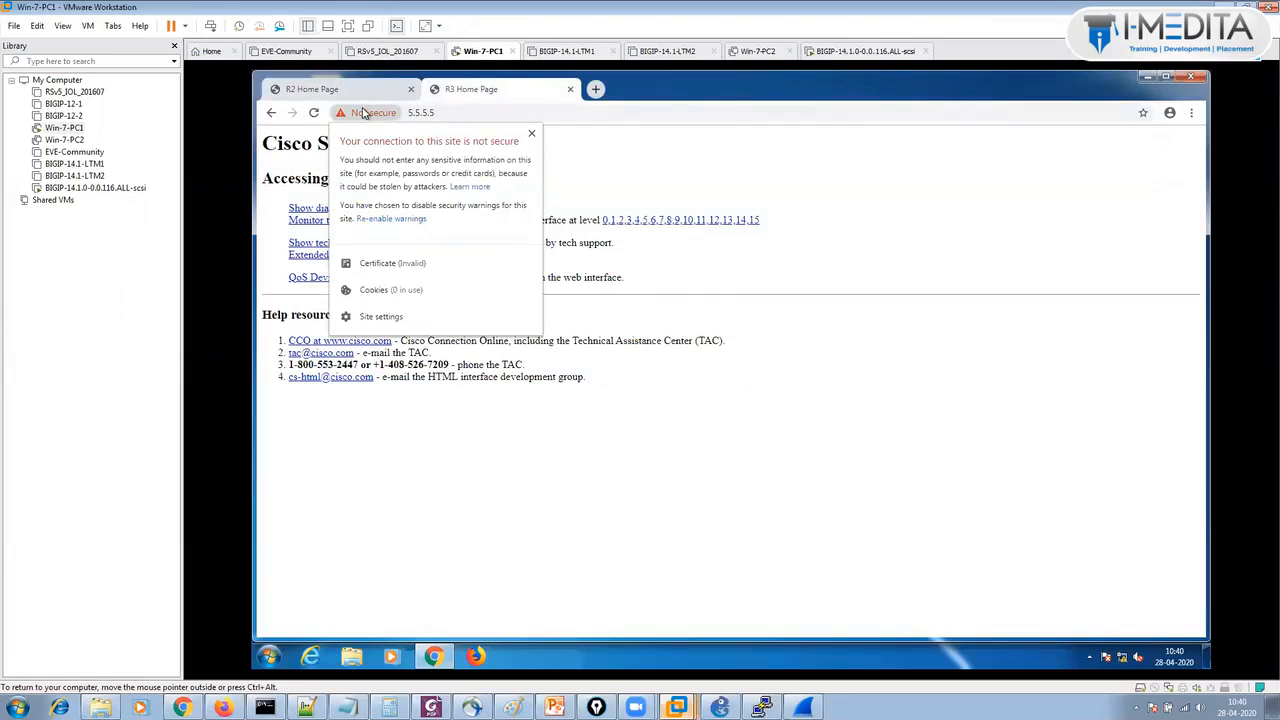
left_click(640, 158)
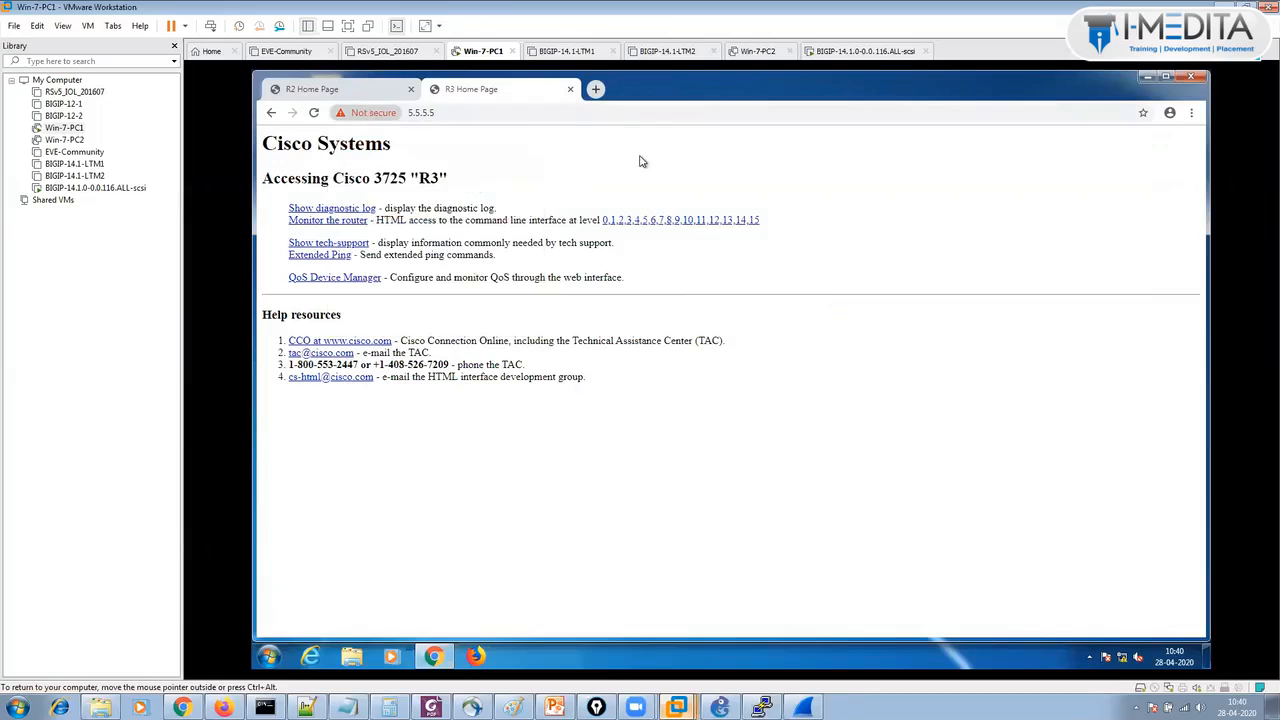
left_click(570, 89)
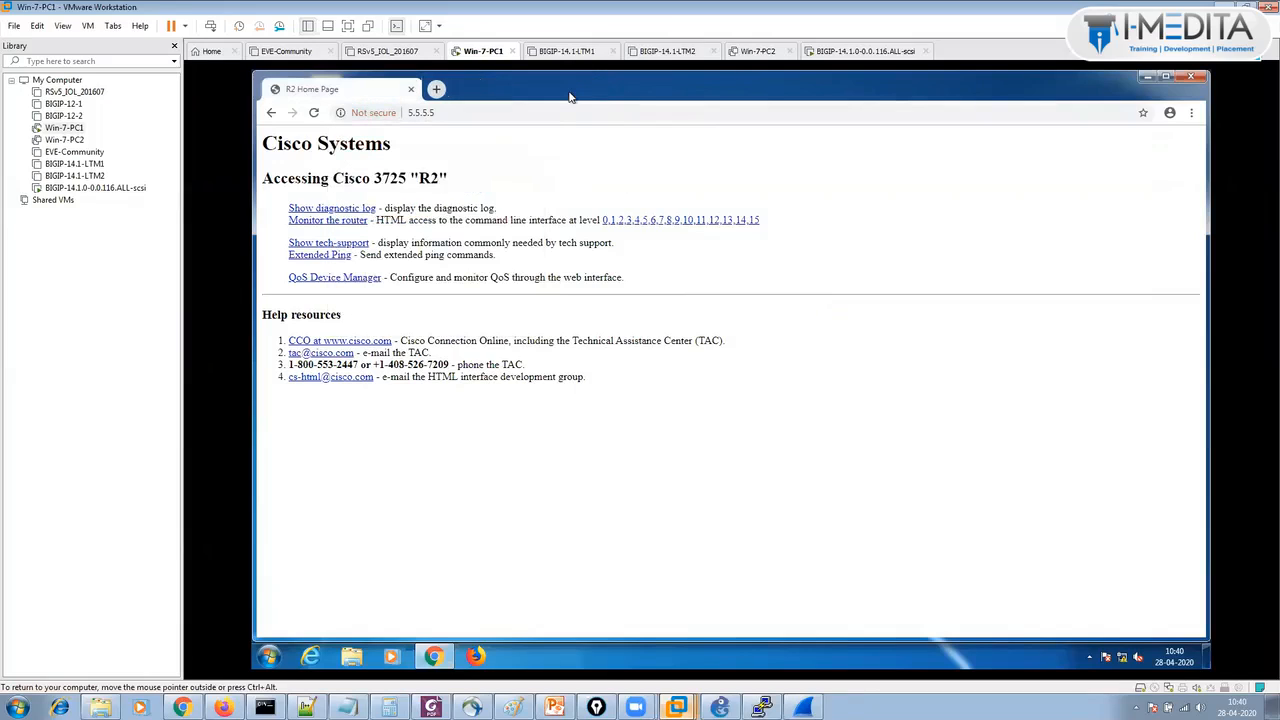
left_click(437, 90)
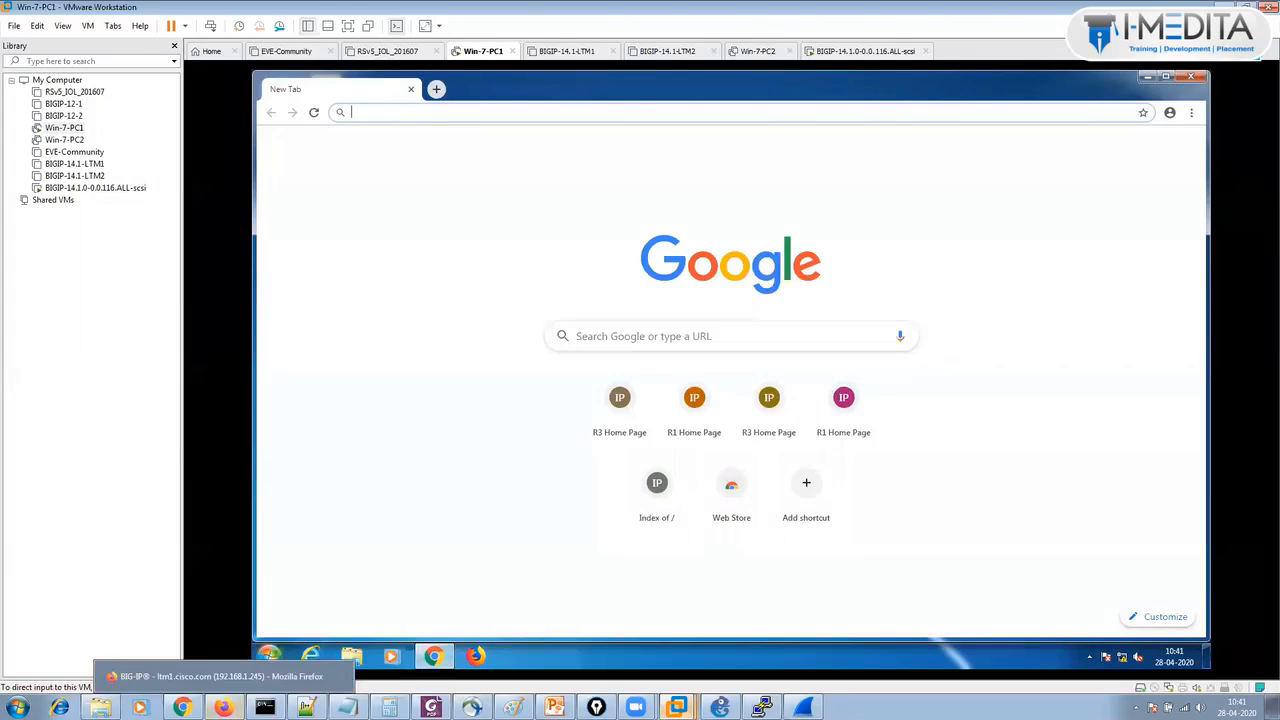
Disable the test-http virtual server in the BIG-IP list, then return to the Win-7-PC1 VM.
left_click(223, 707)
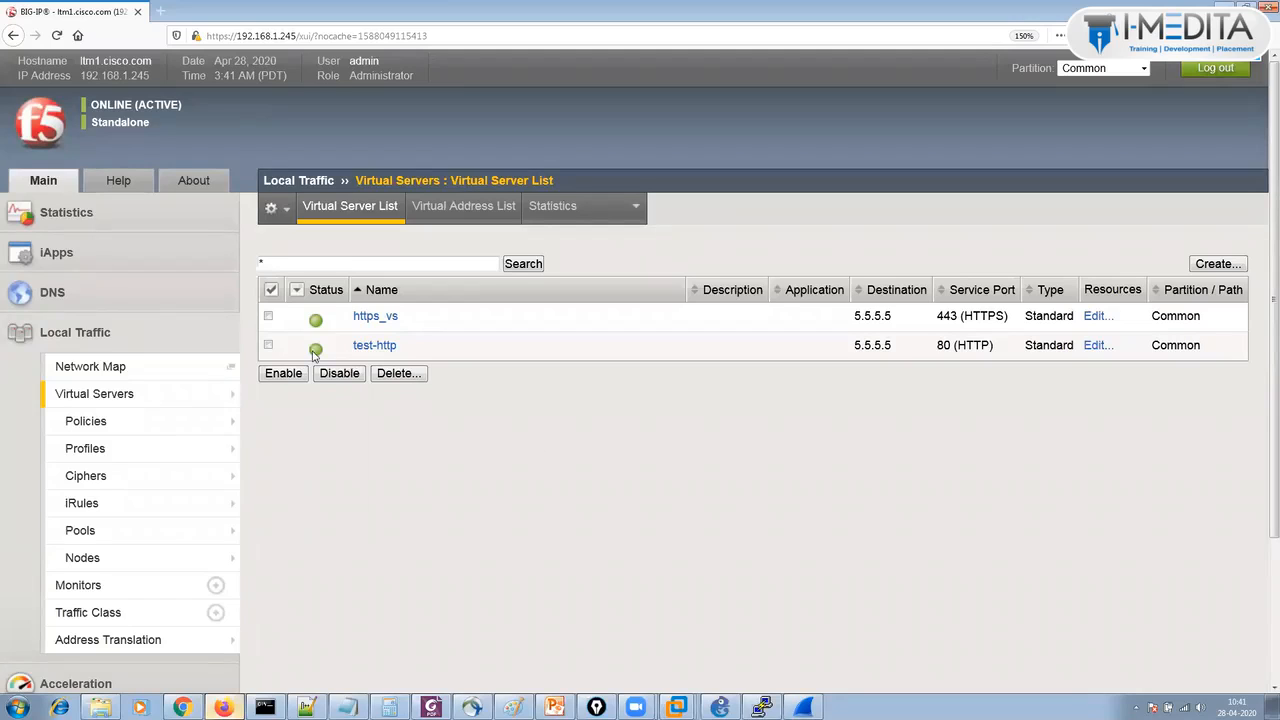
left_click(268, 345)
left_click(339, 373)
mouse_move(677, 707)
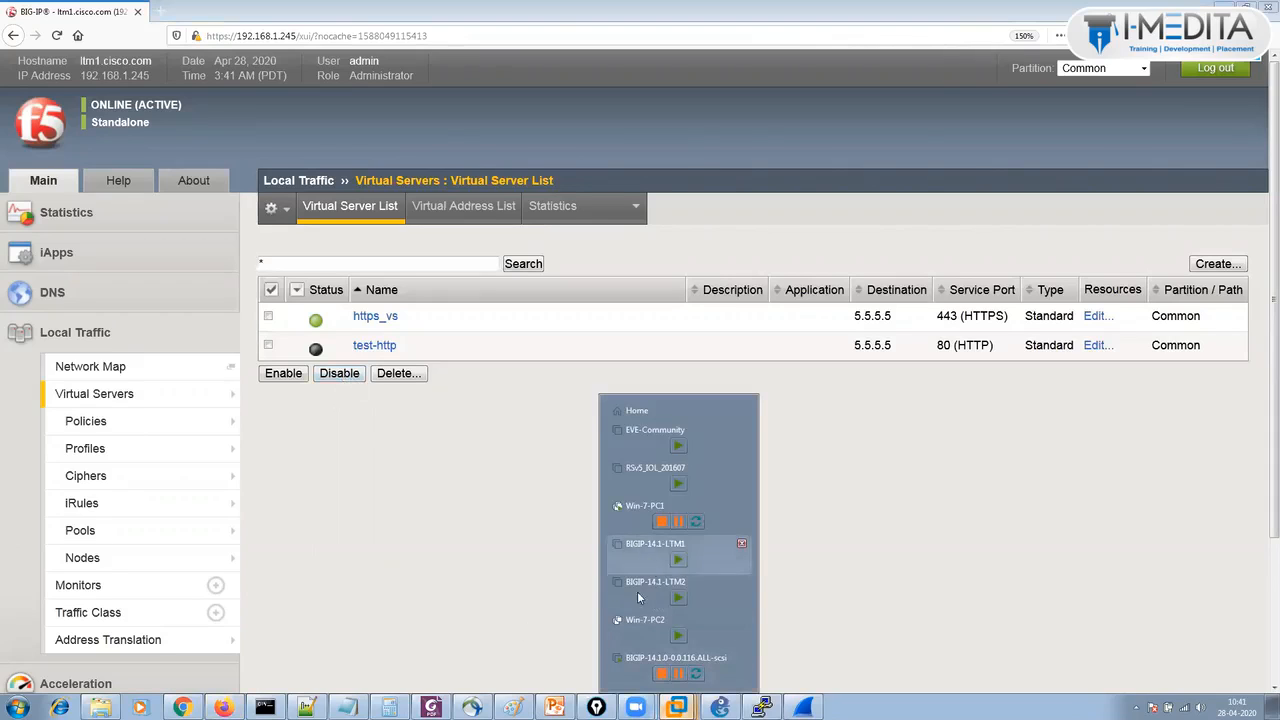
left_click(665, 518)
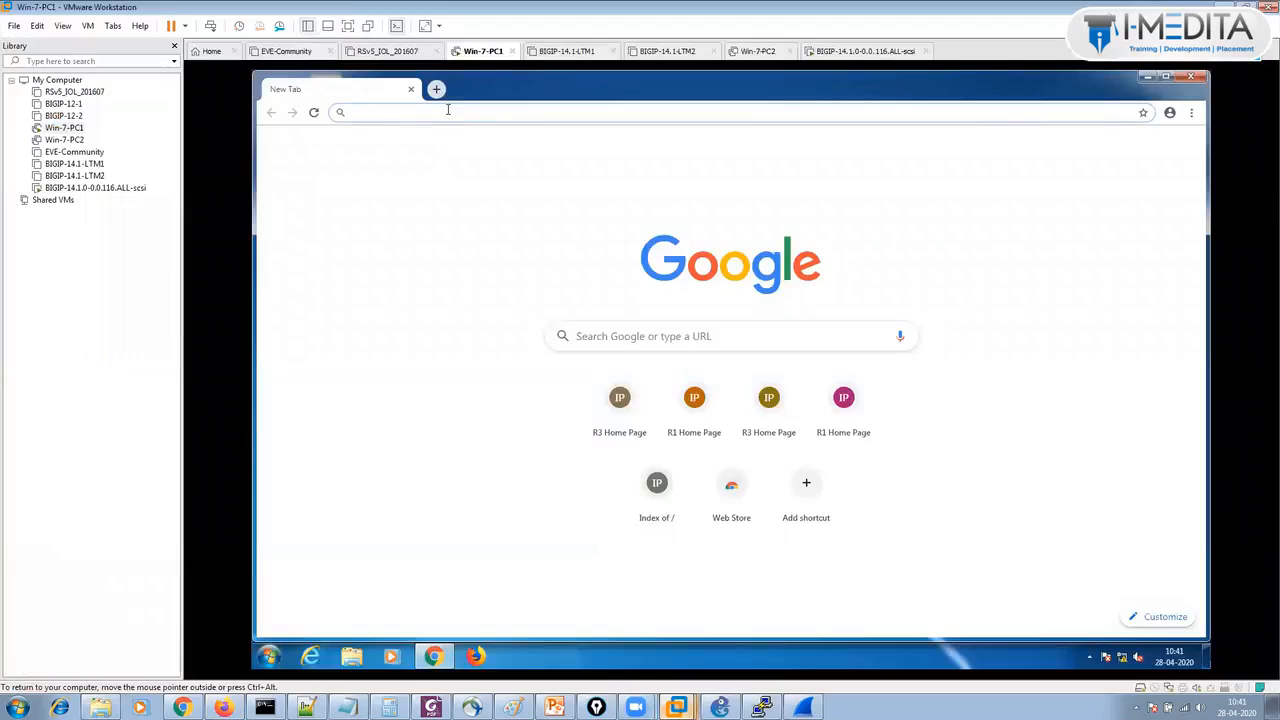
type("5")
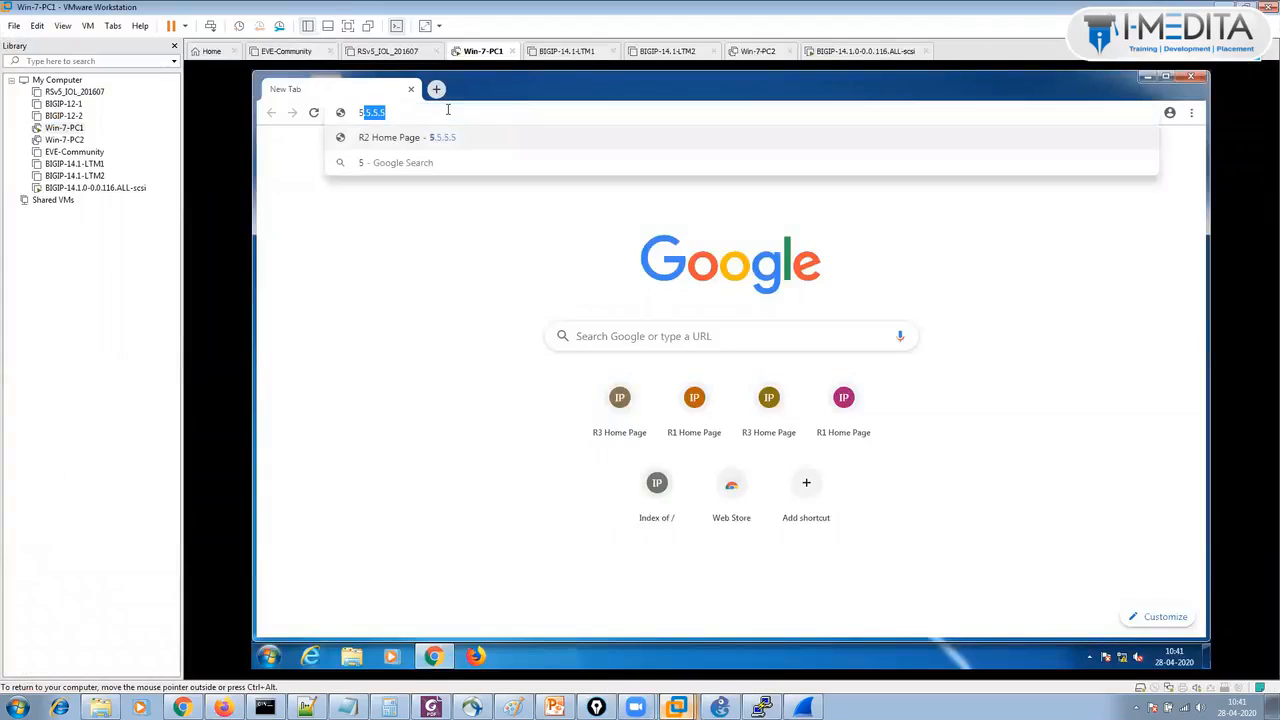
key("Return")
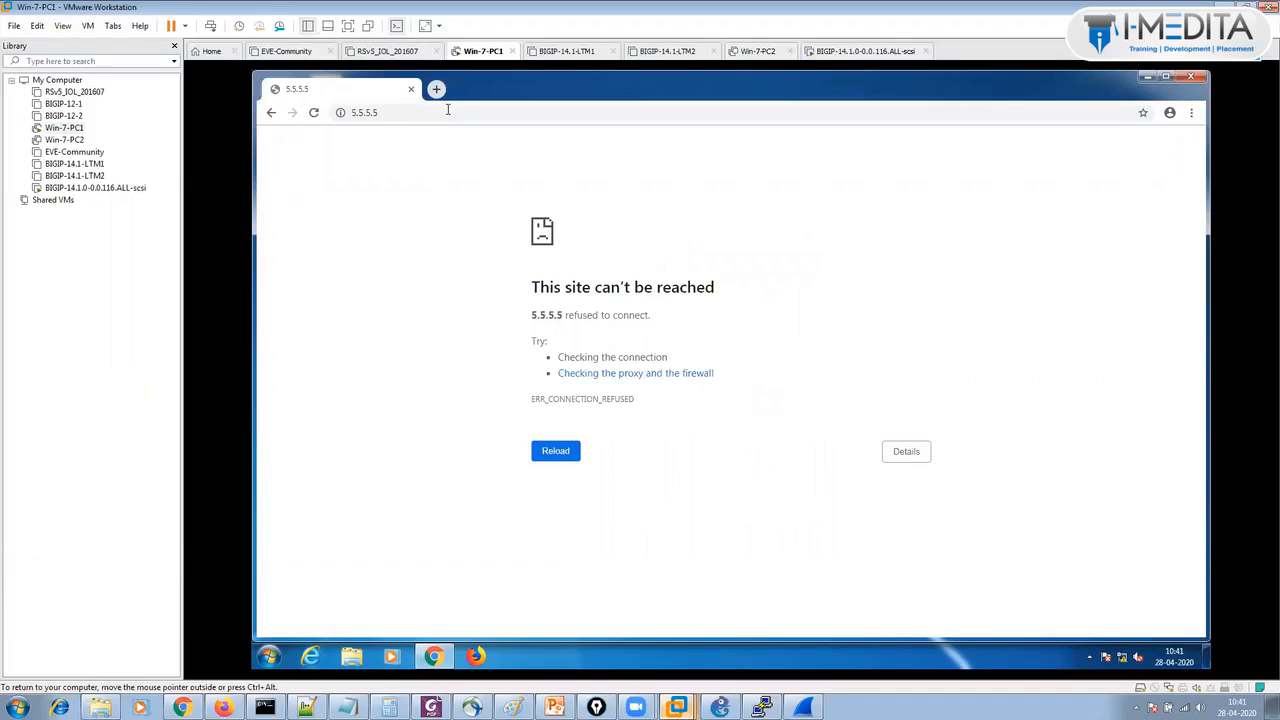
left_click(446, 111)
type("https")
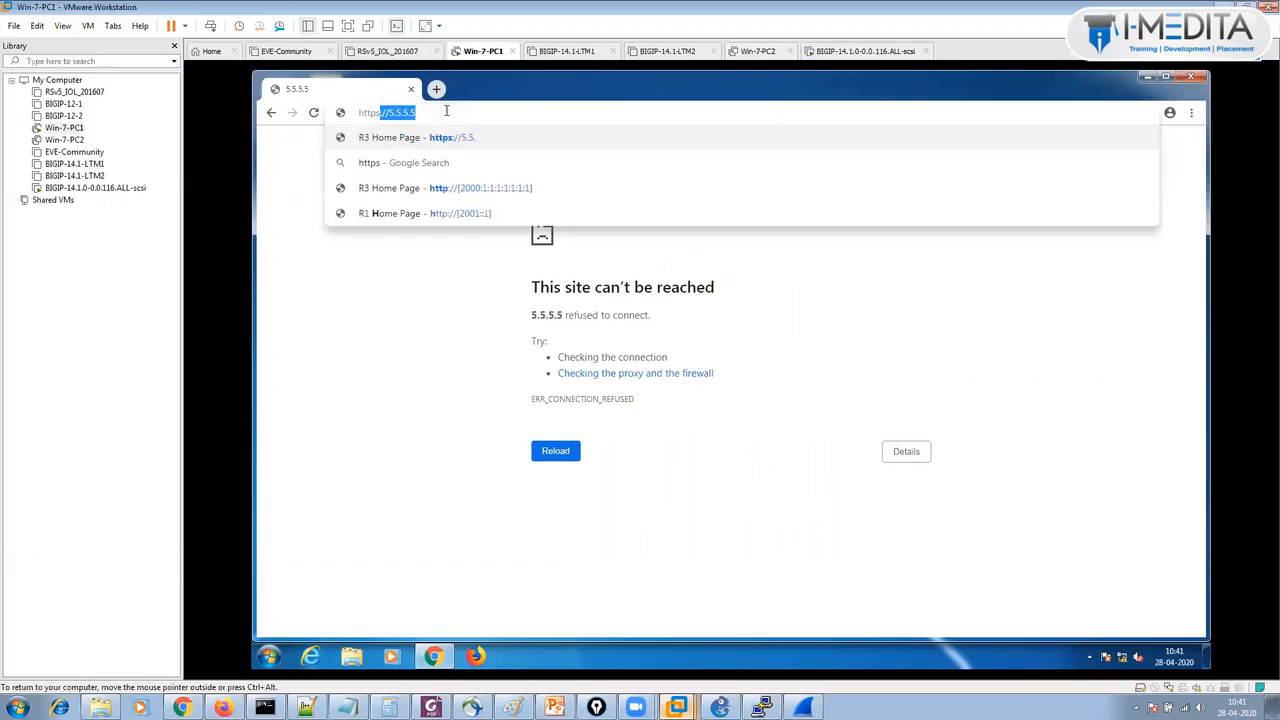
key("Return")
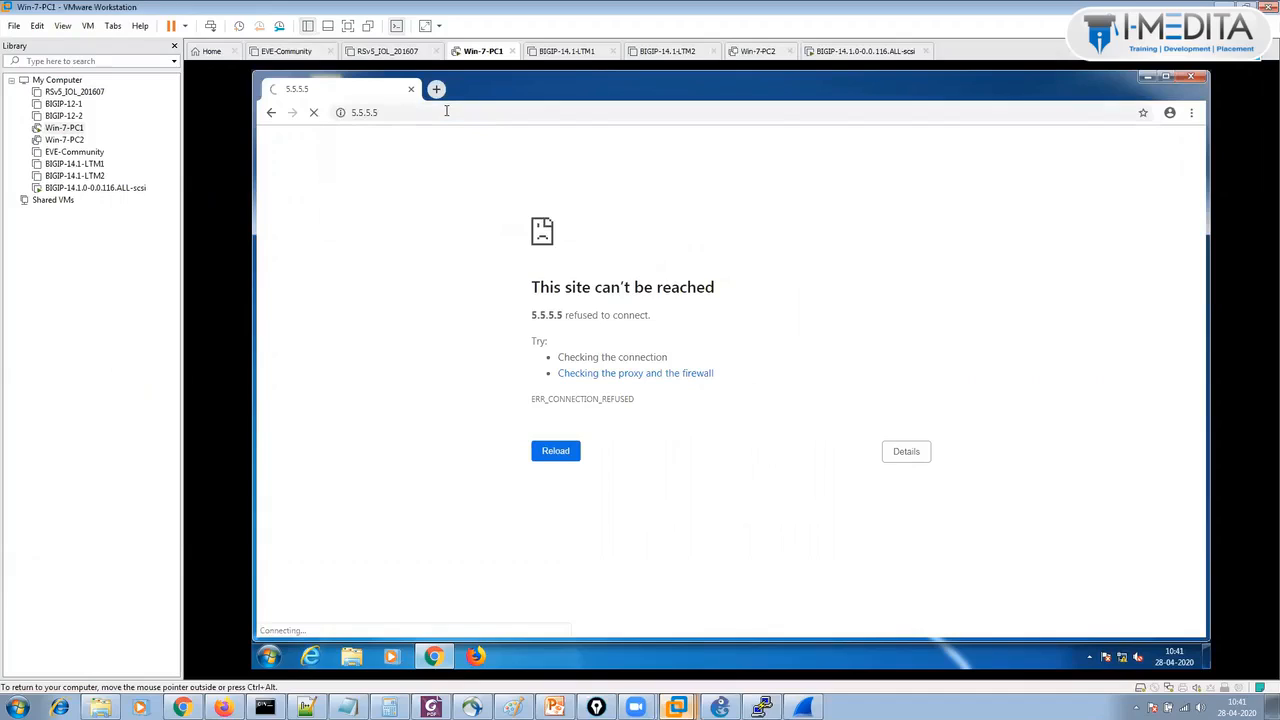
left_click(446, 111)
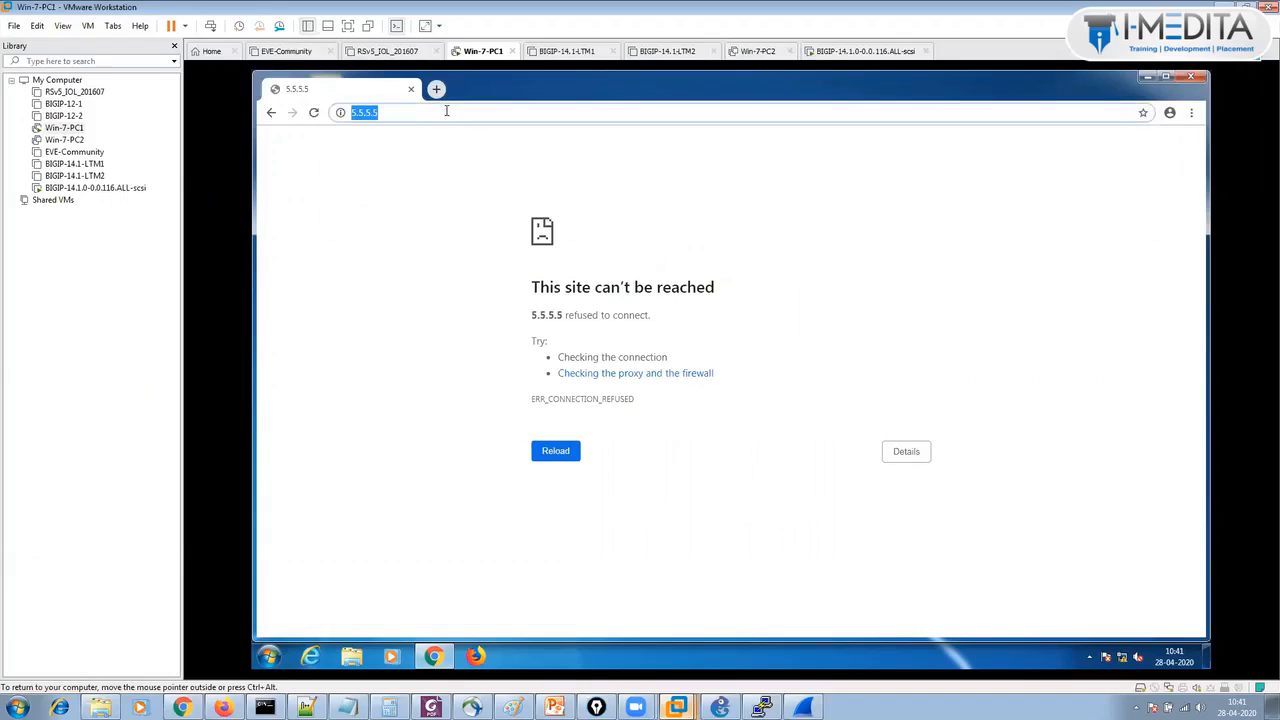
type("https")
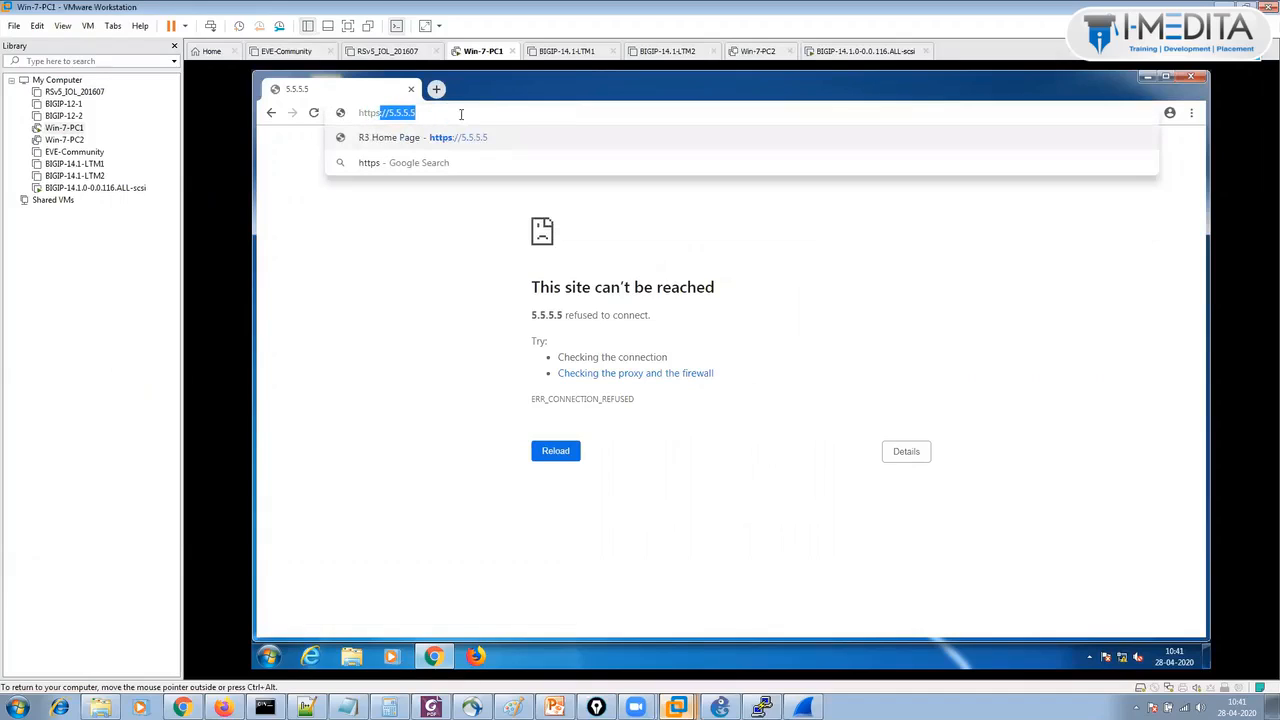
key("End")
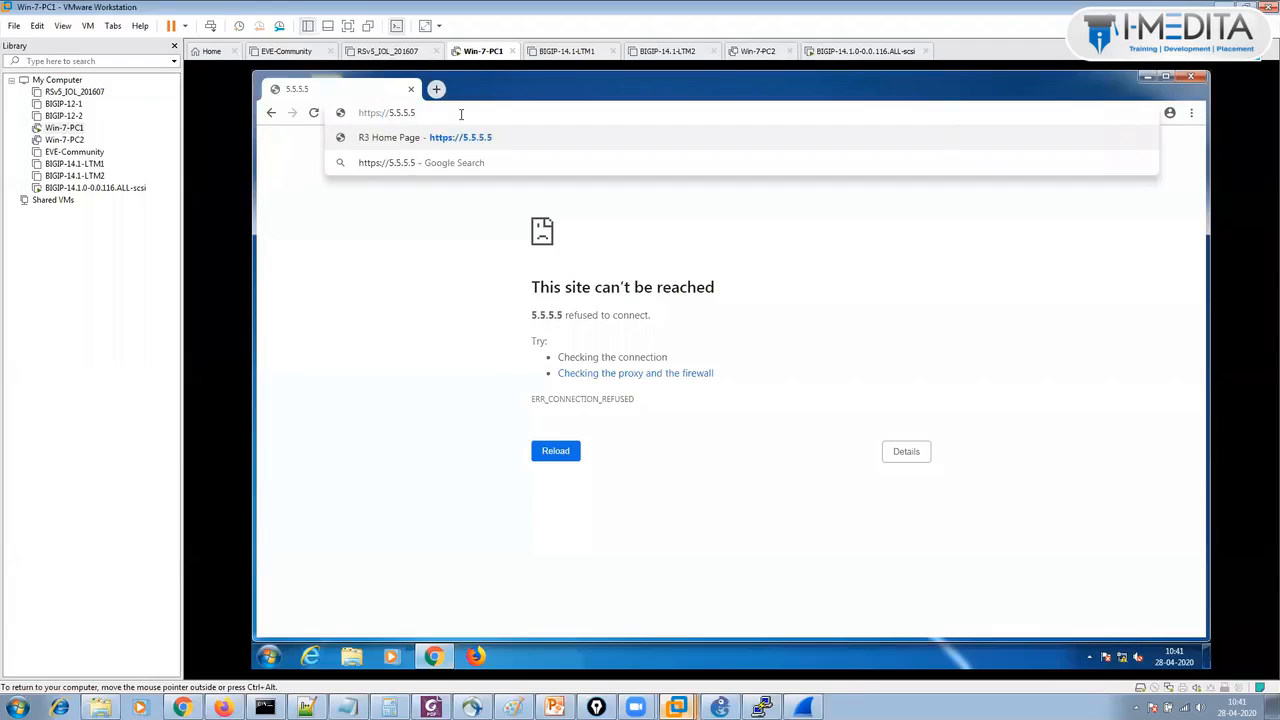
key("Return")
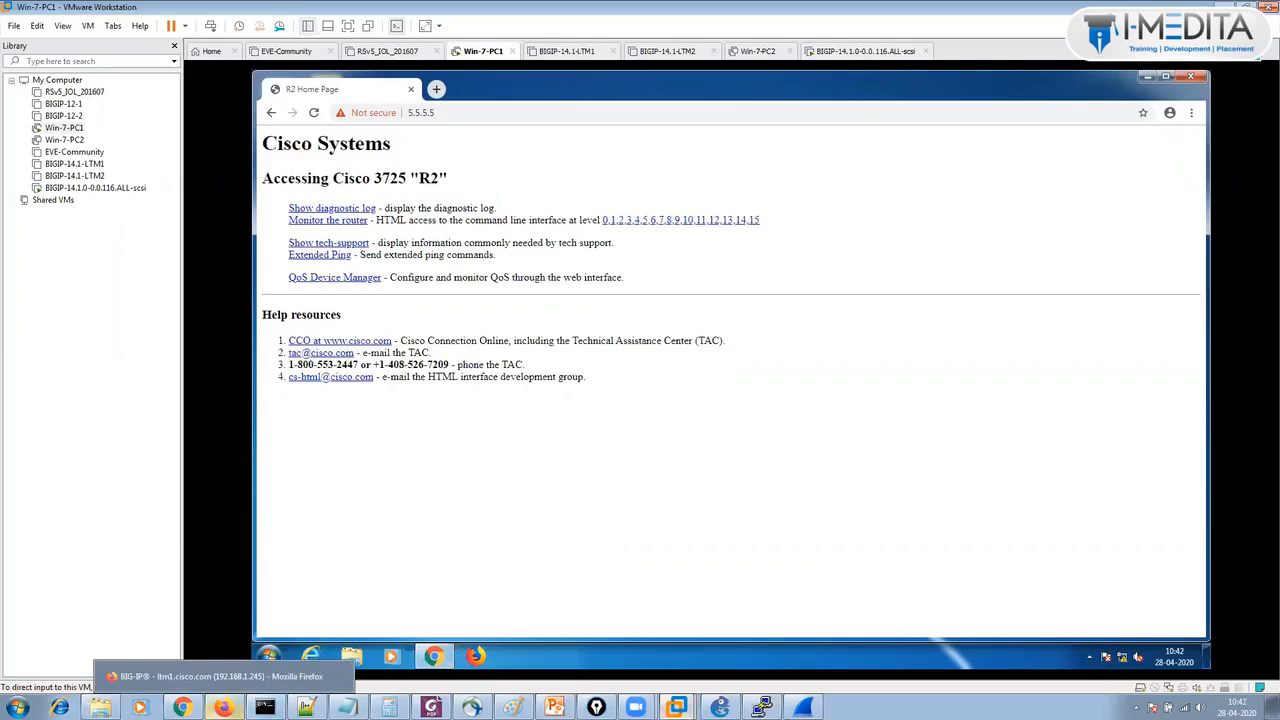
Re-enable the test-http virtual server in the BIG-IP Virtual Server List.
left_click(223, 708)
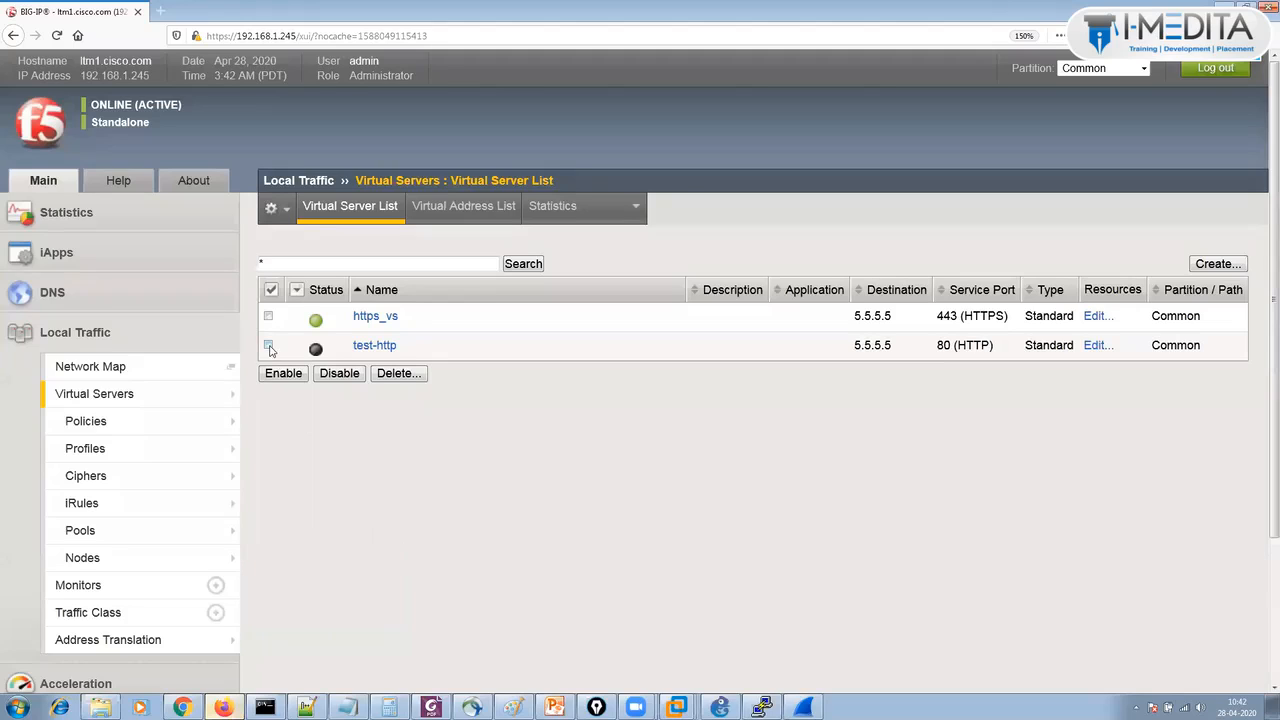
left_click(268, 345)
left_click(283, 376)
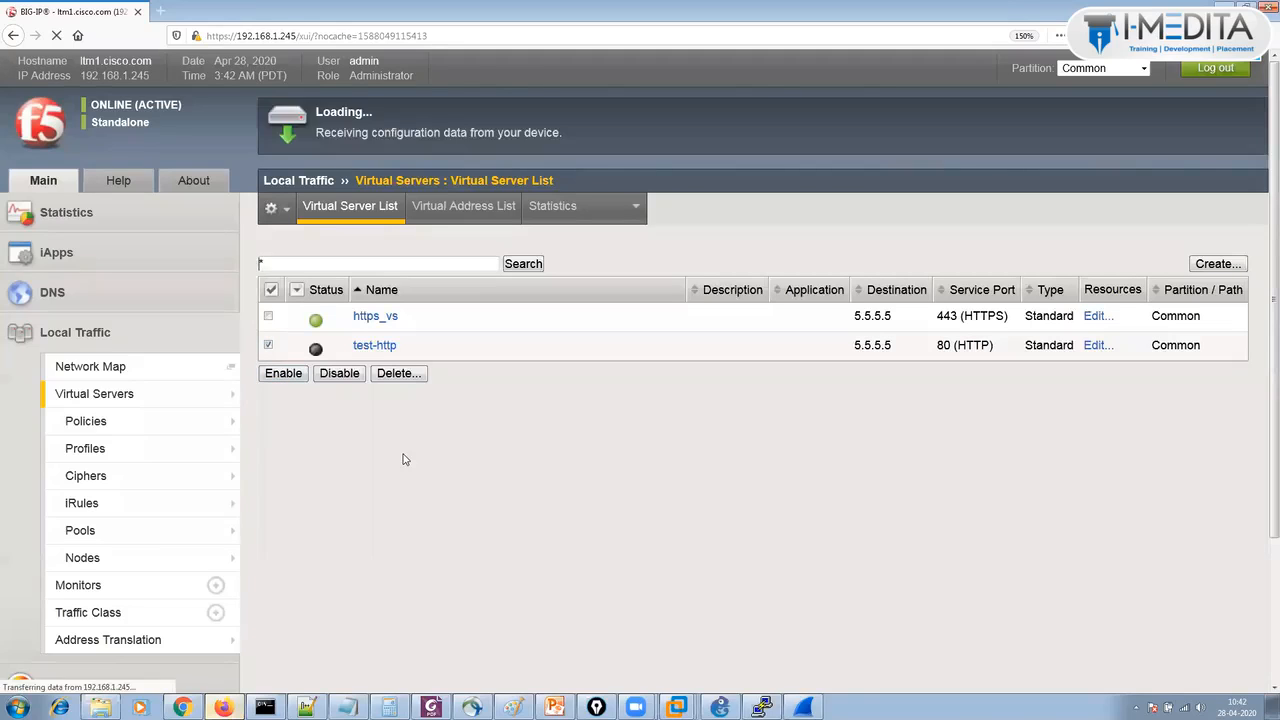
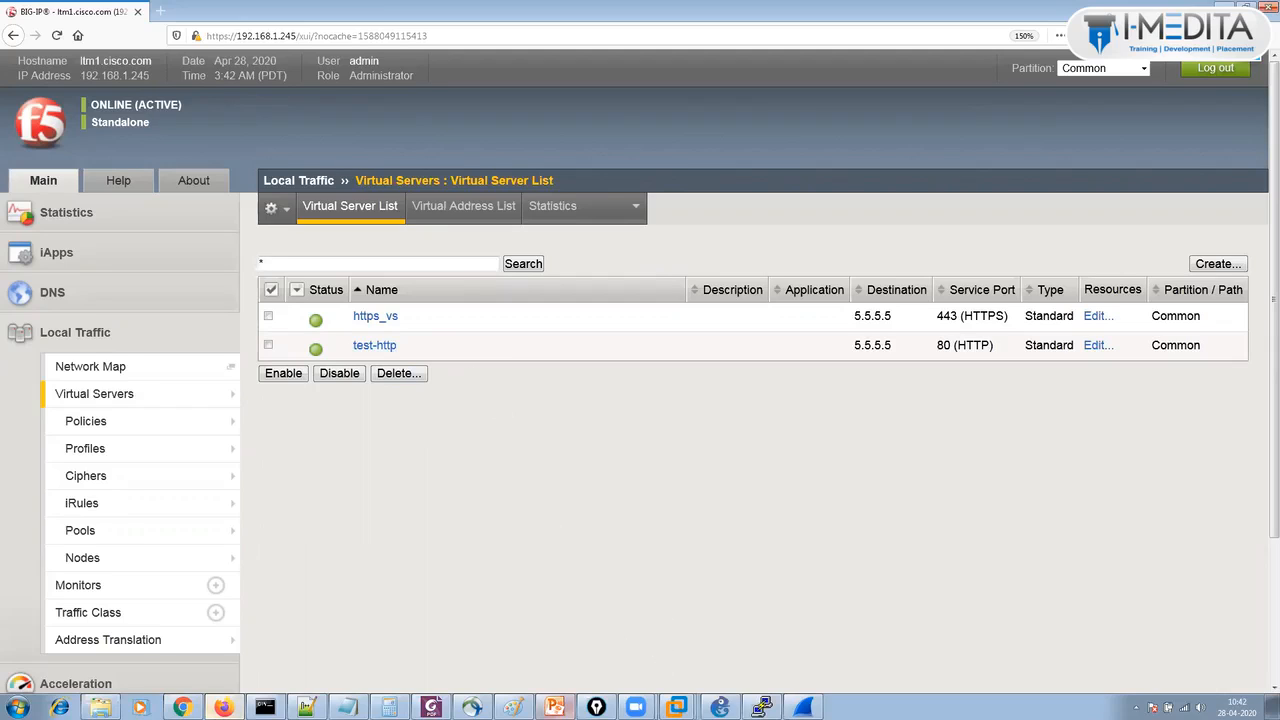
Bring back the Paint sketch overlay and draw a port 80 arrow to the LTM plus a return arrow.
left_click(513, 707)
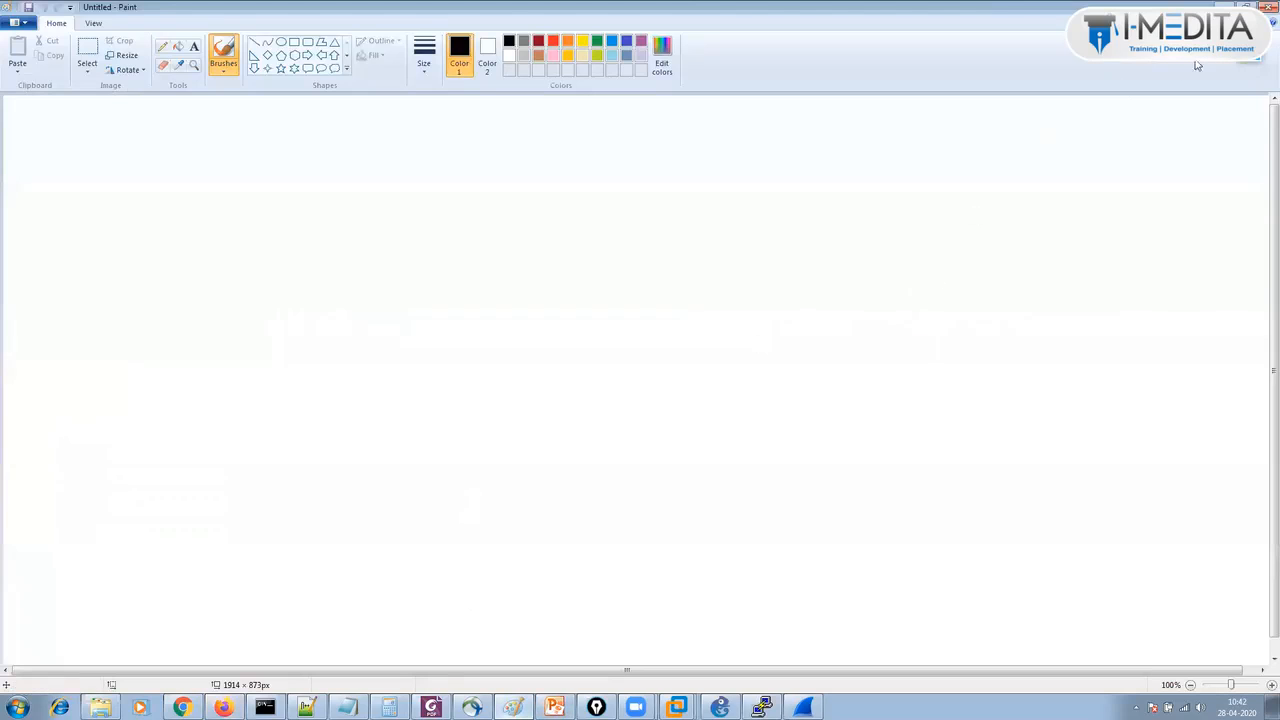
left_click(1248, 58)
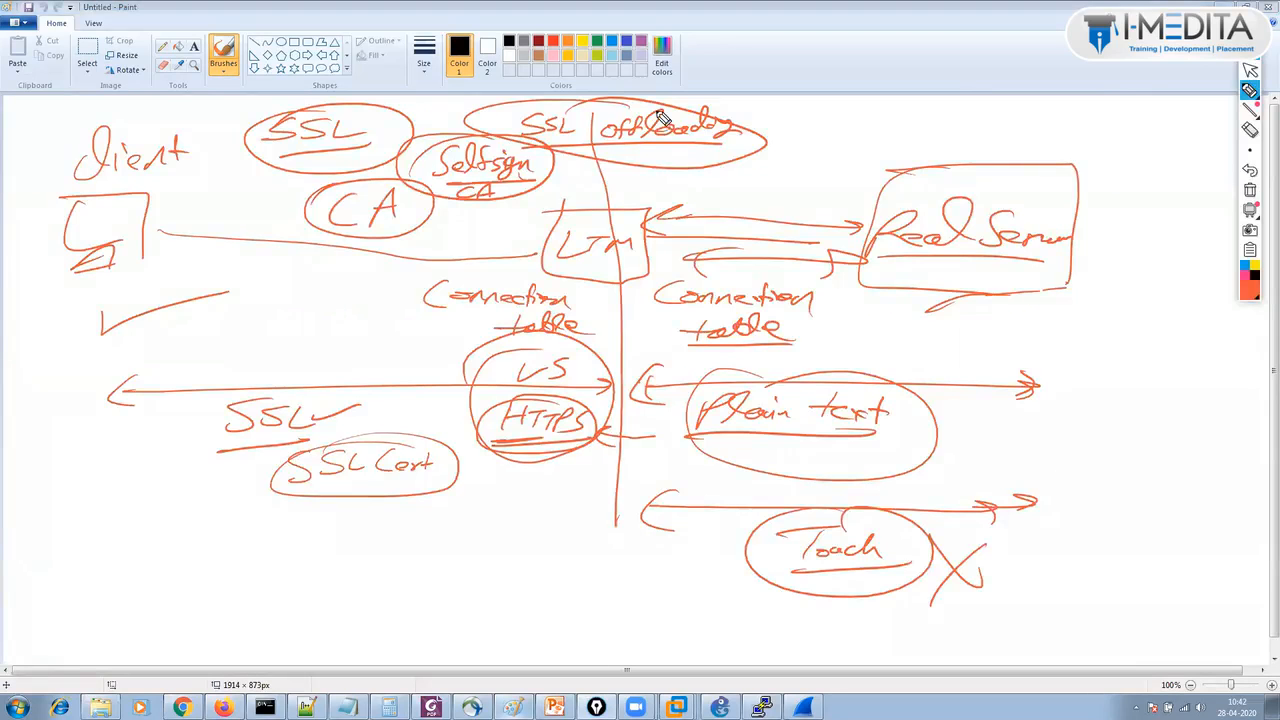
mouse_move(115, 535)
left_mouse_down()
mouse_move(586, 531)
mouse_move(506, 549)
left_mouse_up()
left_click_drag(524, 552, 523, 553)
left_click_drag(532, 583, 118, 598)
Label the return arrow 'Redir 443', draw the 443 arrows to the LTM and servers, then clear the ink.
left_click_drag(148, 581, 151, 602)
left_click_drag(230, 568, 223, 591)
mouse_move(227, 570)
left_mouse_down()
mouse_move(257, 585)
mouse_move(279, 570)
mouse_move(358, 590)
left_mouse_up()
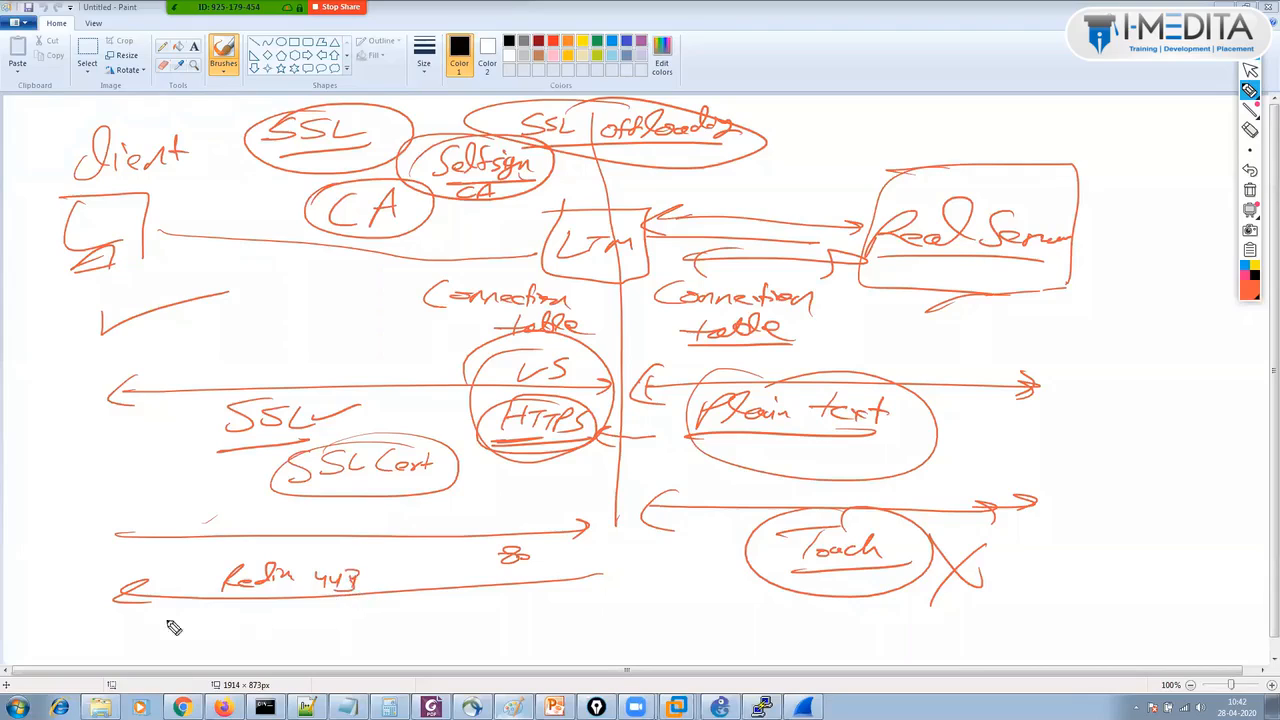
left_click_drag(160, 622, 563, 607)
left_click_drag(365, 595, 405, 606)
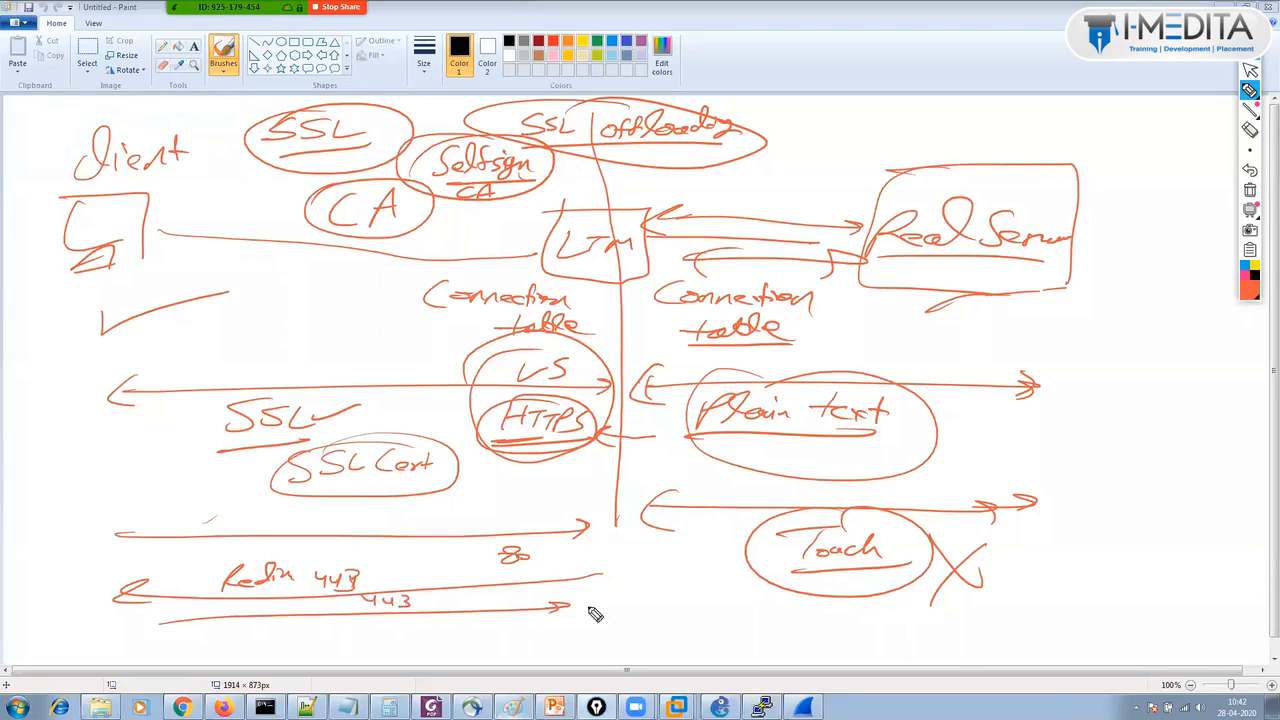
left_click_drag(618, 606, 884, 600)
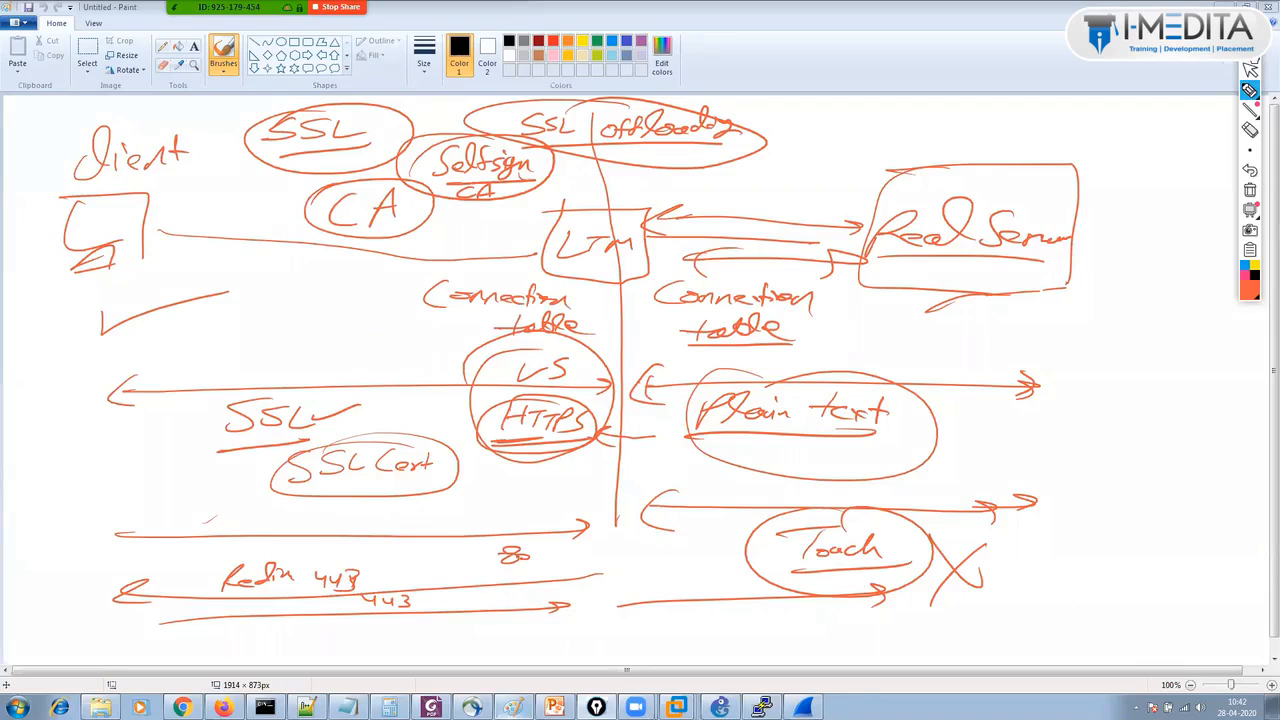
left_click(1251, 66)
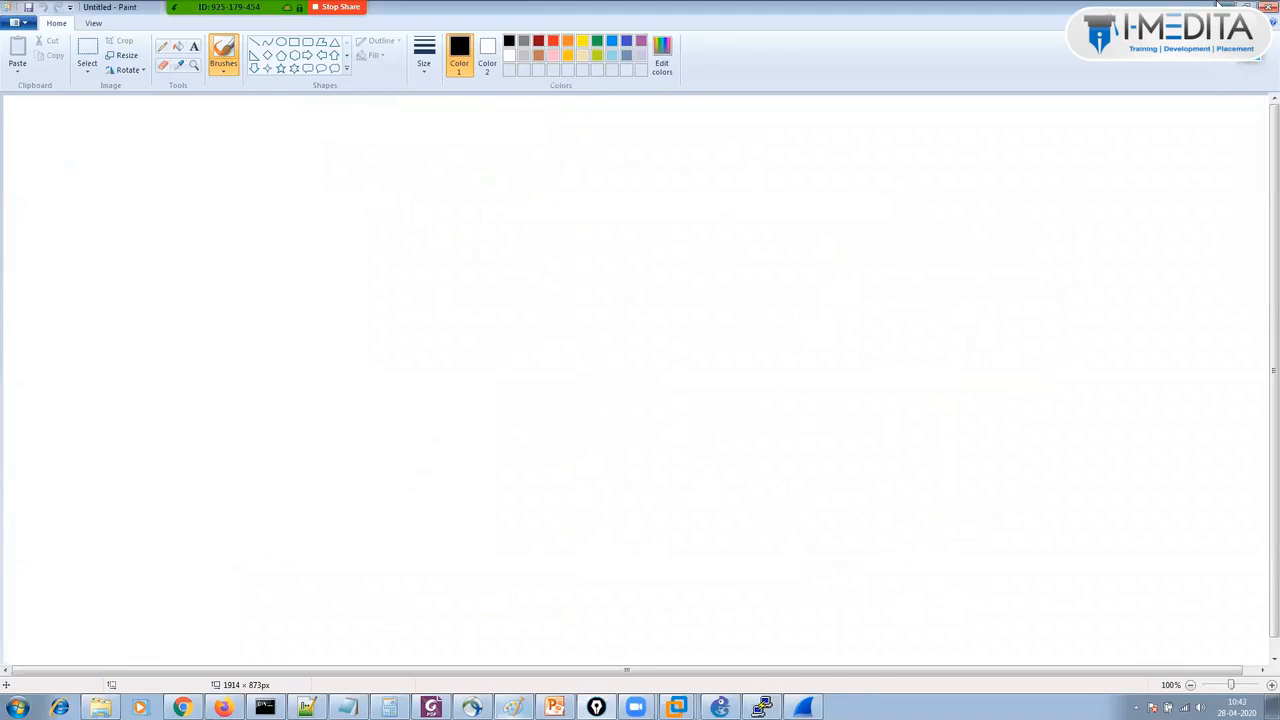
Minimize Paint to get back to the BIG-IP Virtual Server List.
left_click(1222, 6)
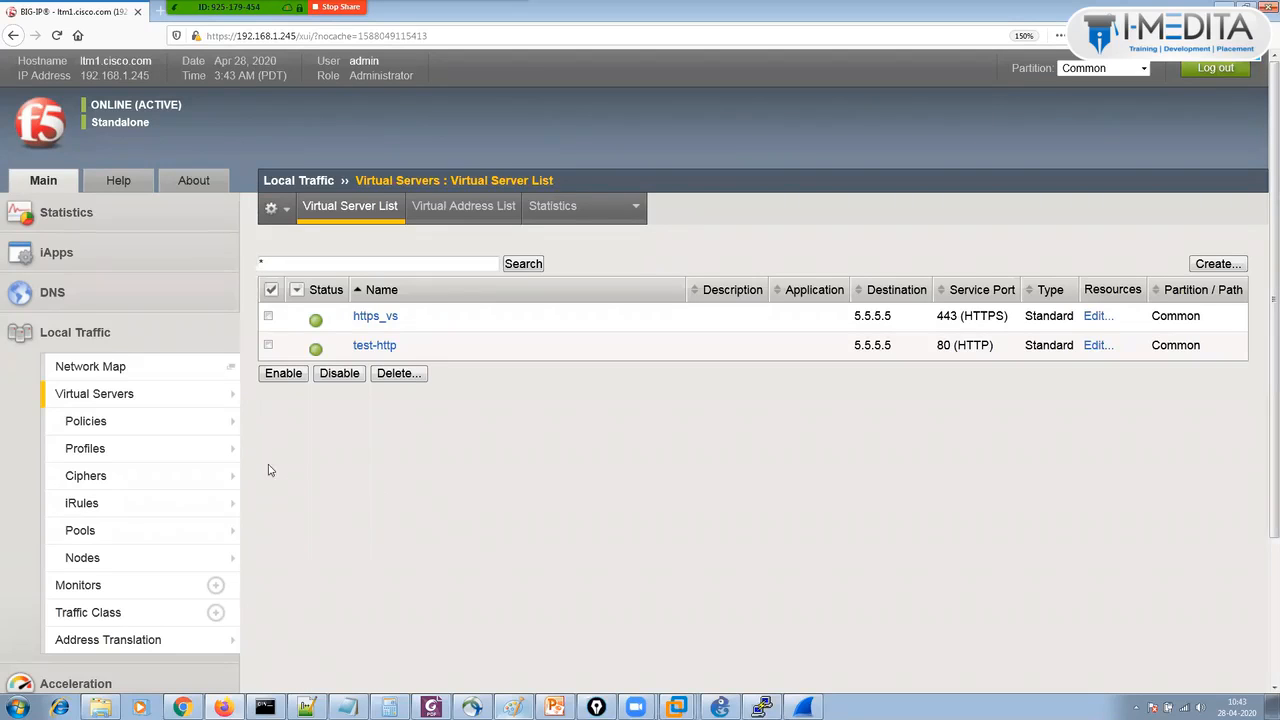
left_click(120, 507)
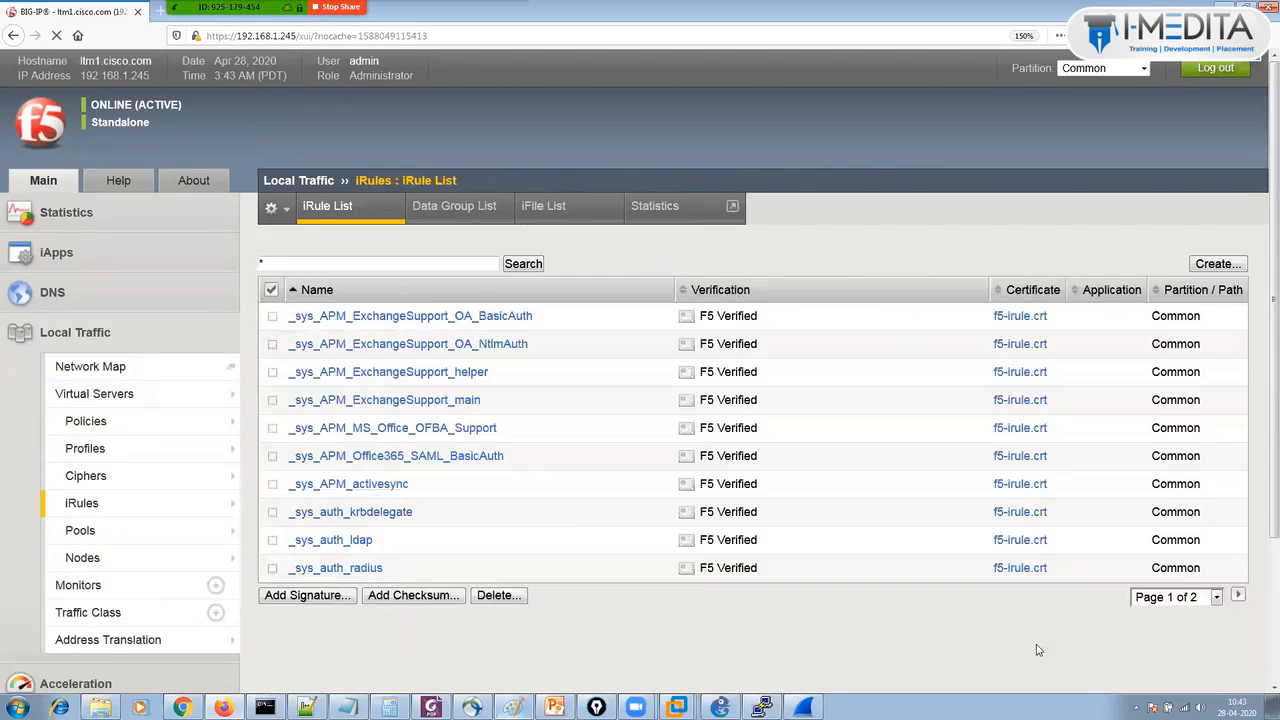
left_click(1193, 597)
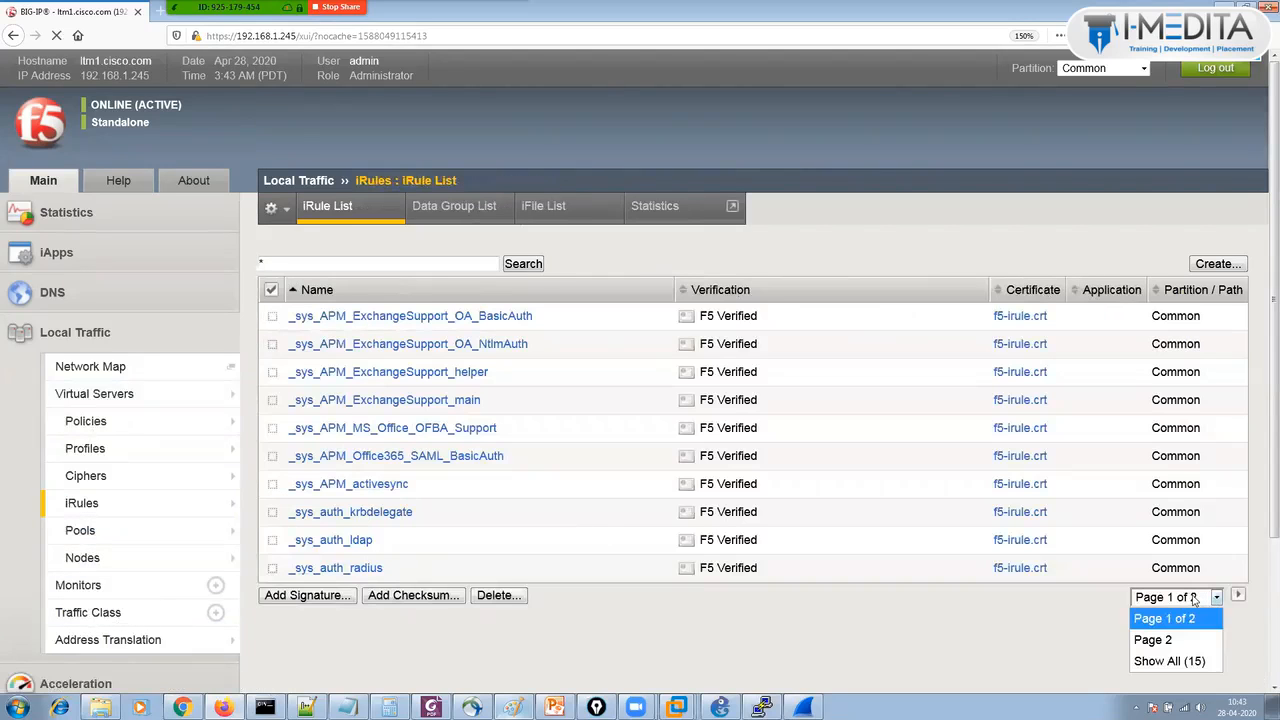
left_click(1181, 662)
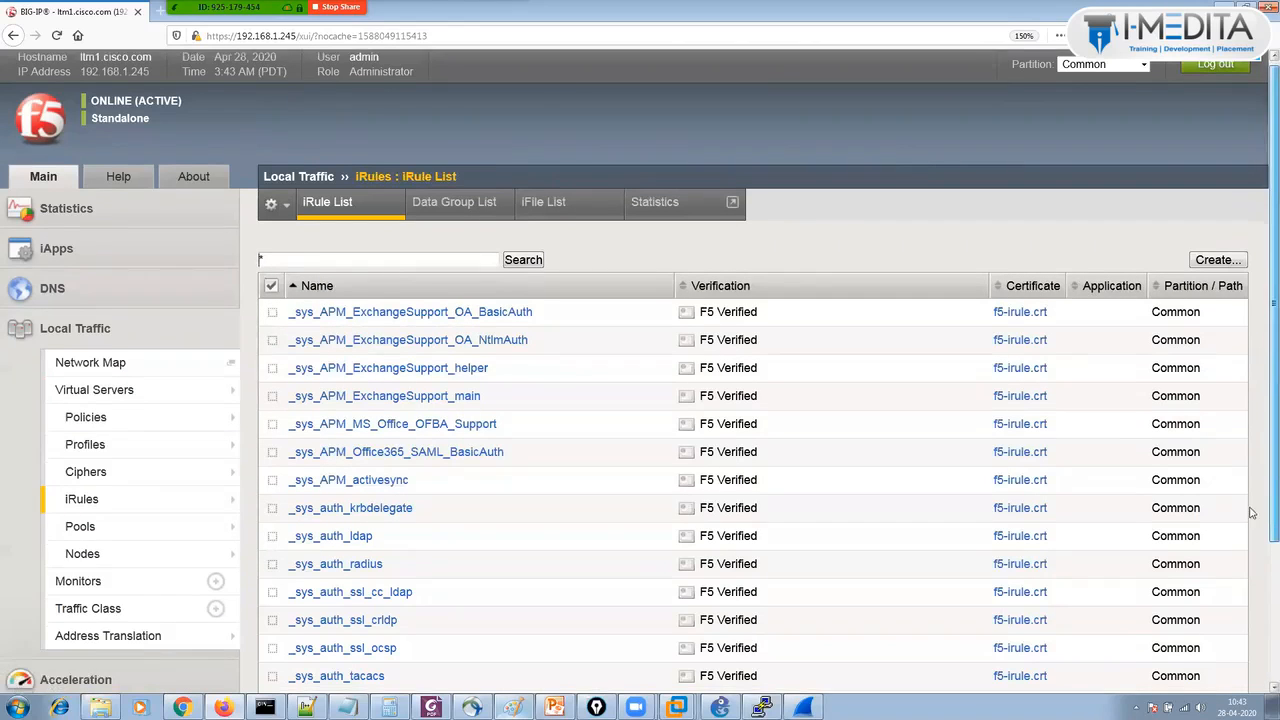
scroll(714, 517, "down", 3)
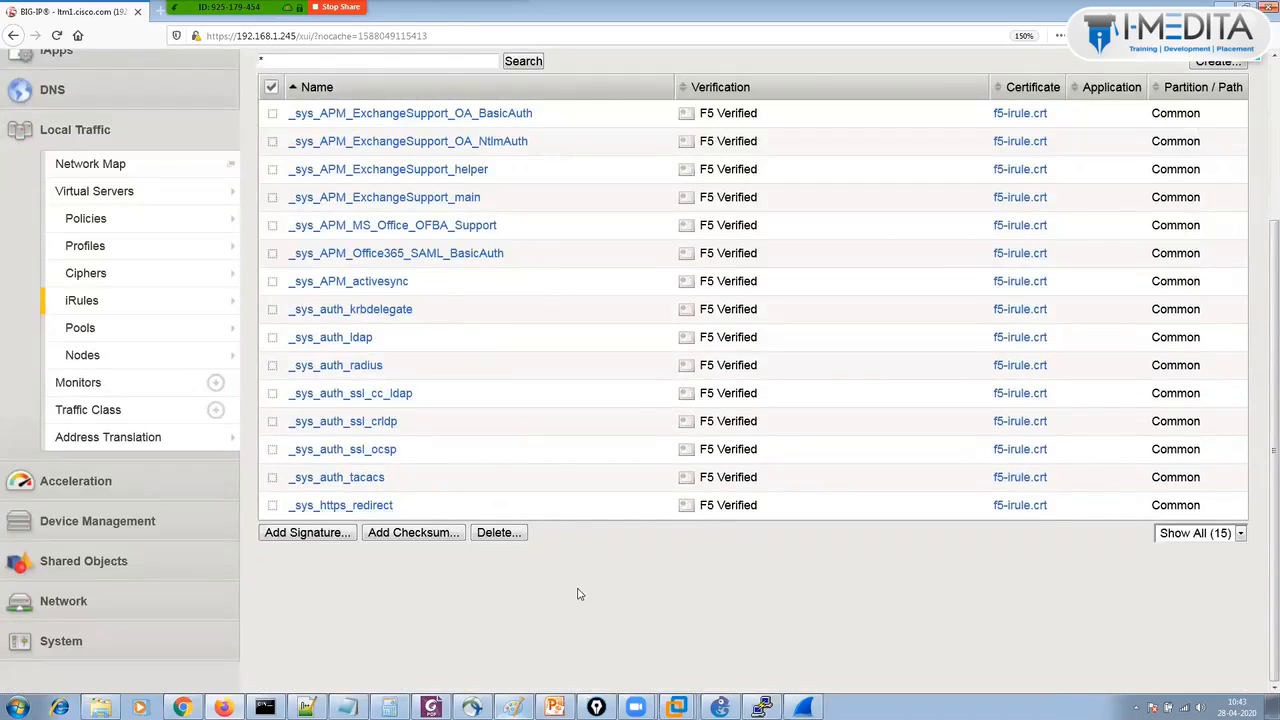
scroll(577, 594, "up", 3)
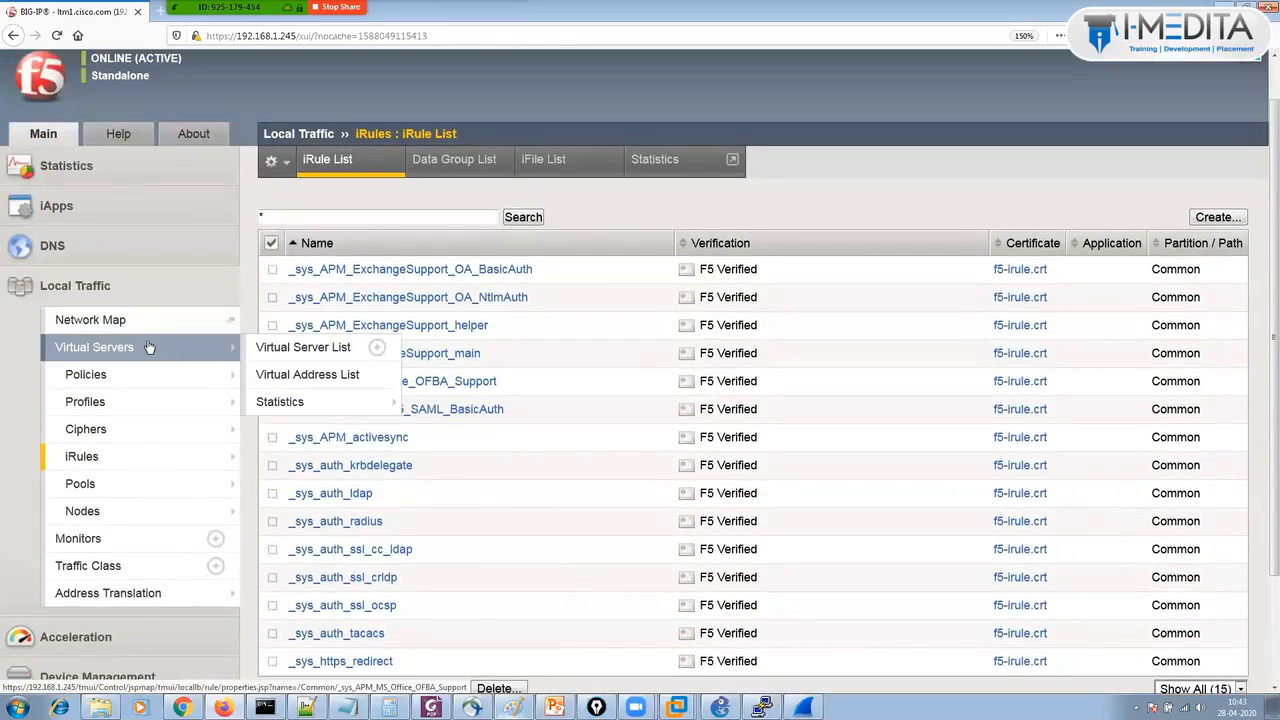
left_click(148, 347)
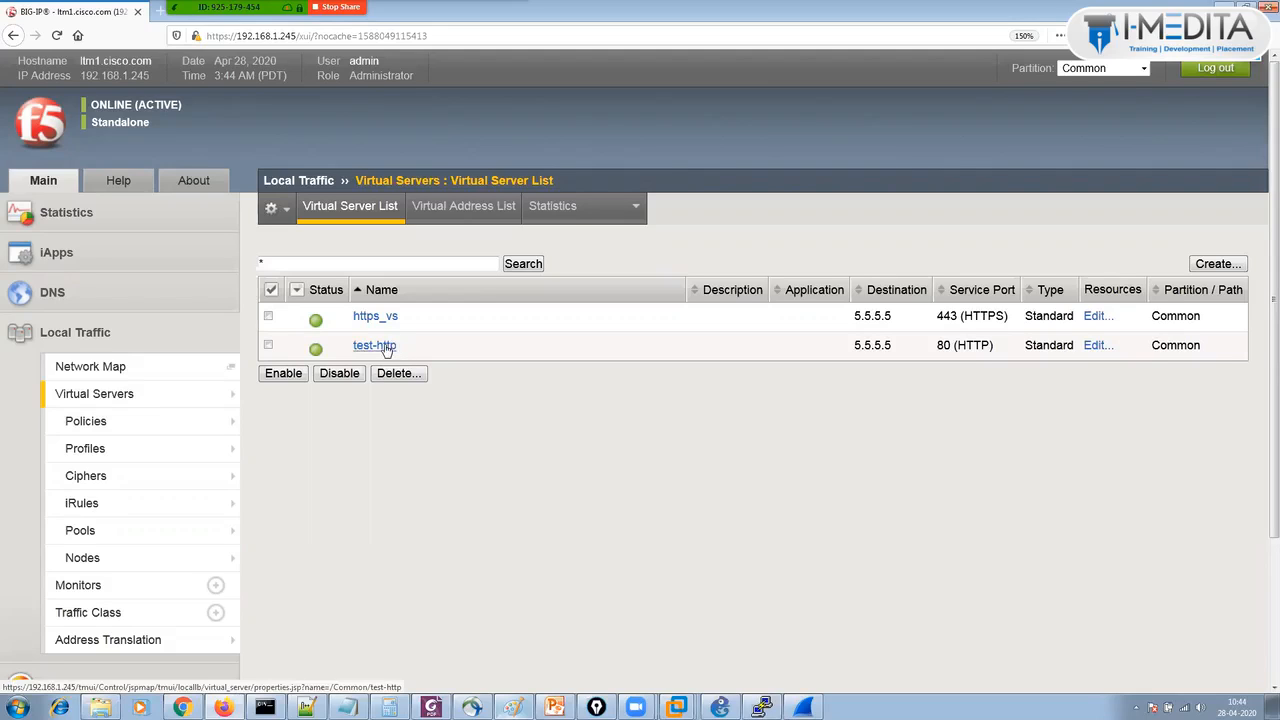
Open test-http's properties and highlight its HTTP Profile (Client) setting, currently None.
left_click(386, 346)
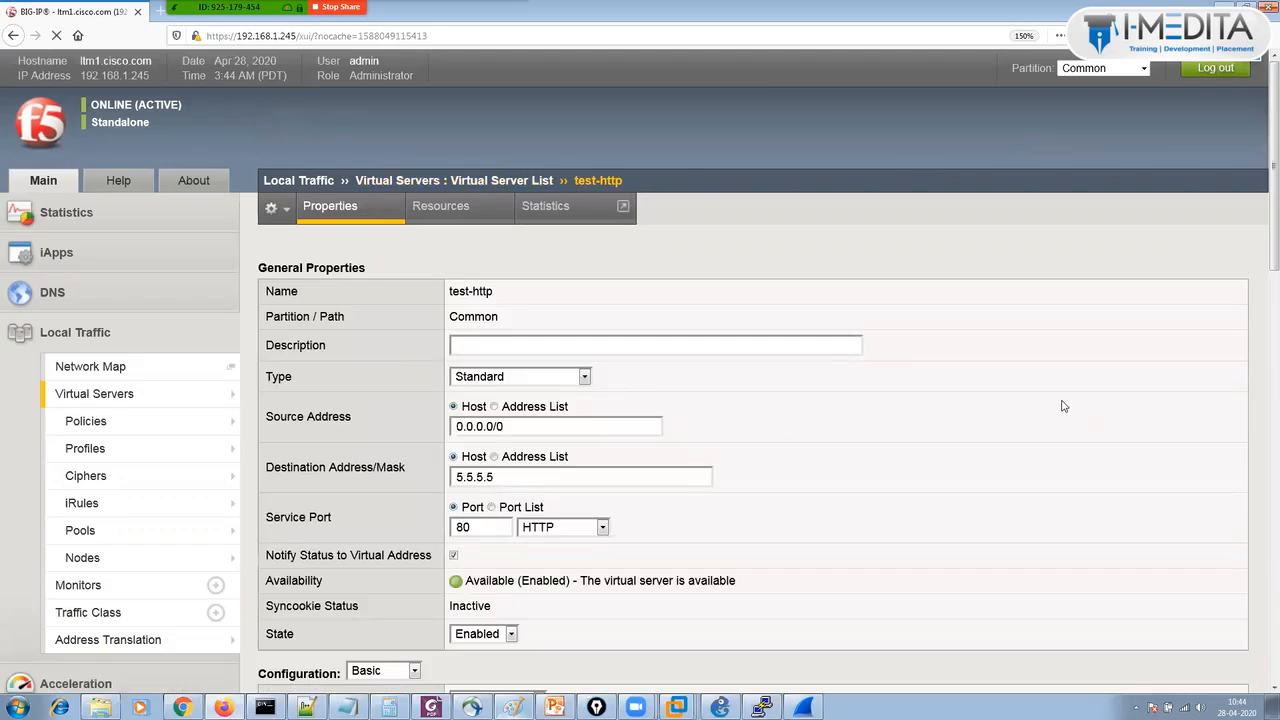
scroll(1064, 406, "down", 3)
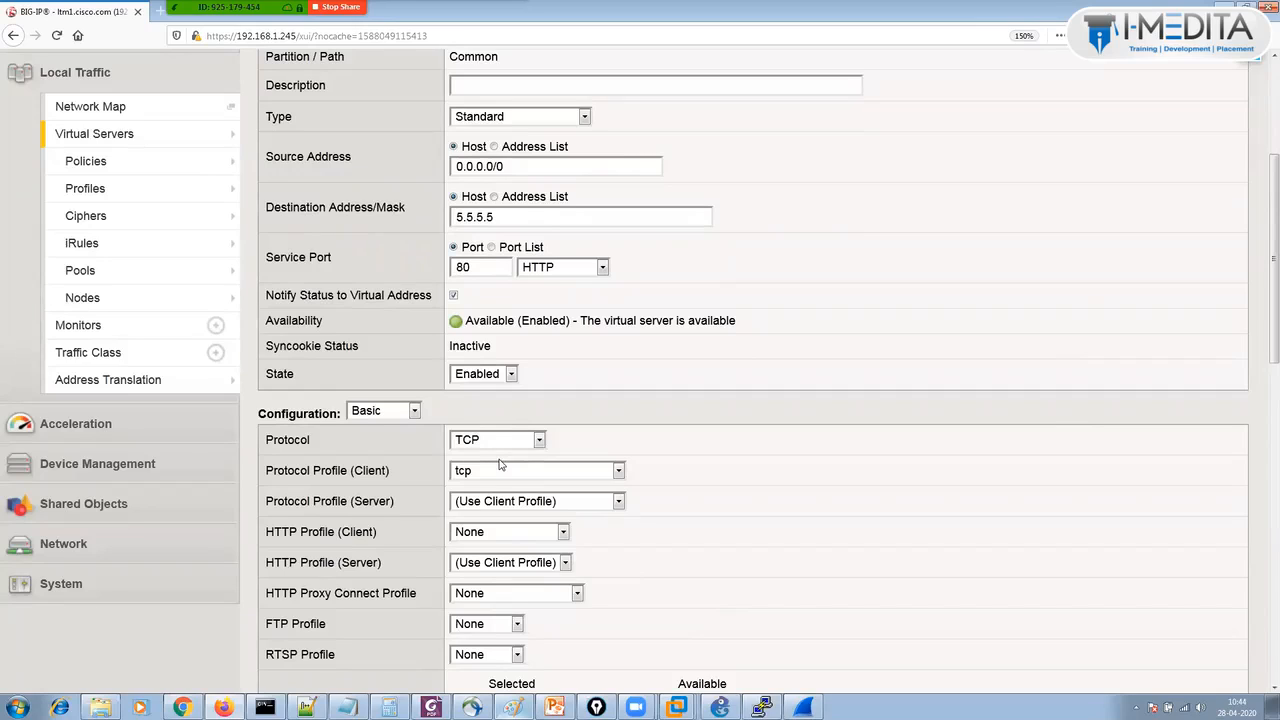
triple_click(352, 534)
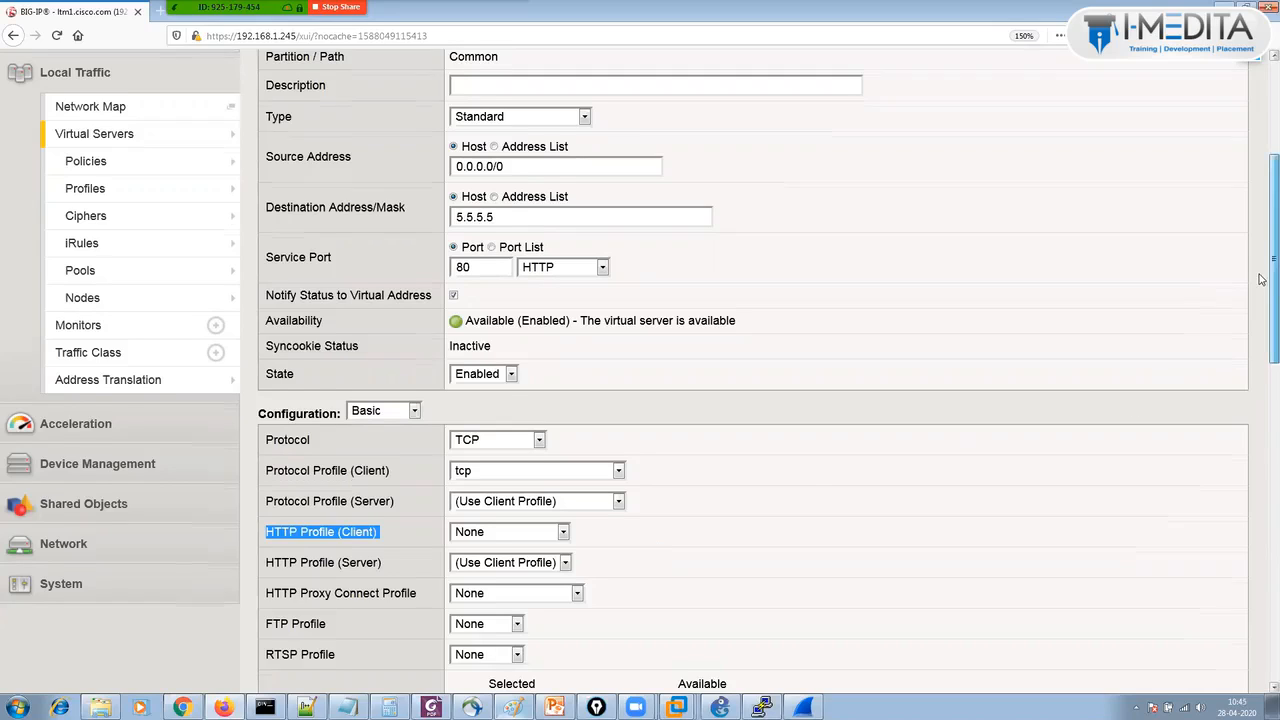
Change the test-http HTTP Profile (Client) from None to http.
left_click_drag(1262, 280, 1260, 214)
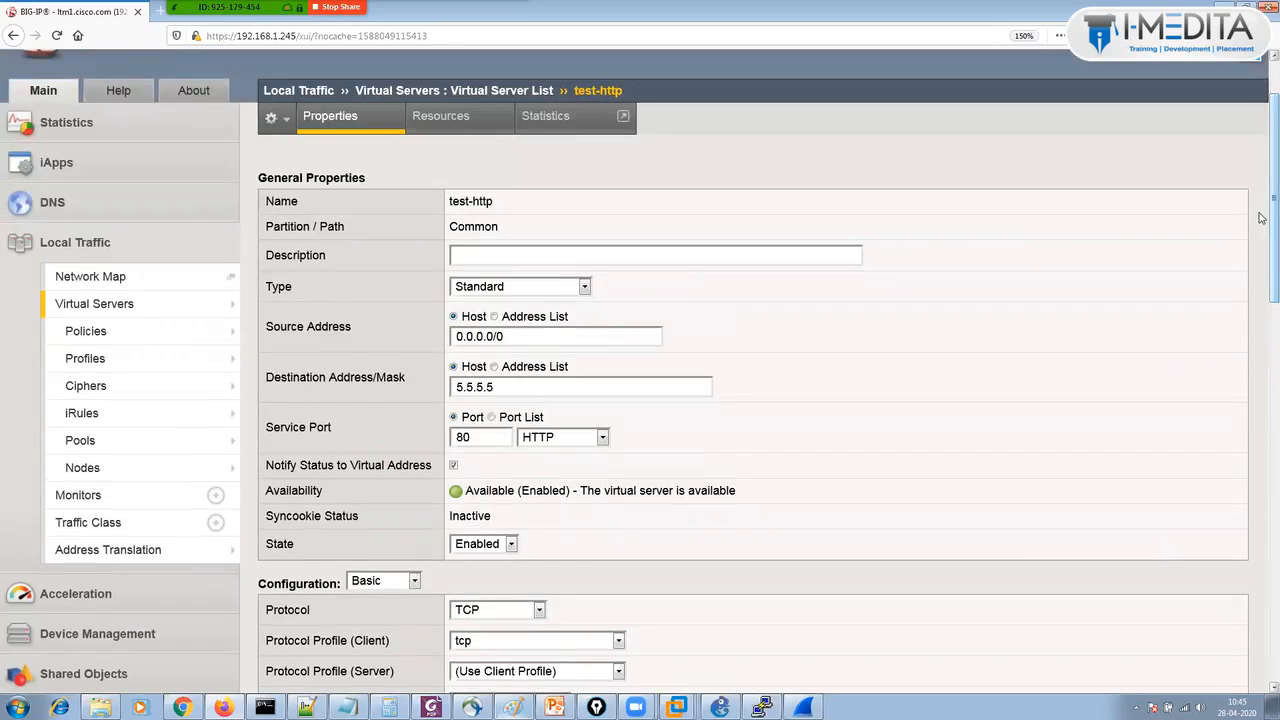
left_click_drag(1260, 218, 1261, 288)
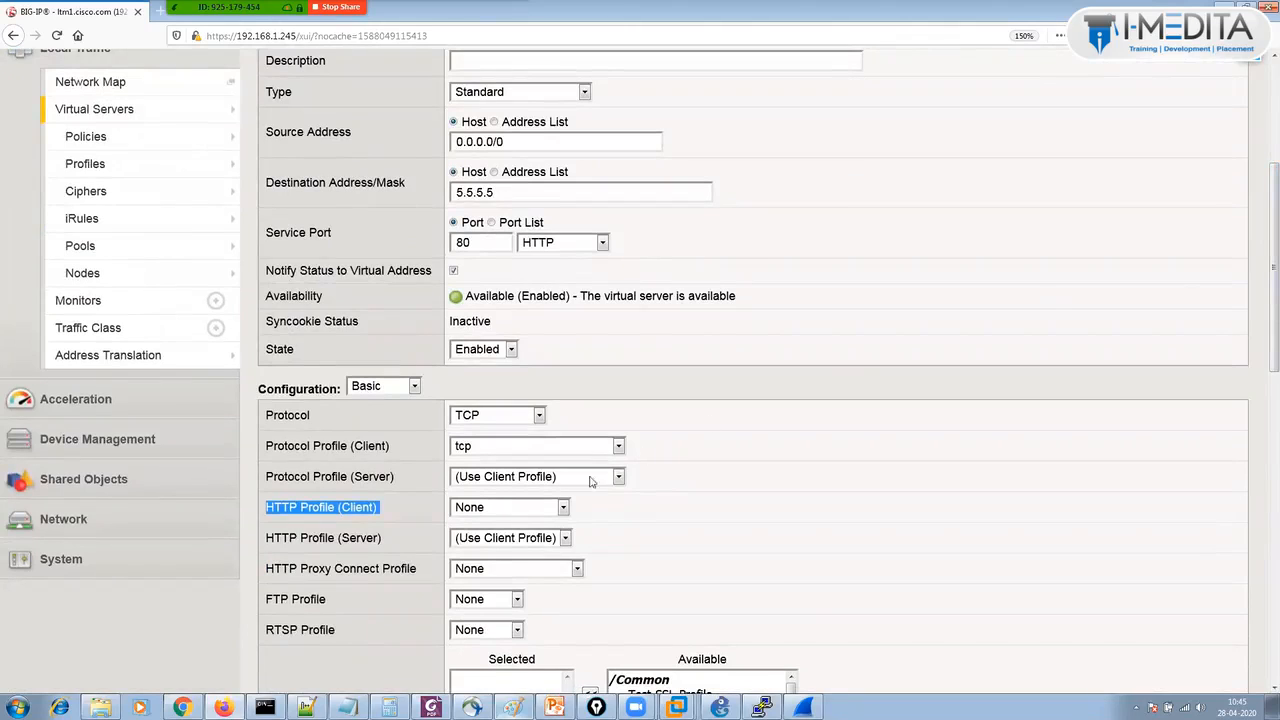
left_click(524, 509)
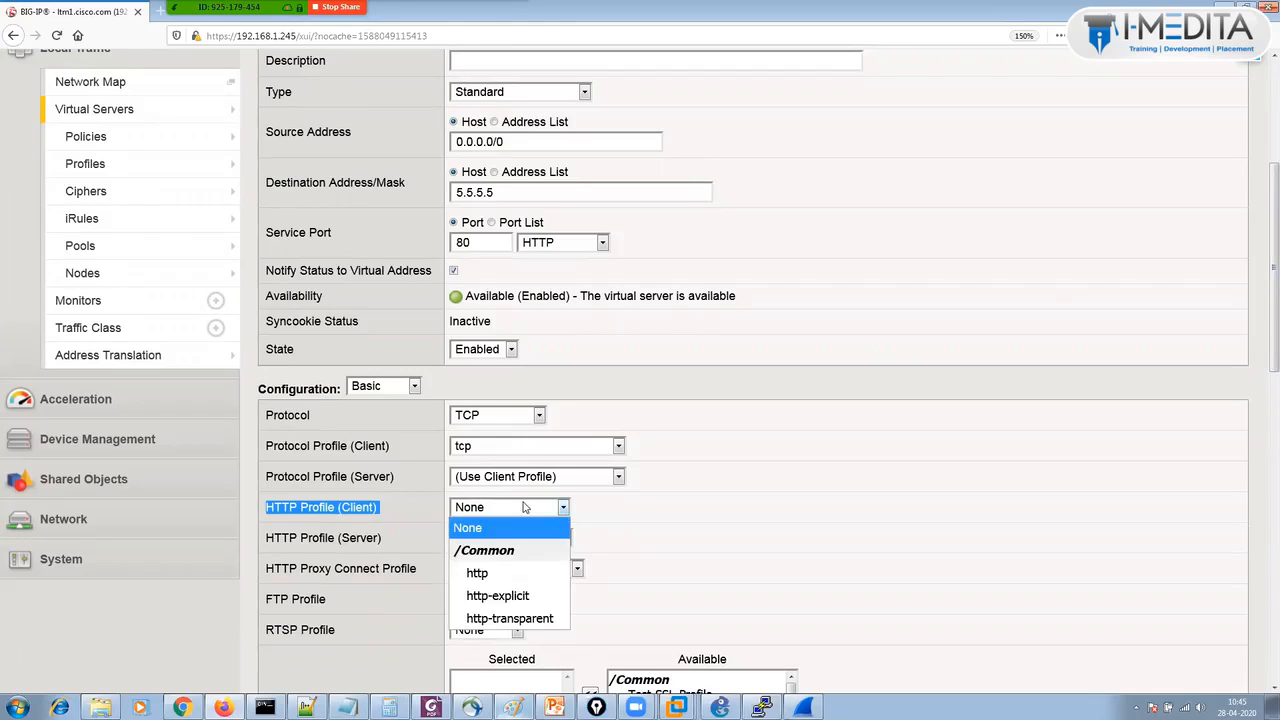
left_click(504, 571)
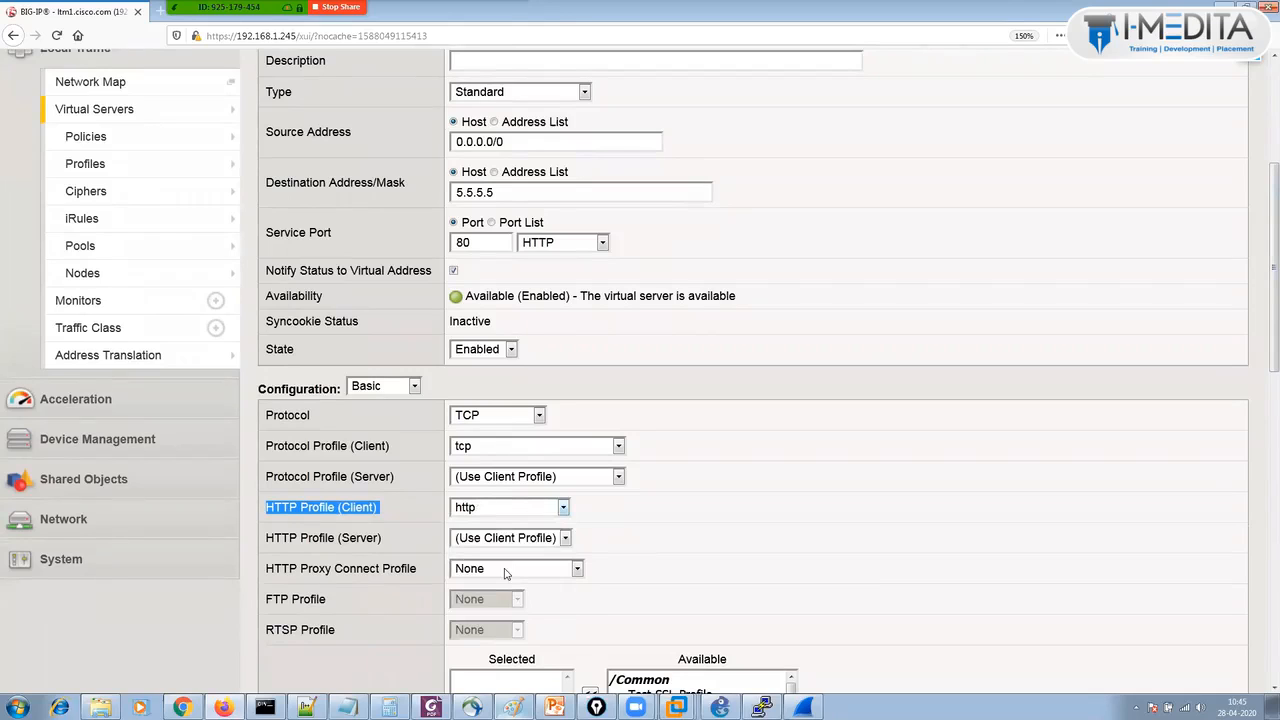
left_click(665, 491)
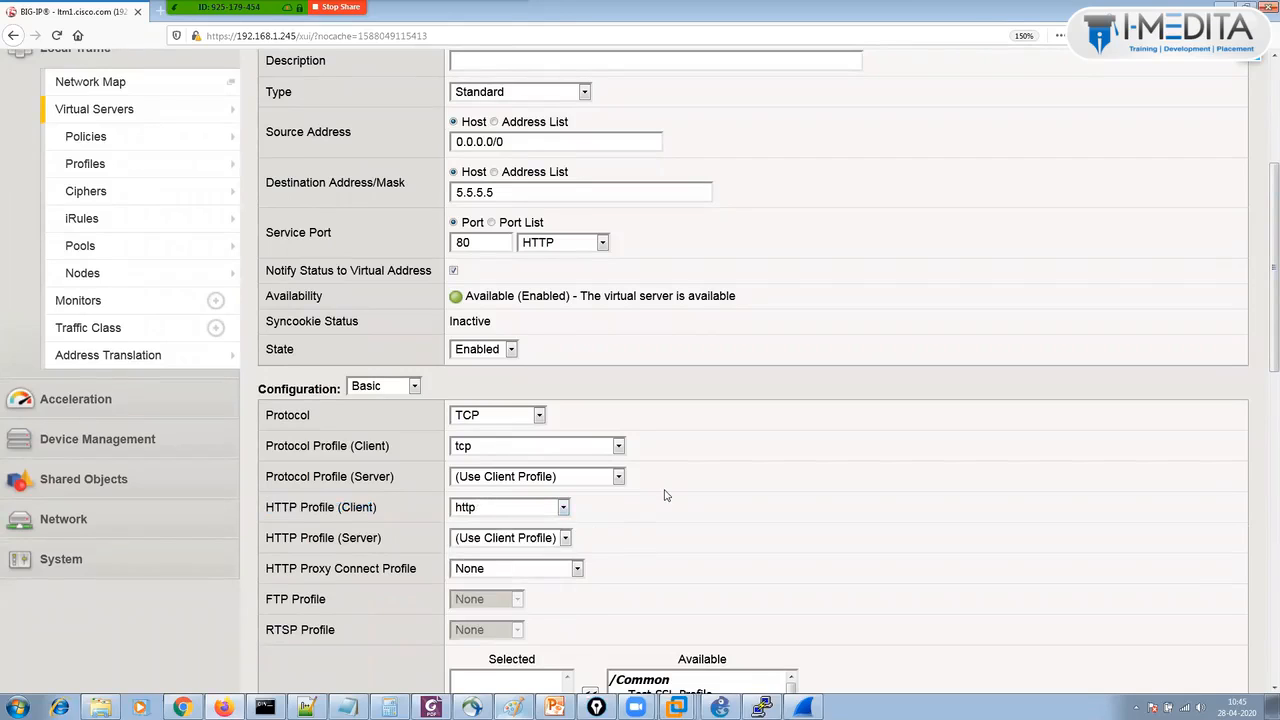
scroll(684, 549, "down", 6)
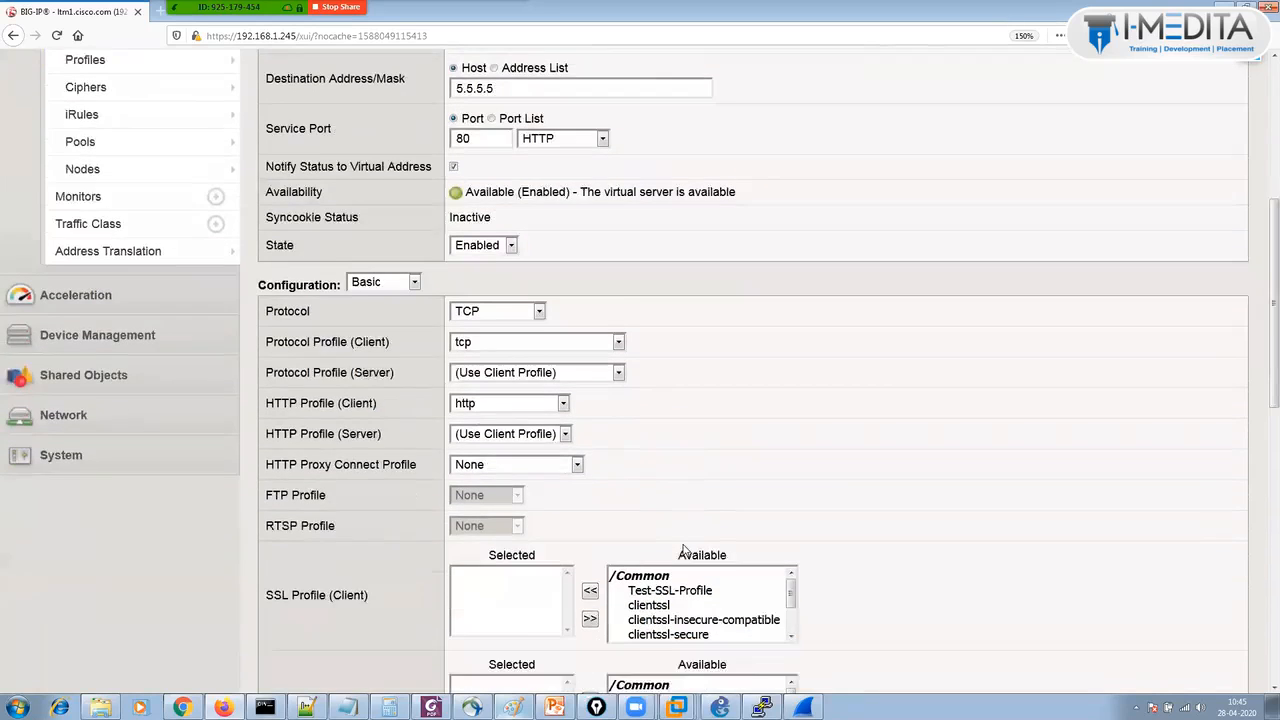
scroll(684, 549, "down", 3)
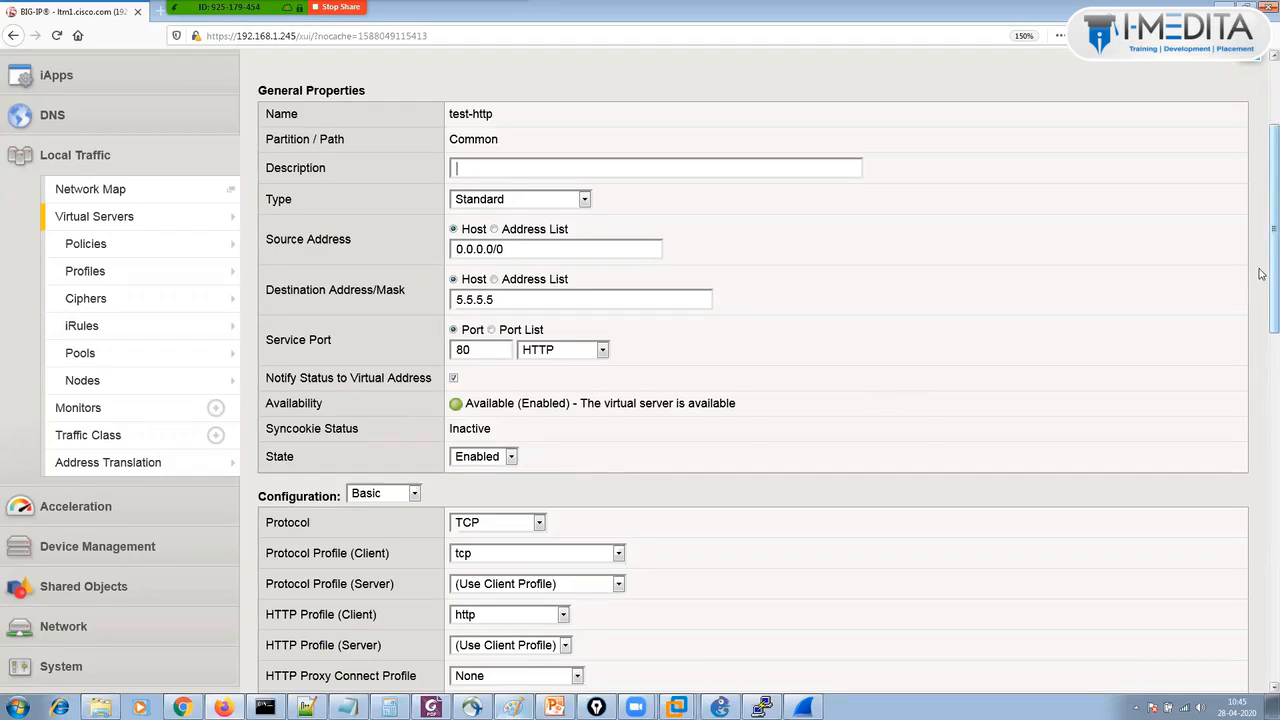
scroll(1260, 273, "up", 2)
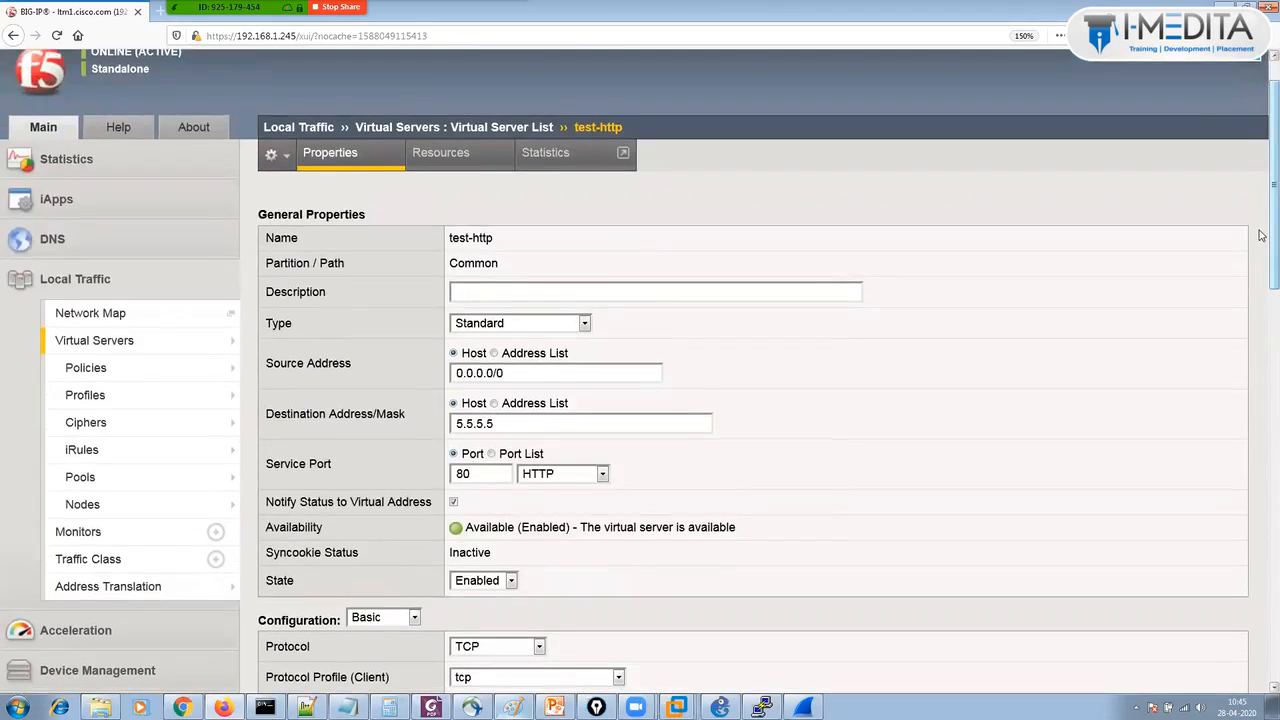
scroll(1260, 235, "down", 6)
scroll(1260, 171, "up", 7)
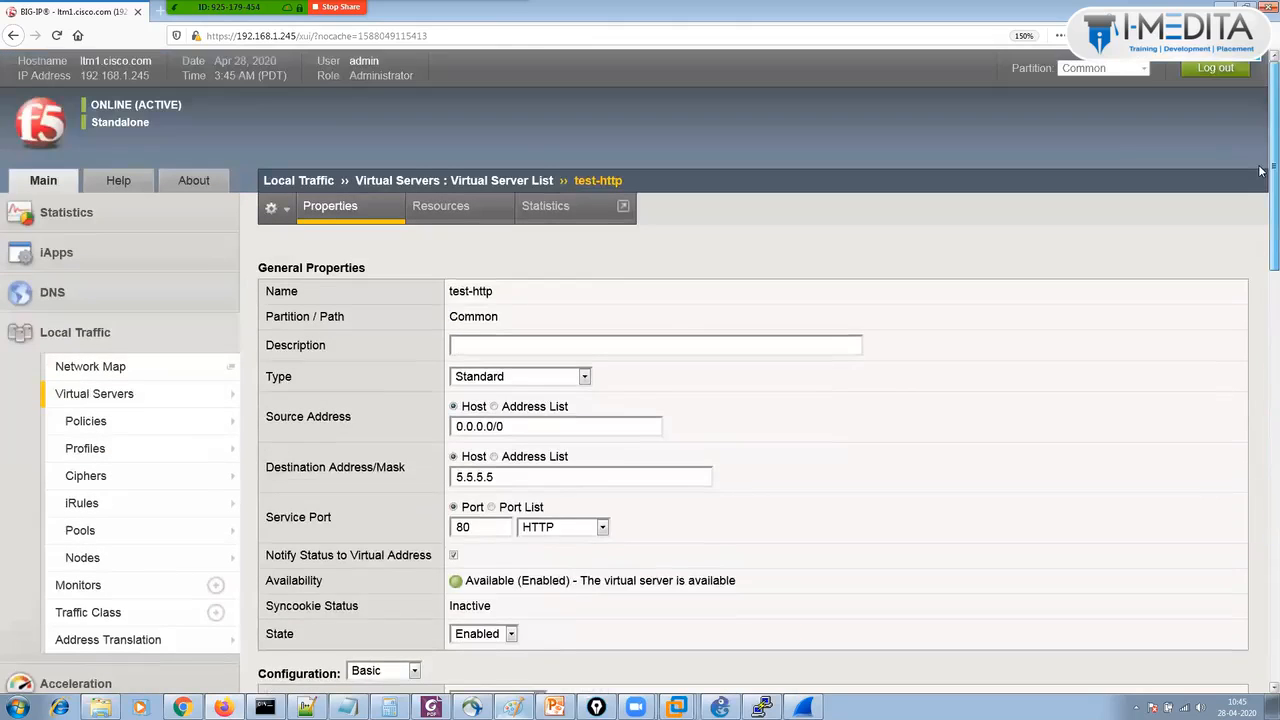
scroll(1260, 171, "down", 1)
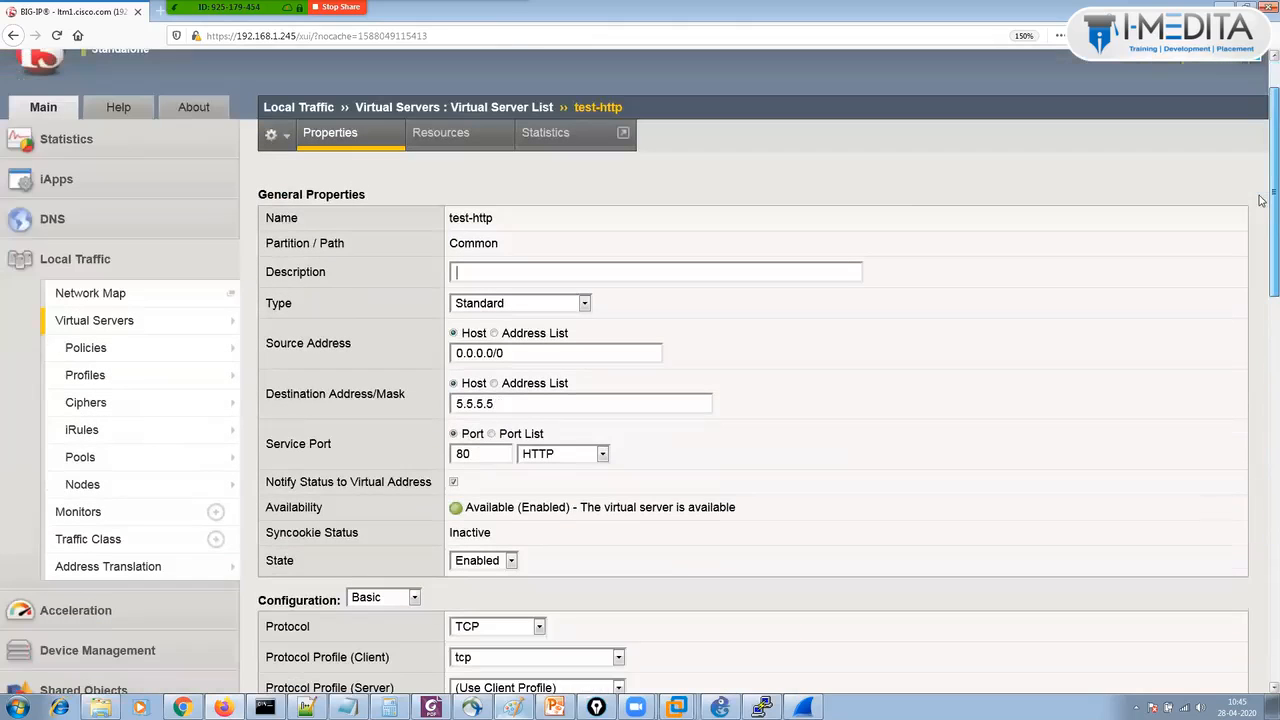
Open the iRule management page from test-http's Resources tab.
left_click(454, 143)
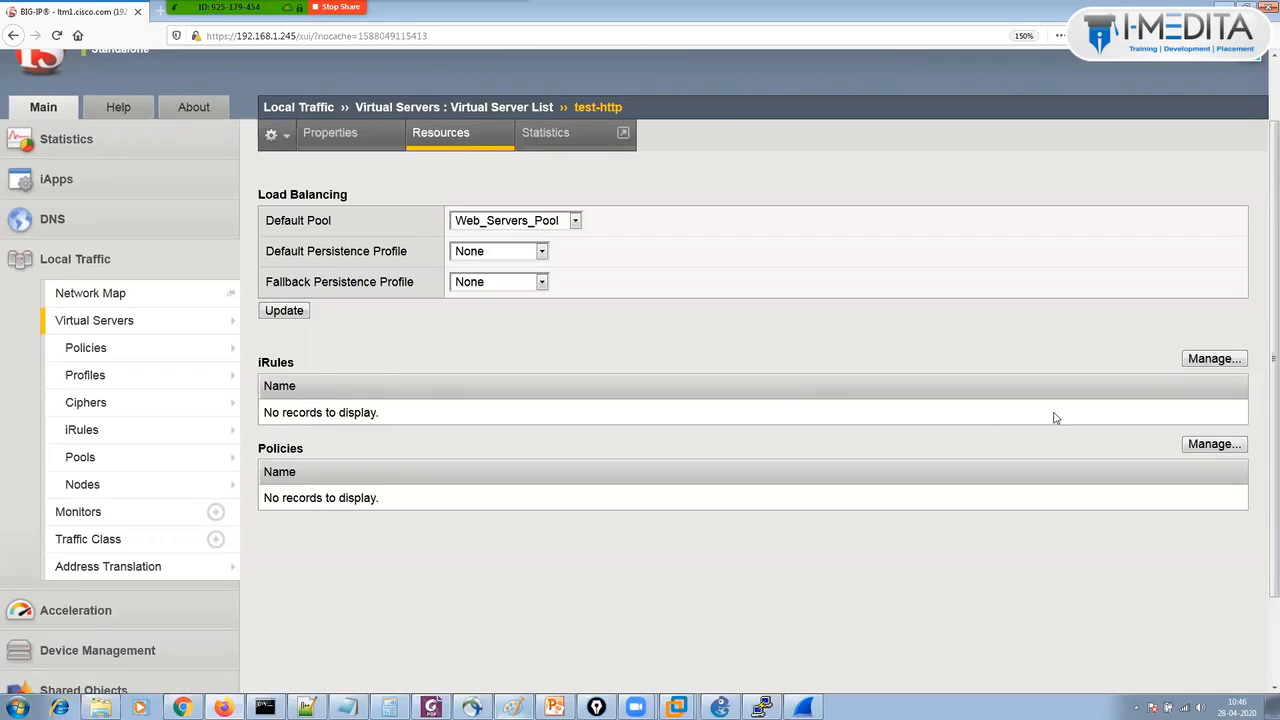
left_click(1207, 362)
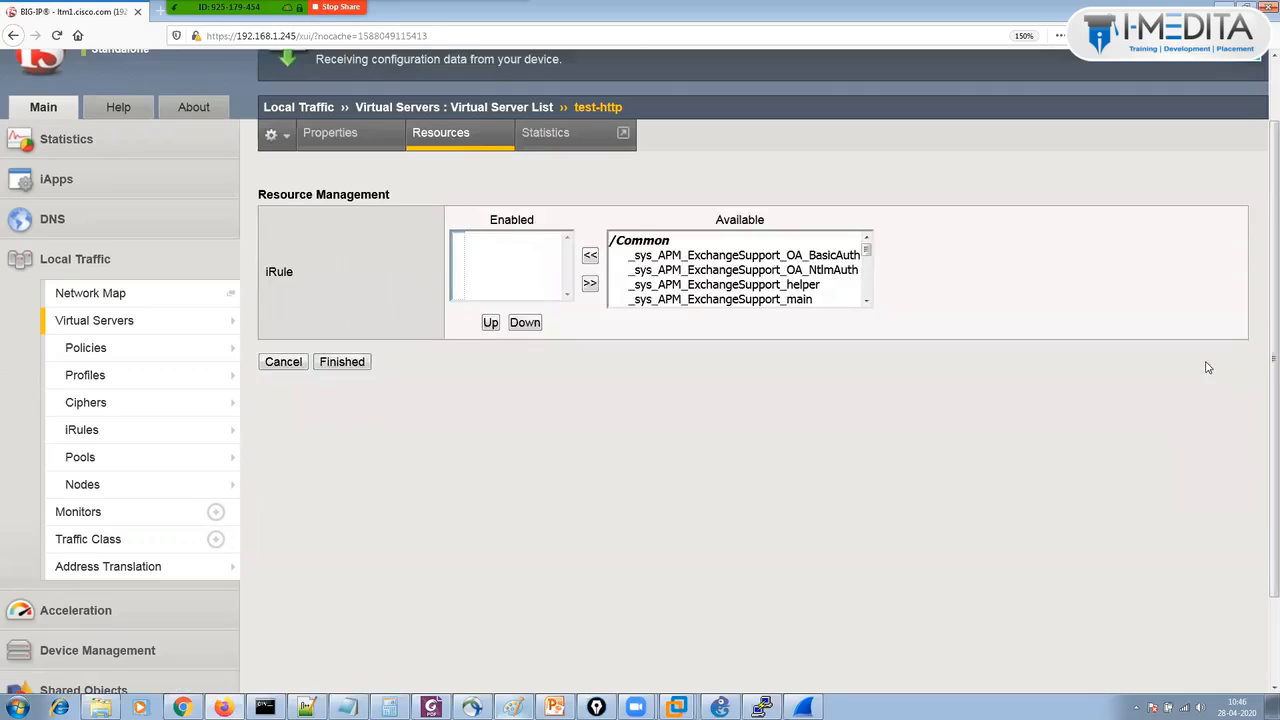
Move _sys_https_redirect into the Enabled iRules for test-http and save with Finished.
left_click(802, 261)
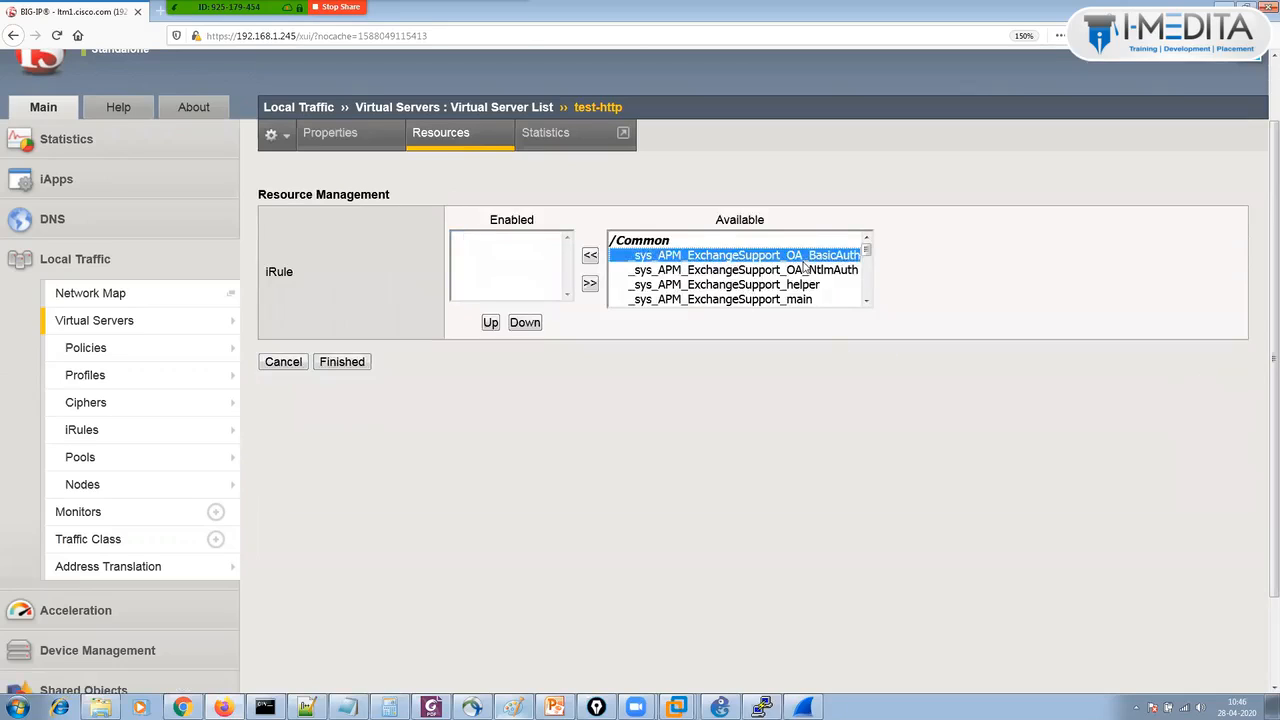
key("Down")
key("Down")
key("Down")
key("Down")
key("Down")
key("Down")
key("Down")
key("Down")
key("Down")
key("Down")
key("Down")
key("Down")
key("Down")
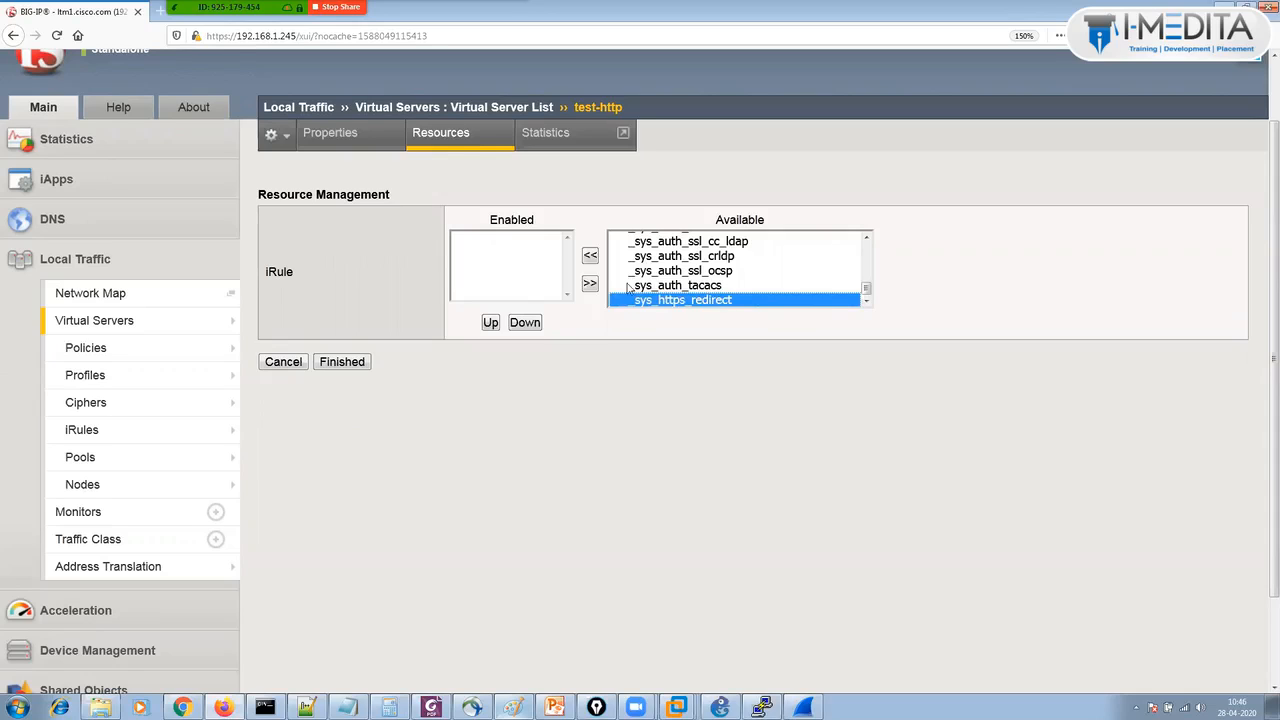
left_click(592, 258)
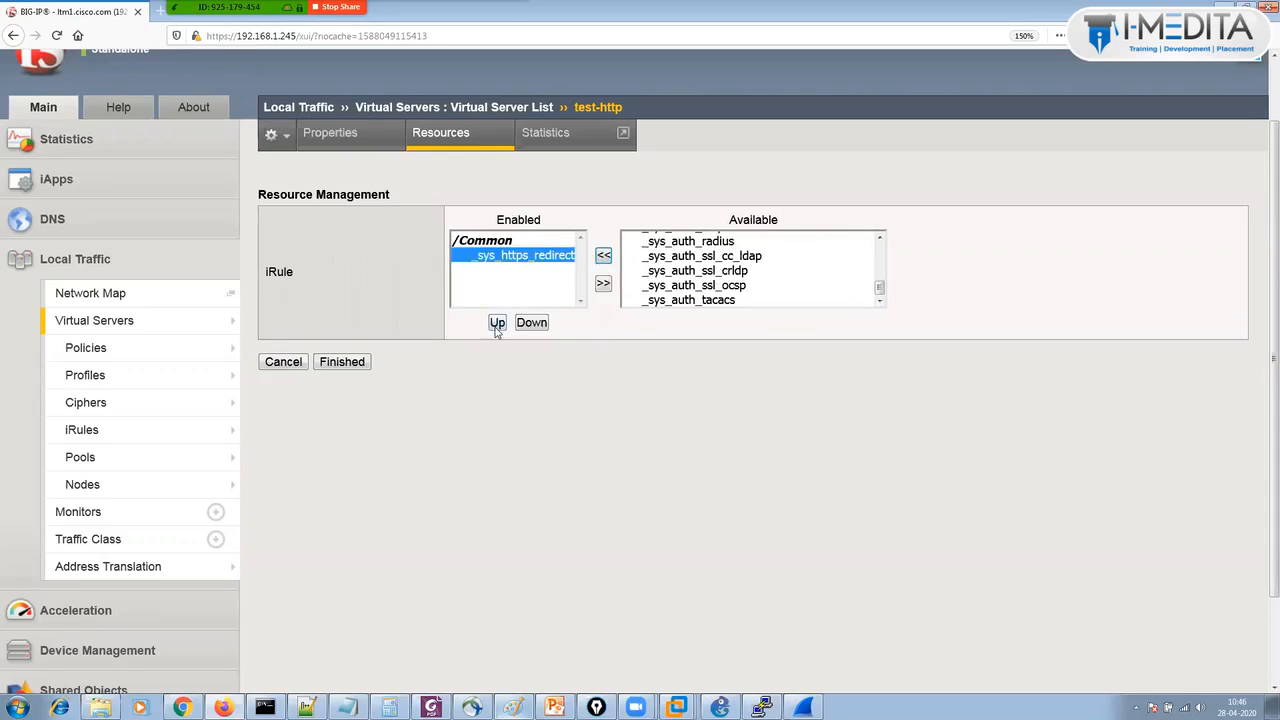
left_click(343, 362)
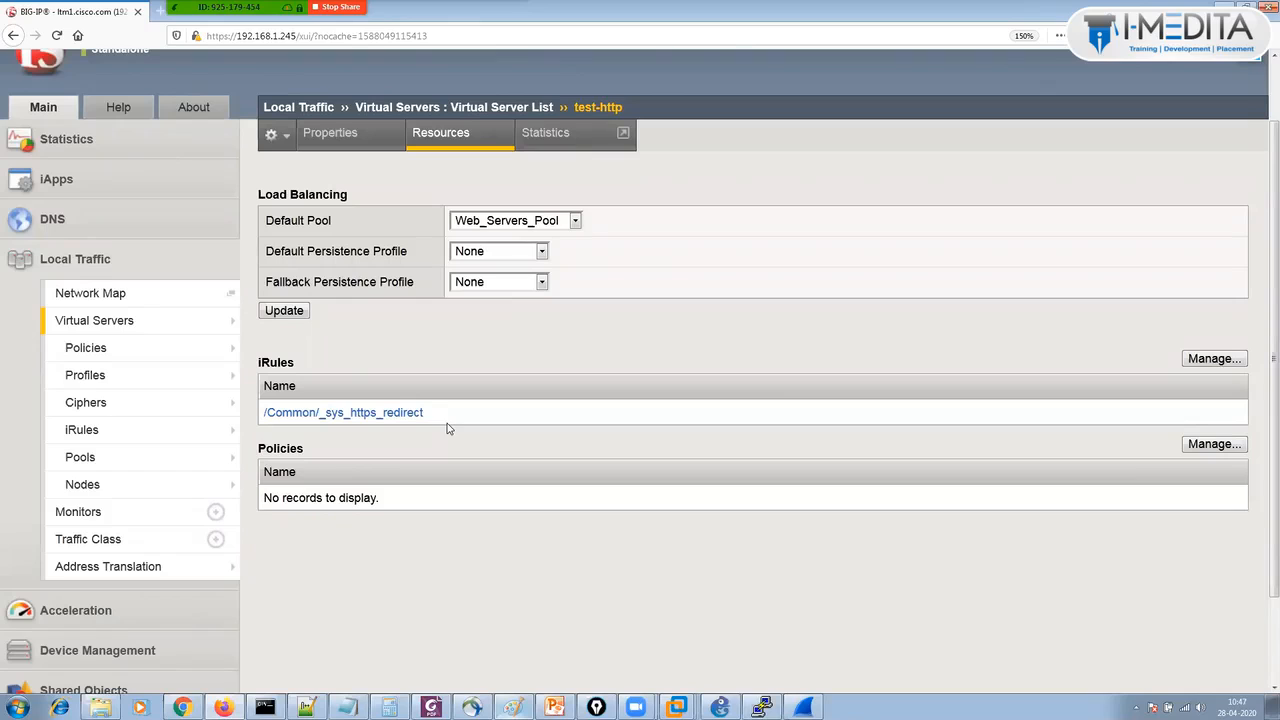
Go back to the Virtual Server List showing https_vs on 443 and test-http on 80.
left_click(430, 108)
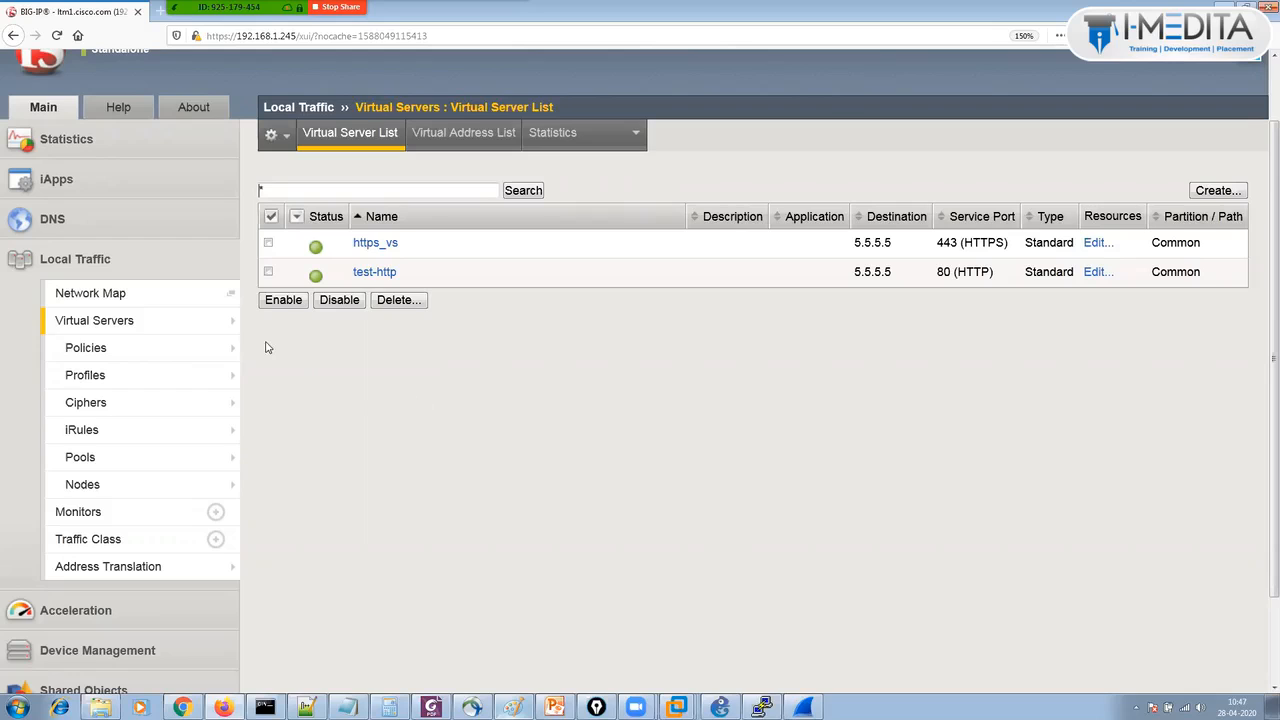
Check the Network Map showing _sys_https_redirect on test-http, then switch to the Win-7-PC1 VM.
left_click(138, 296)
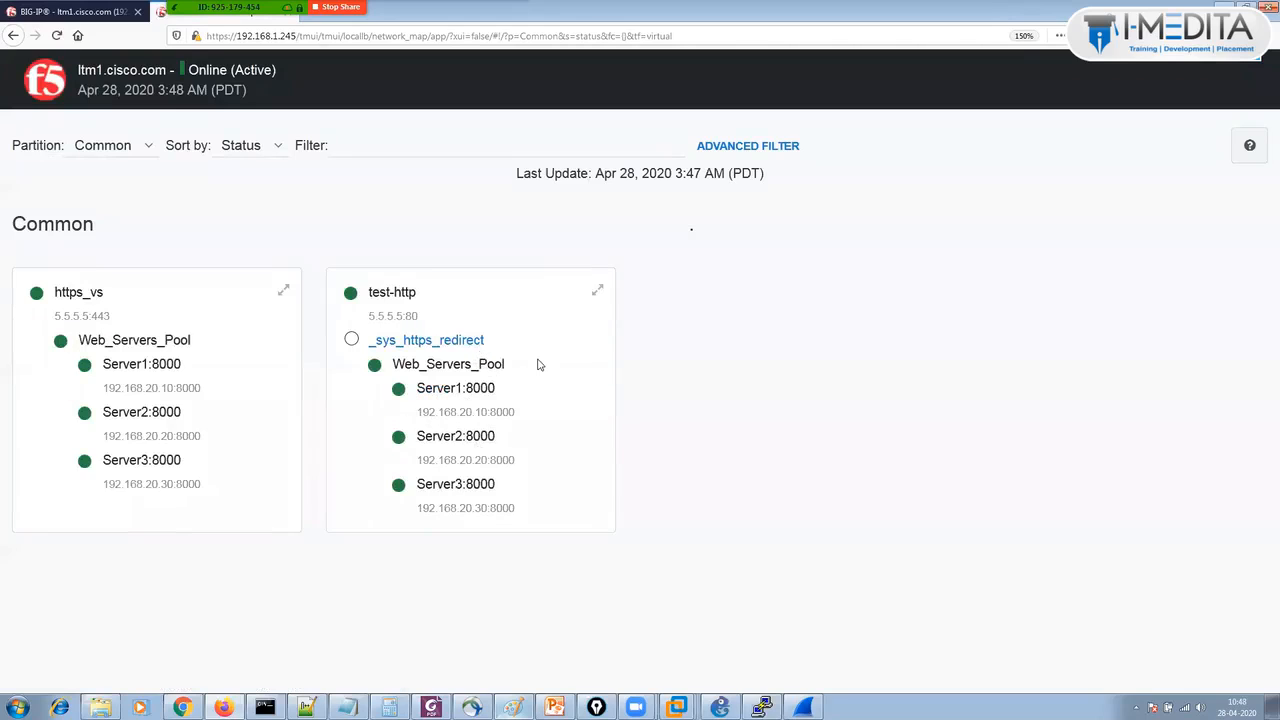
left_click(96, 11)
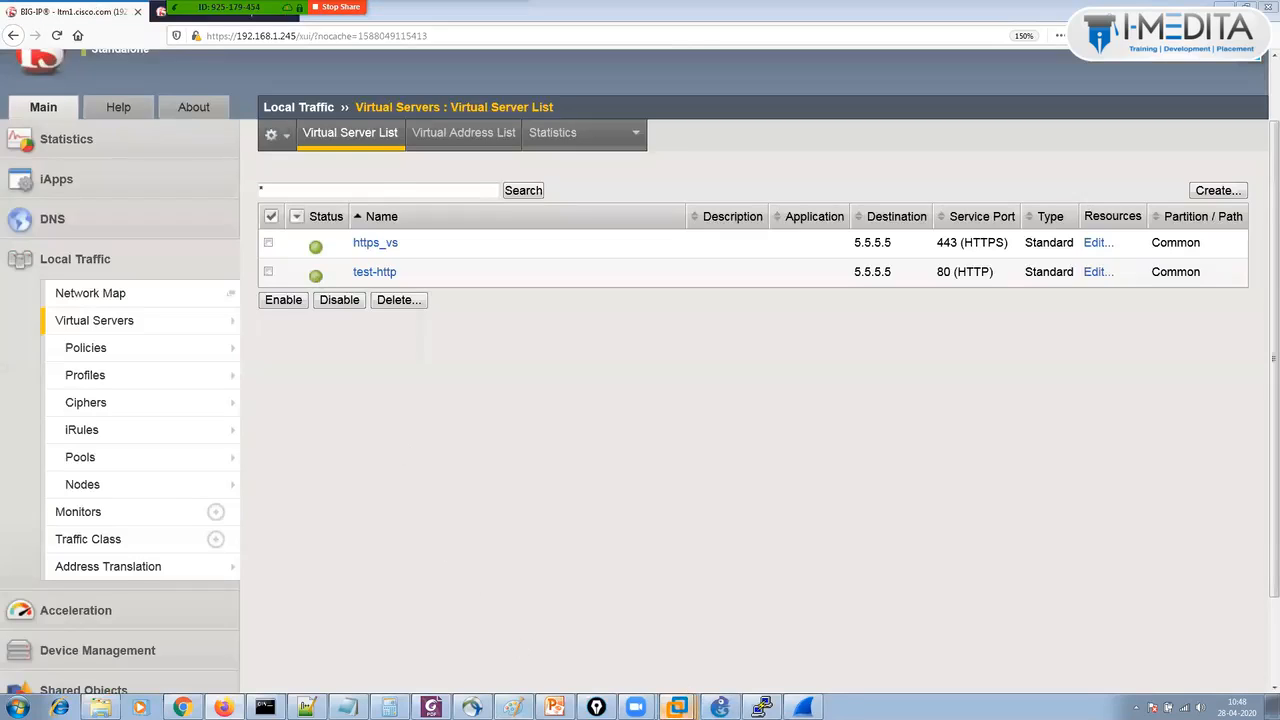
mouse_move(678, 705)
left_click(655, 523)
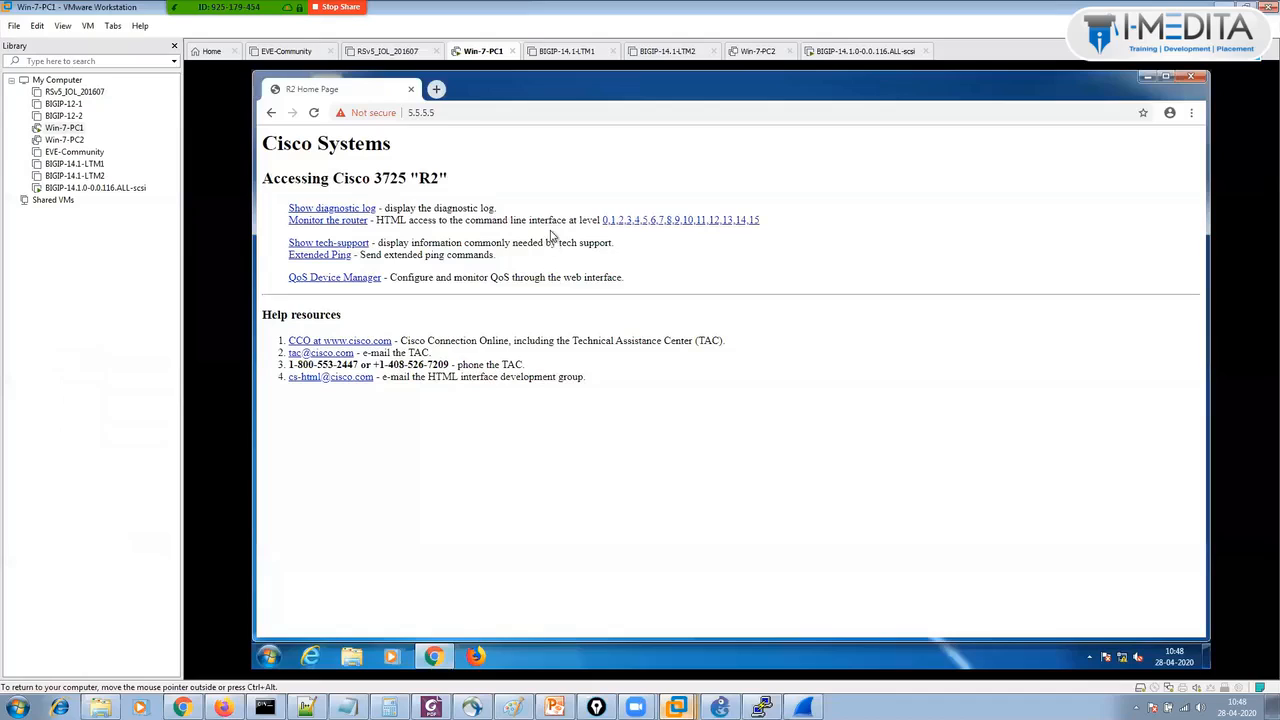
Load 5.5.5.5 in a fresh Chrome tab, reaching the Cisco R2 home page, then launch Firefox.
left_click(436, 90)
left_click(410, 89)
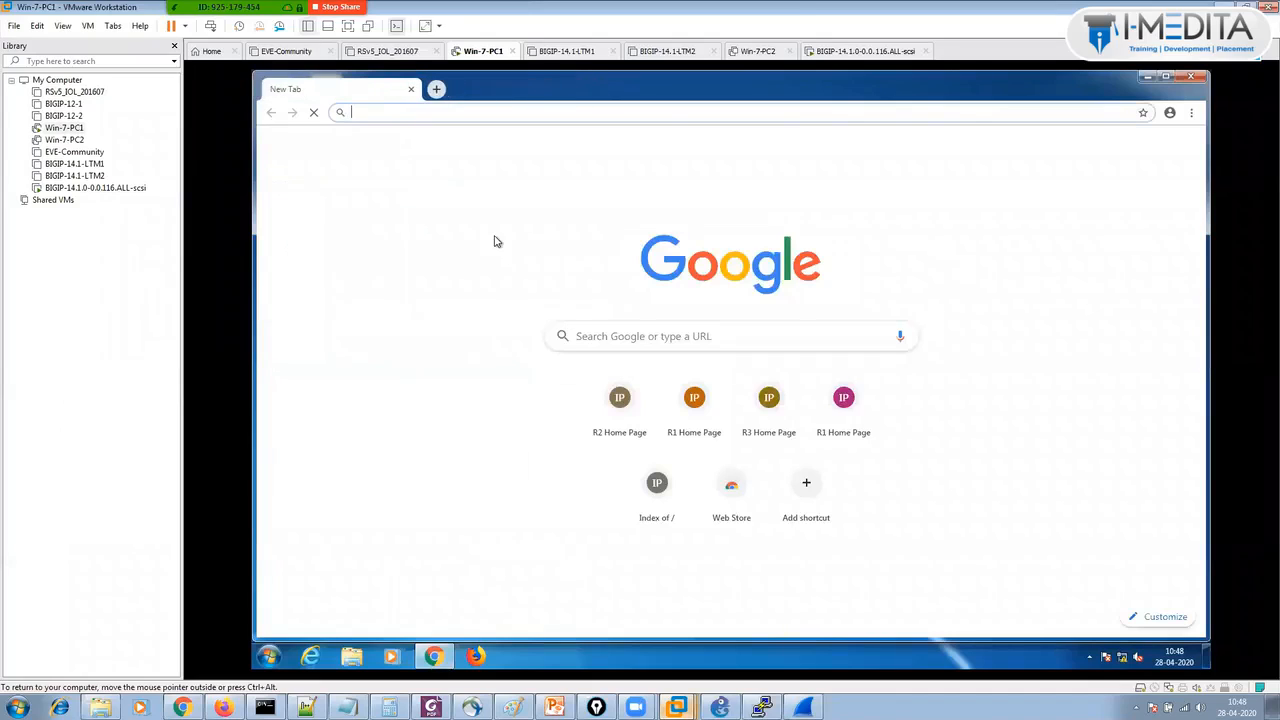
type("5.5.5.5")
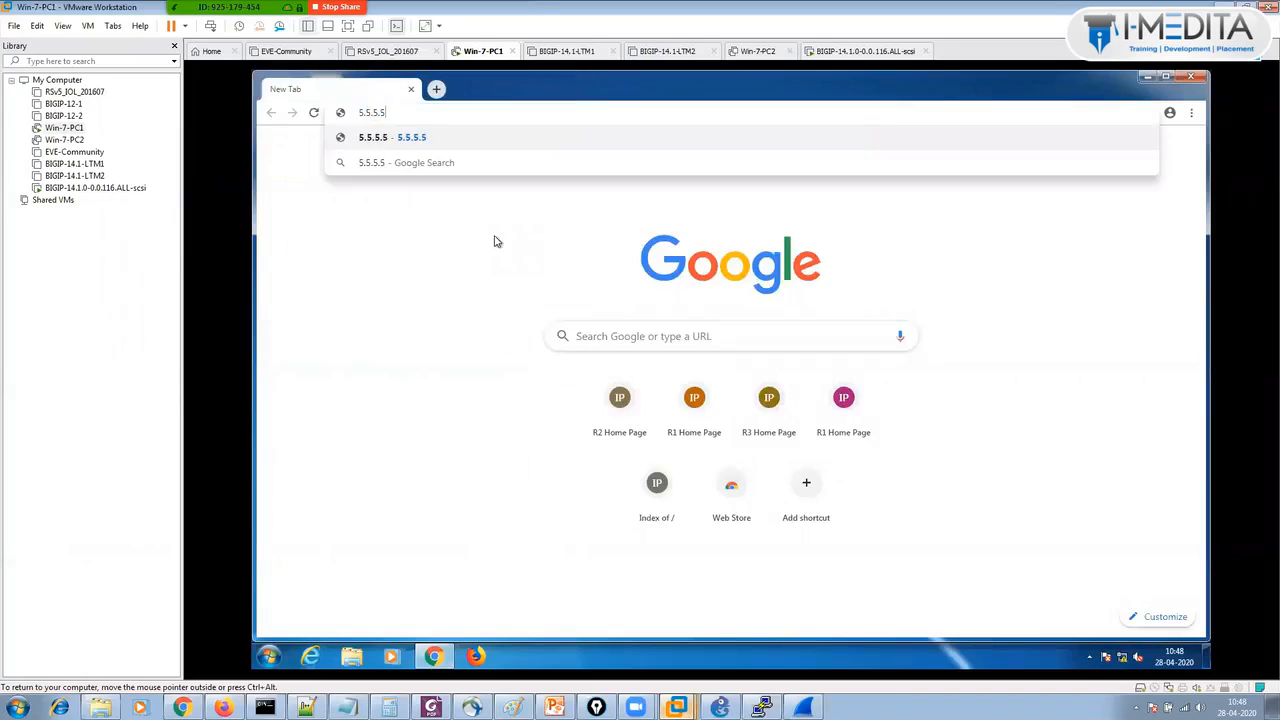
key("Return")
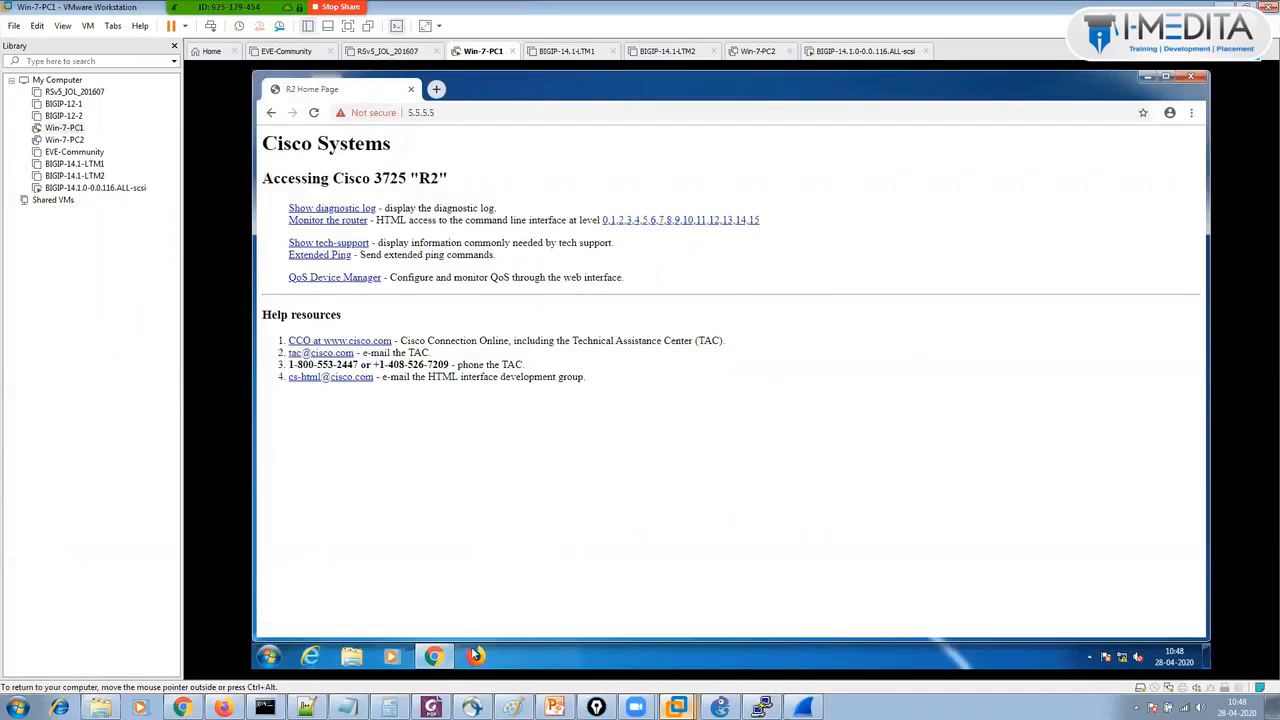
left_click(473, 656)
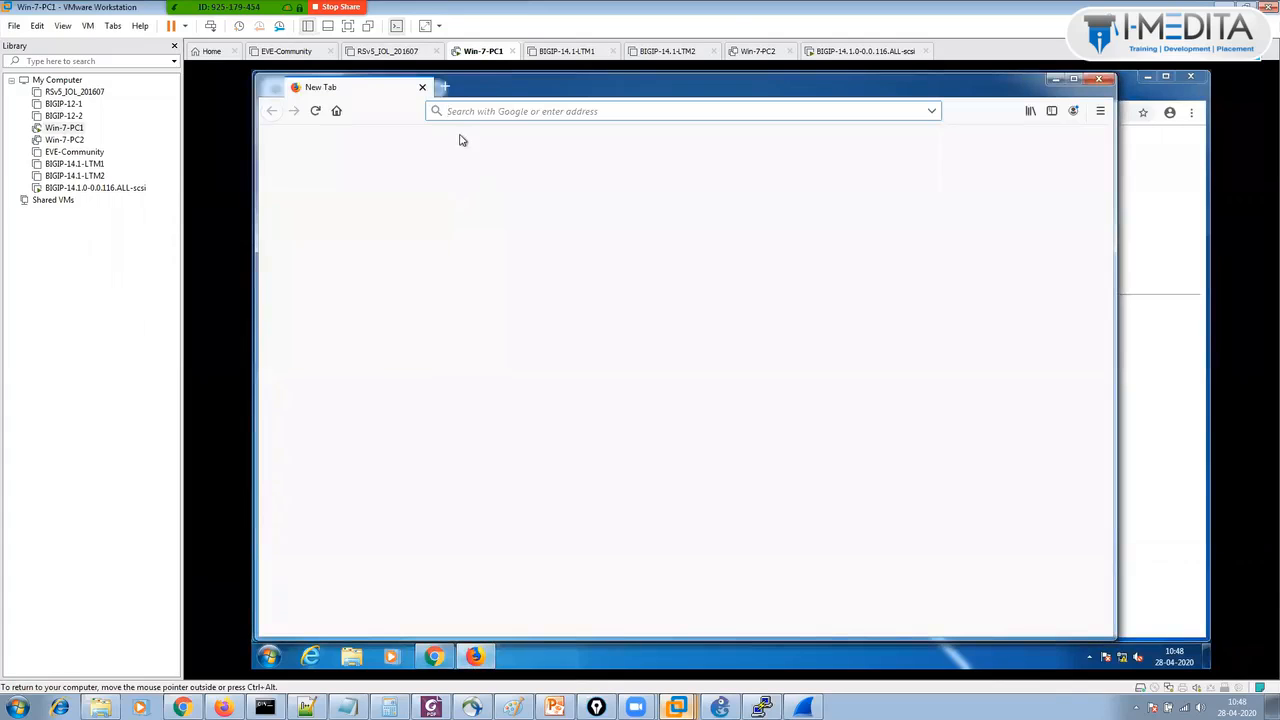
left_click(631, 111)
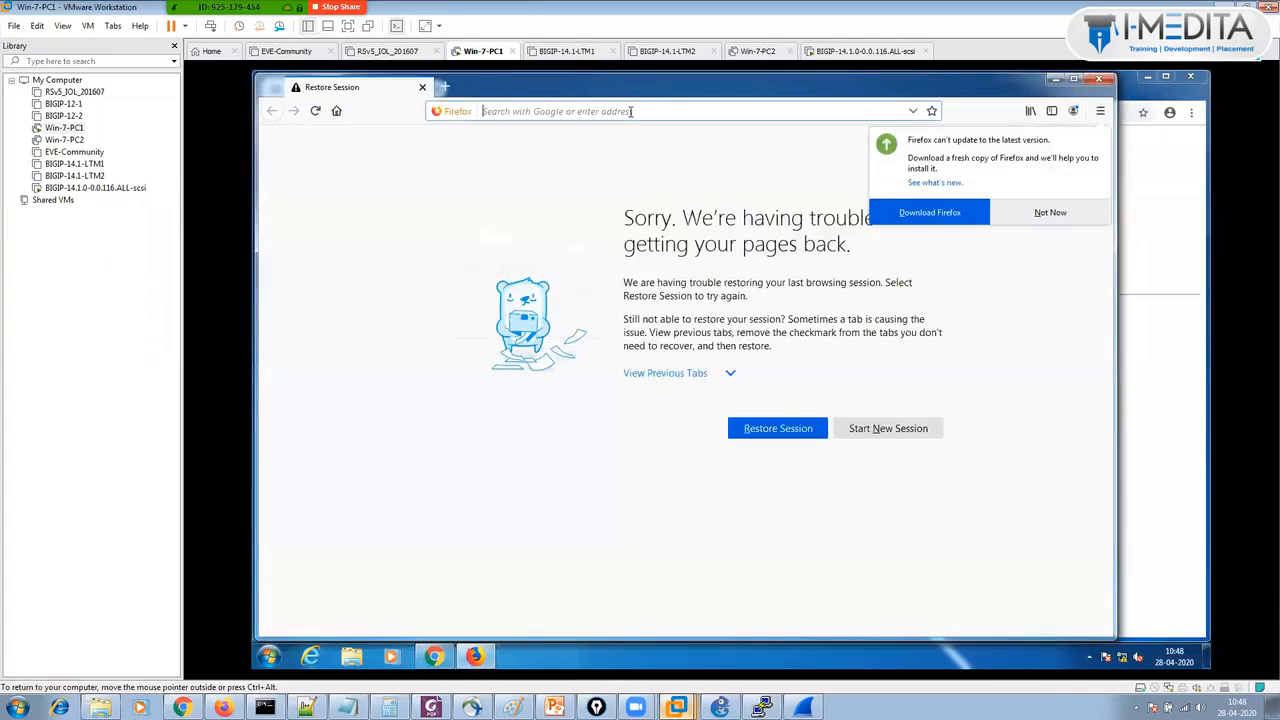
type("5.5.5.5/")
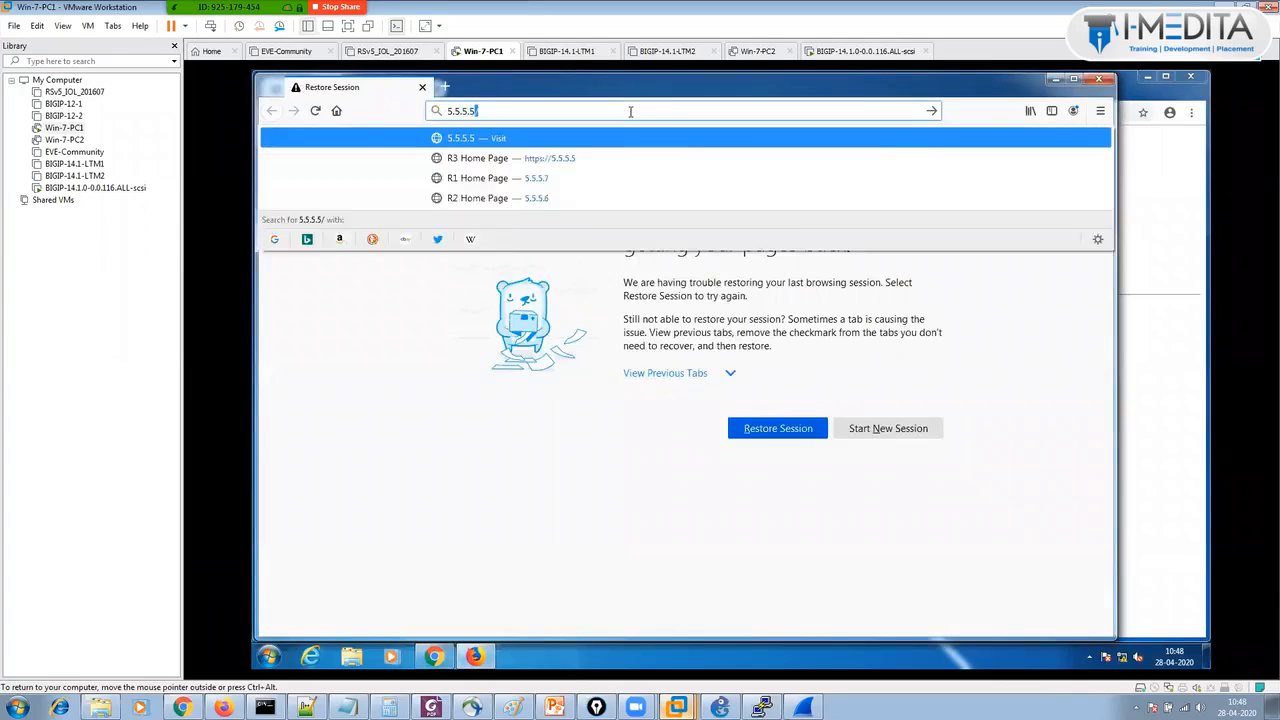
key("Return")
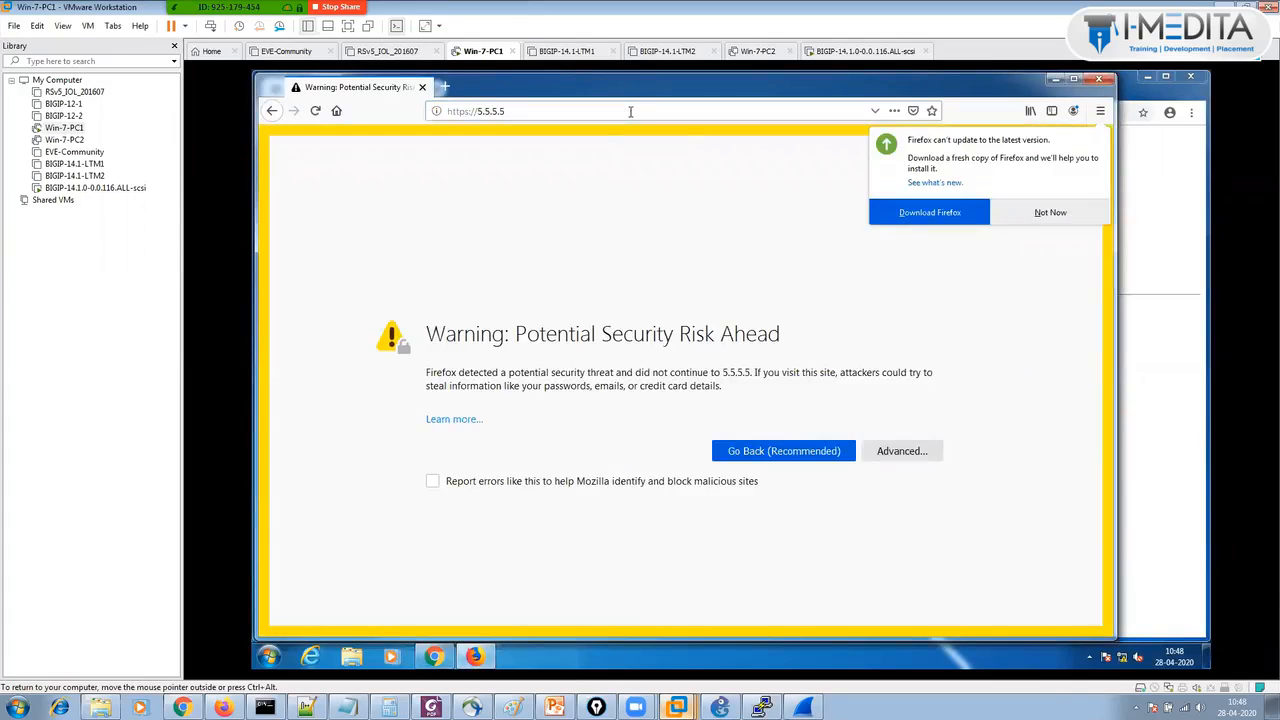
left_click(880, 455)
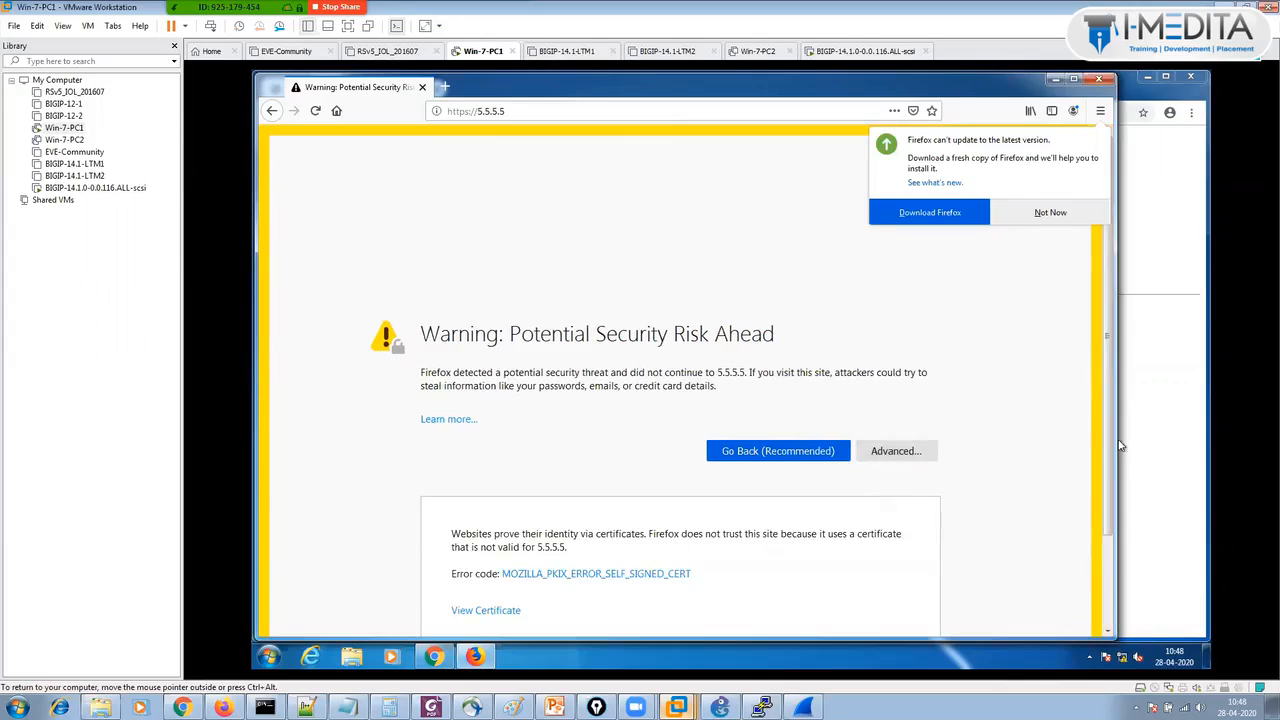
scroll(1110, 445, "down", 2)
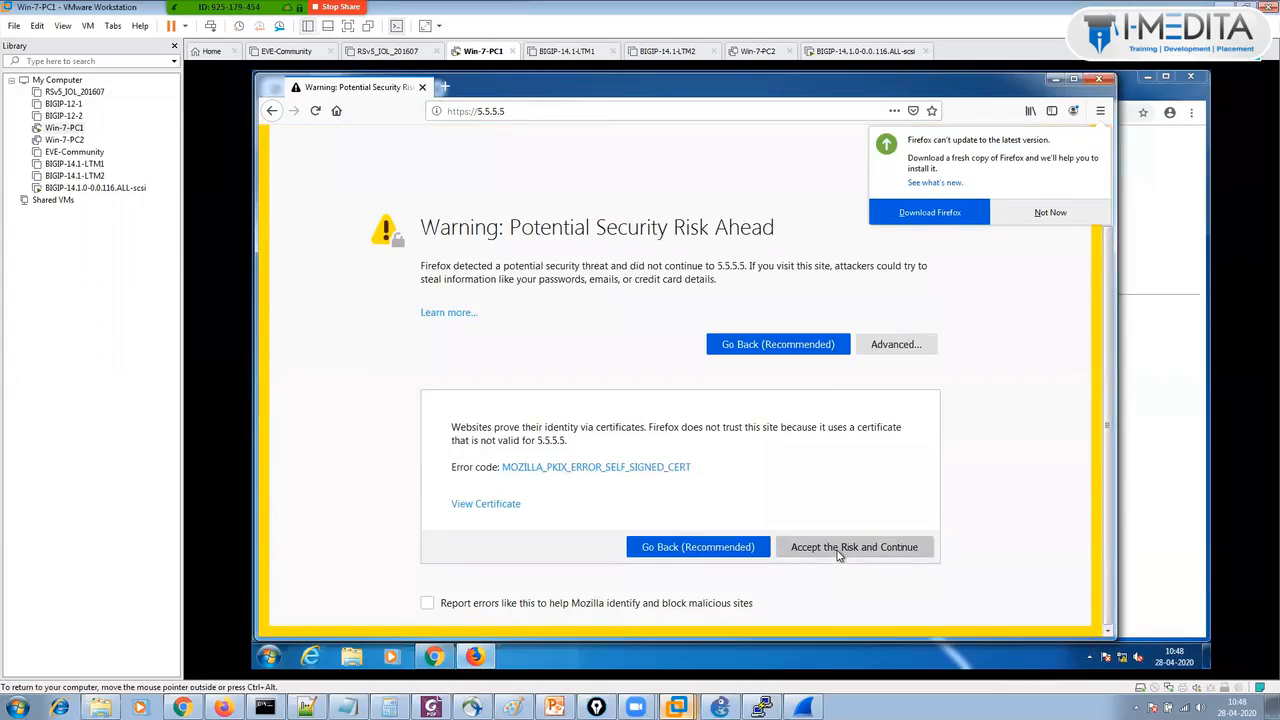
left_click(839, 553)
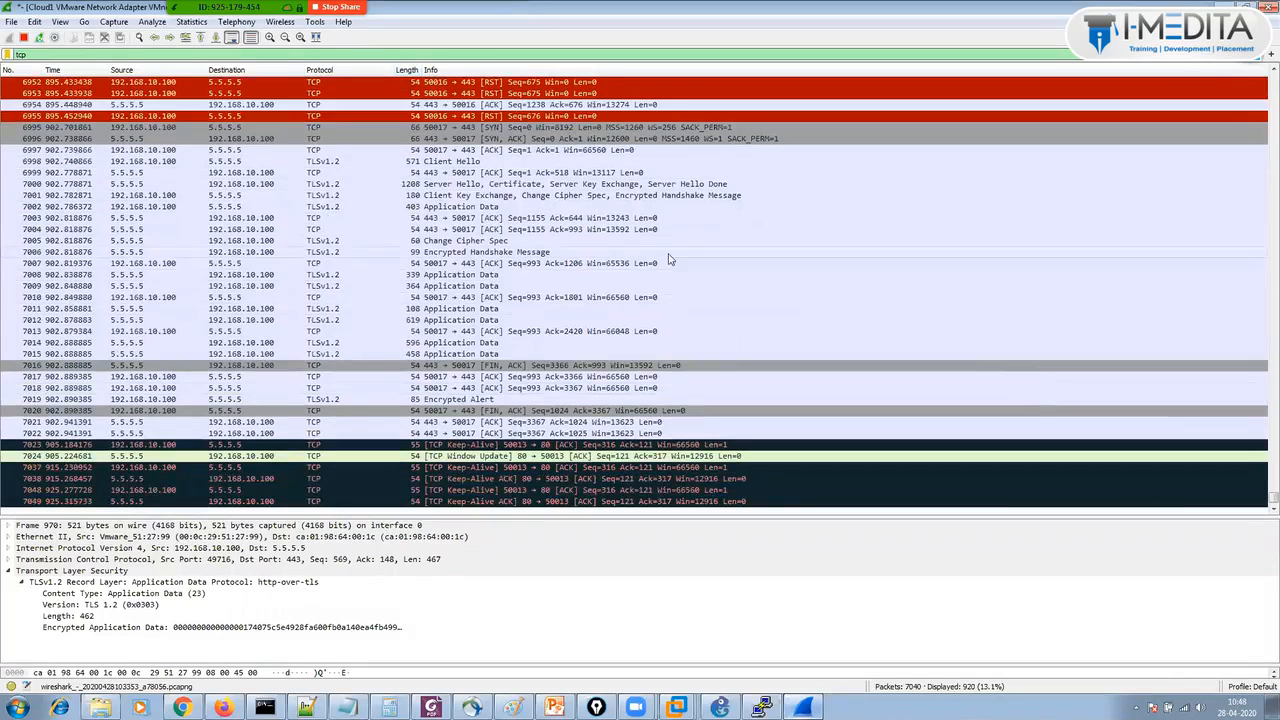
Step through the TLS packets around frames 6926–6998, including the Client Hello and Encrypted Alert.
left_click(530, 117)
left_click(530, 106)
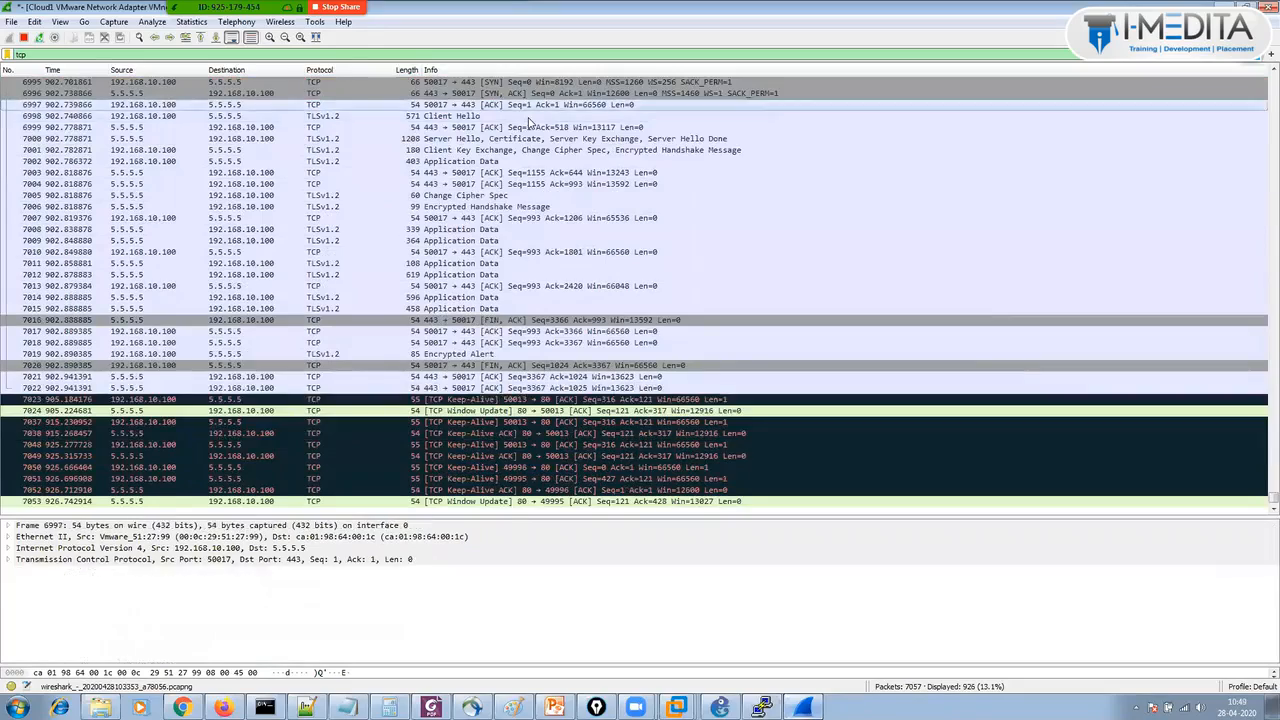
key("Up")
key("Up")
key("Up")
key("Up")
key("Up")
key("Up")
key("Up")
key("Up")
key("Up")
key("Up")
key("Up")
key("Up")
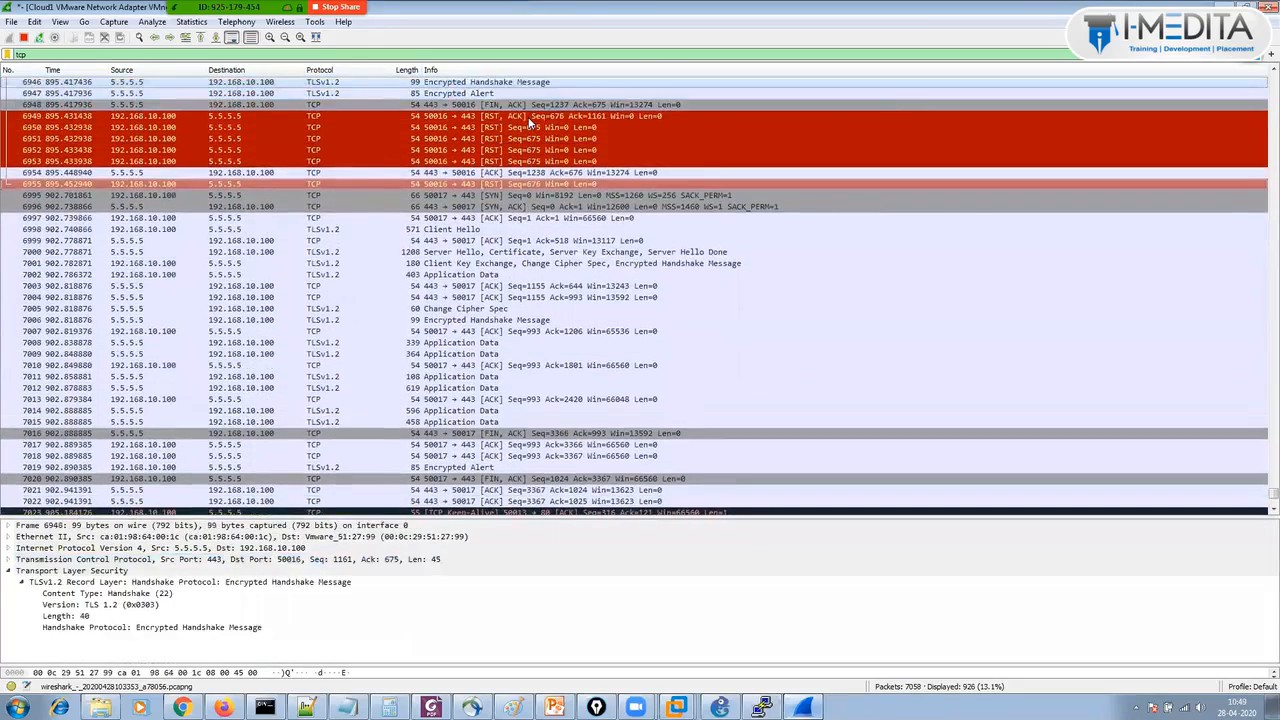
key("Up")
key("Up")
key("Up")
key("Up")
key("Up")
key("Up")
key("Up")
key("Up")
key("Up")
key("Up")
key("Up")
key("Up")
key("Up")
key("Up")
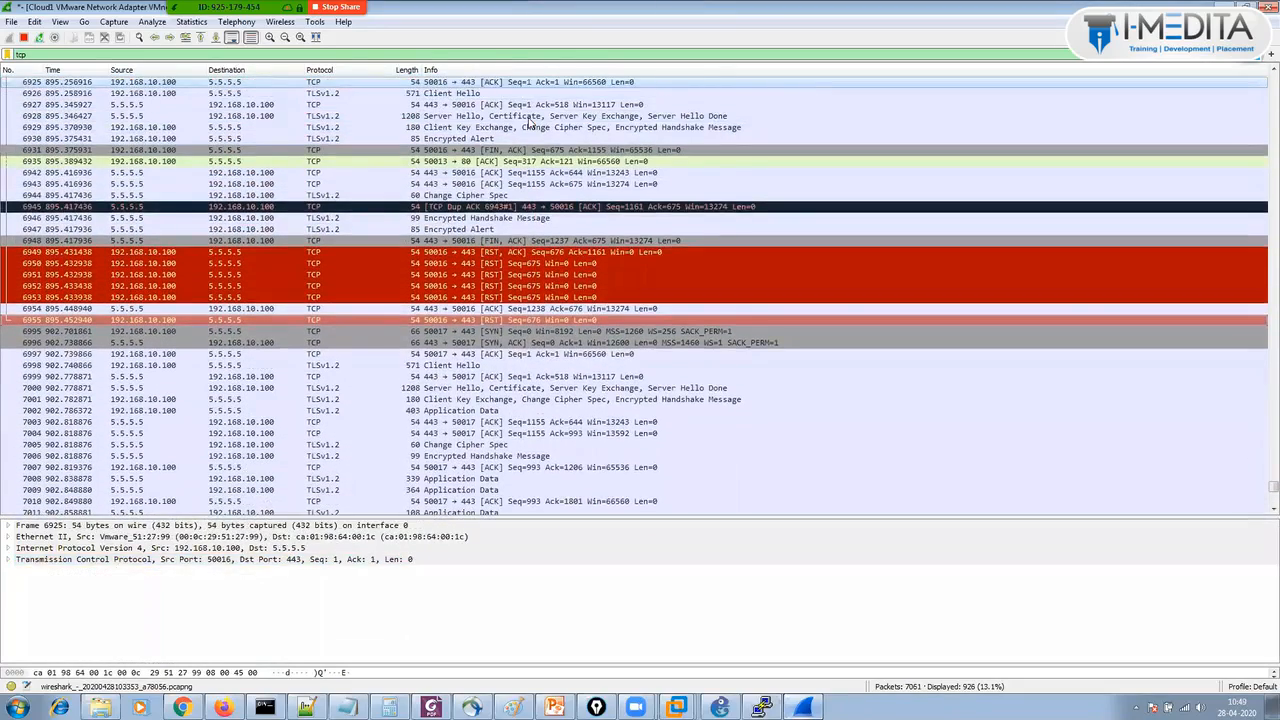
key("Down")
key("Down")
key("Down")
key("Down")
key("Down")
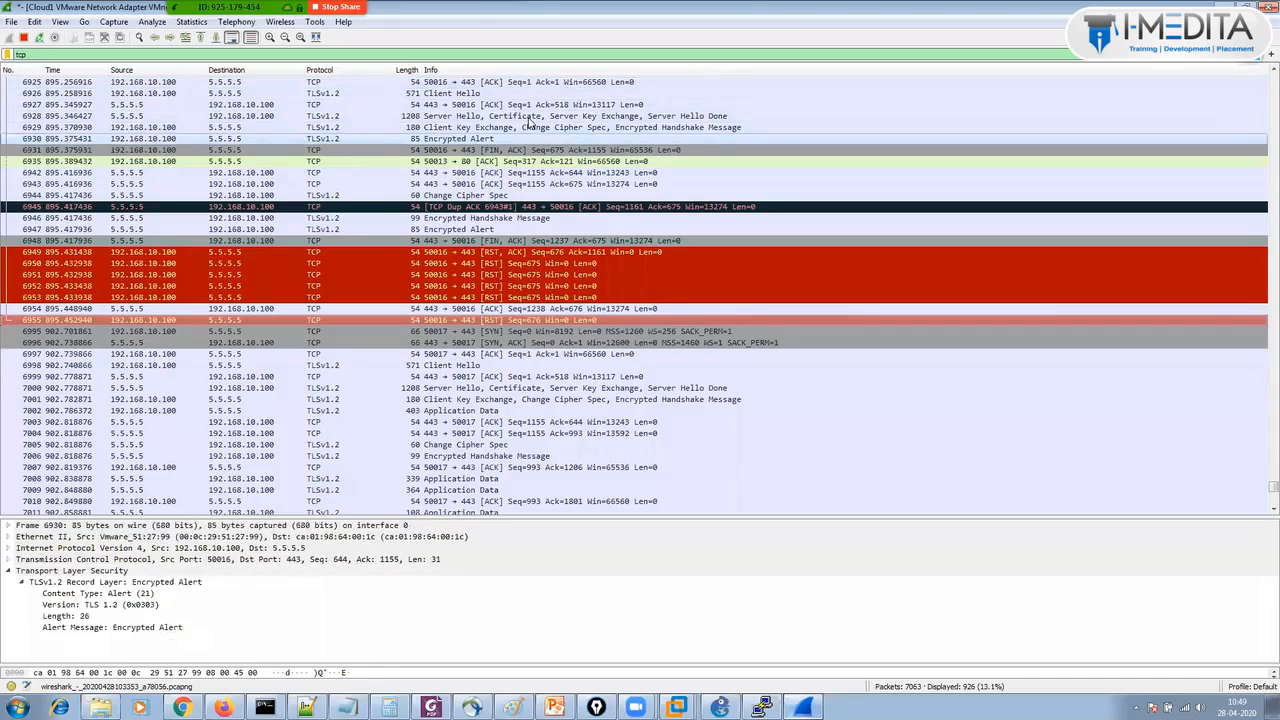
key("Up")
key("Up")
key("Up")
key("Up")
scroll(530, 122, "down", 8)
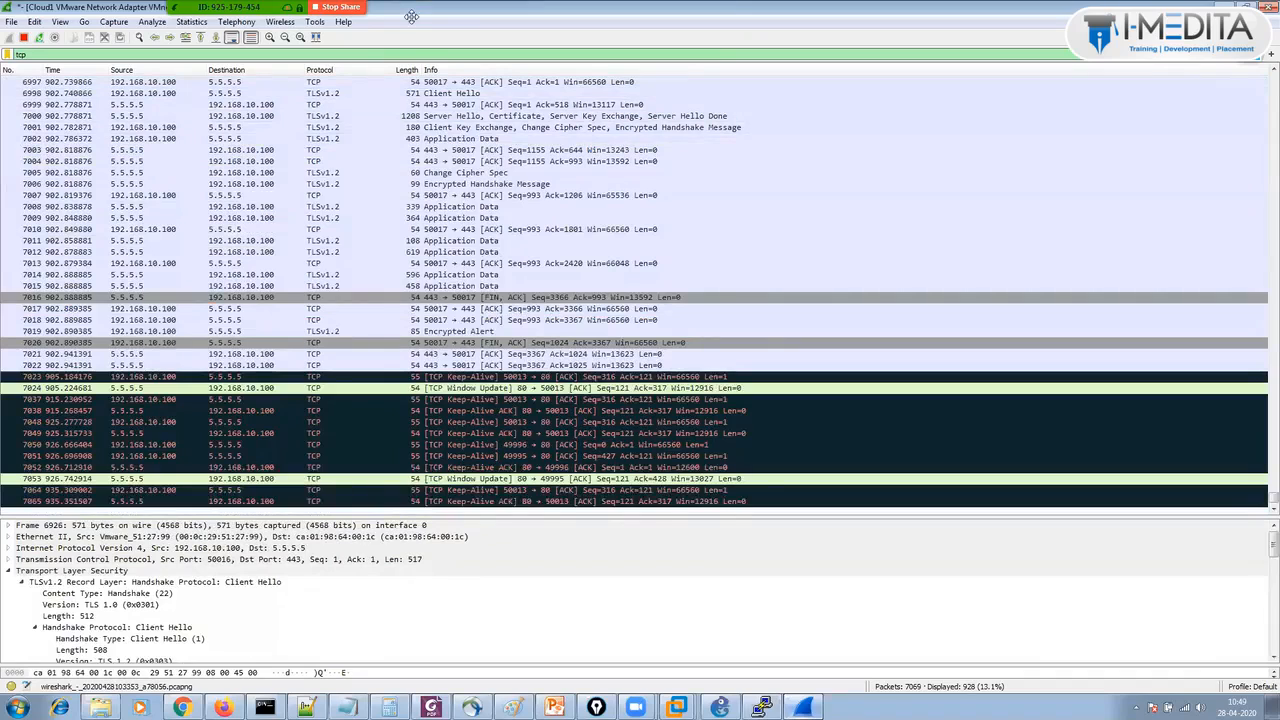
Go down to frame 7018, then move back up to the HTTPS SYN in frame 6902.
left_click(570, 320)
key("Up")
key("Up")
key("Up")
key("Up")
key("Up")
key("Up")
key("Up")
key("Up")
key("Up")
key("Up")
key("Up")
key("Up")
key("Up")
key("Up")
key("Up")
key("Up")
key("Up")
key("Up")
key("Up")
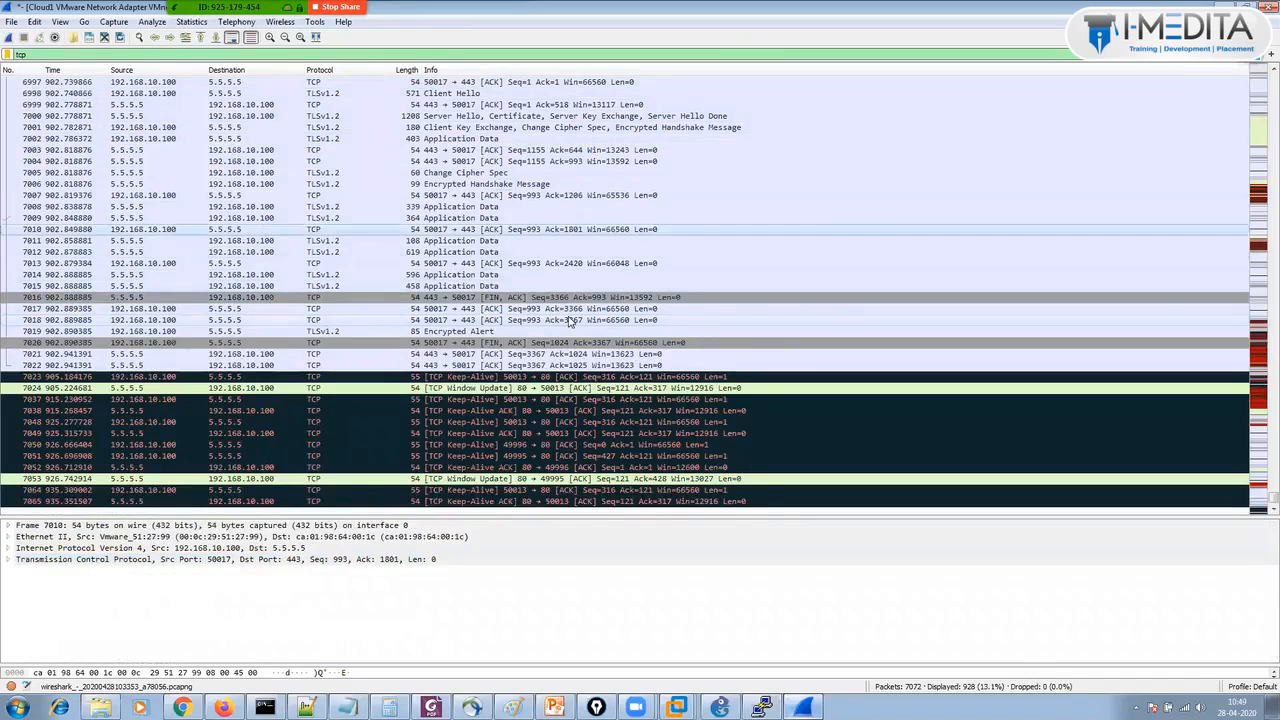
key("Up")
key("Up")
key("Up")
key("Up")
key("Up")
key("Up")
key("Up")
key("Up")
key("Up")
key("Up")
key("Up")
key("Up")
key("Up")
key("Up")
key("Up")
key("Up")
key("Up")
key("Up")
key("Up")
key("Up")
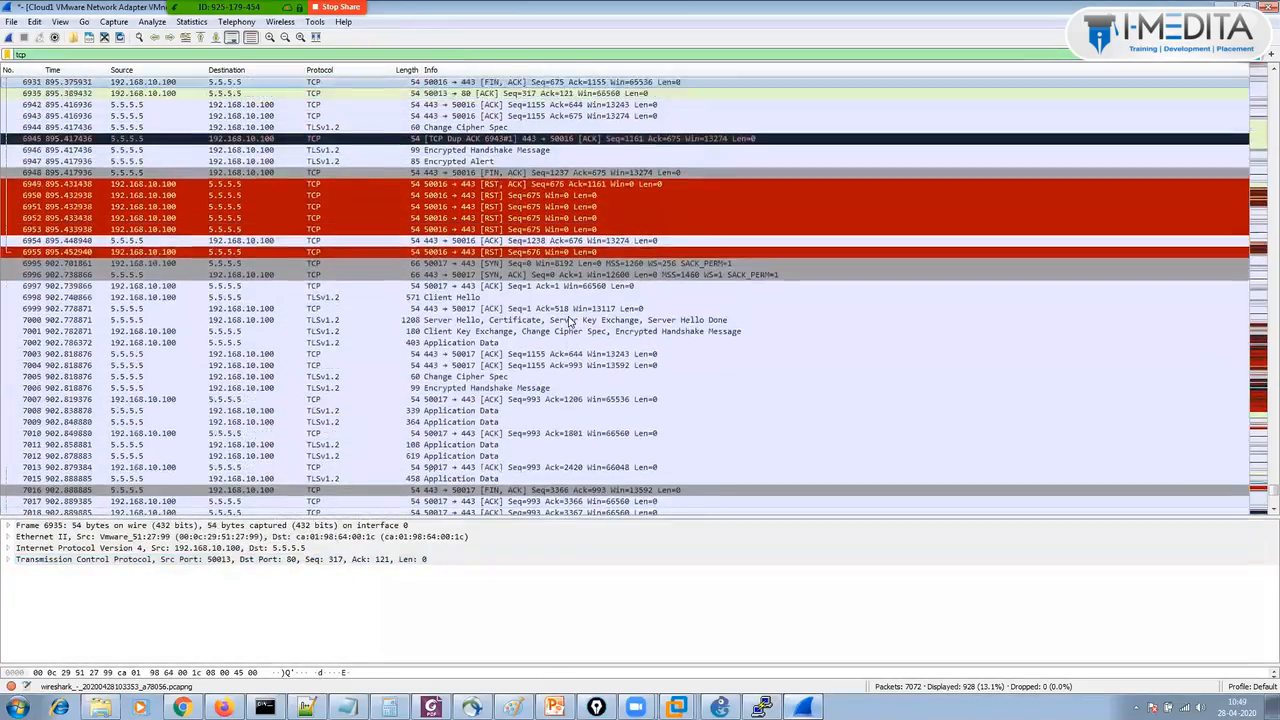
key("Up")
key("Up")
key("Up")
key("Up")
key("Up")
key("Up")
key("Up")
key("Up")
key("Up")
key("Up")
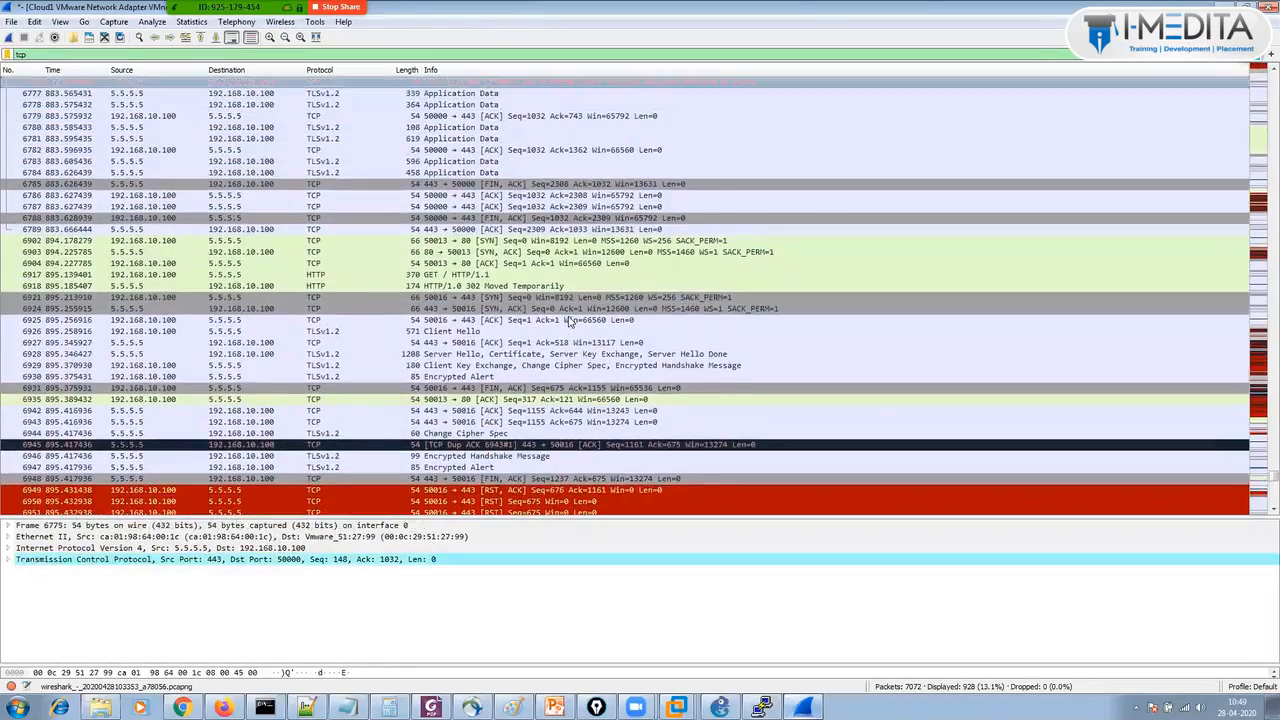
Step to the HTTP GET in frame 6917 and open the 302 response frame 6918 separately.
key("Down")
key("Down")
key("Down")
key("Down")
key("Down")
key("Down")
key("Down")
key("Down")
key("Down")
key("Down")
key("Down")
key("Down")
key("Down")
key("Down")
key("Down")
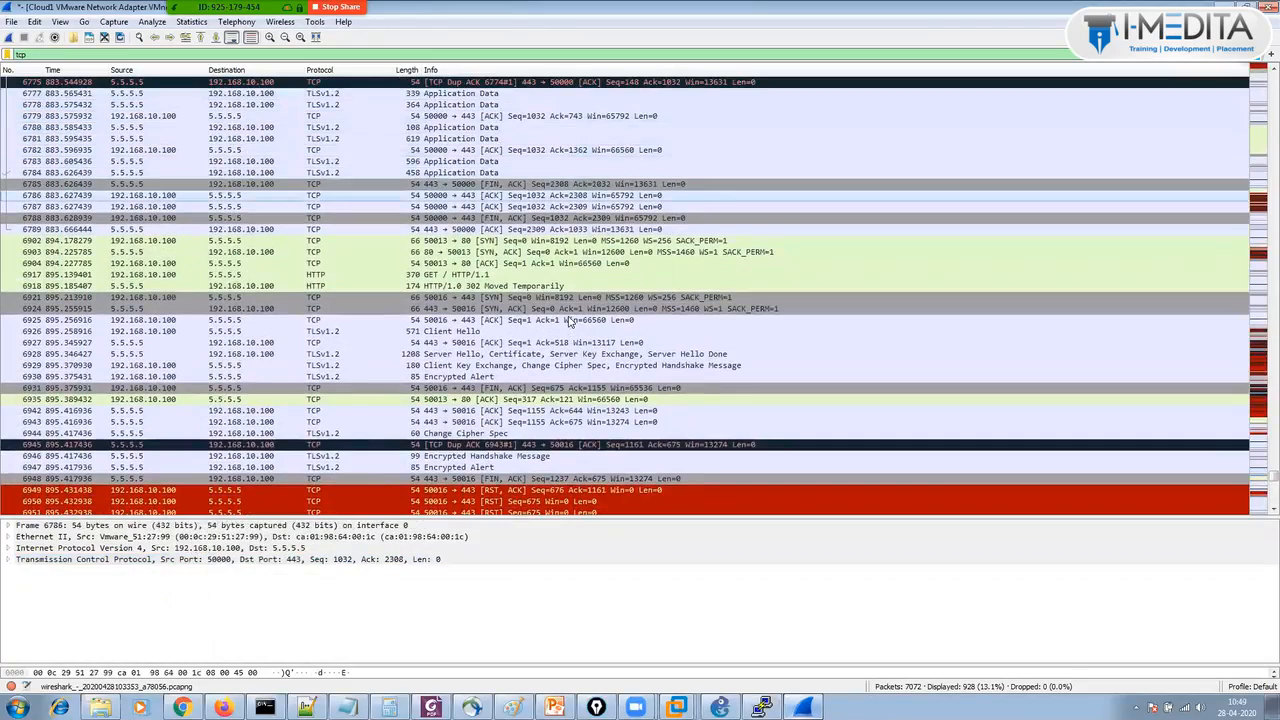
key("Up")
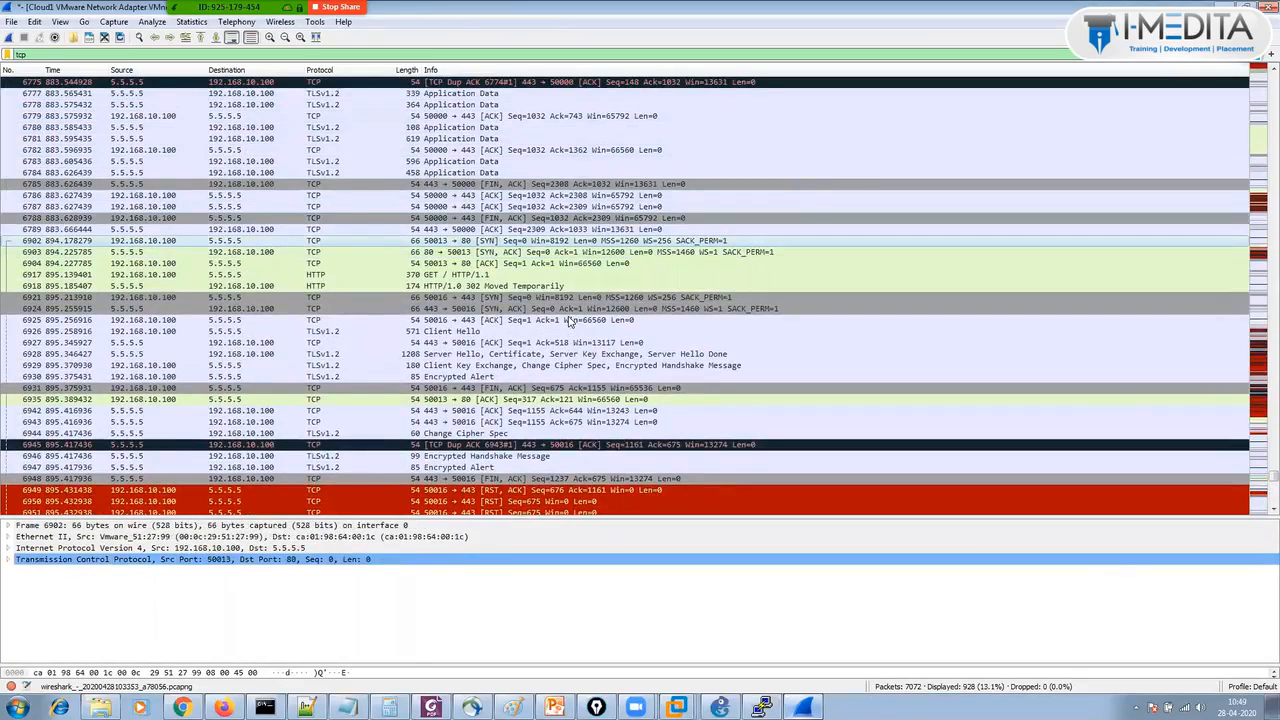
key("Down")
key("Down")
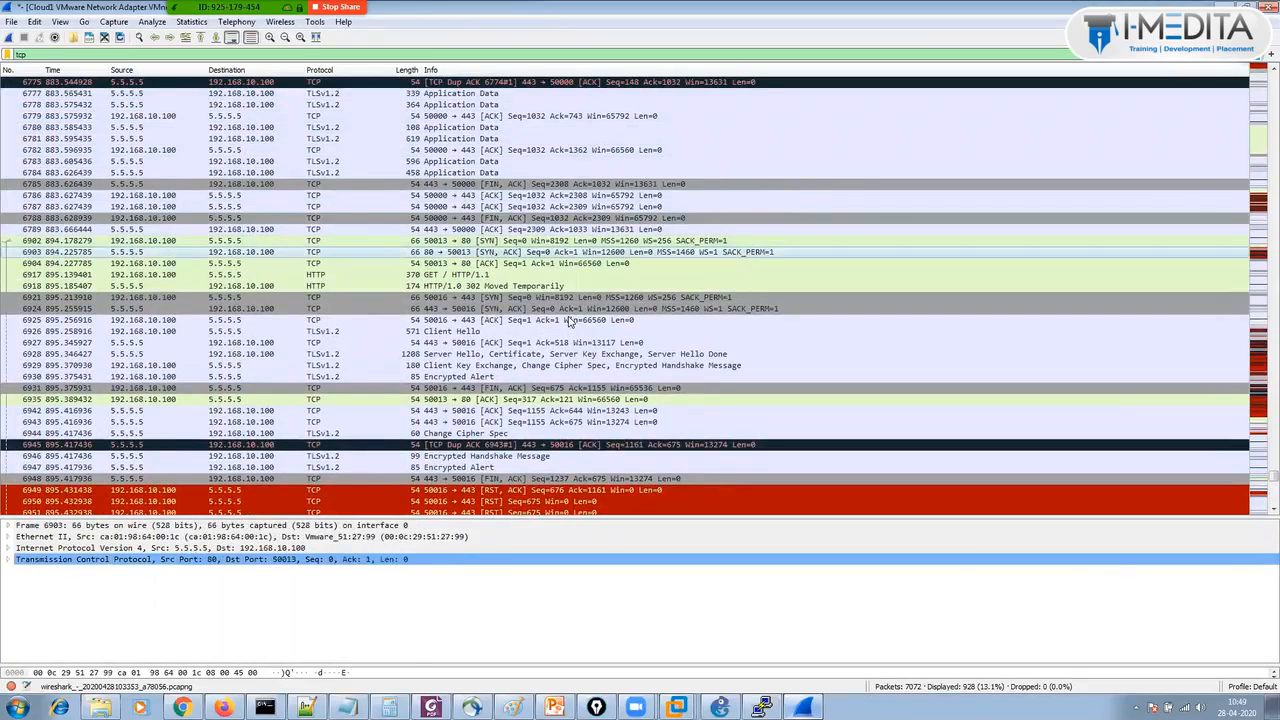
key("Down")
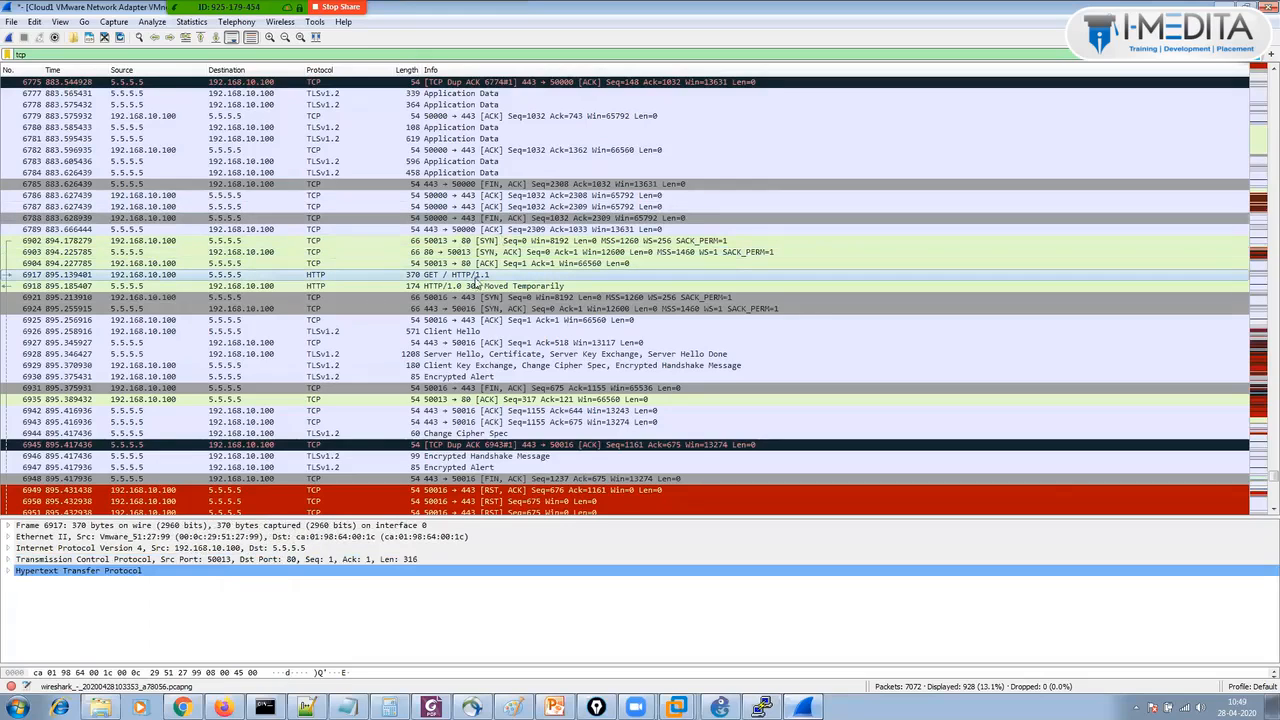
left_click(477, 287)
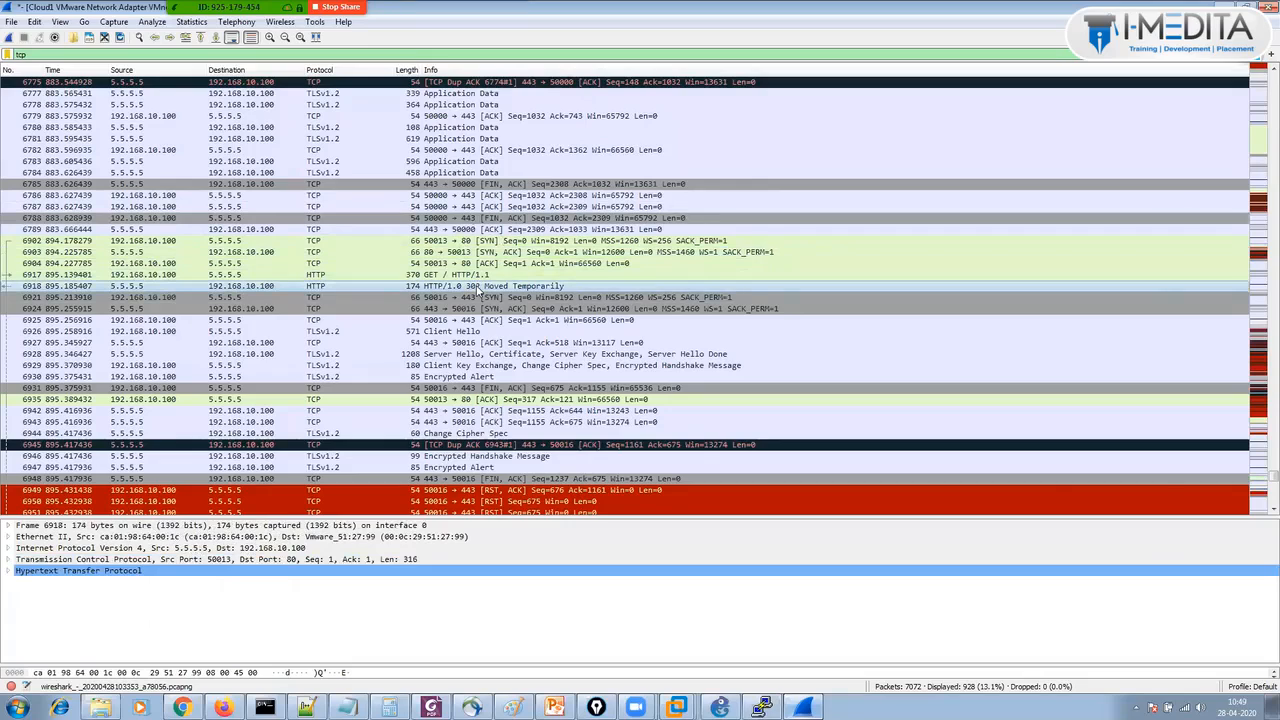
double_click(477, 287)
left_click(200, 157)
left_click(150, 157)
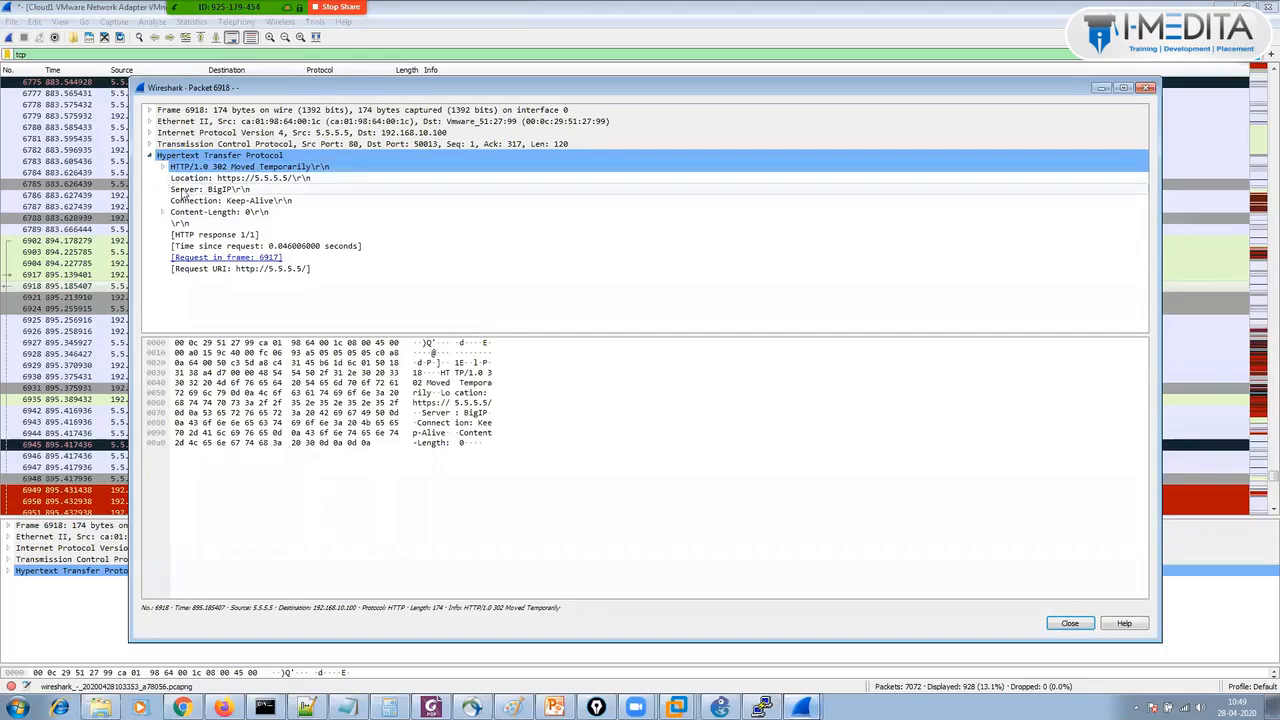
left_click(226, 180)
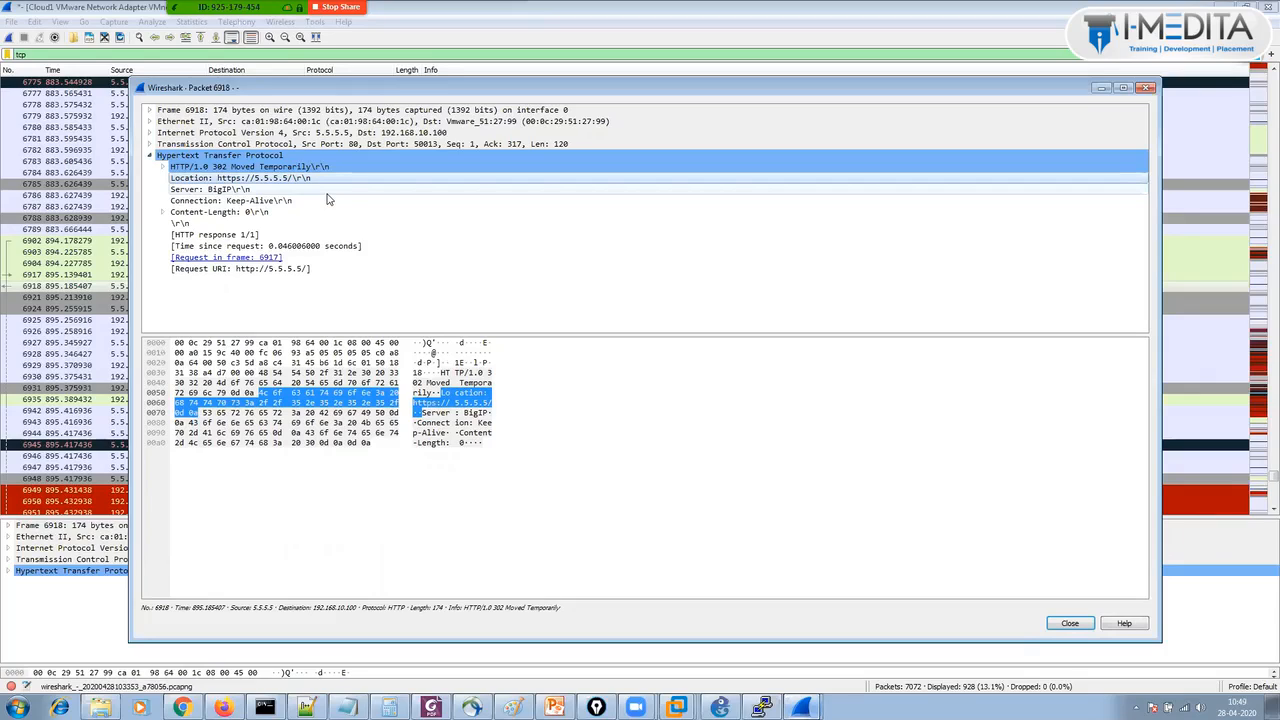
left_click(252, 190)
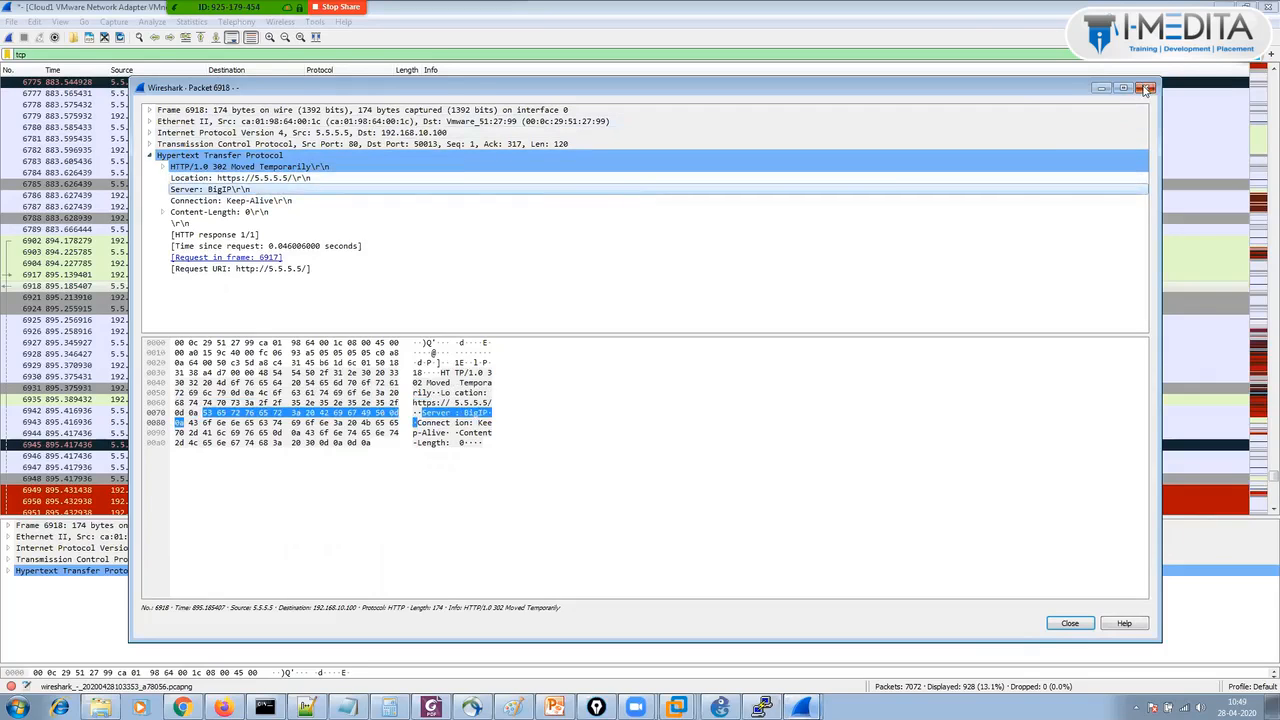
left_click(1148, 89)
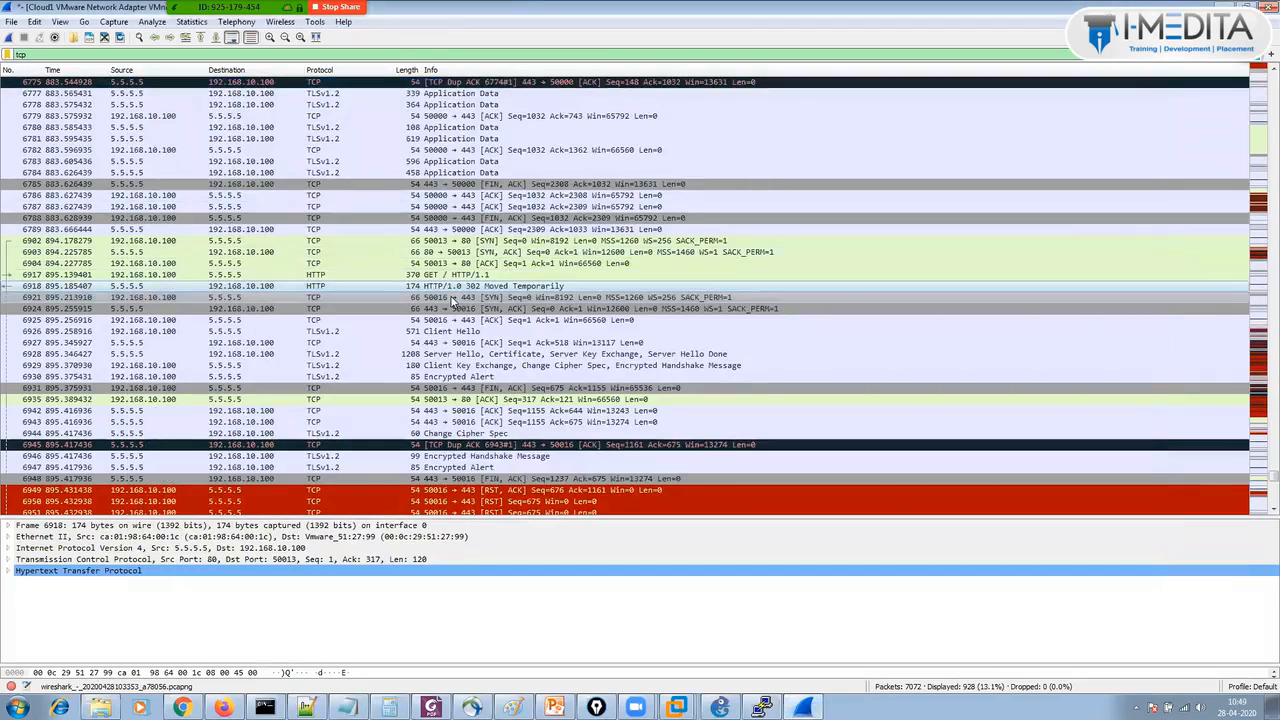
left_click(477, 299)
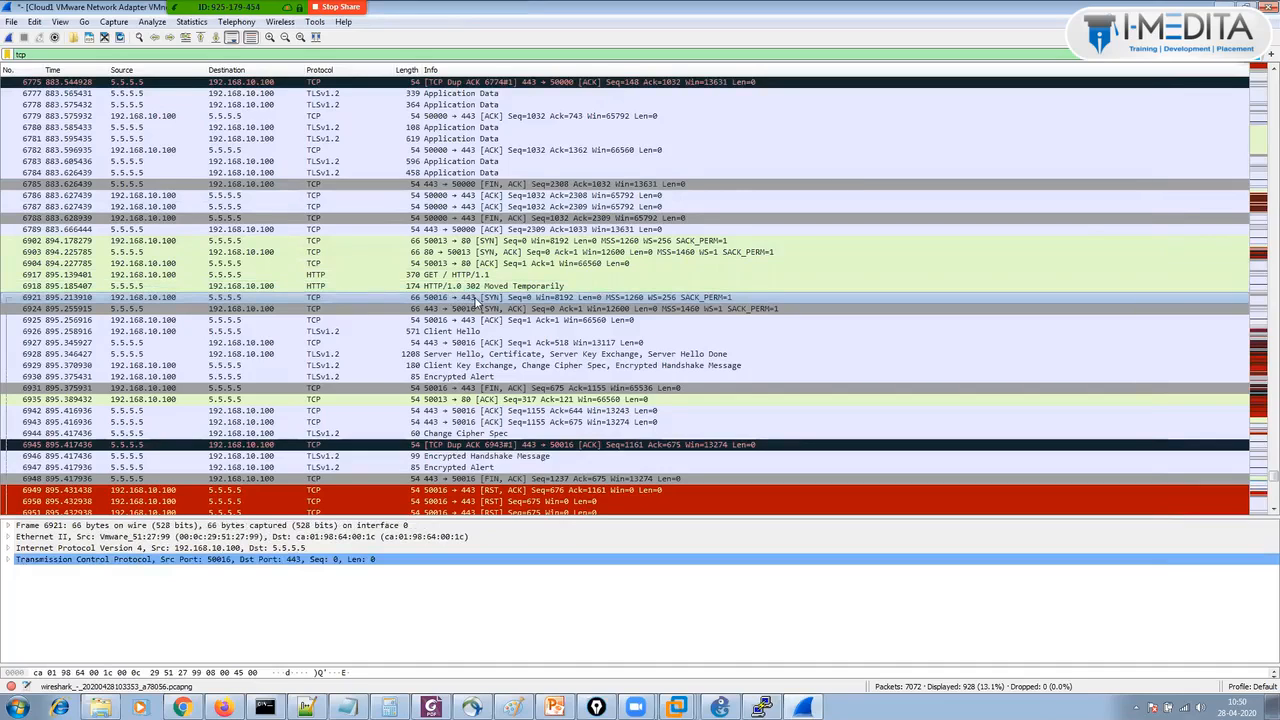
Step through frames 6924, 6926, 6928 and 6930, from SYN-ACK to the Encrypted Alert.
key("Down")
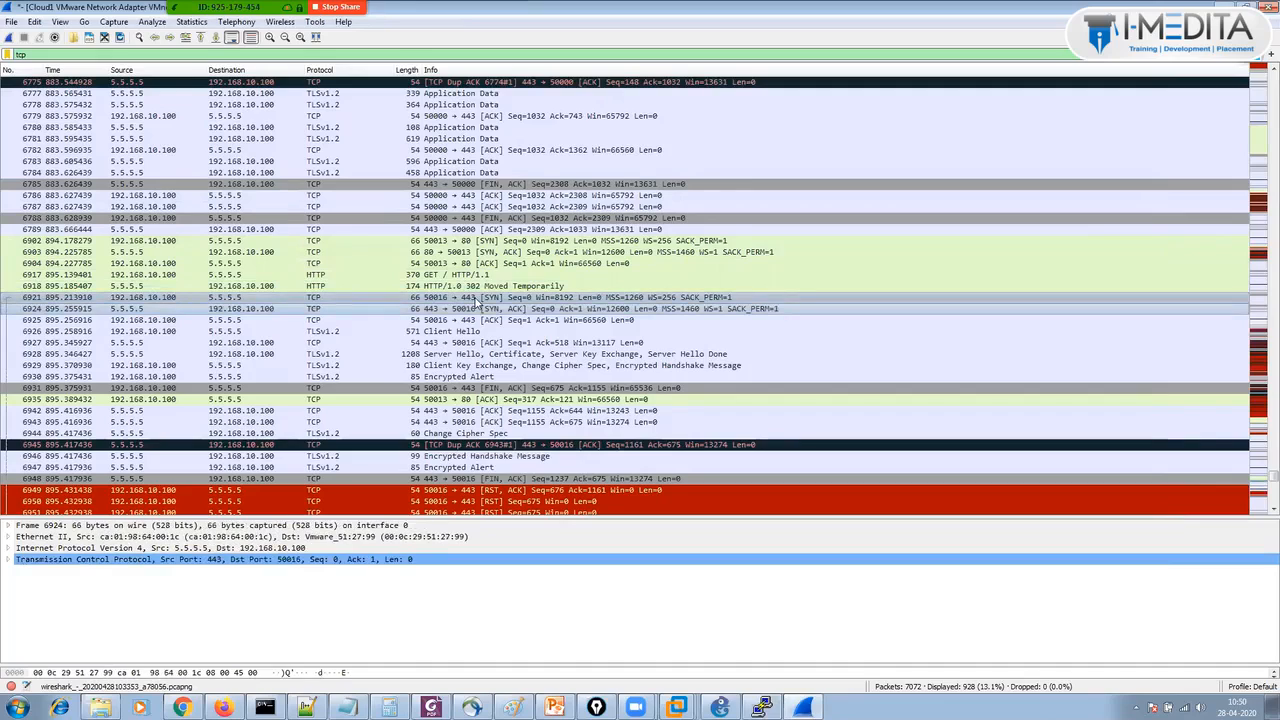
key("Down")
key("Down")
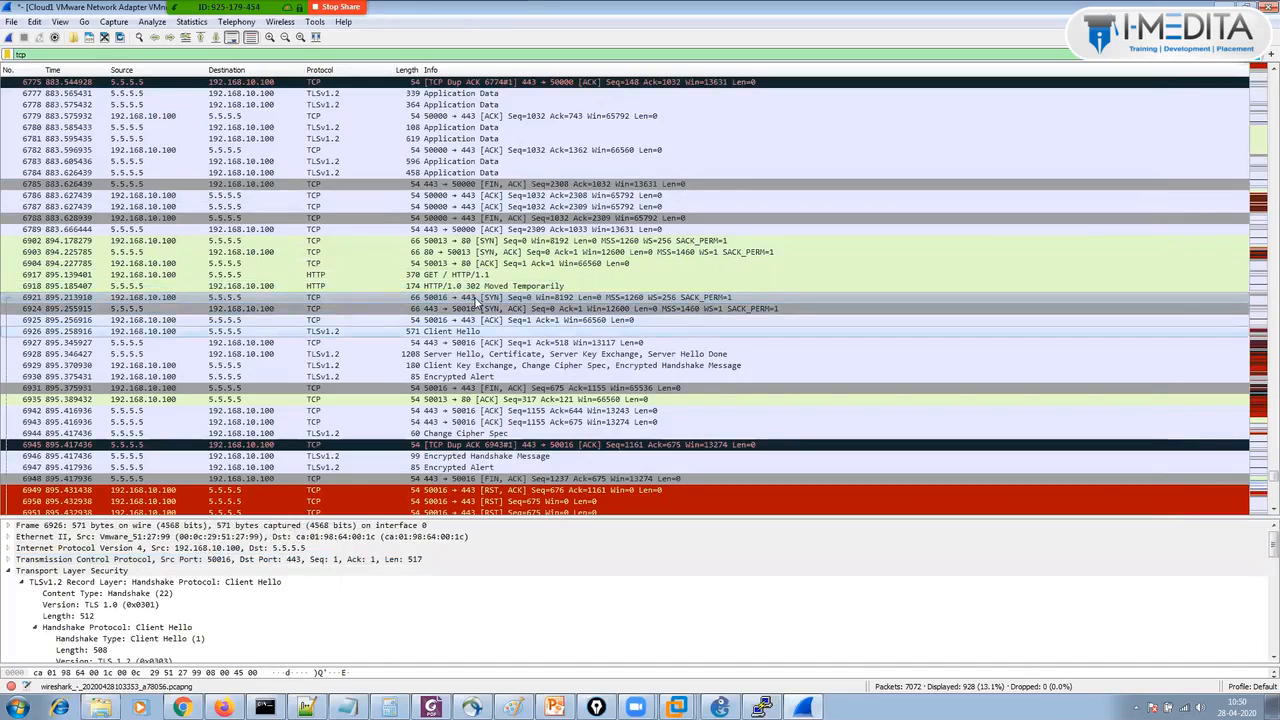
key("Down")
key("Down")
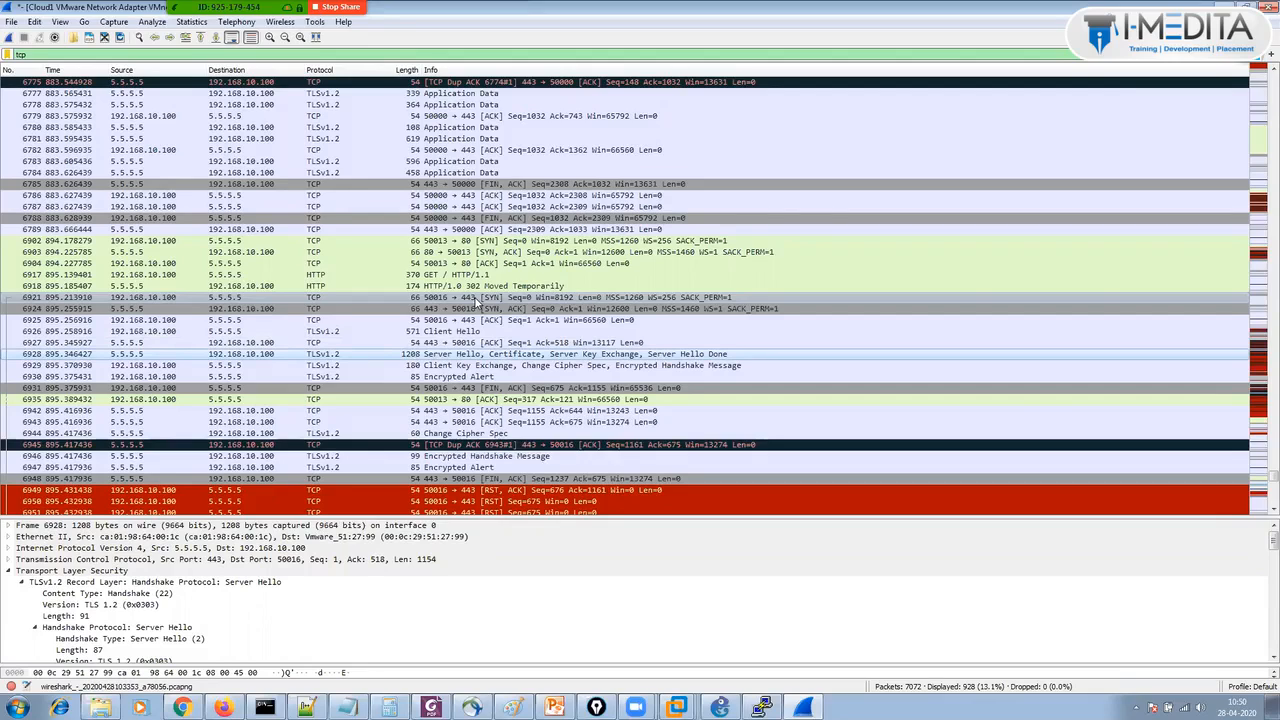
key("Down")
key("Down")
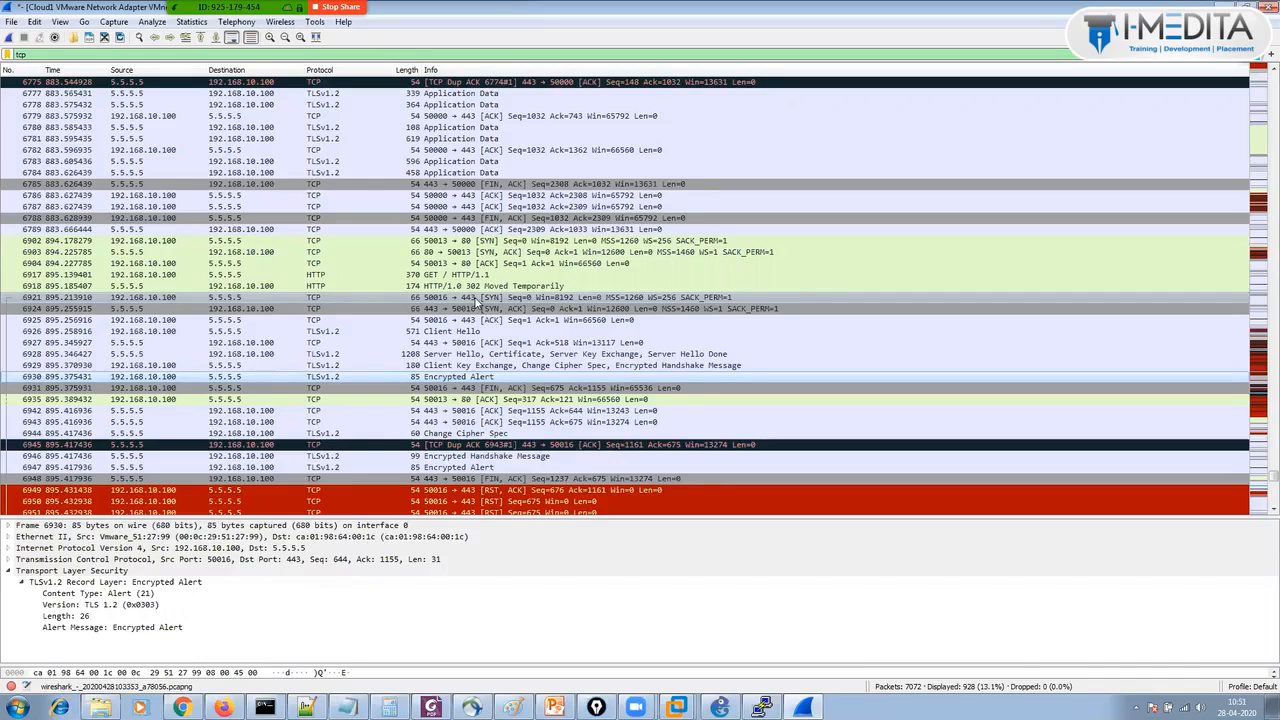
Return to the BIG-IP page in Firefox and reload the Virtual Server List with https_vs and test-http.
mouse_move(223, 708)
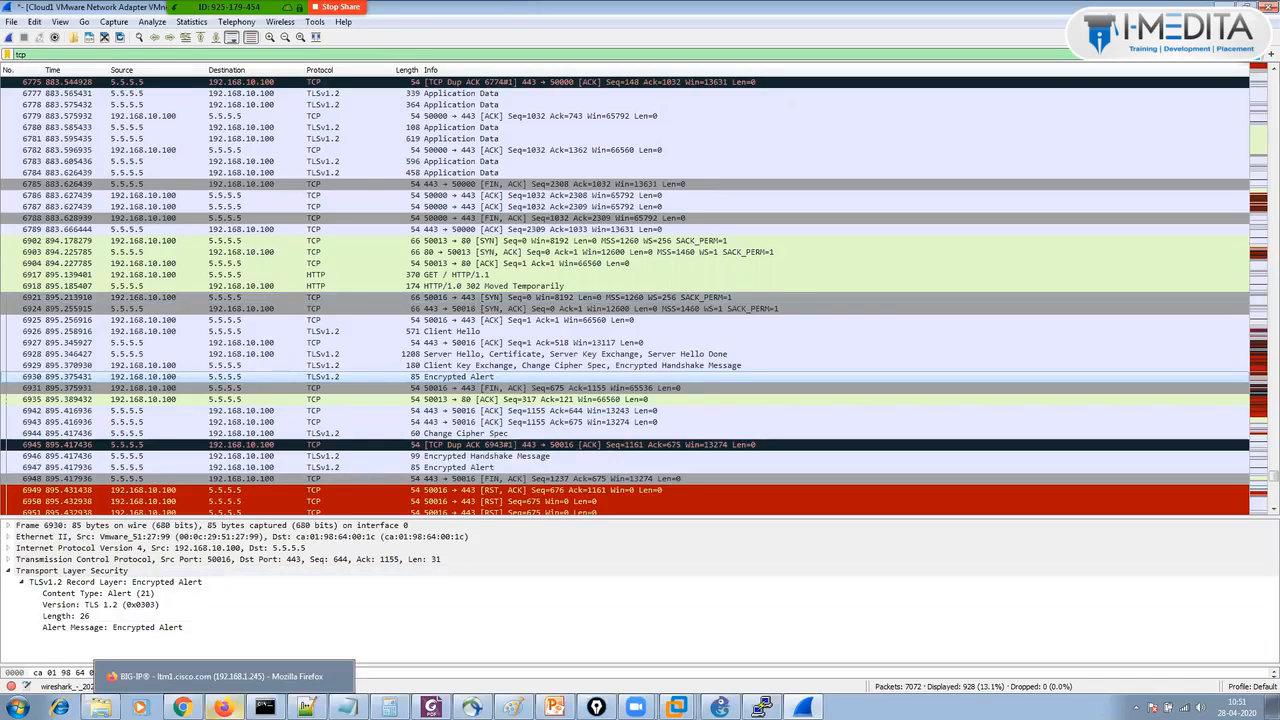
left_click(220, 676)
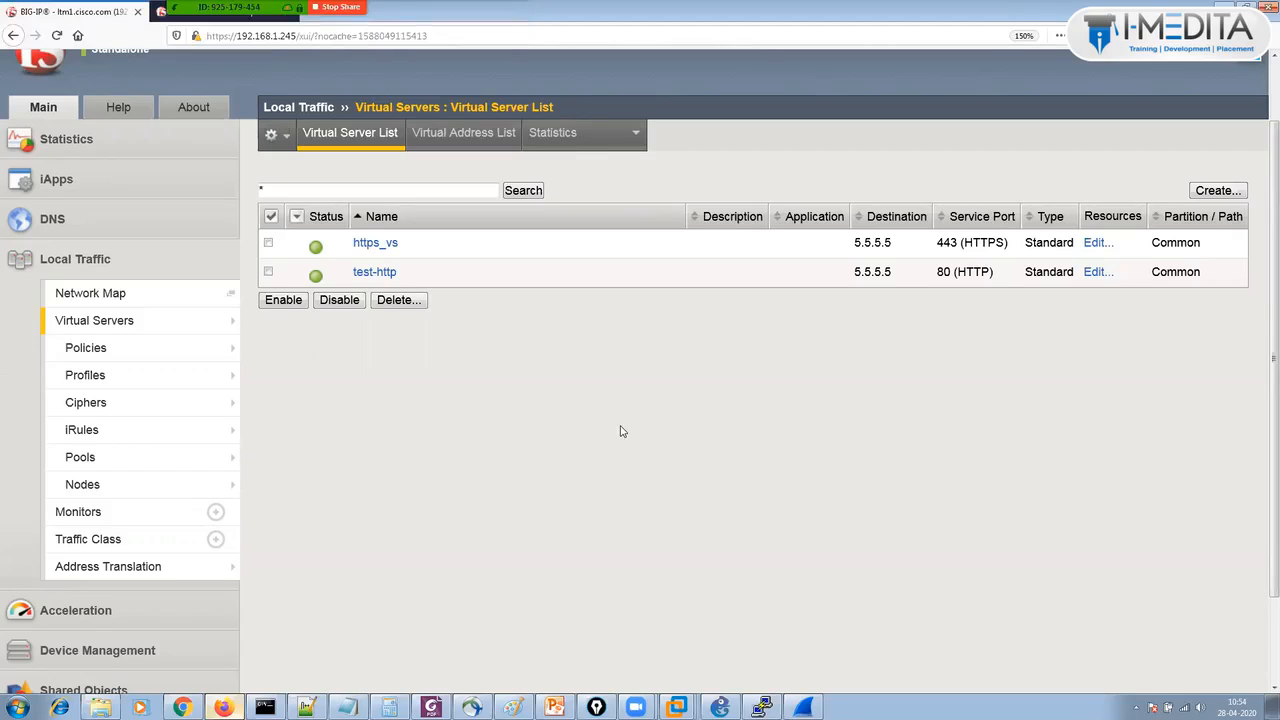
left_click(138, 322)
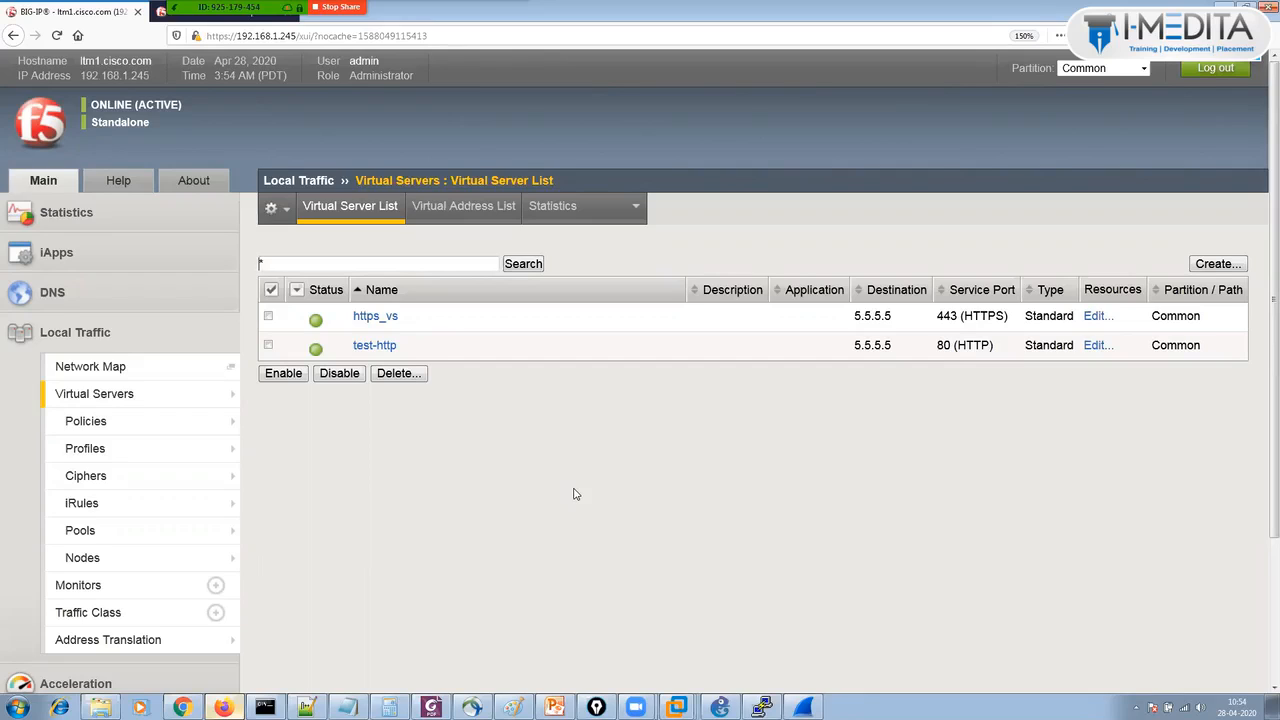
mouse_move(184, 401)
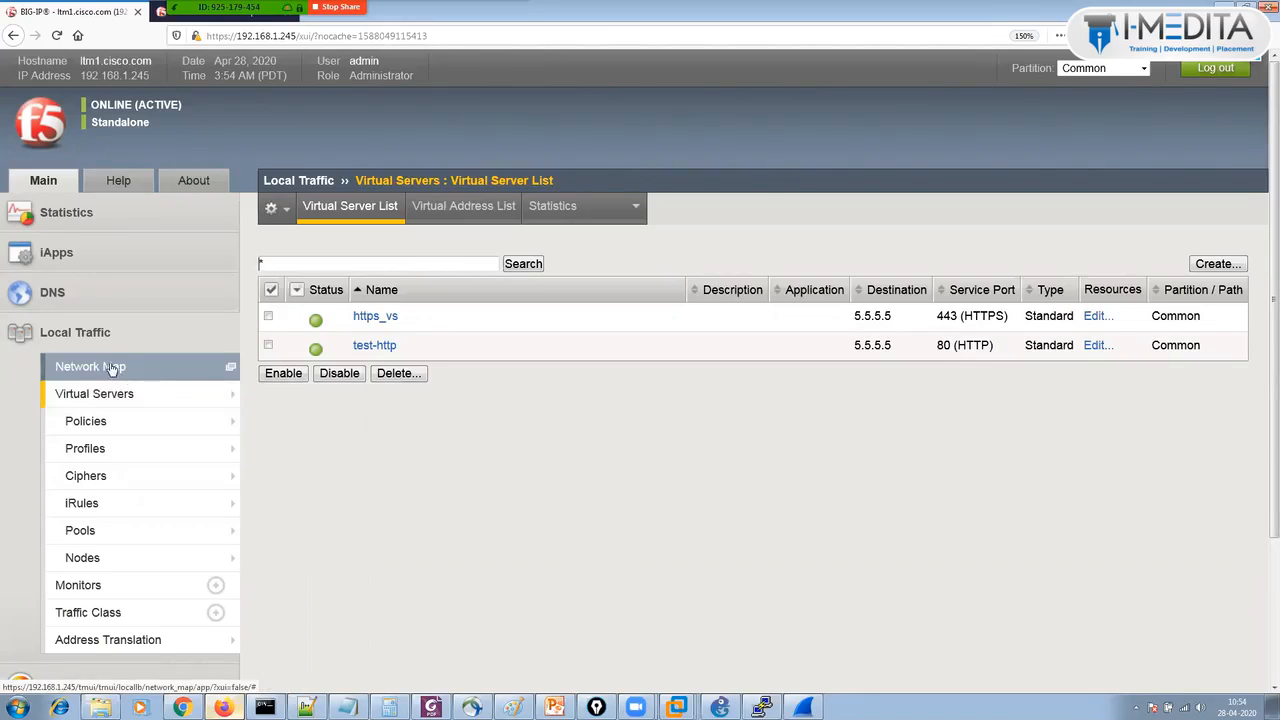
Go to Local Traffic > Pools > Web_Servers_Pool and show its Members under Round Robin.
mouse_move(129, 510)
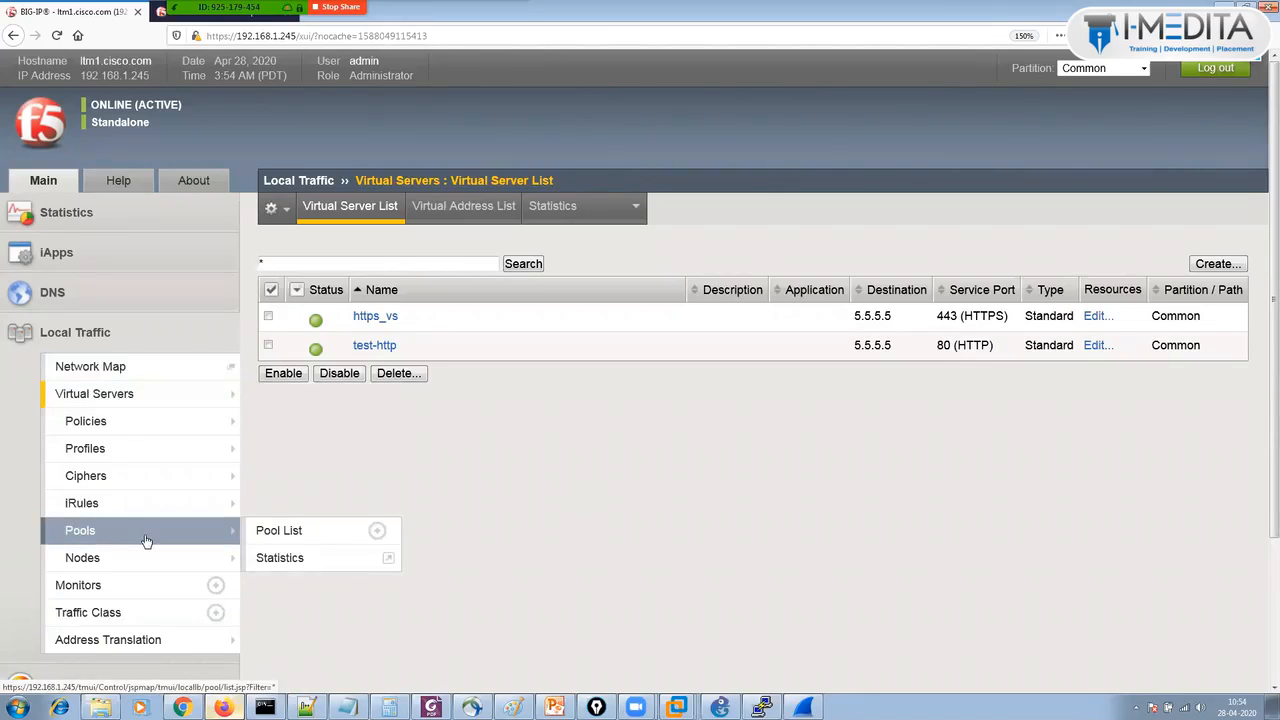
left_click(146, 541)
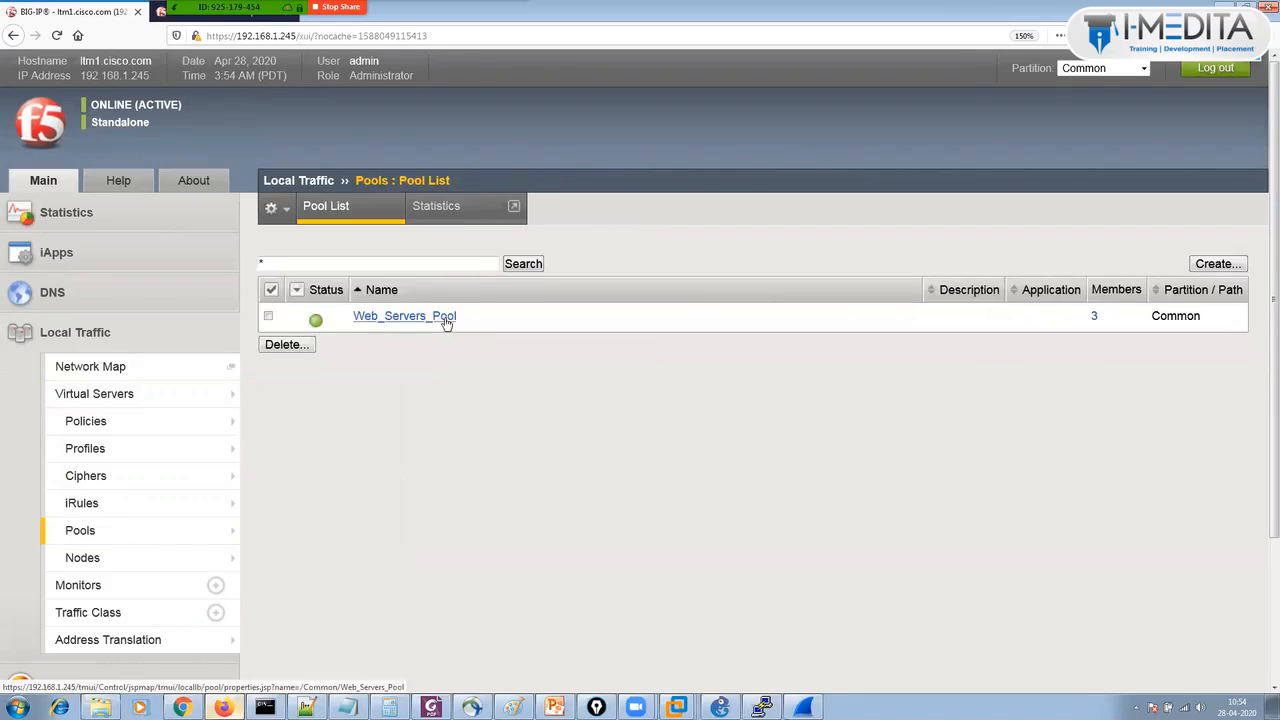
left_click(445, 318)
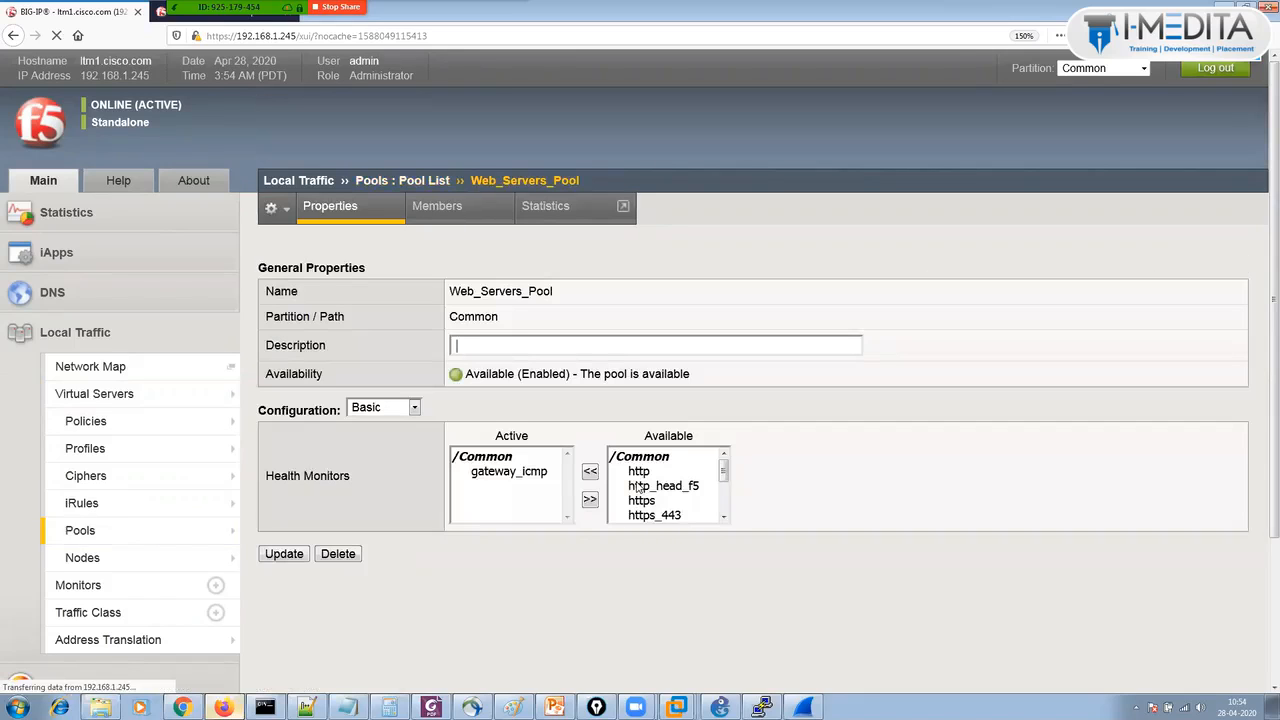
left_click(438, 205)
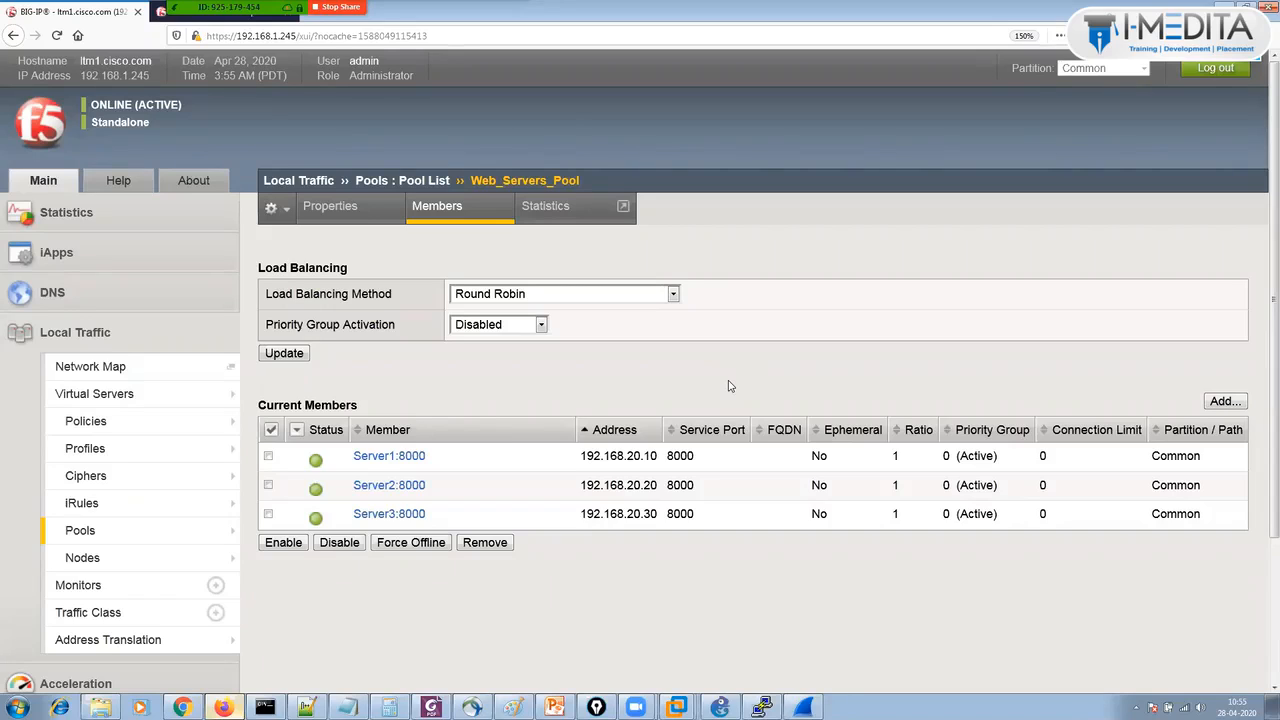
Change Web_Servers_Pool's load balancing method from Round Robin to Ratio (node) and apply the update.
left_click(644, 295)
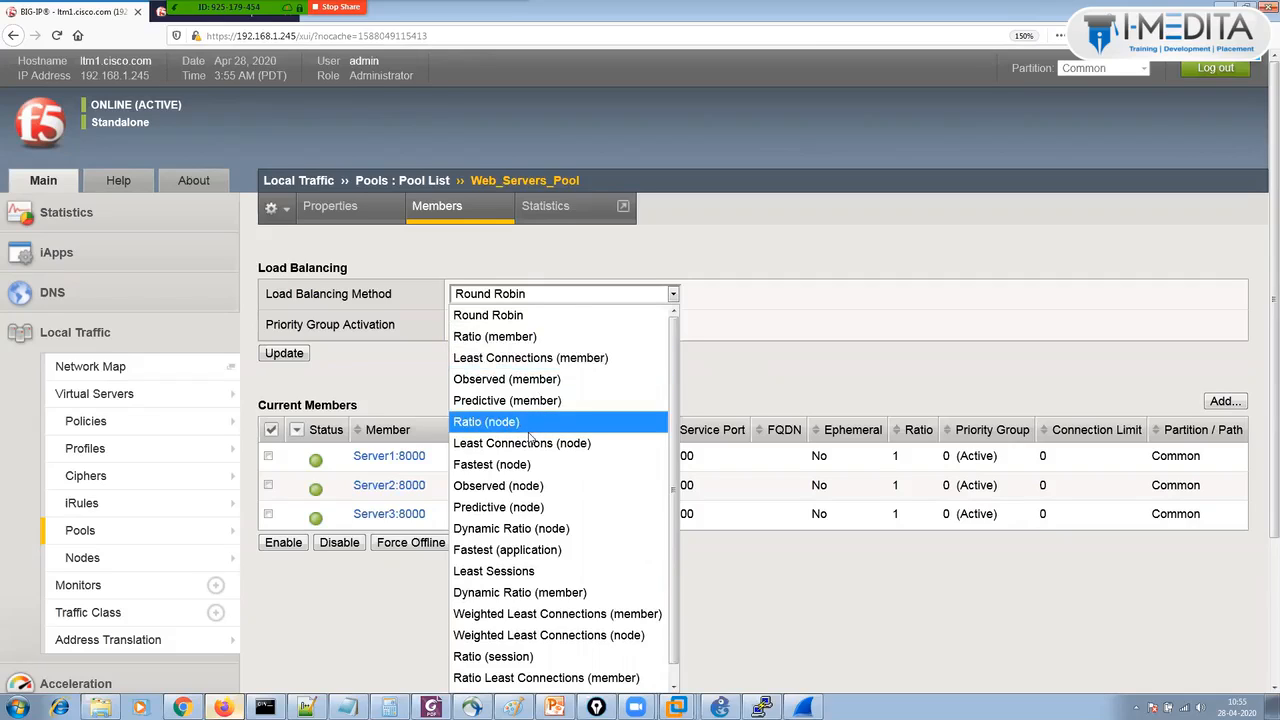
left_click(830, 377)
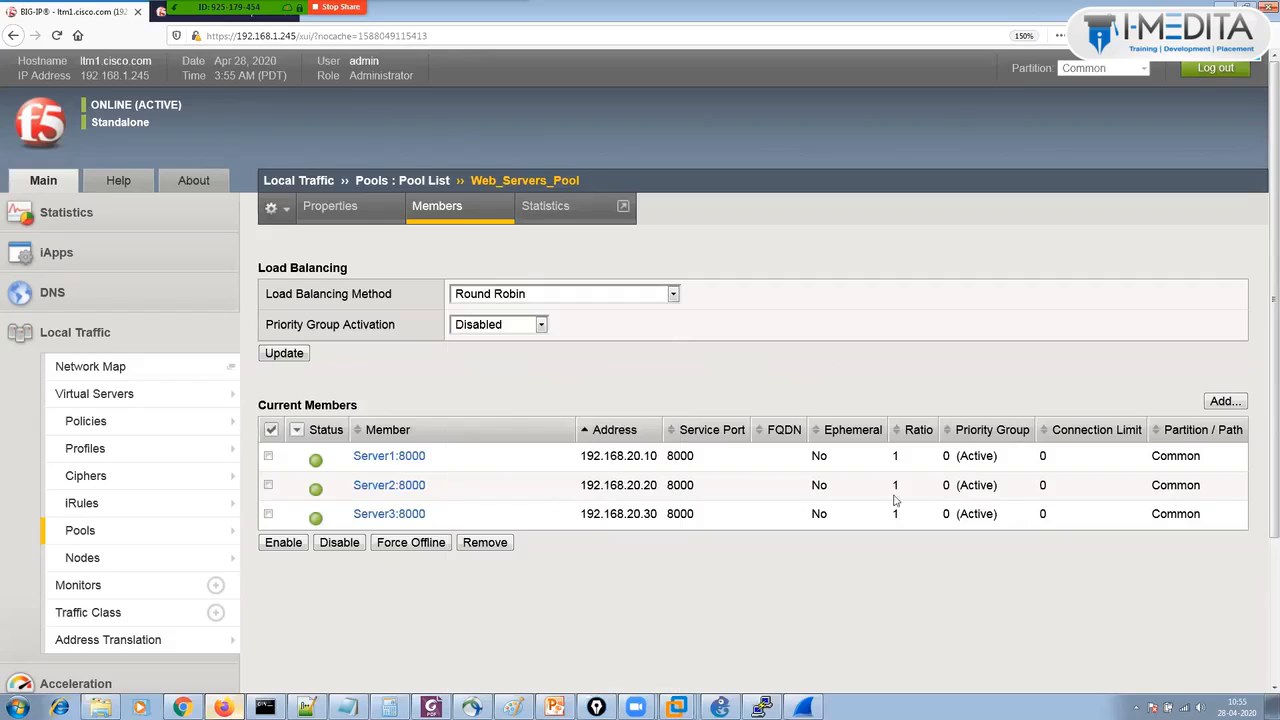
left_click(568, 293)
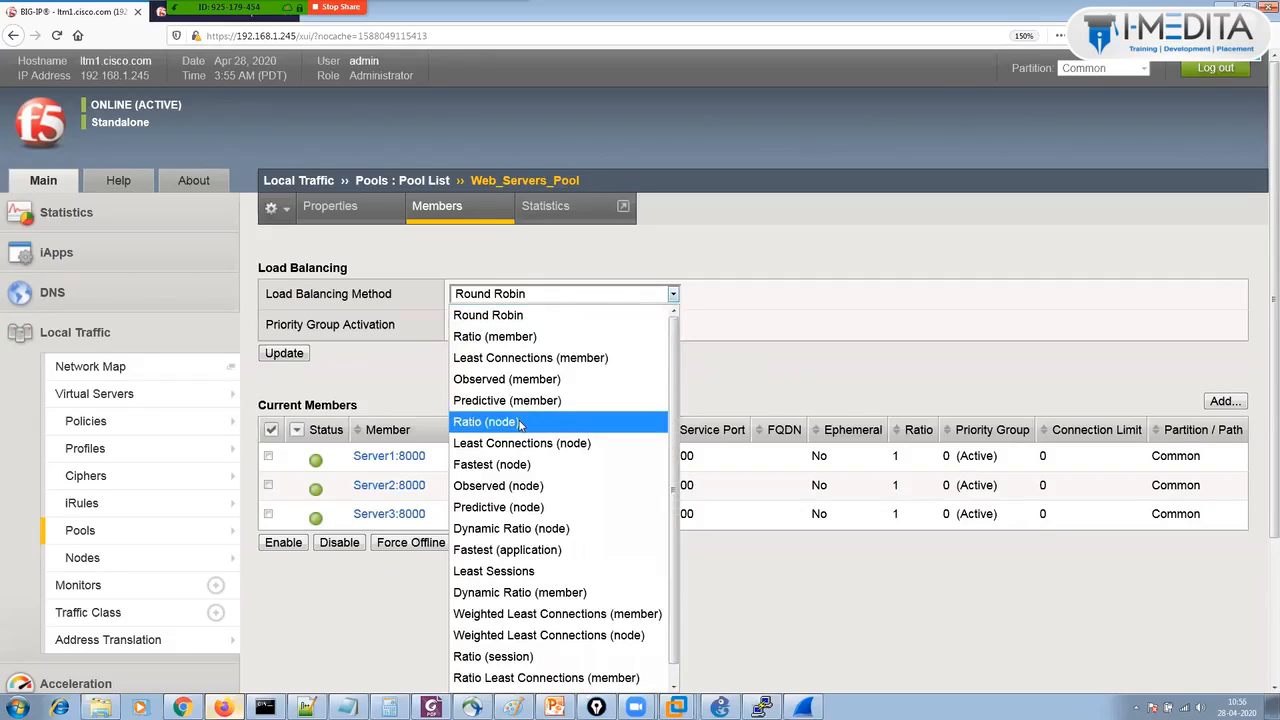
left_click(740, 363)
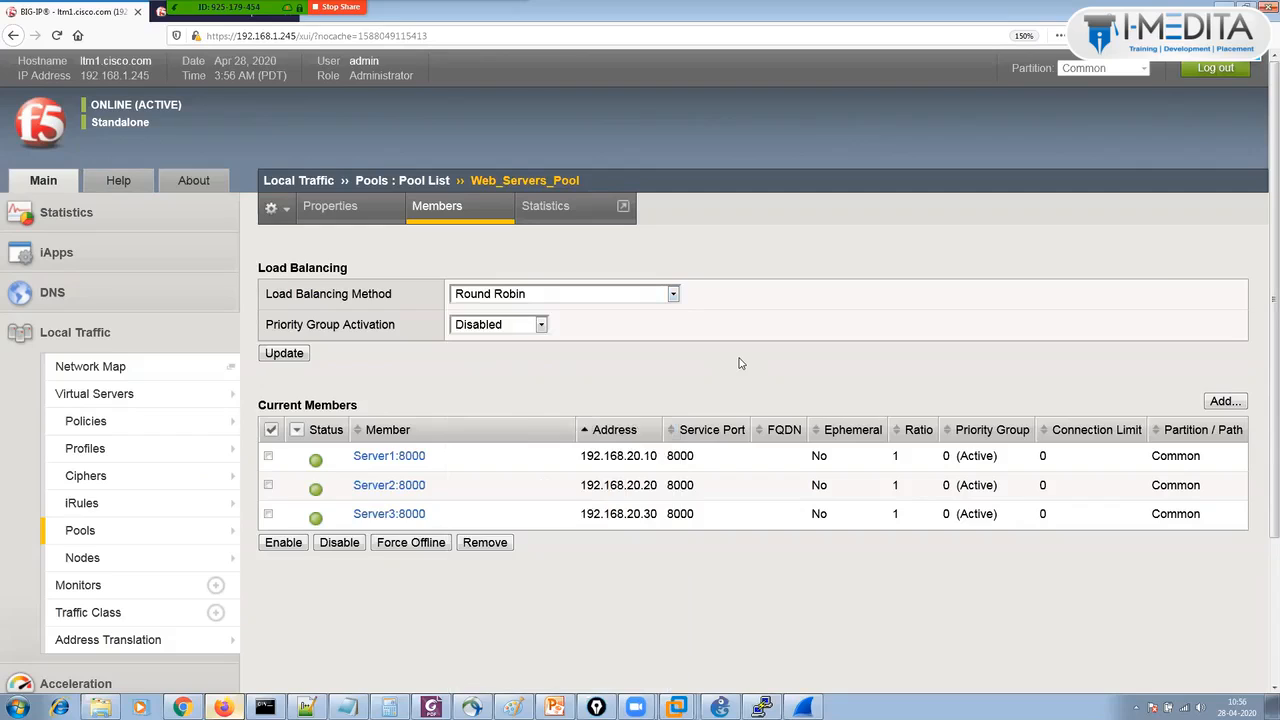
left_click(567, 293)
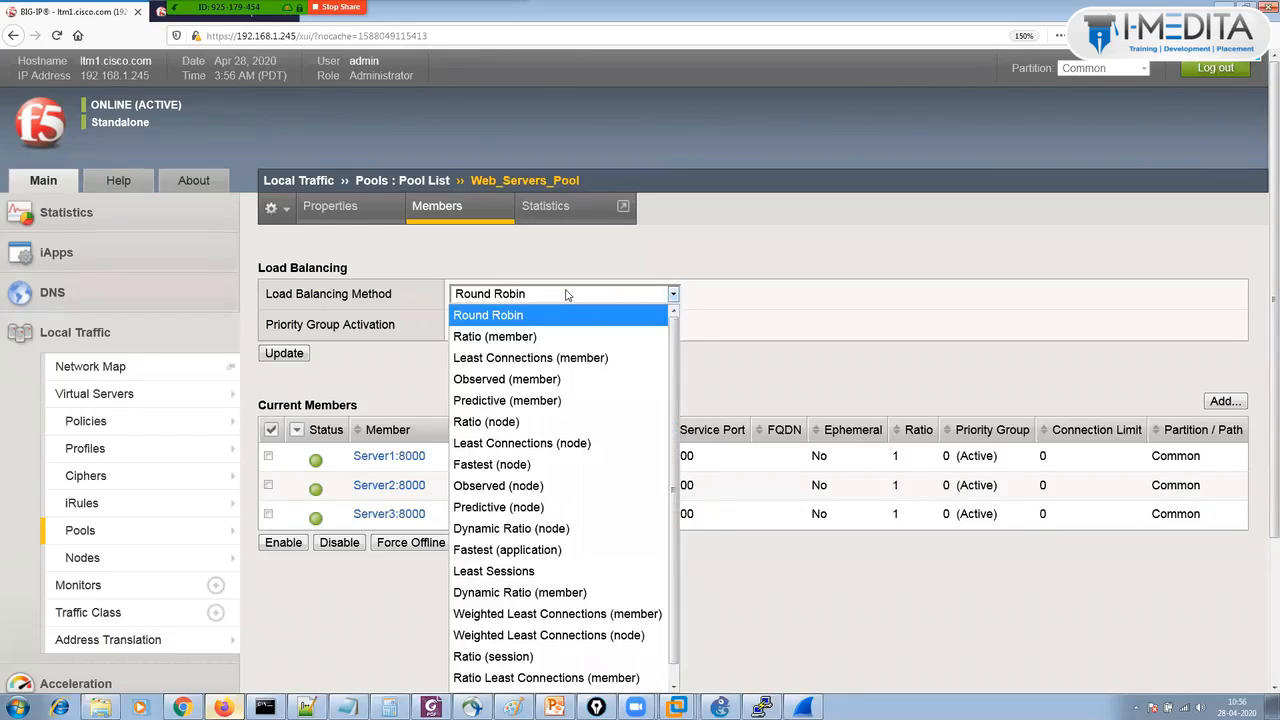
left_click(560, 421)
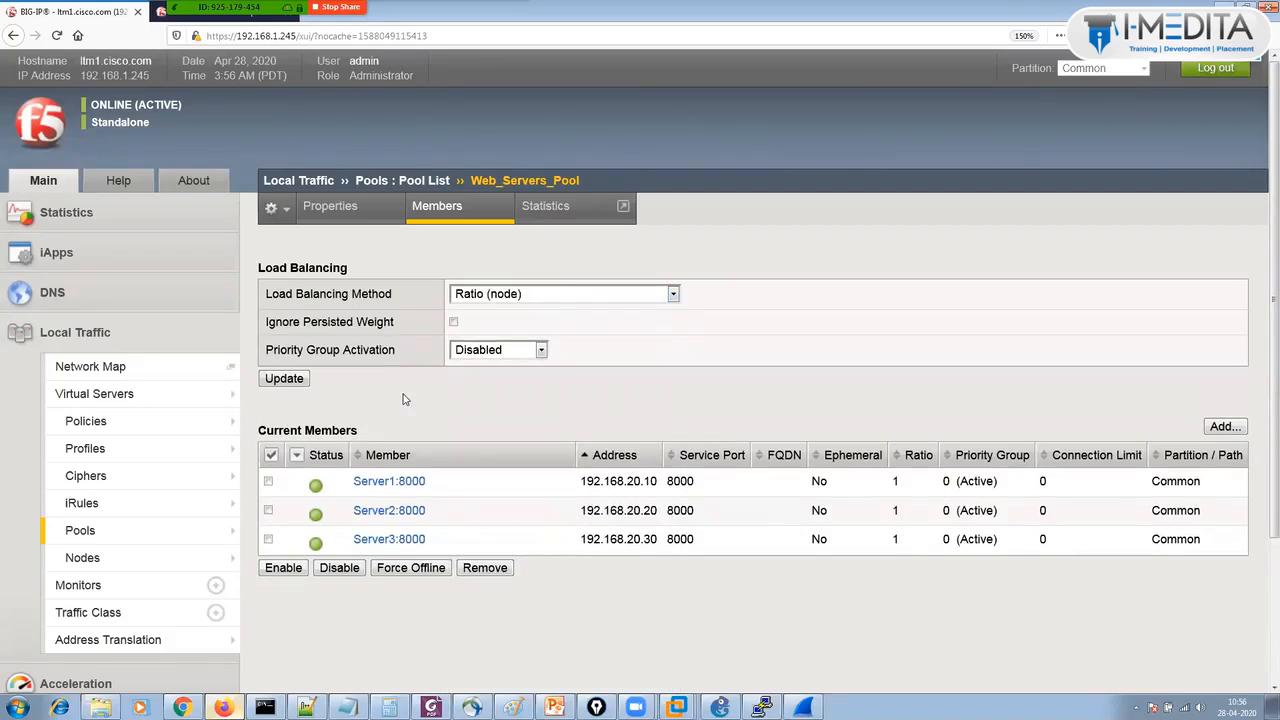
left_click(285, 379)
Apply the pool change again and bring up the Win-7-PC1 virtual machine.
left_click(298, 382)
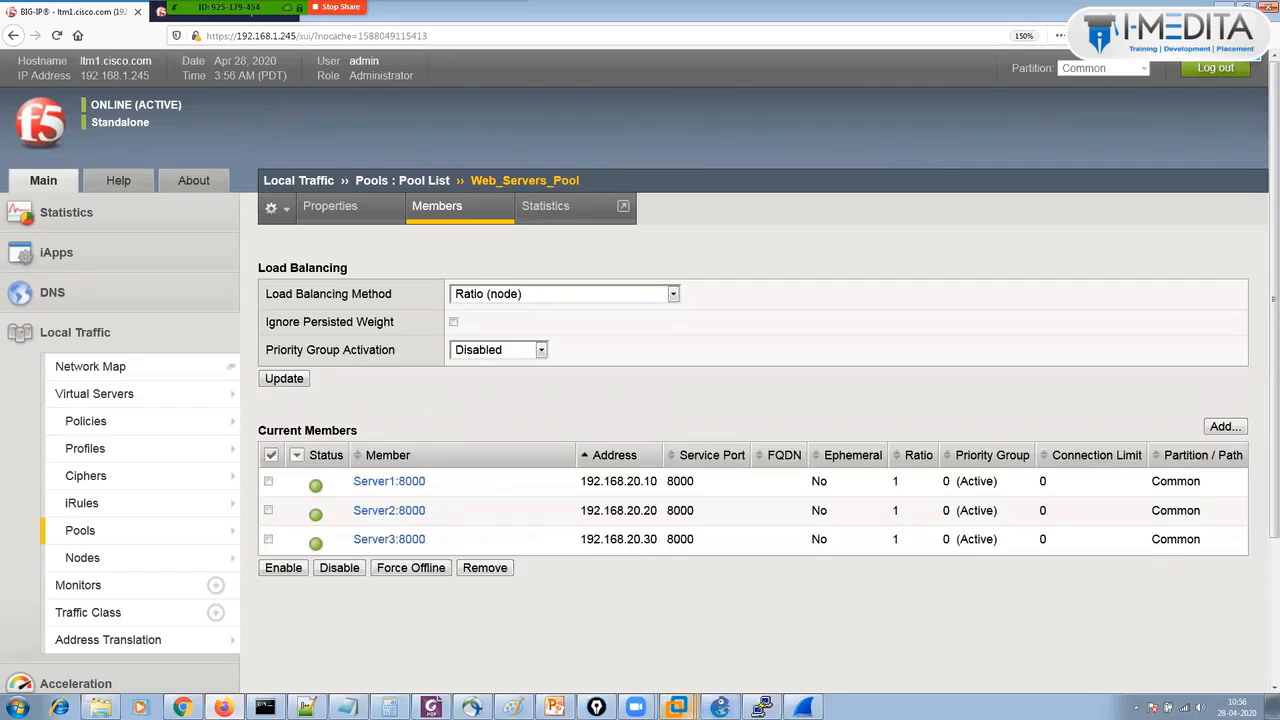
mouse_move(677, 707)
left_click(645, 510)
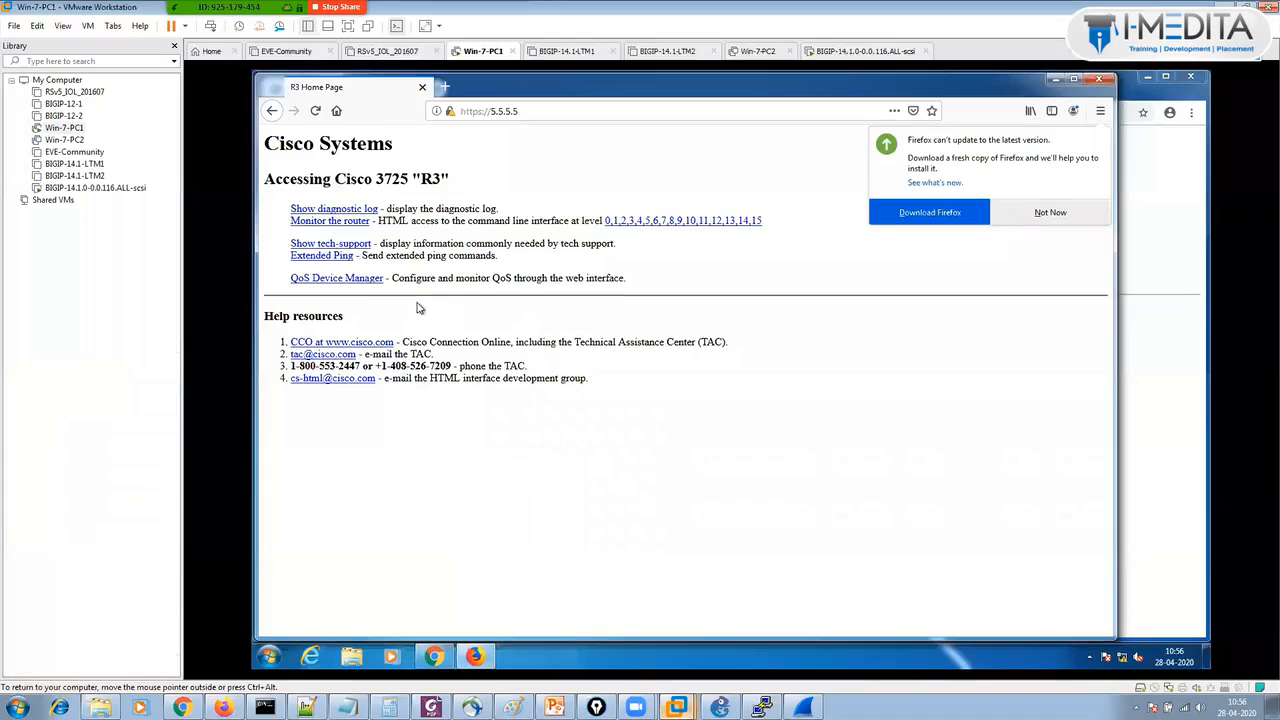
left_click(313, 113)
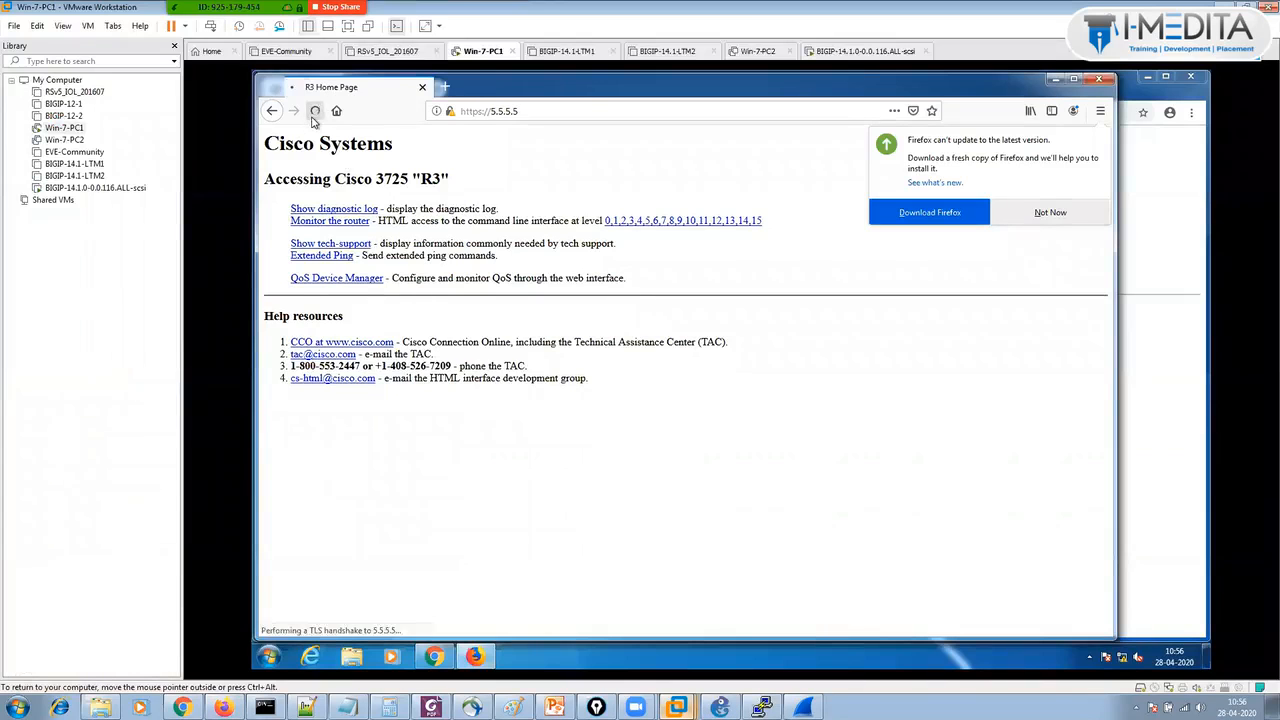
left_click(313, 113)
left_click(313, 113)
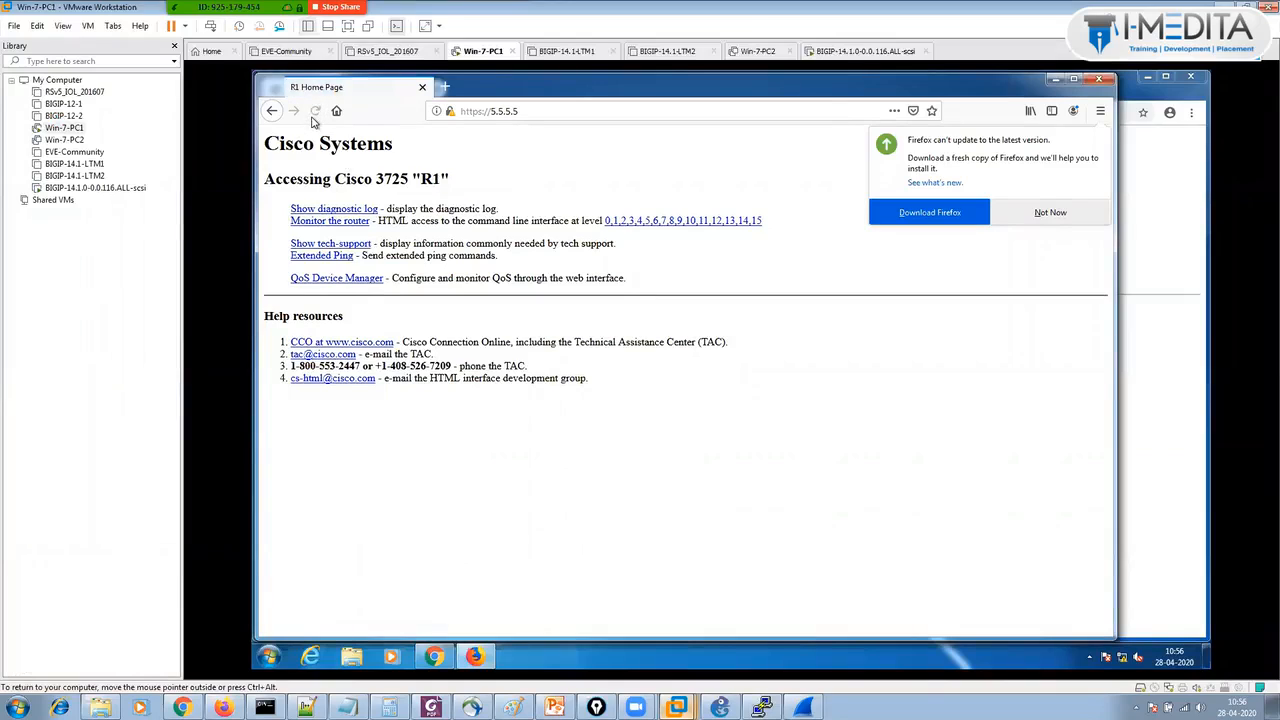
left_click(313, 115)
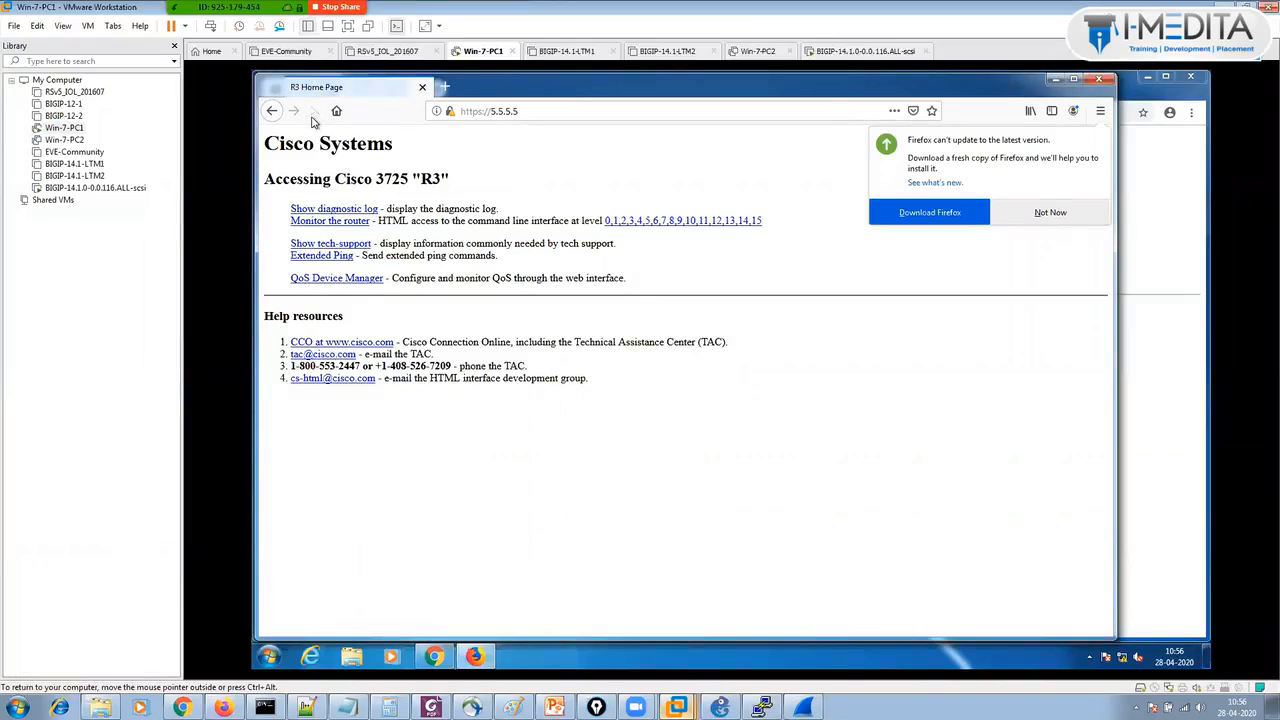
left_click(314, 112)
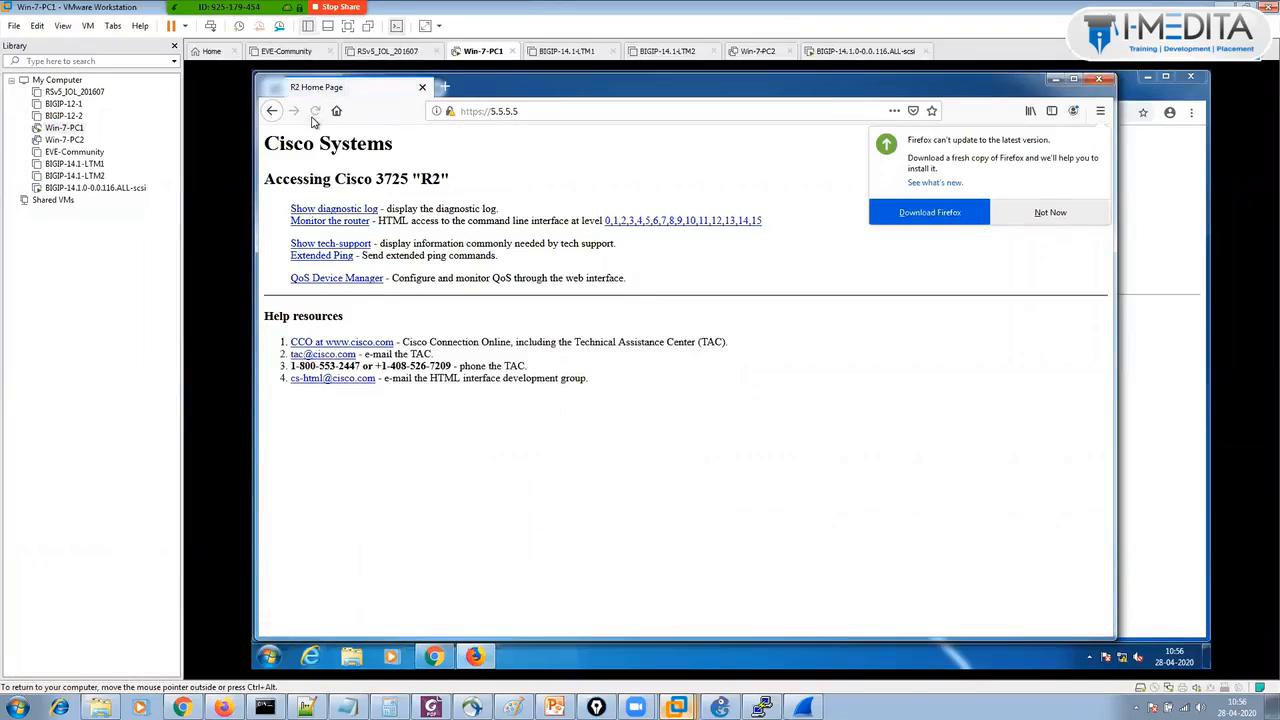
left_click(314, 112)
left_click(313, 116)
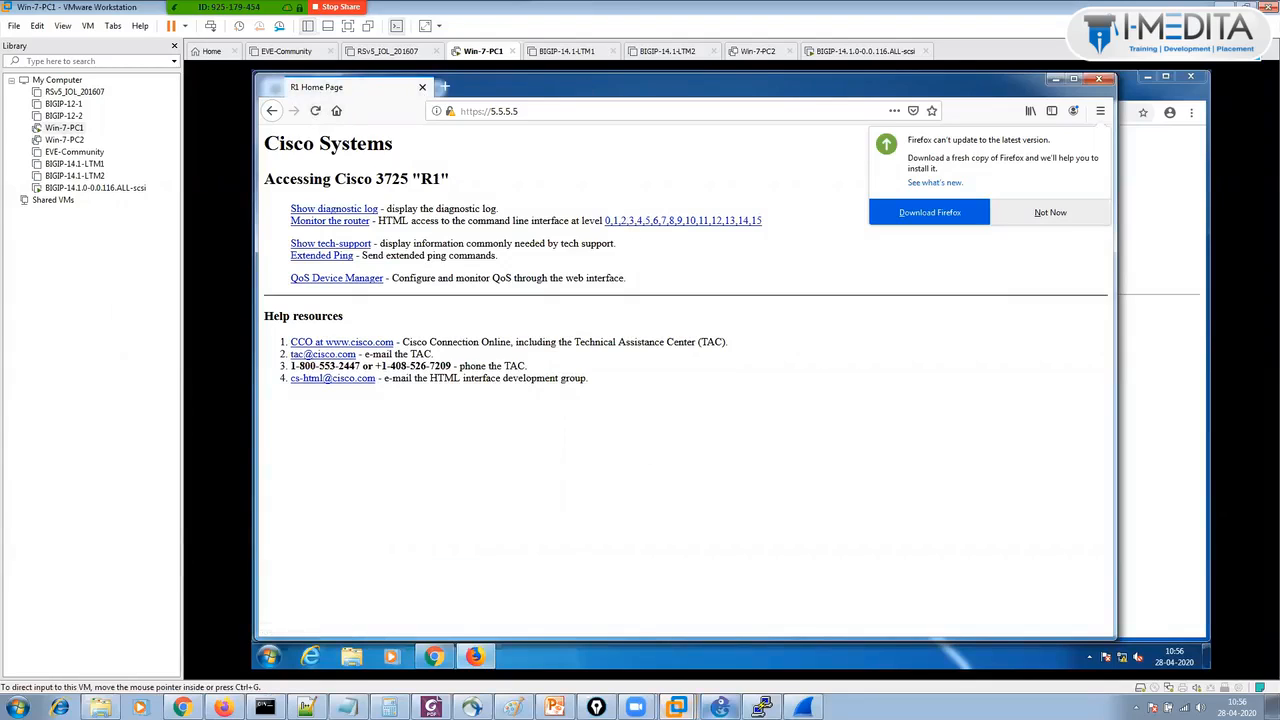
mouse_move(676, 707)
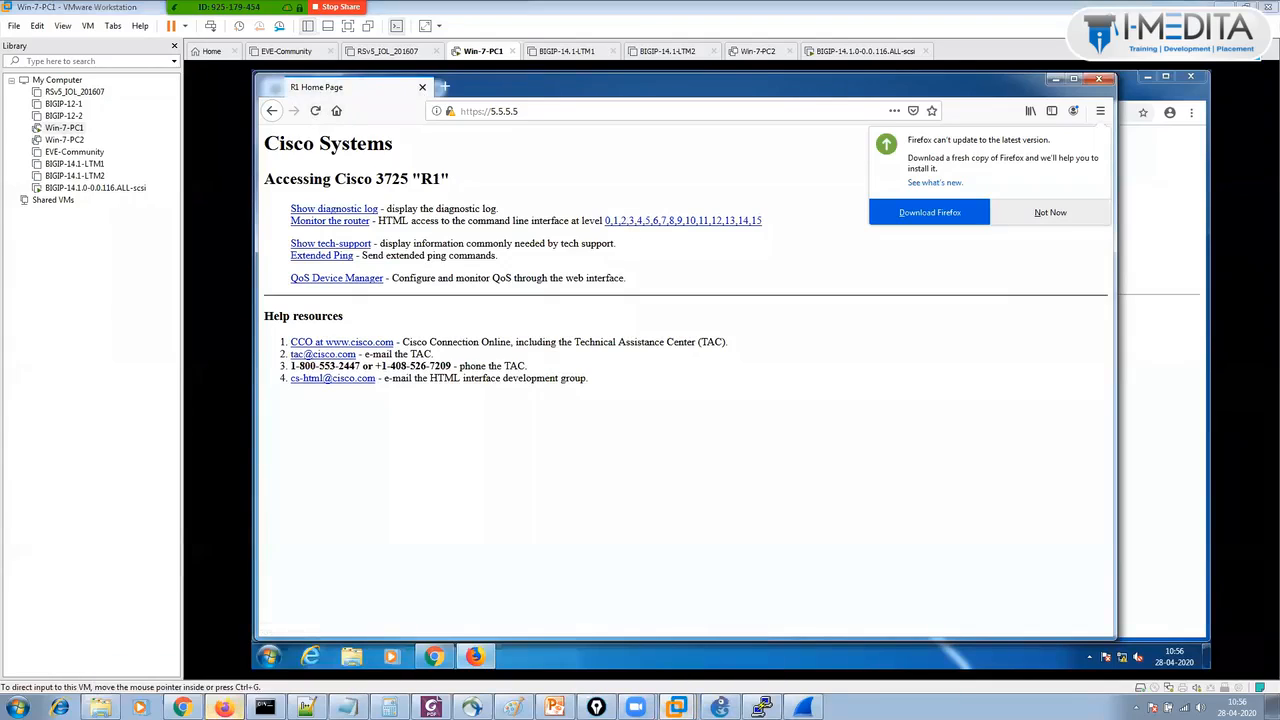
left_click(222, 707)
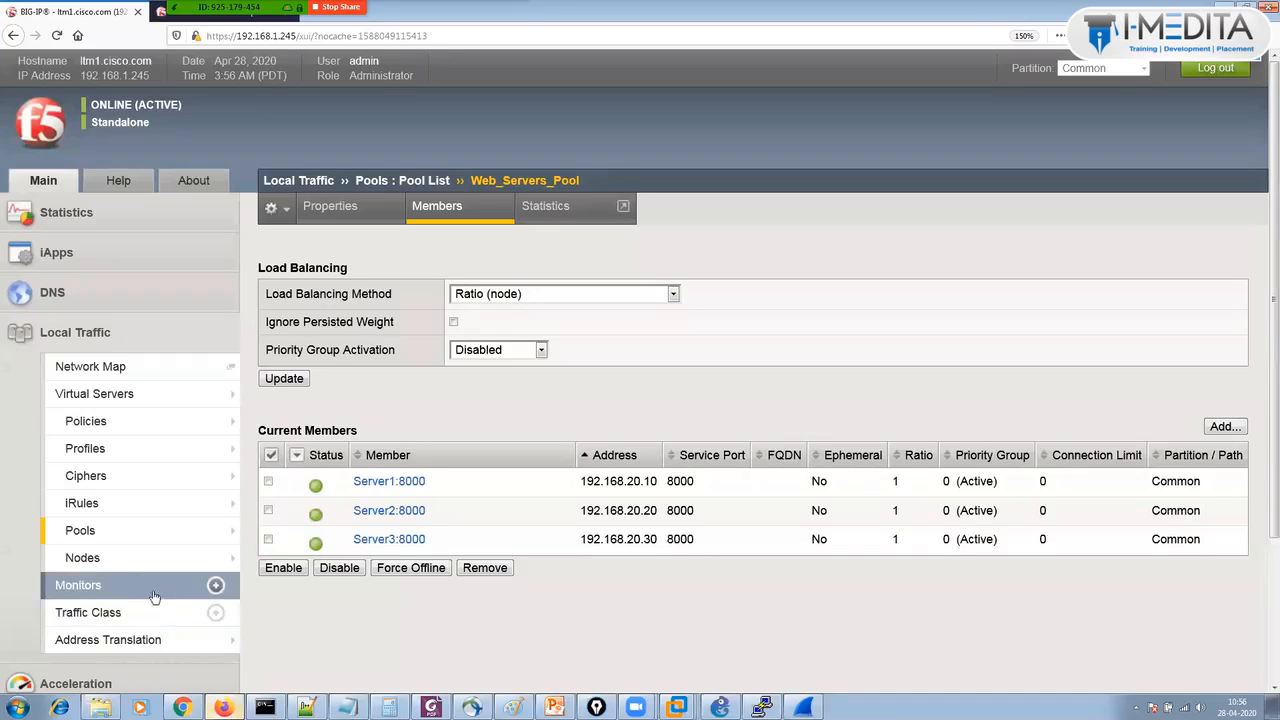
Set node Server1 (192.168.20.10) Ratio to 2 and save it.
left_click(131, 562)
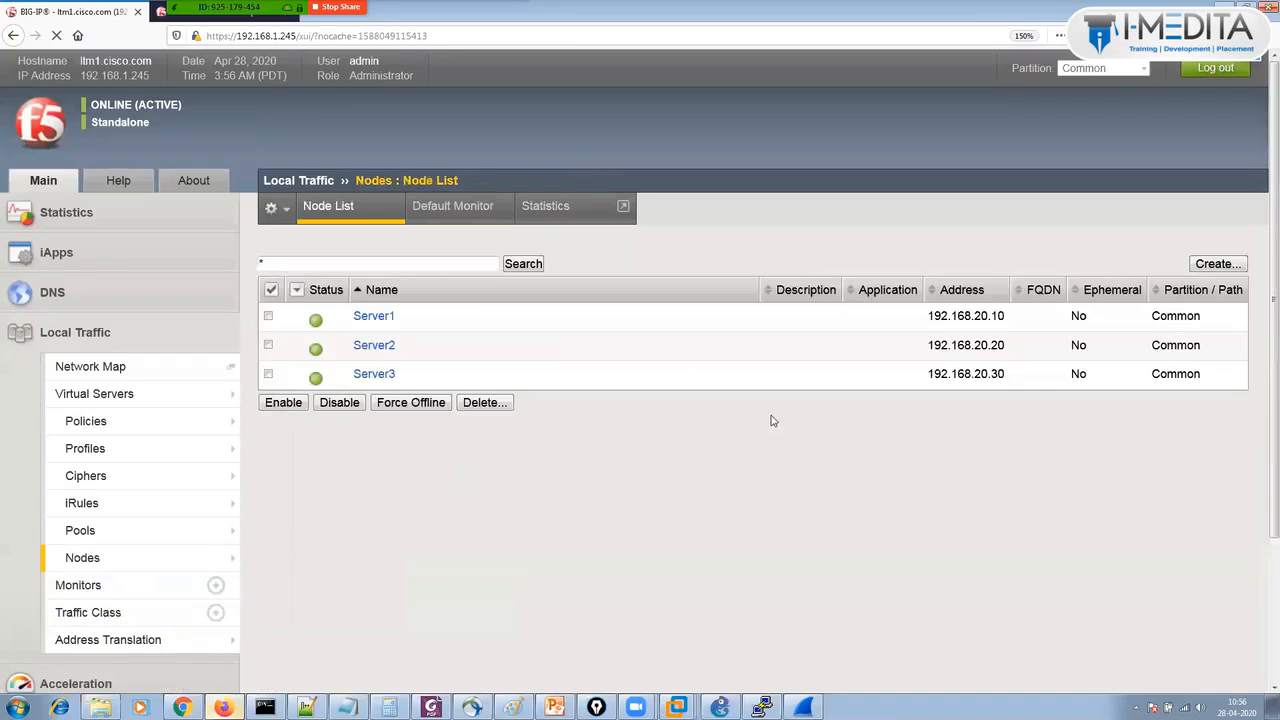
left_click(375, 316)
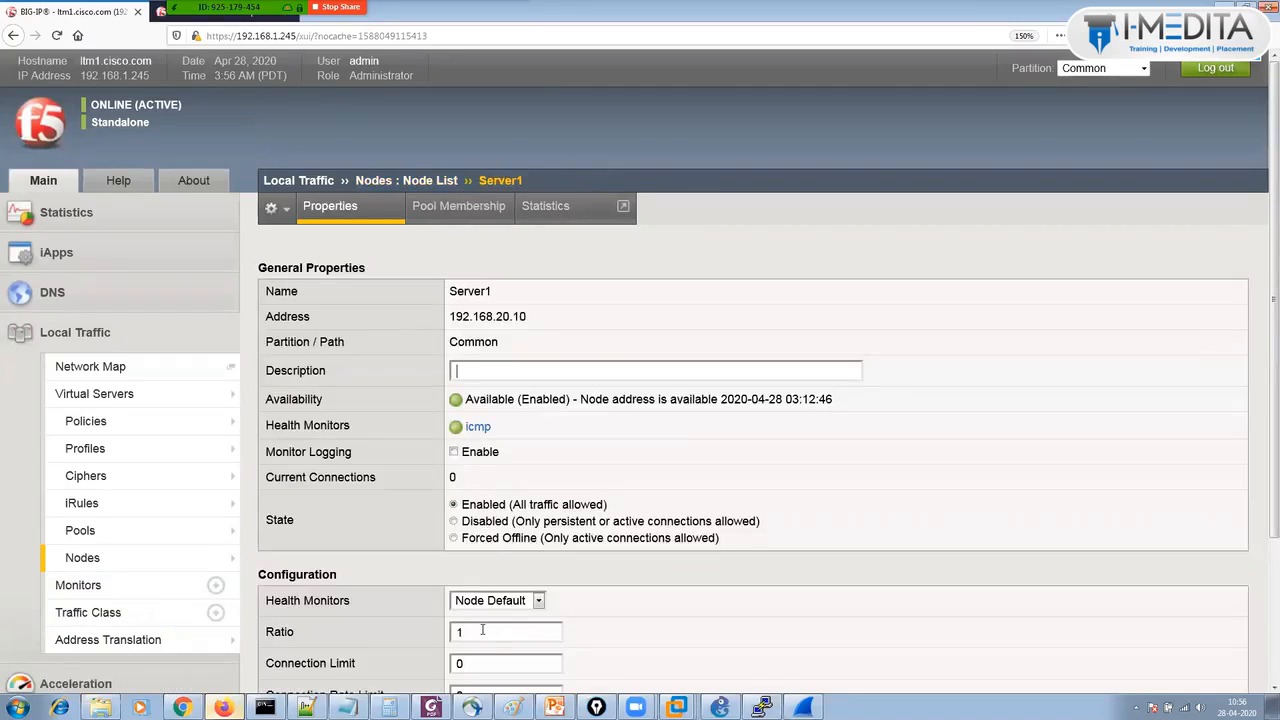
left_click(487, 632)
key("BackSpace")
type("2")
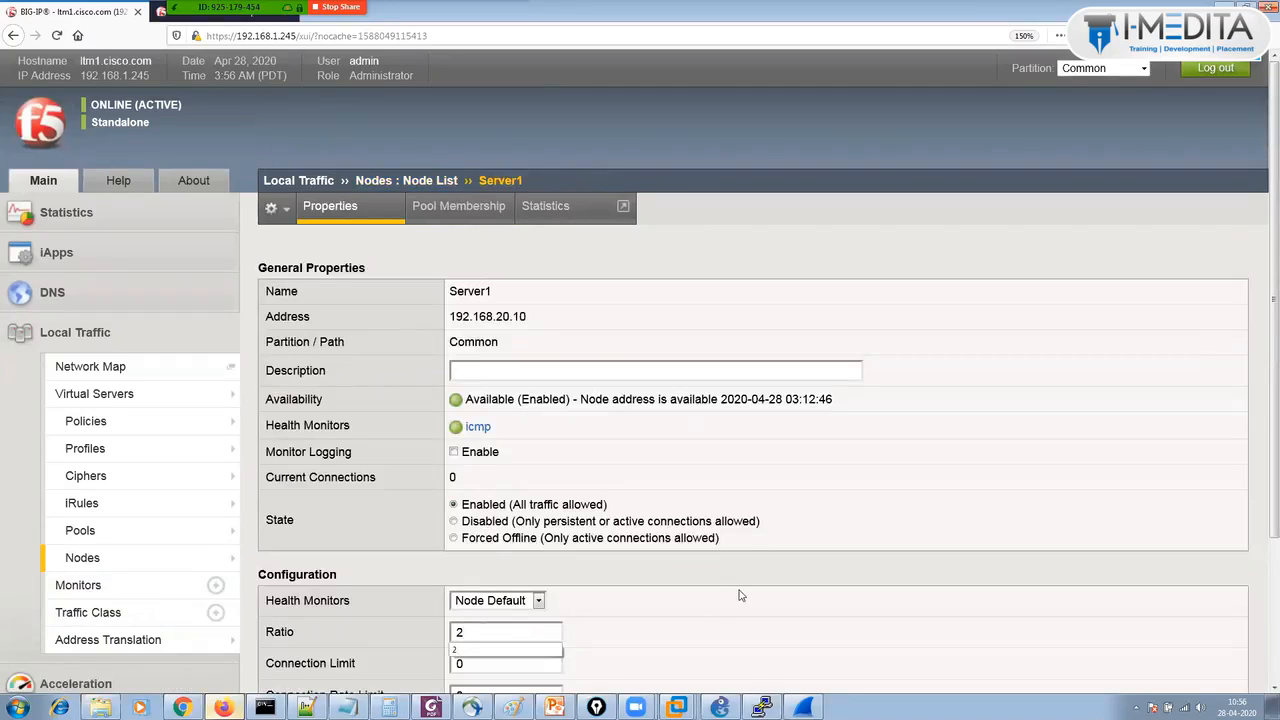
scroll(1260, 262, "down", 3)
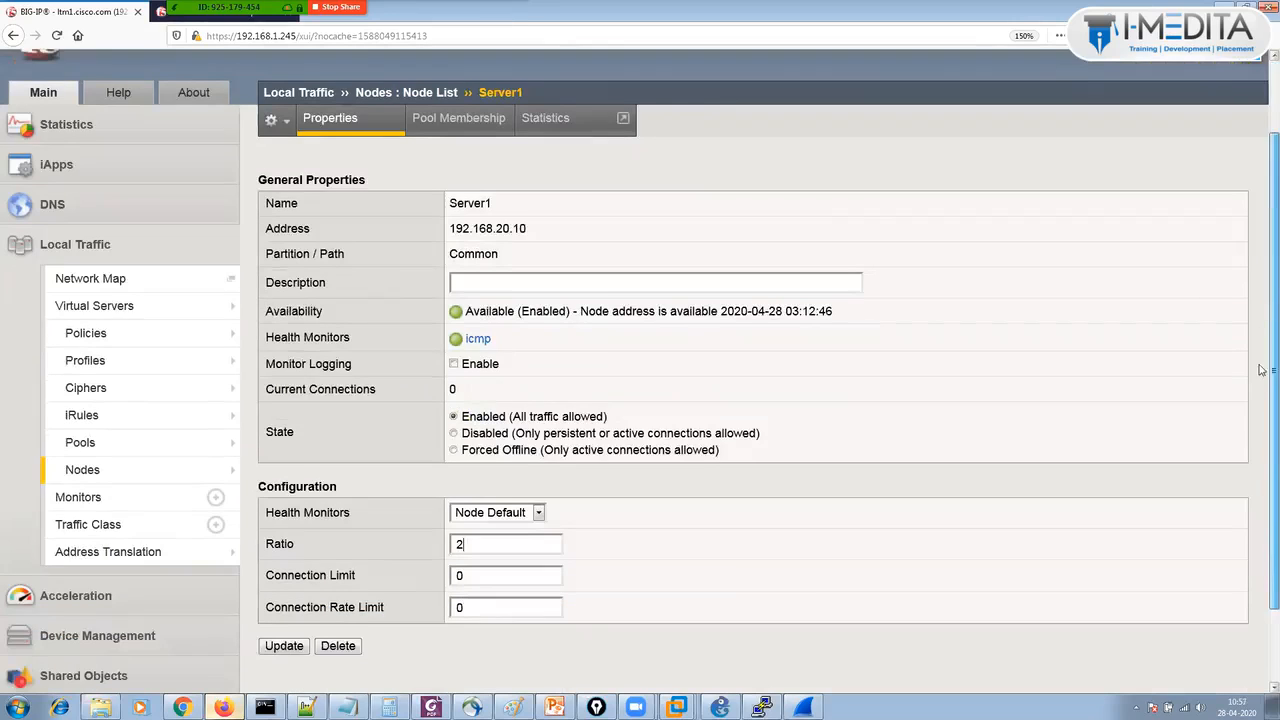
left_click(285, 585)
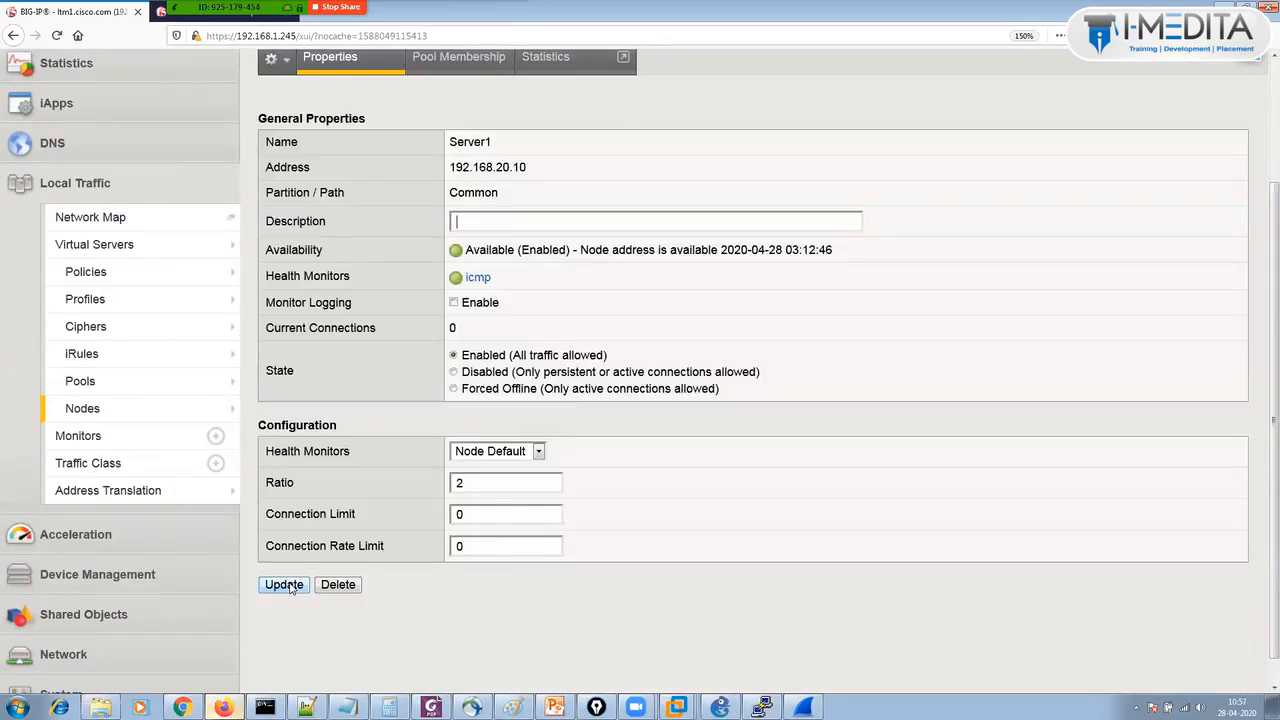
left_click(1273, 146)
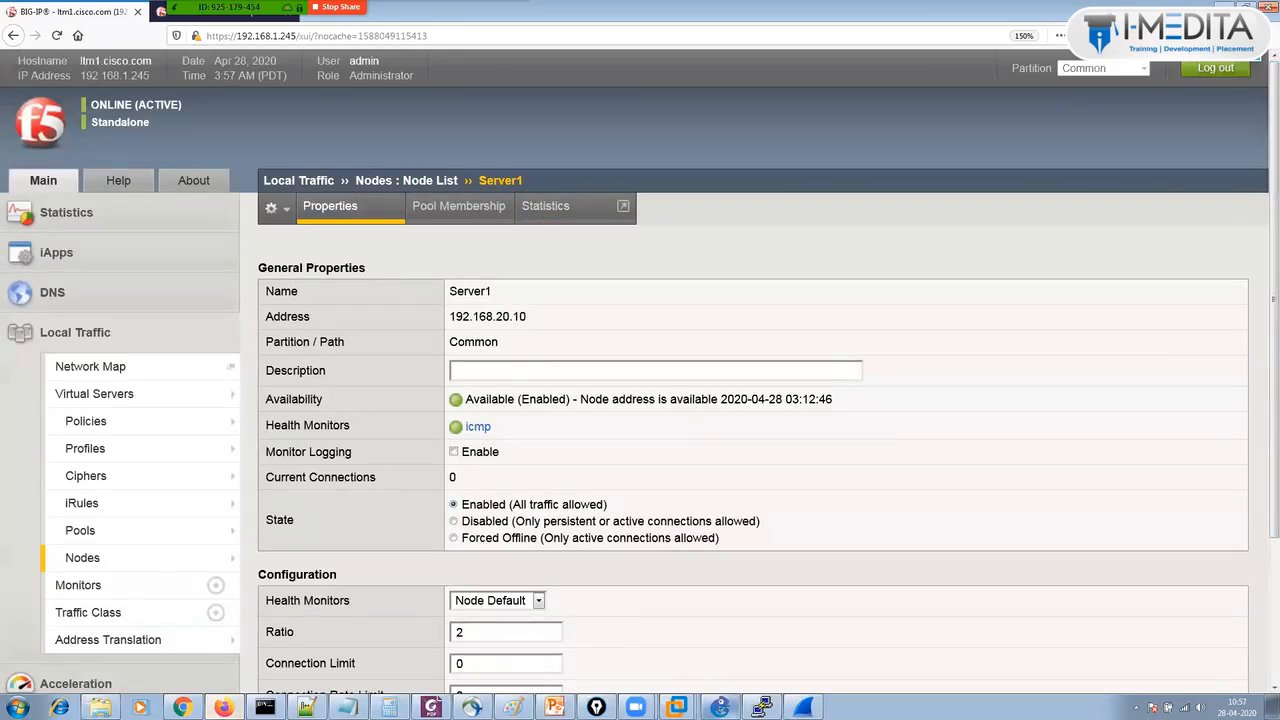
Glance at the GNS3 topology, then bring up Win-7-PC1 showing the R1 page.
left_click(720, 708)
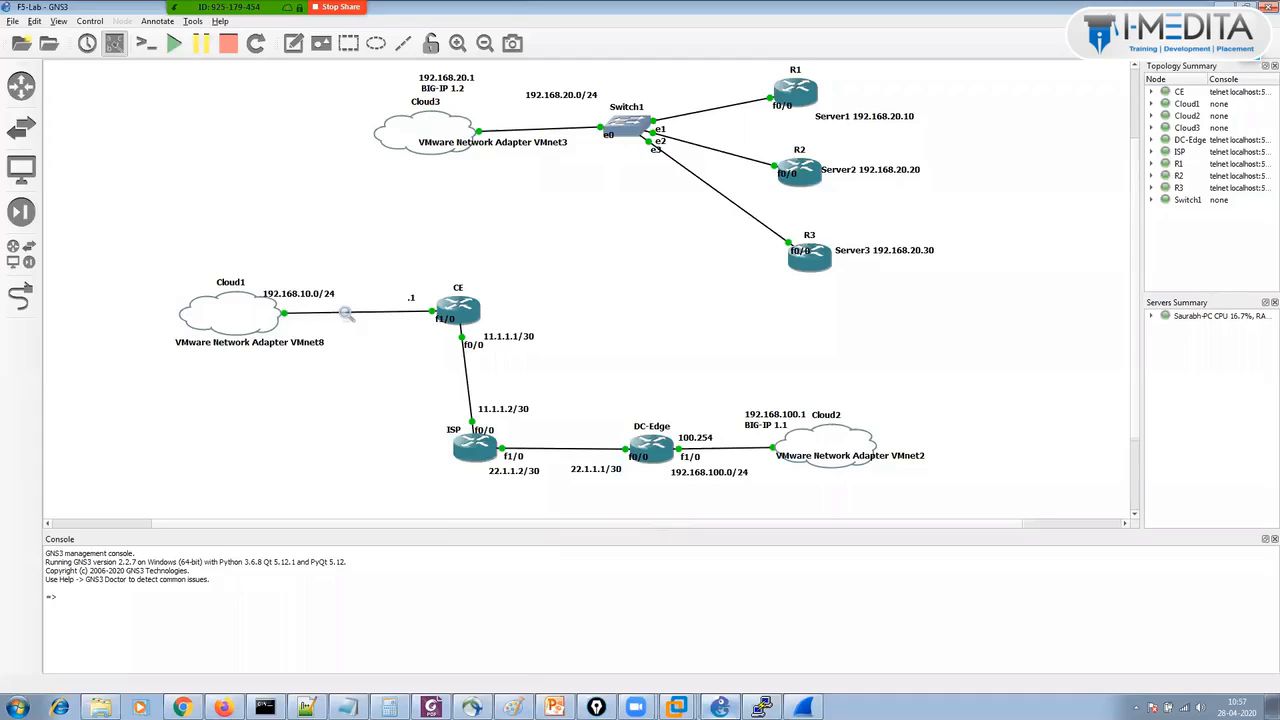
left_click(720, 708)
mouse_move(676, 707)
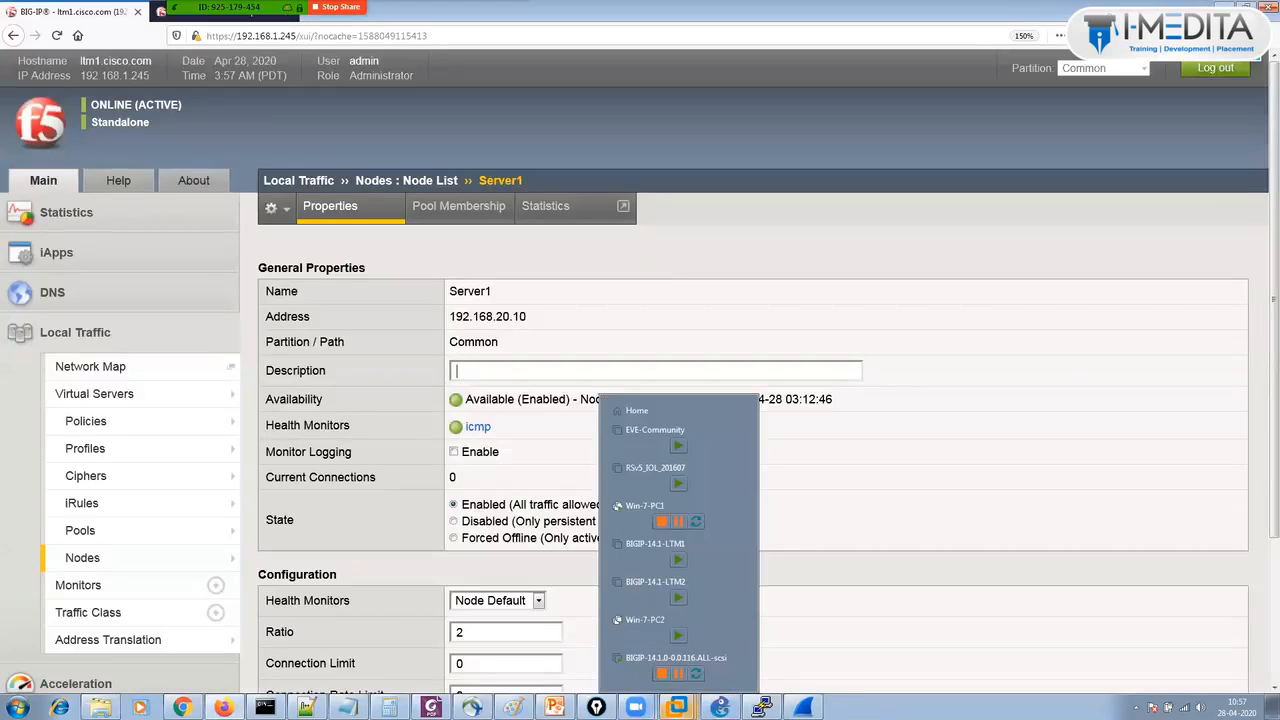
left_click(633, 529)
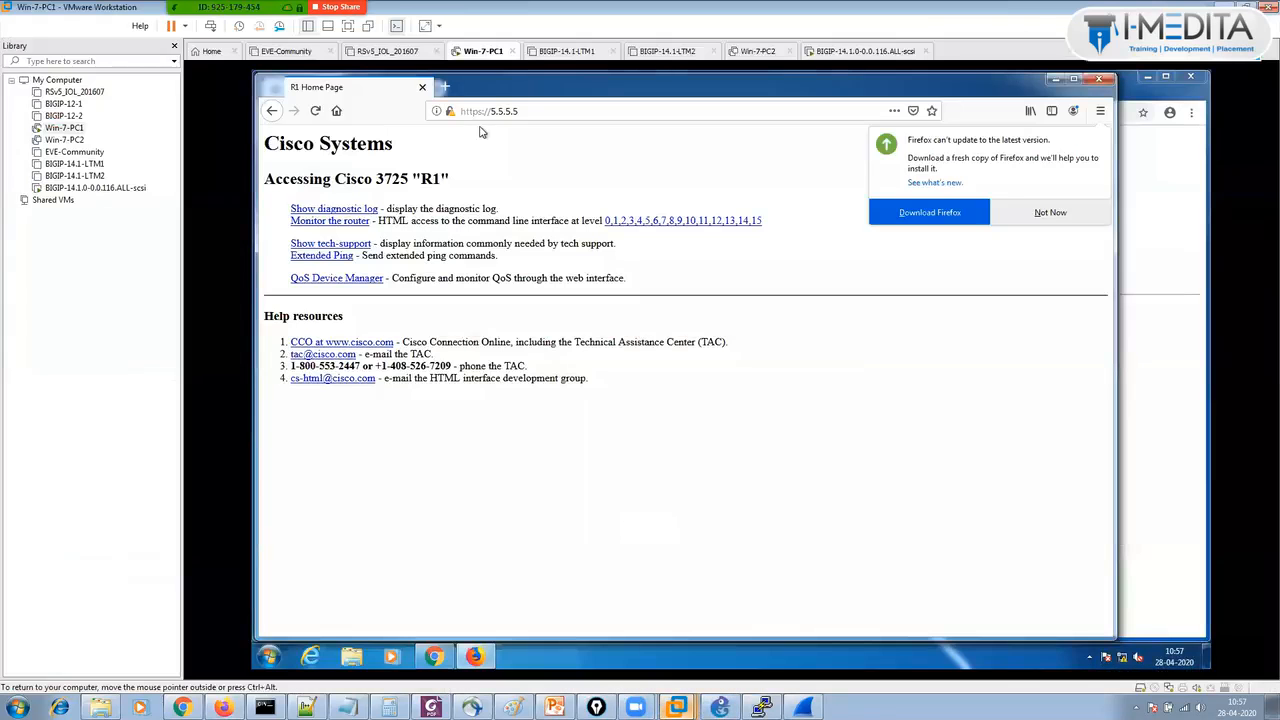
In Chrome on Win-7-PC1, reload 5.5.5.5 nineteen times, watching R1, R2 and R3 alternate.
left_click(434, 656)
left_click(314, 113)
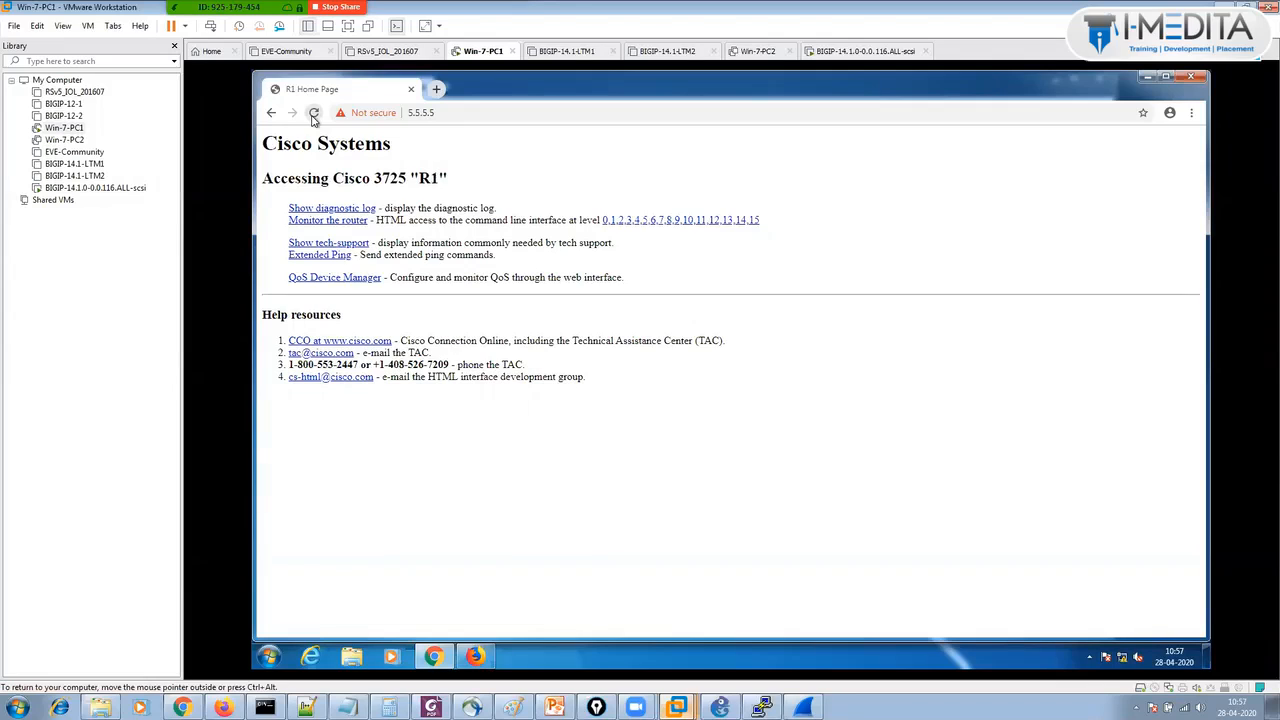
left_click(314, 114)
left_click(314, 114)
left_click(314, 115)
left_click(314, 115)
left_click(314, 115)
left_click(314, 115)
left_click(314, 115)
left_click(314, 115)
left_click(314, 115)
left_click(314, 115)
left_click(314, 115)
left_click(314, 115)
left_click(314, 115)
left_click(314, 115)
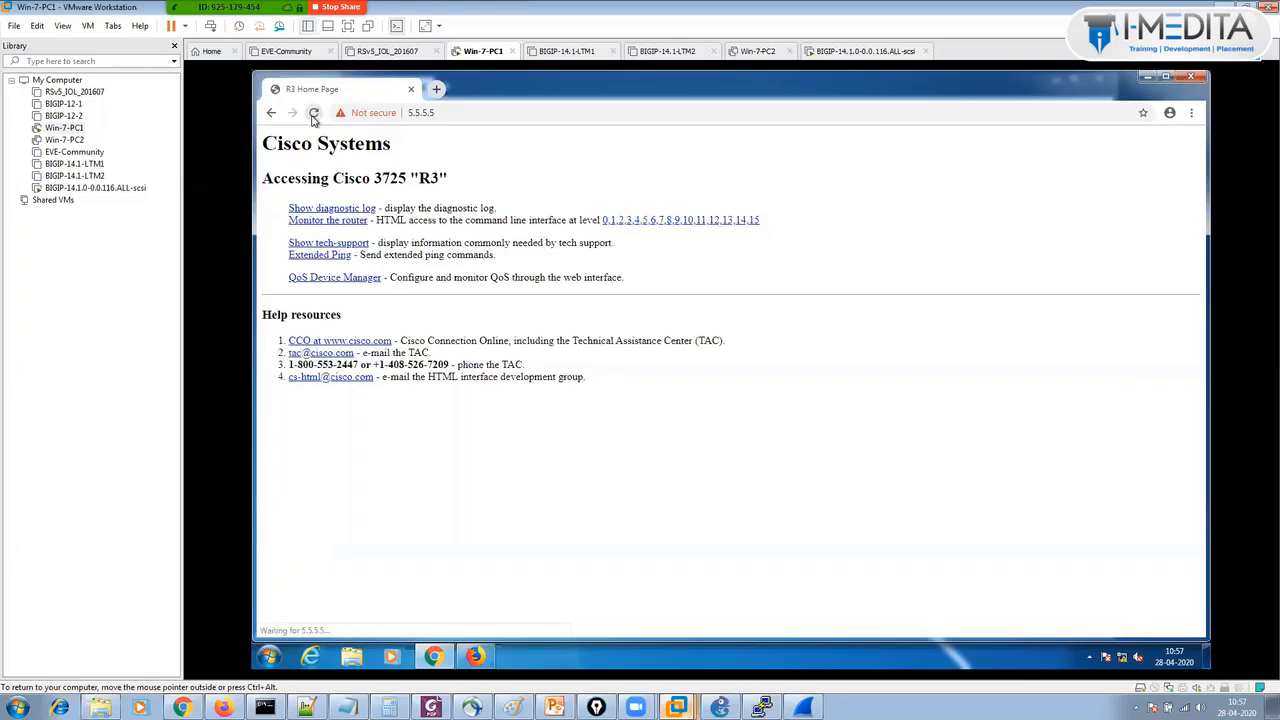
left_click(314, 115)
left_click(314, 115)
left_click(314, 115)
left_click(314, 115)
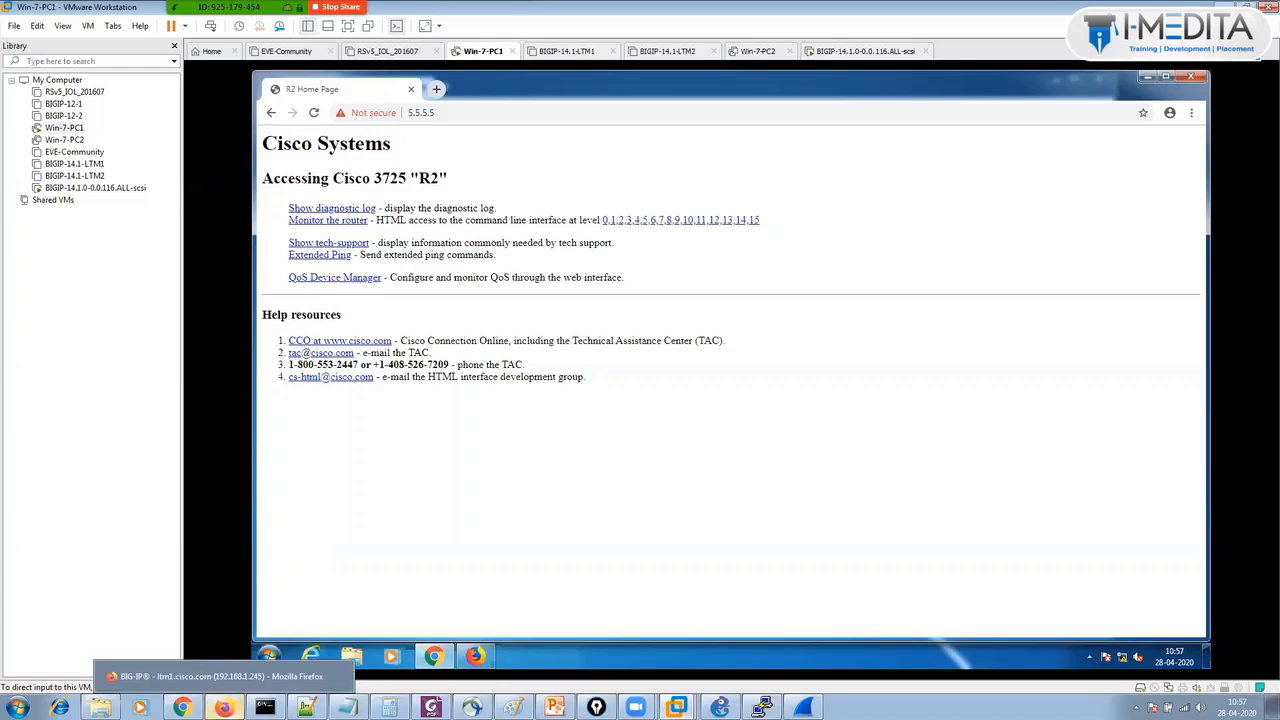
left_click(190, 677)
Open node statistics and highlight the connection totals: Server1 30, Server2 22, Server3 24.
left_click(103, 562)
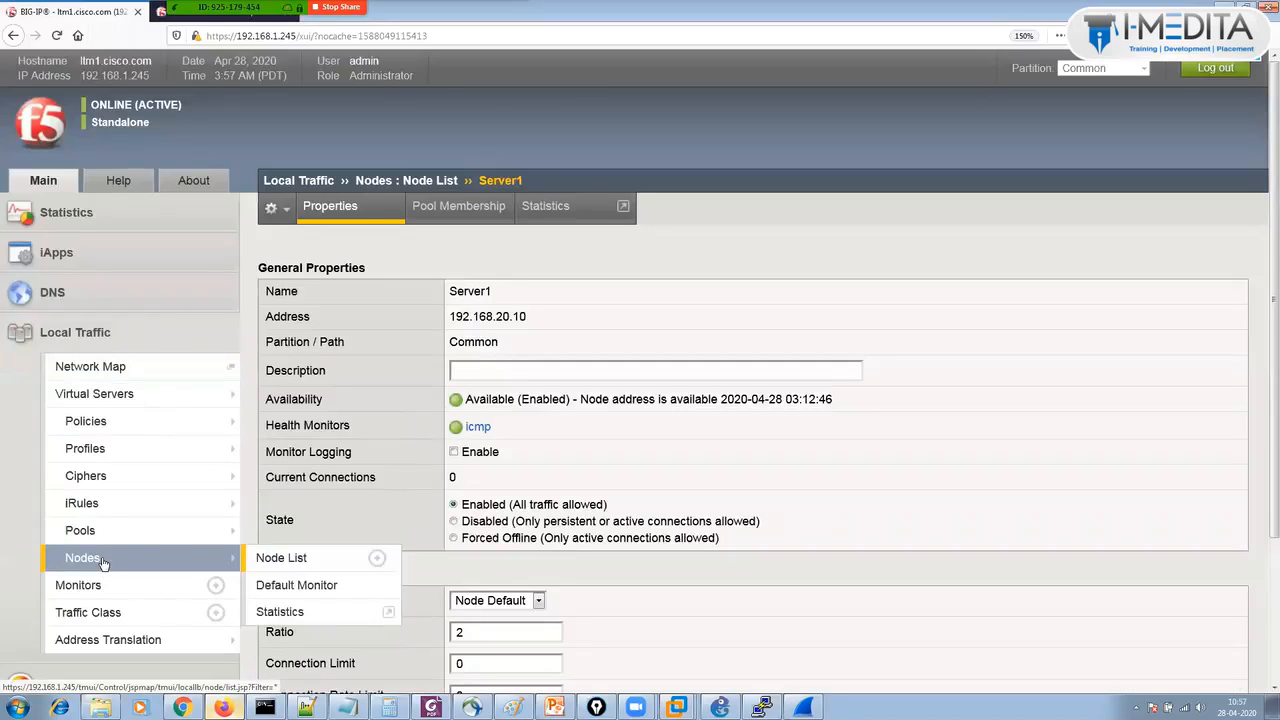
left_click(558, 206)
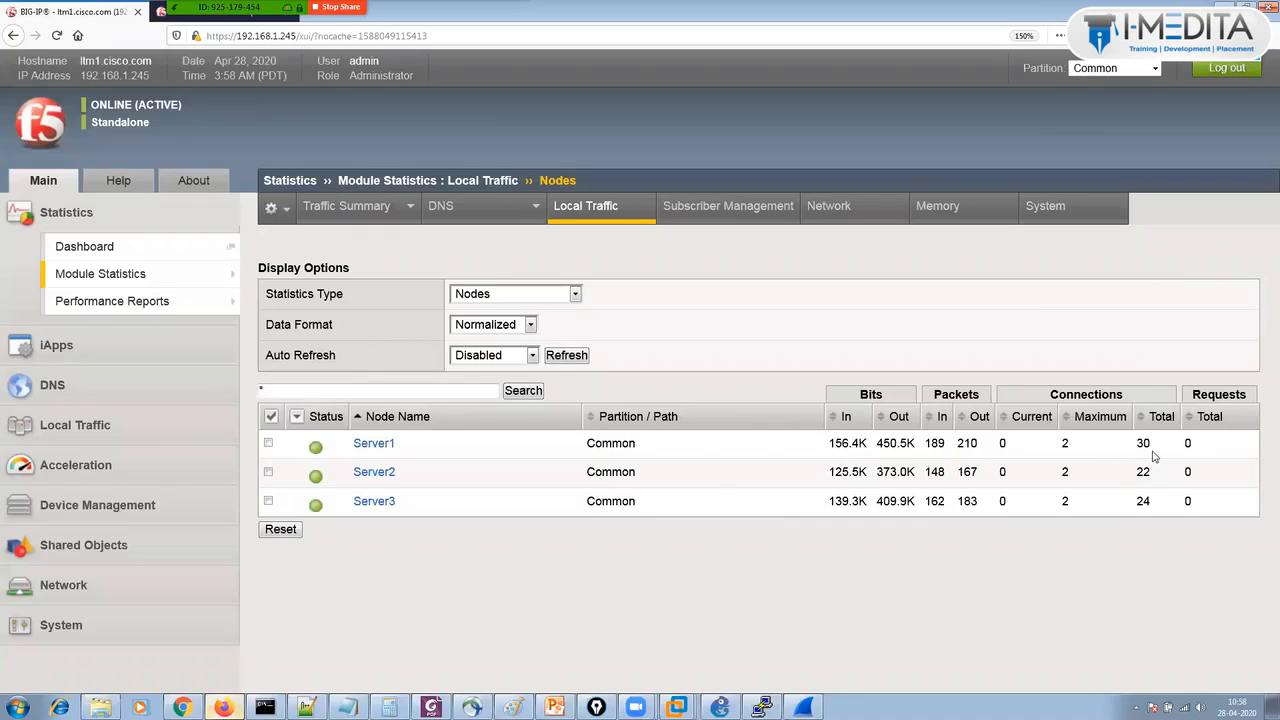
double_click(1143, 443)
double_click(1145, 471)
double_click(1143, 501)
double_click(1143, 443)
double_click(1147, 444)
left_click(61, 425)
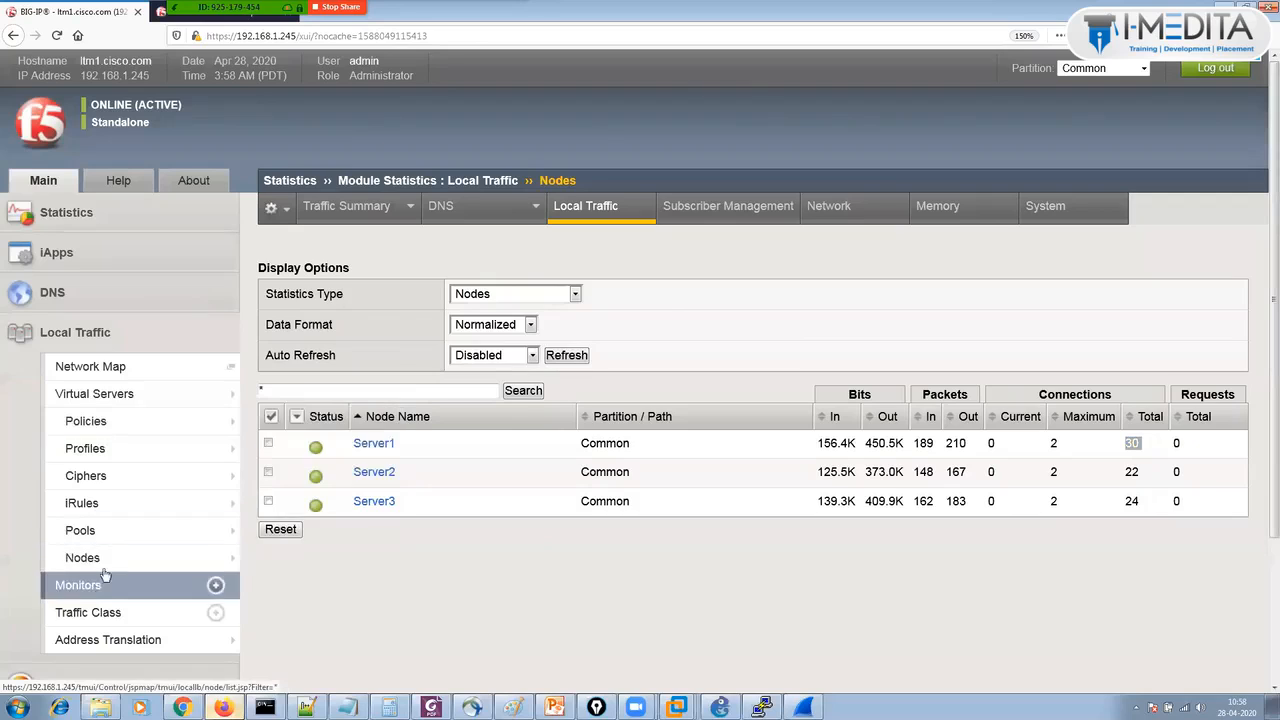
Choose Ratio (member) as Web_Servers_Pool's load balancing method on its Members page, then minimize Firefox.
left_click(284, 530)
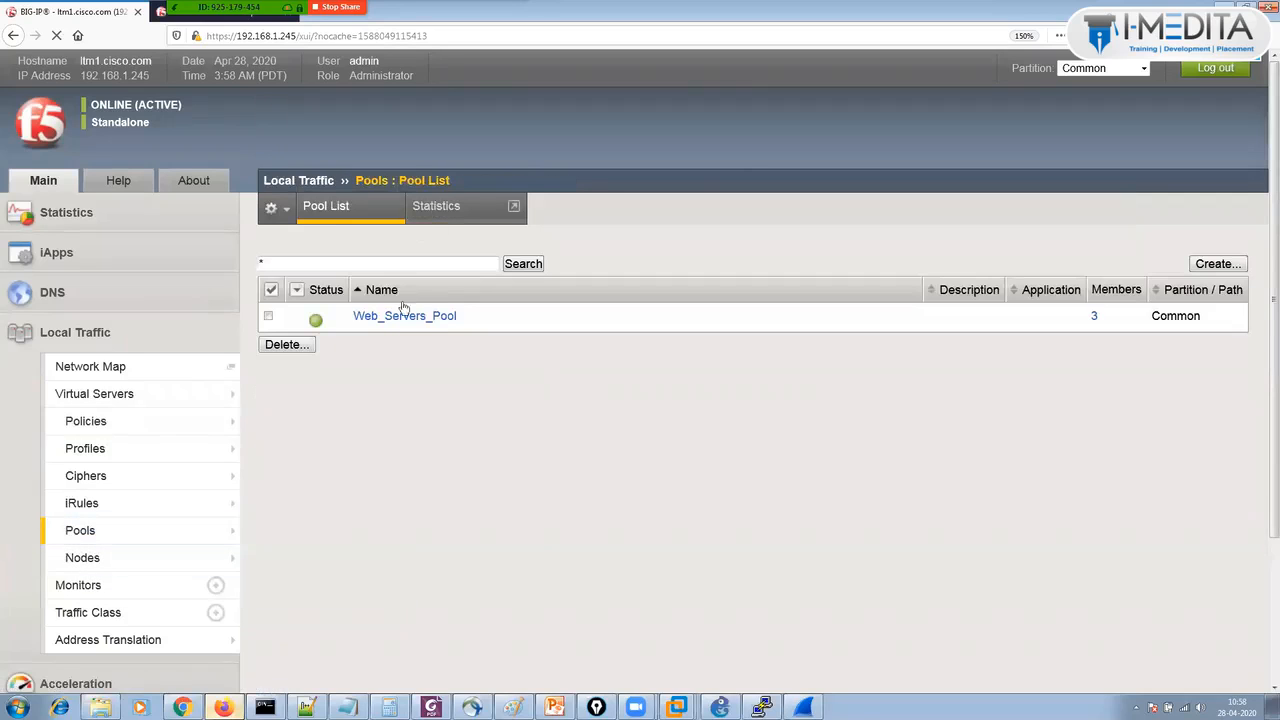
left_click(404, 316)
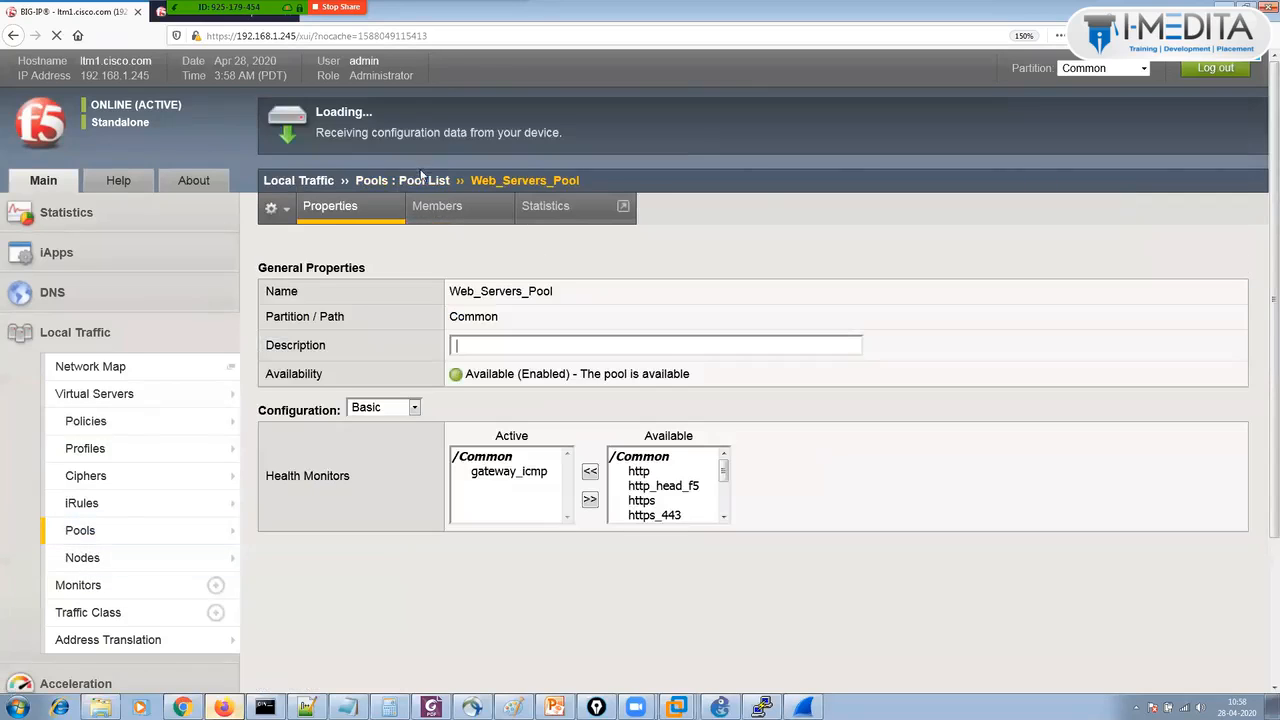
left_click(437, 206)
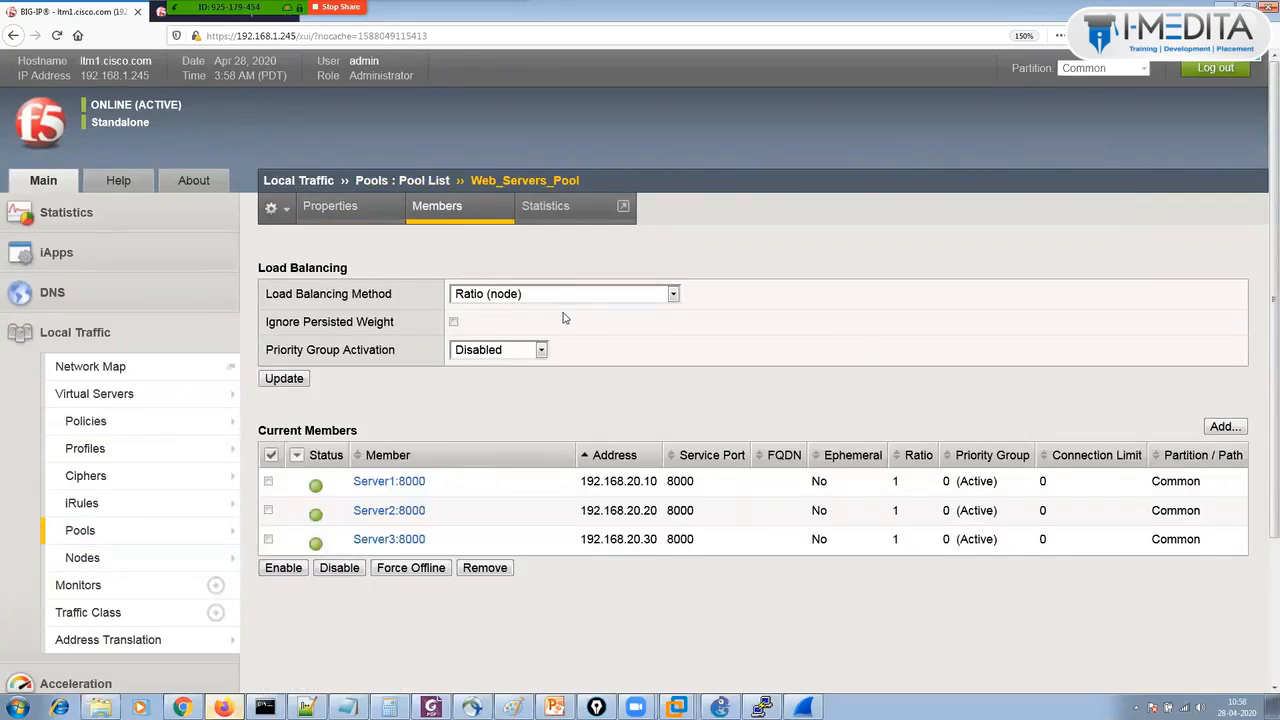
left_click(563, 297)
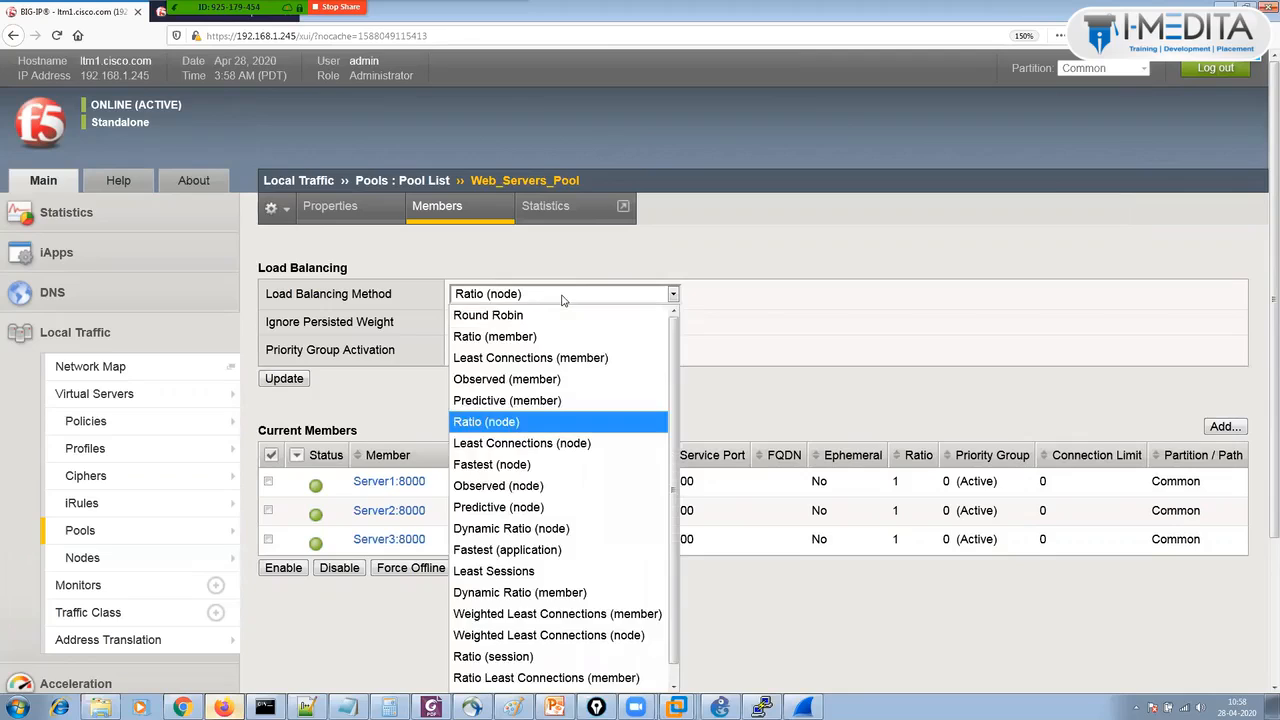
left_click(558, 337)
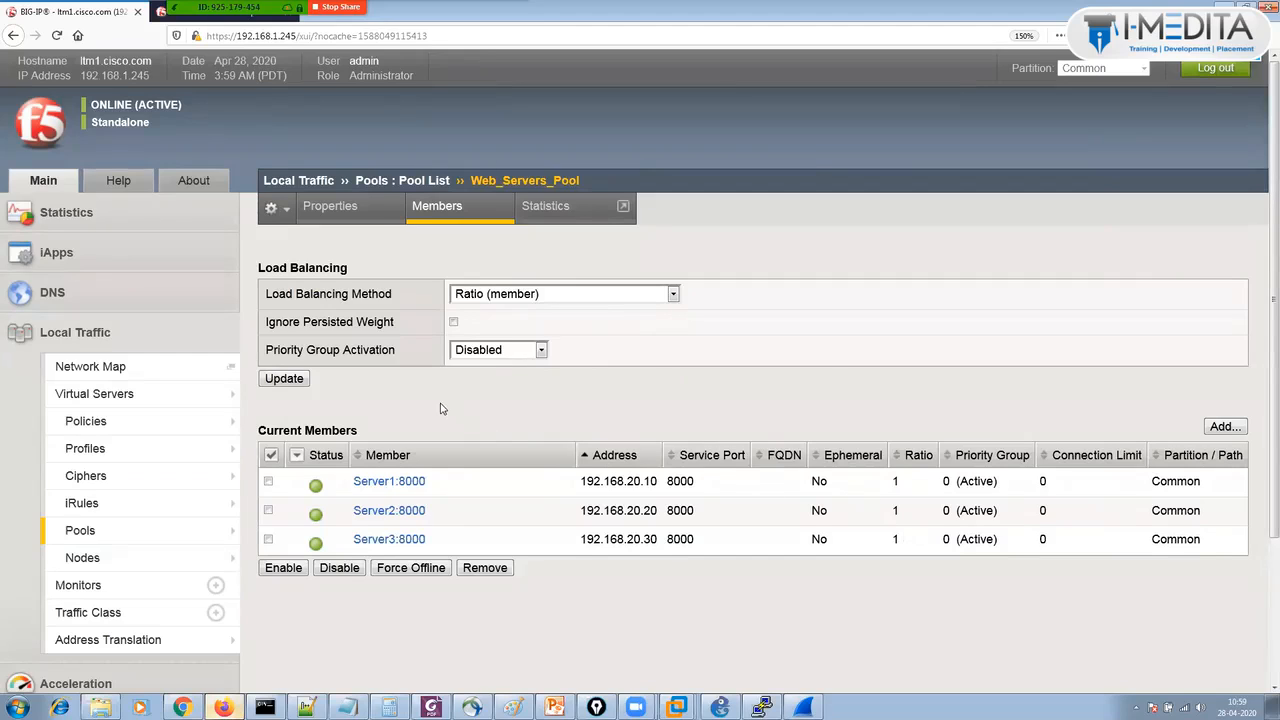
left_click(561, 295)
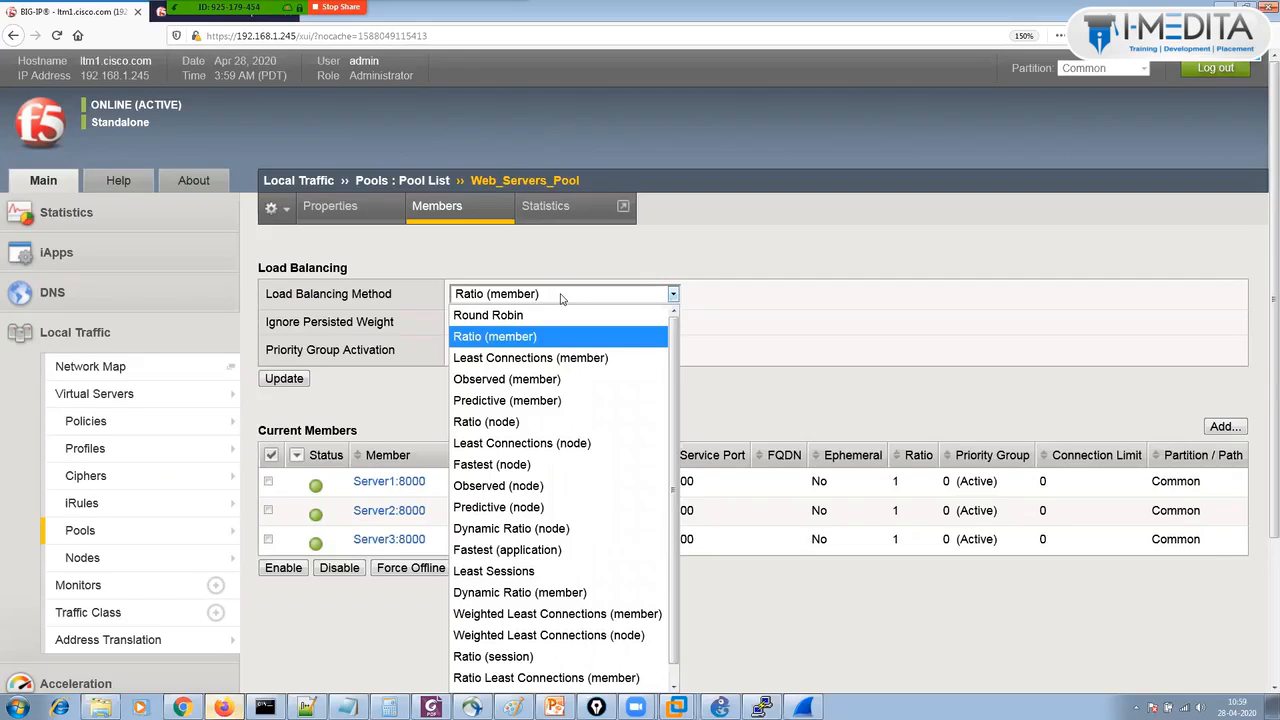
left_click(812, 370)
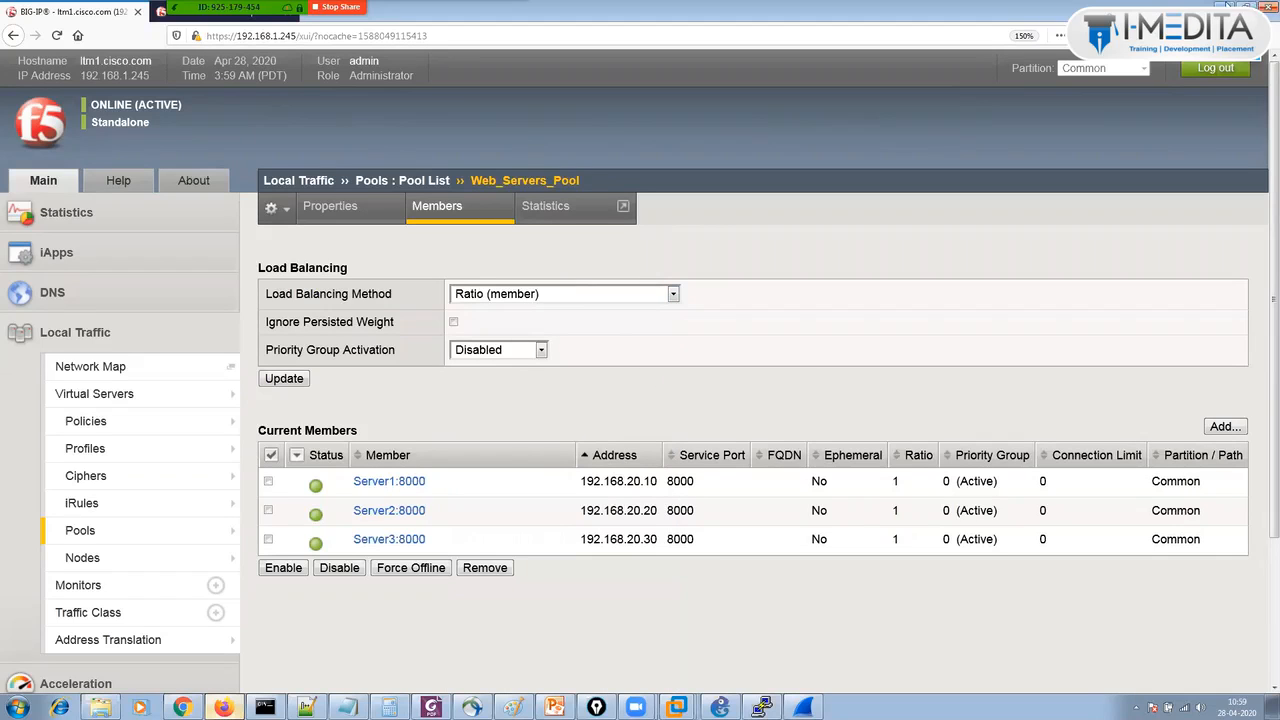
left_click(1228, 8)
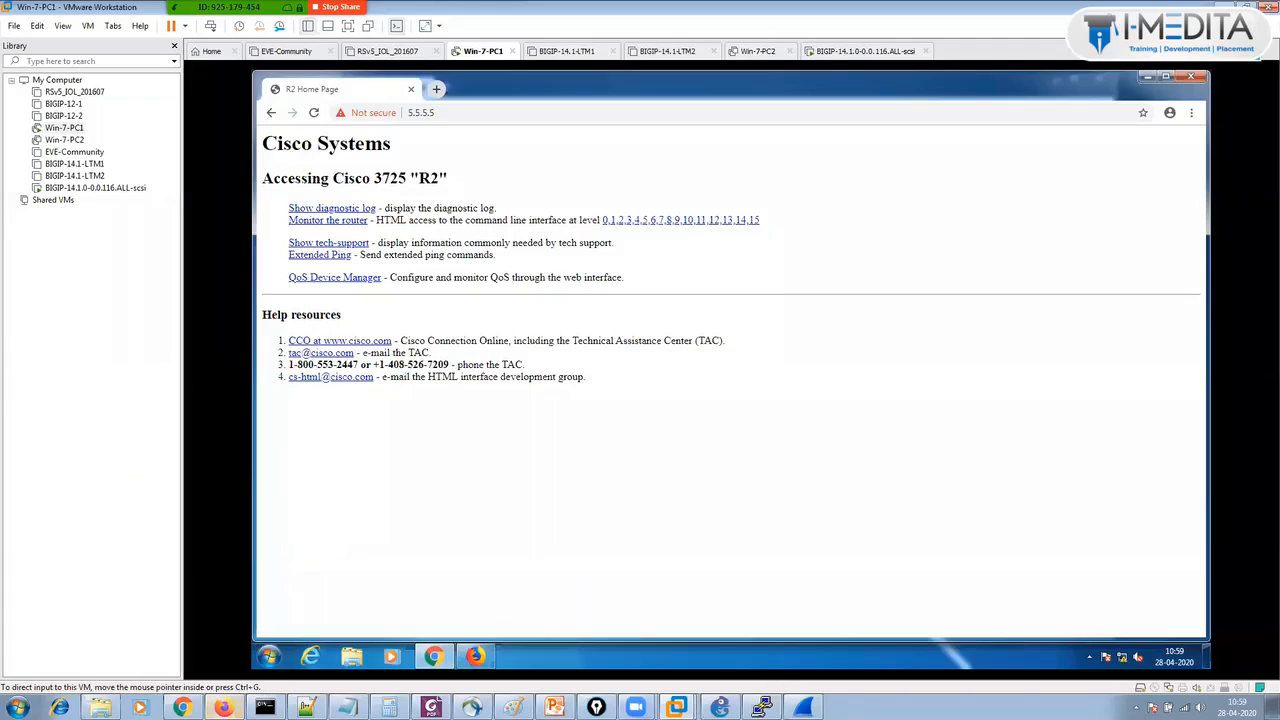
Bring the blank Untitled - Paint window to the front.
left_click(513, 707)
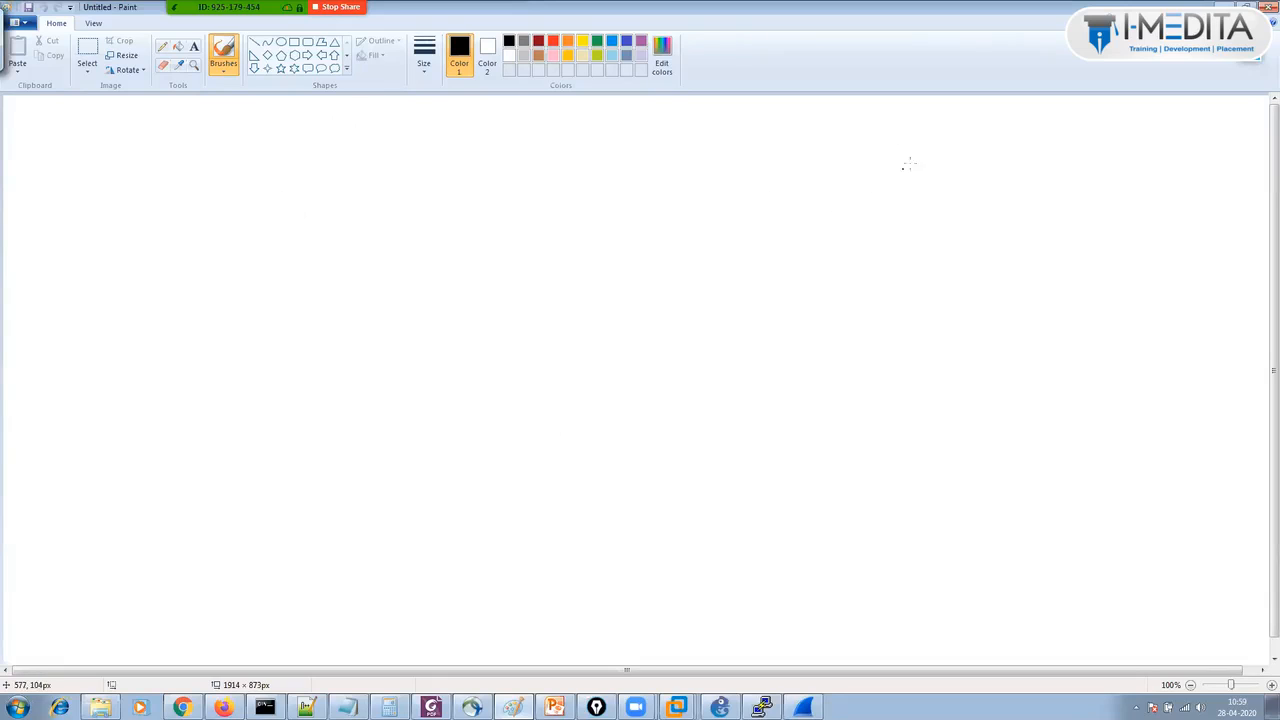
Draw three stacked server boxes on the right side of the canvas.
left_click_drag(906, 158, 840, 196)
mouse_move(880, 172)
left_mouse_down()
mouse_move(900, 186)
mouse_move(934, 168)
left_mouse_up()
mouse_move(852, 142)
left_mouse_down()
mouse_move(808, 214)
mouse_move(858, 142)
left_mouse_up()
mouse_move(816, 320)
left_mouse_down()
mouse_move(885, 298)
mouse_move(836, 368)
left_mouse_up()
left_click_drag(856, 345, 950, 340)
left_click_drag(802, 292, 810, 360)
left_click_drag(860, 296, 812, 366)
mouse_move(840, 506)
left_mouse_down()
mouse_move(813, 540)
mouse_move(844, 548)
left_mouse_up()
mouse_move(842, 546)
left_mouse_down()
mouse_move(884, 530)
mouse_move(906, 540)
left_mouse_up()
left_click_drag(778, 462, 962, 575)
left_click_drag(840, 452, 884, 568)
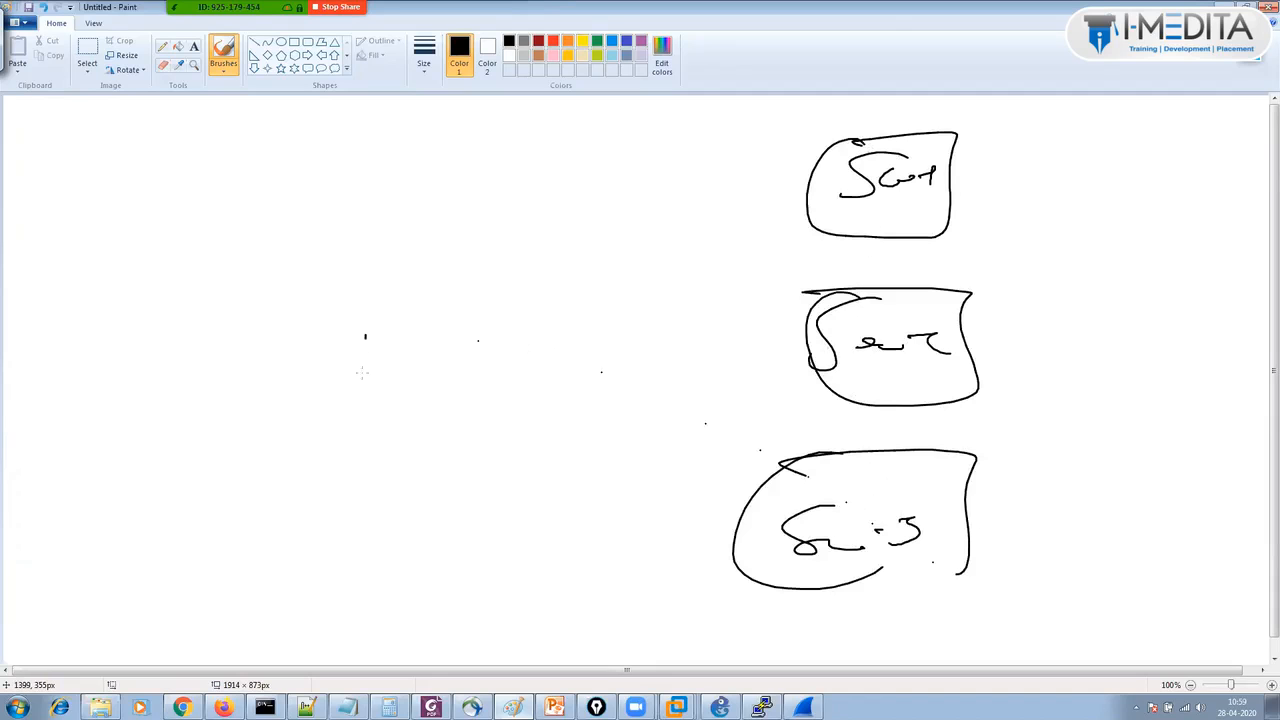
Draw a boxed BIG-IP label on the left, wired by lines to all three servers.
mouse_move(362, 373)
left_mouse_down()
mouse_move(510, 316)
mouse_move(496, 342)
left_mouse_up()
mouse_move(298, 278)
left_mouse_down()
mouse_move(494, 360)
mouse_move(370, 280)
left_mouse_up()
left_click_drag(494, 340, 672, 334)
left_click_drag(682, 148, 646, 486)
left_click_drag(660, 210, 814, 205)
left_click_drag(660, 372, 816, 355)
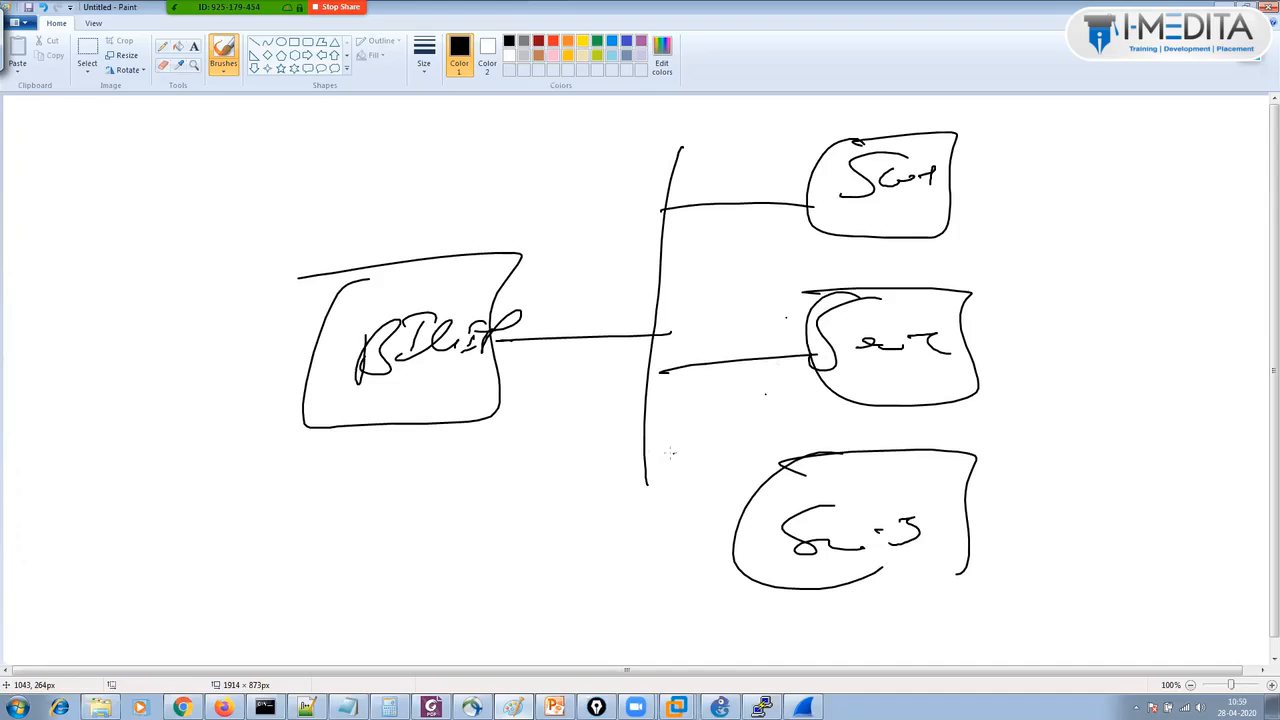
mouse_move(640, 442)
left_mouse_down()
mouse_move(641, 565)
mouse_move(744, 525)
left_mouse_up()
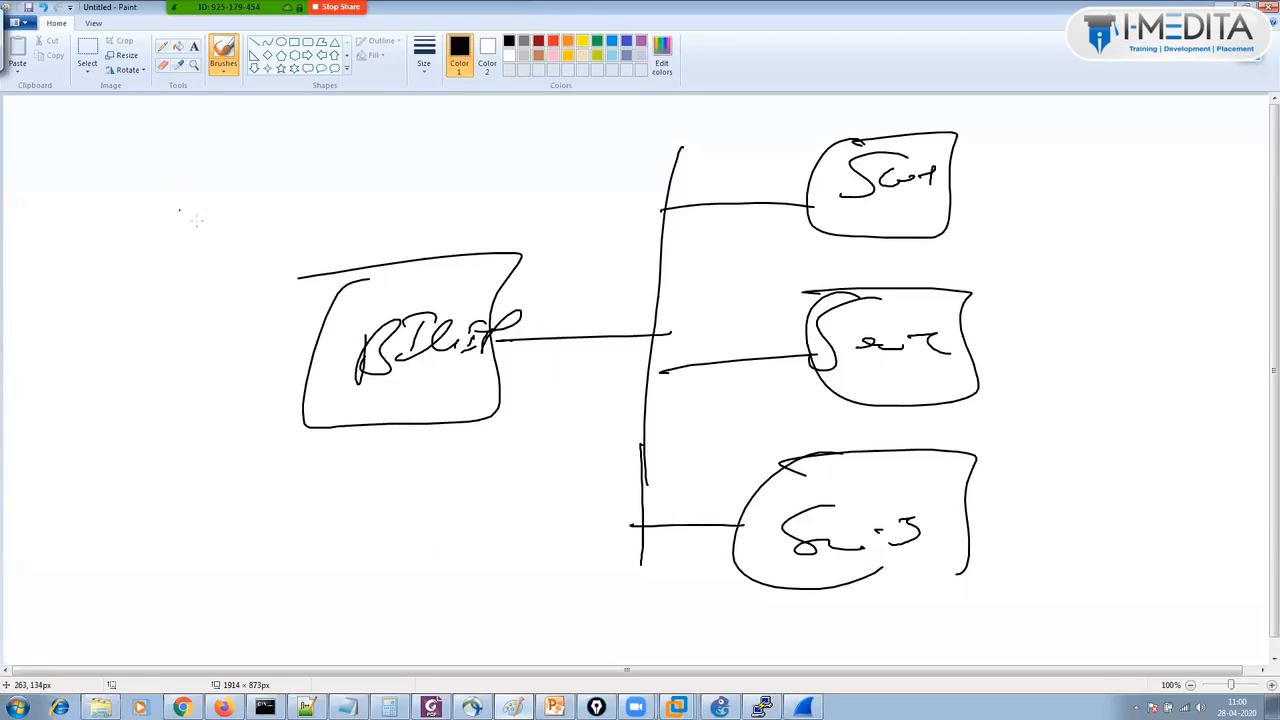
Bracket the three servers and write a double-underlined 'Same' beside the bracket.
left_click_drag(921, 217, 922, 237)
mouse_move(981, 128)
left_mouse_down()
mouse_move(1033, 125)
mouse_move(1066, 482)
mouse_move(910, 589)
left_mouse_up()
left_click_drag(1176, 314, 1108, 360)
left_click_drag(1170, 338, 1182, 356)
left_click_drag(1184, 345, 1228, 366)
left_click_drag(1136, 380, 1218, 374)
left_click_drag(1134, 395, 1220, 391)
Write 'Static' below Same, underline and circle it, and mark the third server box.
left_click_drag(1116, 452, 1080, 482)
left_click_drag(1145, 446, 1128, 490)
mouse_move(1108, 480)
left_mouse_down()
mouse_move(1164, 467)
mouse_move(1163, 487)
mouse_move(1177, 483)
left_mouse_up()
left_click_drag(1168, 474, 1186, 472)
mouse_move(1187, 472)
left_mouse_down()
mouse_move(1188, 484)
mouse_move(1216, 484)
left_mouse_up()
left_click_drag(1120, 494, 1222, 492)
mouse_move(1074, 438)
left_mouse_down()
mouse_move(1054, 464)
mouse_move(1174, 428)
left_mouse_up()
mouse_move(1064, 444)
left_mouse_down()
mouse_move(1062, 468)
mouse_move(1160, 424)
mouse_move(1184, 428)
left_mouse_up()
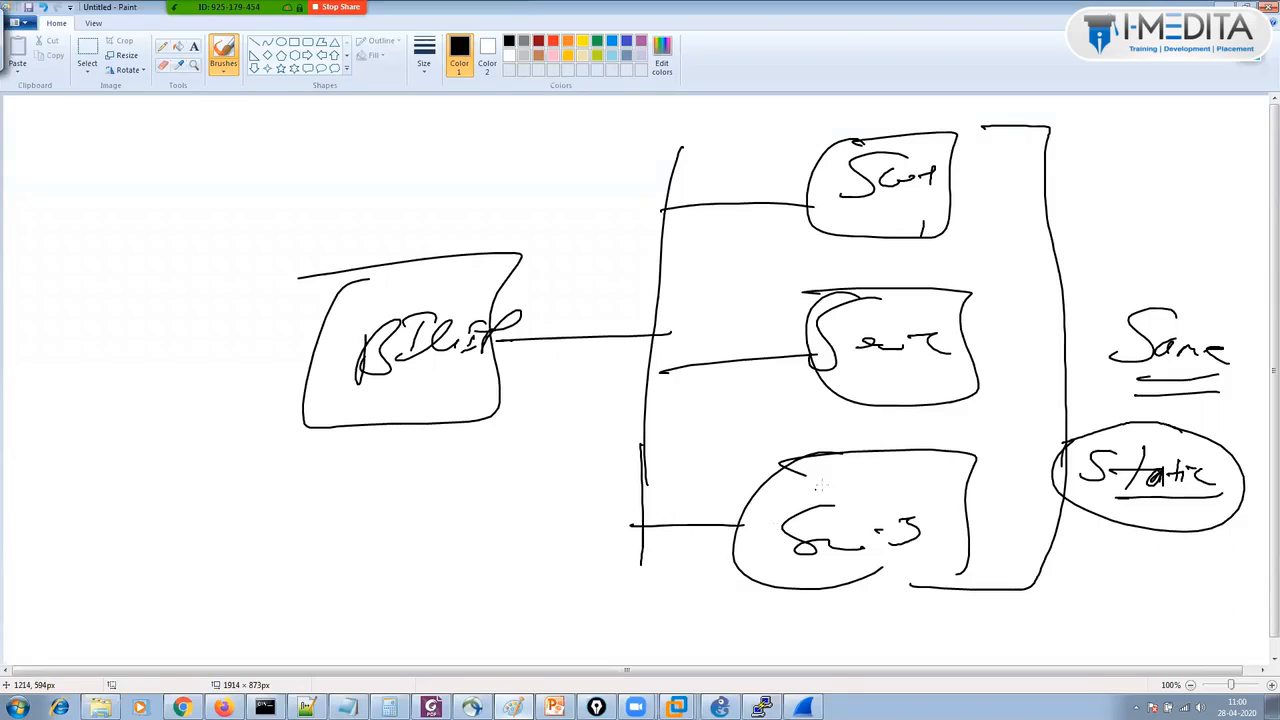
left_click_drag(826, 478, 903, 480)
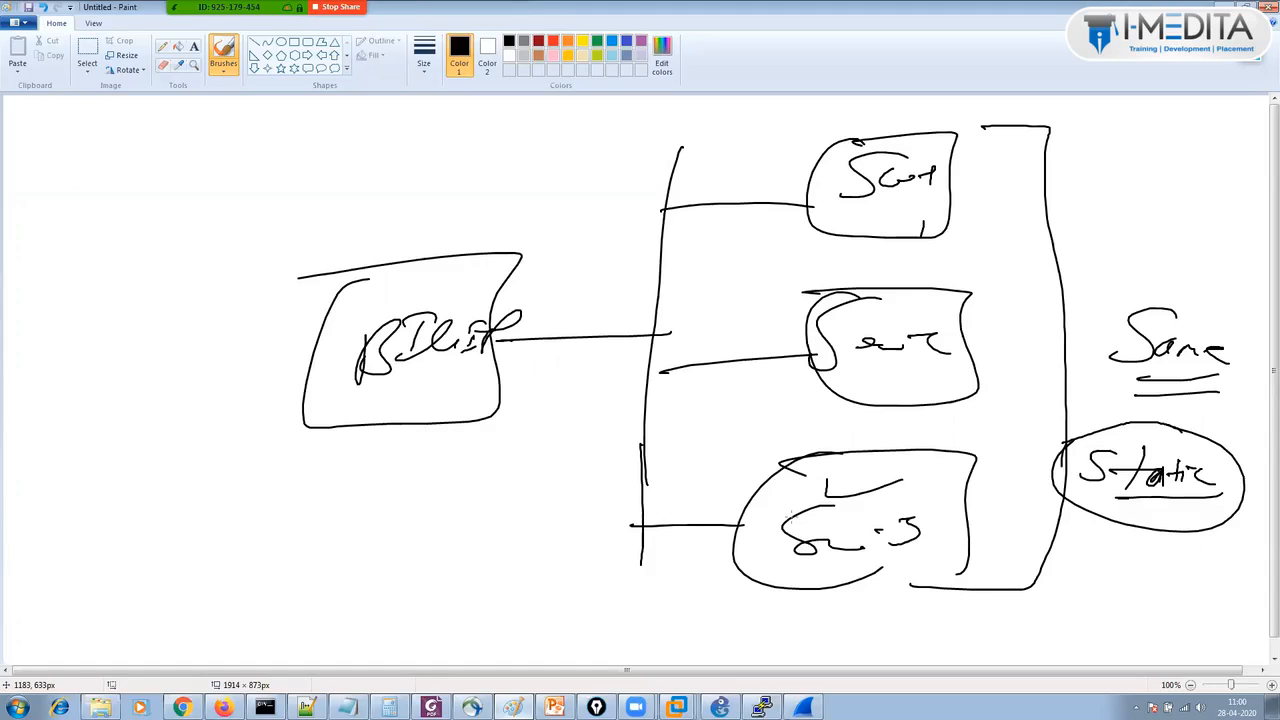
Write and underline the heading 'Least Connection' at the top left.
mouse_move(91, 118)
left_mouse_down()
mouse_move(102, 156)
mouse_move(126, 150)
left_mouse_up()
left_click_drag(126, 150, 150, 156)
mouse_move(154, 152)
left_mouse_down()
mouse_move(155, 131)
mouse_move(196, 153)
left_mouse_up()
left_click_drag(208, 140, 294, 148)
mouse_move(296, 128)
left_mouse_down()
mouse_move(302, 150)
mouse_move(328, 146)
left_mouse_up()
left_click_drag(330, 140, 346, 140)
left_click_drag(42, 179, 334, 152)
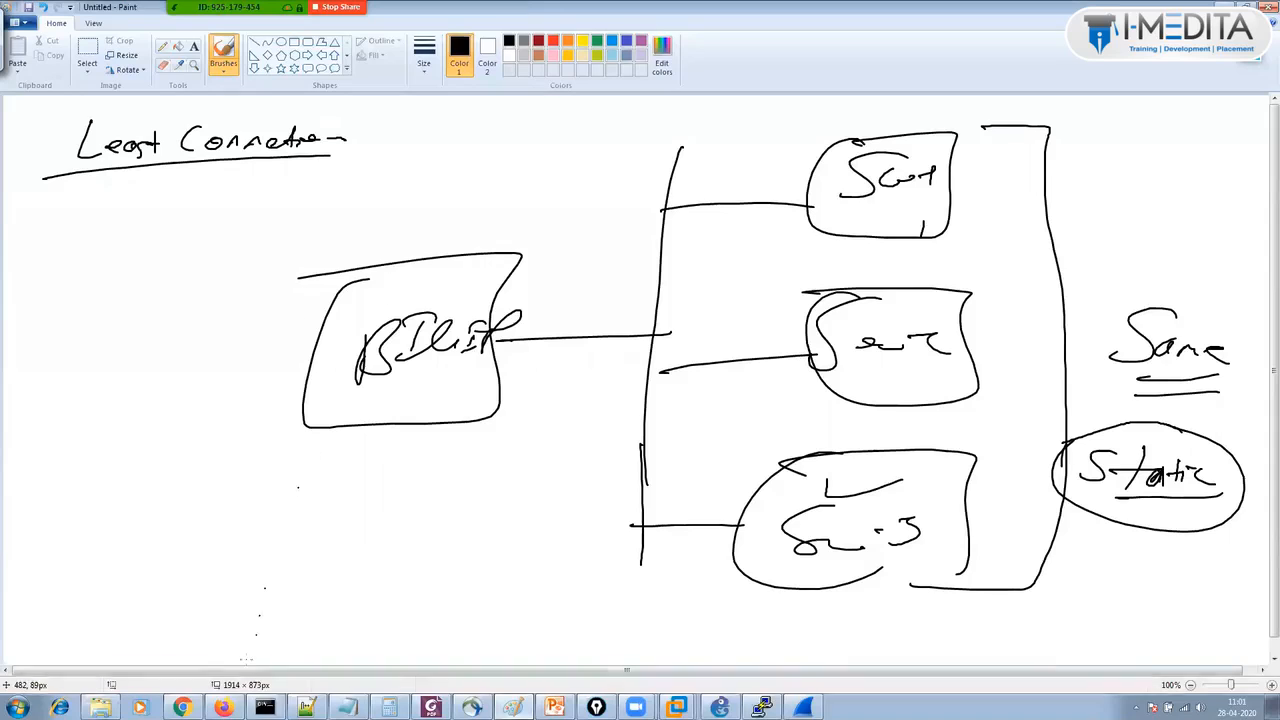
Show the desktop and open the SDWAN-Documentation folder.
left_click(431, 707)
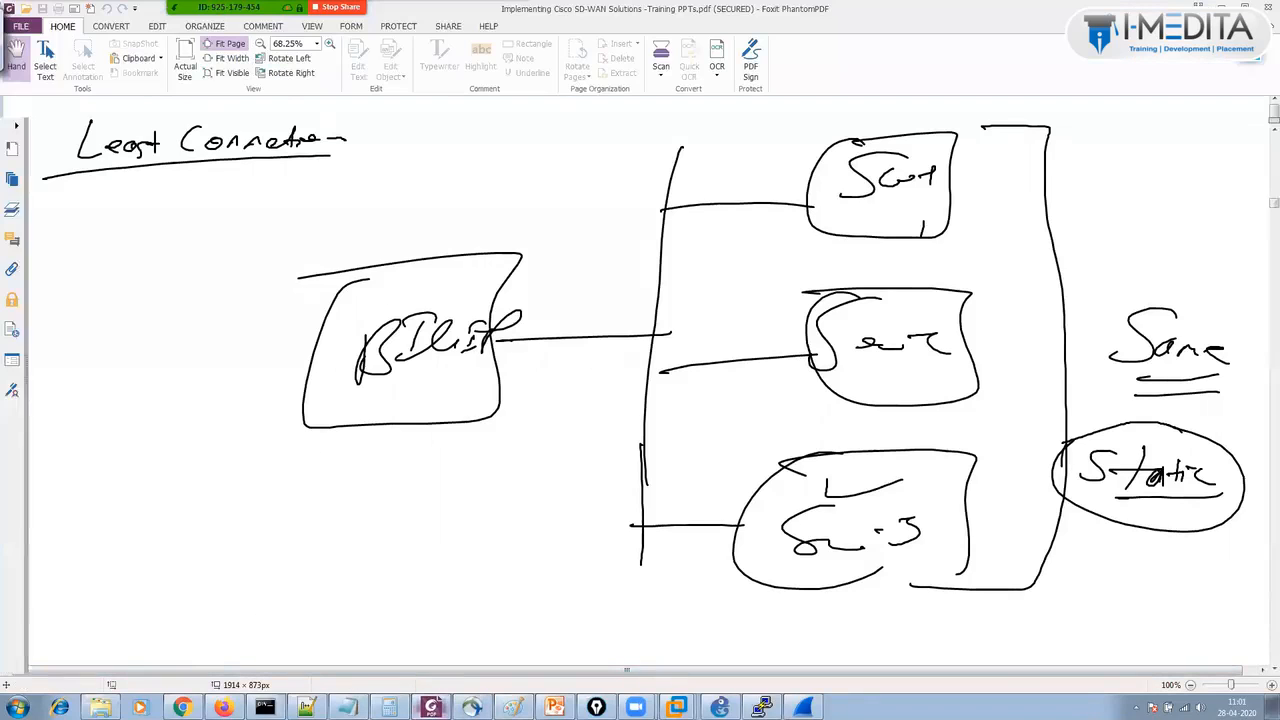
left_click(513, 707)
left_click(1274, 708)
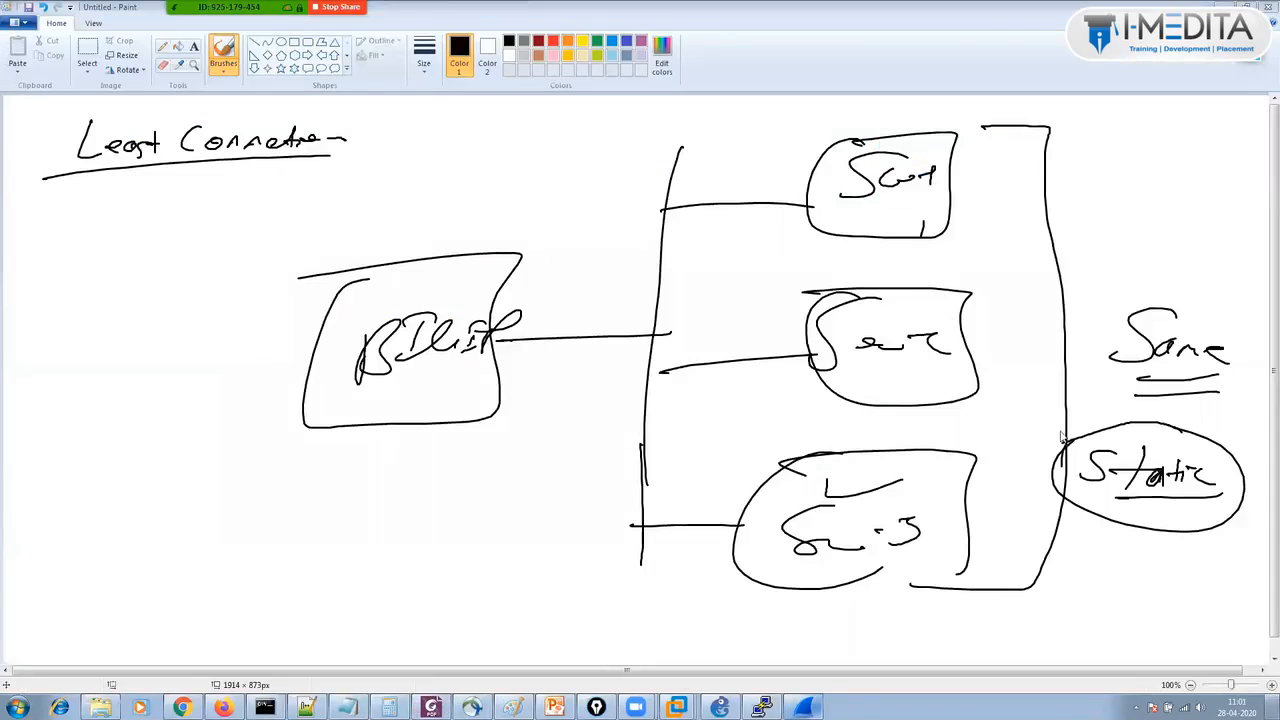
double_click(274, 176)
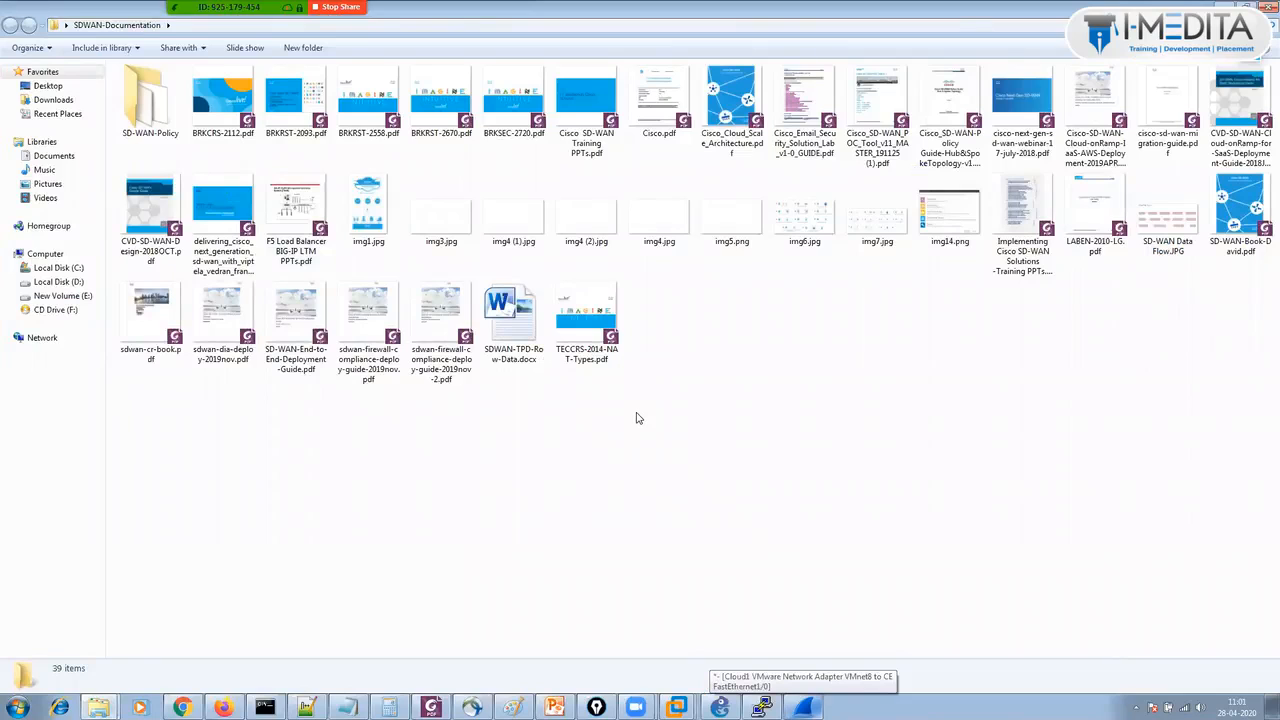
Open F5 Load Balancer BIG-IP LTM PPTs.pdf in Foxit PhantomPDF.
left_click(367, 374)
left_click(447, 360)
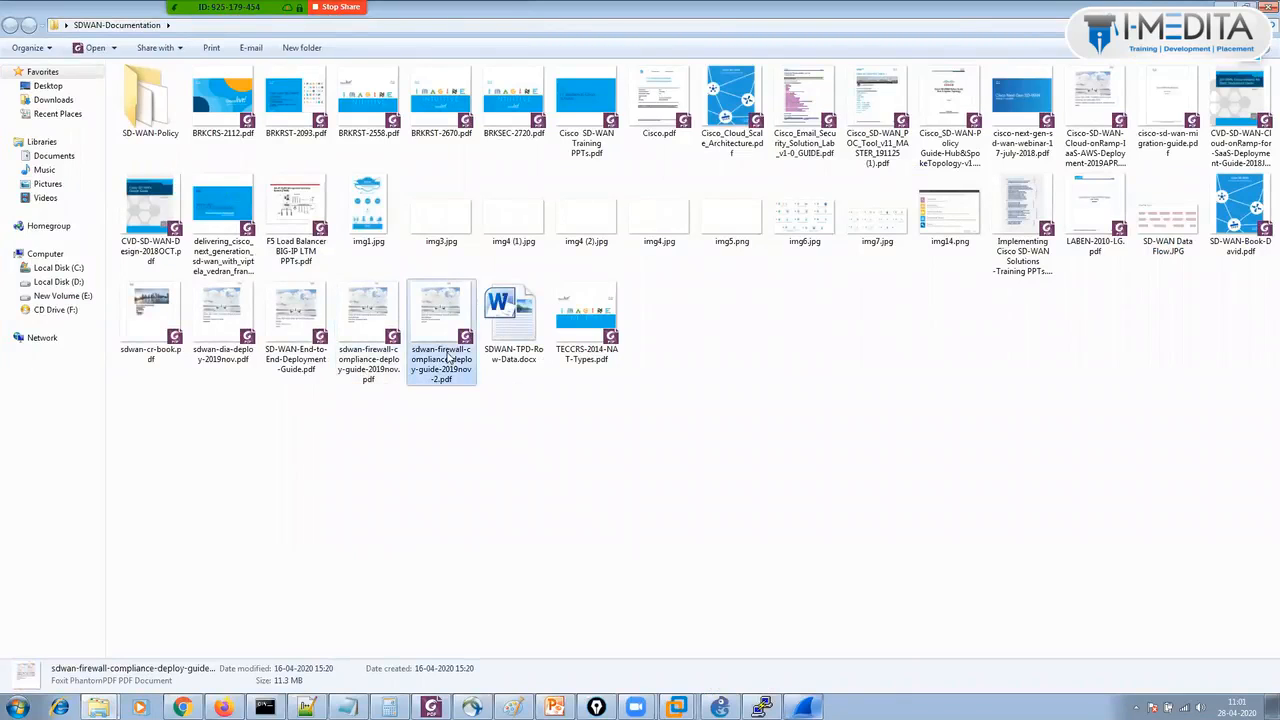
double_click(320, 226)
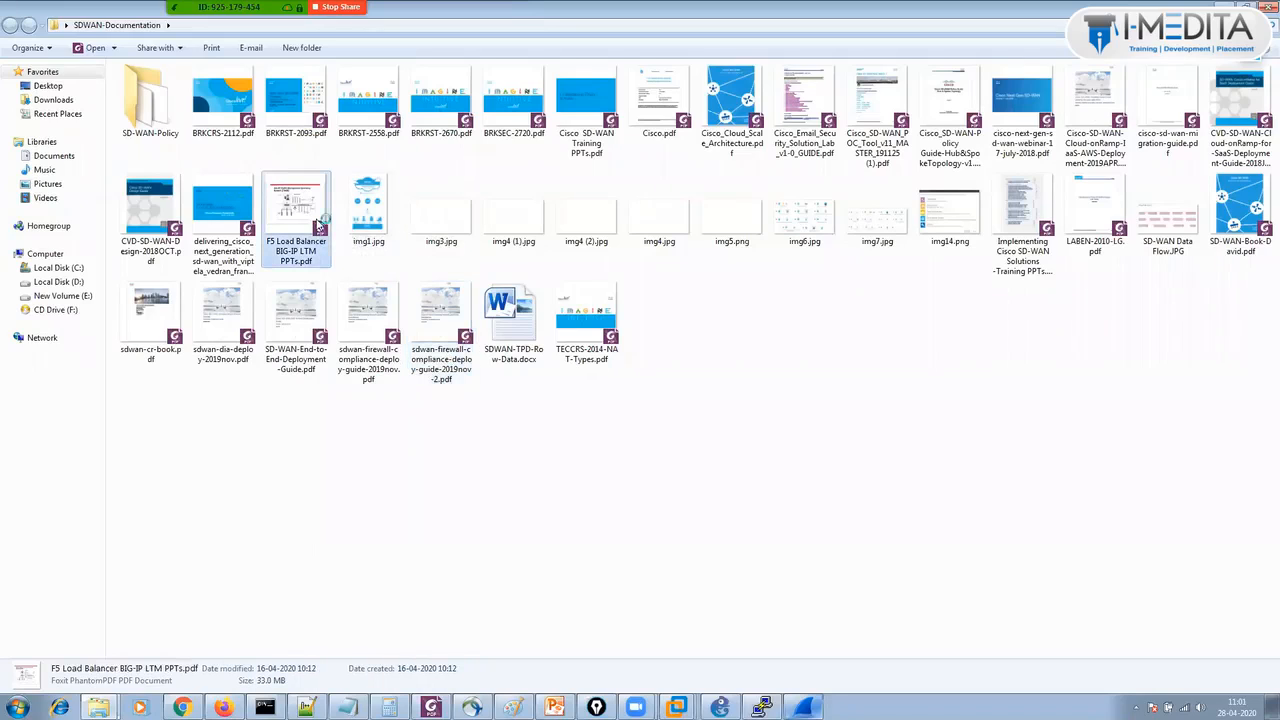
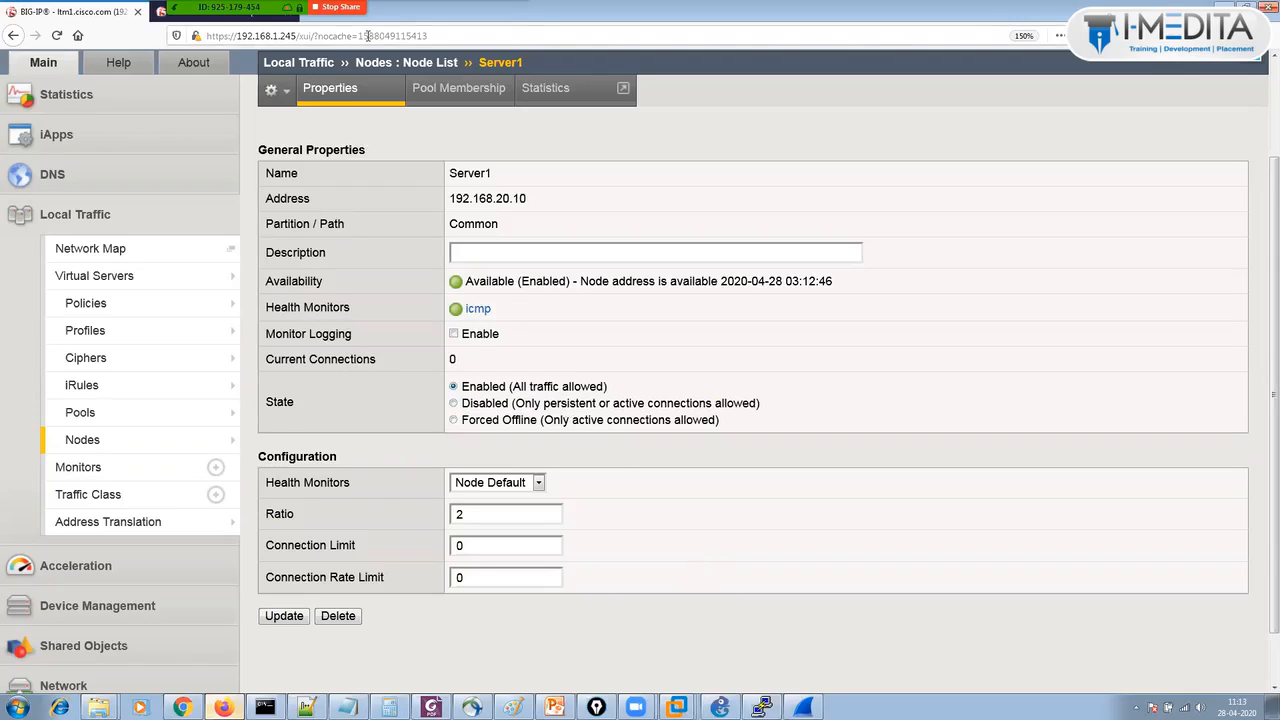
Go back to the Node List showing Server1, Server2 and Server3 (192.168.20.10–.30).
left_click(386, 66)
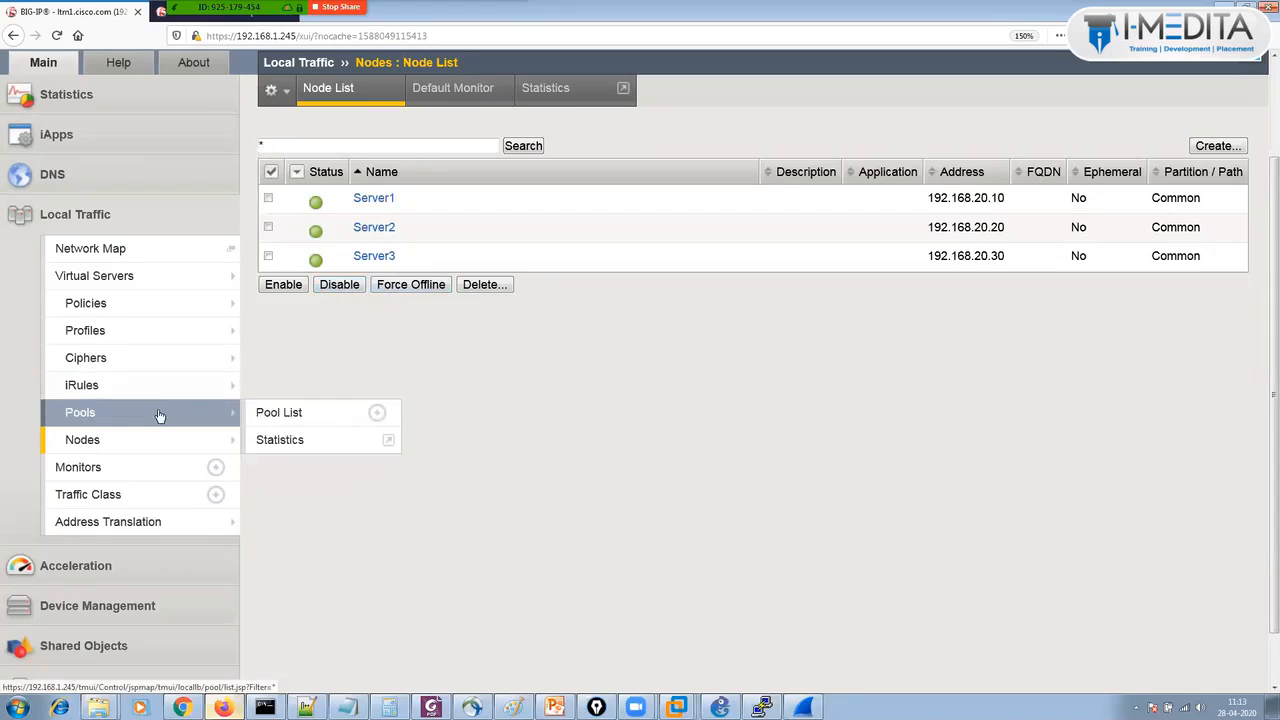
Show Web_Servers_Pool's three port-8000 members with the page's Help panel alongside.
scroll(158, 416, "up", 1)
left_click(408, 318)
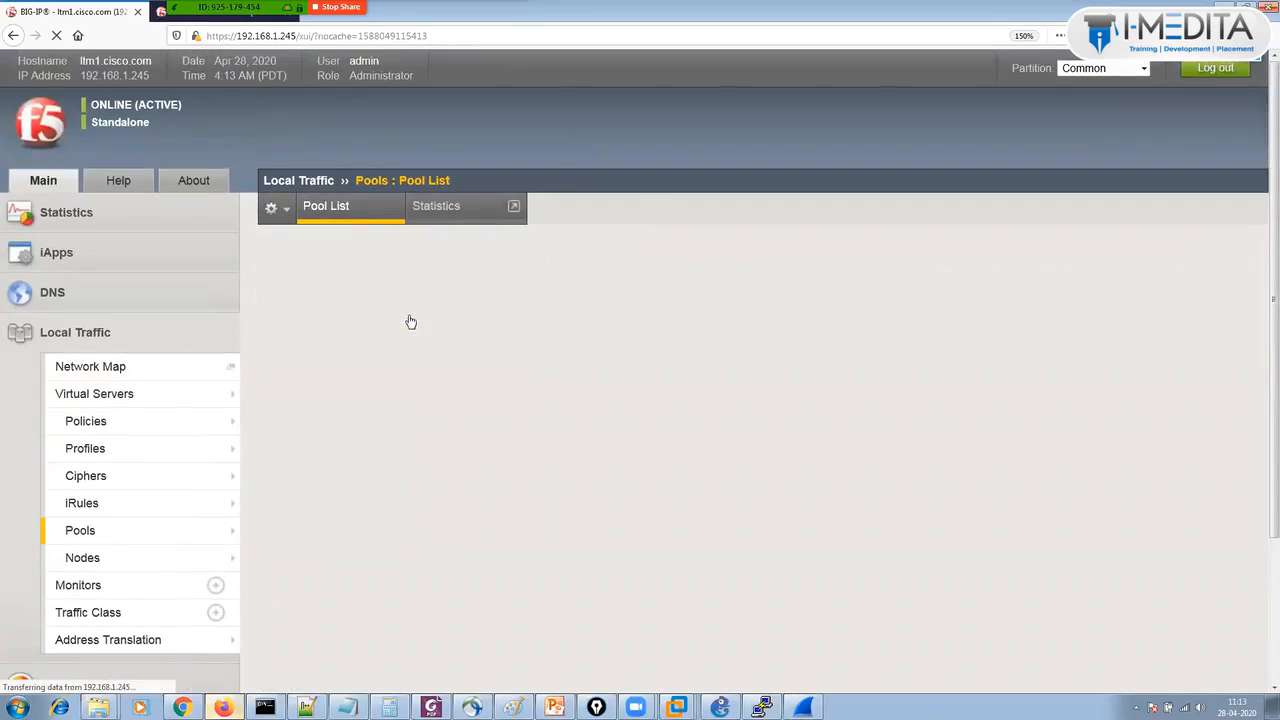
left_click(437, 208)
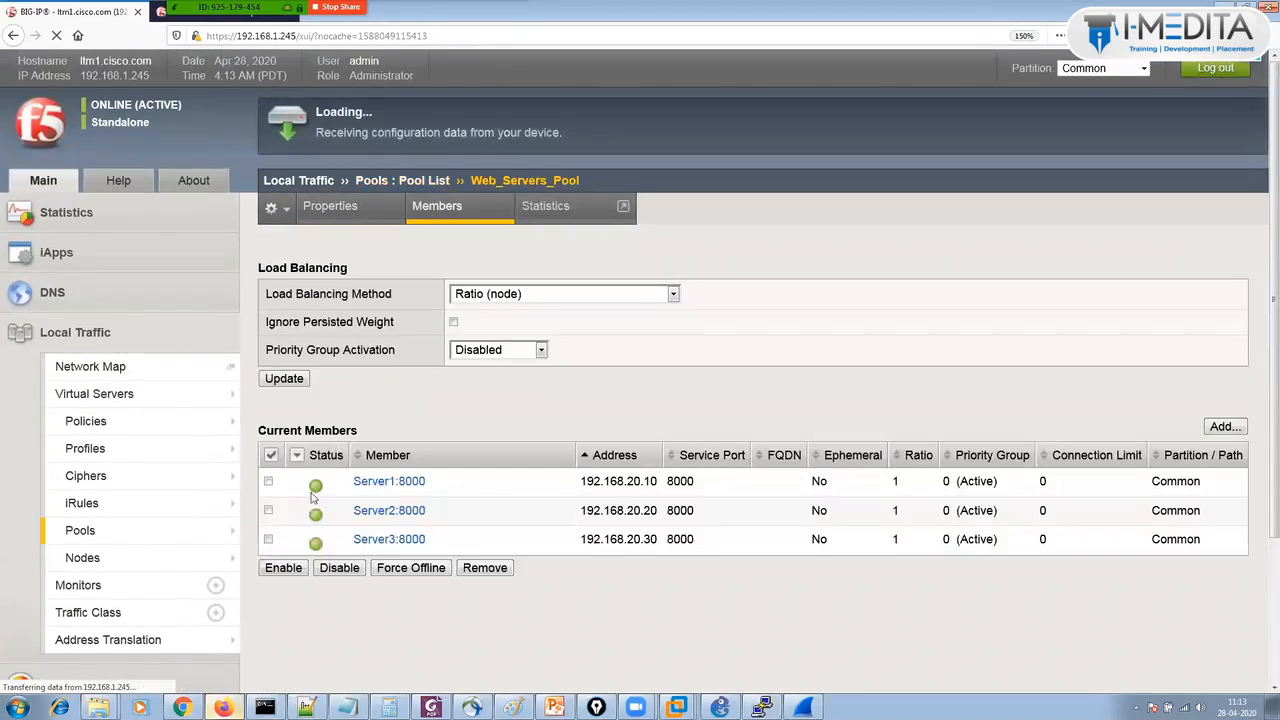
left_click(115, 182)
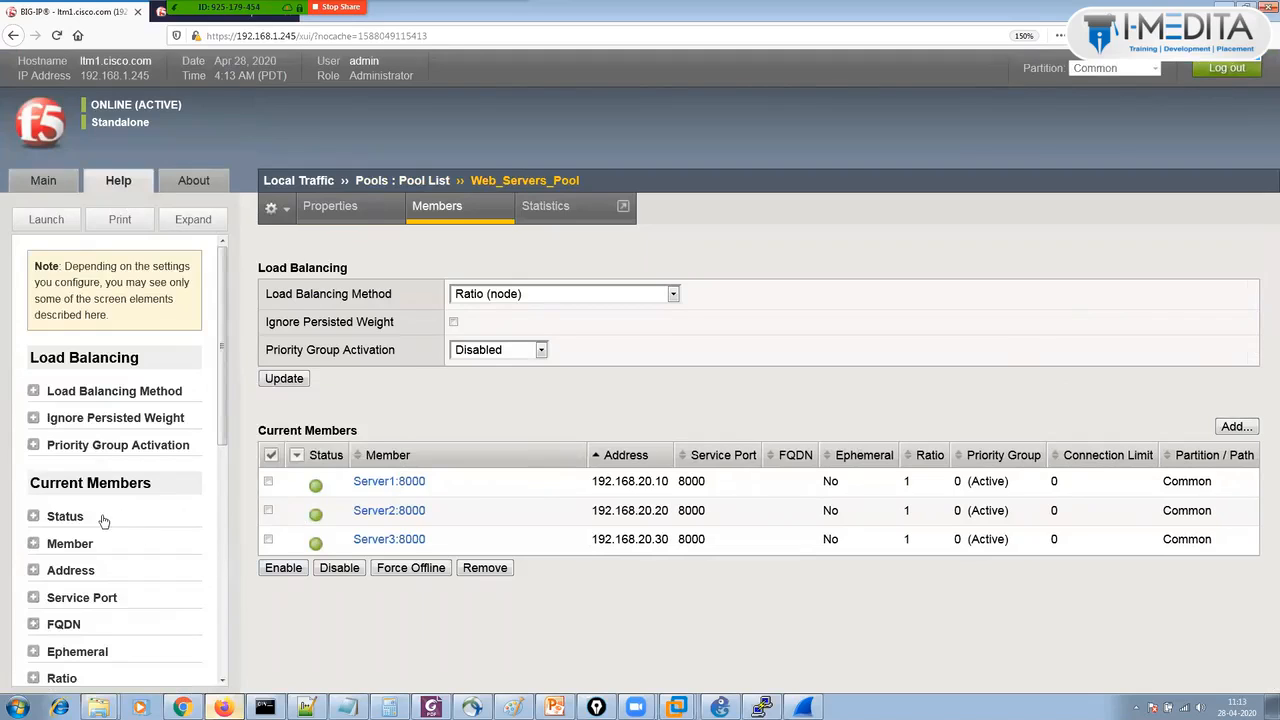
Expand the Help explanations for Status, Disable and Force Offline.
left_click(34, 517)
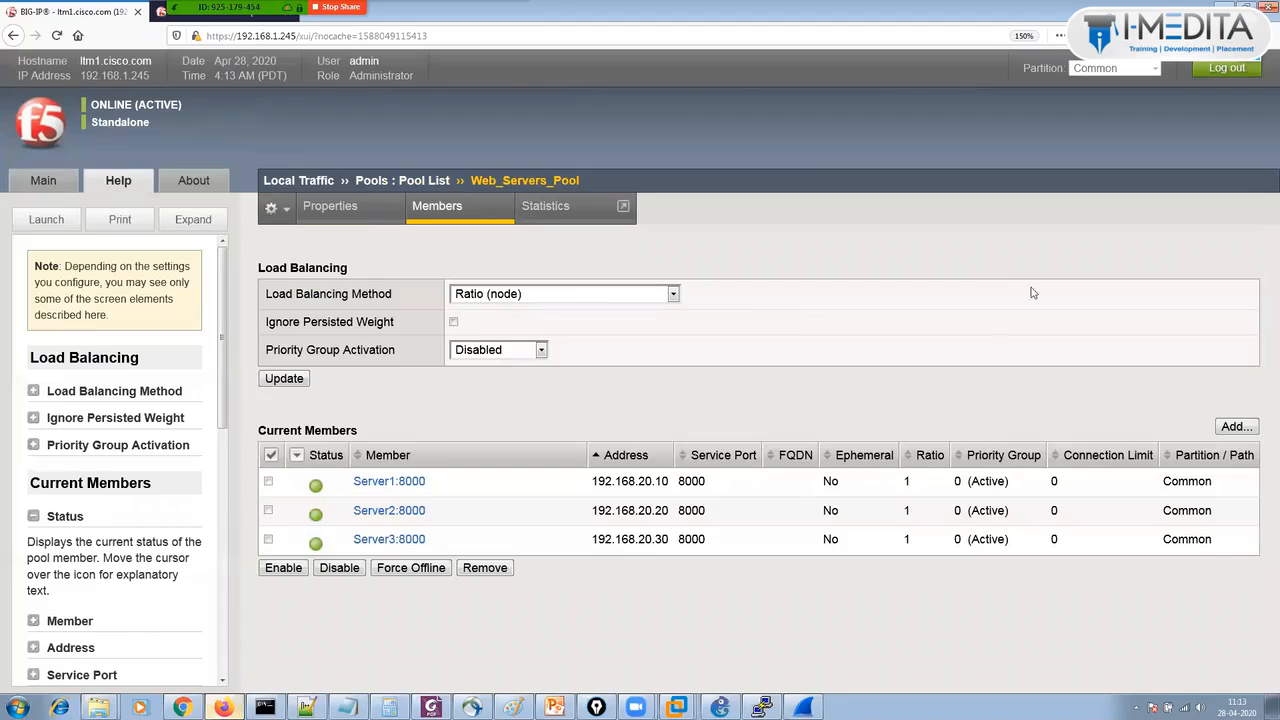
scroll(218, 515, "down", 1)
scroll(218, 515, "down", 5)
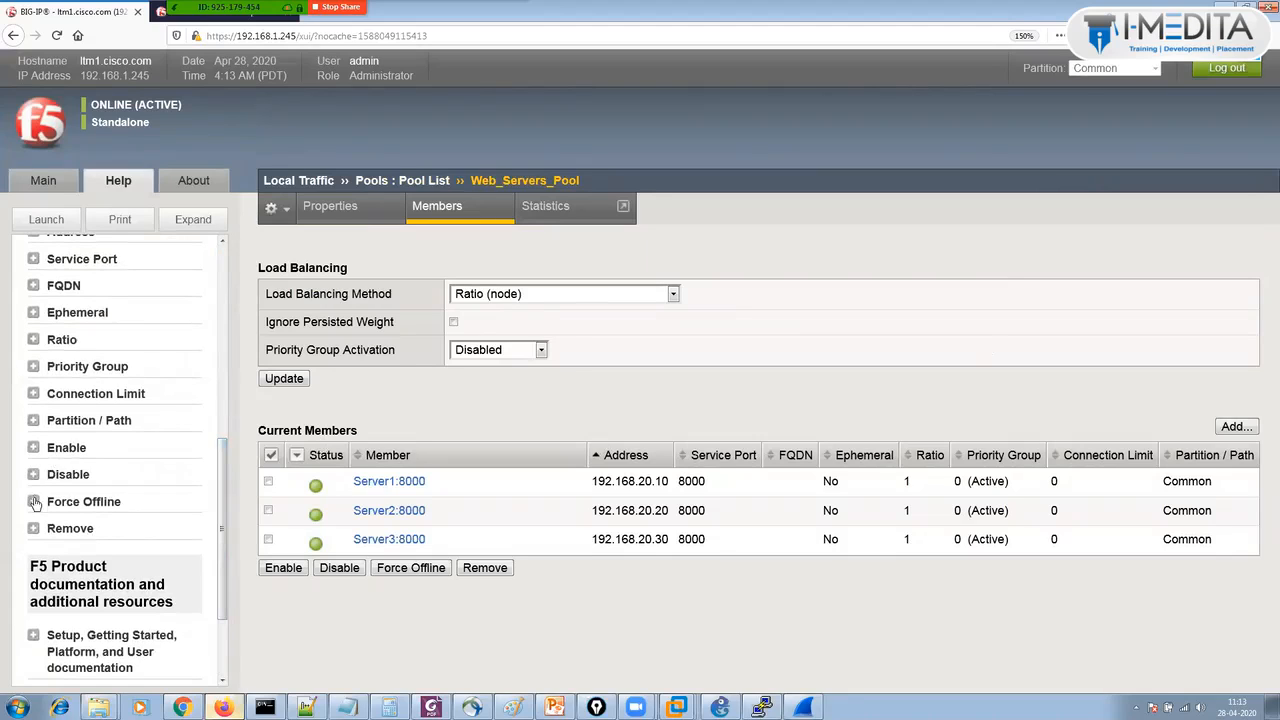
left_click(34, 476)
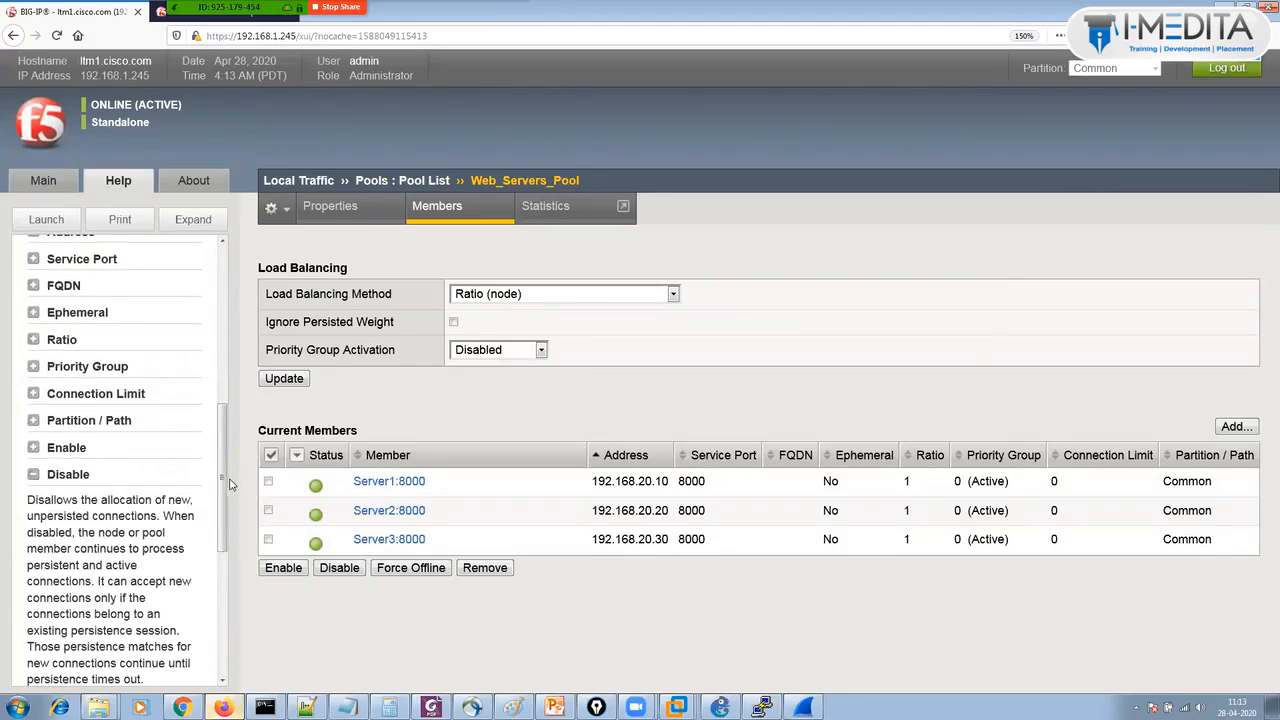
scroll(228, 488, "down", 3)
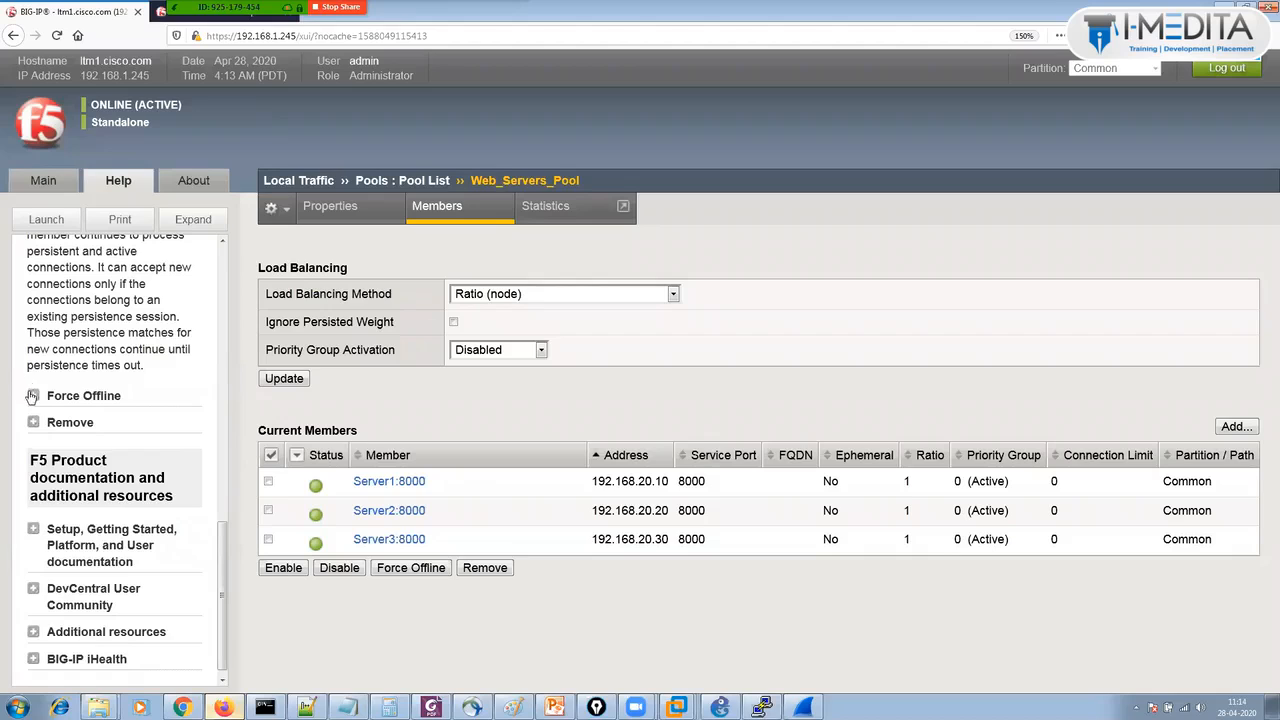
left_click(33, 395)
scroll(228, 525, "up", 2)
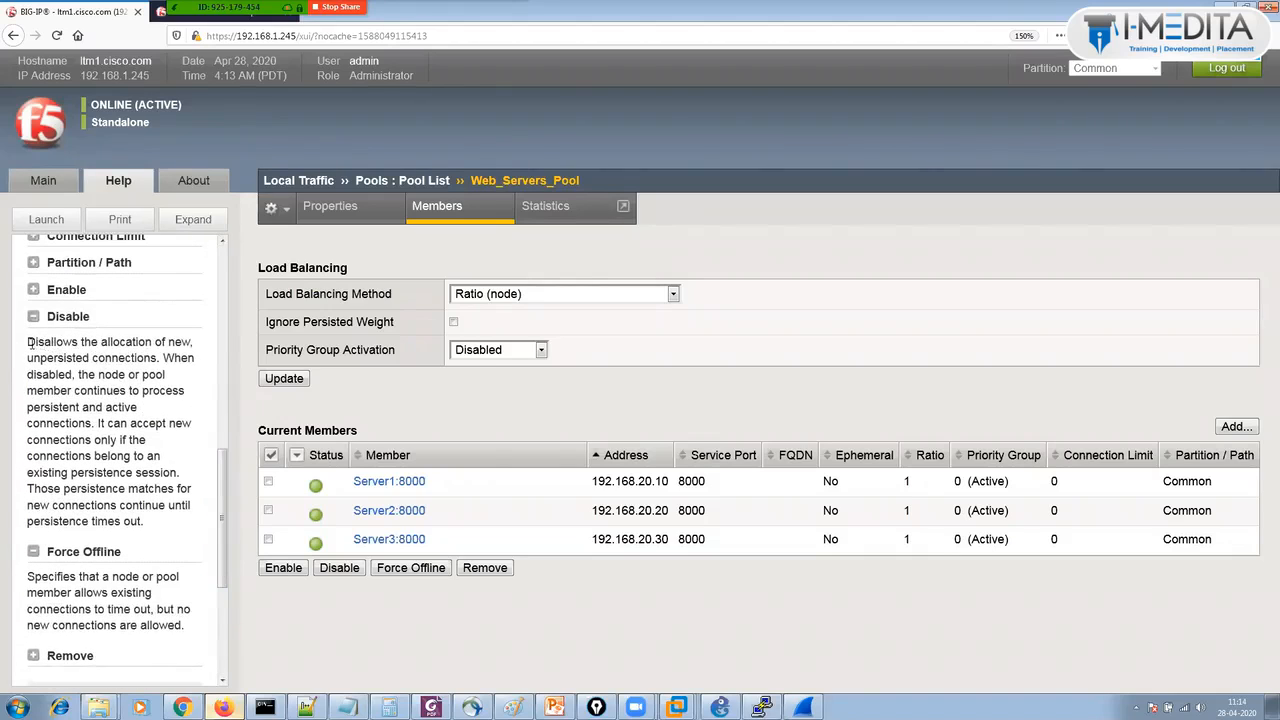
Highlight the Disable and Force Offline descriptions, covering persistent connections and connection timeouts.
left_click_drag(27, 342, 138, 358)
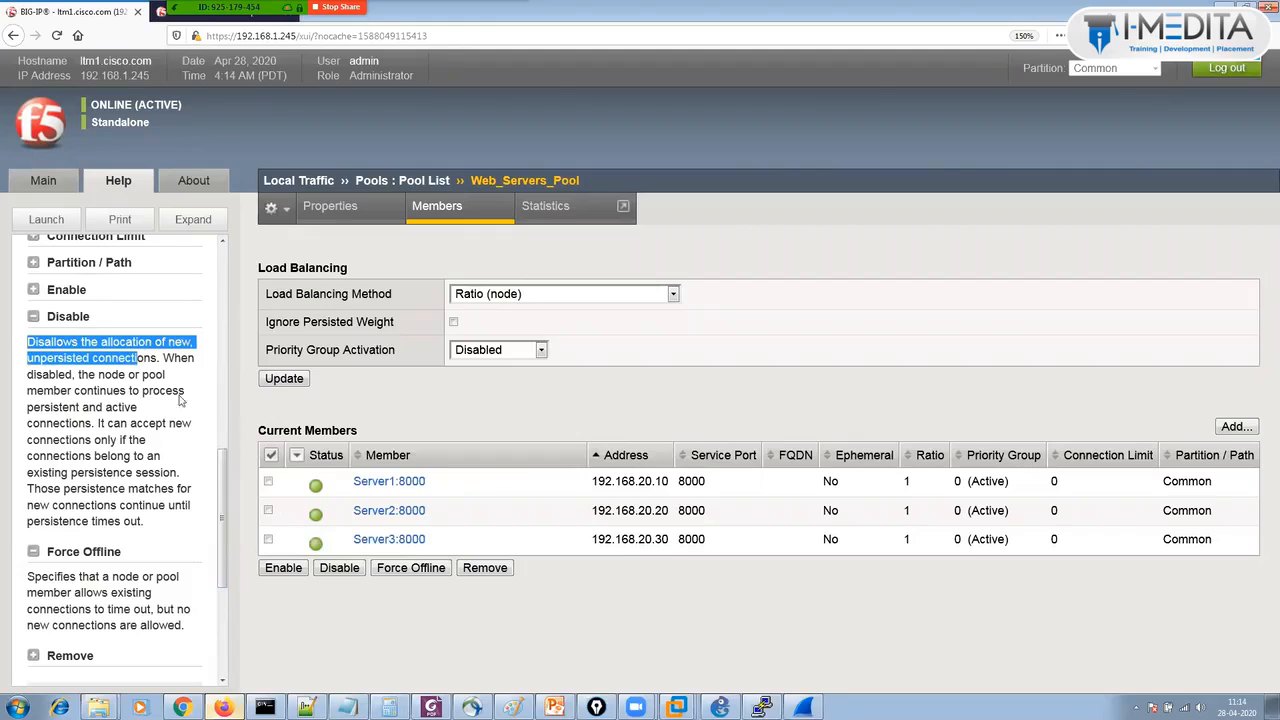
left_click(39, 378)
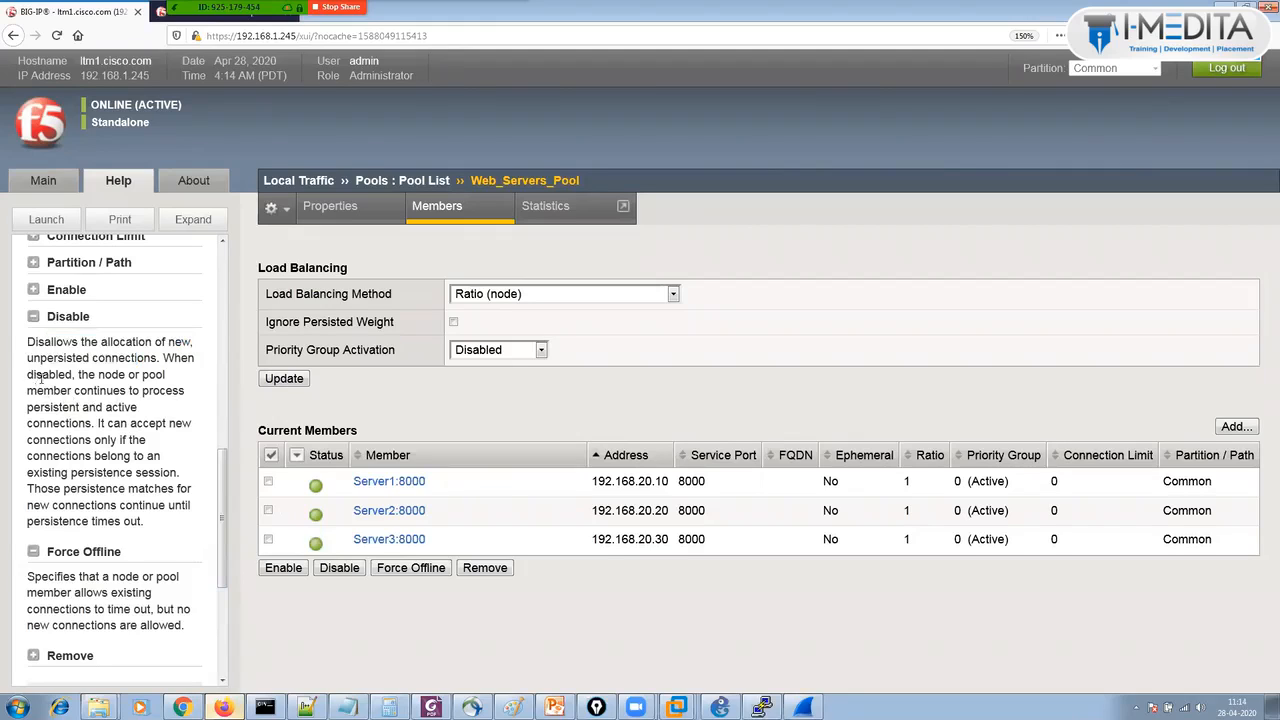
left_click_drag(40, 378, 177, 465)
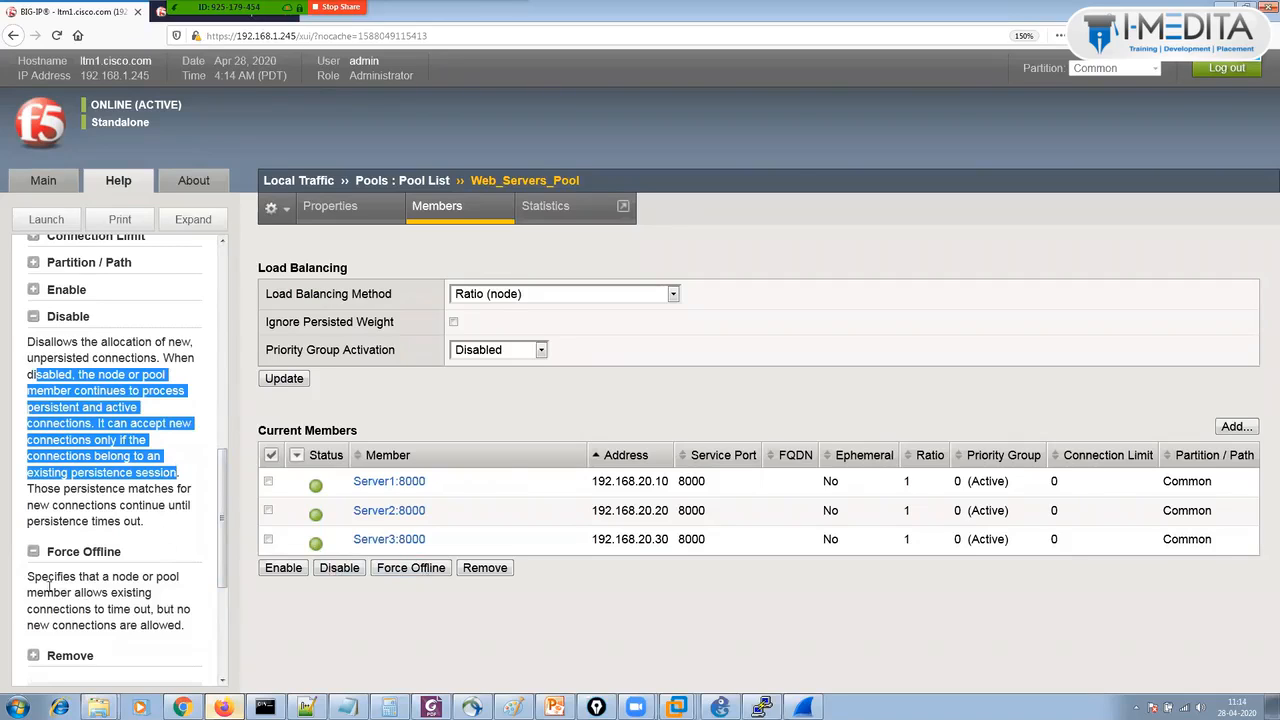
left_click_drag(28, 578, 157, 612)
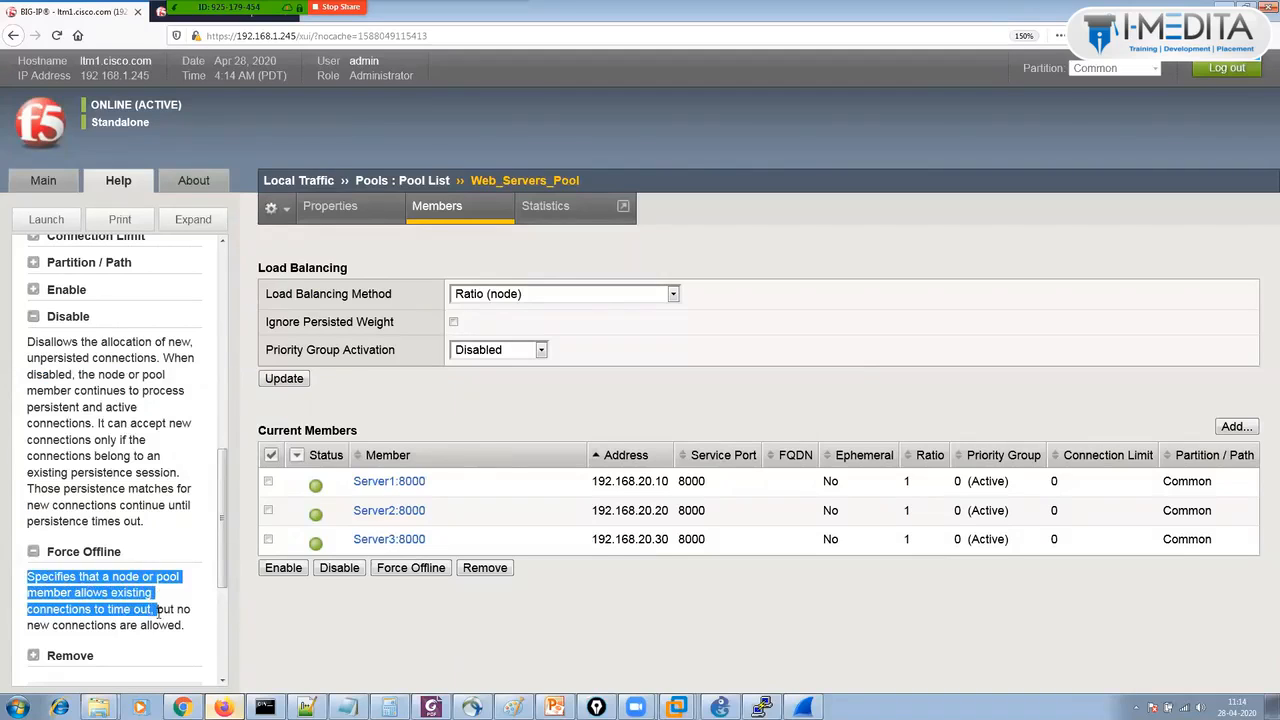
left_click(160, 609)
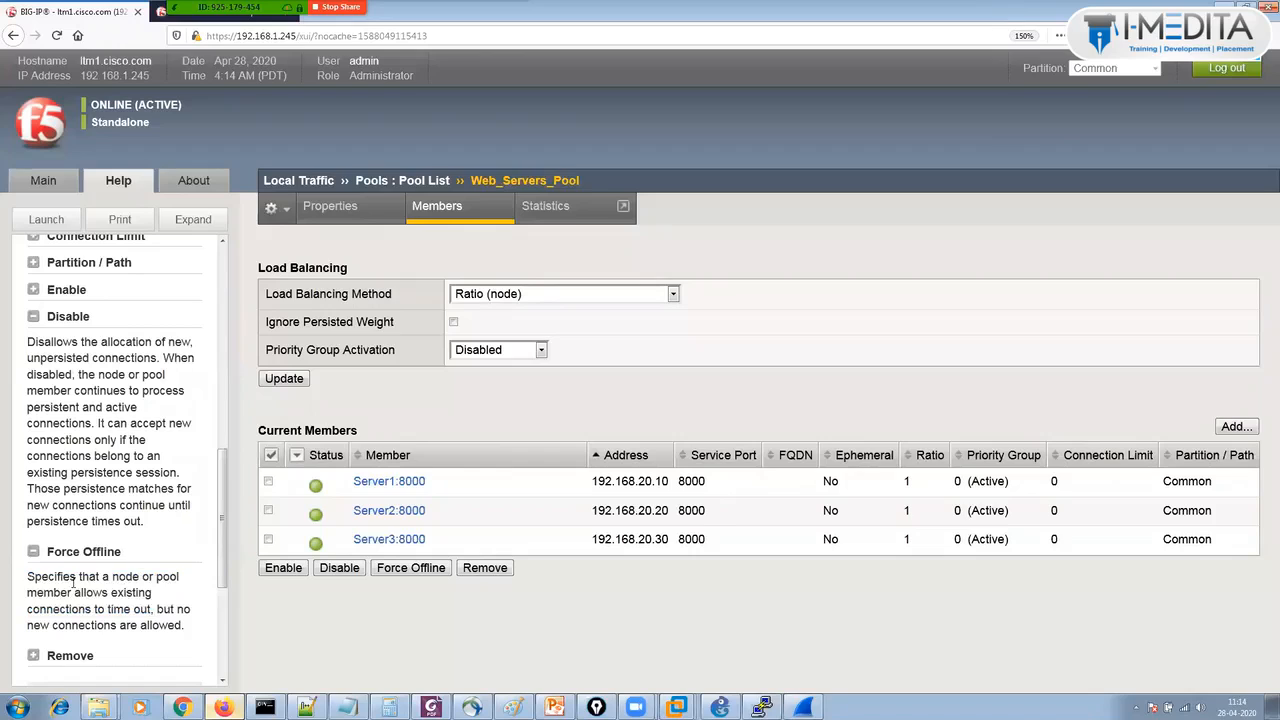
left_click_drag(38, 580, 184, 622)
left_click(160, 609)
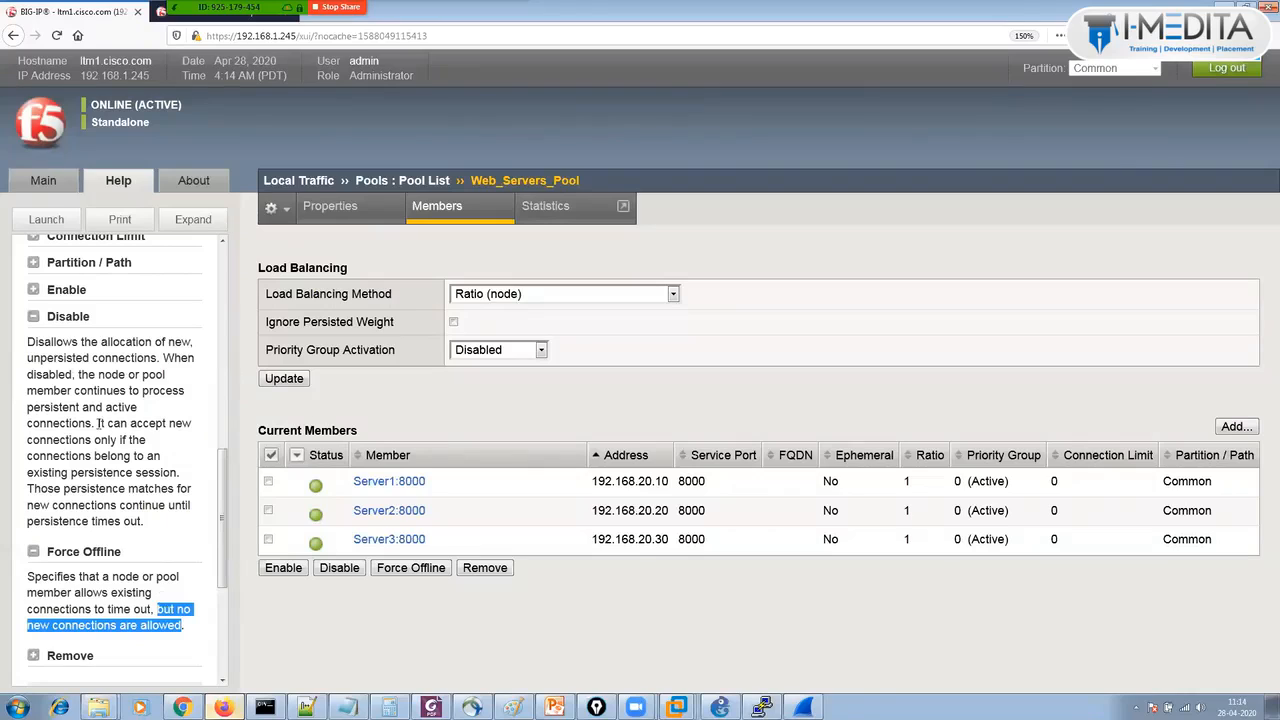
left_click_drag(28, 342, 157, 524)
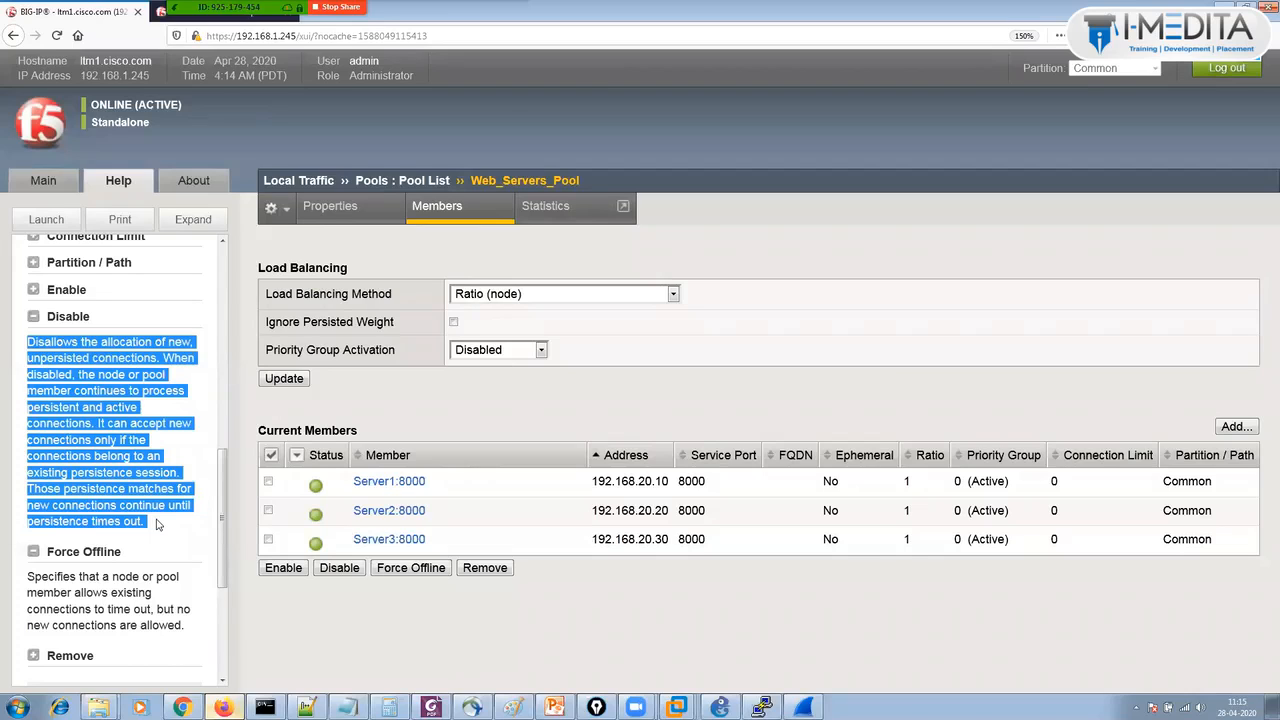
left_click(418, 628)
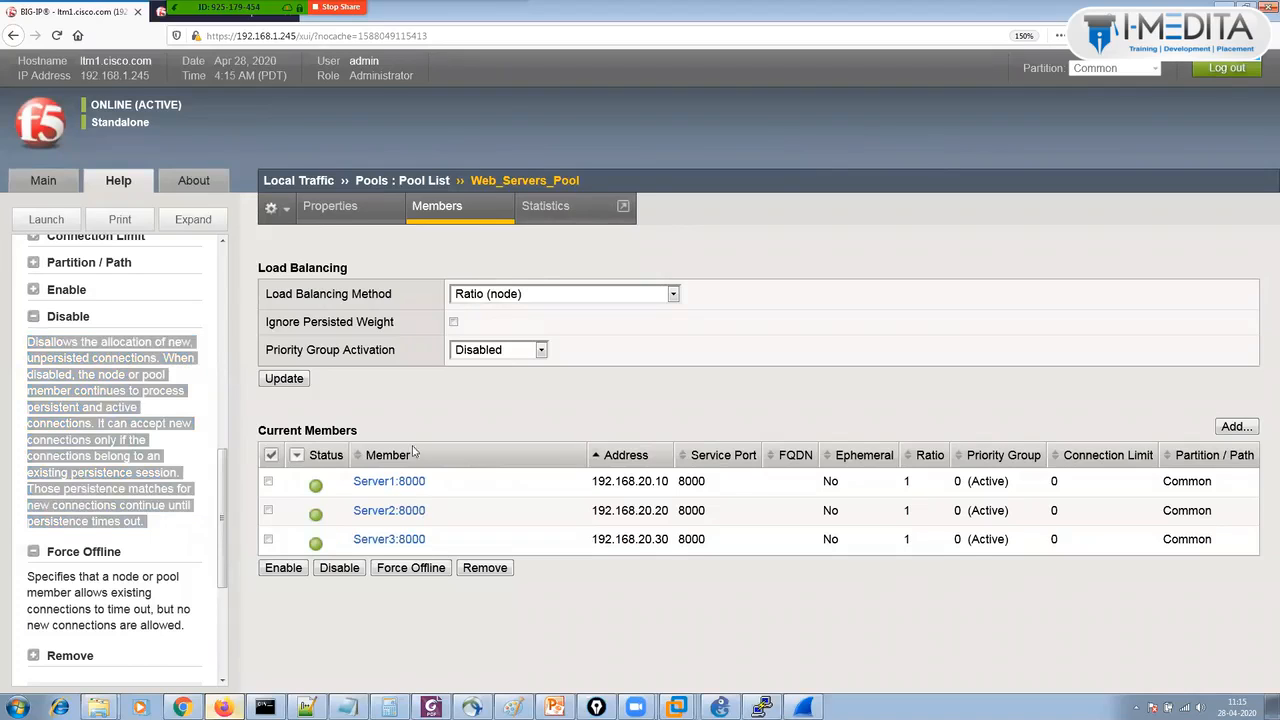
Collapse the Disable and Force Offline help and return to the Main menu.
left_click(32, 319)
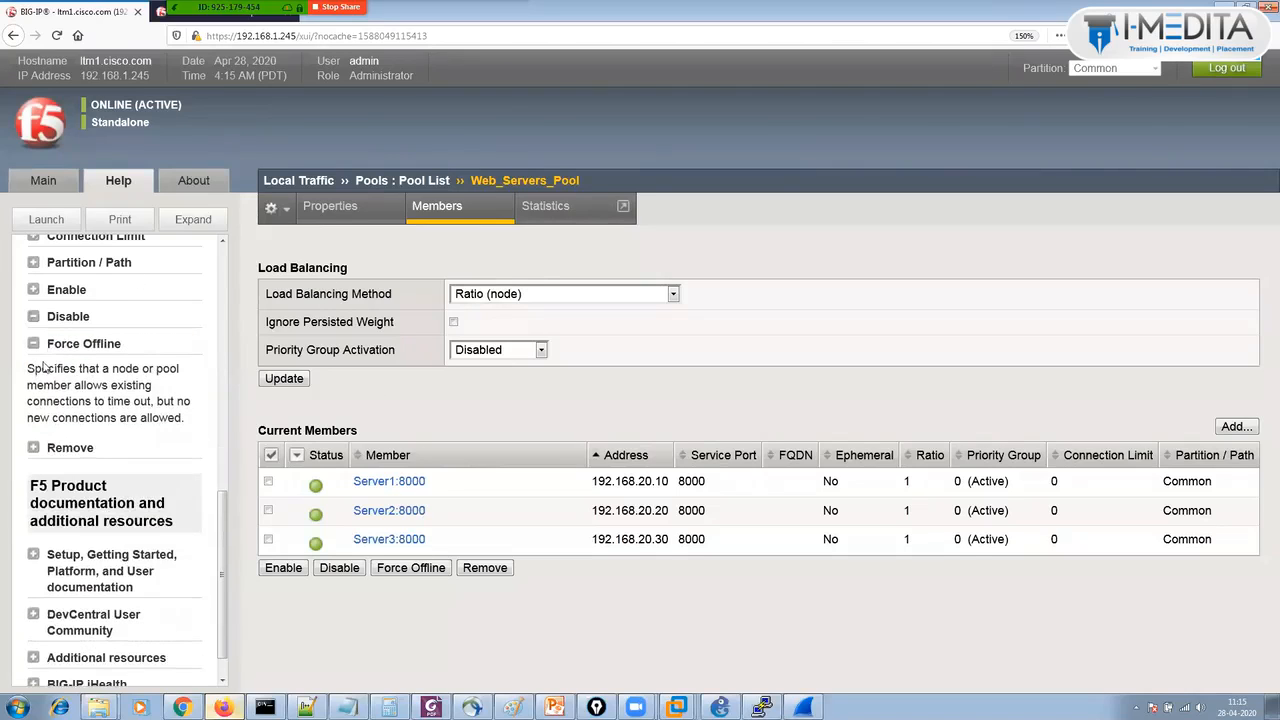
left_click(33, 346)
left_click(43, 180)
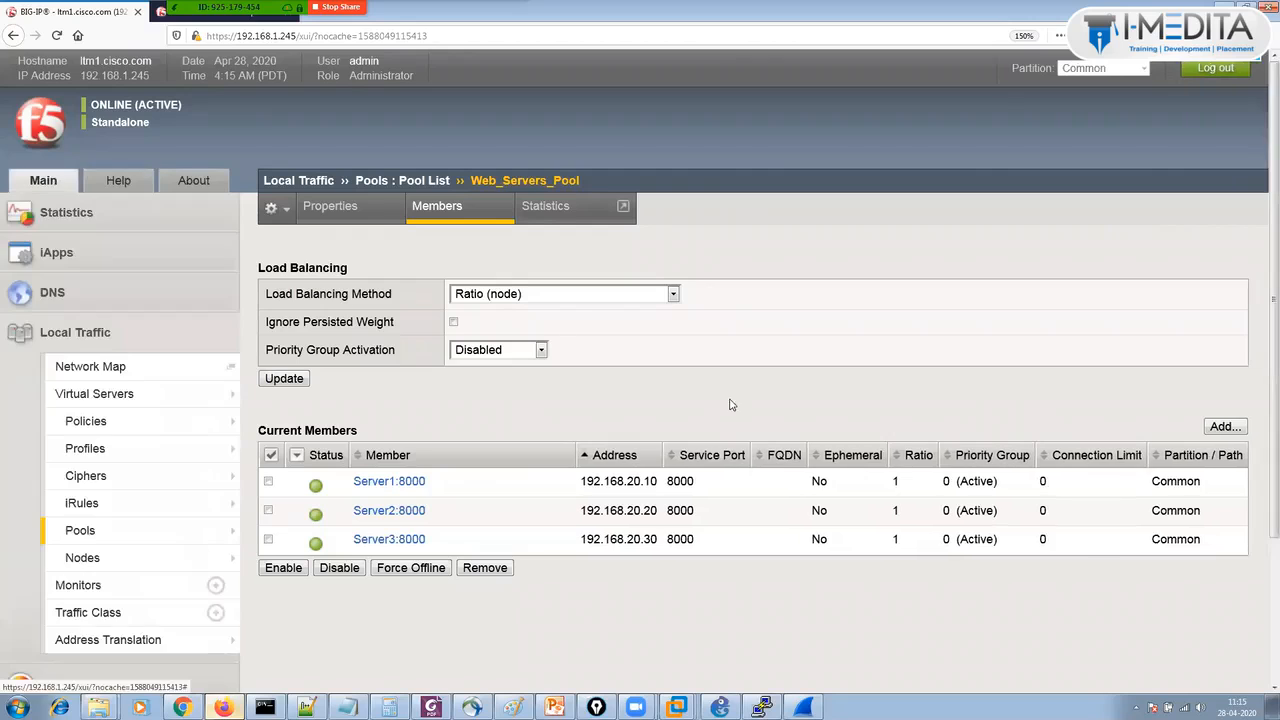
scroll(1262, 357, "down", 2)
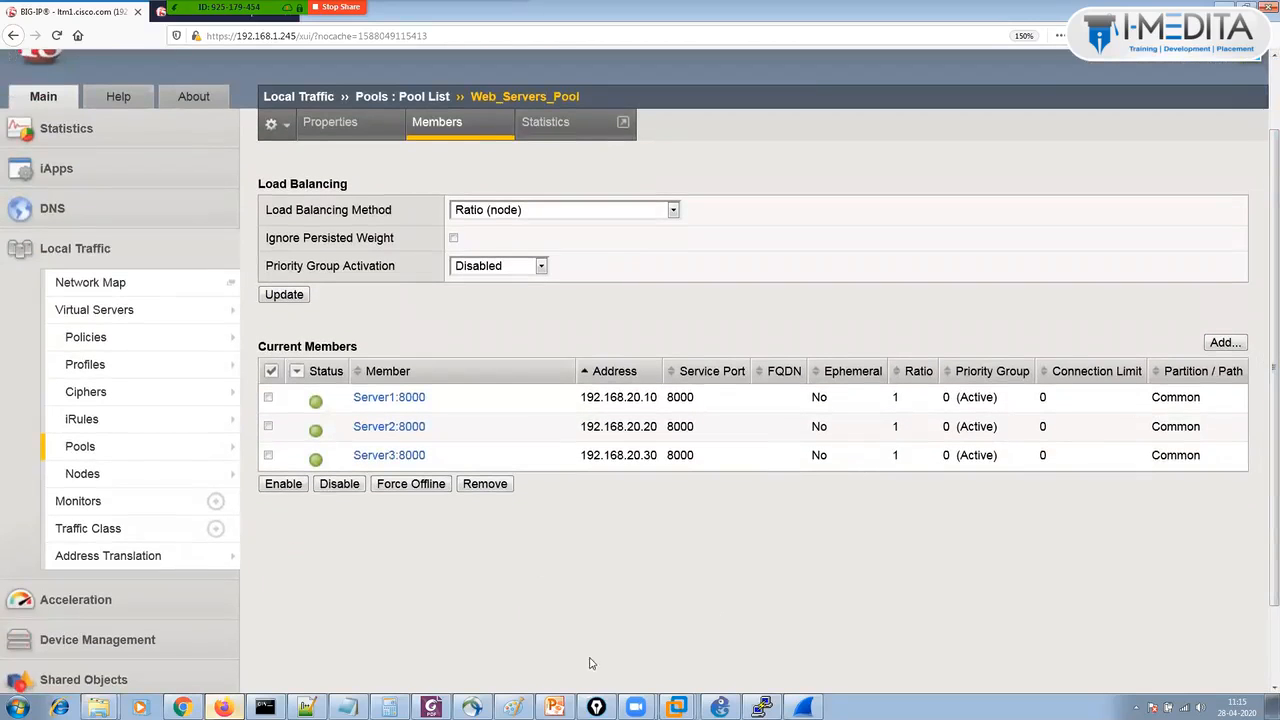
Show the F5 load balancer PDF's Weighted Least Connections slide full screen.
left_click(554, 707)
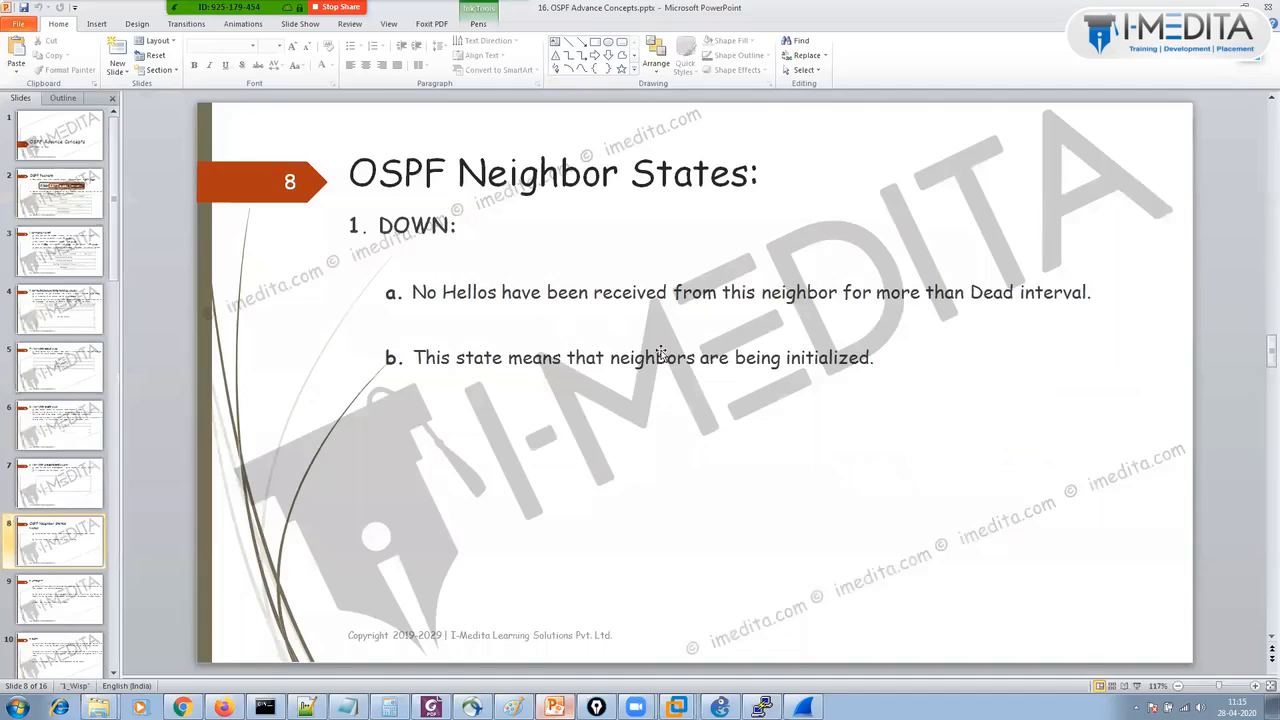
left_click(431, 707)
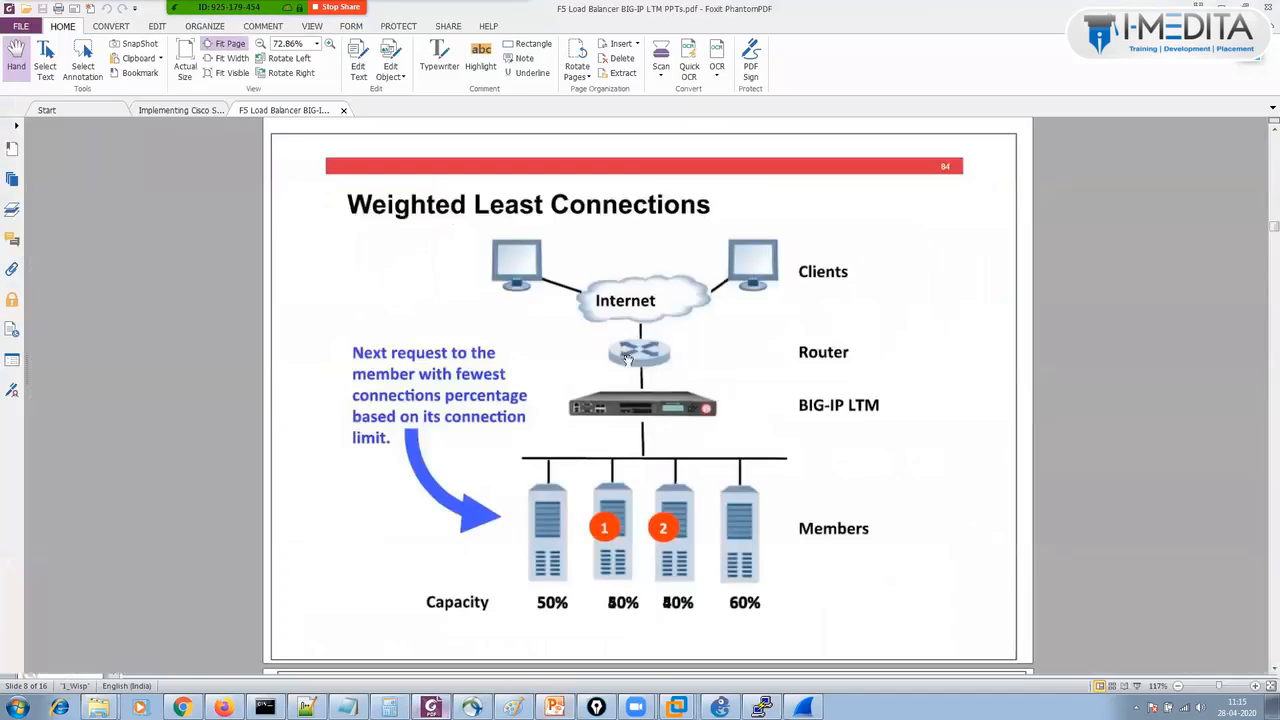
key("F11")
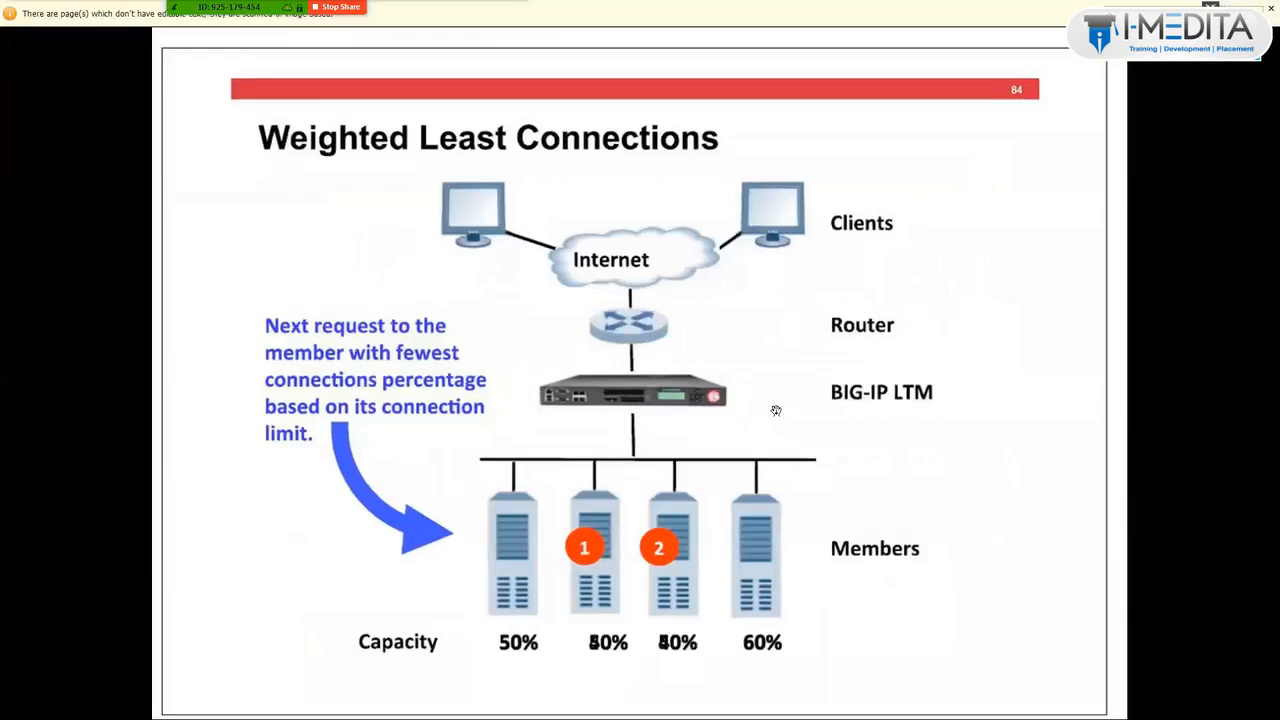
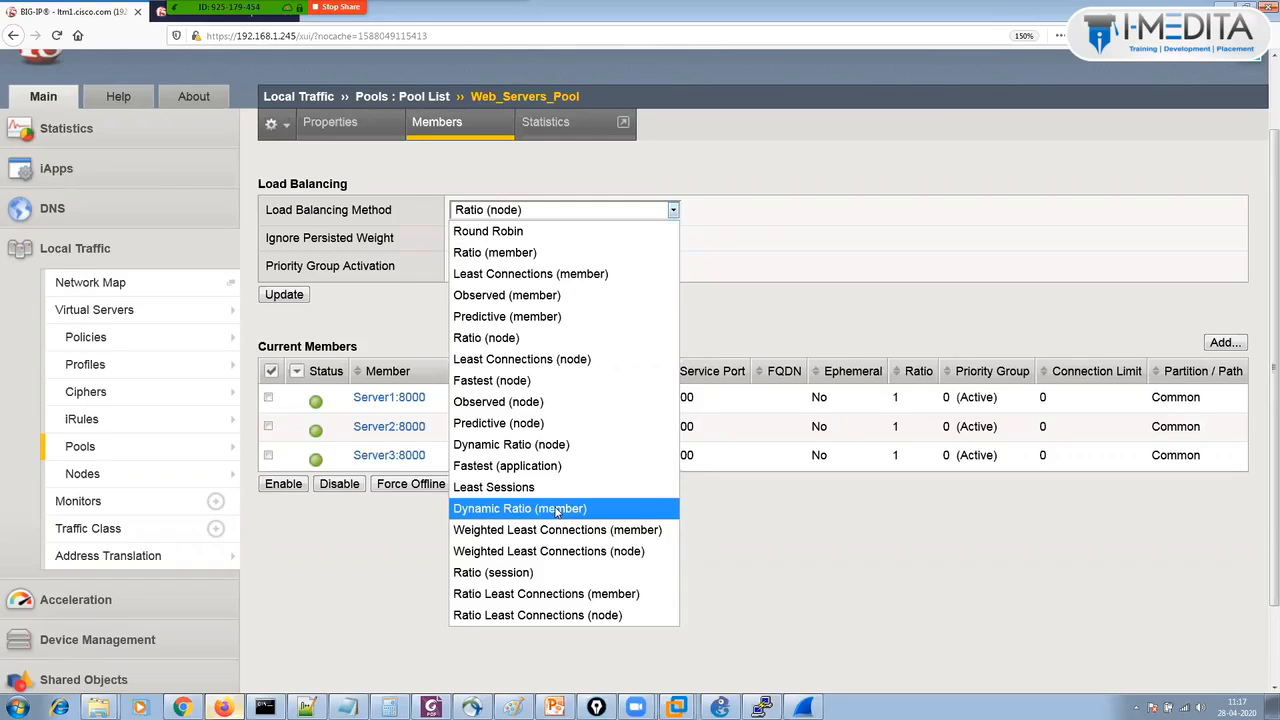
Choose Dynamic Ratio (member) as the pool's balancing method, then bring up the Monitors list.
left_click(557, 510)
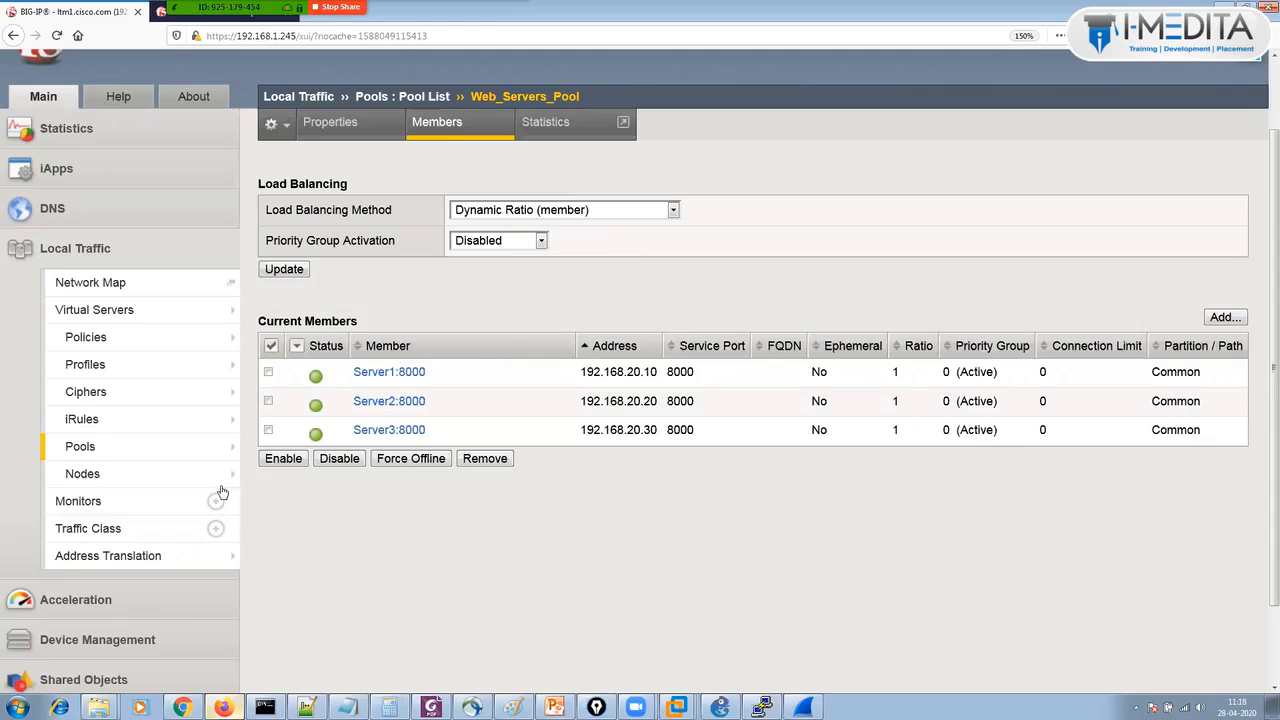
left_click(142, 510)
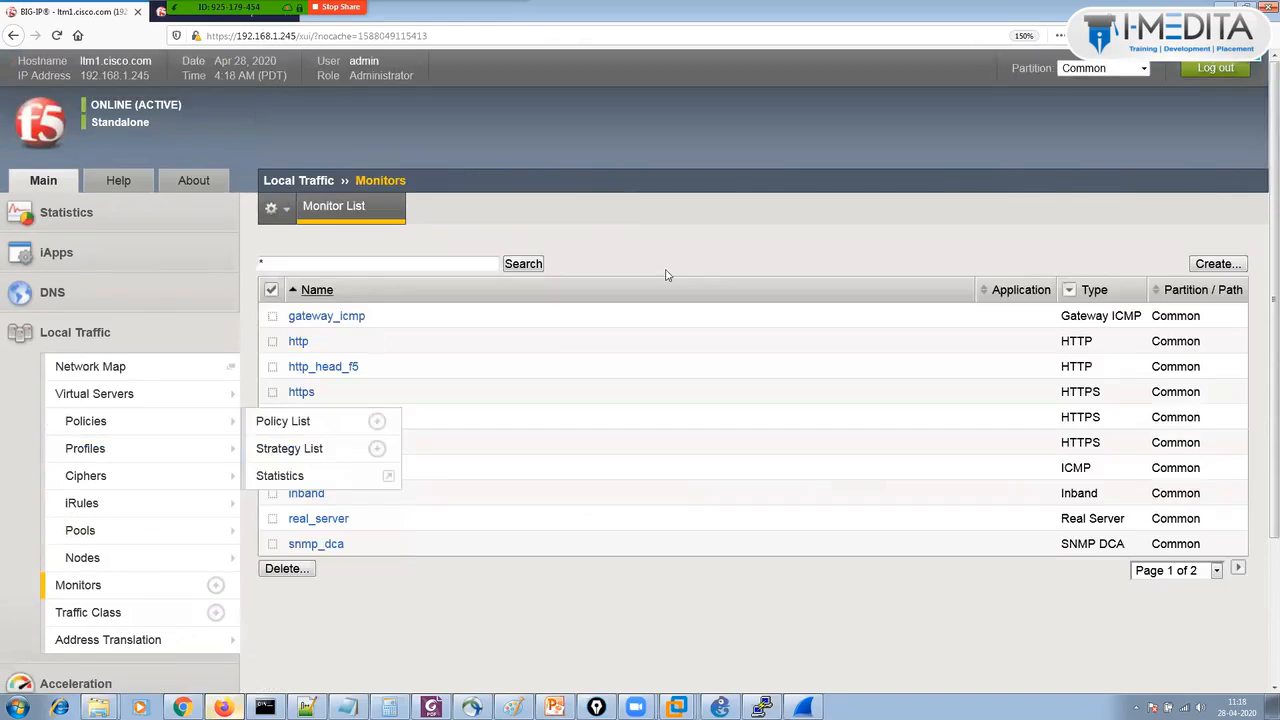
Create a new WMI-type monitor, leaving the default 5-second interval and 16-second timeout.
left_click(1216, 264)
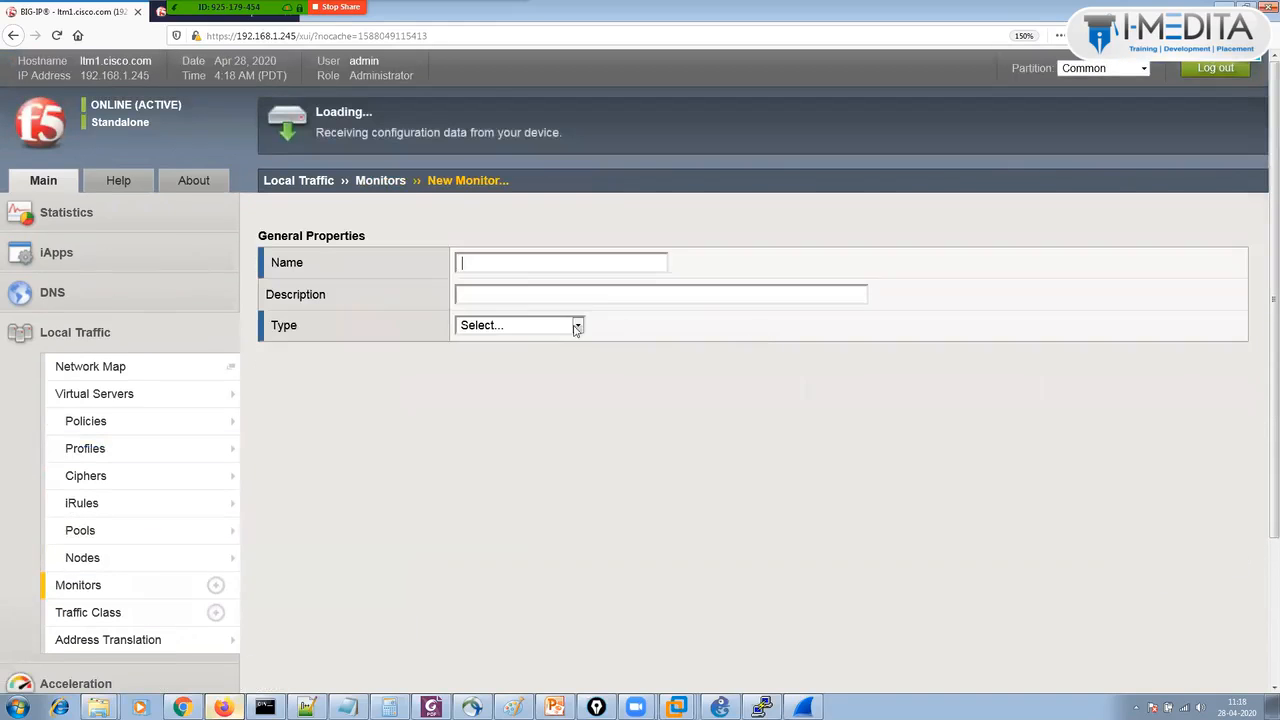
left_click(527, 325)
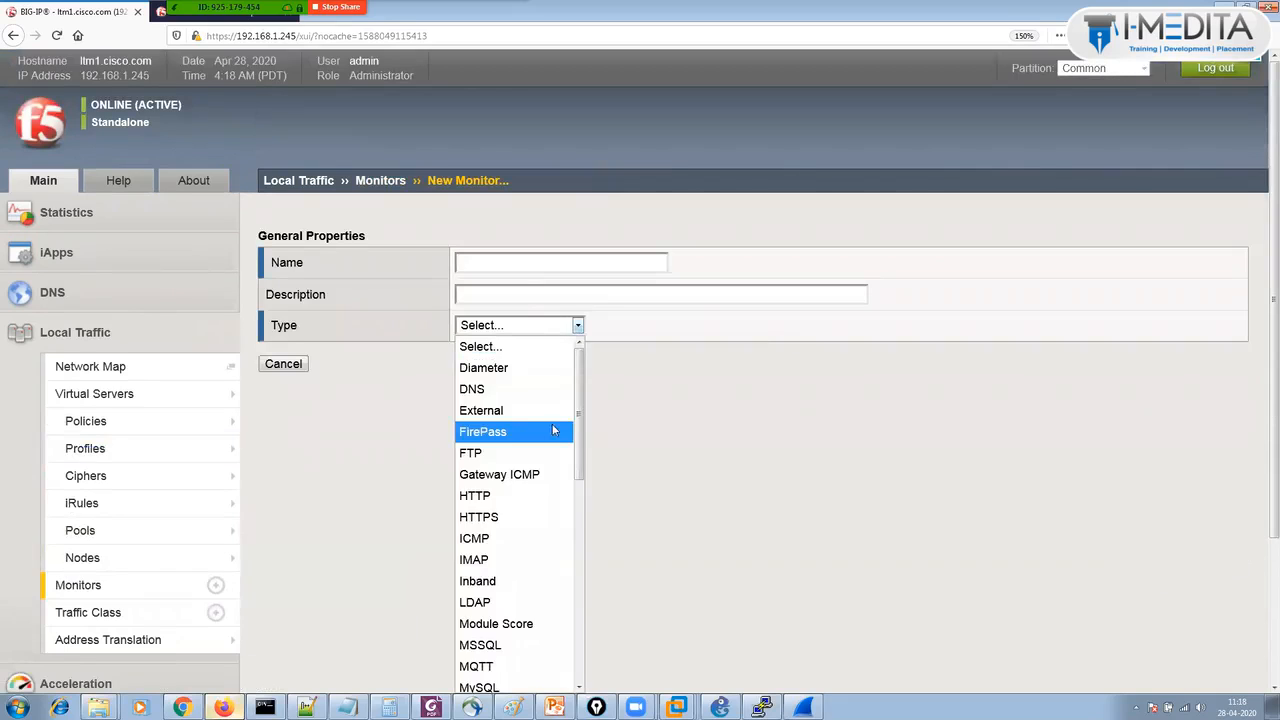
left_click_drag(578, 408, 558, 643)
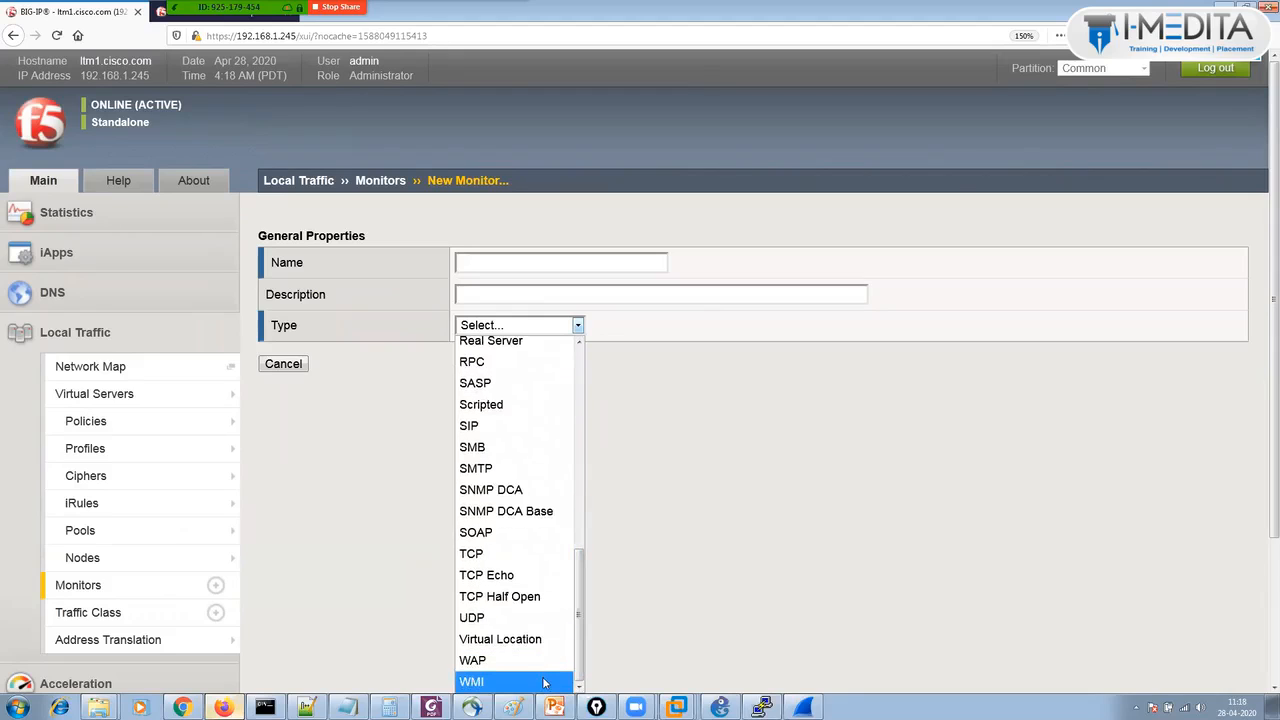
left_click(545, 681)
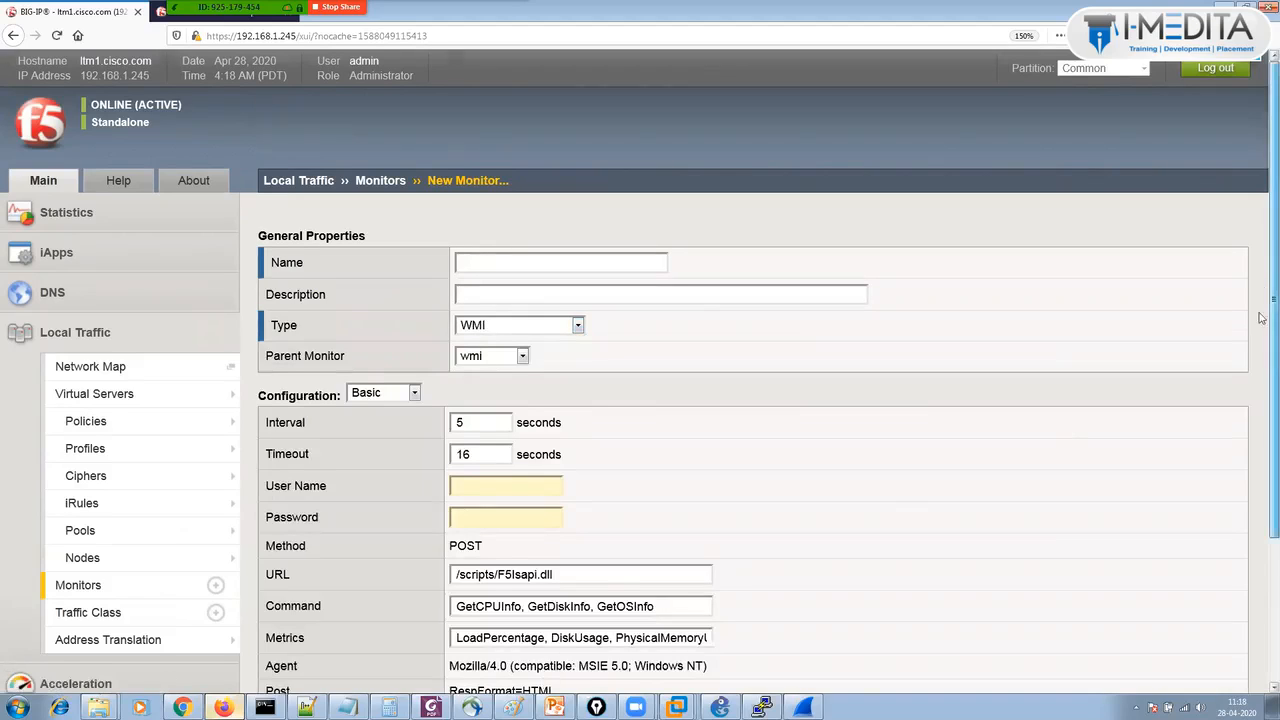
scroll(1261, 330, "down", 2)
scroll(1261, 366, "up", 1)
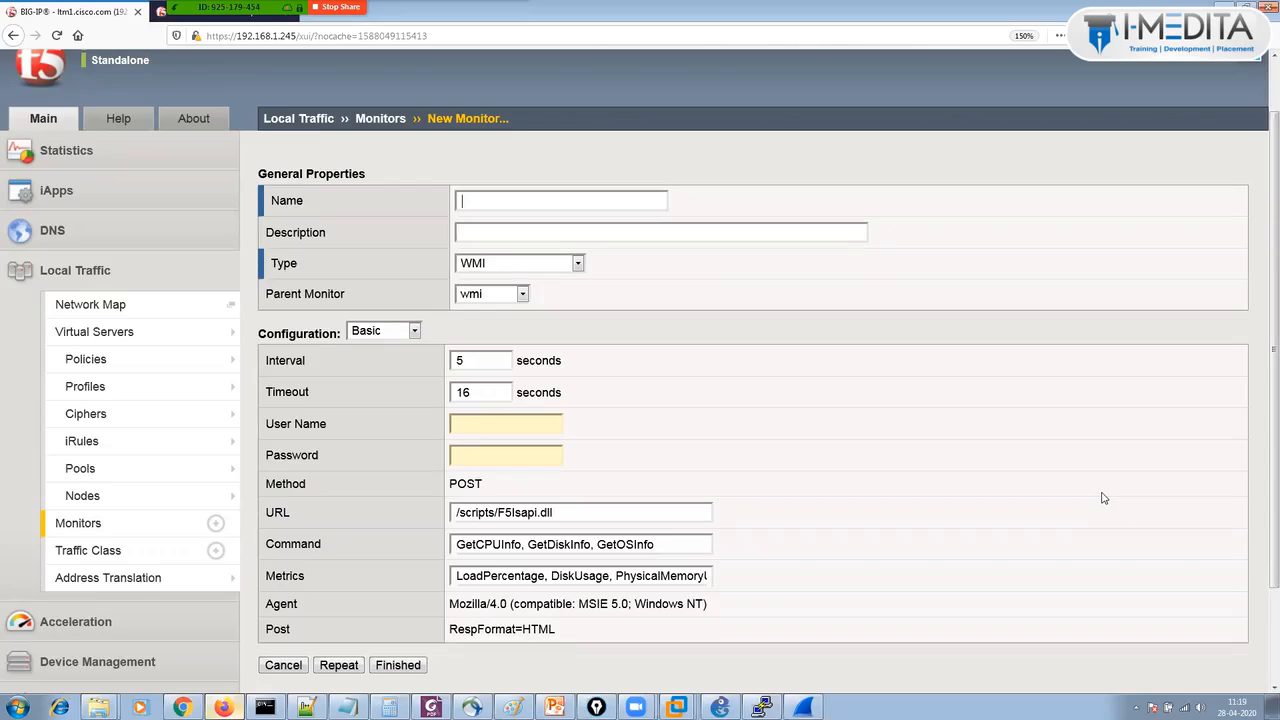
Show the WMI monitor's Advanced settings and the Interval field, then move to Nodes and Pools.
left_click(380, 336)
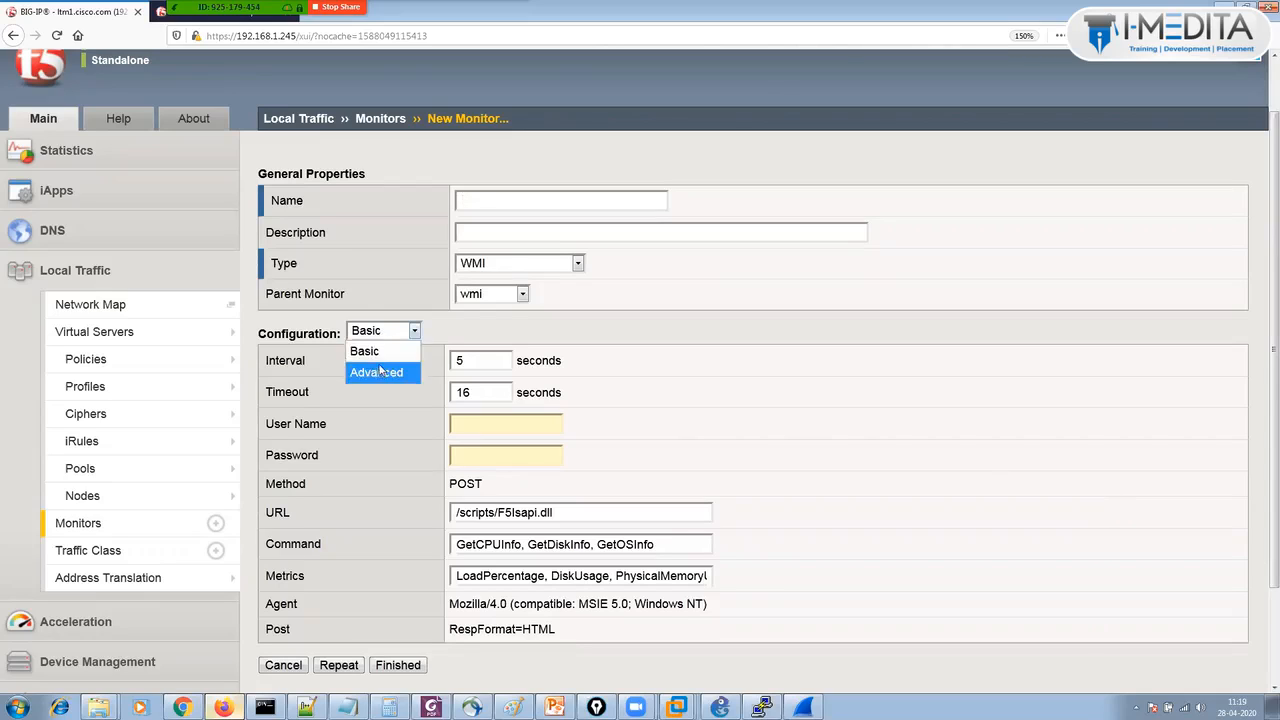
left_click(382, 371)
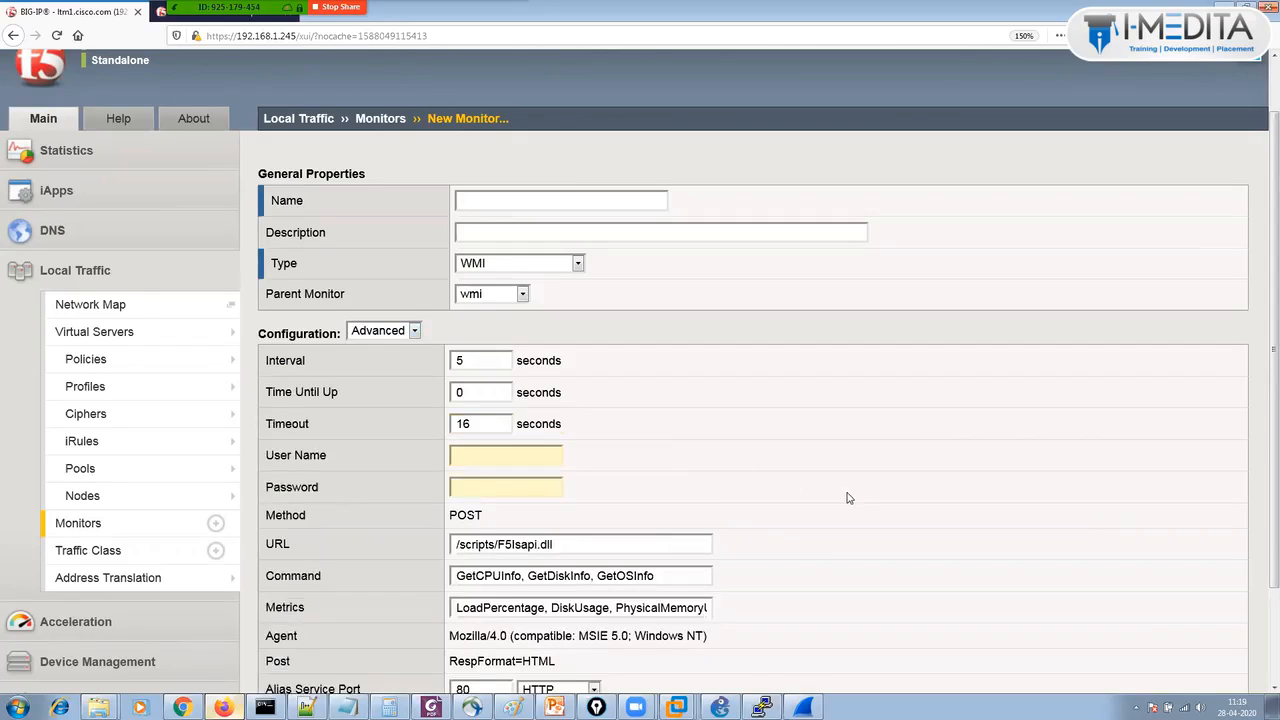
scroll(847, 498, "down", 2)
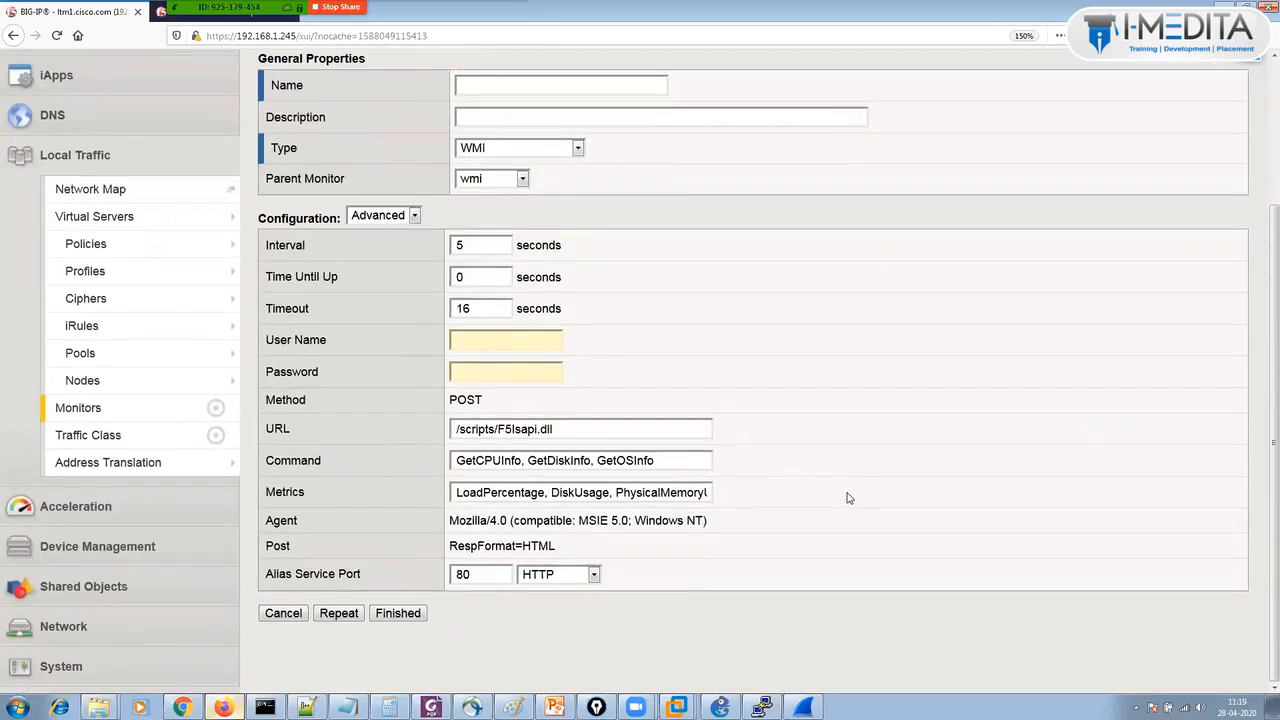
left_click(490, 247)
left_click(117, 388)
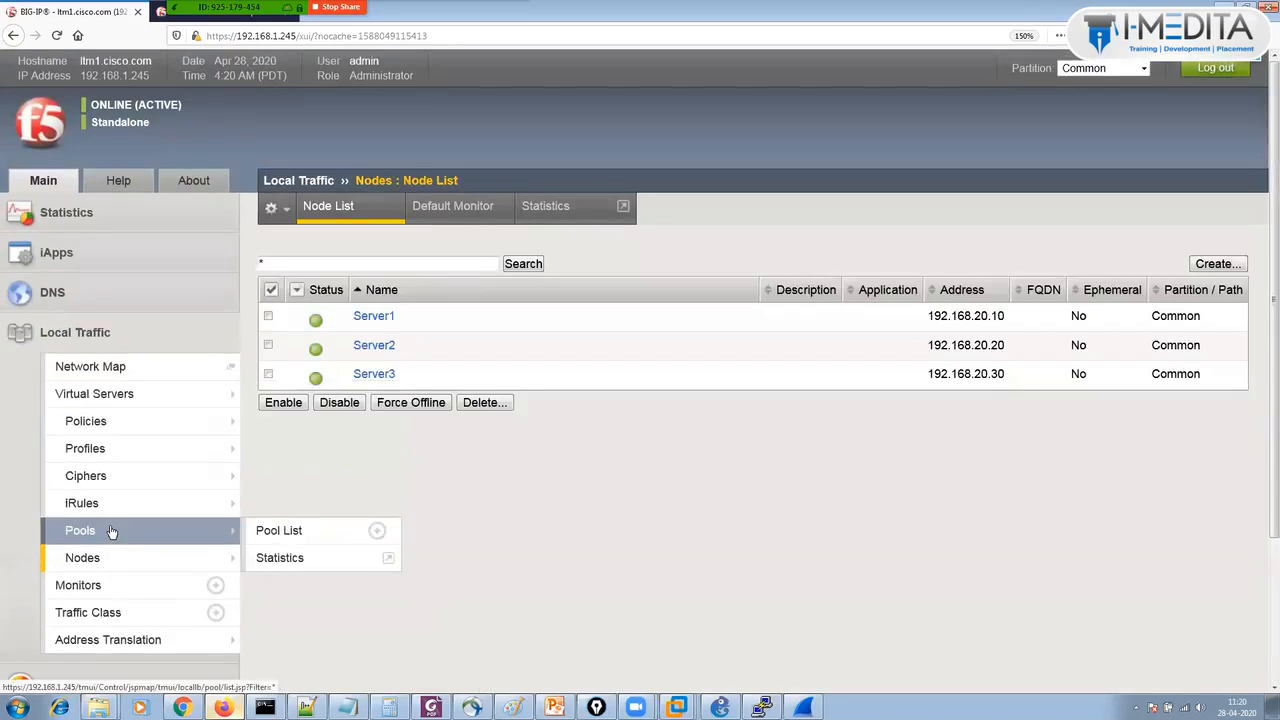
left_click(111, 531)
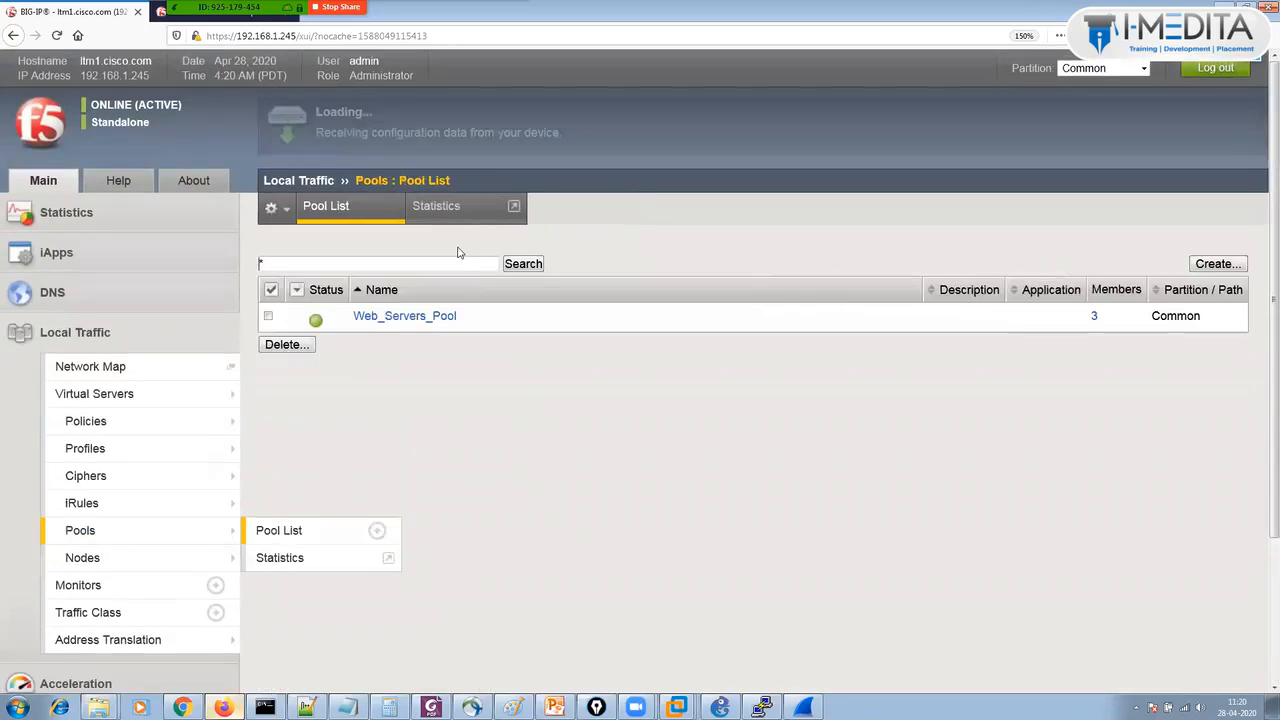
Open Web_Servers_Pool's Members settings and list its load balancing methods, currently Ratio (node).
left_click(428, 318)
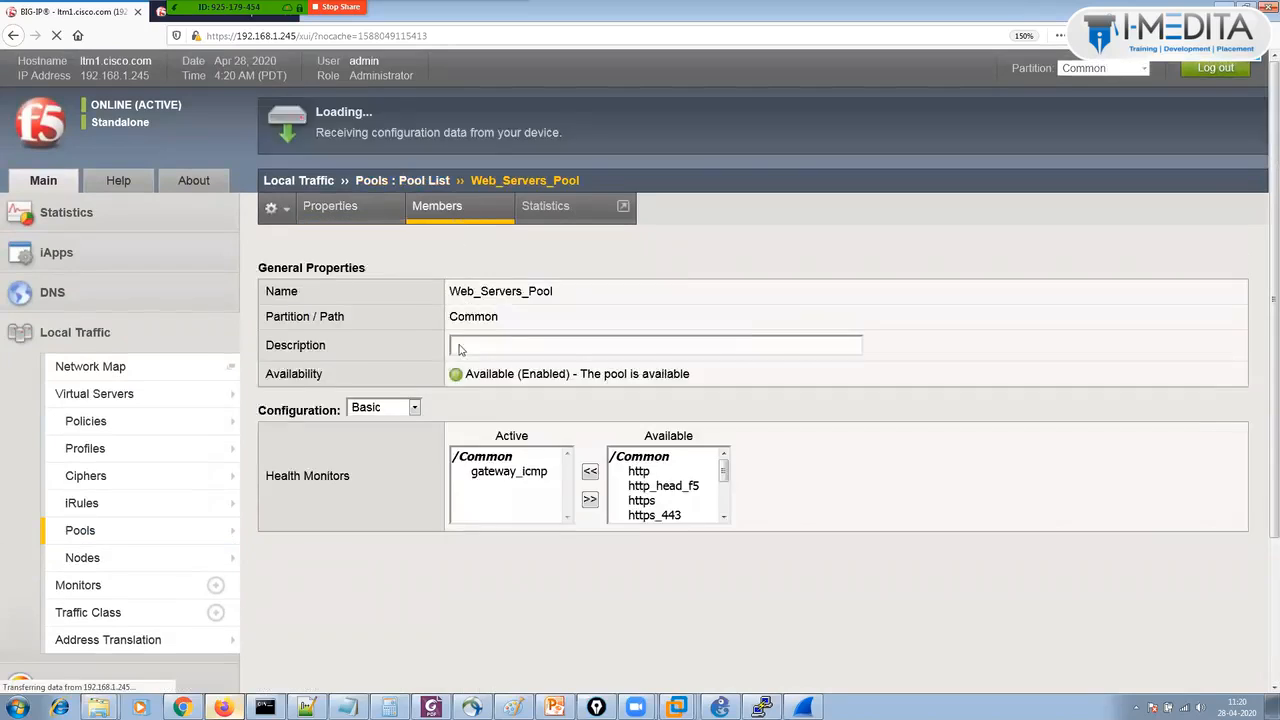
left_click(512, 298)
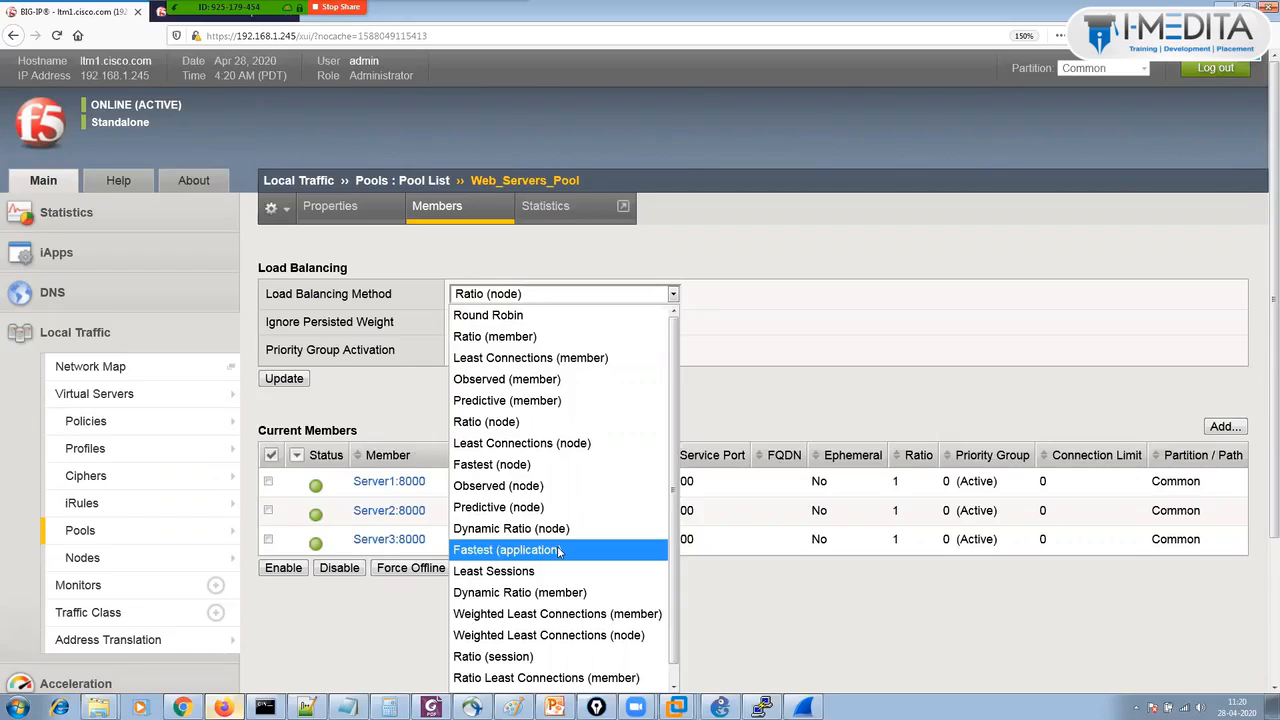
Switch Web_Servers_Pool to Fastest (application) and bring up the Virtual Server List.
left_click(559, 550)
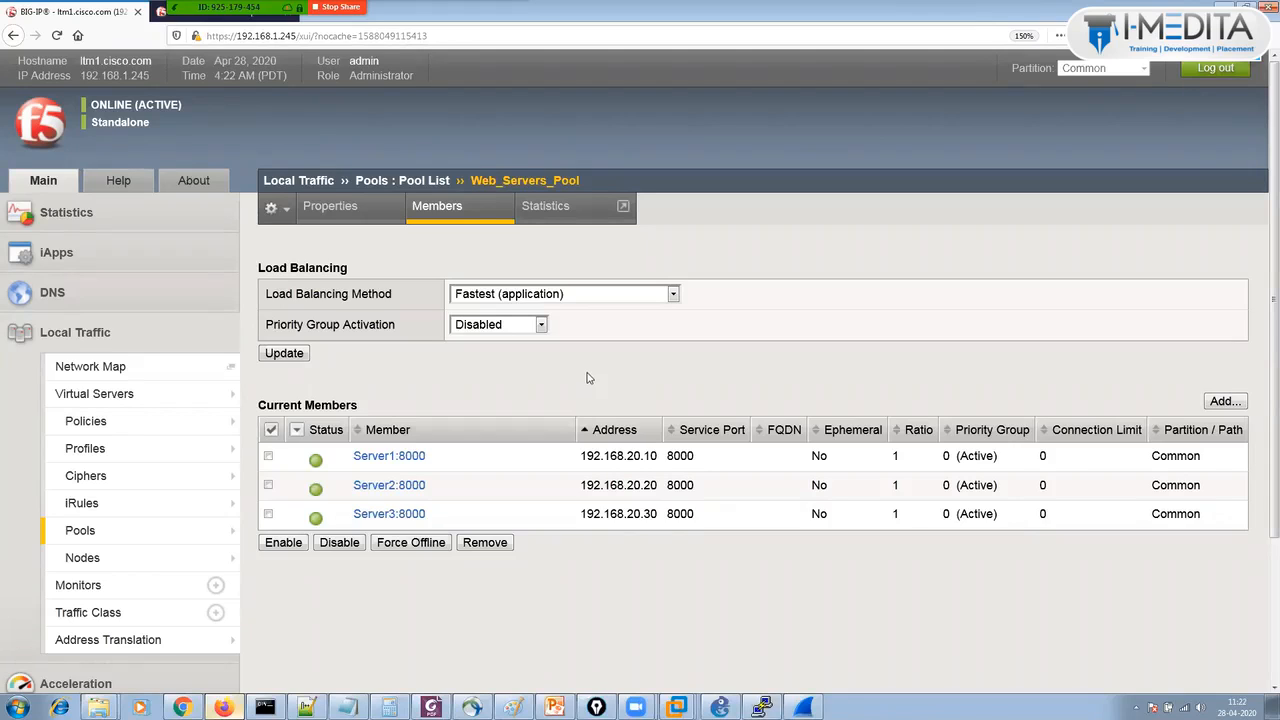
left_click(128, 397)
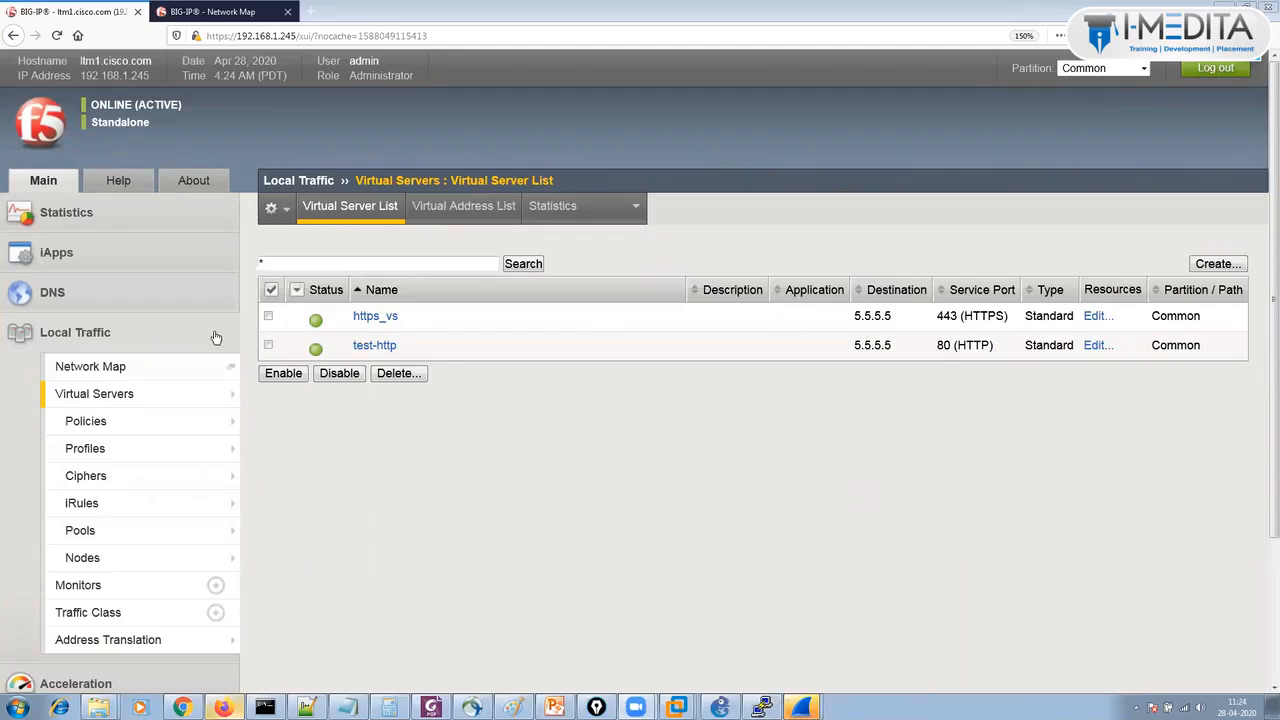
Check https_vs and highlight test-http's 5.5.5.5 destination and port 80.
left_click(268, 316)
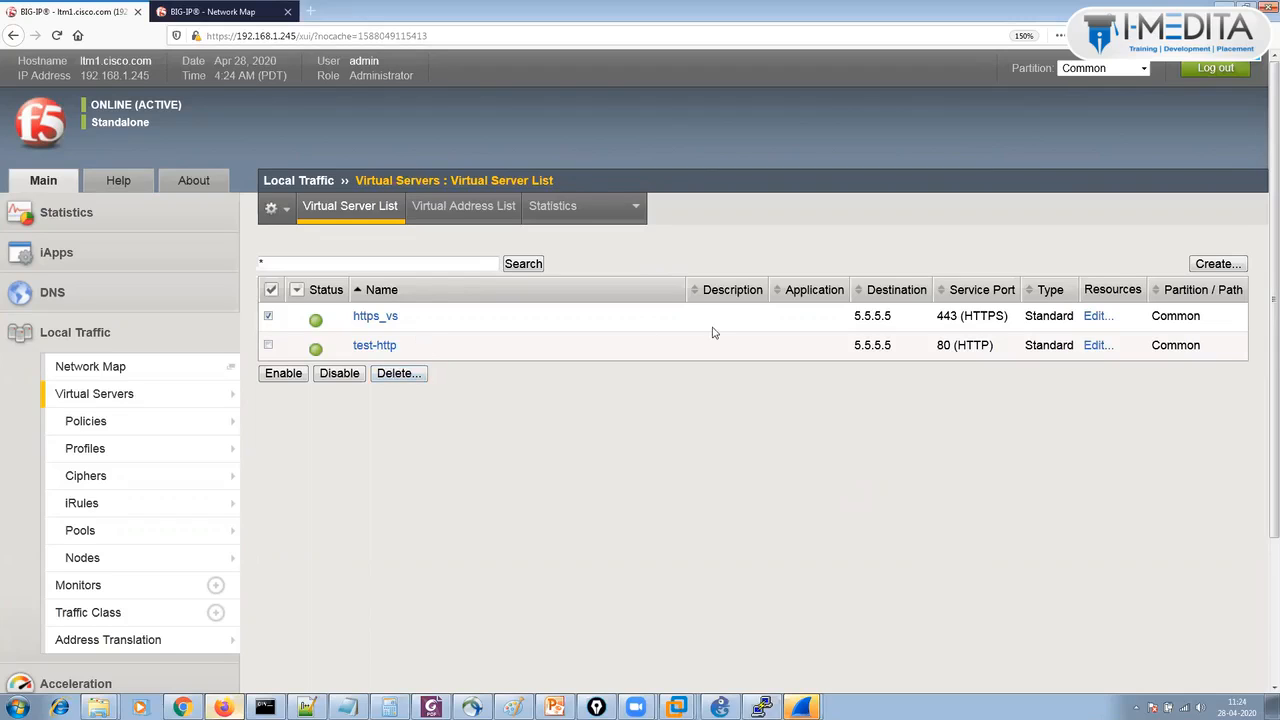
left_click_drag(850, 347, 1016, 342)
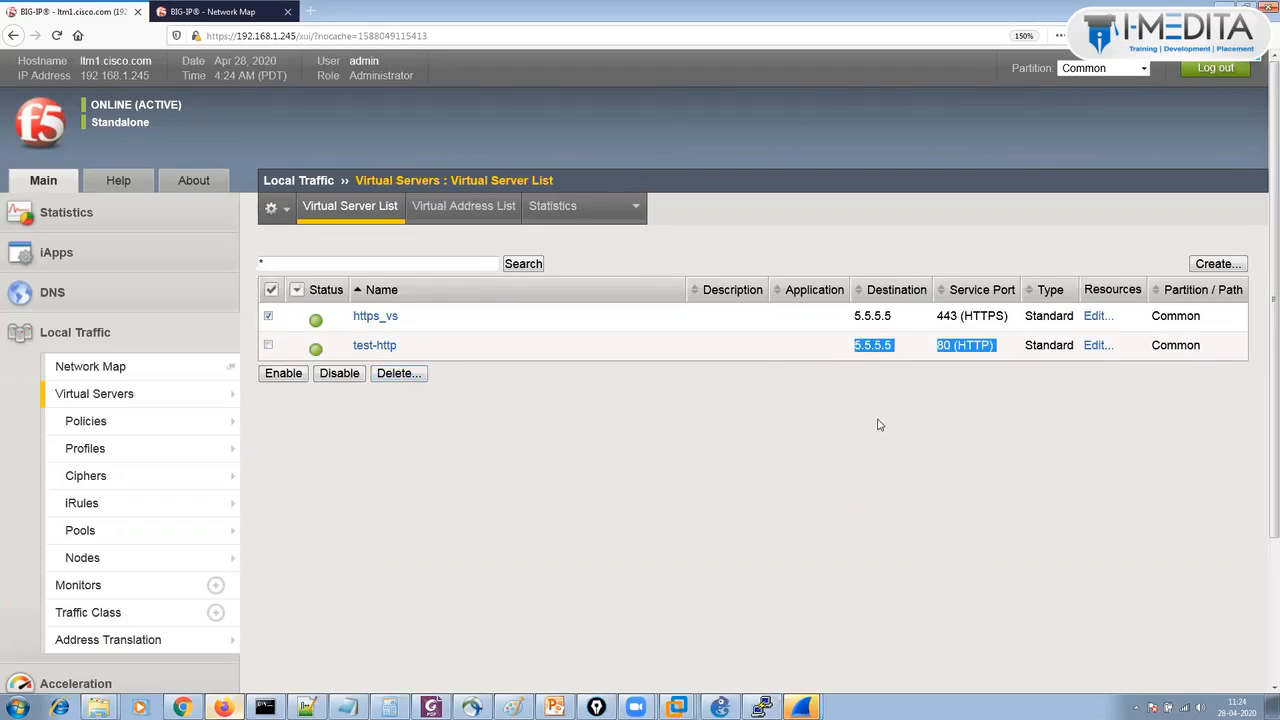
left_click(1218, 264)
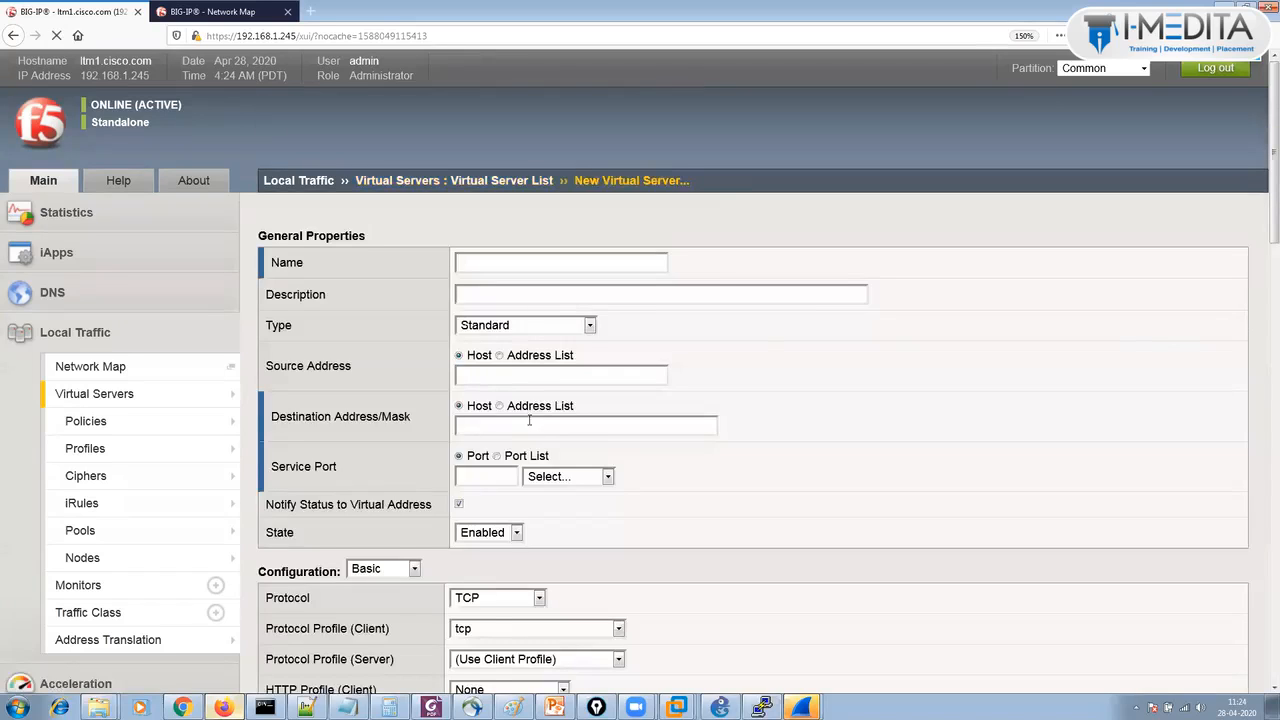
left_click(529, 424)
type("5.5.5")
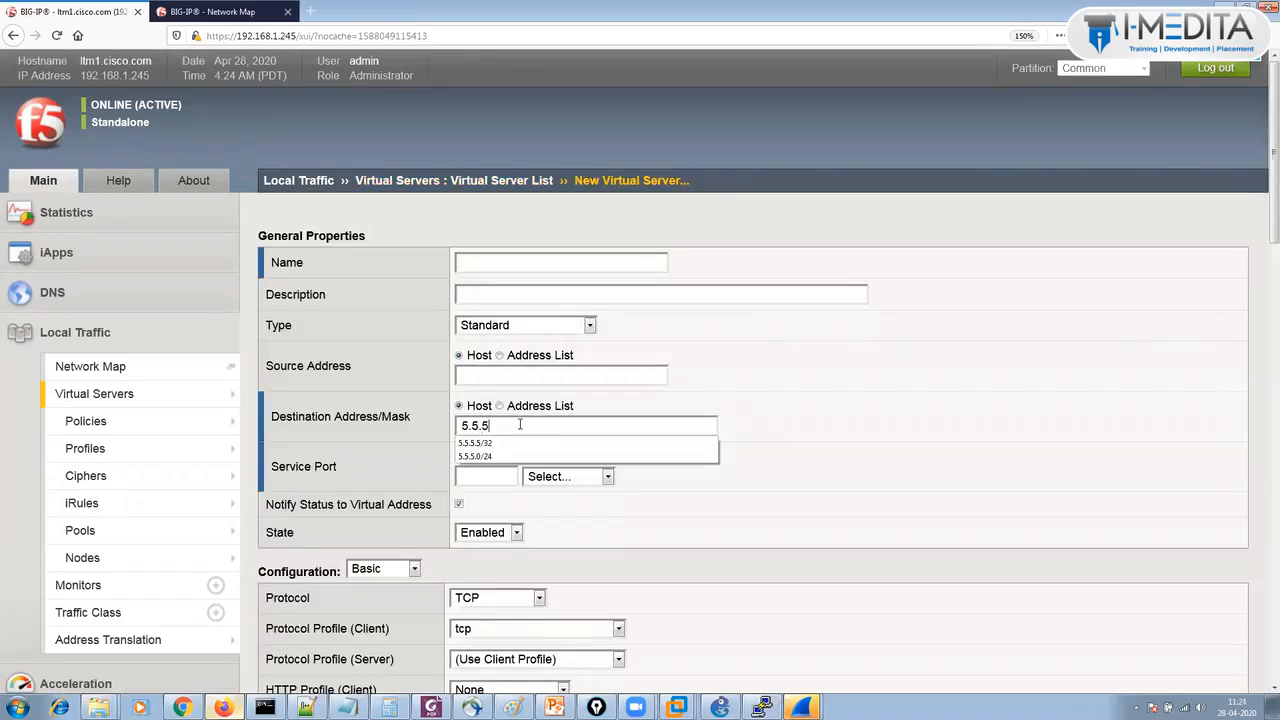
type(".0")
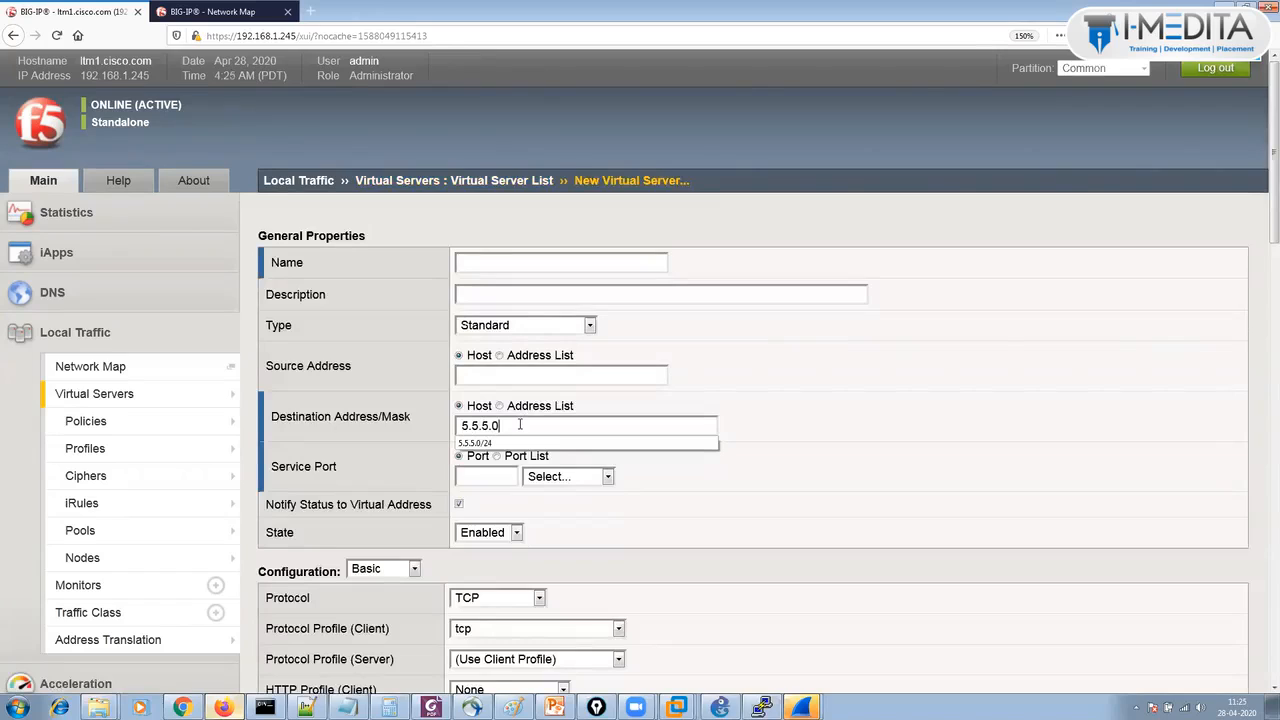
type("/28")
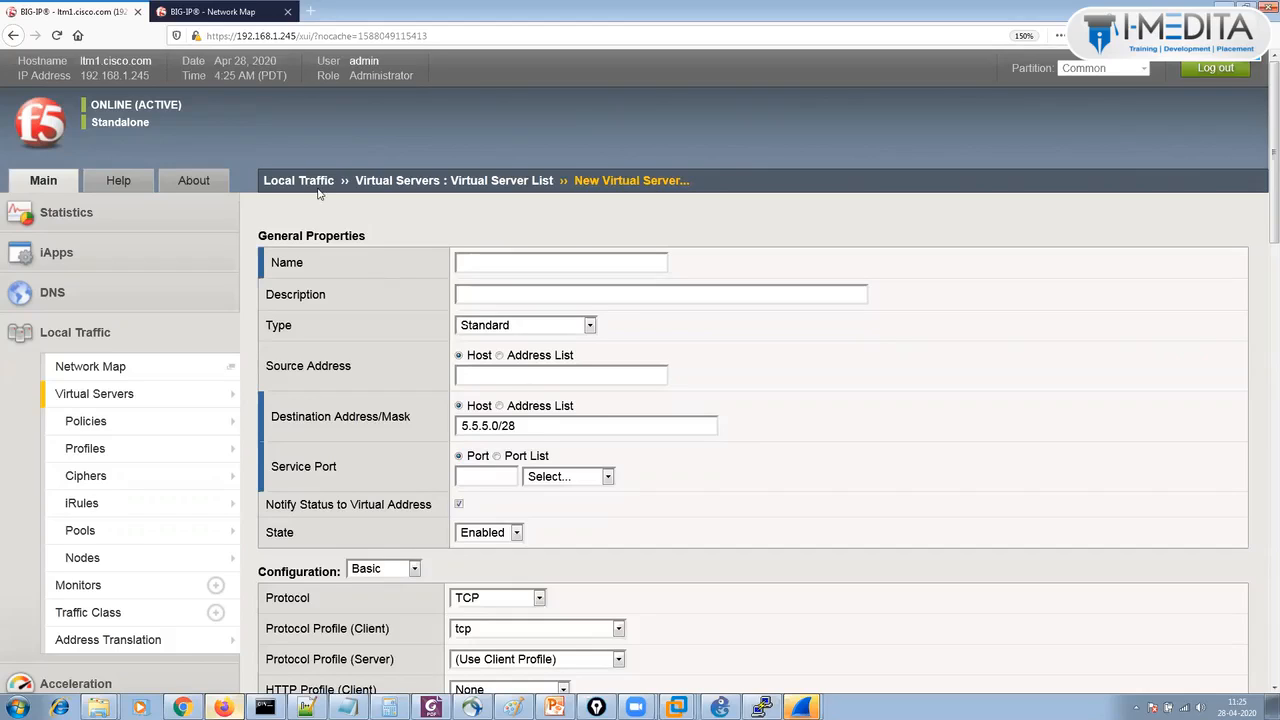
left_click(393, 182)
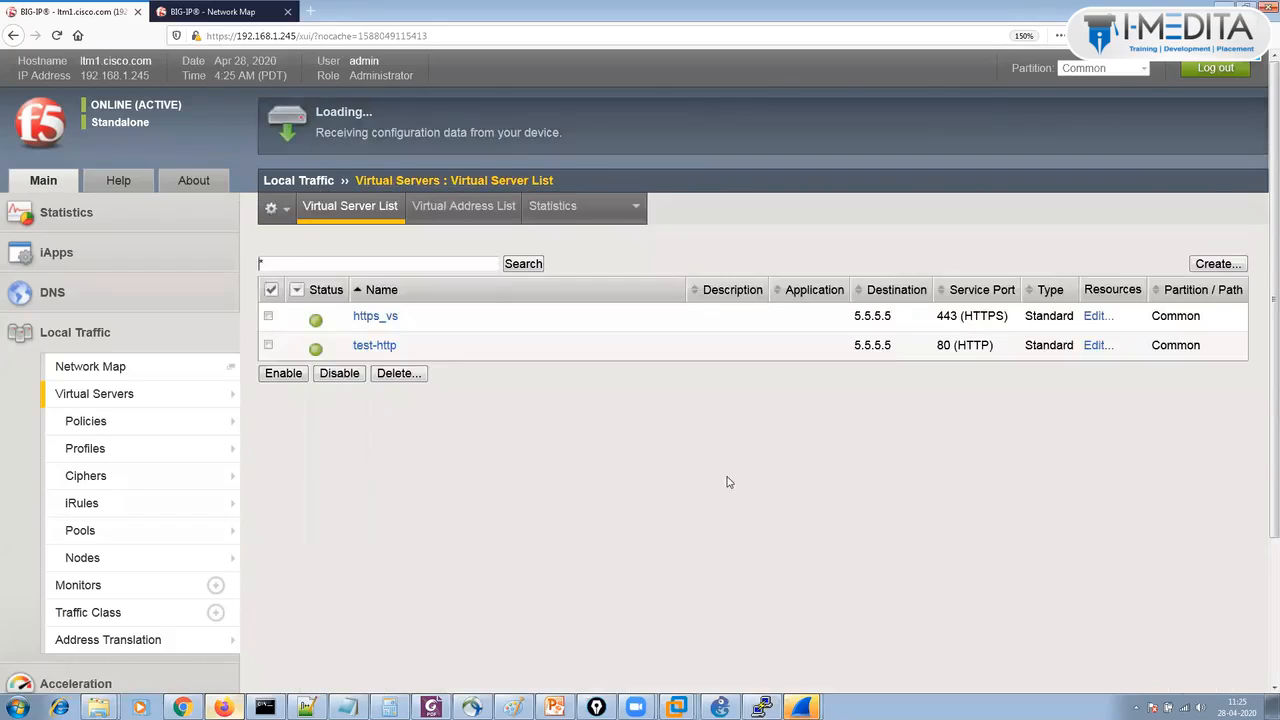